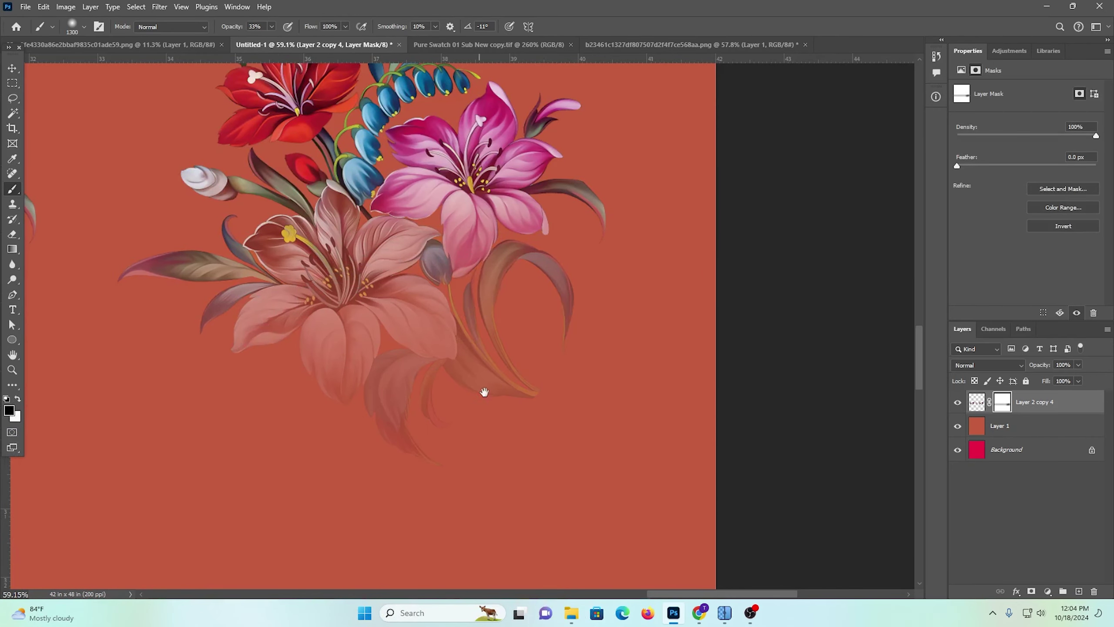
Paint the Layer 2 copy 4 mask in black at 33% brush opacity to fade the whole rightmost bouquet
left_click_drag(485, 390, 647, 323)
scroll(528, 398, "down", 6)
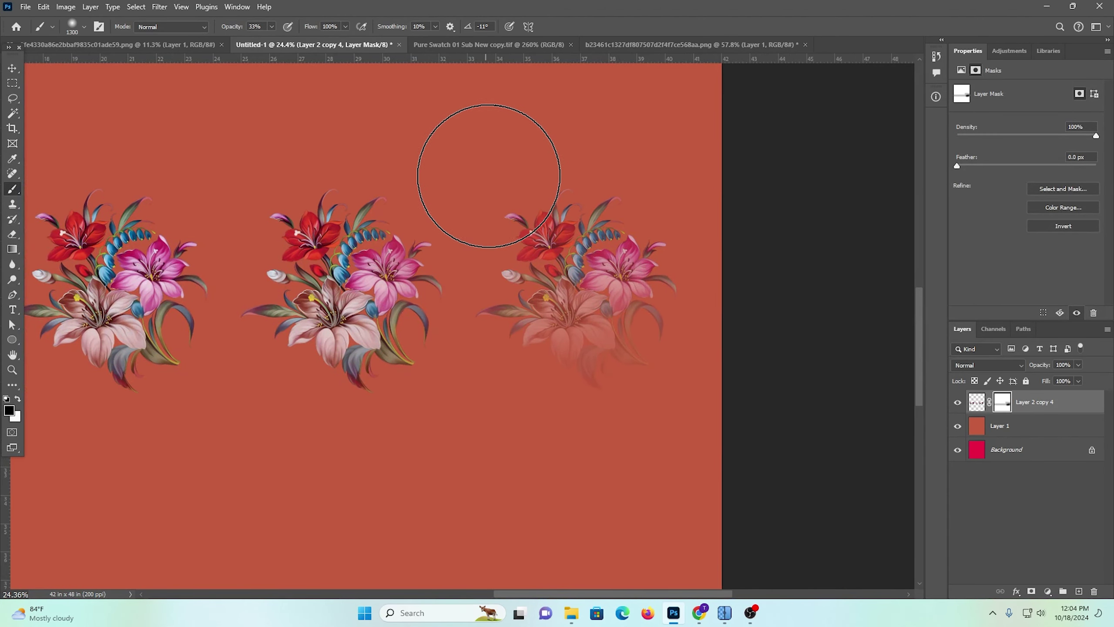
mouse_move(472, 164)
left_mouse_down()
mouse_move(788, 242)
mouse_move(509, 199)
mouse_move(800, 251)
left_mouse_up()
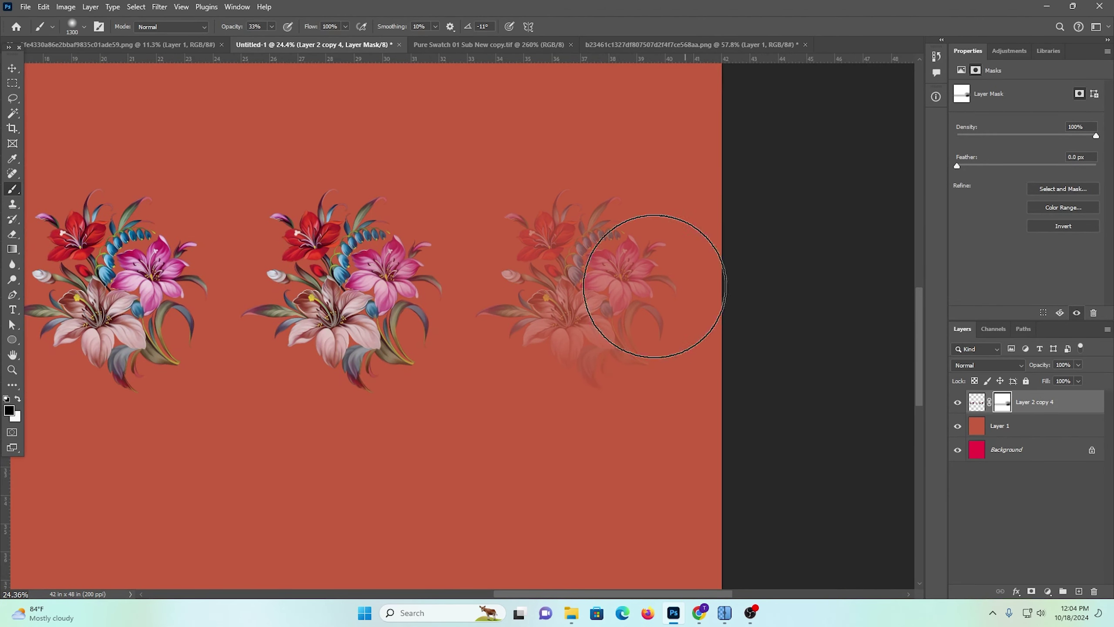
mouse_move(628, 277)
left_mouse_down()
mouse_move(664, 312)
mouse_move(711, 298)
mouse_move(661, 296)
left_mouse_up()
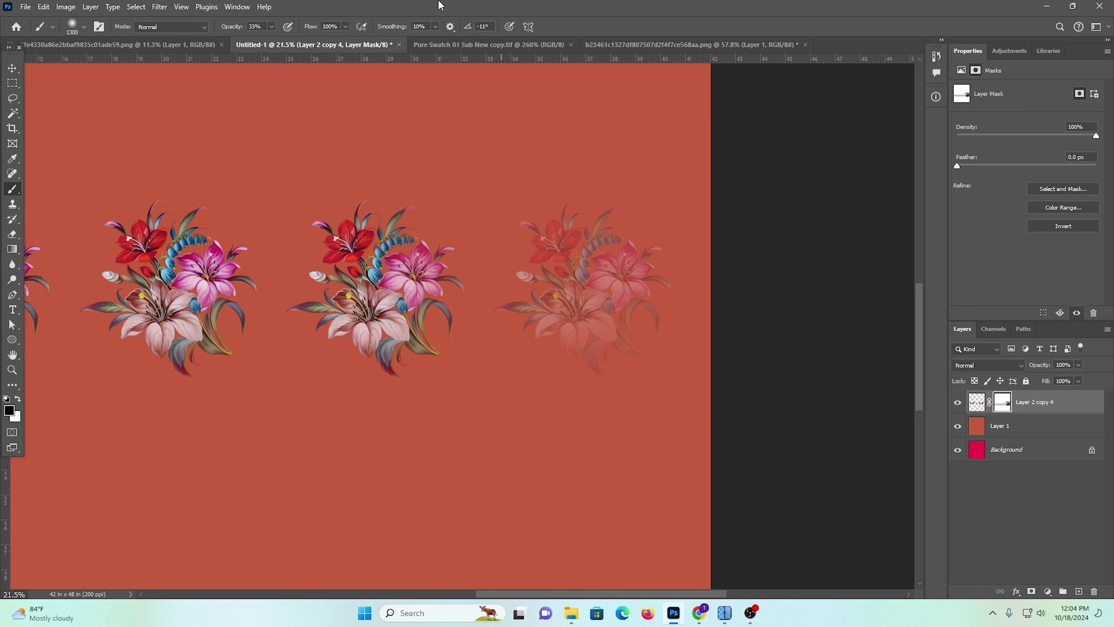
Lasso the fourth bouquet in the Layer 2 copy 4 artwork and copy it to a new layer
left_click(974, 408)
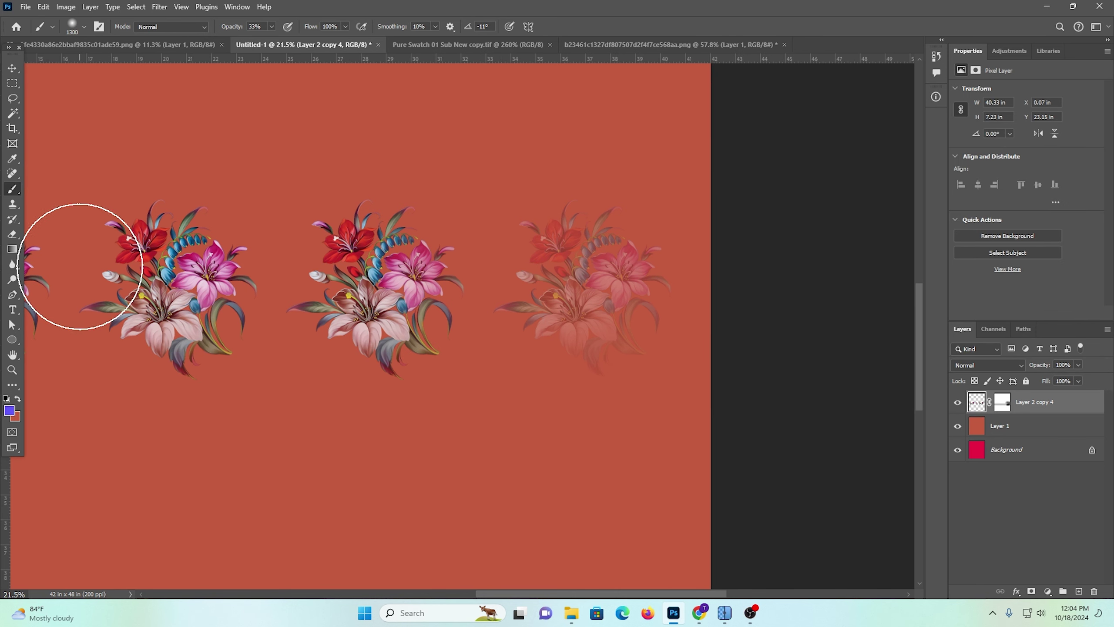
scroll(83, 272, "down", 1)
key("l")
mouse_move(278, 143)
left_mouse_down()
mouse_move(276, 293)
mouse_move(421, 371)
mouse_move(494, 216)
mouse_move(368, 113)
left_mouse_up()
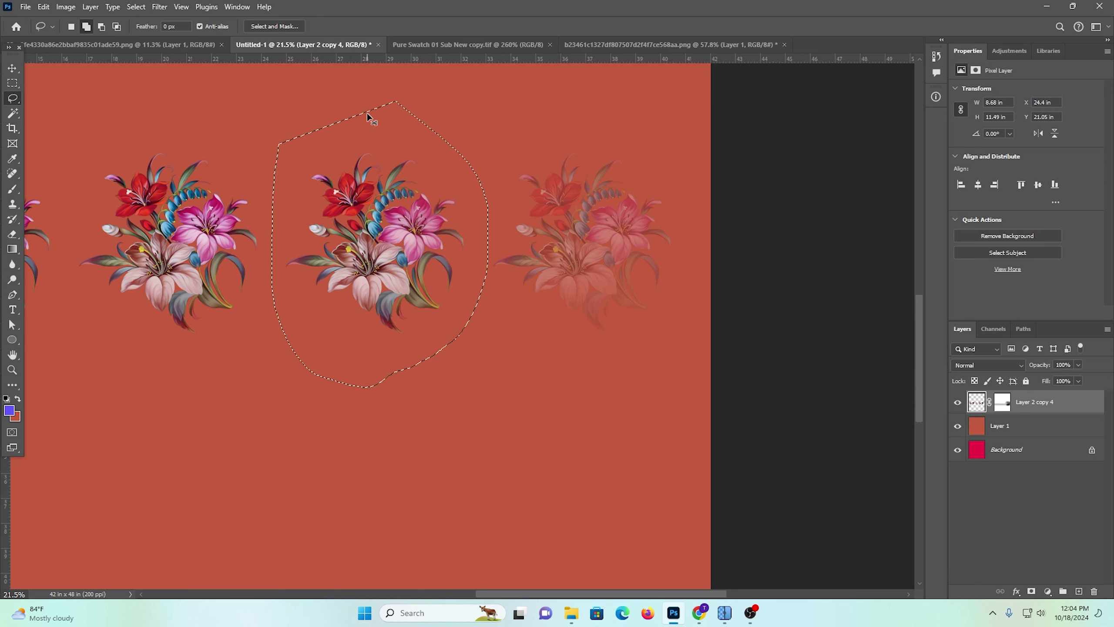
key("ctrl+j")
Move the copied bouquet into the empty area below the floral row
left_click(12, 68)
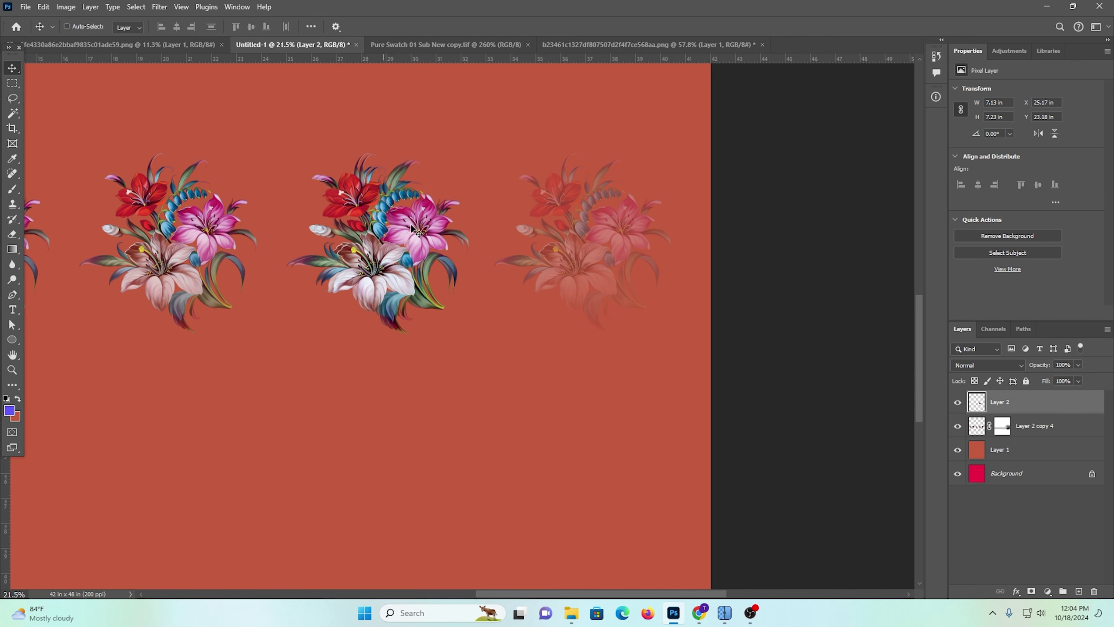
scroll(414, 230, "down", 1)
left_click_drag(415, 204, 539, 366)
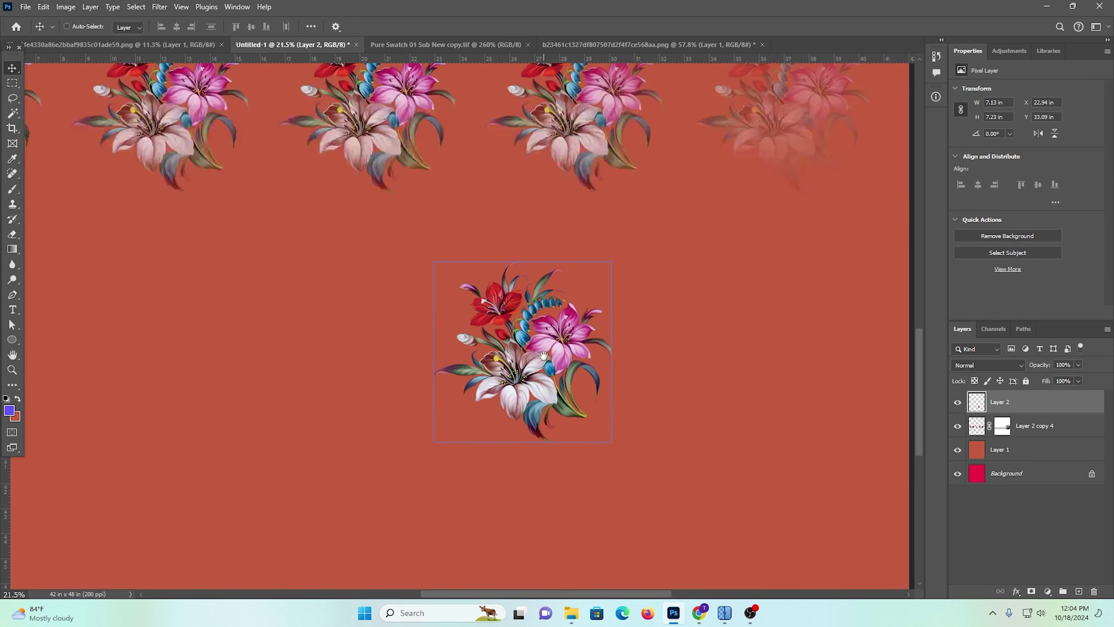
Fade the lower part of the copied bouquet using the Eraser with a 900-pixel soft tip at 56% opacity
left_click(13, 233)
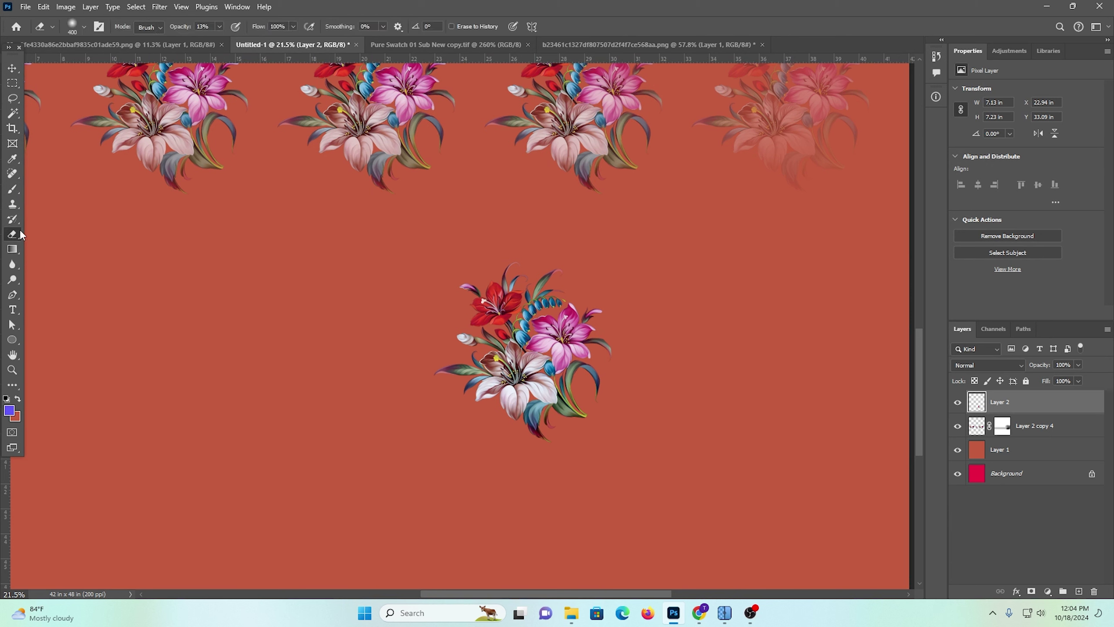
key("bracketright")
key("bracketright")
key("bracketright")
key("bracketright")
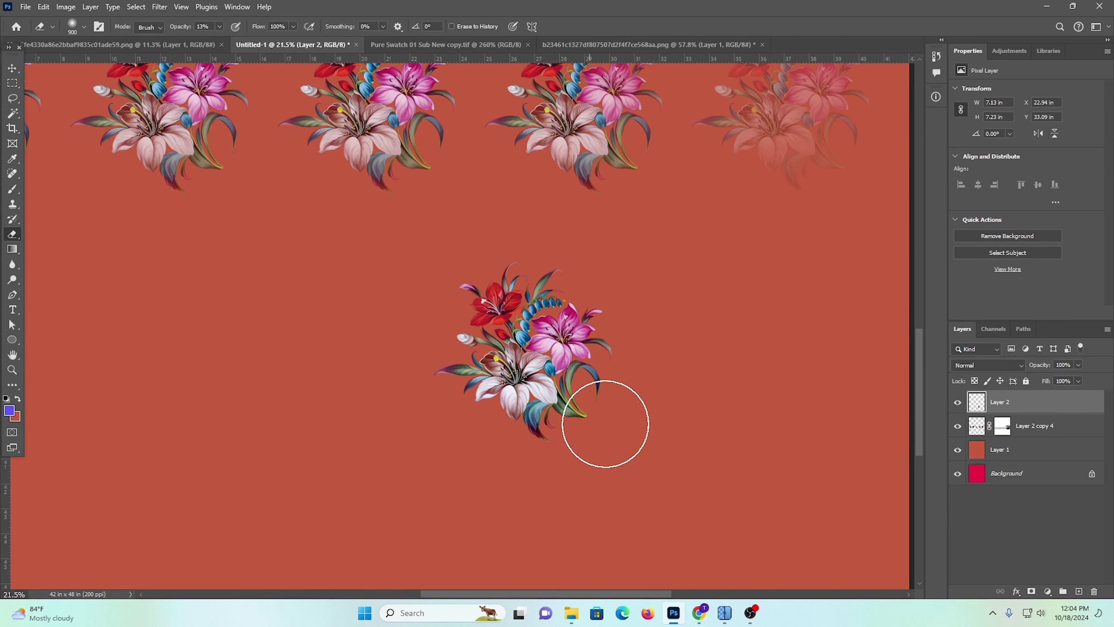
left_click(219, 27)
left_click_drag(232, 41, 242, 40)
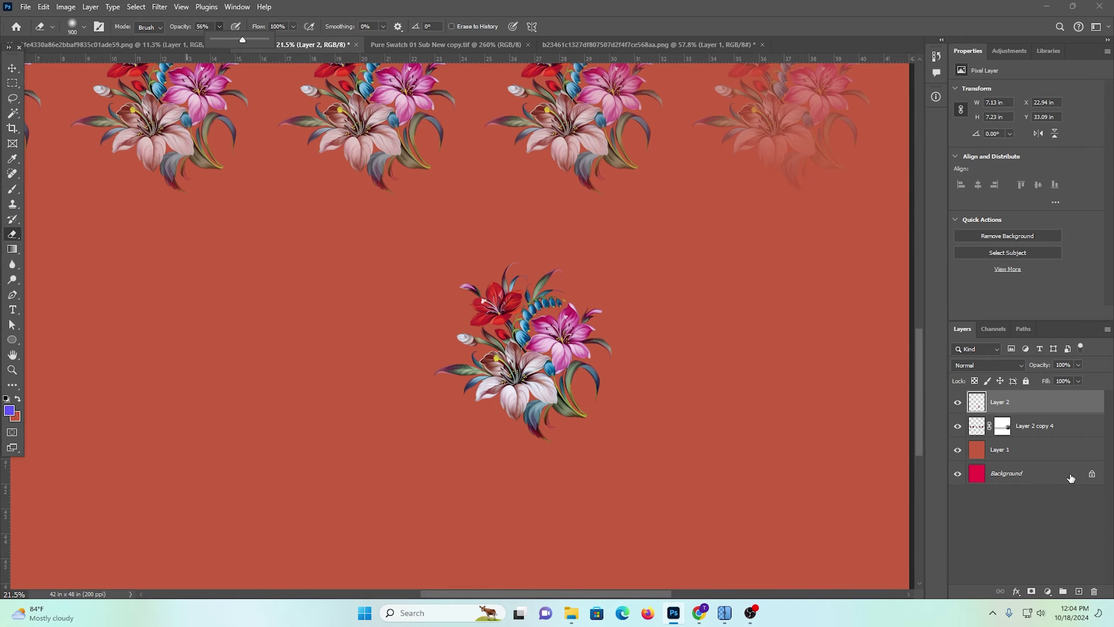
left_click_drag(560, 445, 590, 400)
left_click_drag(714, 346, 66, 571)
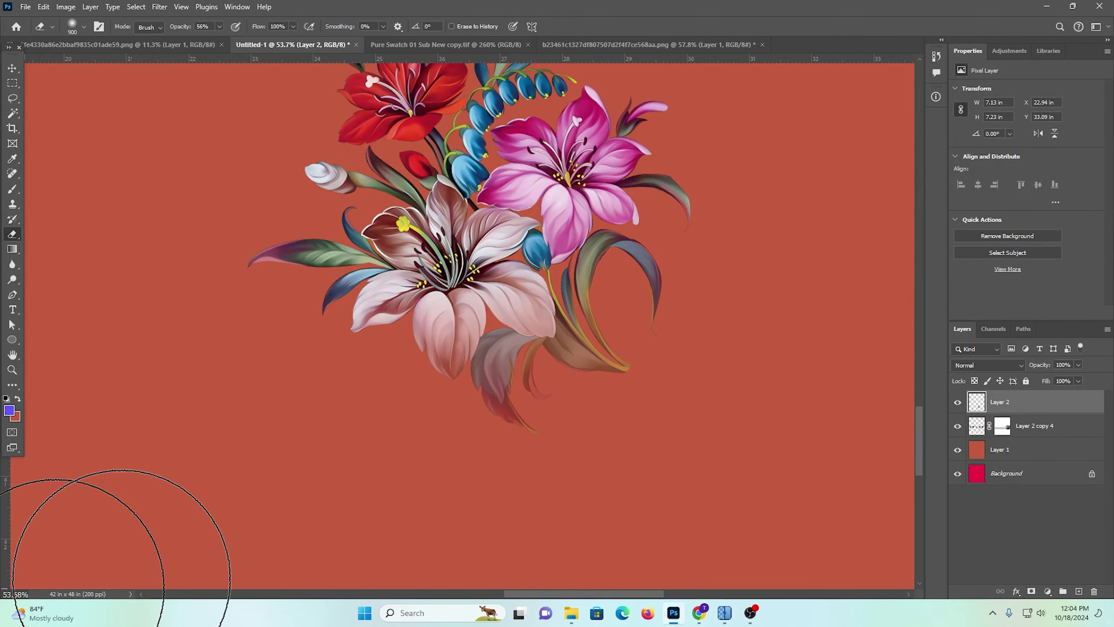
left_click_drag(753, 331, 64, 570)
mouse_move(747, 299)
left_mouse_down()
mouse_move(623, 371)
mouse_move(156, 517)
left_mouse_up()
left_click_drag(569, 372, 510, 371)
Compare the erased bouquet below with the mask-faded bouquet at the end of the row
left_click(8, 68)
left_click(12, 68)
scroll(533, 303, "down", 1)
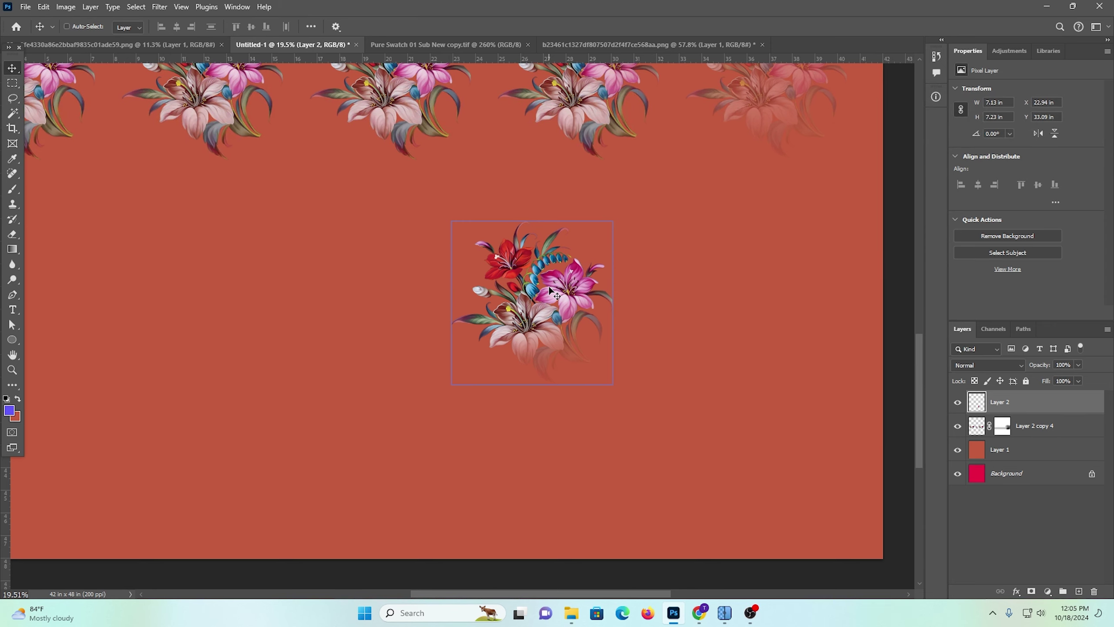
scroll(500, 237, "up", 2)
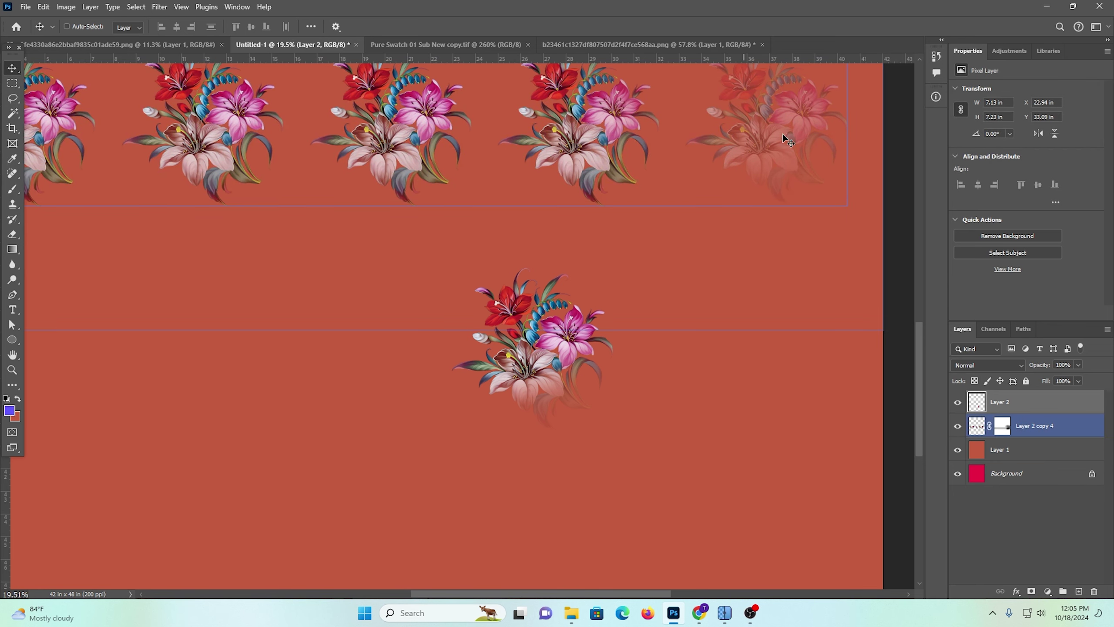
left_click_drag(795, 214, 584, 269)
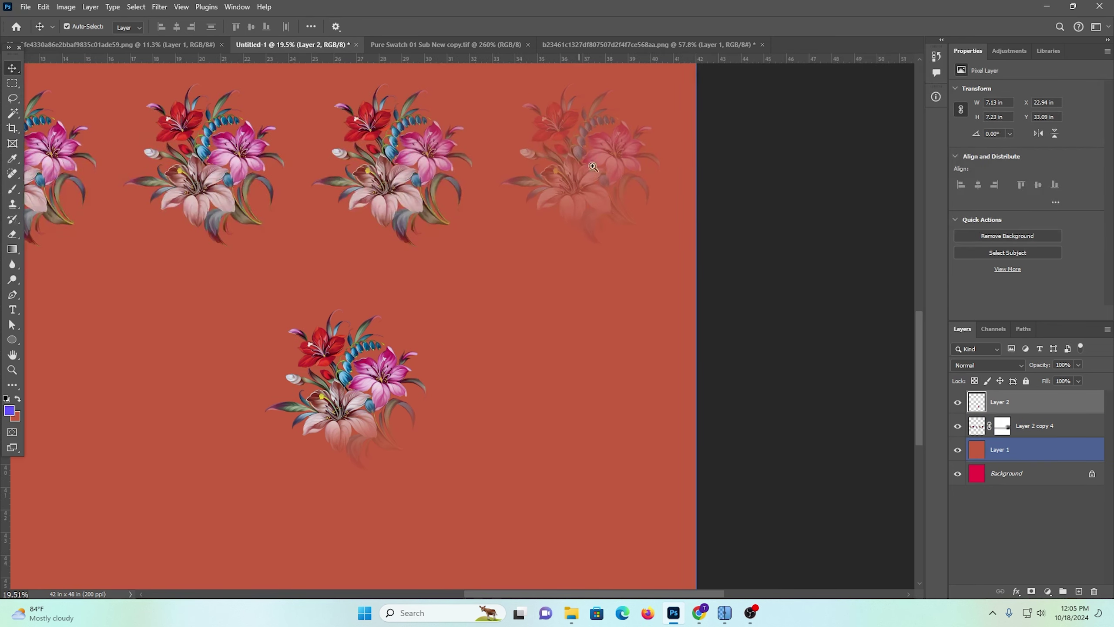
left_click_drag(587, 162, 632, 266)
scroll(655, 246, "down", 2)
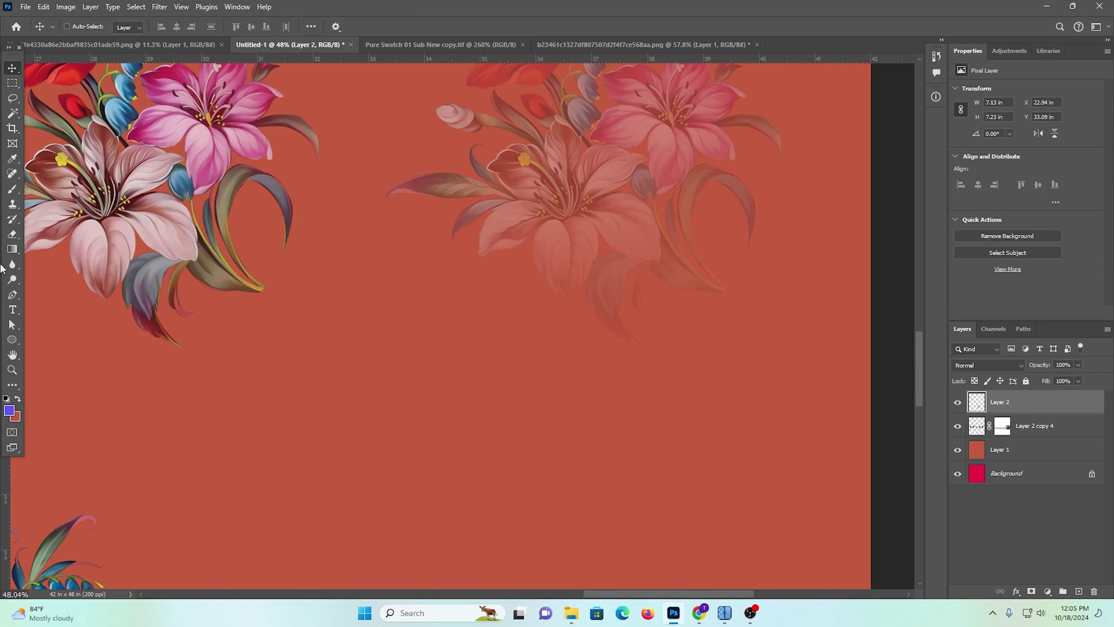
scroll(370, 272, "down", 3)
left_click_drag(209, 448, 583, 137)
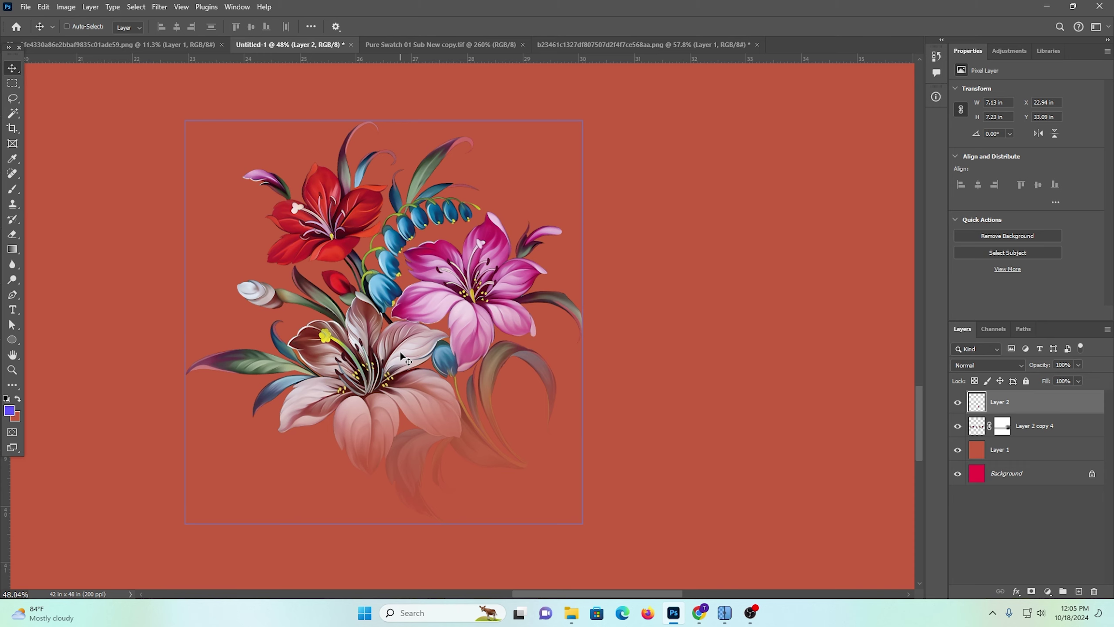
Delete the erased bouquet's layer and undo the deletion
key("Delete")
key("ctrl+z")
Delete the layer mask from Layer 2 copy 4, the layer holding the floral row
left_click_drag(599, 237, 408, 353)
left_click_drag(610, 297, 412, 207)
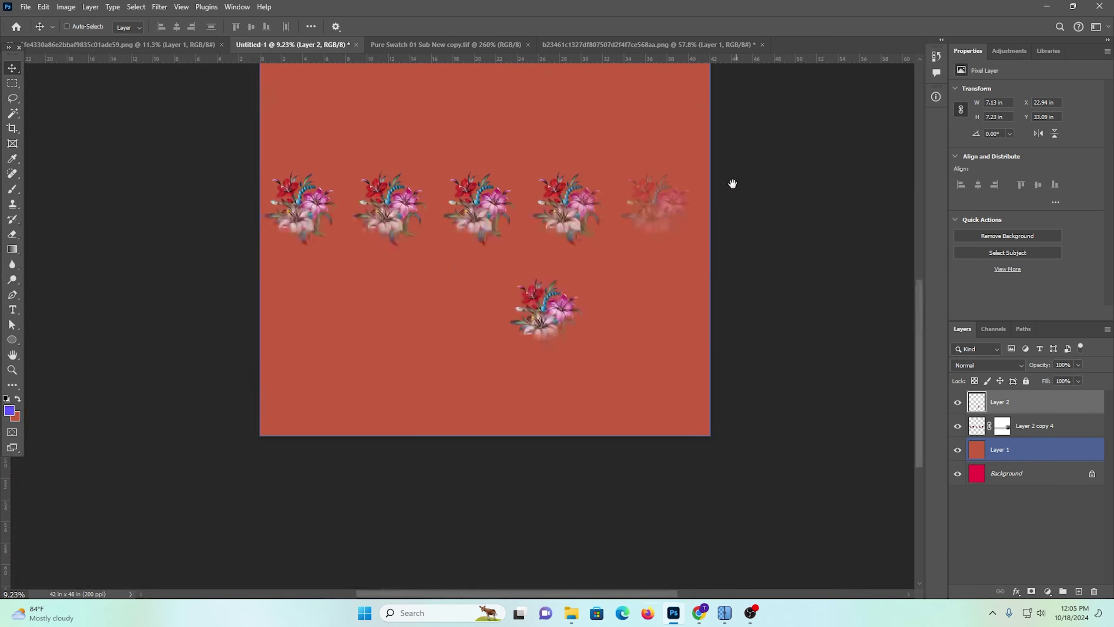
left_click_drag(708, 204, 665, 408)
left_click(994, 427)
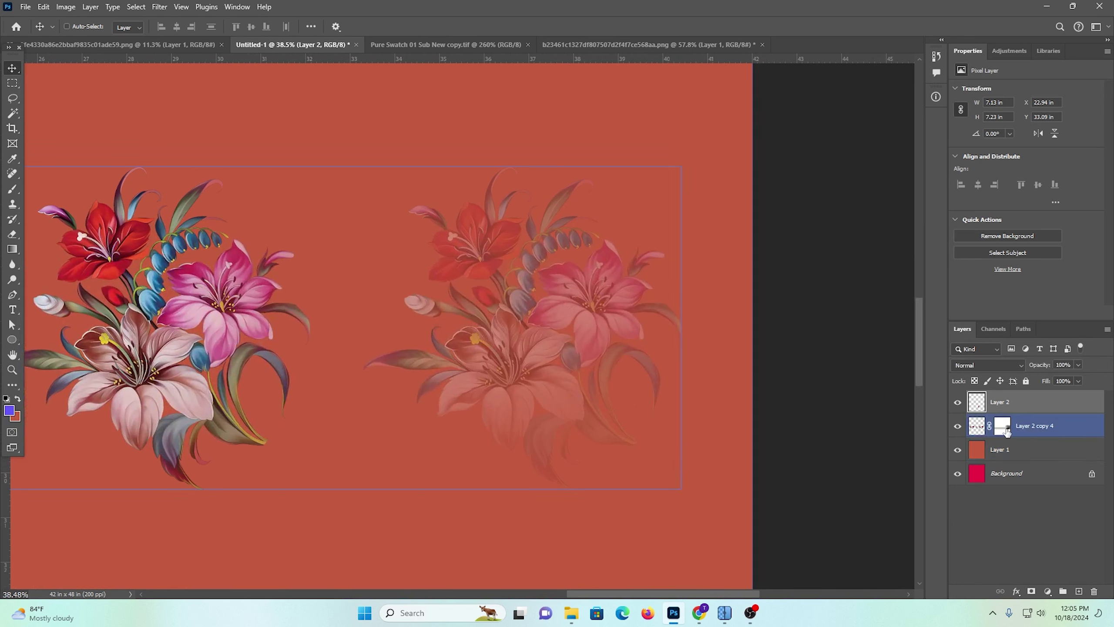
left_click(1005, 429)
key("Delete")
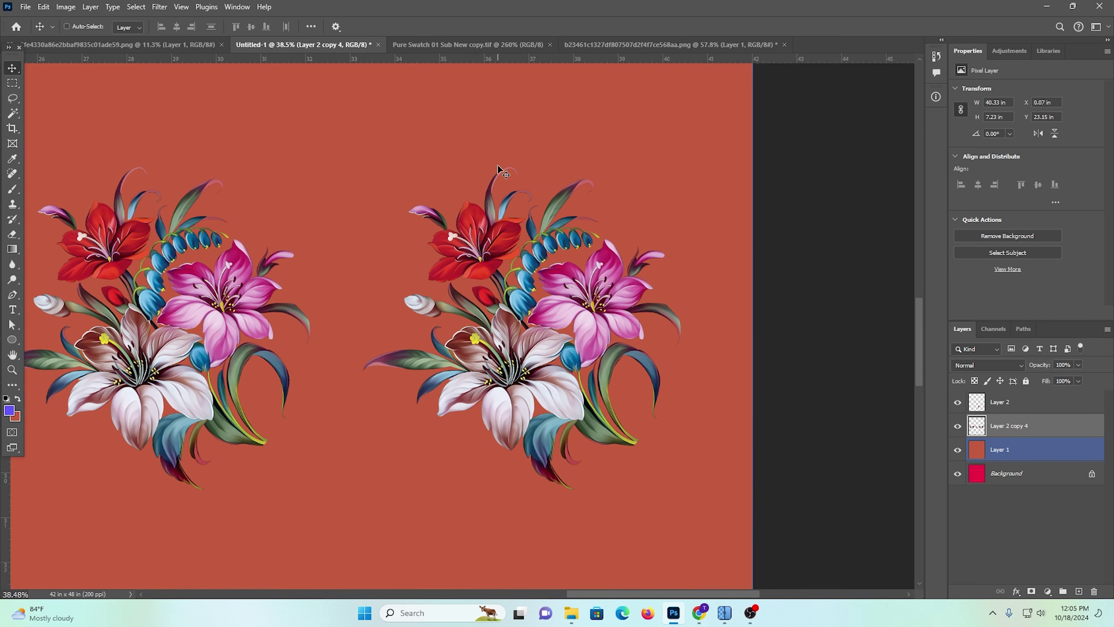
Add a white layer mask to Layer 2 copy 4 and paint it black at 33% brush opacity over the rightmost bouquet
scroll(500, 170, "down", 1)
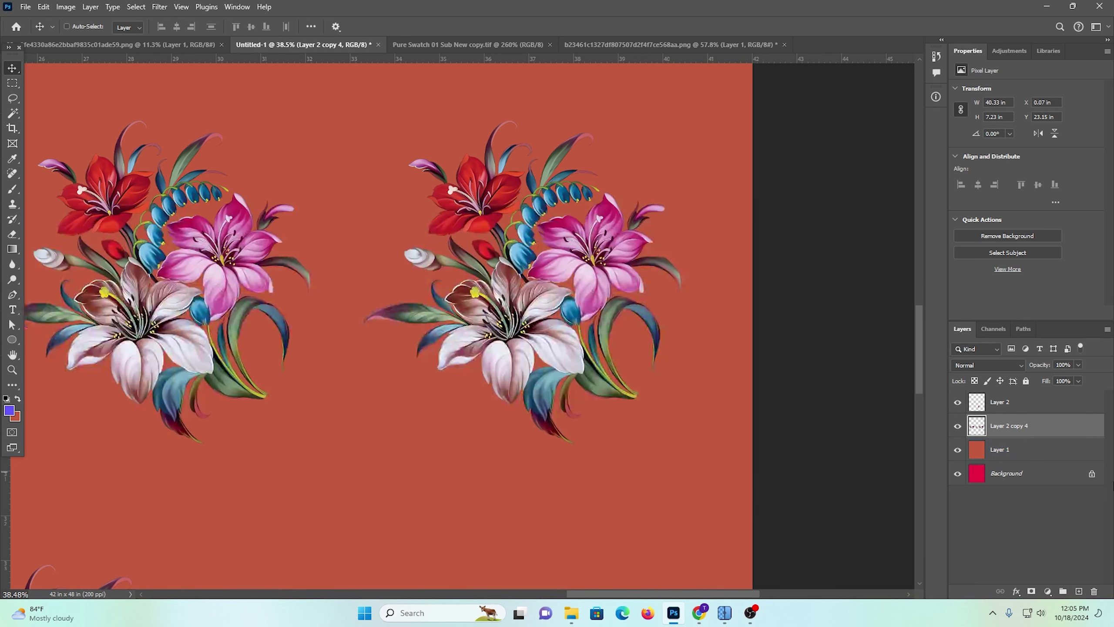
left_click(1032, 590)
left_click(1031, 591)
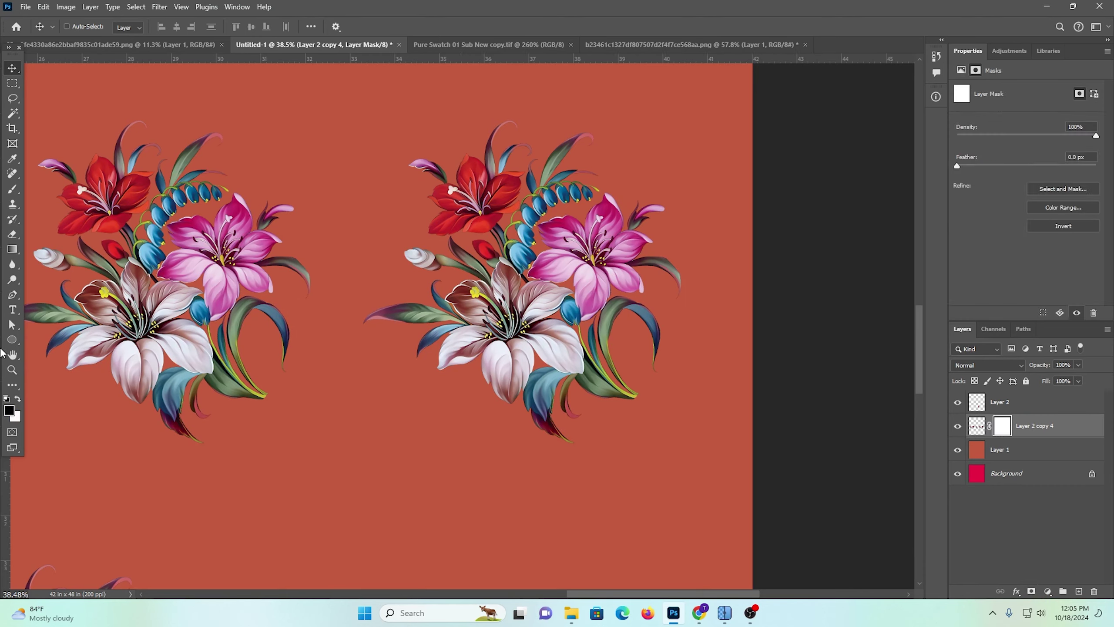
left_click(12, 189)
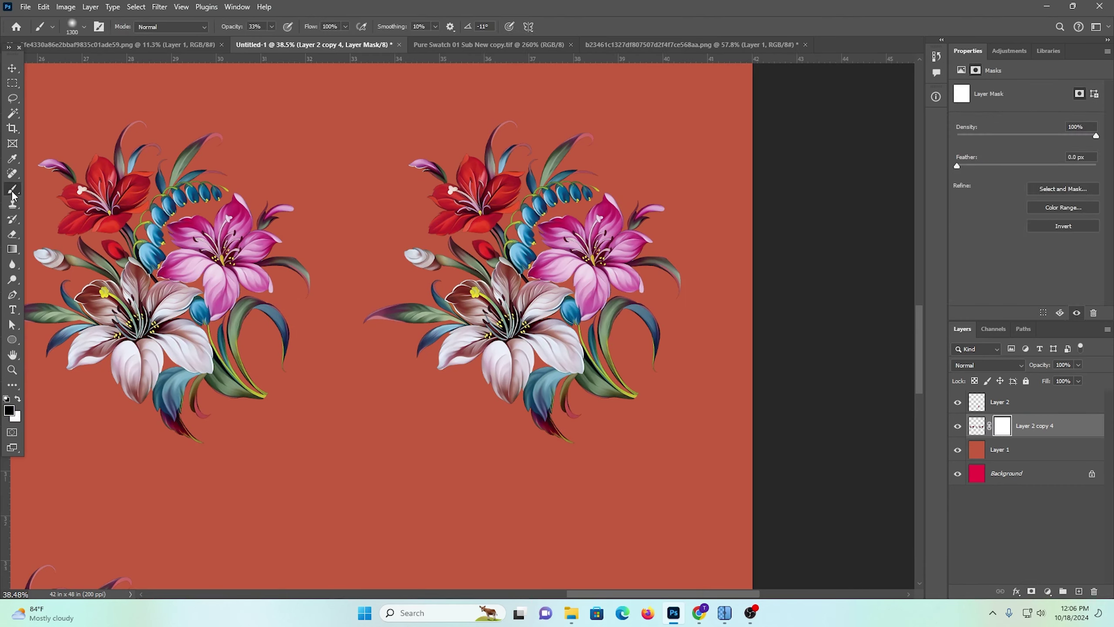
mouse_move(329, 430)
left_mouse_down()
mouse_move(751, 304)
mouse_move(614, 201)
mouse_move(364, 237)
left_mouse_up()
mouse_move(526, 382)
left_mouse_down()
mouse_move(672, 237)
mouse_move(289, 508)
mouse_move(726, 361)
mouse_move(386, 485)
left_mouse_up()
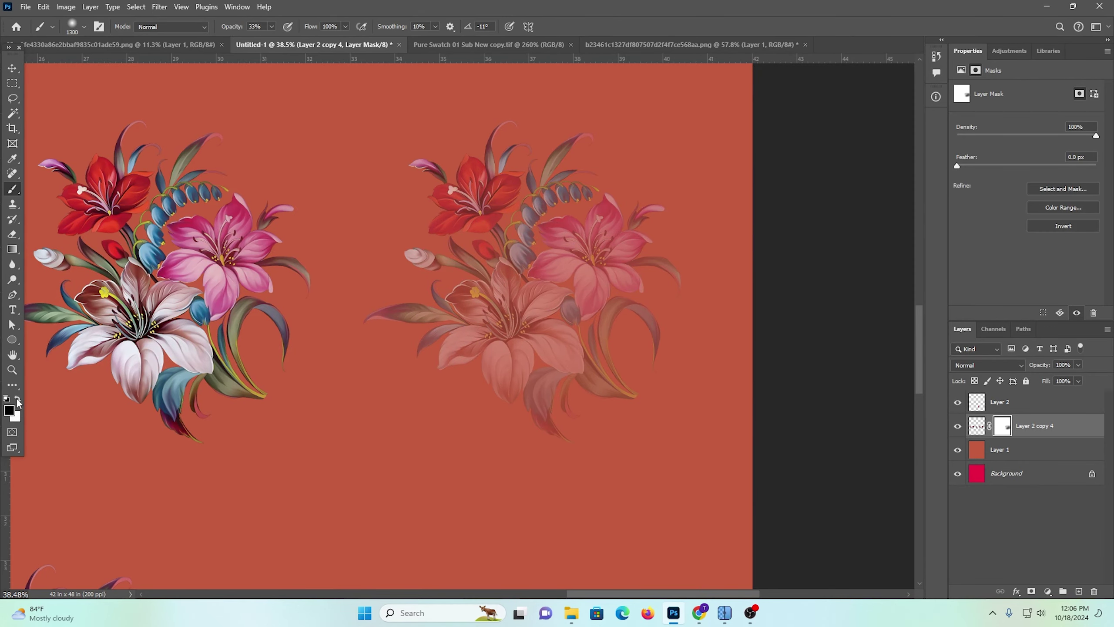
Paint the mask white to bring back the rightmost bouquet, and black to fade it again
left_click(17, 399)
mouse_move(495, 351)
left_mouse_down()
mouse_move(634, 335)
mouse_move(695, 273)
left_mouse_up()
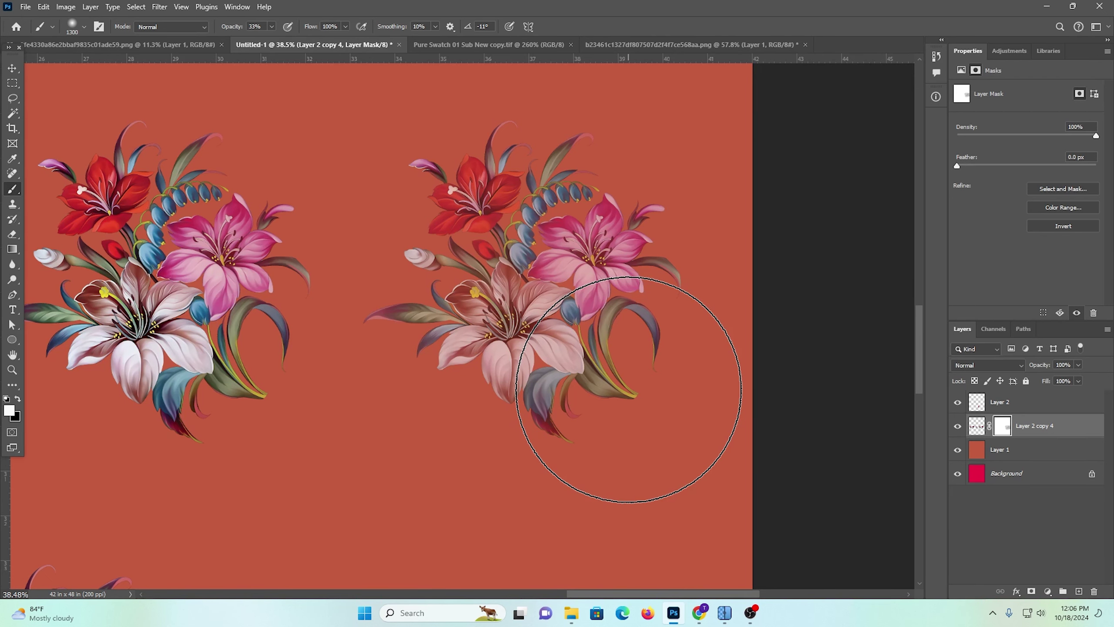
scroll(628, 388, "up", 2)
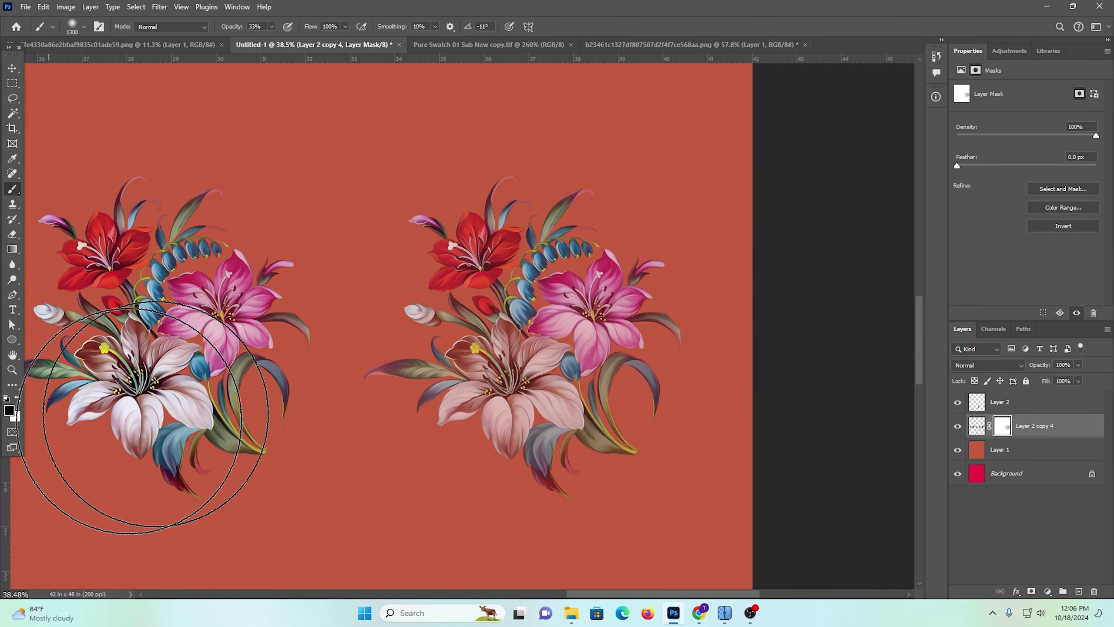
key("x")
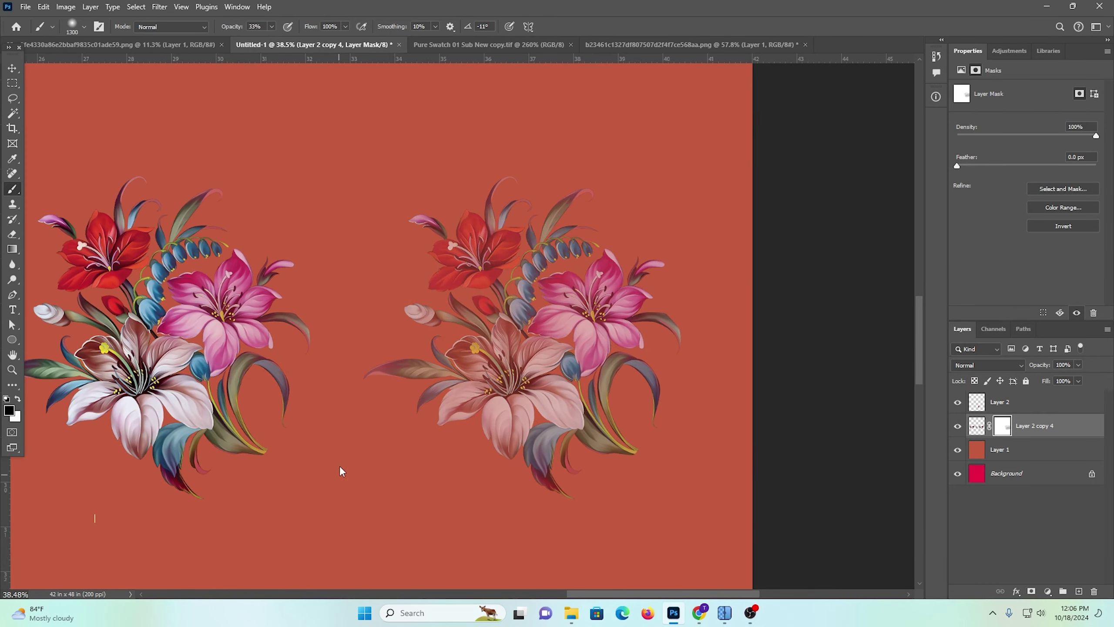
key("ctrl+z")
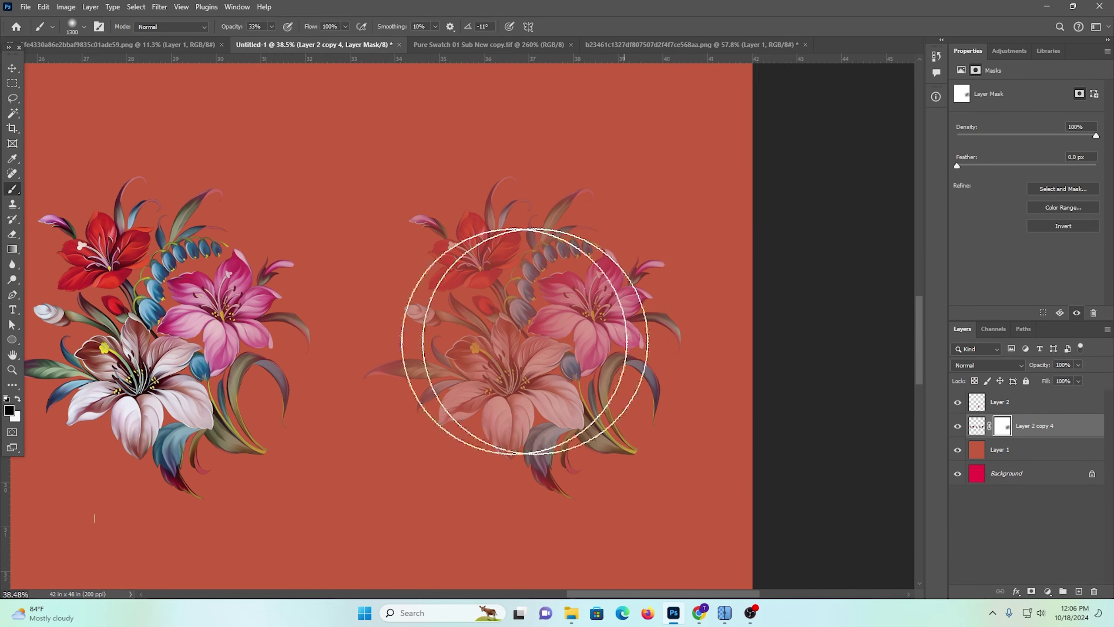
Delete the layer mask from Layer 2 copy 4 and the separate bouquet layer, Layer 2
left_click(13, 68)
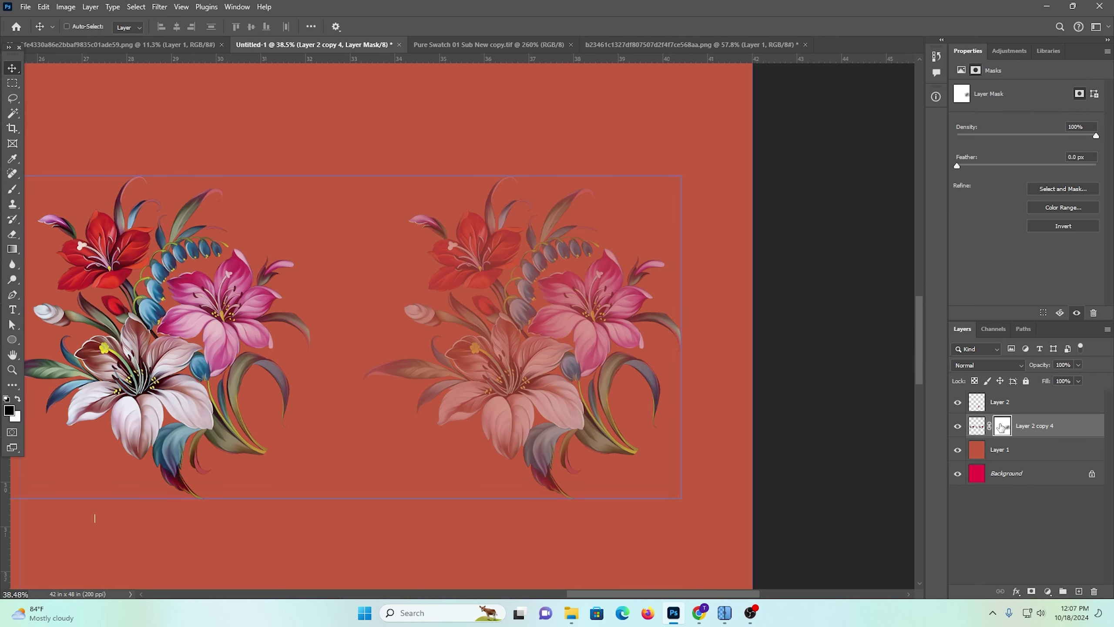
key("Delete")
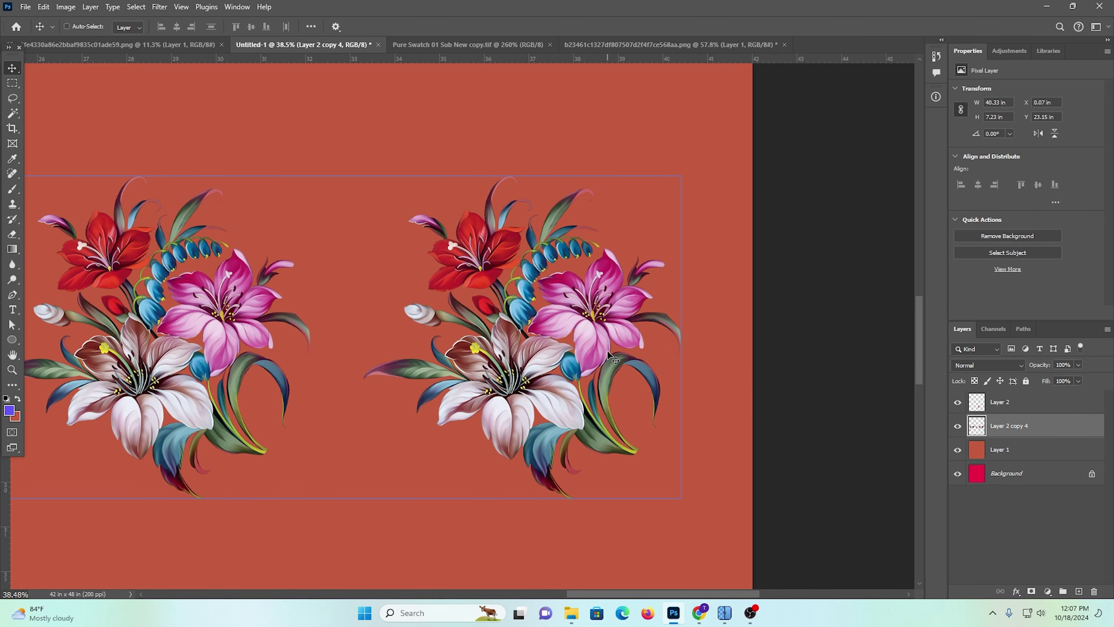
left_click(1023, 411)
key("Delete")
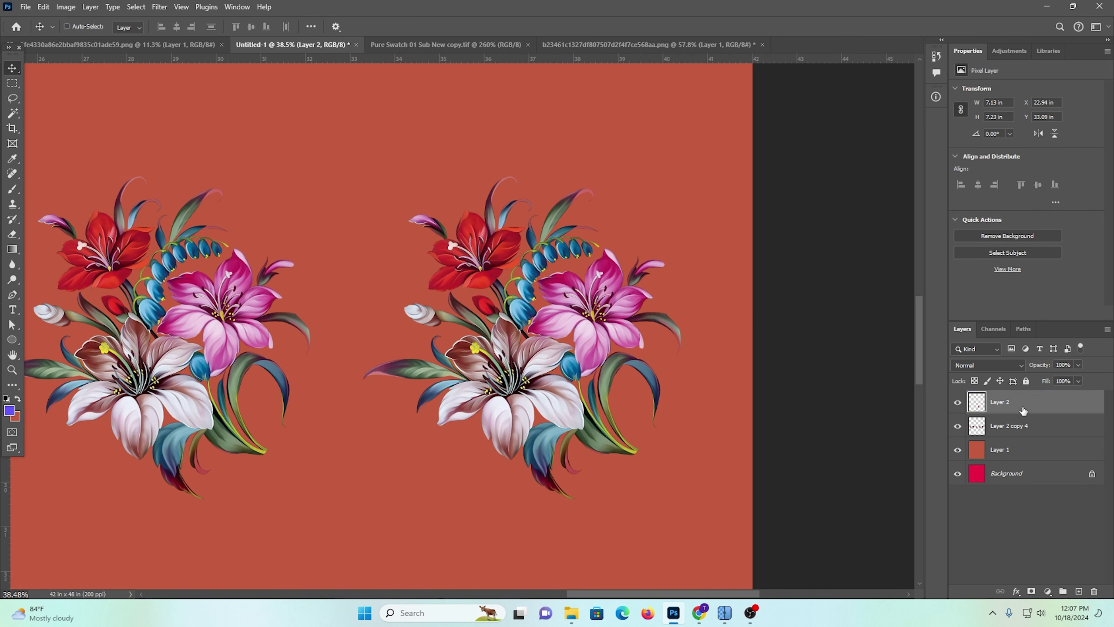
Add a black layer mask to Layer 2 copy 4 that hides the entire floral row
scroll(385, 352, "down", 2)
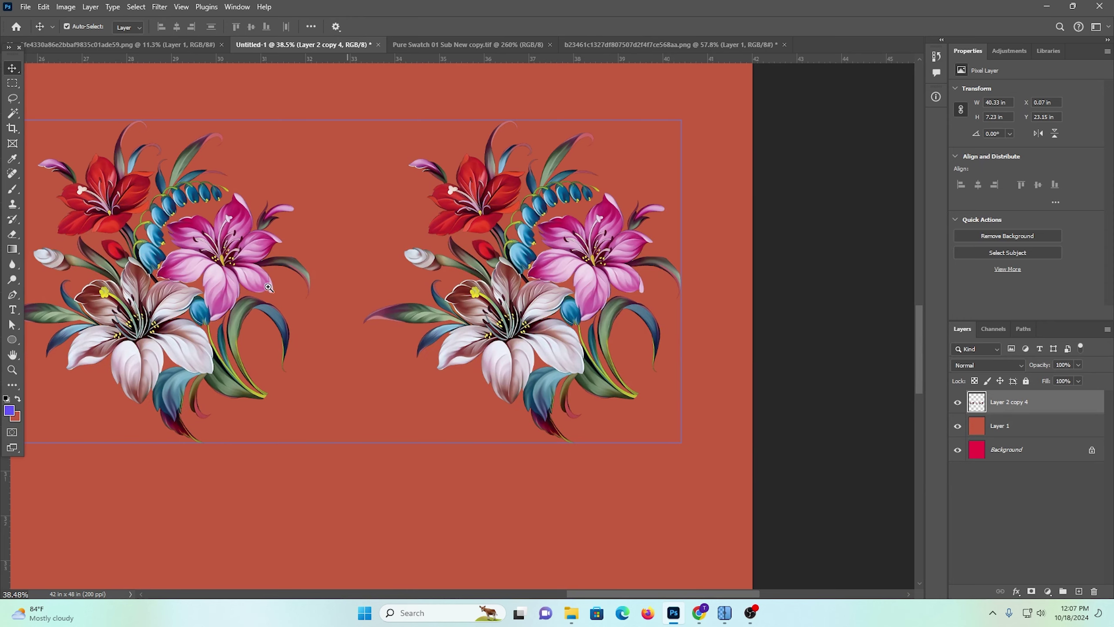
scroll(395, 336, "down", 10)
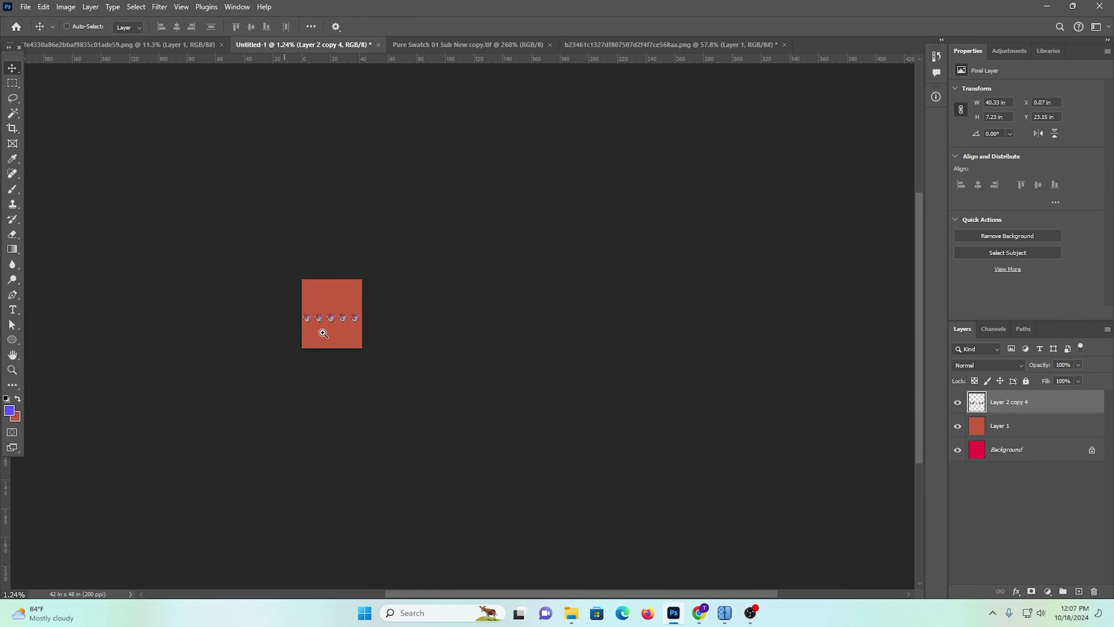
scroll(307, 322, "up", 5)
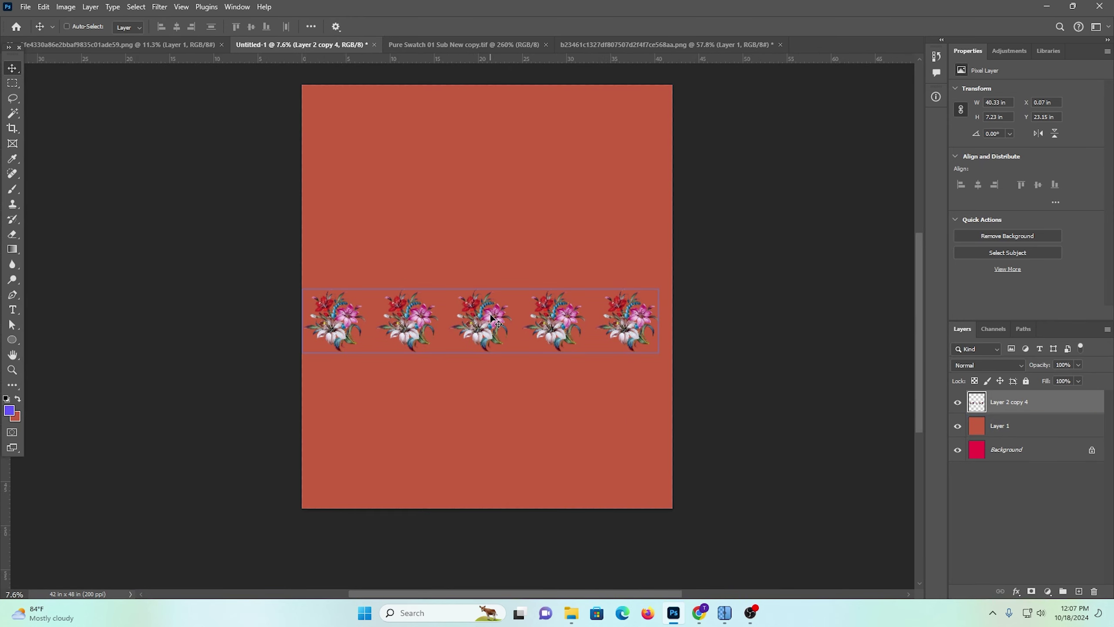
key("ctrl")
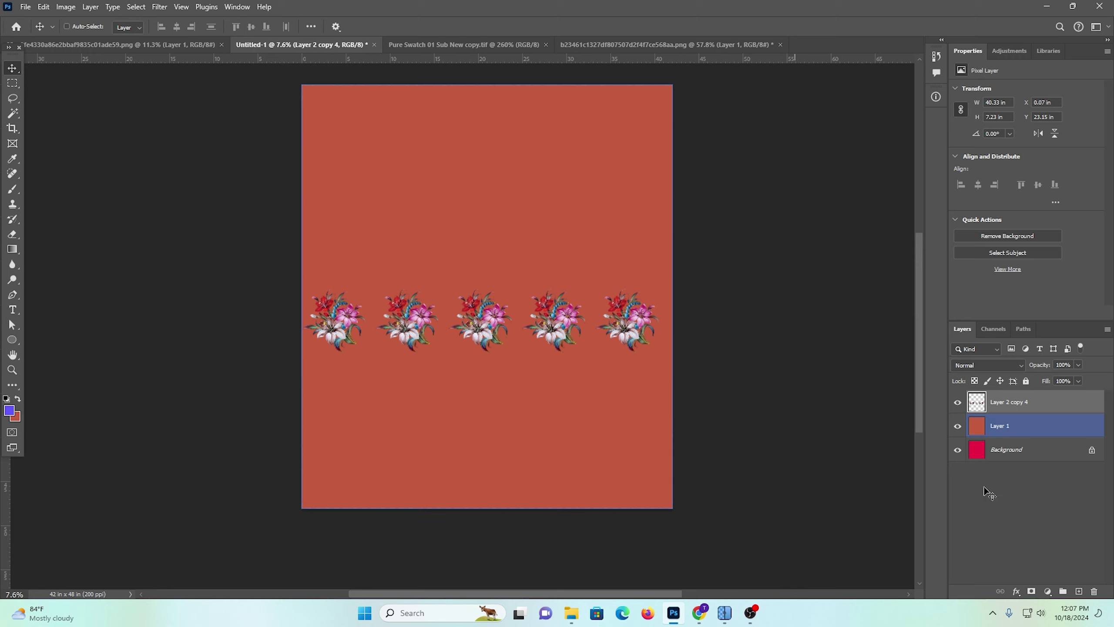
left_click(1030, 592, "alt")
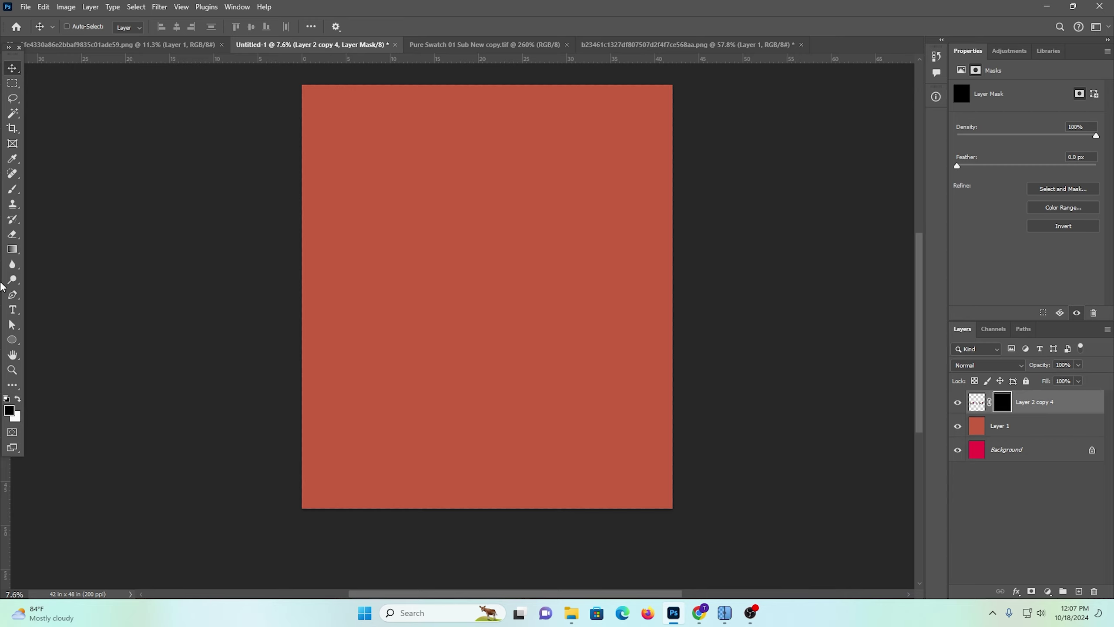
Paint white on the black mask of Layer 2 copy 4 with a 2200 px brush at 33% opacity to partly reveal two bouquets
left_click(15, 185)
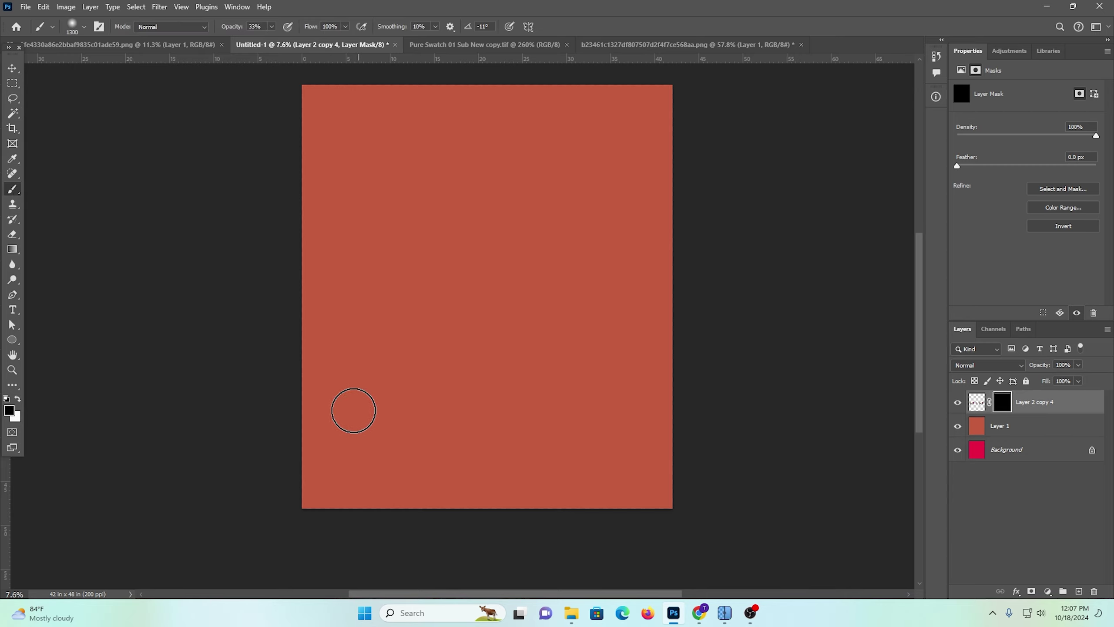
key("ctrl+space")
left_click_drag(406, 304, 438, 359)
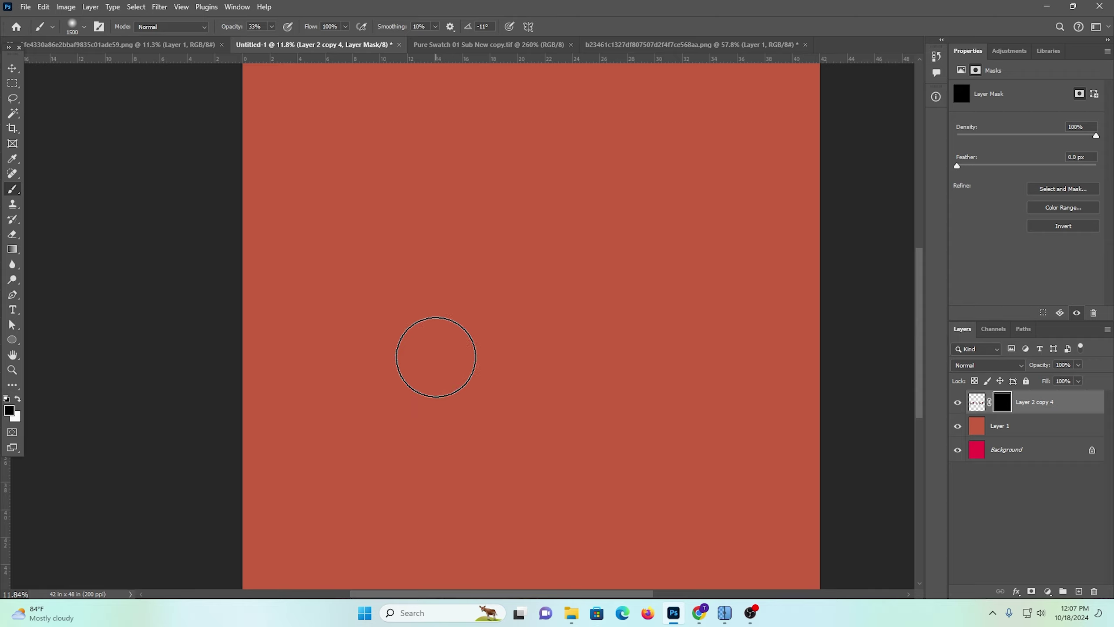
key("bracketright")
key("bracketright")
key("bracketright")
key("bracketright")
key("bracketright")
key("bracketright")
key("bracketright")
key("bracketright")
key("bracketright")
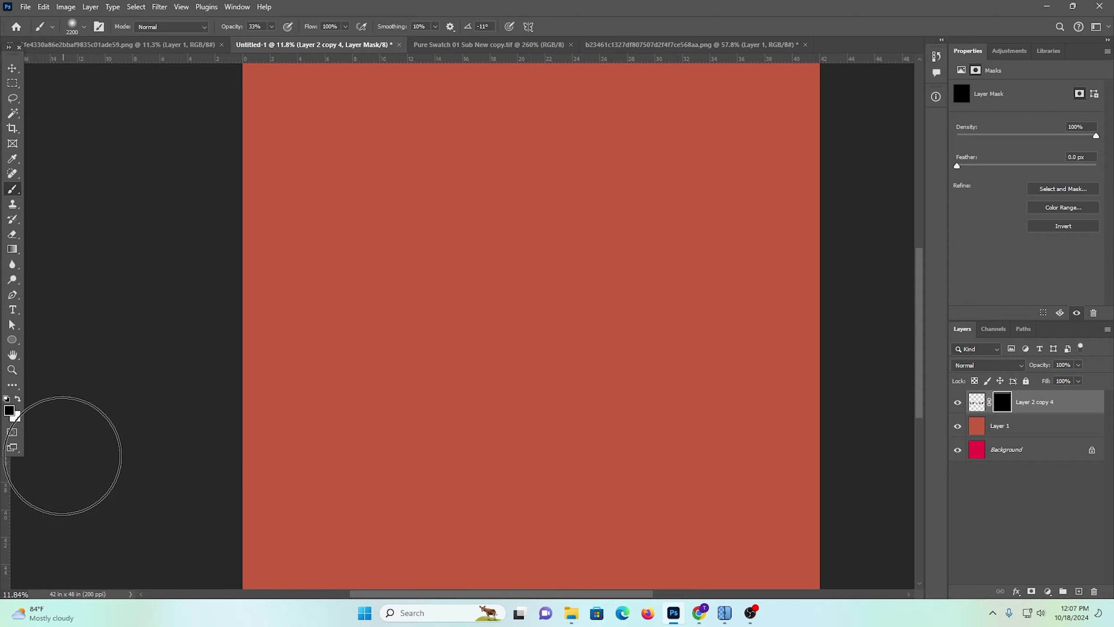
left_click(16, 399)
mouse_move(520, 280)
left_mouse_down()
mouse_move(528, 218)
mouse_move(383, 521)
mouse_move(355, 537)
left_mouse_up()
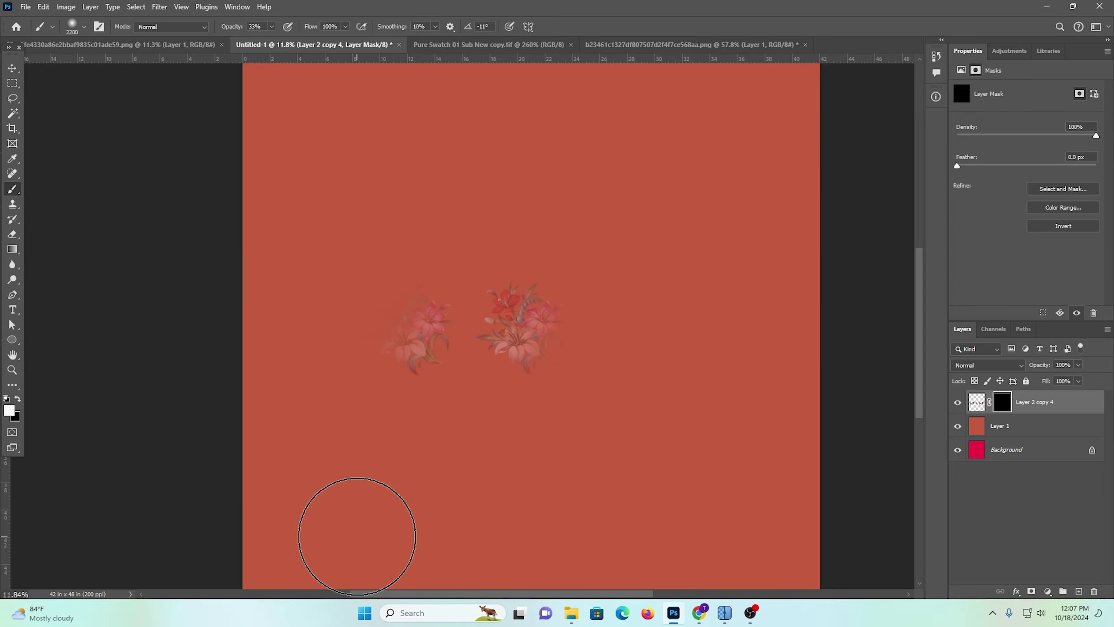
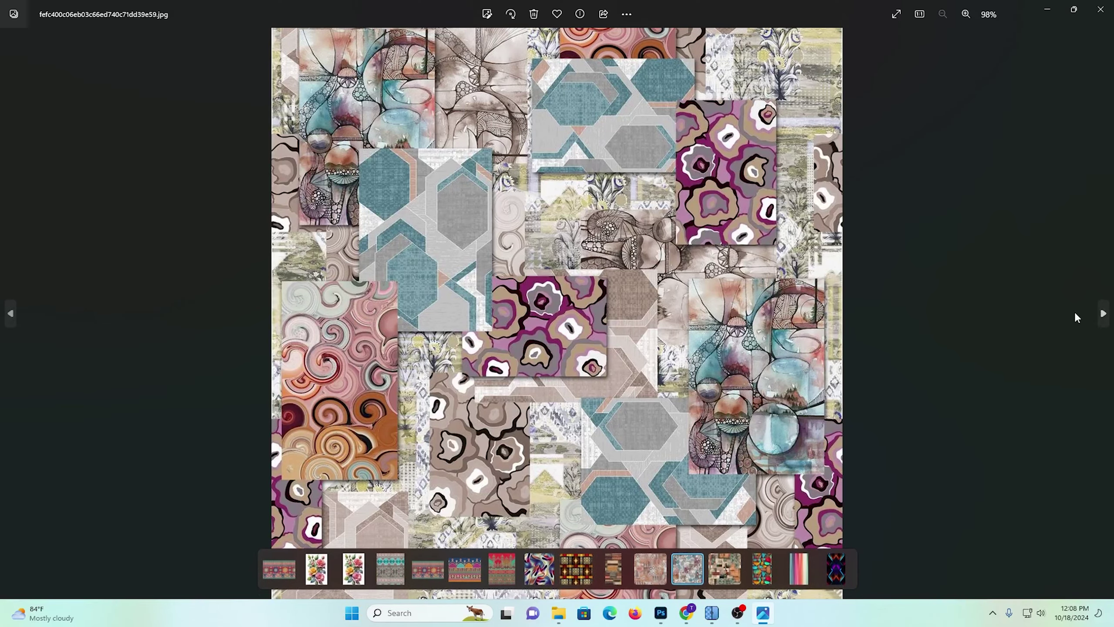
Preview the next collage image and the black-and-tan geometric pattern in the Downloads folder
left_click(1103, 313)
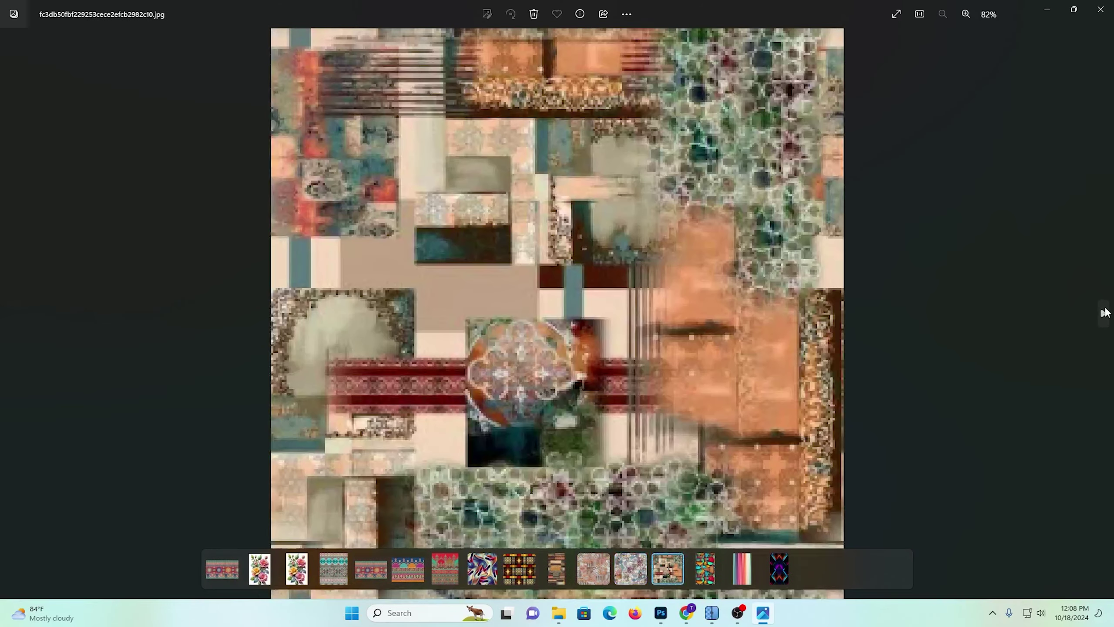
left_click(1100, 9)
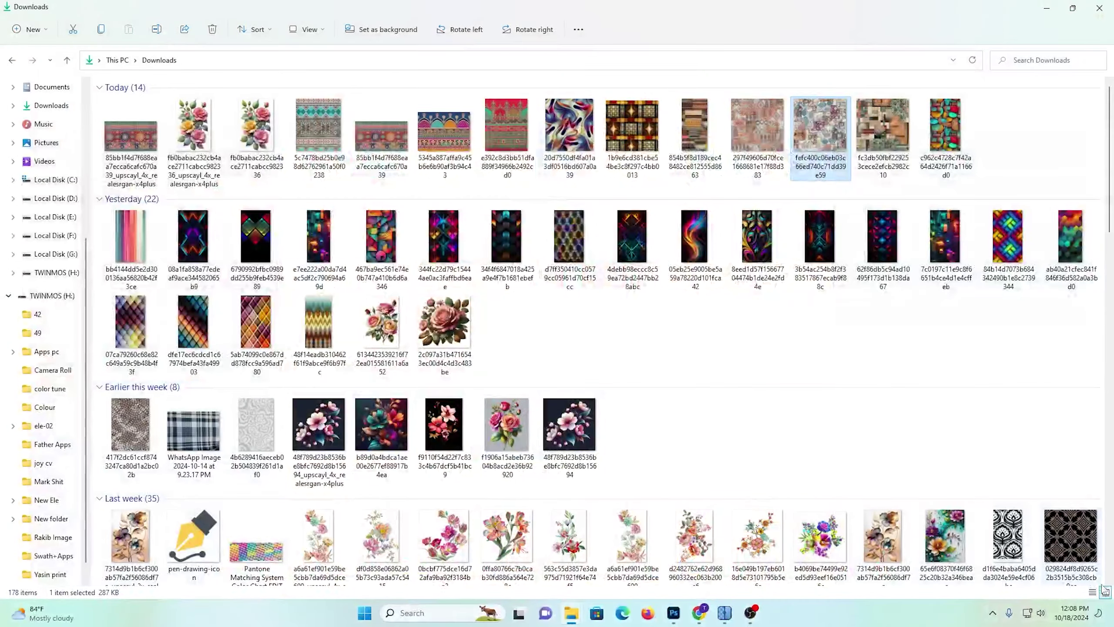
scroll(1070, 539, "down", 1)
double_click(1070, 539)
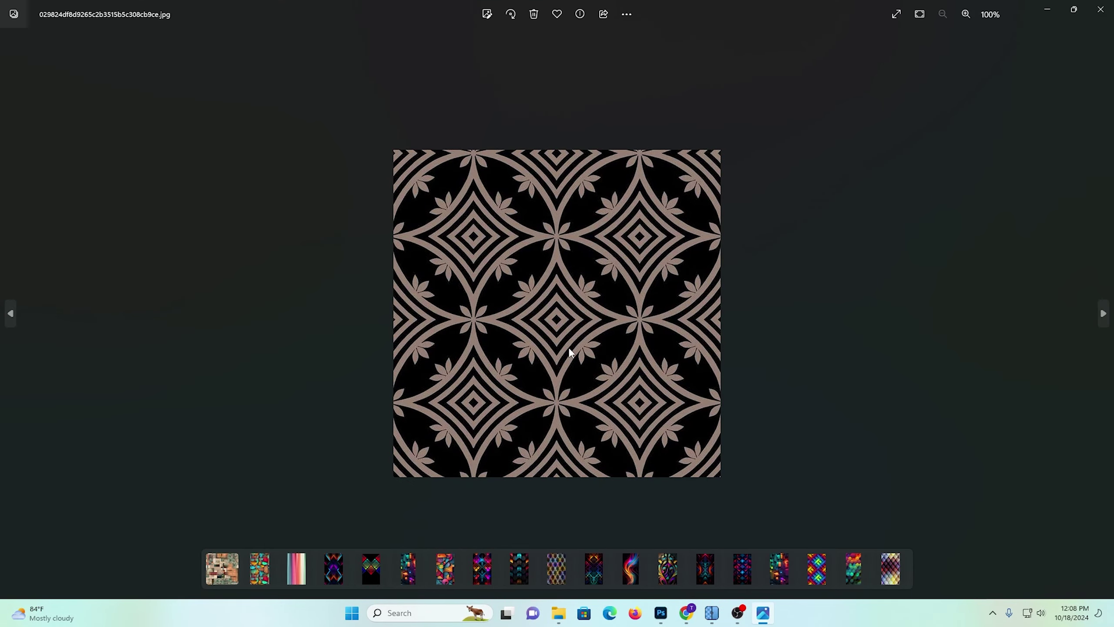
left_click(1100, 9)
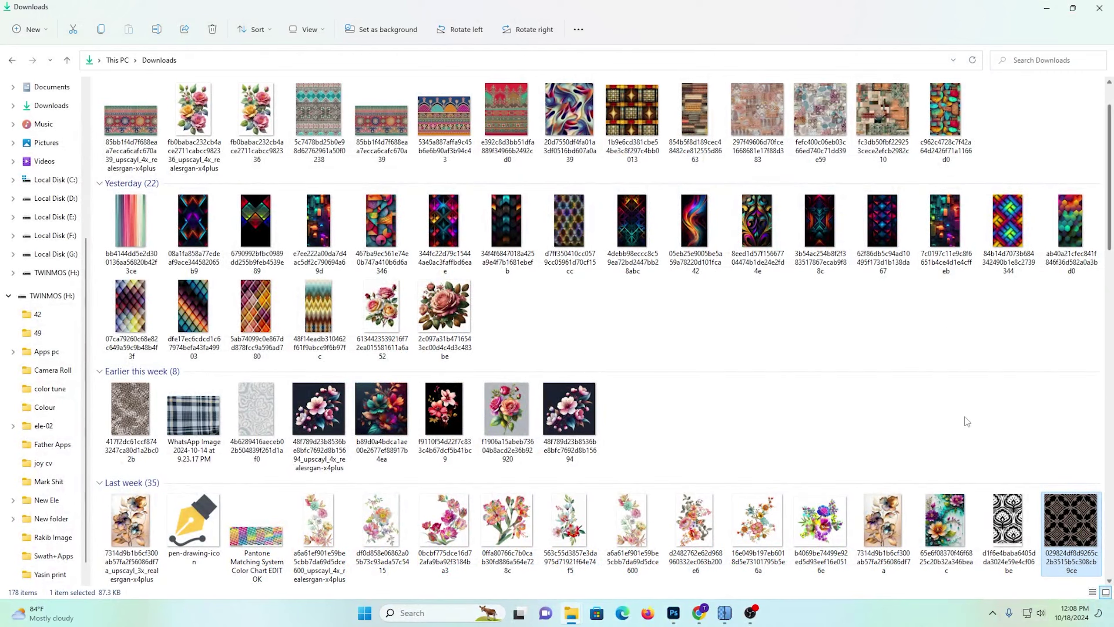
left_click(813, 121)
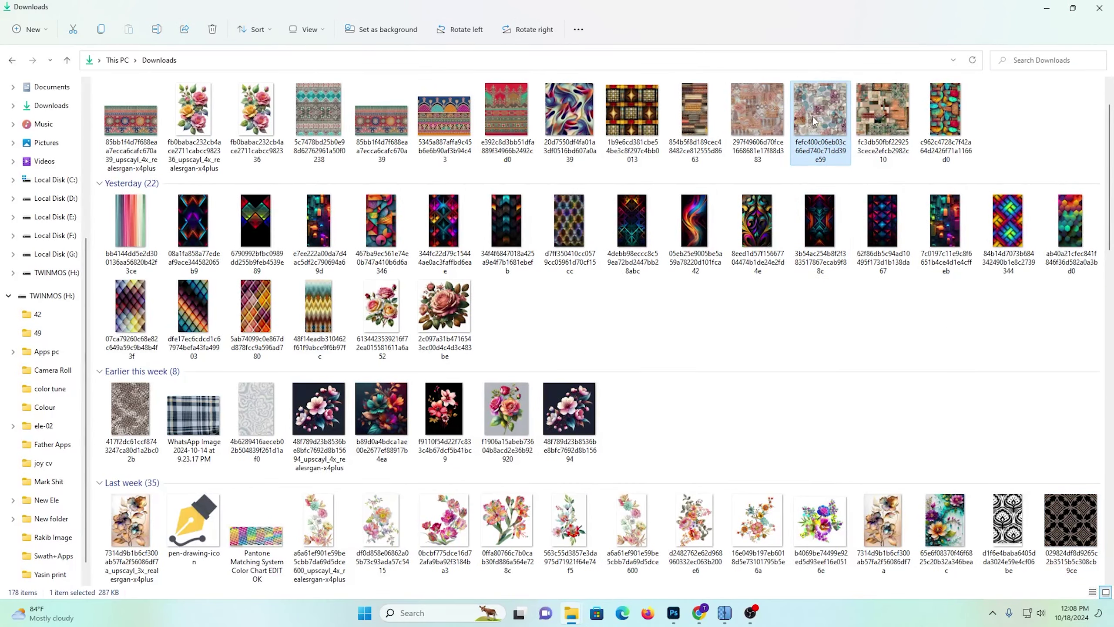
left_click(892, 324)
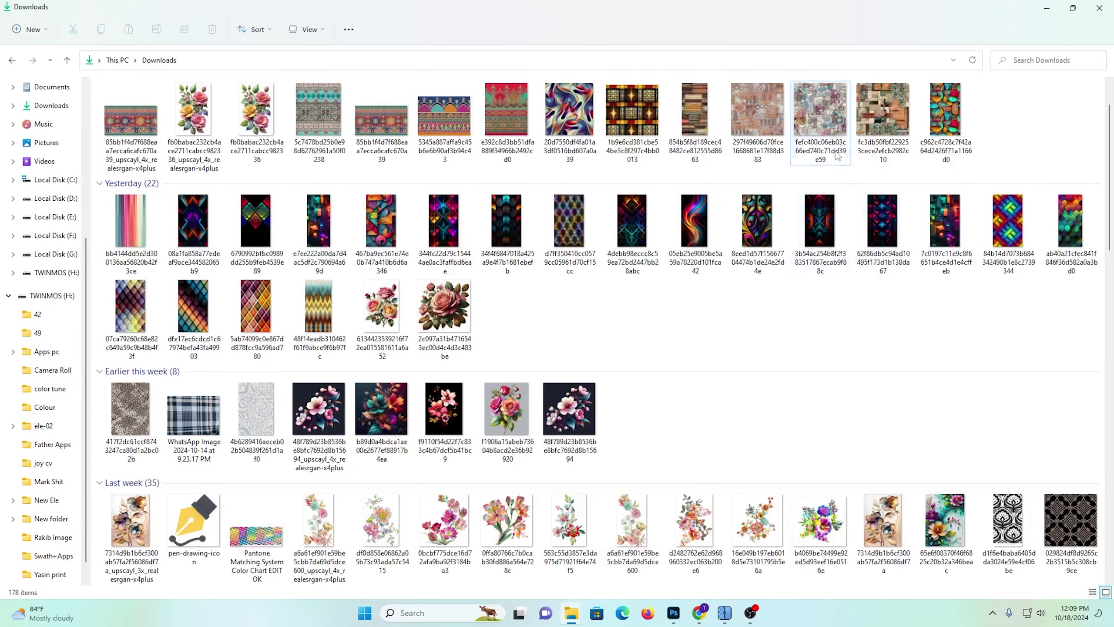
Preview the patchwork image fefc400c06eb03c66ed740c71dd39e59.jpg from Downloads and open it in Photoshop
left_click(829, 111)
double_click(830, 109)
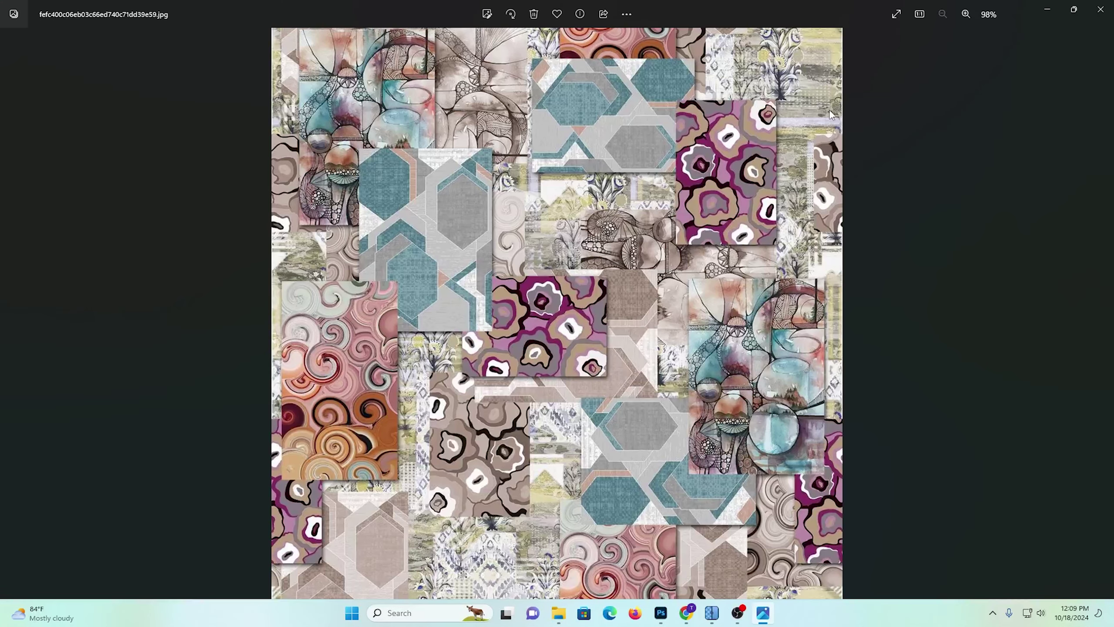
left_click(1047, 8)
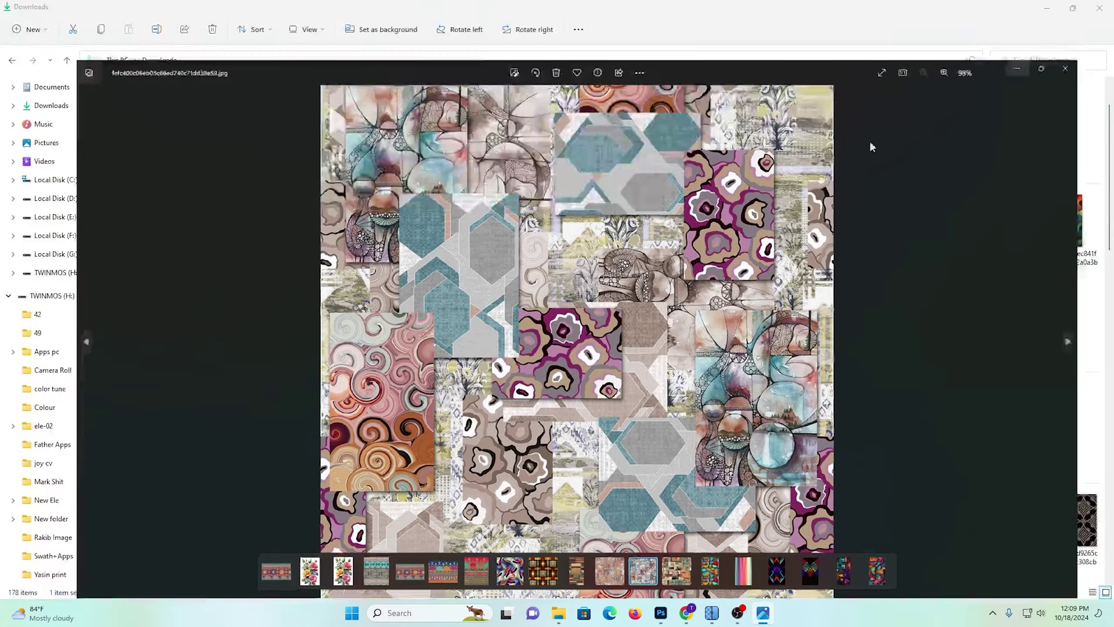
right_click(821, 119)
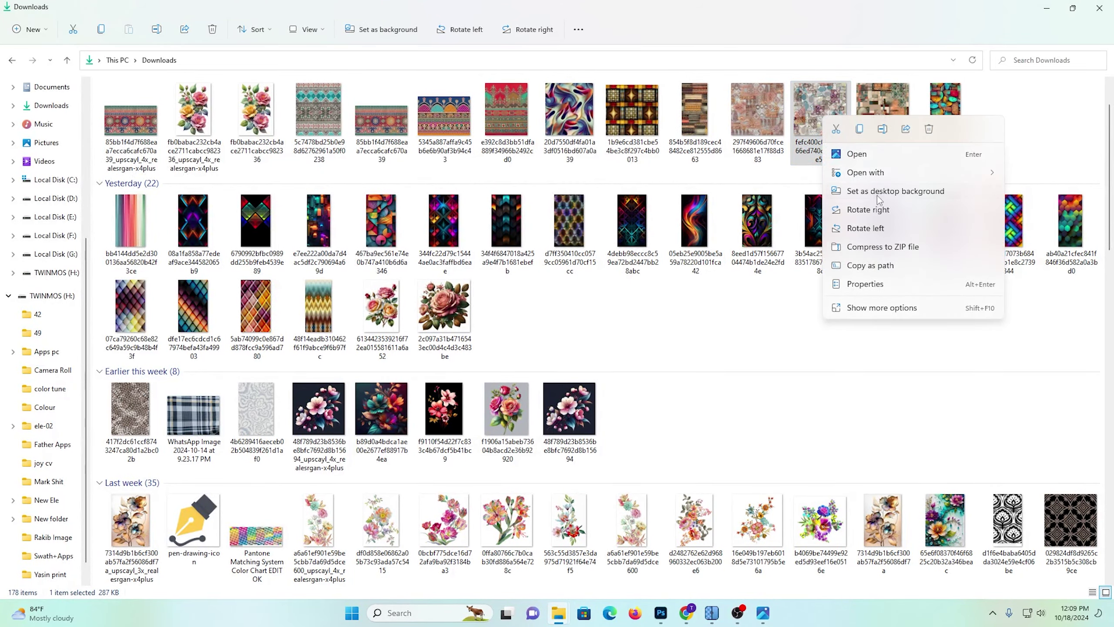
mouse_move(986, 173)
left_click(948, 193)
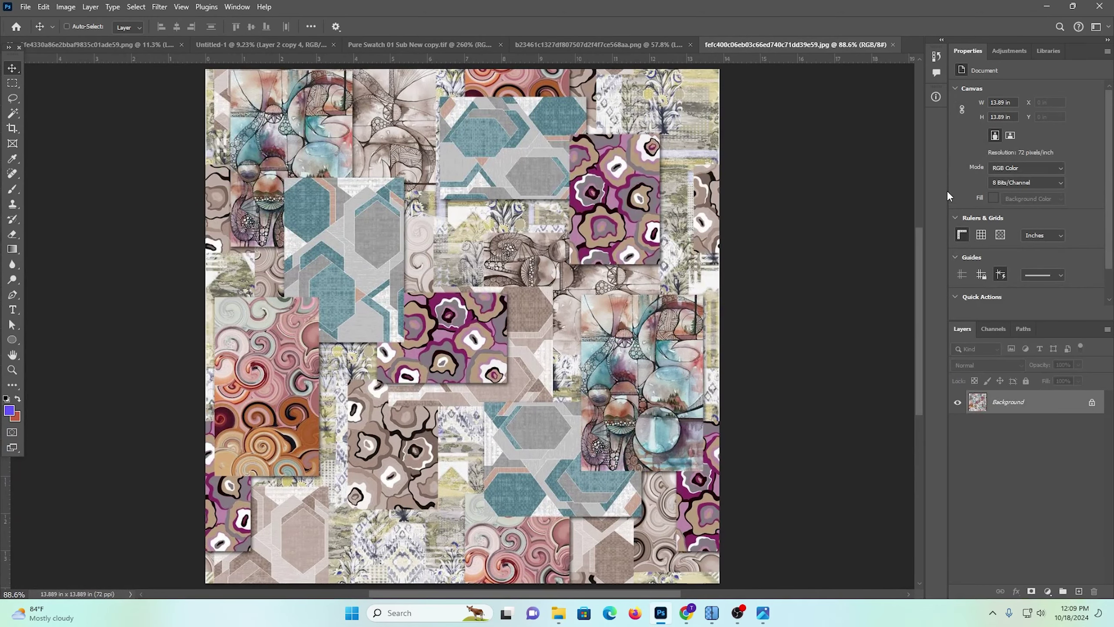
Set the patchwork image's resolution to 200 pixels/inch with resampling and unlock its Background layer
key("ctrl+alt+i")
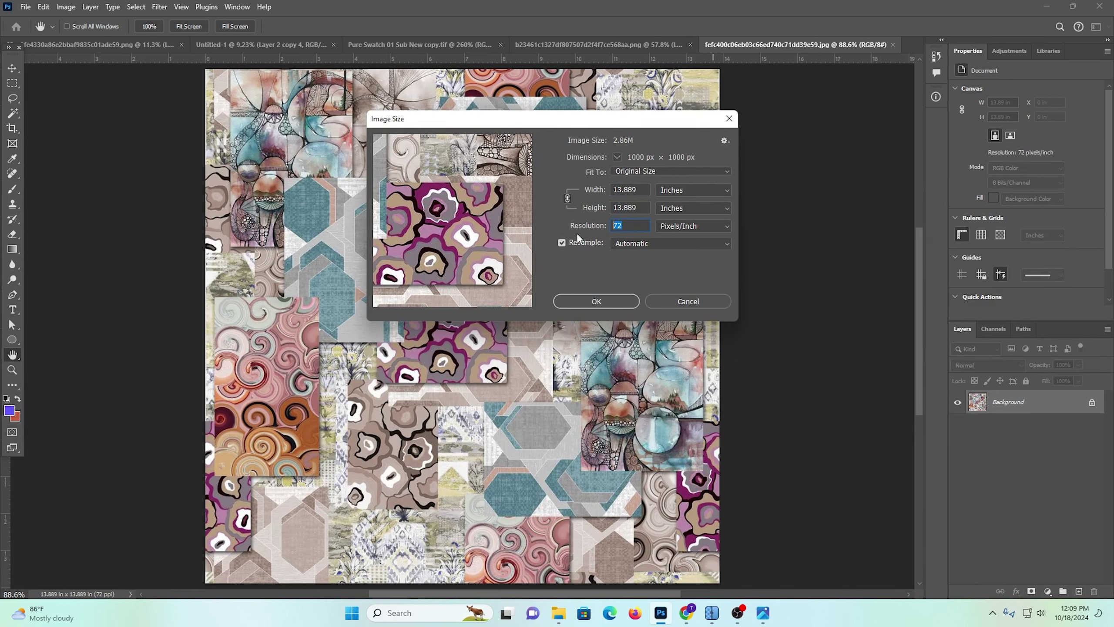
type("200")
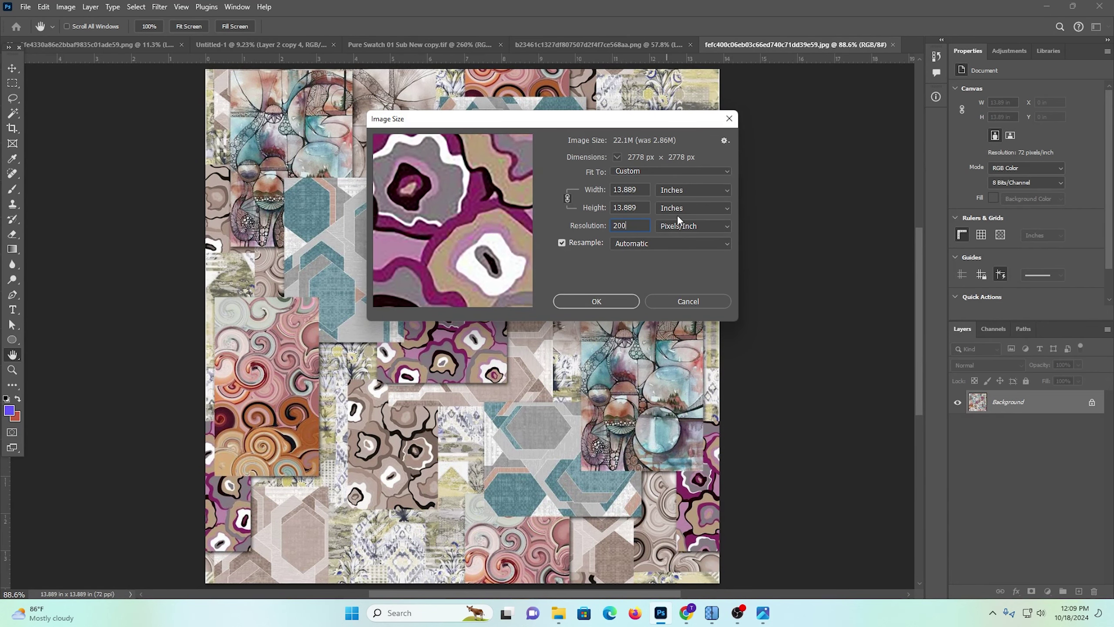
left_click(593, 303)
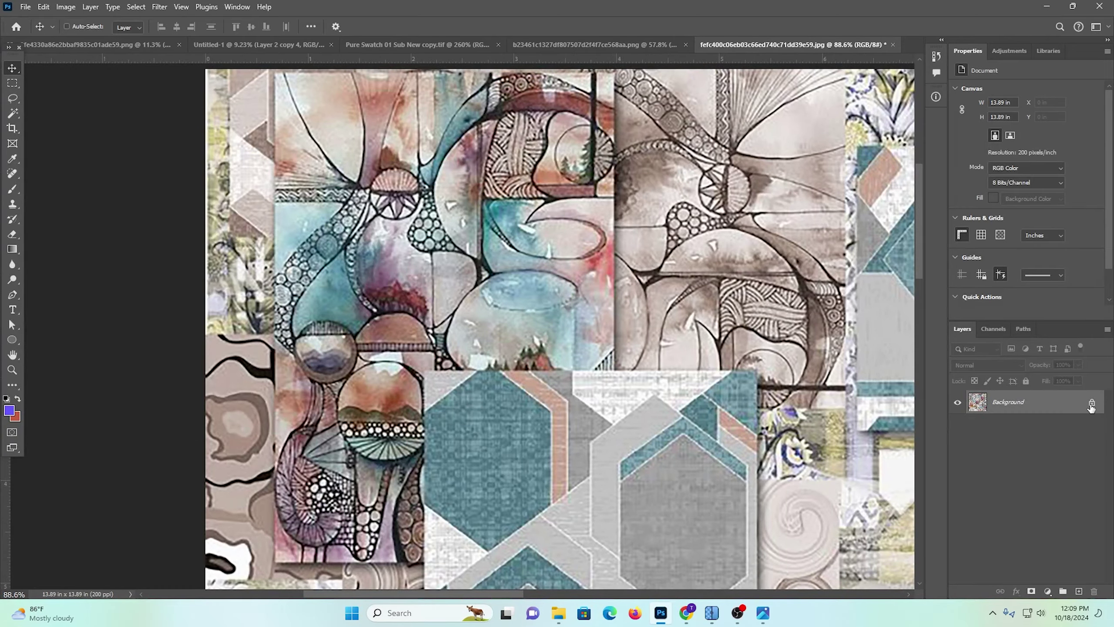
left_click(1090, 403)
Open the Oil Paint filter for the unlocked patchwork layer
scroll(468, 324, "down", 1)
left_click_drag(617, 190, 671, 294)
left_click_drag(539, 342, 442, 341)
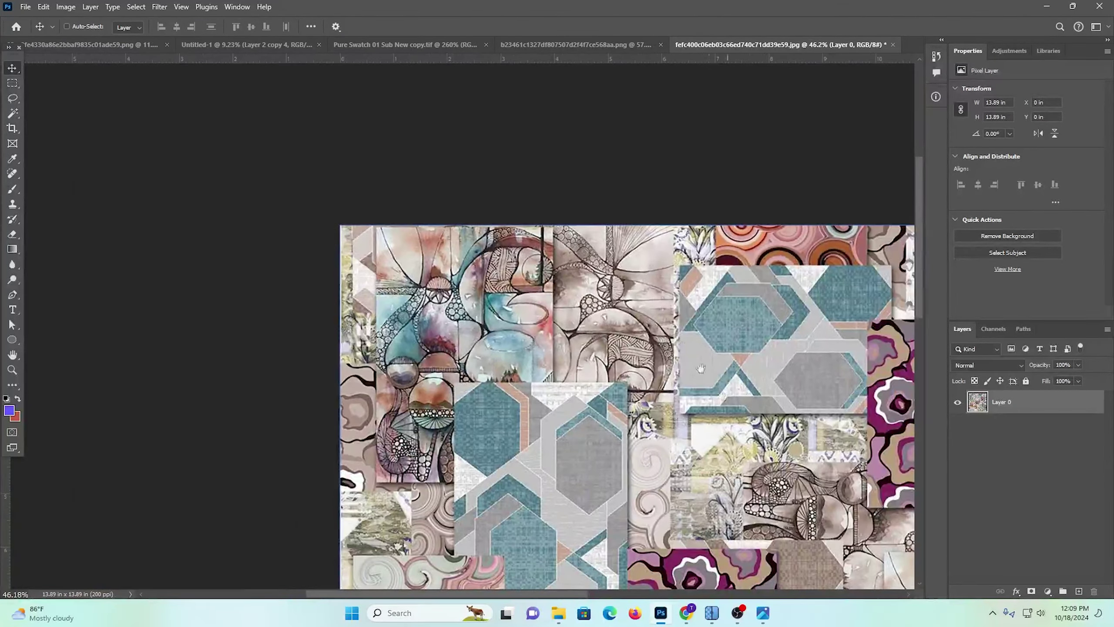
left_click_drag(701, 368, 571, 348)
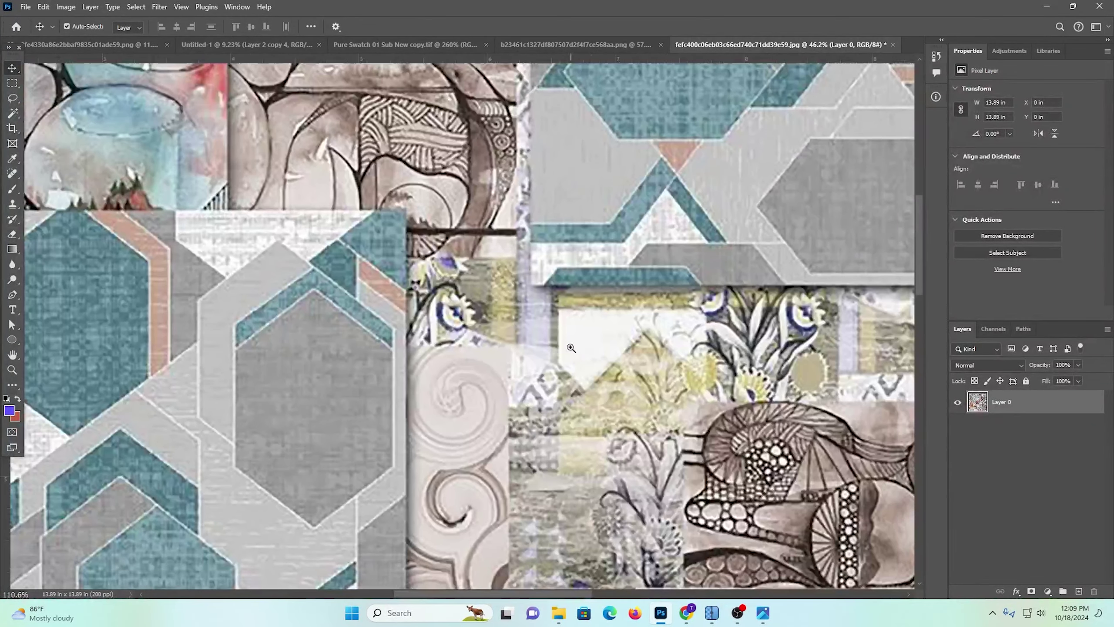
left_click(159, 7)
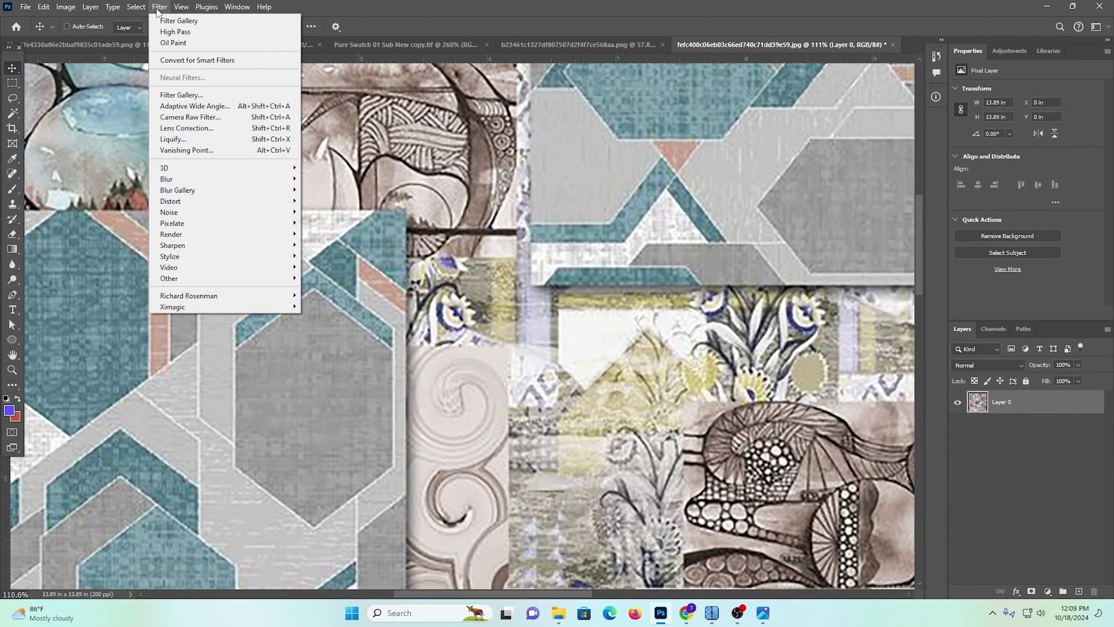
mouse_move(180, 258)
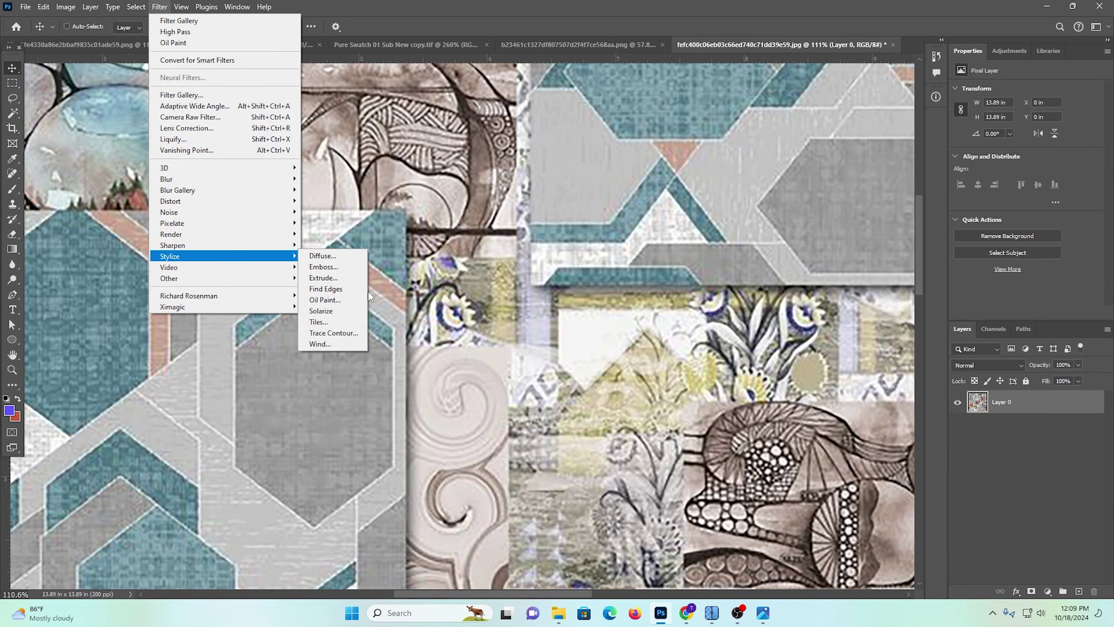
left_click(328, 302)
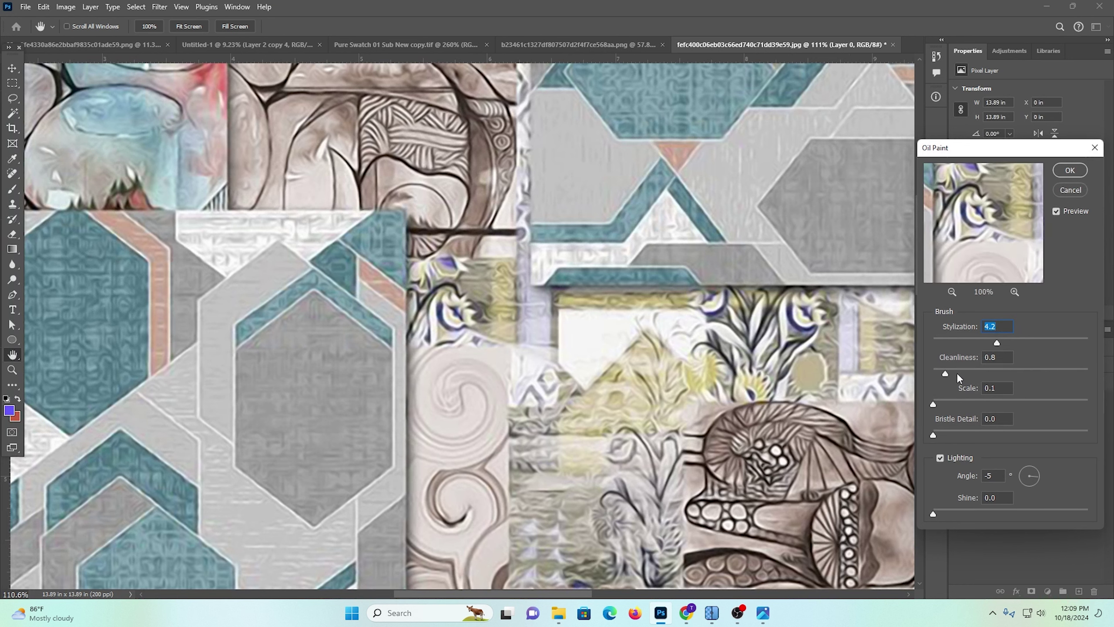
Try Stylization 8.1 with Cleanliness 0.0 and 5.6, and settle on Stylization 5.9 with Cleanliness 0.9
left_click_drag(1018, 342, 1057, 341)
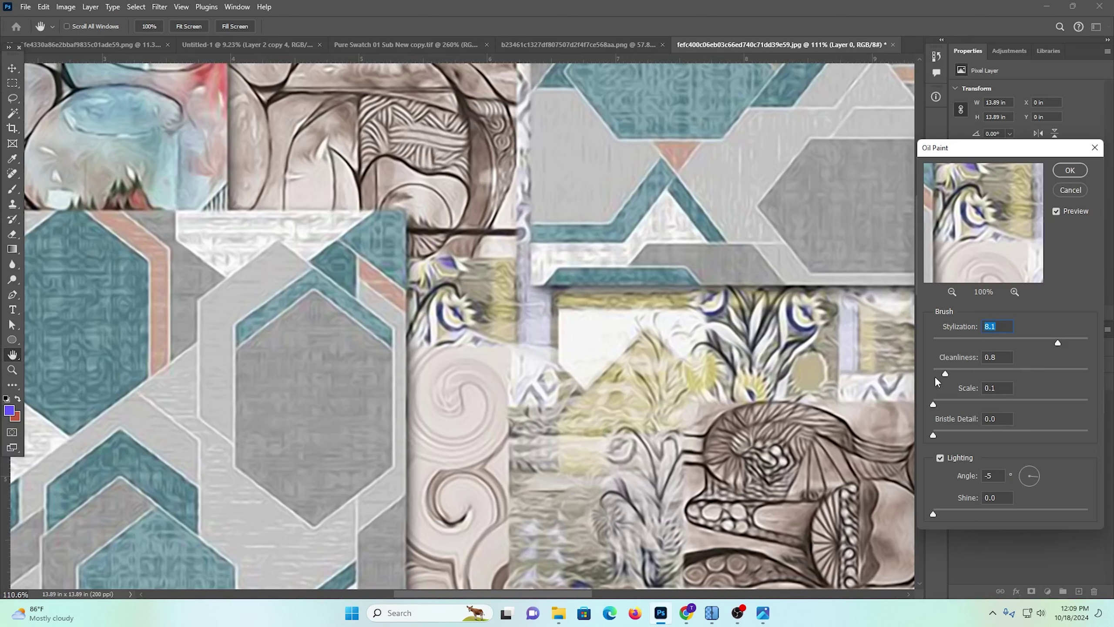
left_click_drag(946, 372, 932, 373)
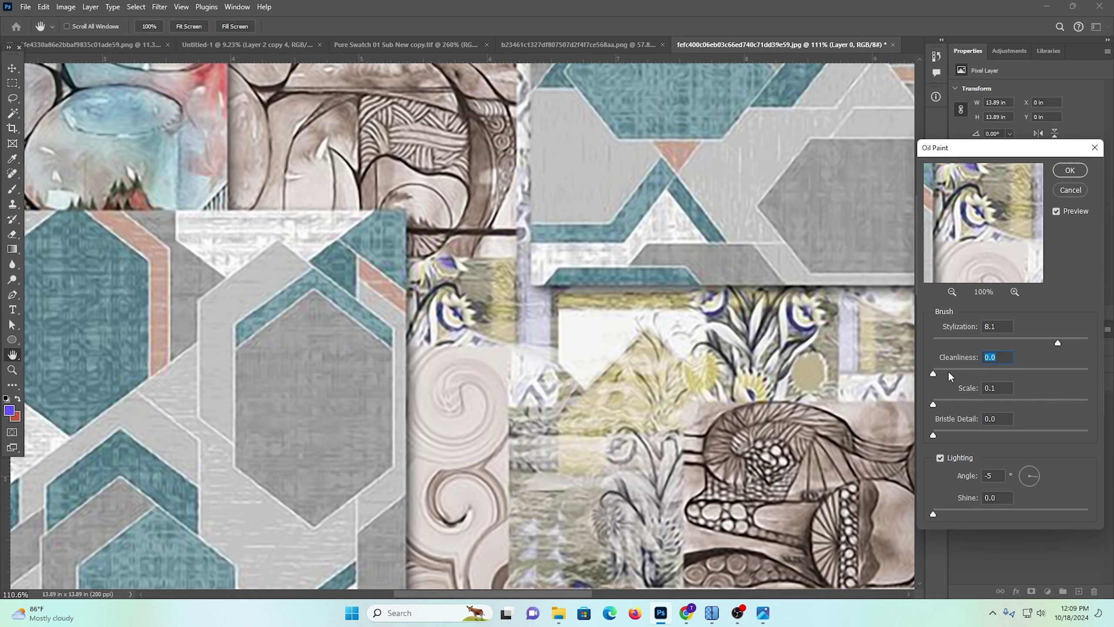
left_click_drag(1003, 372, 1020, 372)
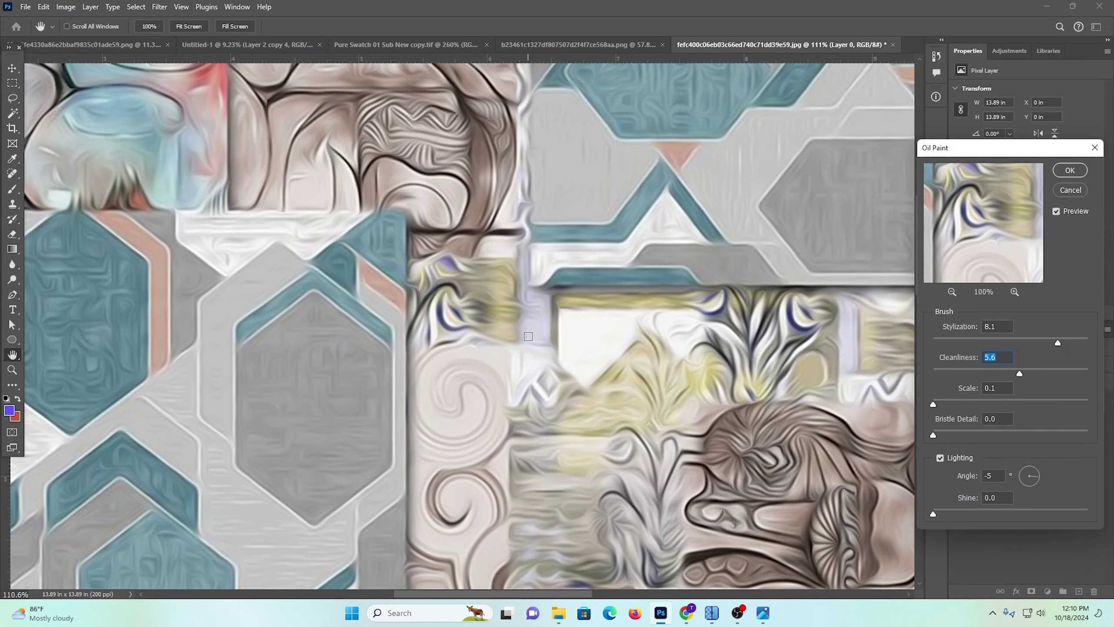
left_click(962, 339)
left_click(1023, 337)
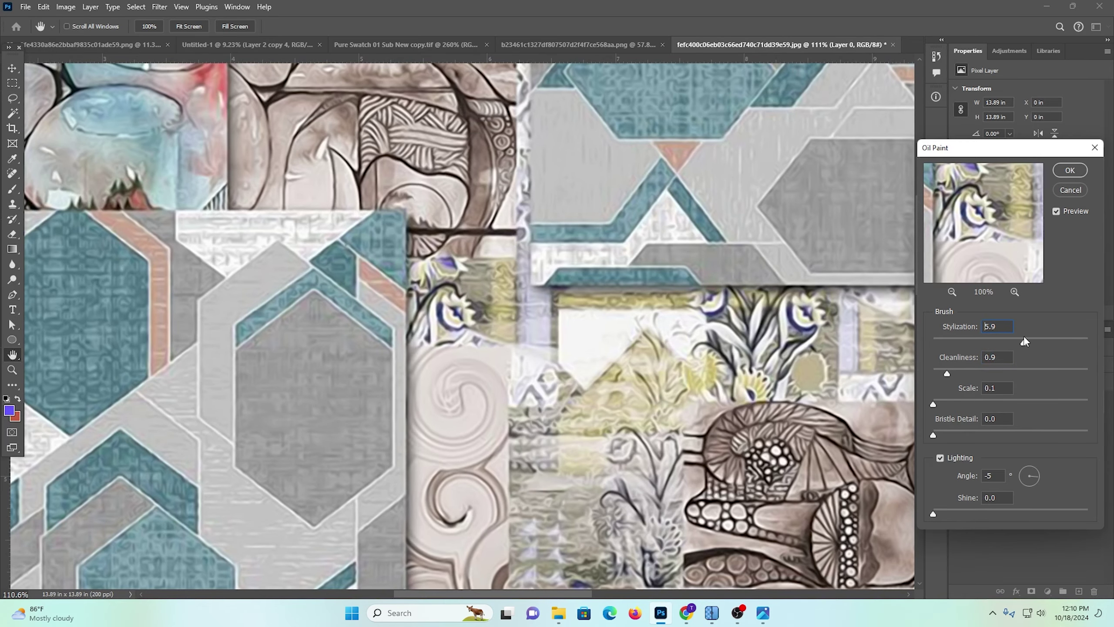
Try an Oil Paint lighting Shine of 6.0 and reset it to 0.0
left_click(1026, 514)
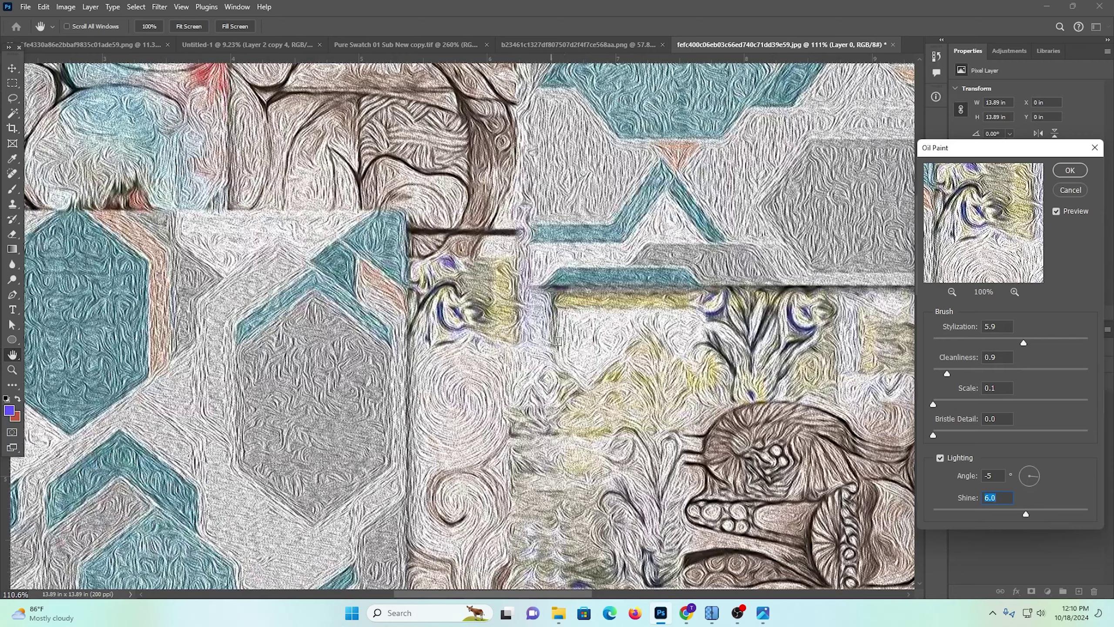
scroll(609, 339, "down", 5)
scroll(605, 339, "up", 3)
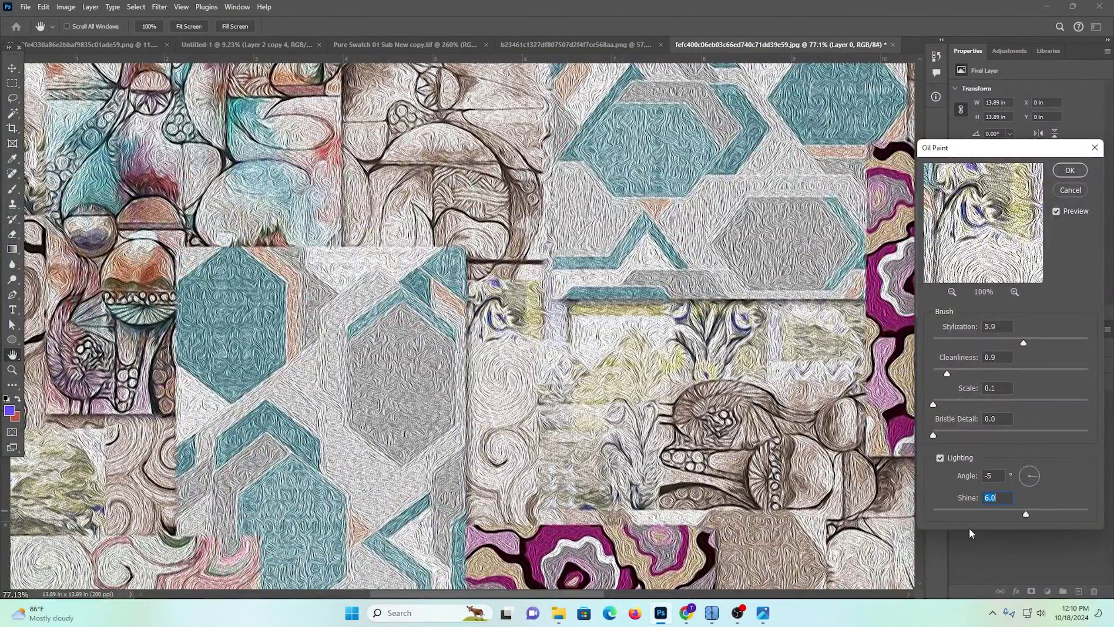
left_click_drag(987, 510, 933, 513)
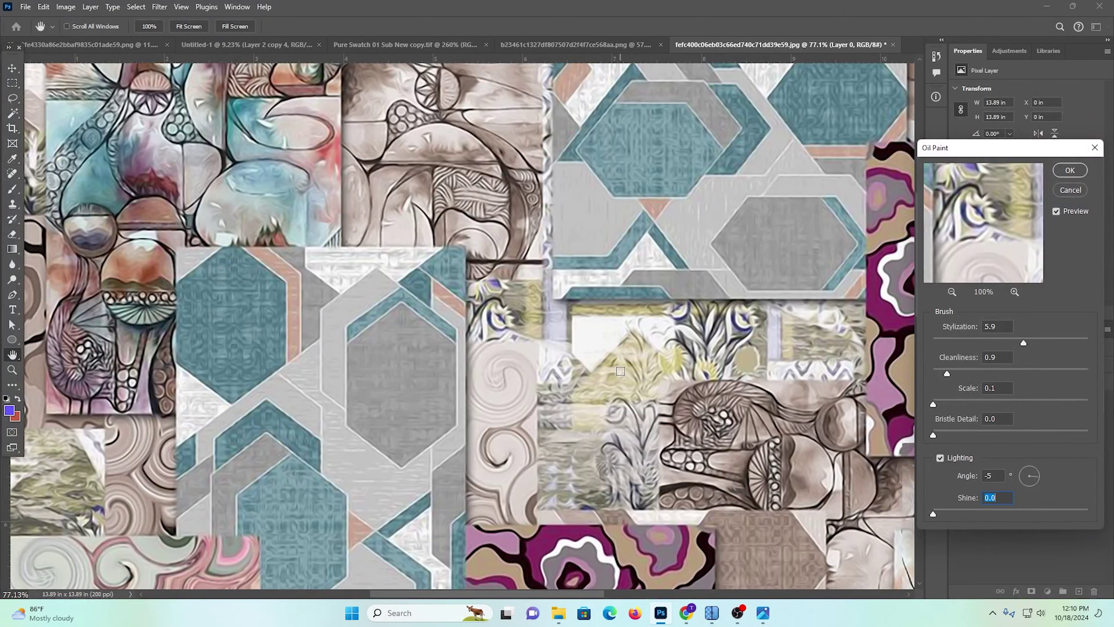
Lower the brush Cleanliness and apply the Oil Paint filter to the patchwork layer
left_click(937, 373)
left_click(1069, 173)
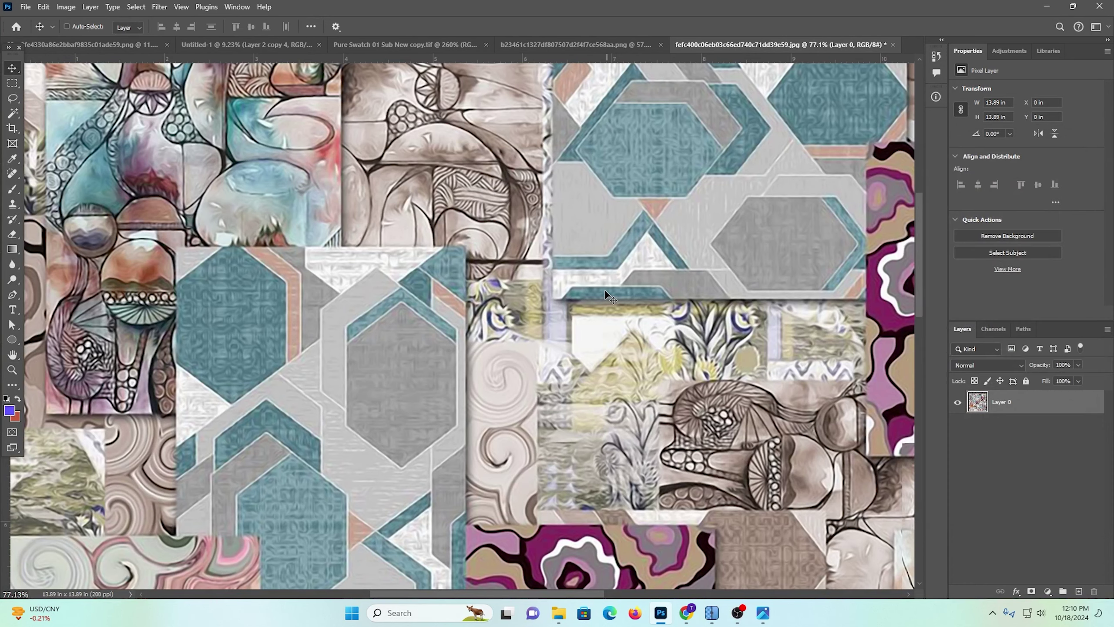
scroll(605, 289, "down", 2)
key("ctrl+0")
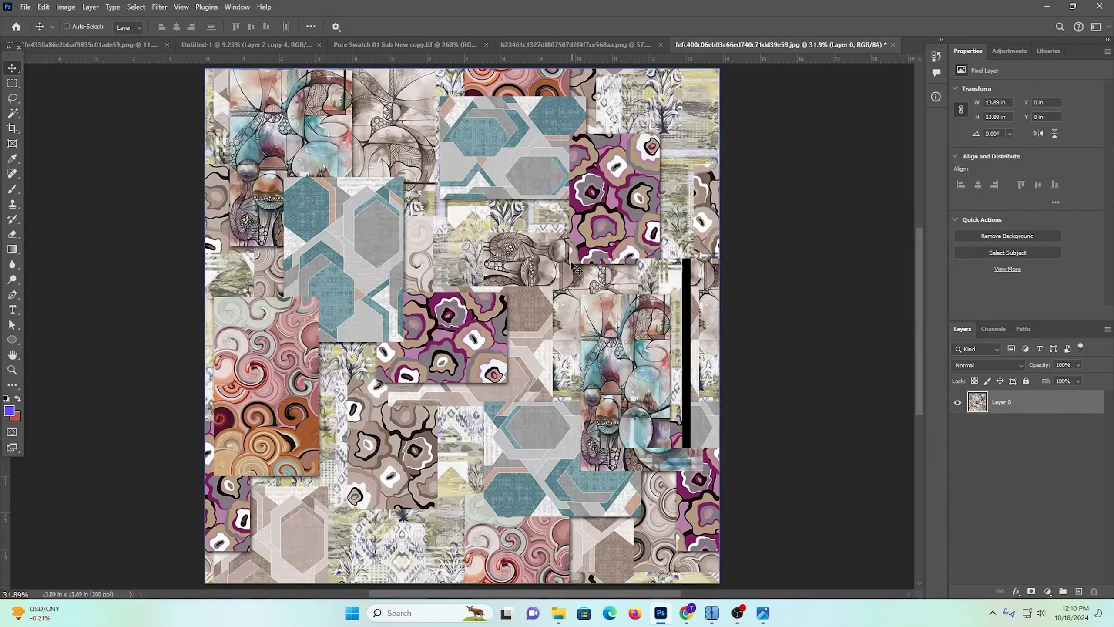
scroll(578, 271, "up", 2)
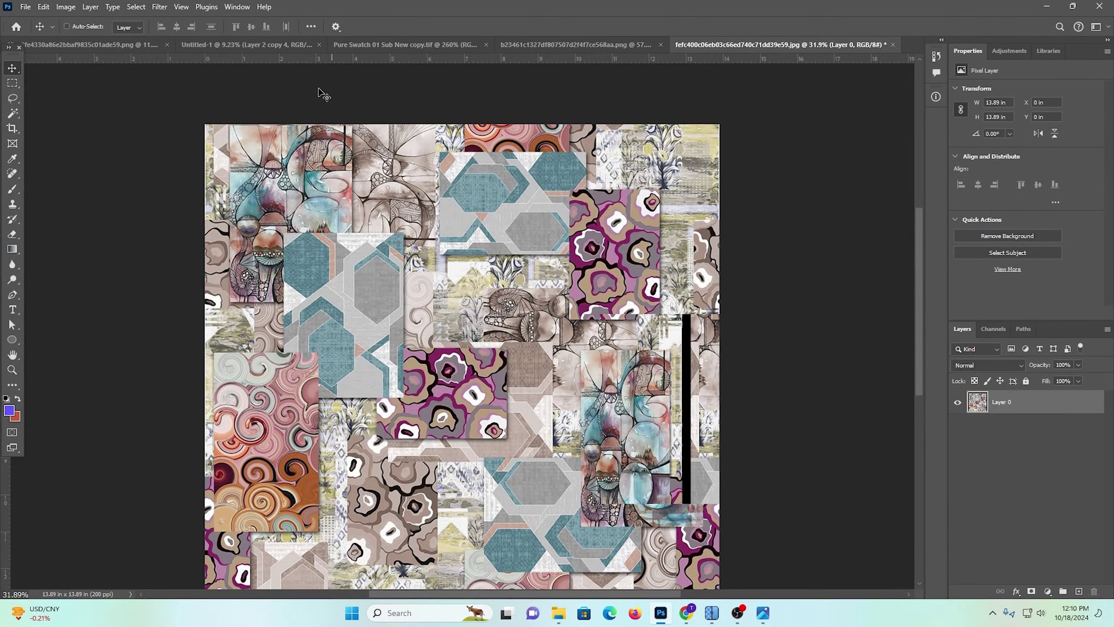
Return to the Untitled-1 document and hide the bouquet row layer, Layer 2 copy 4
left_click(380, 45)
left_click(247, 47)
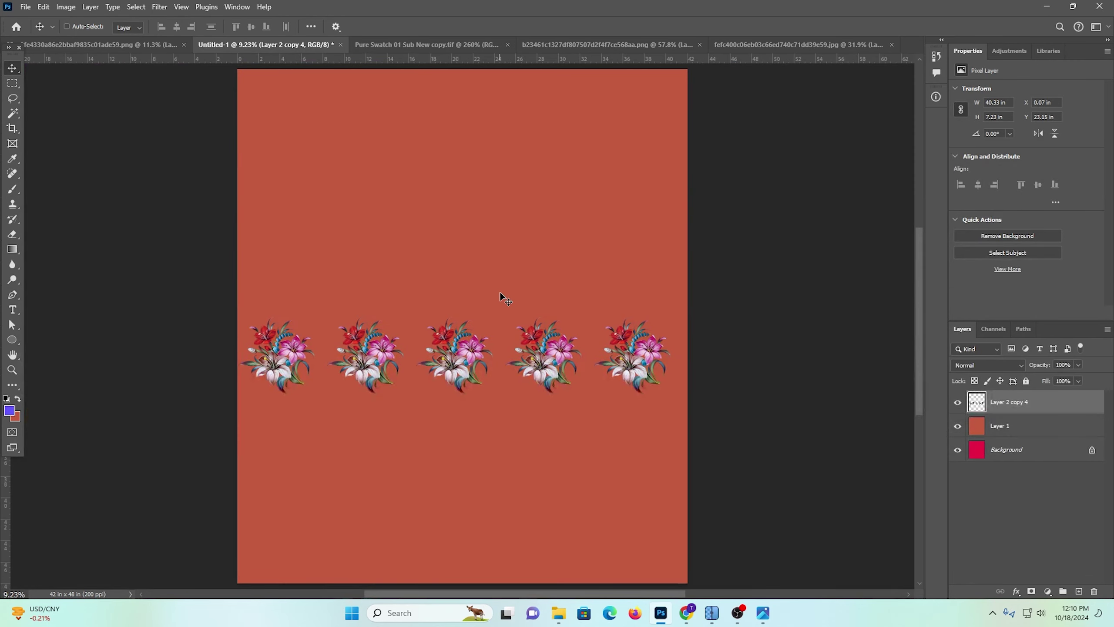
left_click(956, 404)
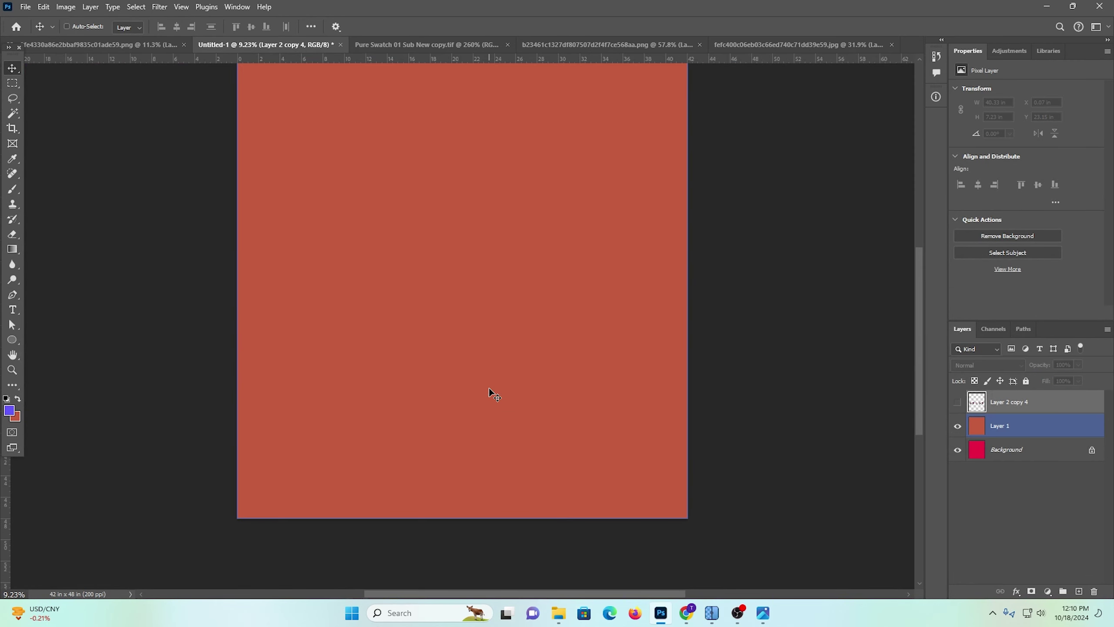
Paste the patchwork image into the document, place a duplicate against its side edge, and merge both tiles
key("ctrl+v")
left_click_drag(483, 304, 488, 350)
left_click_drag(504, 310, 550, 359)
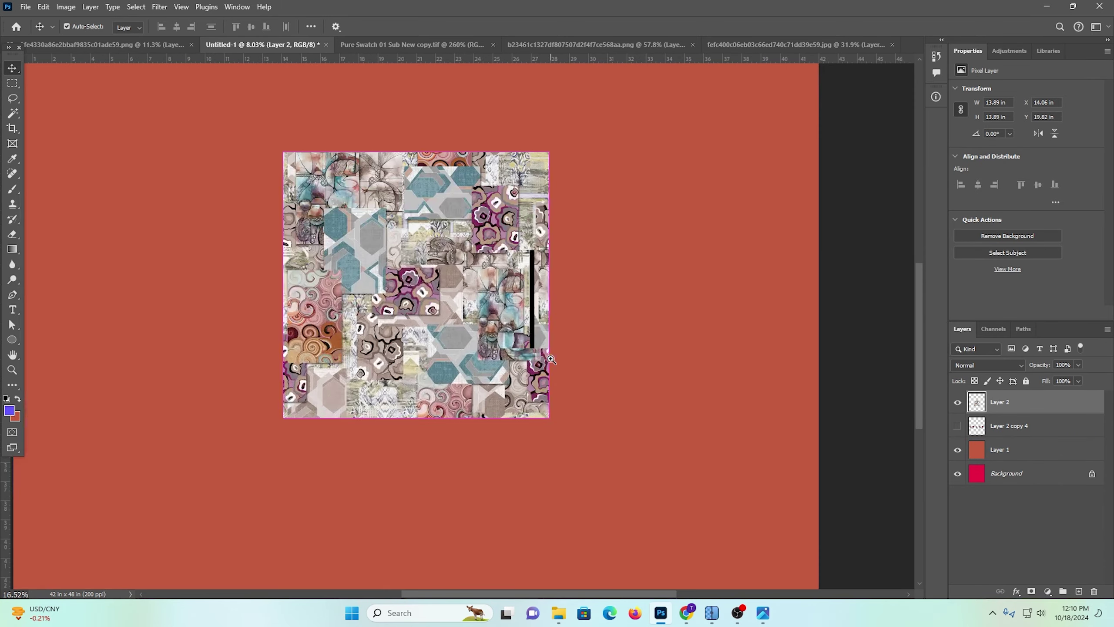
left_click_drag(281, 344, 555, 345)
left_click_drag(554, 259, 693, 398)
scroll(611, 361, "up", 2)
left_click_drag(651, 363, 624, 373)
left_click_drag(545, 294, 668, 422)
left_click_drag(496, 349, 475, 360)
left_click_drag(587, 372, 387, 229)
left_click(495, 342, "shift")
key("ctrl+e")
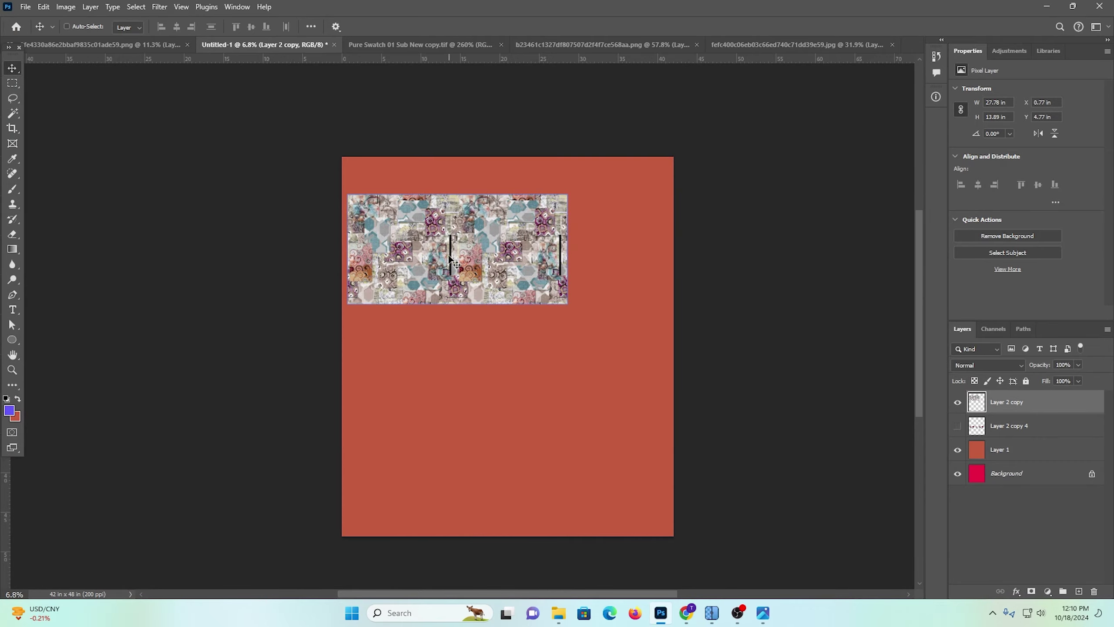
Examine the seam with the black vertical bar and delete the merged patchwork layer
left_click_drag(447, 248, 519, 314)
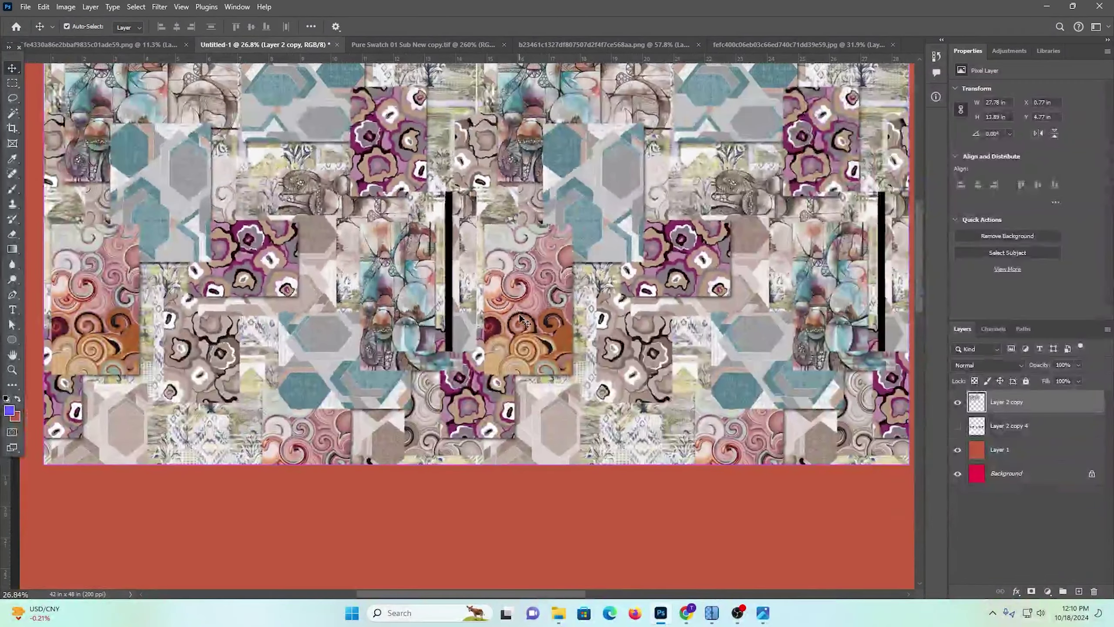
left_click_drag(450, 220, 592, 276)
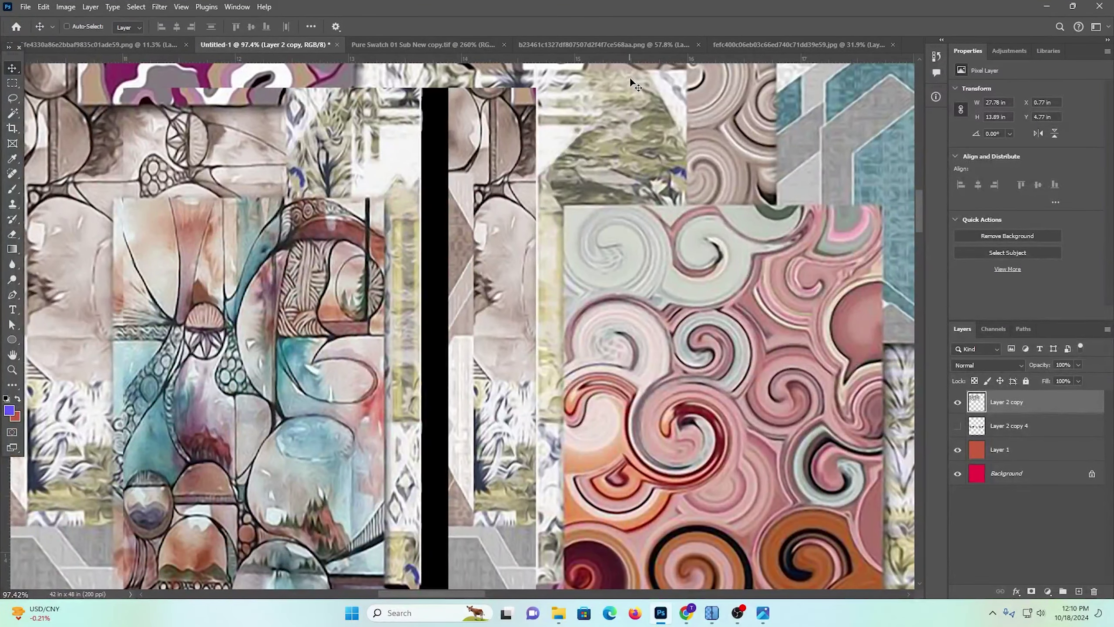
key("Delete")
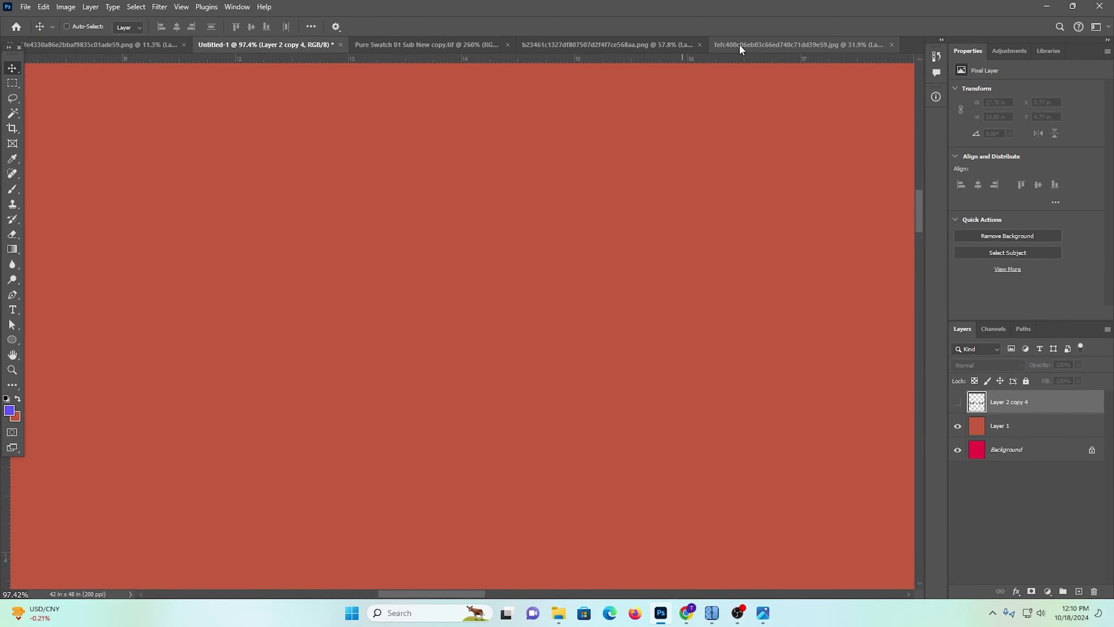
Undo the edit that added the black vertical bar in the patchwork document and return to Untitled-1
left_click(738, 44)
key("ctrl+z")
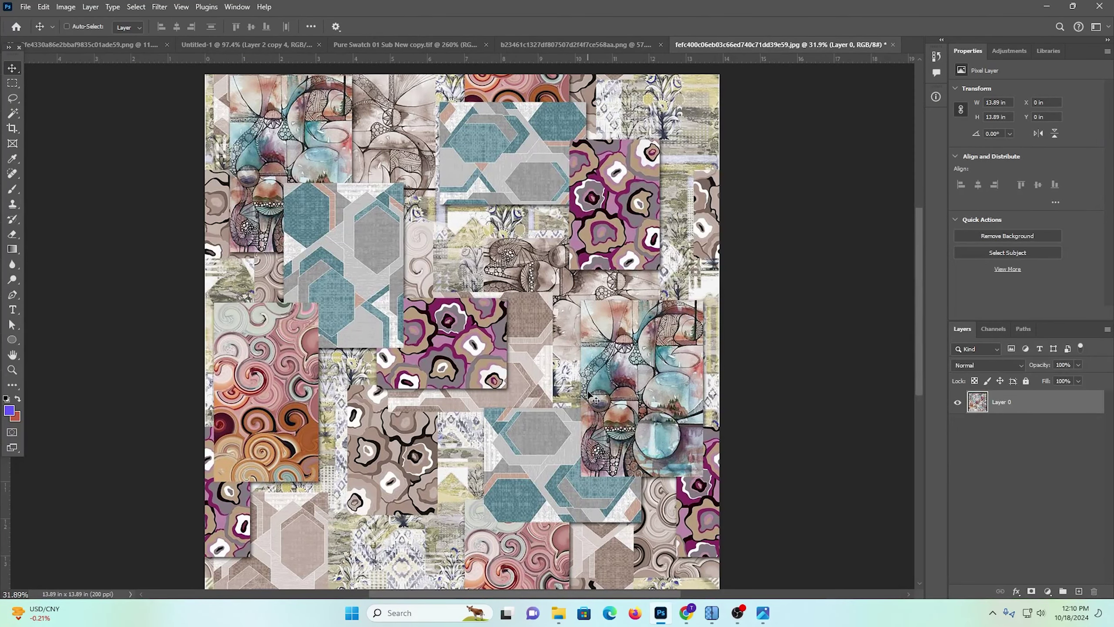
scroll(684, 310, "down", 3)
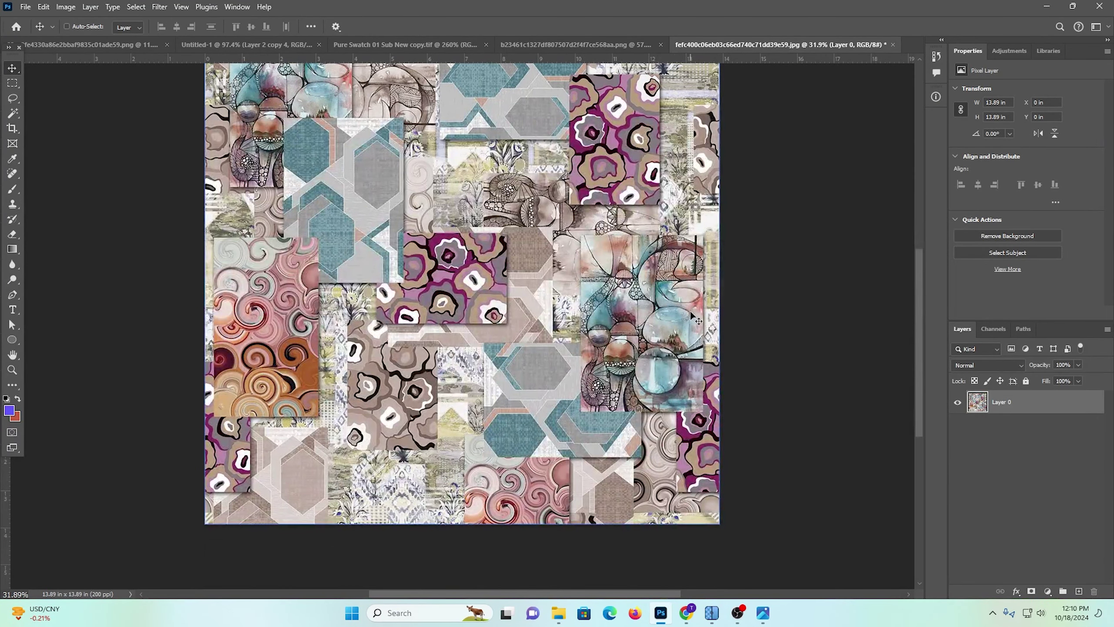
left_click(369, 44)
left_click(246, 43)
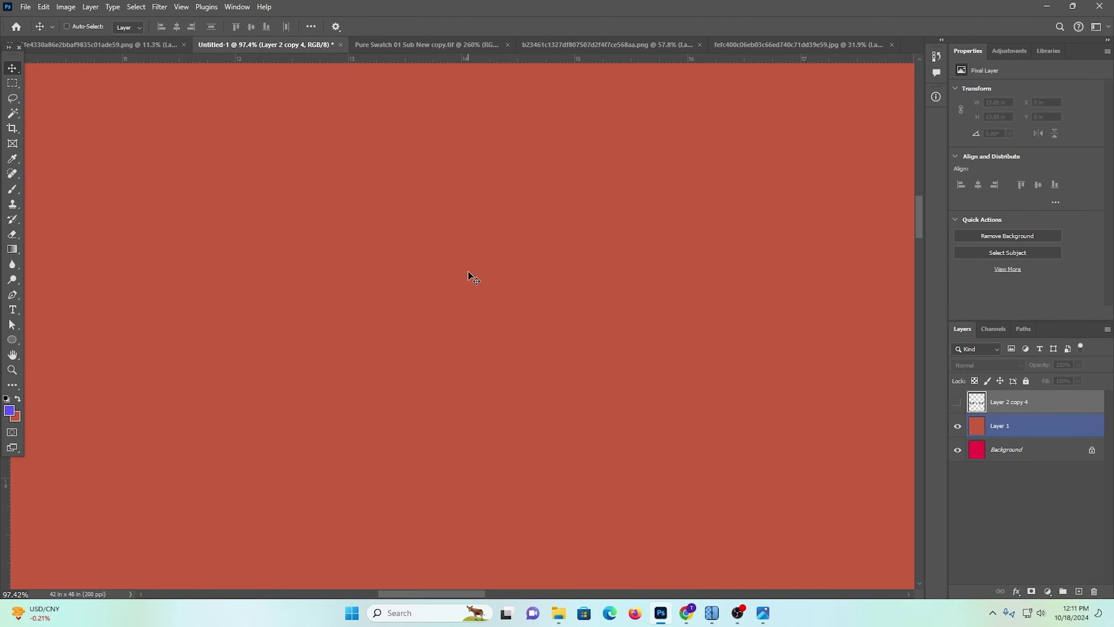
Paste the patchwork image into the document and align it to the background's left and top edges
key("ctrl+v")
left_click_drag(555, 307, 422, 239)
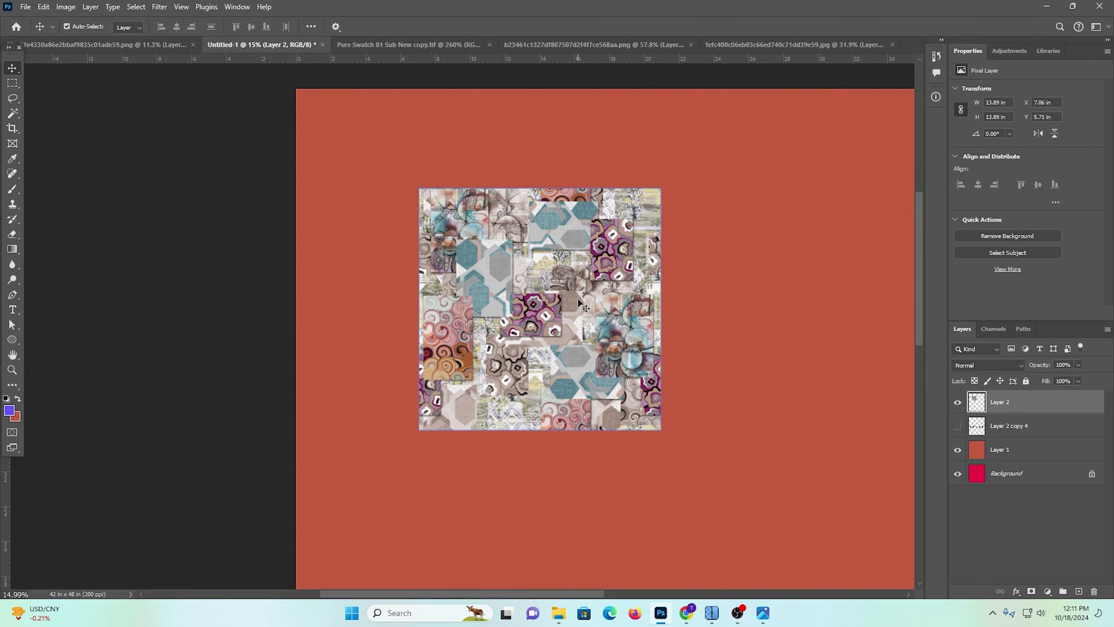
left_click_drag(631, 342, 503, 318)
left_click(1038, 479, "ctrl")
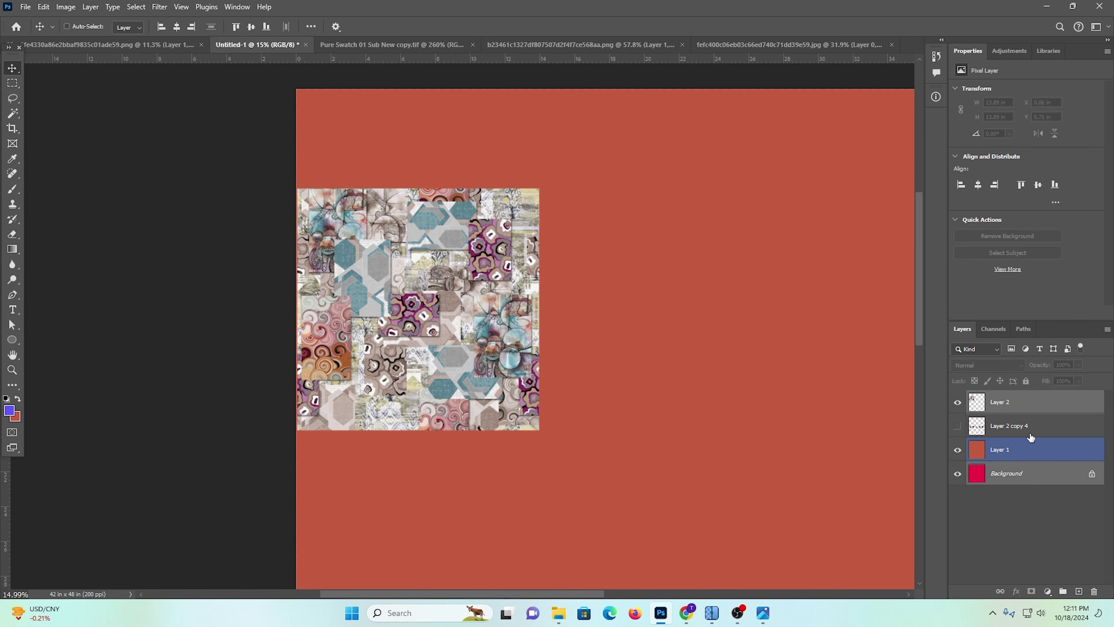
left_click(161, 27)
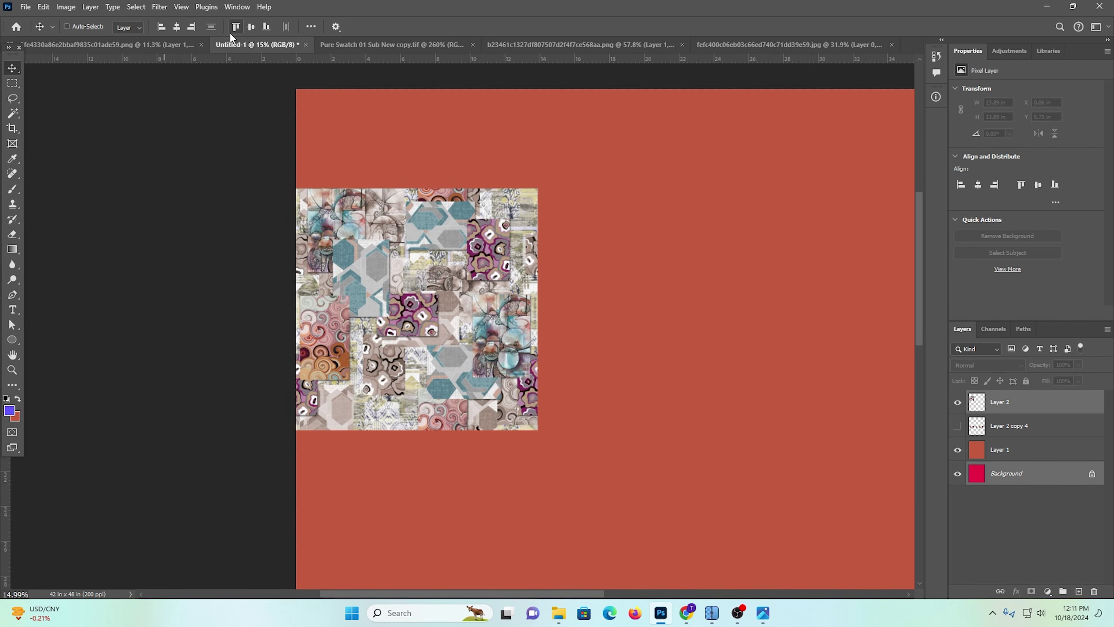
left_click(236, 27)
left_click(1017, 410)
scroll(718, 346, "up", 2)
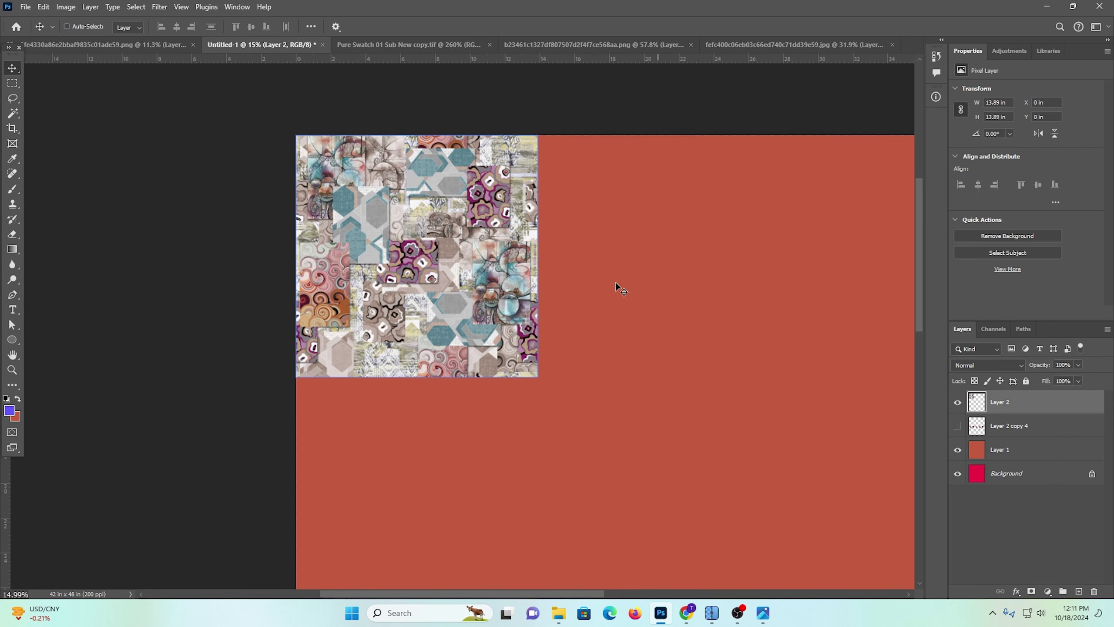
Duplicate the patchwork tile horizontally to the right of the first one at X about 16.18 in
scroll(625, 314, "up", 4)
left_click_drag(583, 307, 470, 313)
left_click_drag(253, 269, 649, 193, "alt")
scroll(440, 215, "up", 5)
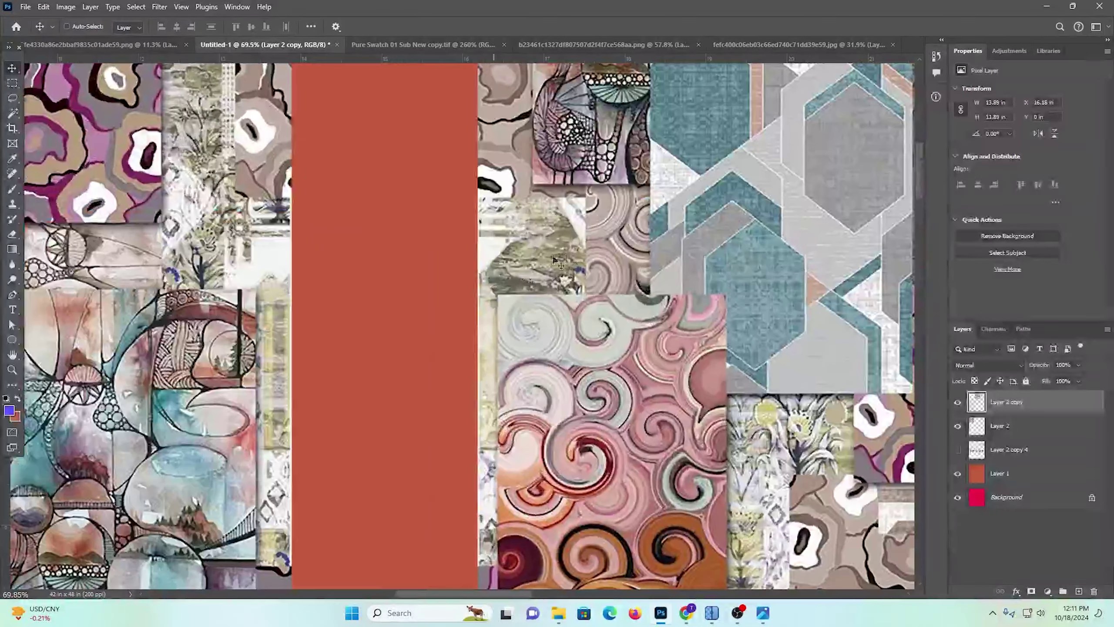
Try moving the duplicate tile left to X 14 in, check the gap, and undo the move
left_click_drag(572, 261, 397, 264)
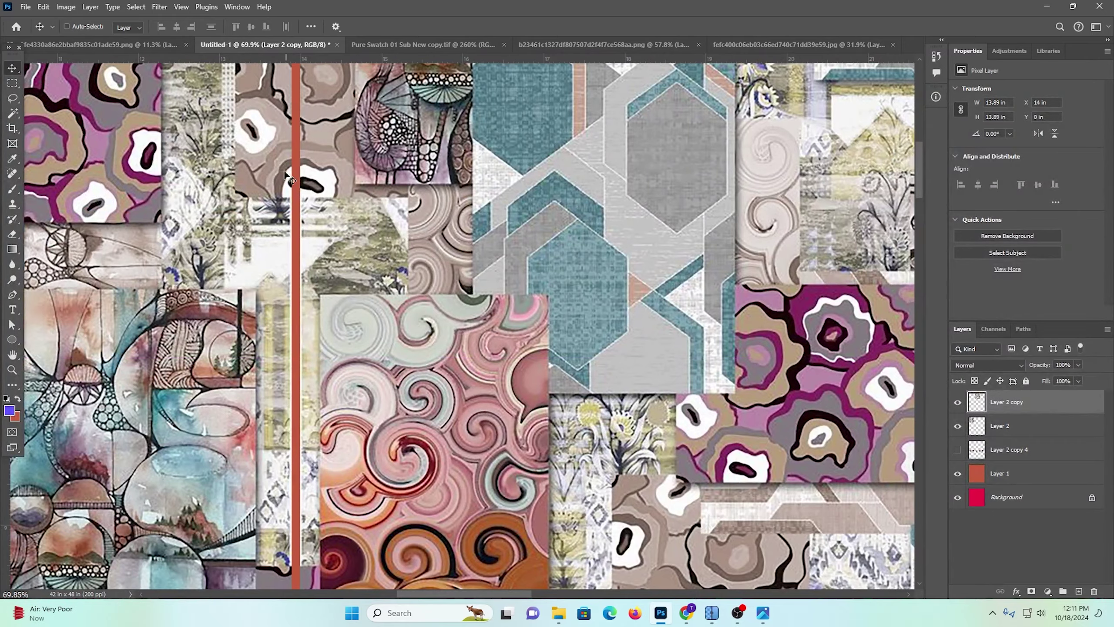
scroll(396, 264, "up", 8)
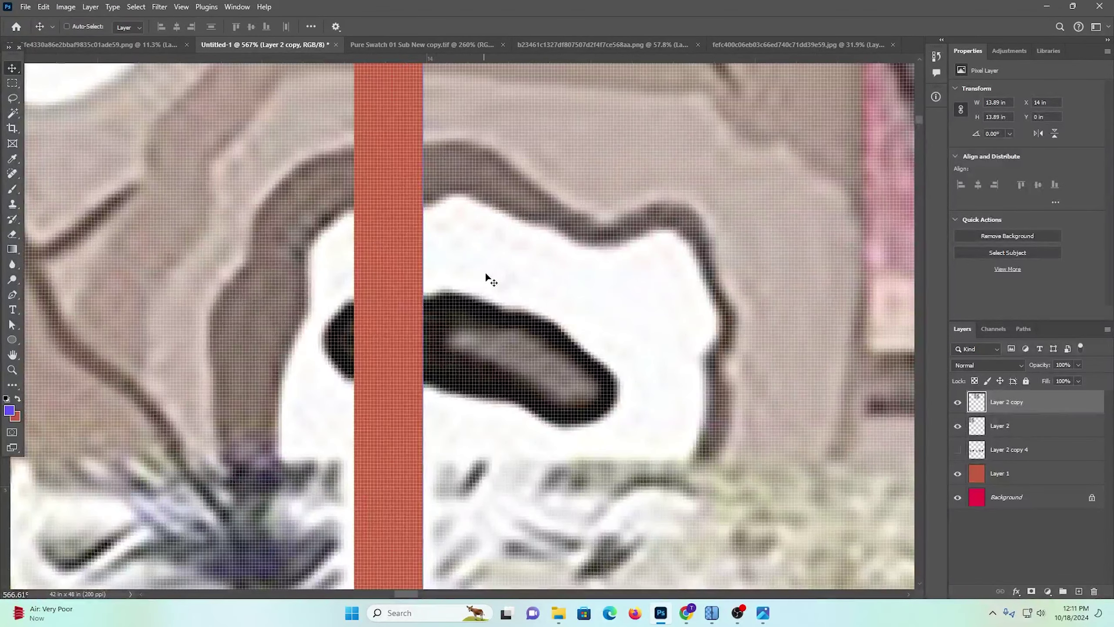
key("ctrl+z")
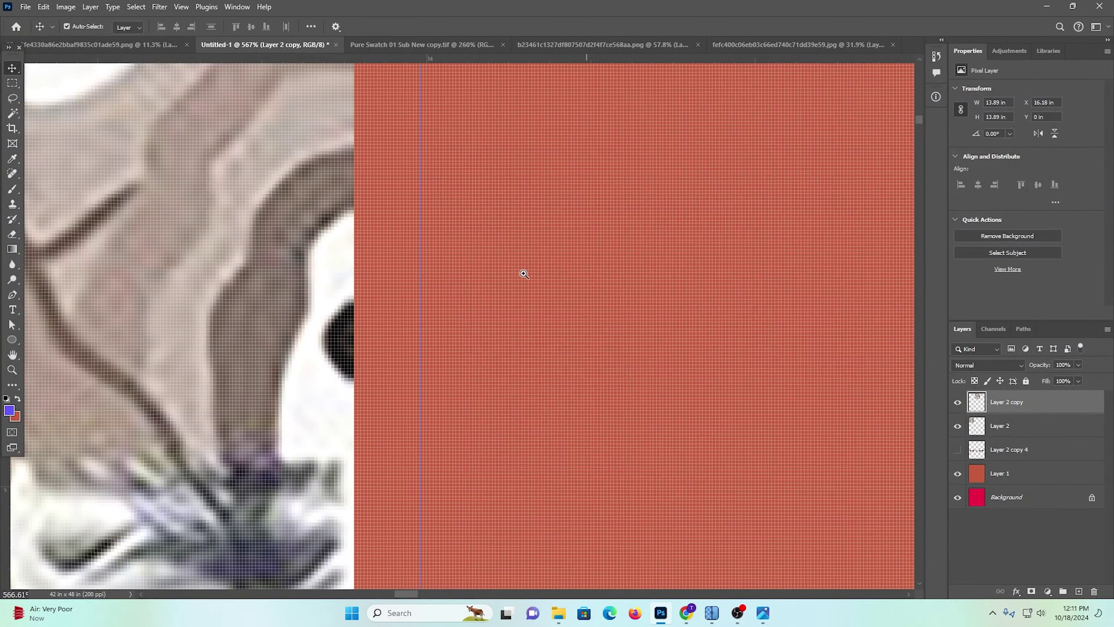
scroll(524, 274, "down", 8)
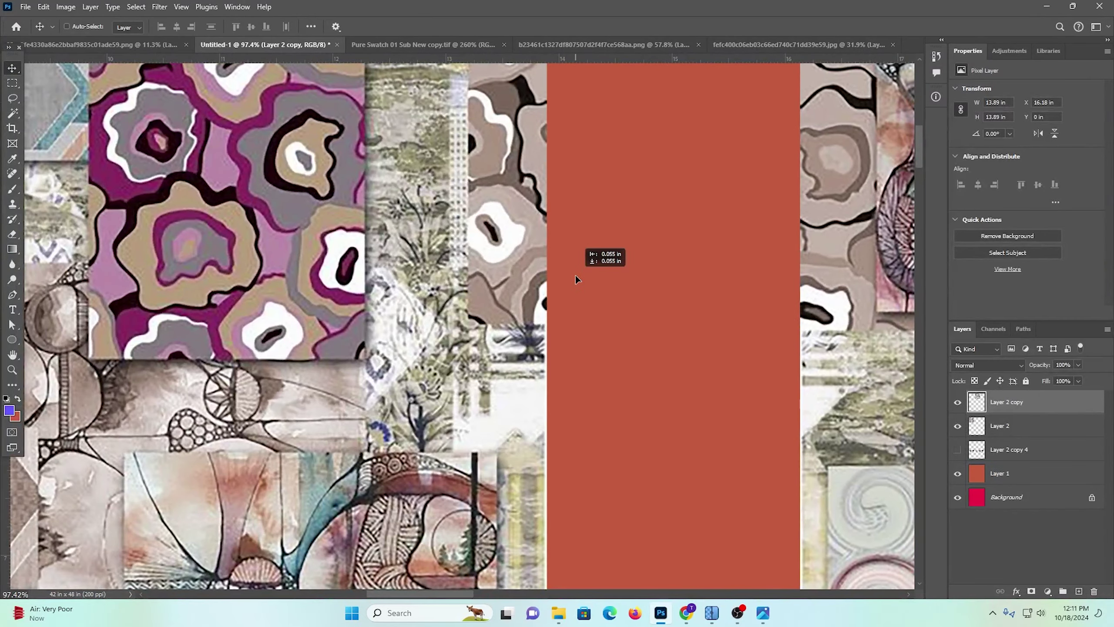
Move the duplicate tile left and nudge it flush against the first tile's right edge
left_click_drag(810, 296, 581, 259)
scroll(570, 263, "up", 10)
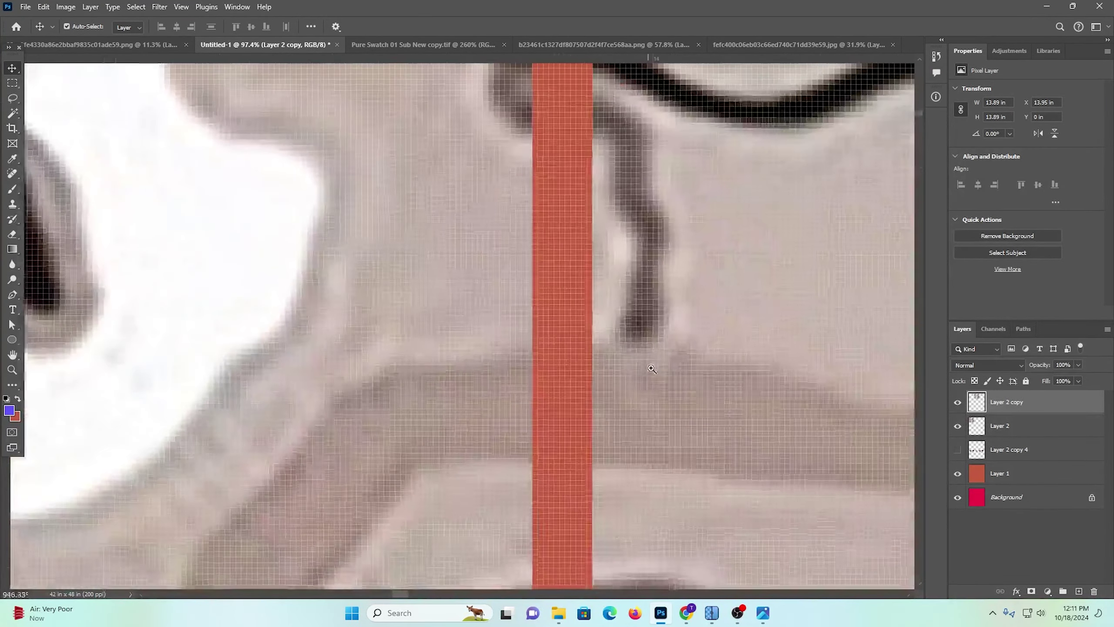
key("Left")
key("Left")
key("Left")
key("Left")
key("Left")
key("Left")
key("Left")
key("Left")
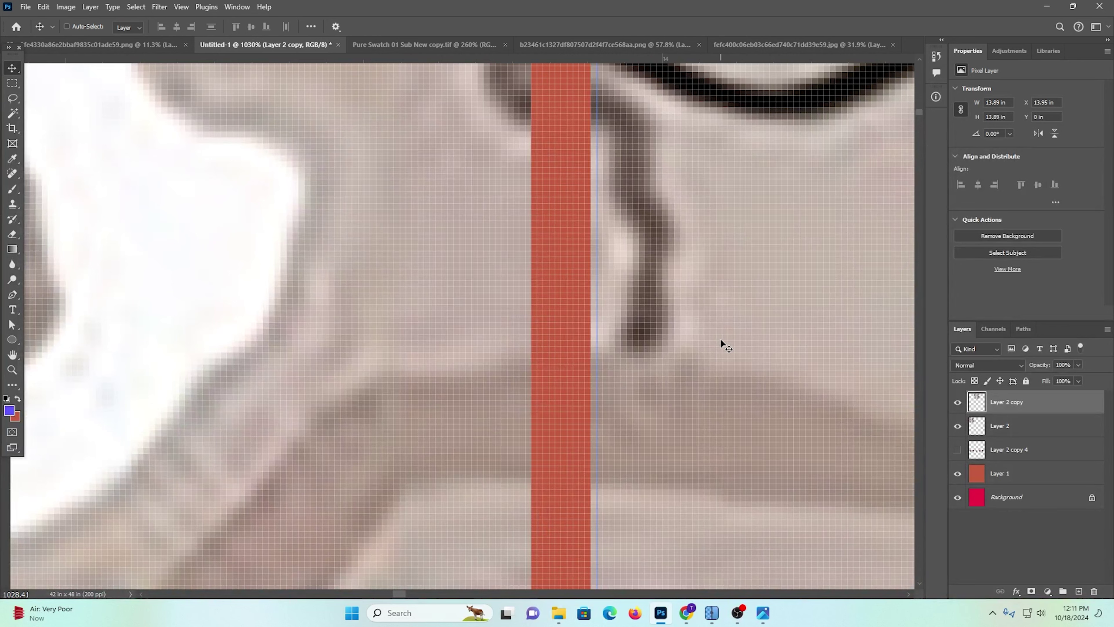
key("Left")
key("Left")
key("Left")
key("Left")
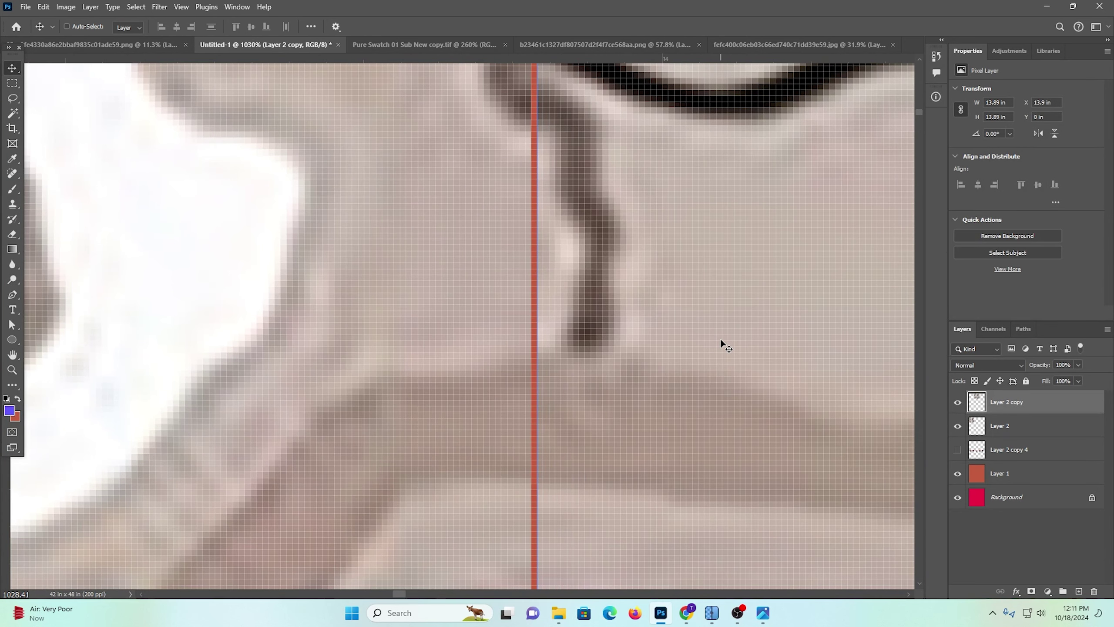
Merge the two patchwork tiles to examine the joined seam, and undo the merge
left_click(1015, 430, "ctrl")
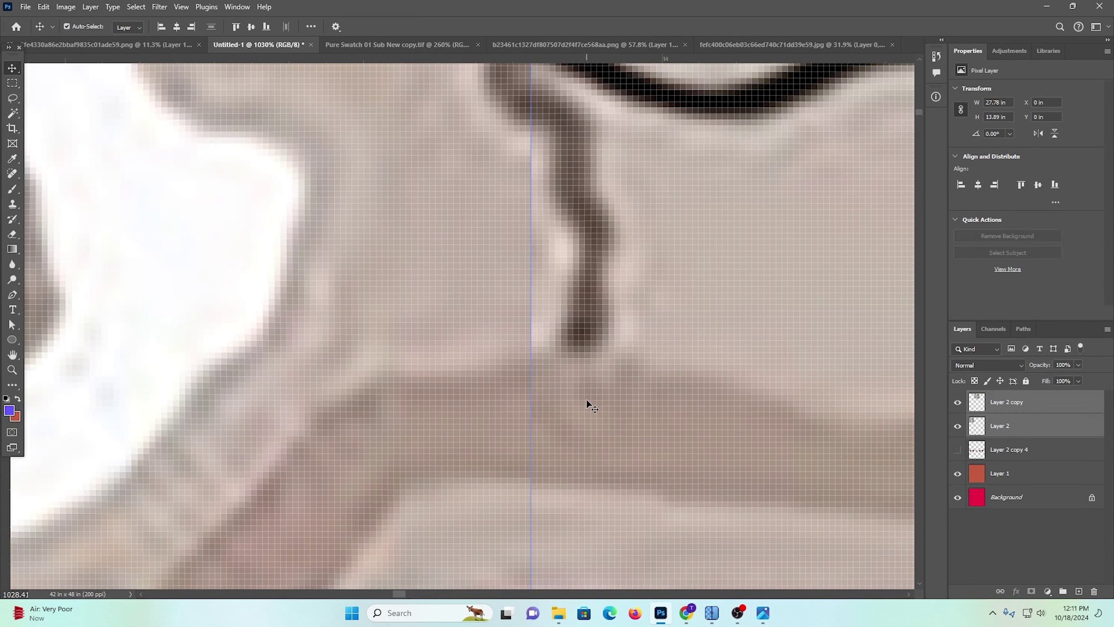
key("ctrl+e")
scroll(382, 275, "down", 15)
left_click_drag(381, 275, 446, 346)
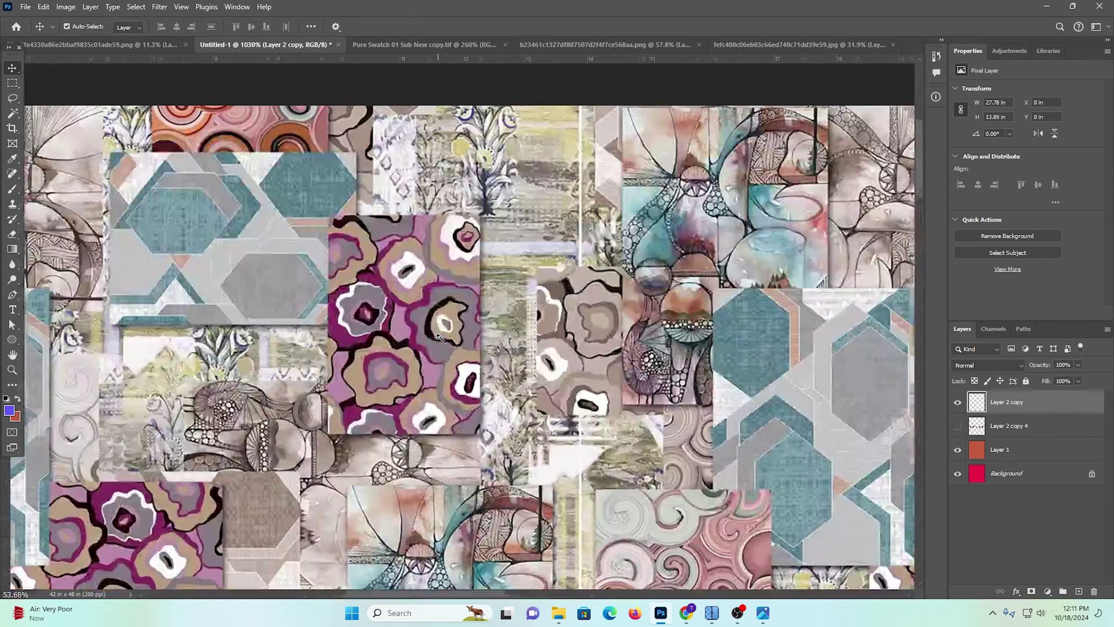
left_click_drag(710, 372, 694, 372)
scroll(631, 239, "up", 6)
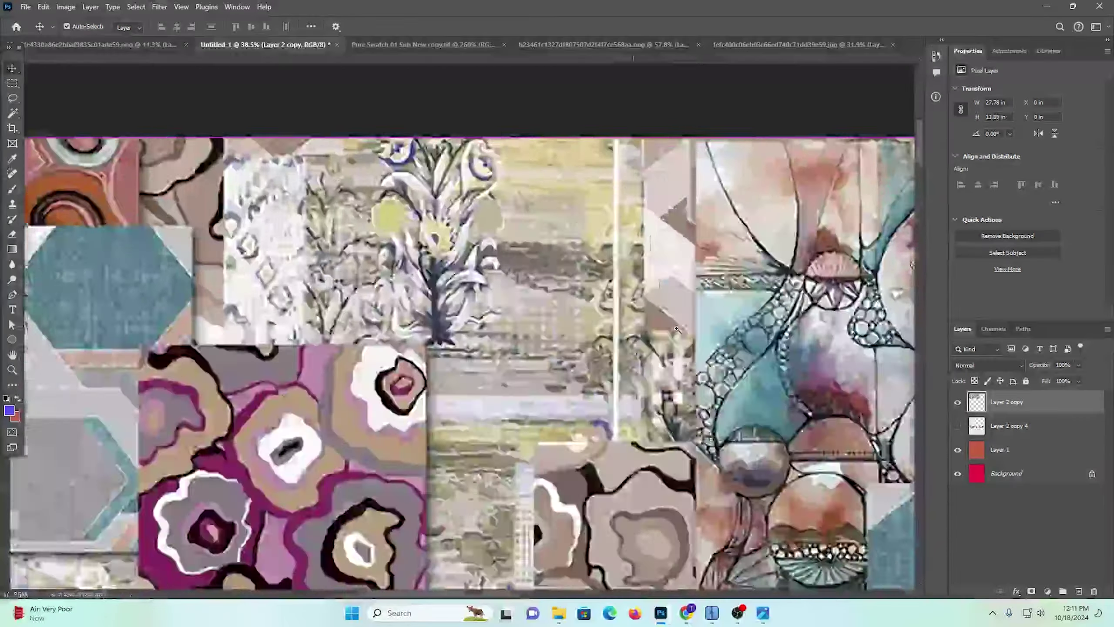
scroll(639, 237, "down", 8)
scroll(615, 307, "down", 4)
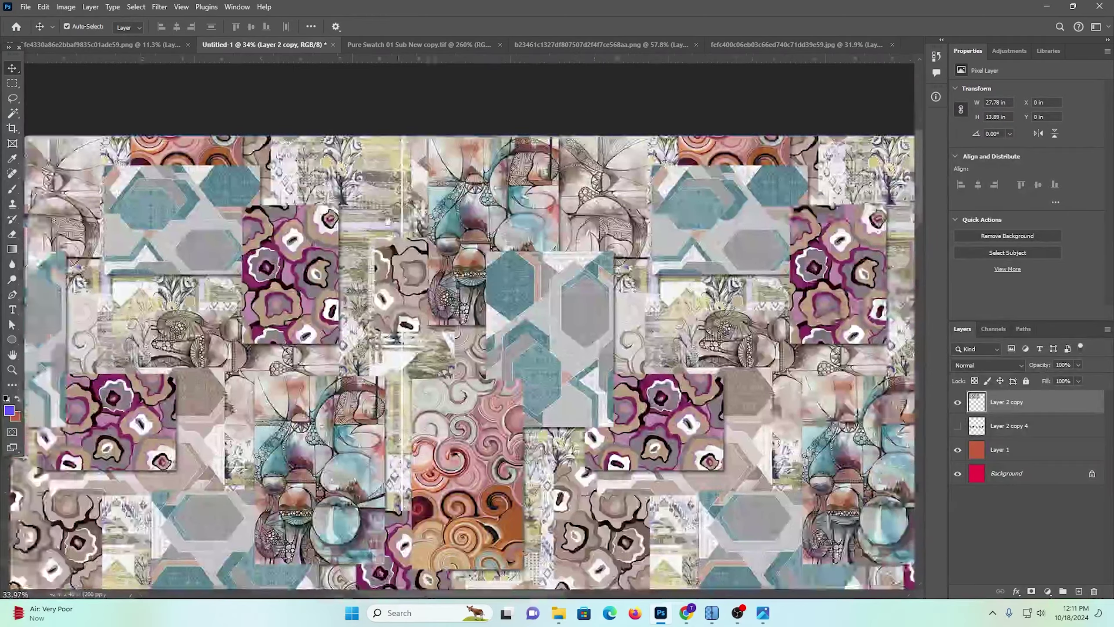
scroll(613, 304, "down", 2)
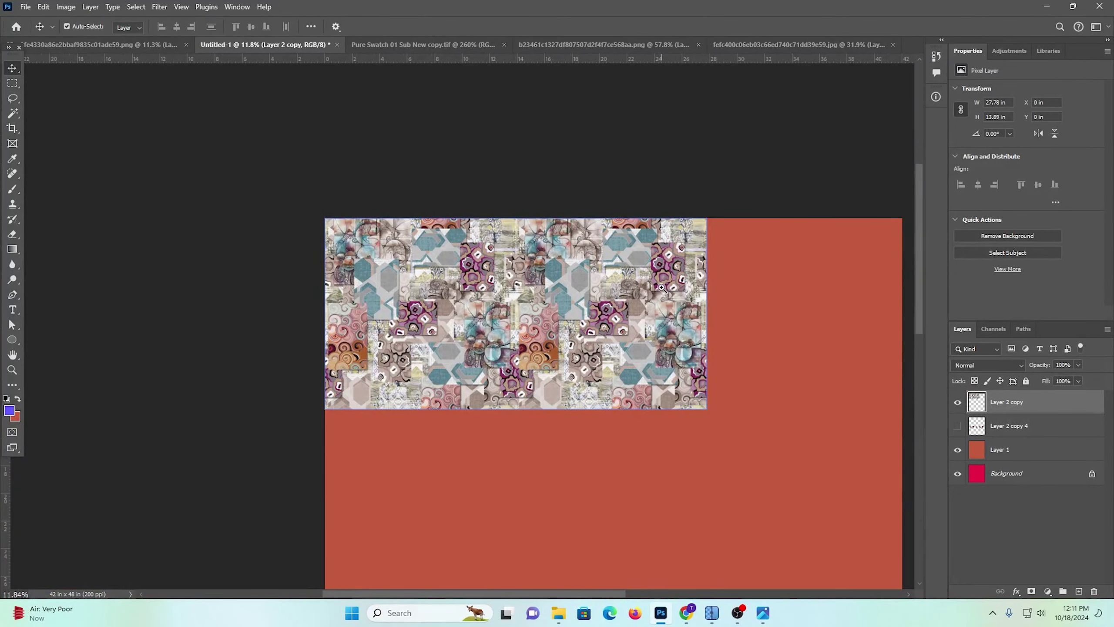
scroll(653, 308, "up", 1)
left_click_drag(735, 313, 618, 324)
key("ctrl+z")
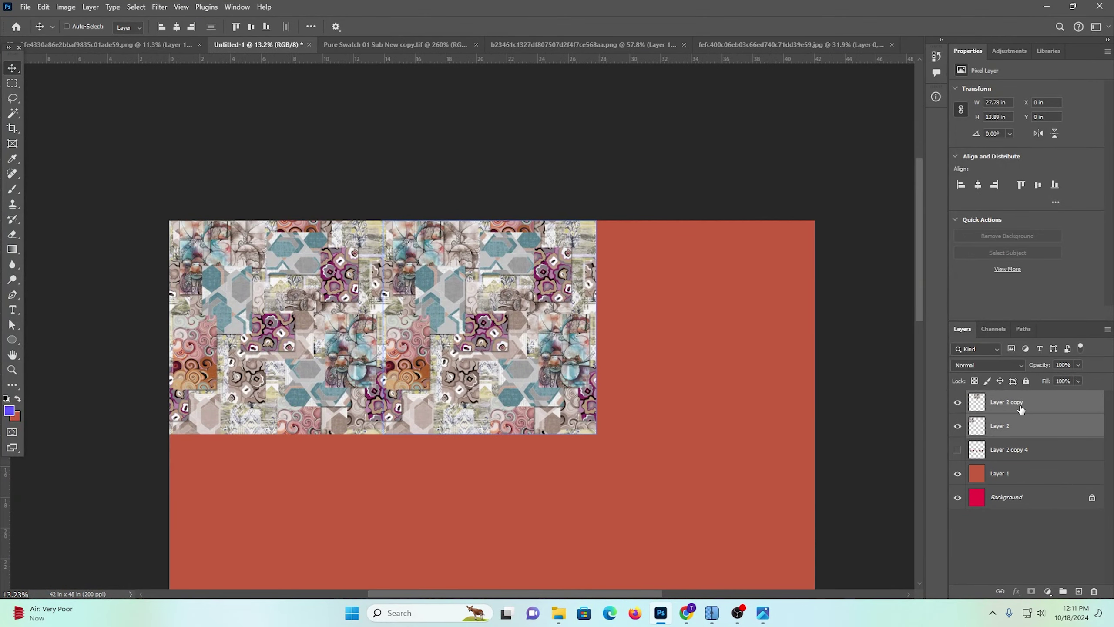
Duplicate the second patchwork tile to the right and butt it against the second tile's edge at X 27.78 in
left_click(1019, 407)
left_click_drag(471, 337, 703, 313)
left_click_drag(627, 329, 673, 333)
left_click_drag(578, 282, 686, 415)
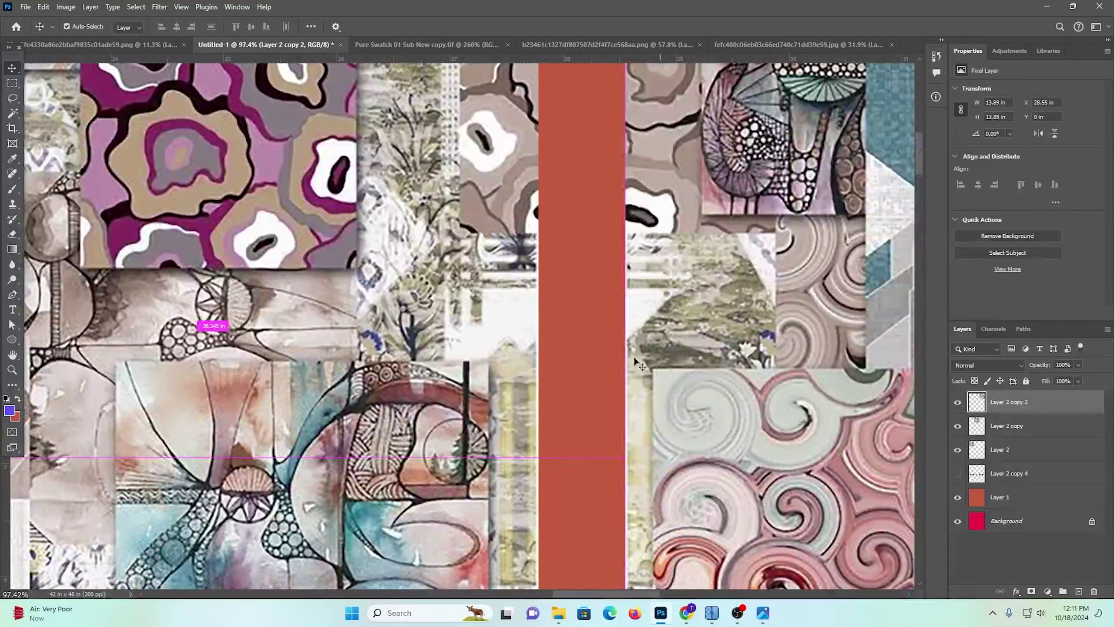
left_click_drag(675, 360, 594, 353)
left_click_drag(539, 239, 690, 424)
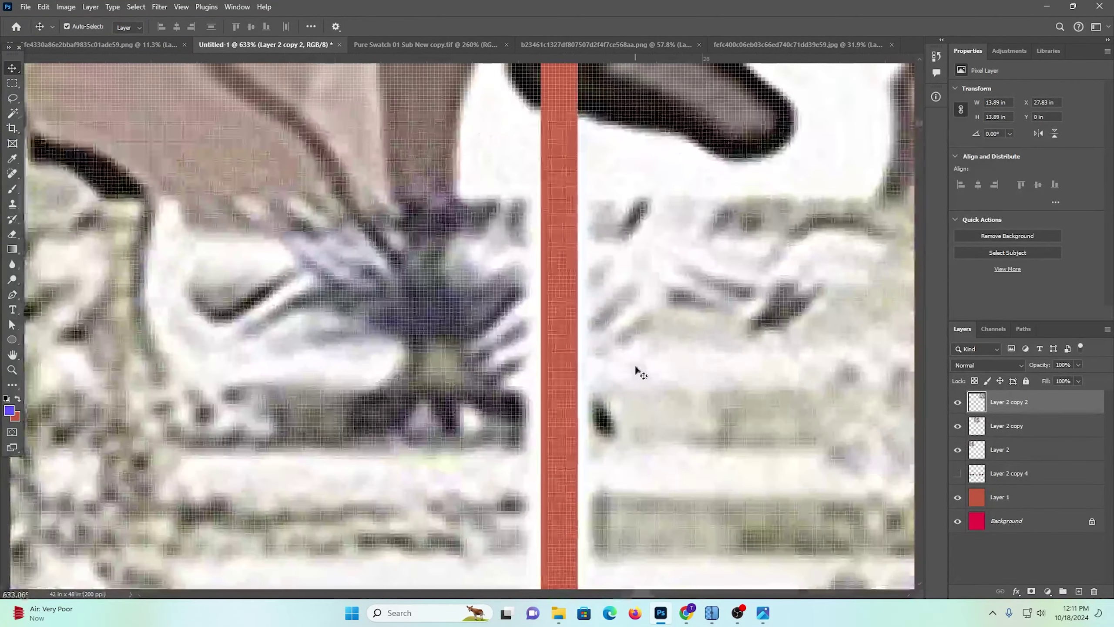
left_click_drag(634, 367, 594, 368)
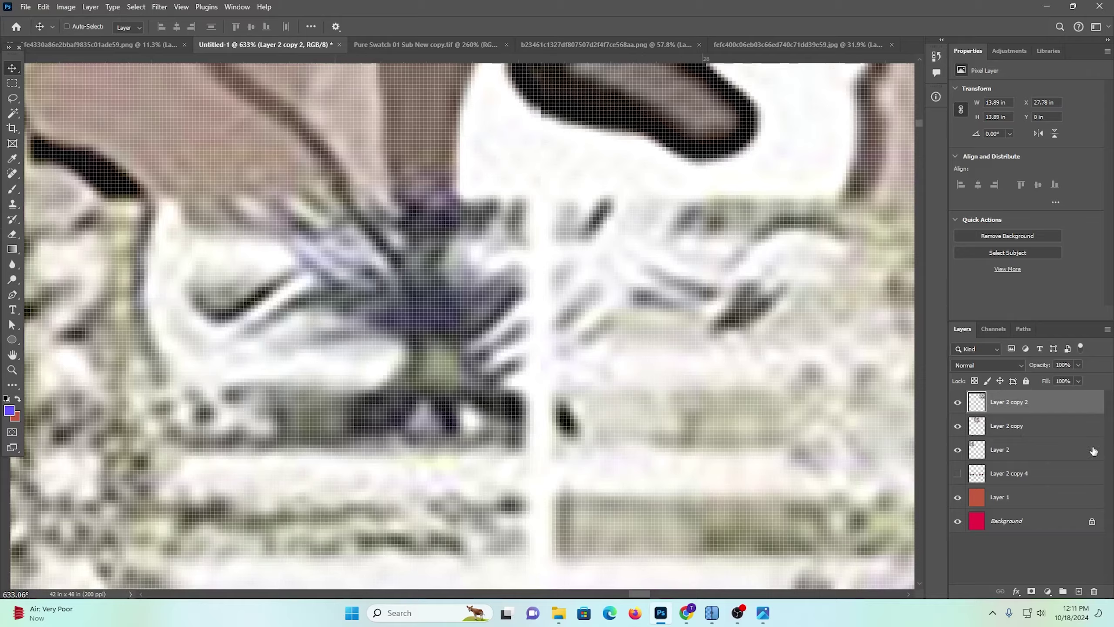
Merge the three patchwork tiles into one layer and scale the row to about 42.01 in wide to fill the canvas width
left_click(1014, 450, "shift")
key("ctrl+e")
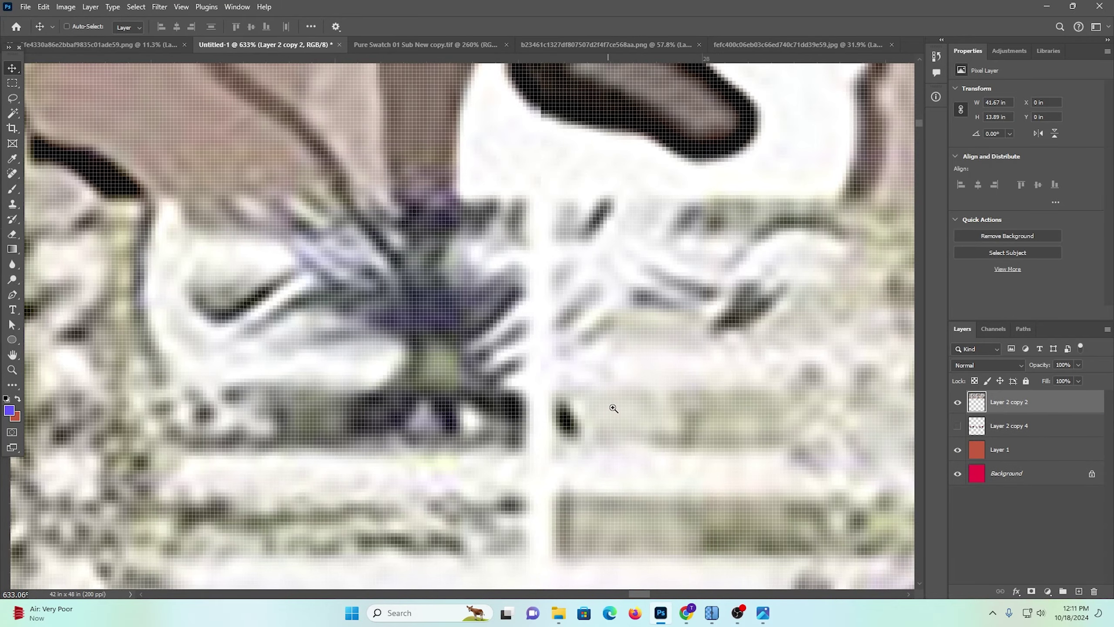
left_click_drag(612, 408, 374, 320)
scroll(578, 373, "down", 3)
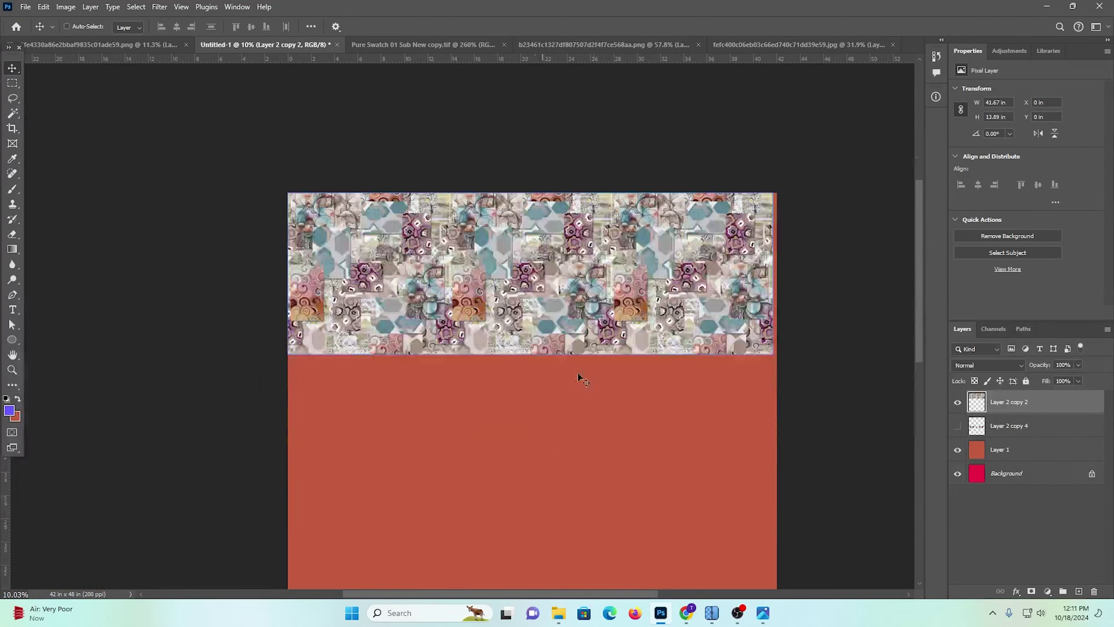
key("ctrl+t")
left_click_drag(777, 272, 863, 412)
left_click_drag(769, 280, 777, 273)
key("Return")
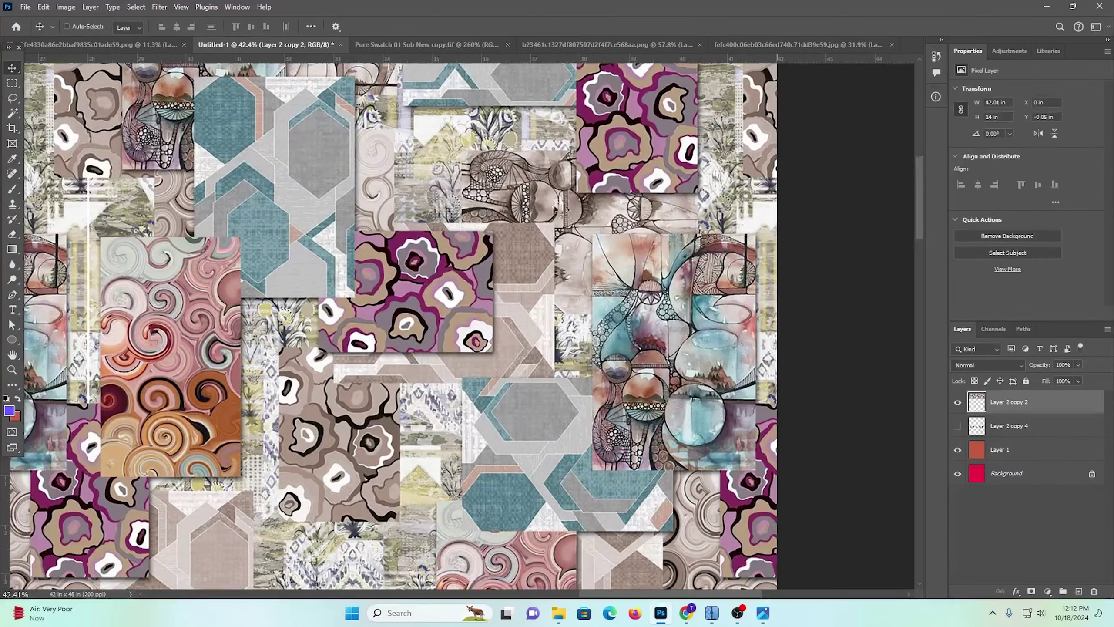
scroll(377, 374, "down", 6)
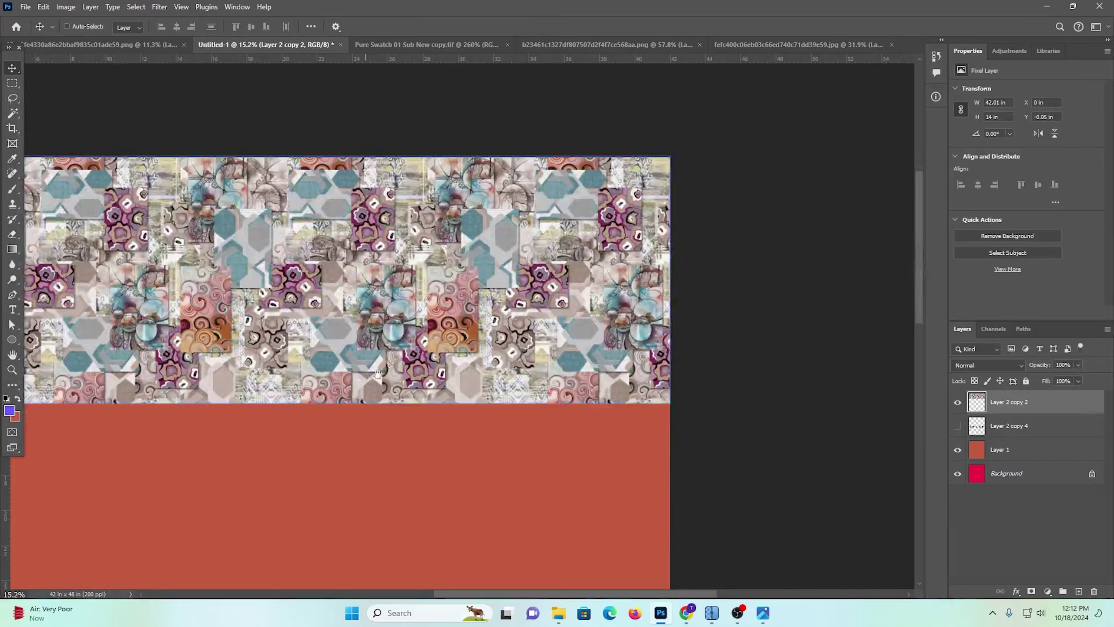
Duplicate the patchwork row downward and butt its top edge against the first row at Y 13.95 in
left_click_drag(378, 373, 539, 297)
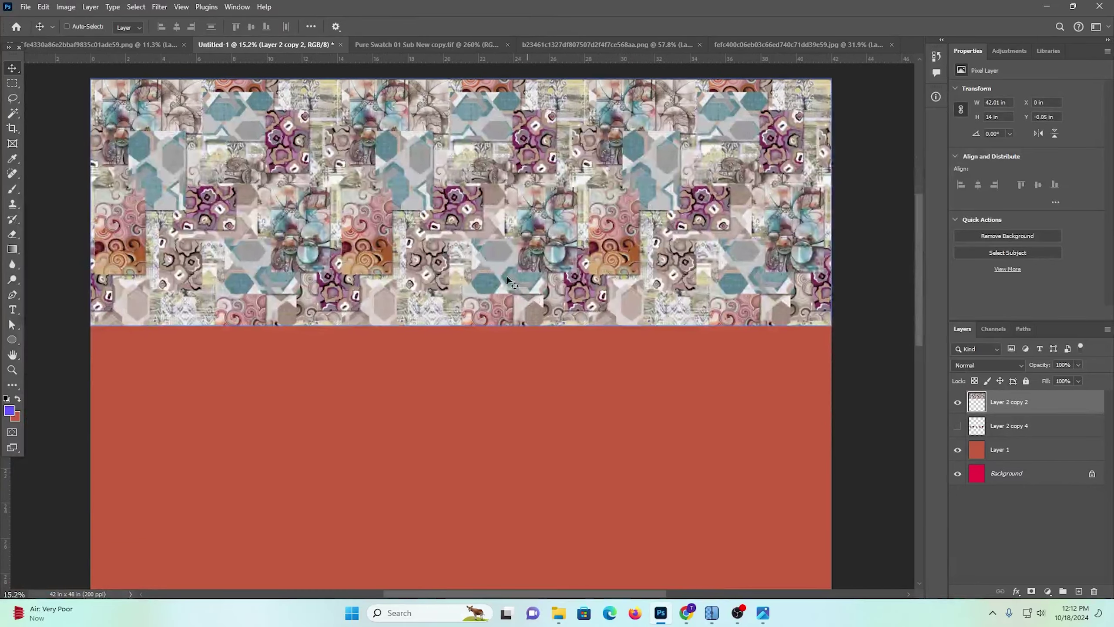
left_click_drag(480, 199, 486, 477)
left_click(460, 345, "ctrl")
left_click_drag(460, 345, 571, 261)
left_click_drag(499, 249, 576, 353)
left_click_drag(529, 306, 530, 280)
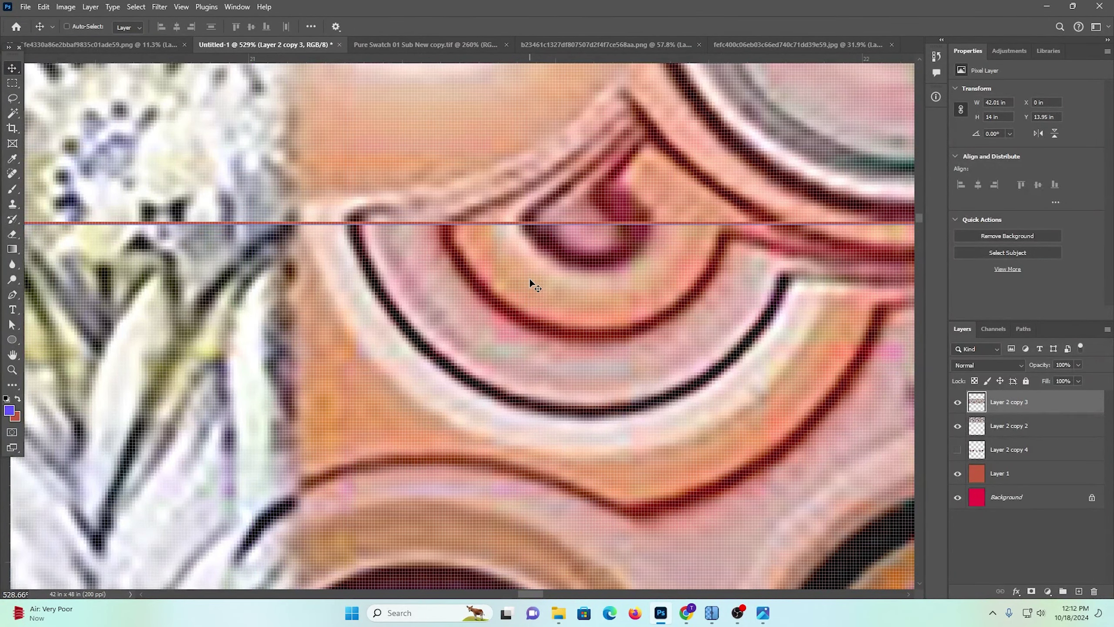
key("Up")
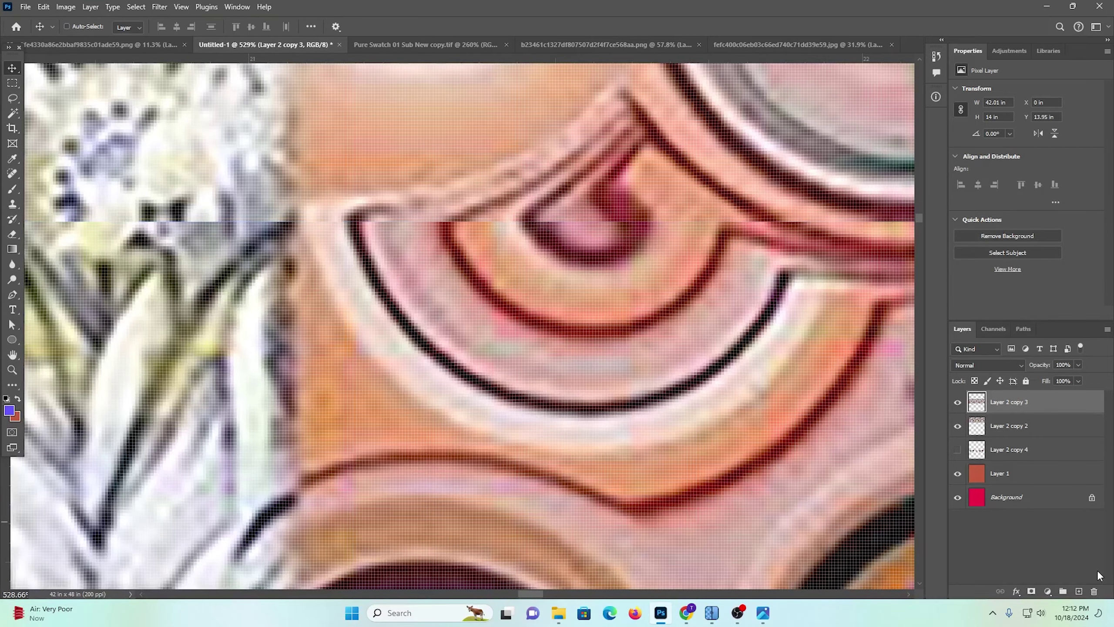
Merge the two patchwork rows into a single layer
left_click(411, 149, "ctrl+shift")
key("ctrl+e")
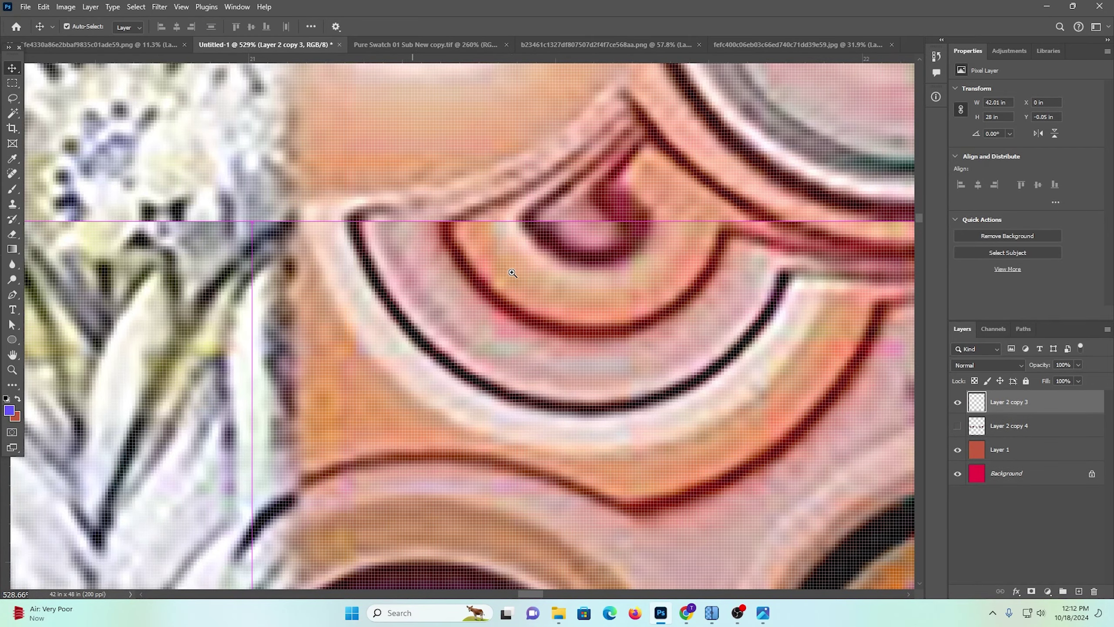
left_click_drag(508, 271, 210, 171)
scroll(472, 284, "down", 3)
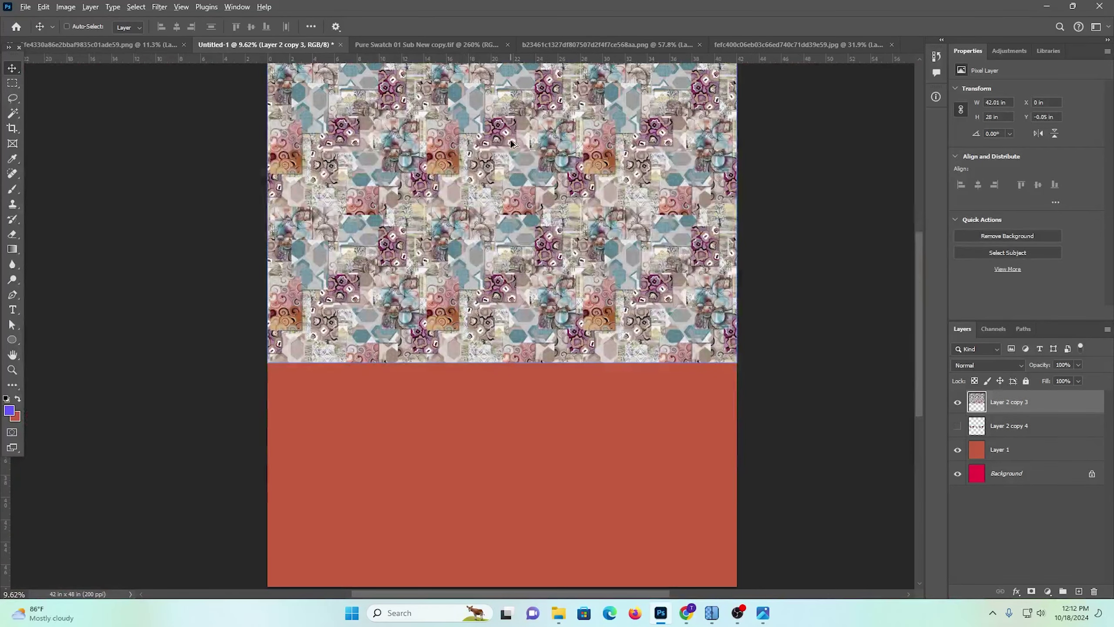
Duplicate the merged two-row block downward and nudge it flush against the block above at Y 27.95 in
left_click_drag(516, 191, 522, 519)
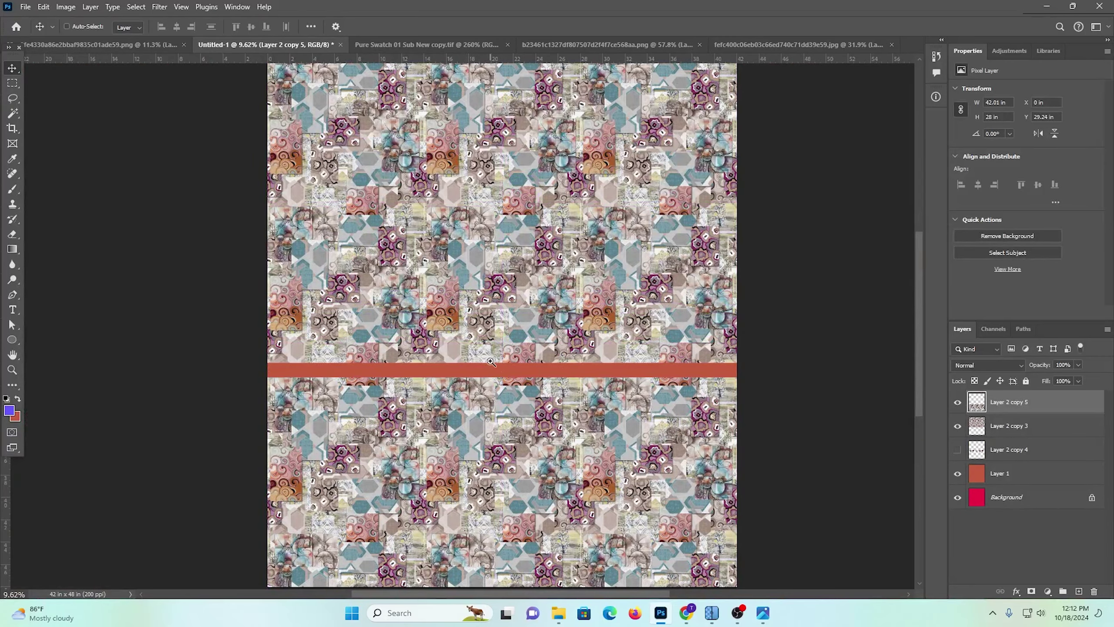
left_click_drag(488, 367, 564, 413)
scroll(565, 411, "up", 3)
left_click_drag(508, 456, 505, 372)
left_click_drag(446, 344, 668, 373)
key("Up")
key("Up")
key("Up")
key("Up")
key("Up")
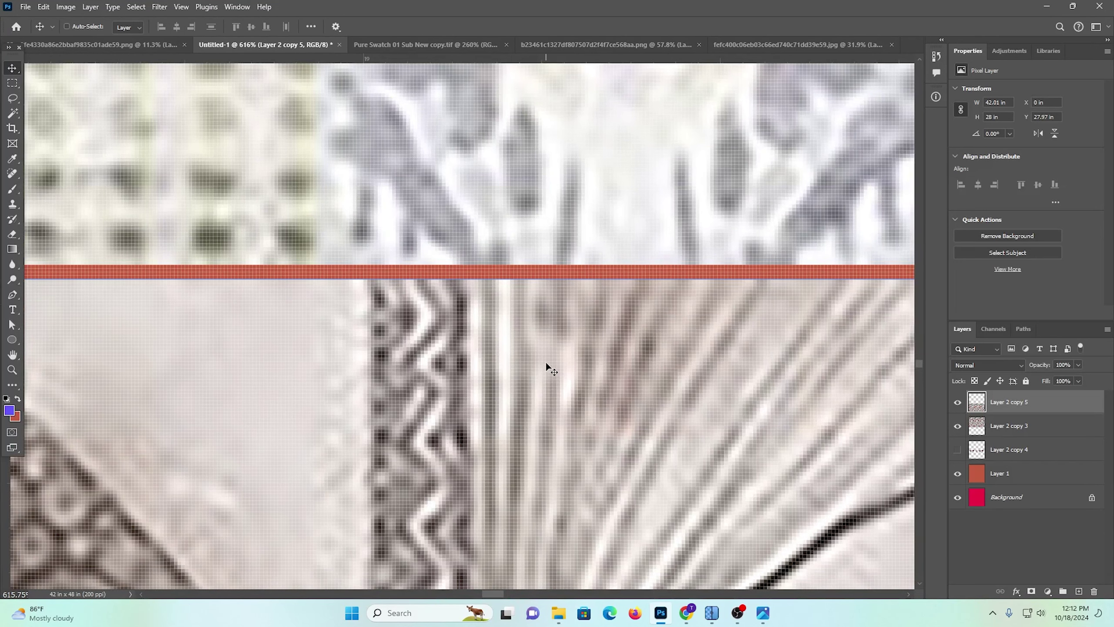
key("Up")
key("Up")
Merge the two patchwork blocks into one layer covering the whole canvas
left_click(573, 204, "ctrl+shift")
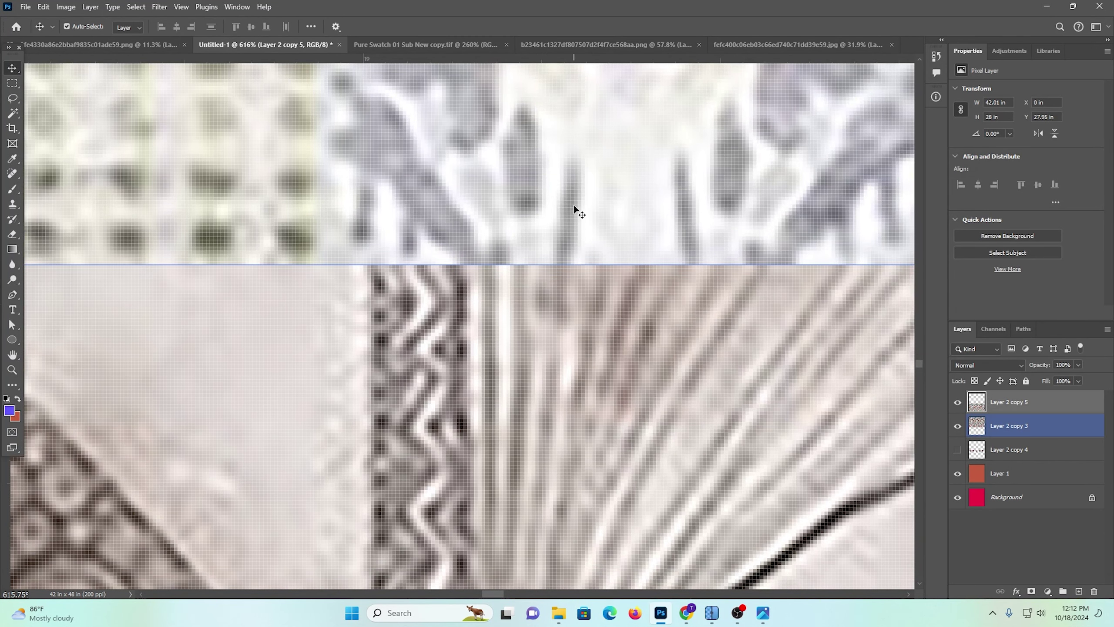
key("ctrl+e")
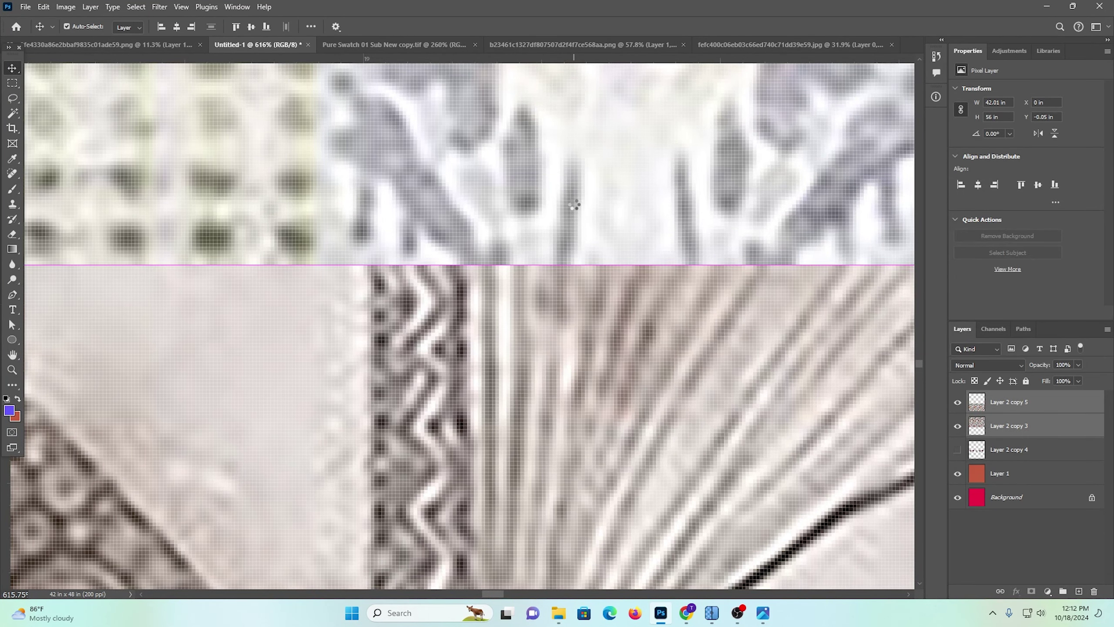
key("ctrl+e")
key("ctrl+1")
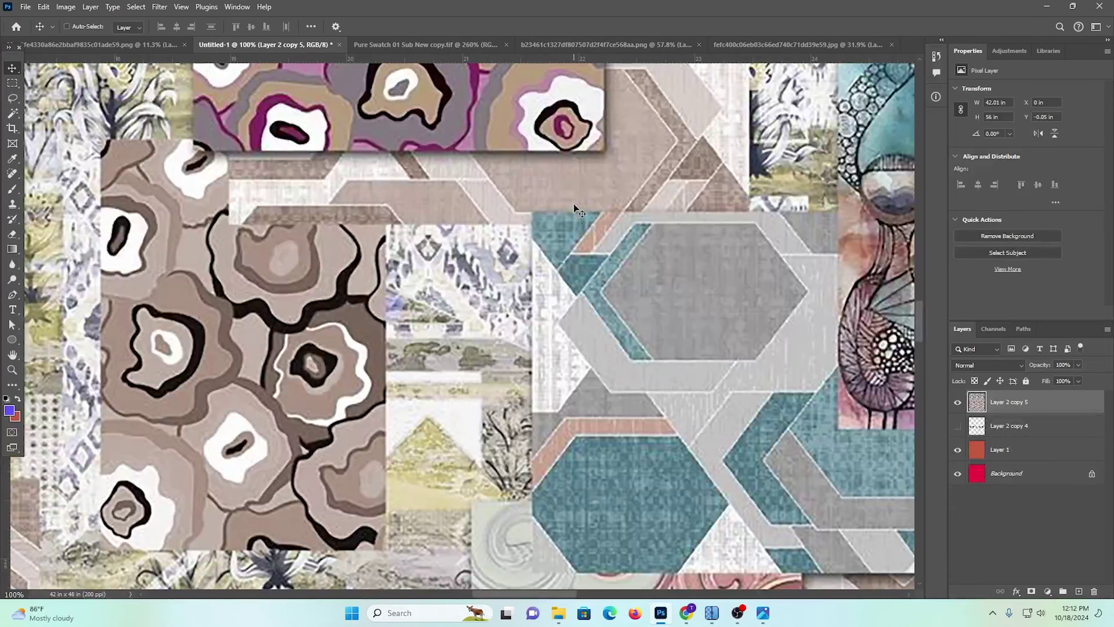
key("ctrl+0")
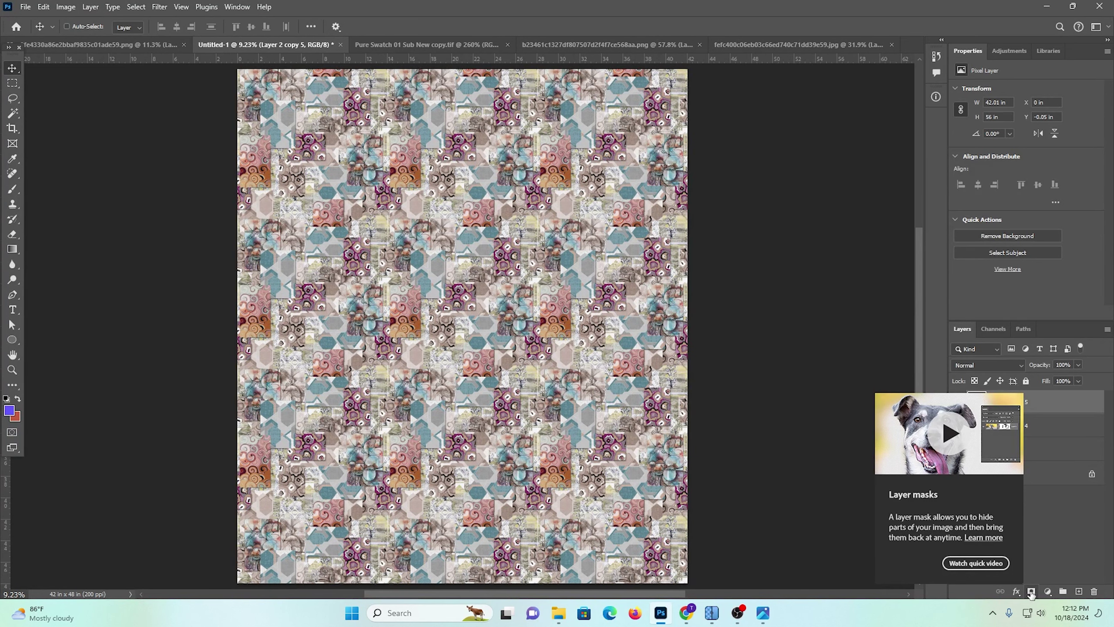
Add a black layer mask to the patchwork and brush white on it in an arch, using a 2600 px soft brush at 28% opacity
left_click(1031, 591, "alt")
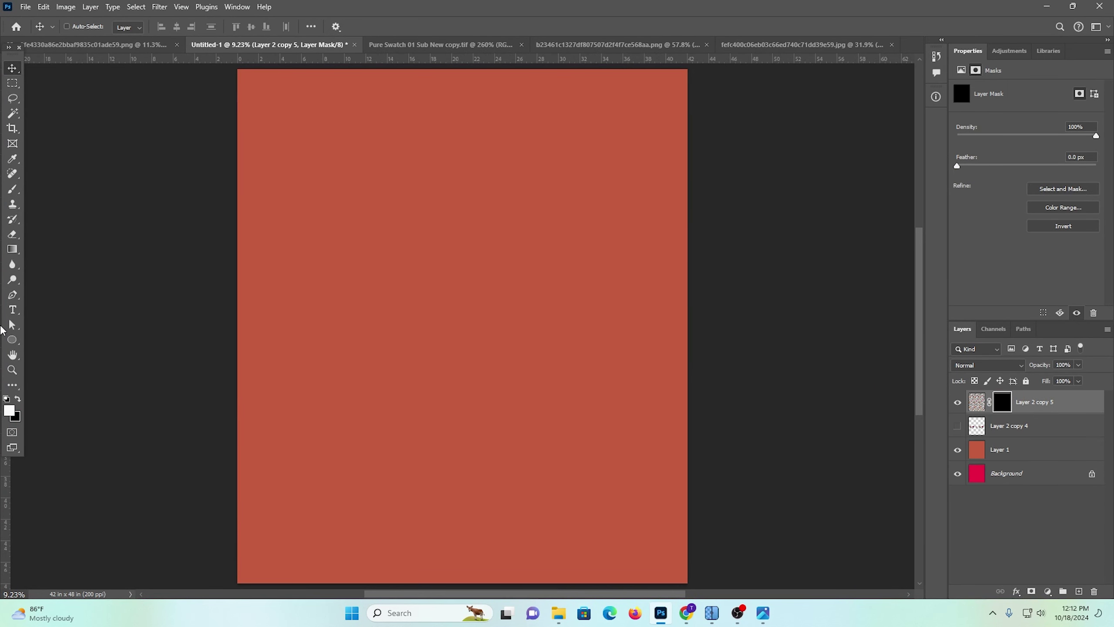
left_click(13, 192)
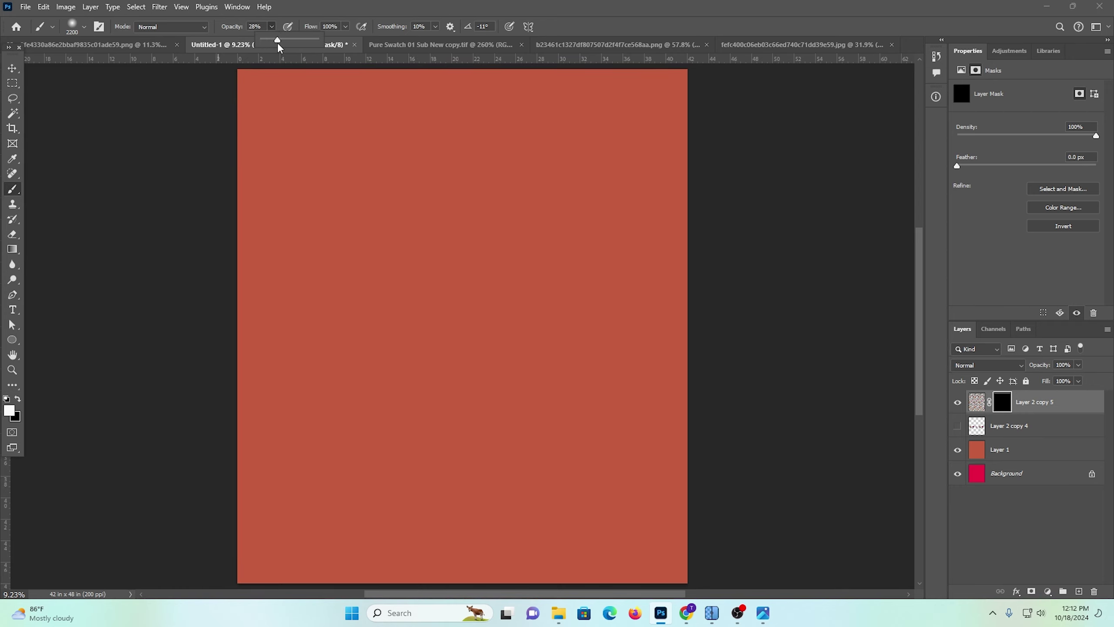
scroll(439, 412, "down", 1)
scroll(396, 409, "up", 2)
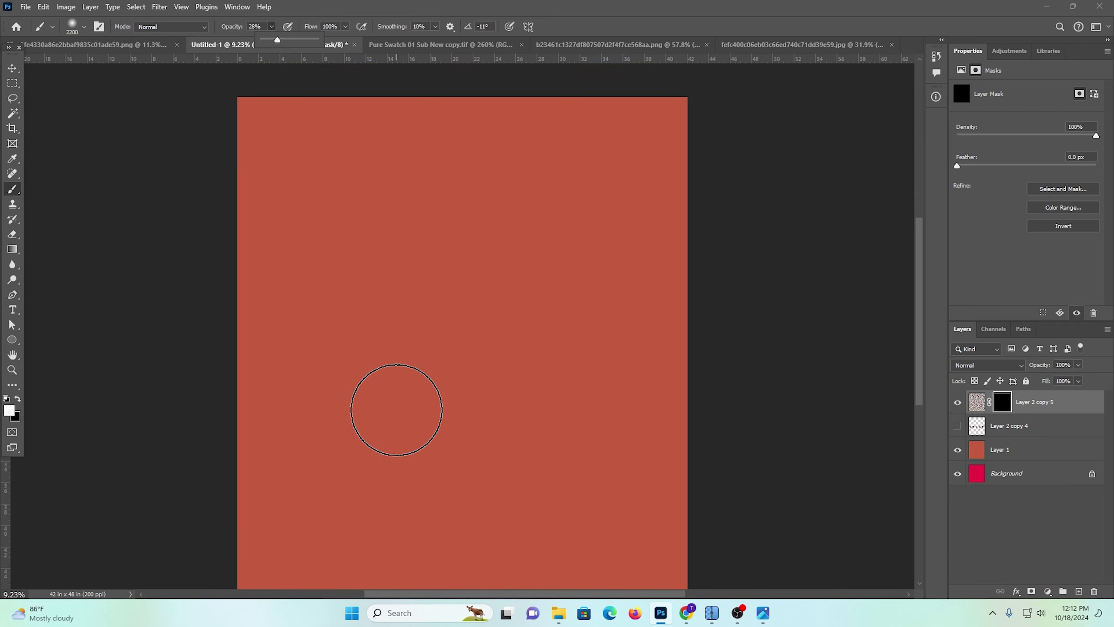
key("bracketright")
key("bracketright")
key("bracketright")
key("bracketright")
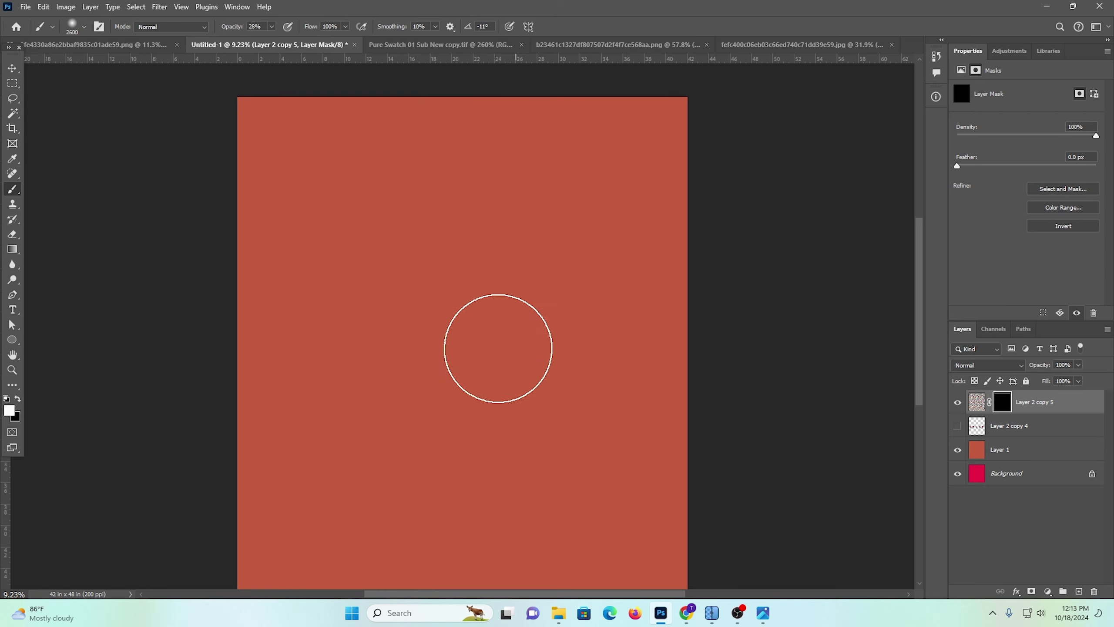
mouse_move(360, 248)
left_mouse_down()
mouse_move(368, 405)
mouse_move(619, 418)
mouse_move(592, 449)
left_mouse_up()
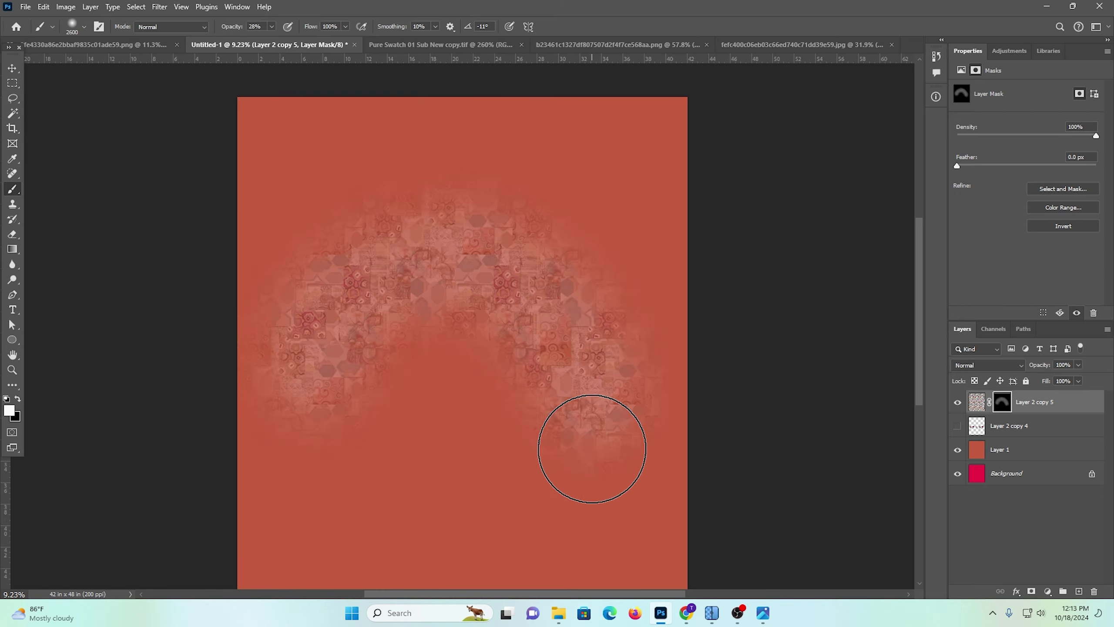
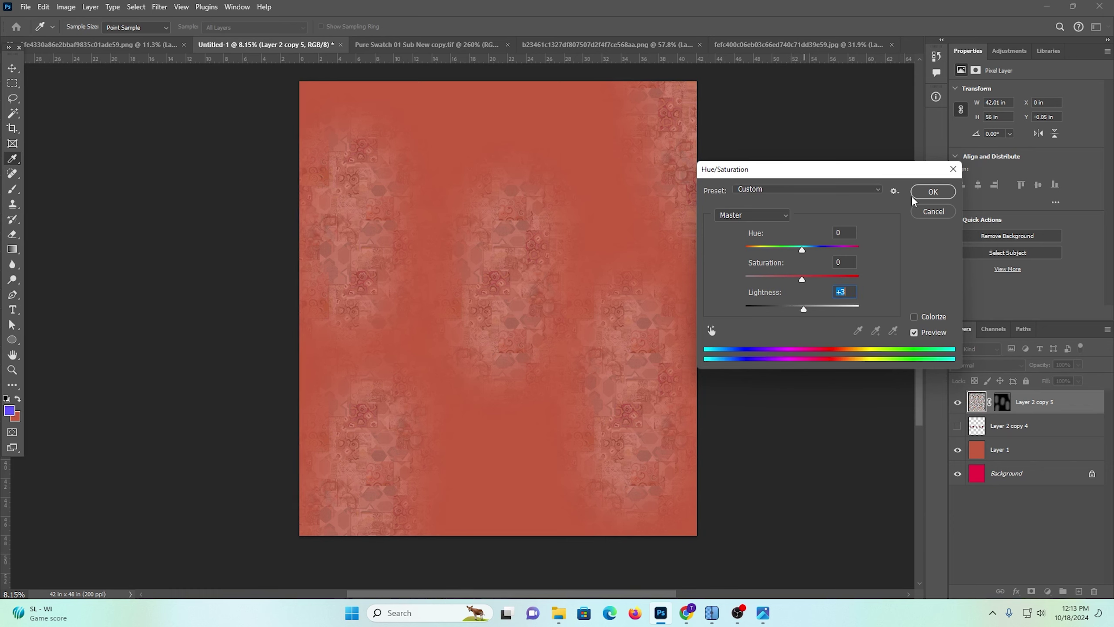
Discard the open Hue/Saturation change, then raise the patchwork layer's saturation in a fresh Hue/Saturation adjustment with hue at 0
left_click(953, 170)
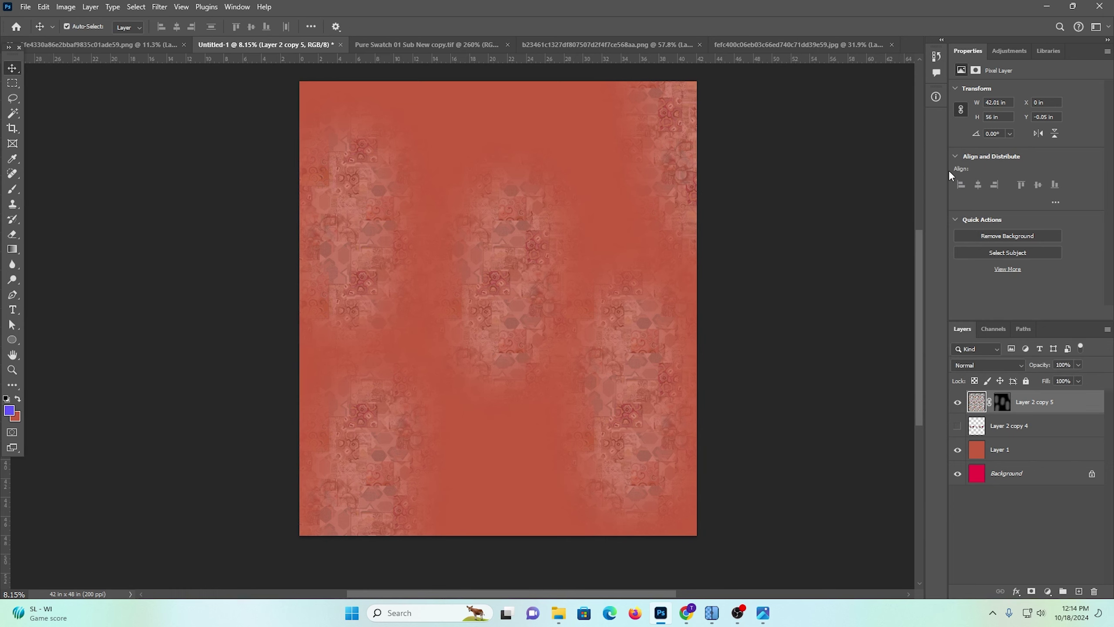
key("ctrl+u")
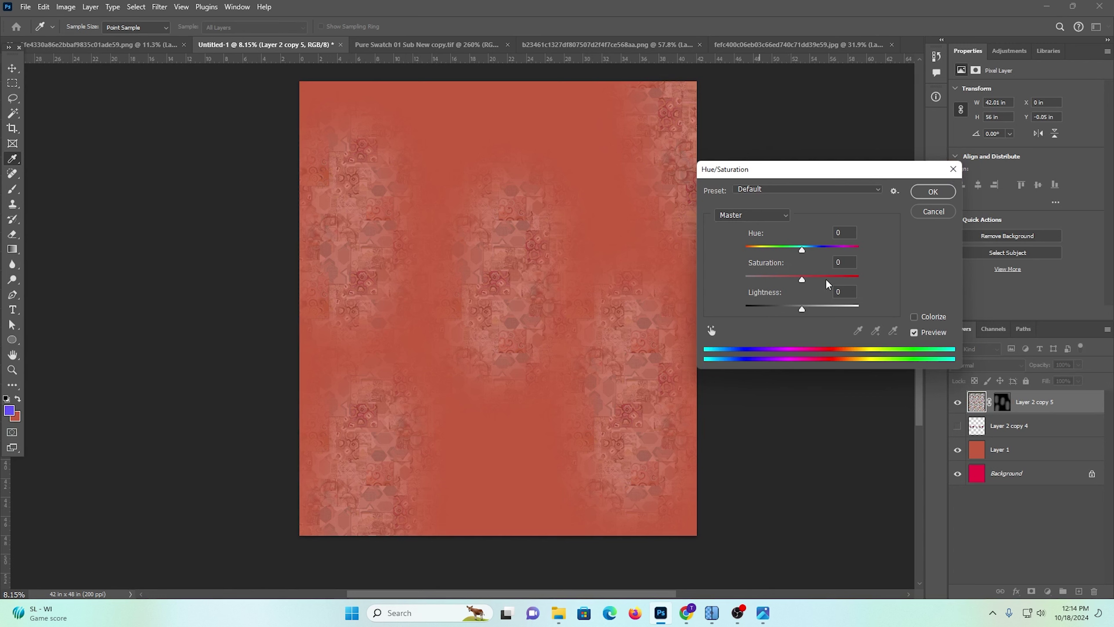
left_click_drag(826, 280, 841, 279)
left_click_drag(796, 249, 807, 249)
type("0")
left_click(799, 308)
left_click(934, 195)
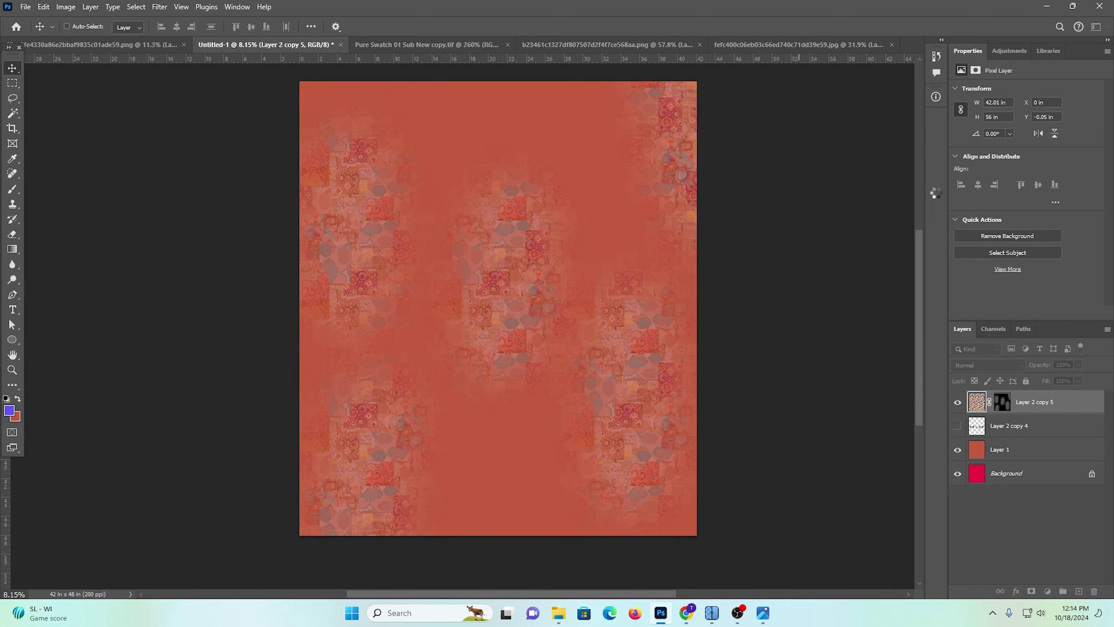
key("ctrl+0")
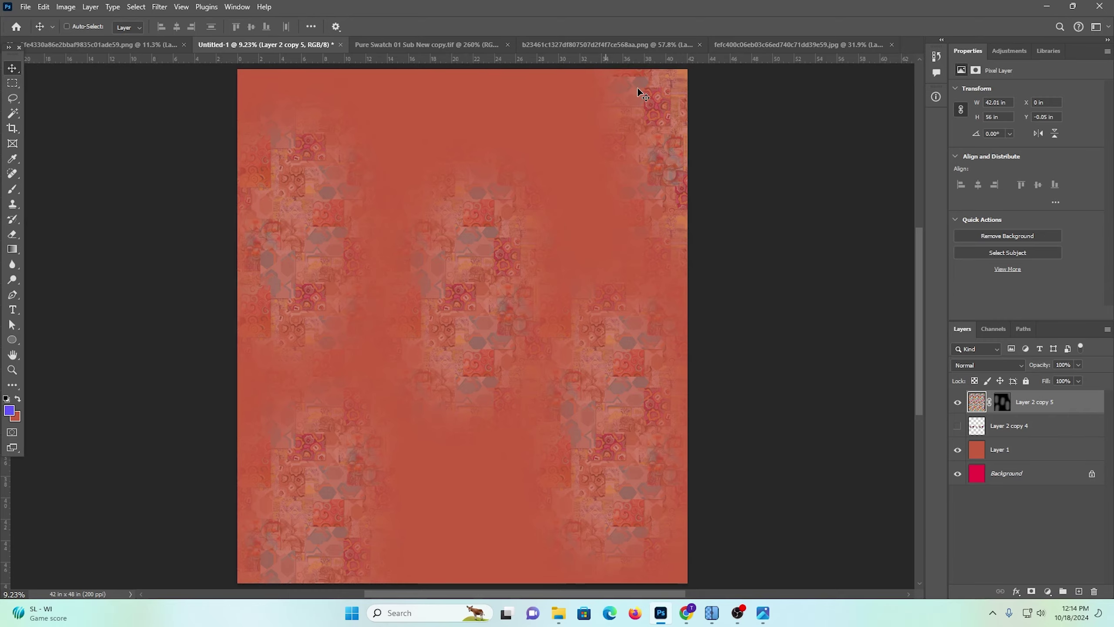
Soften the edges of the faded patches by brushing black on the patchwork's layer mask at 10% opacity with the 2600 px brush
left_click(524, 404, "ctrl")
scroll(498, 409, "down", 1)
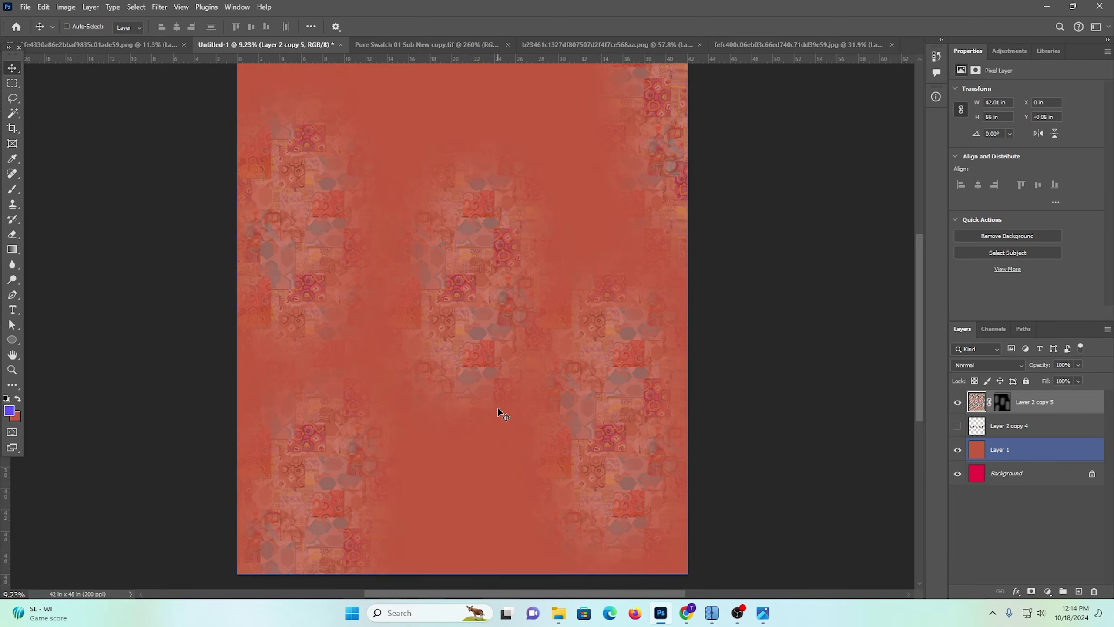
scroll(562, 419, "down", 2)
left_click_drag(460, 179, 477, 304)
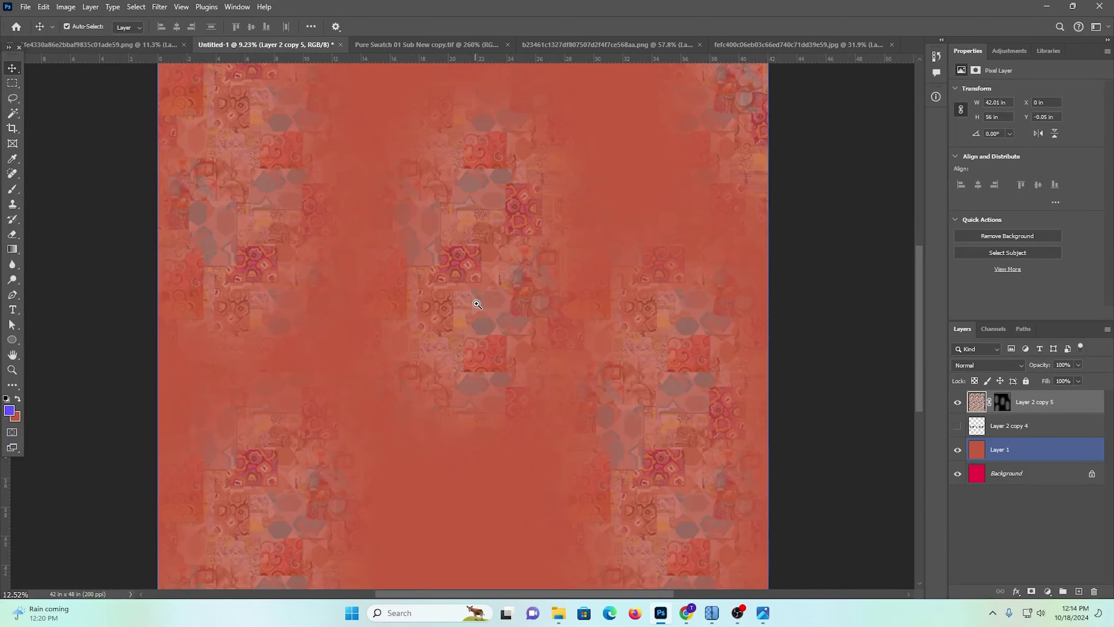
left_click(1002, 403)
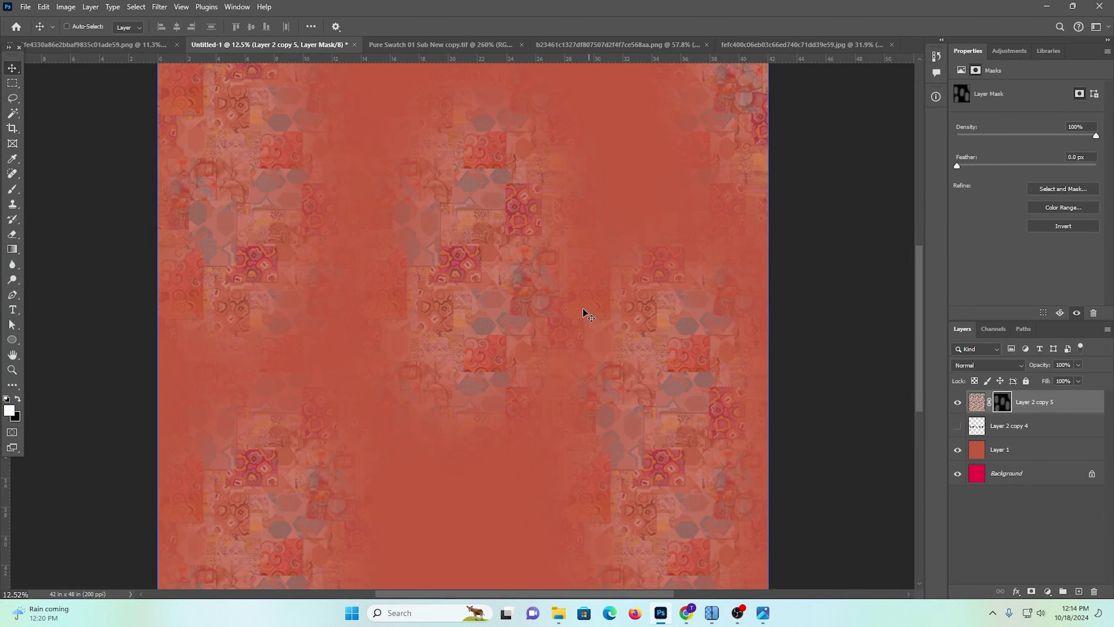
left_click(565, 330, "ctrl")
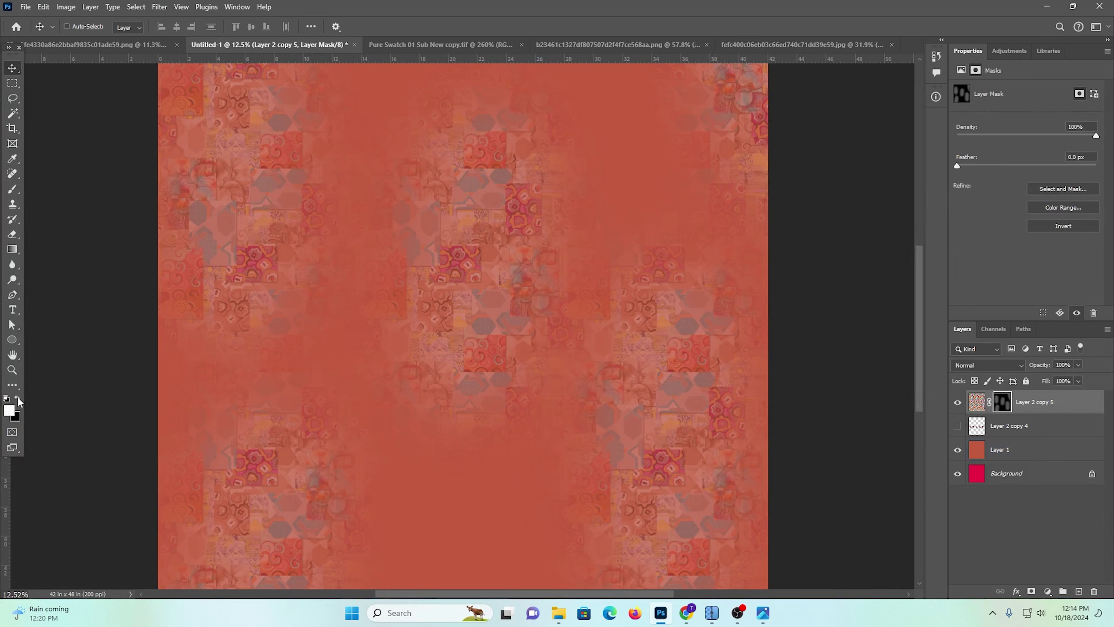
left_click(12, 189)
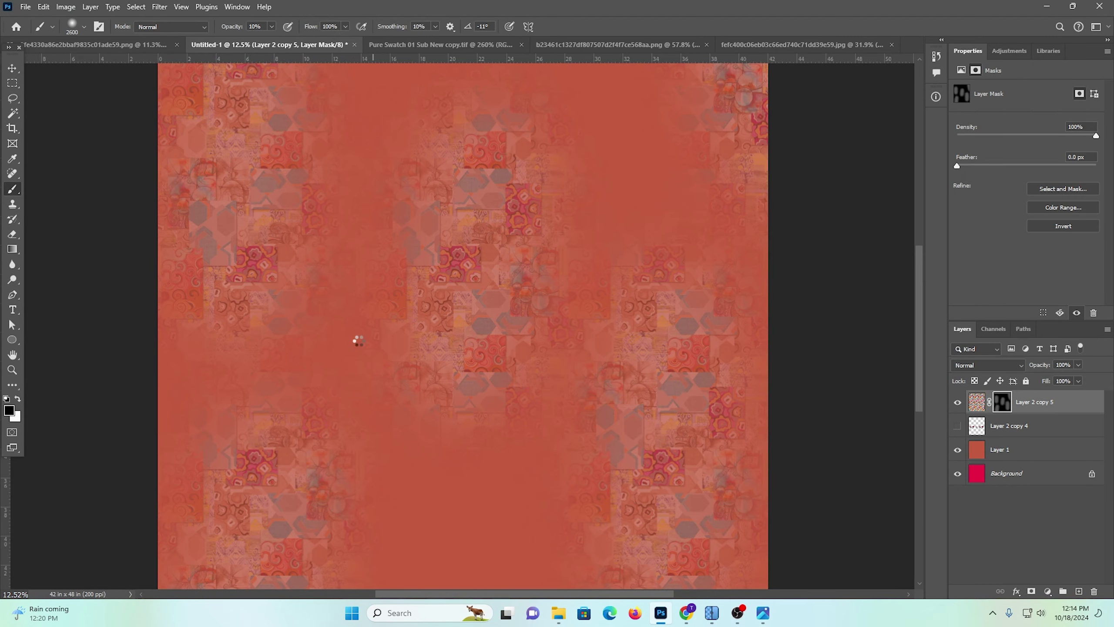
scroll(380, 355, "up", 3)
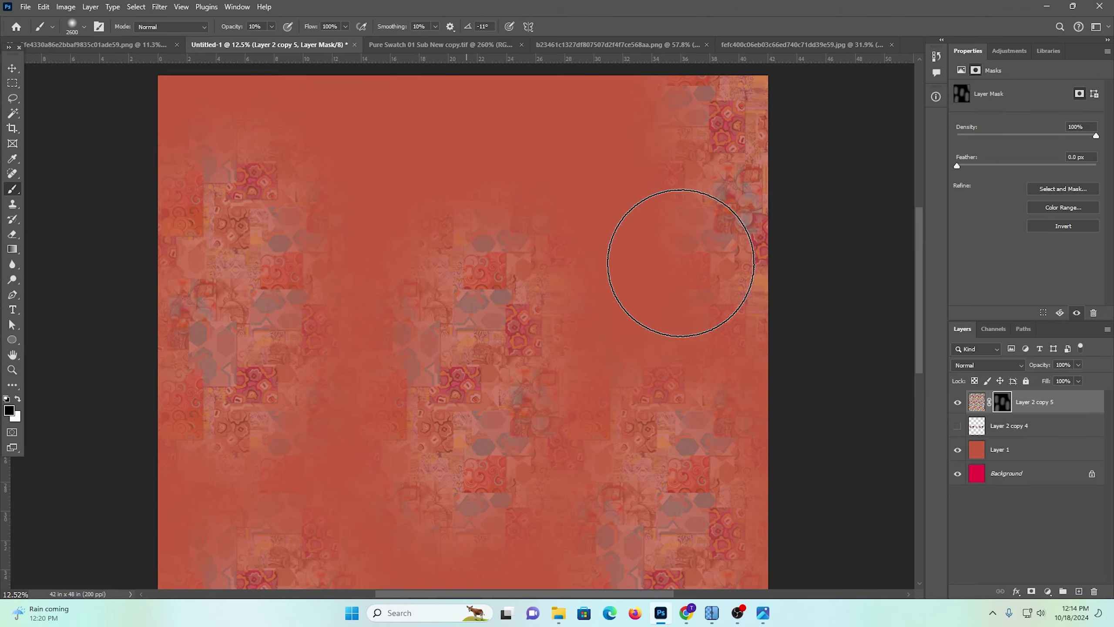
left_click_drag(616, 418, 631, 281)
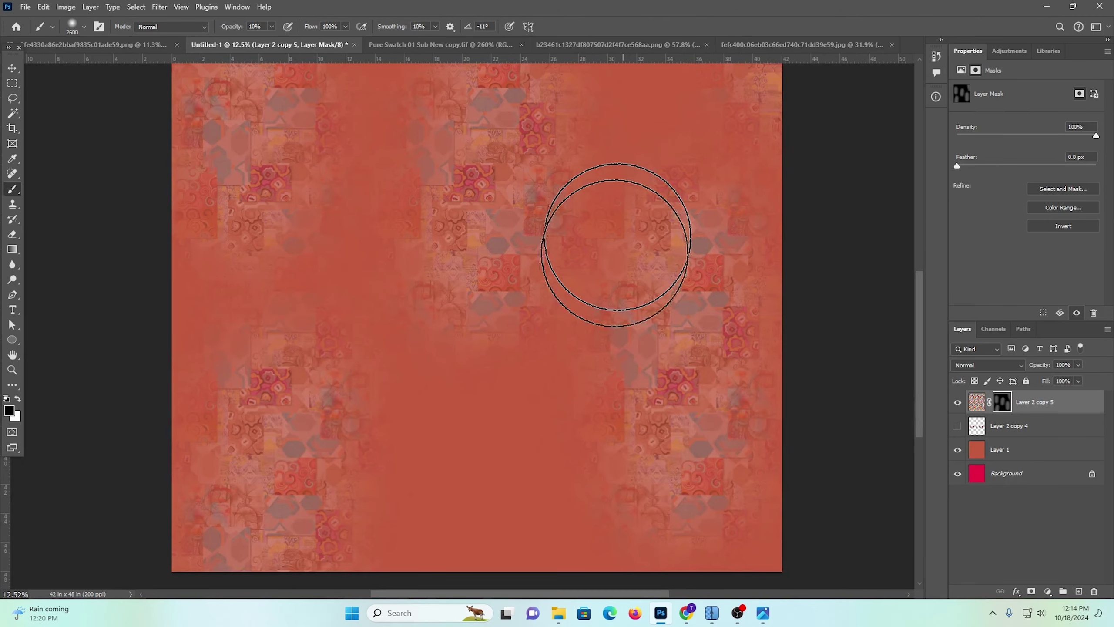
scroll(614, 309, "down", 3)
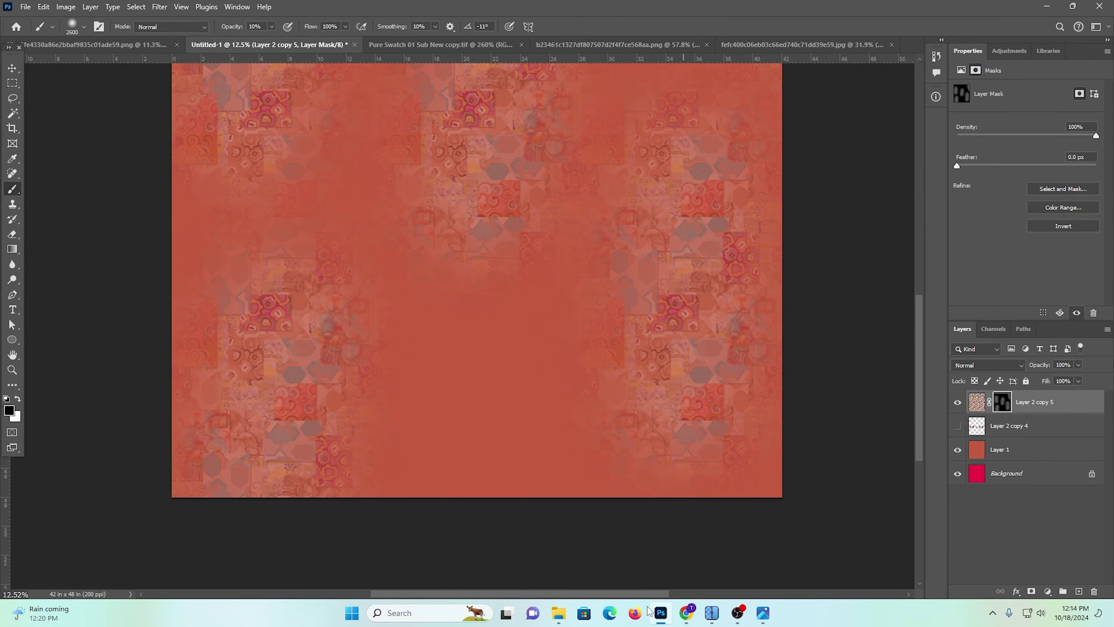
scroll(560, 291, "down", 4)
scroll(553, 325, "up", 2)
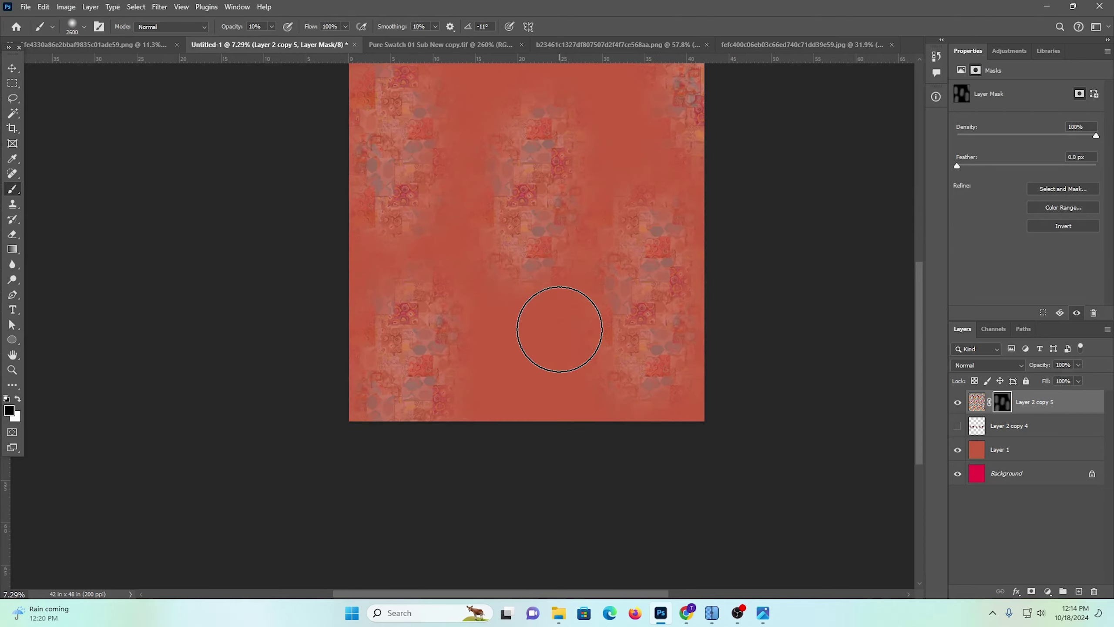
scroll(559, 329, "up", 1)
Switch to the Downloads folder in File Explorer and open fc3db50fbf229253cece2efcb2982c10.jpg with Adobe Photoshop 2024
mouse_move(557, 619)
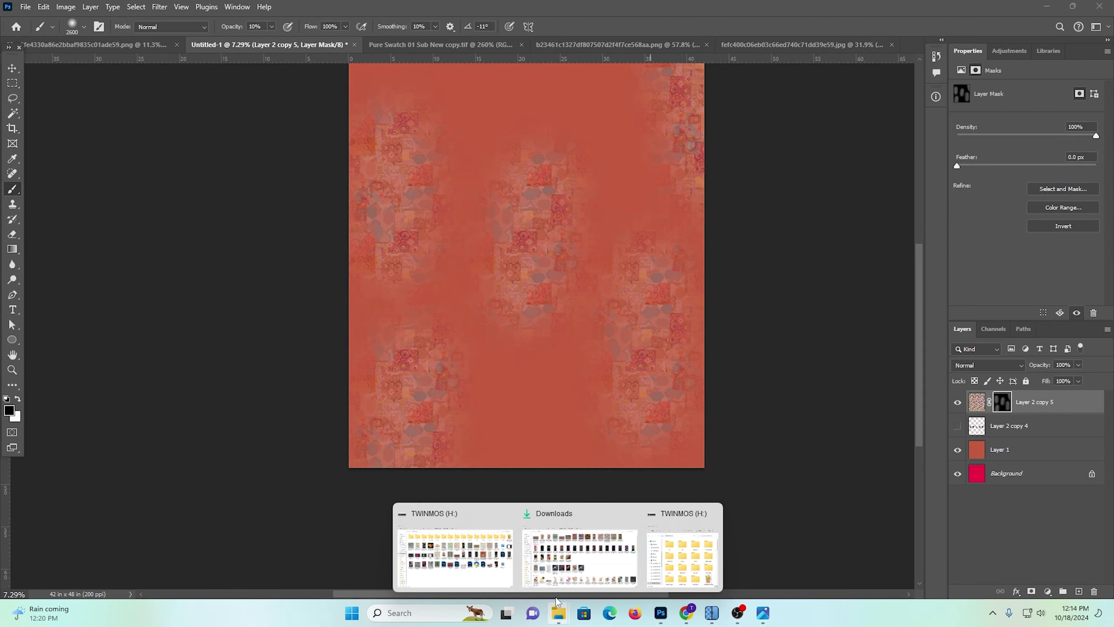
left_click(577, 555)
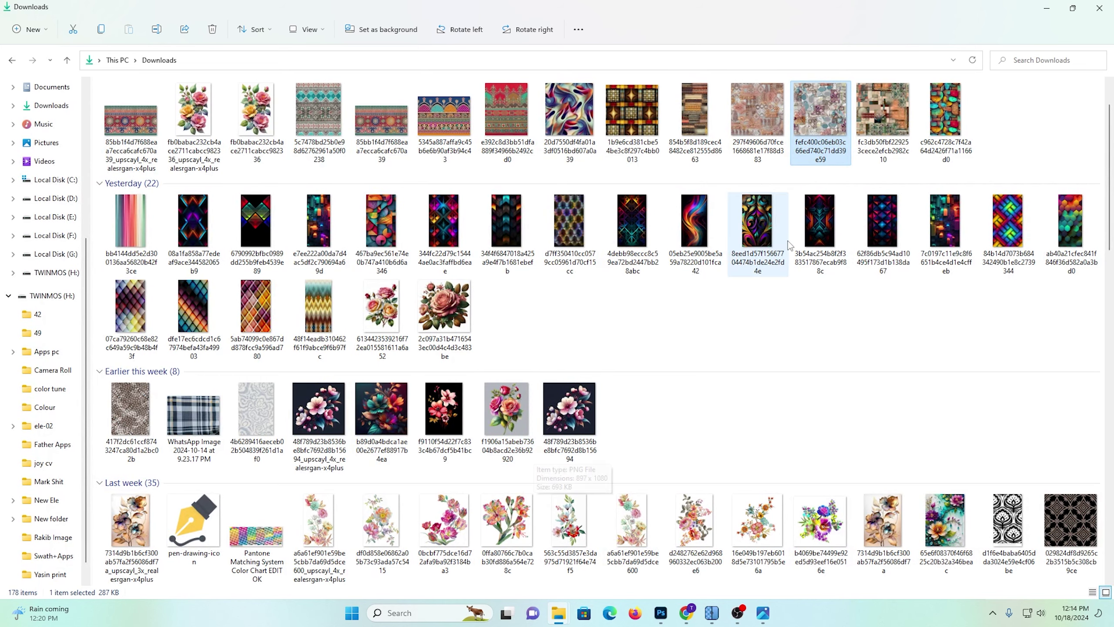
double_click(886, 90)
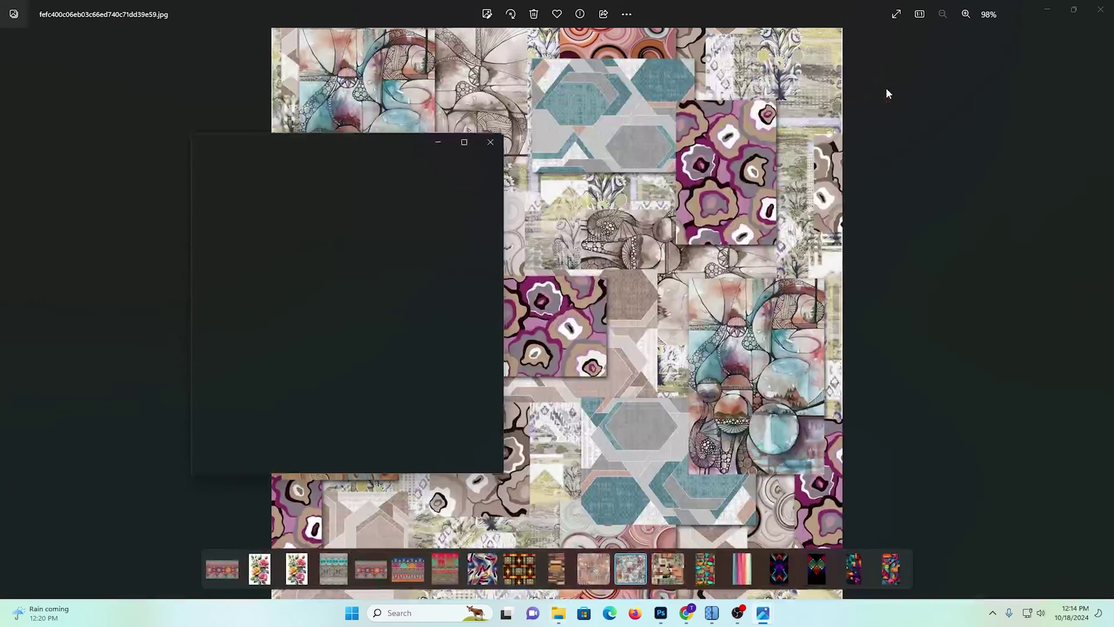
left_click(493, 140)
left_click(1107, 5)
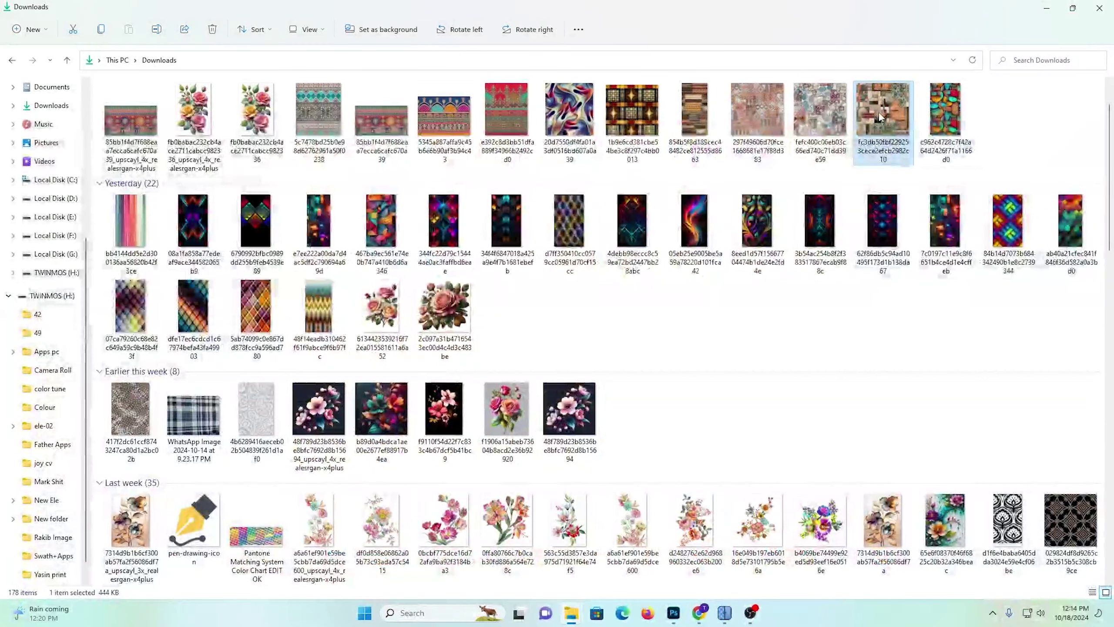
right_click(885, 115)
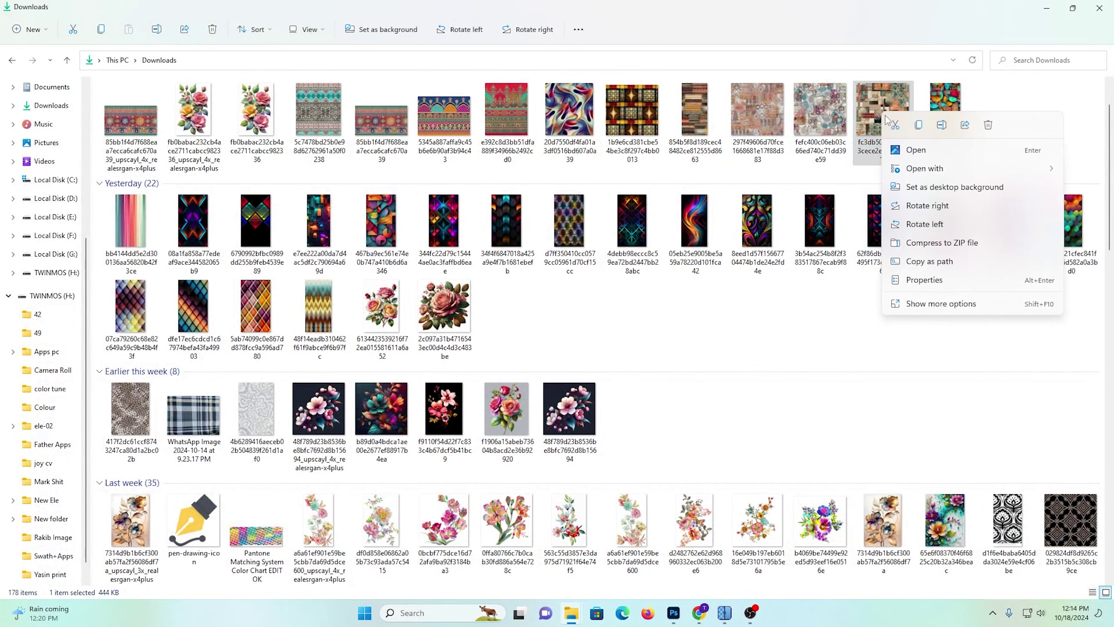
mouse_move(934, 174)
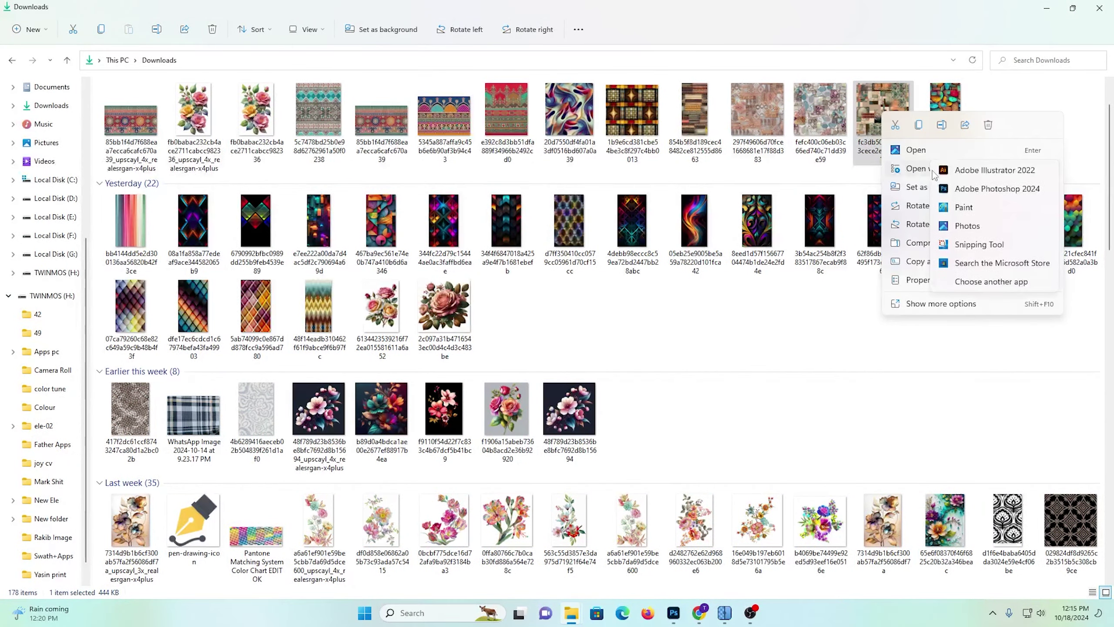
left_click(990, 190)
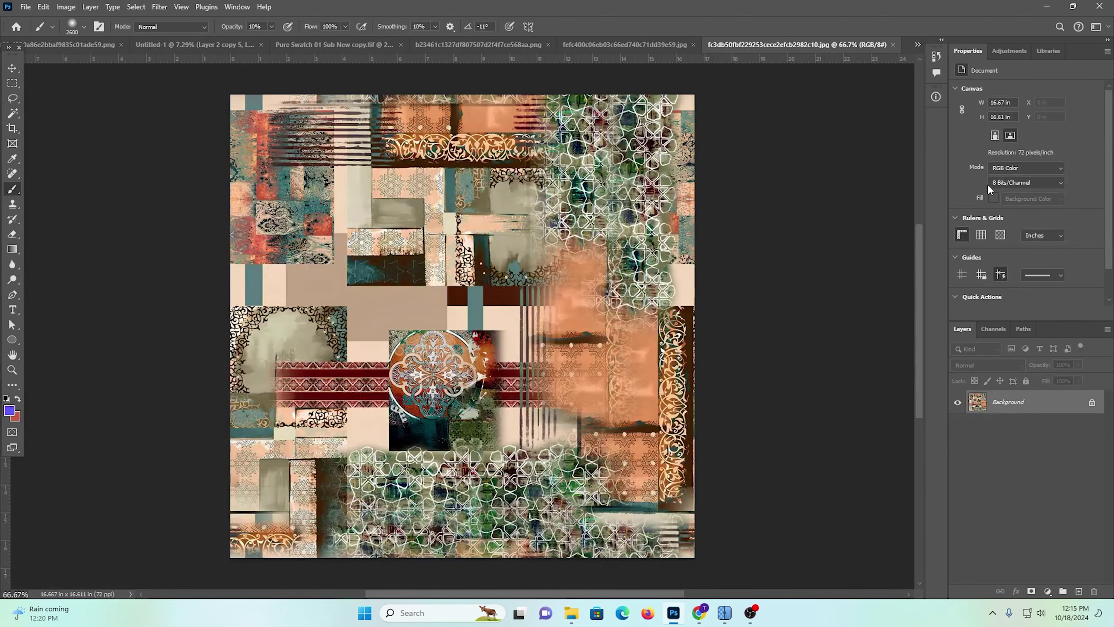
Resample the opened image to a resolution of 200 pixels/inch and unlock its background layer
key("ctrl+alt+i")
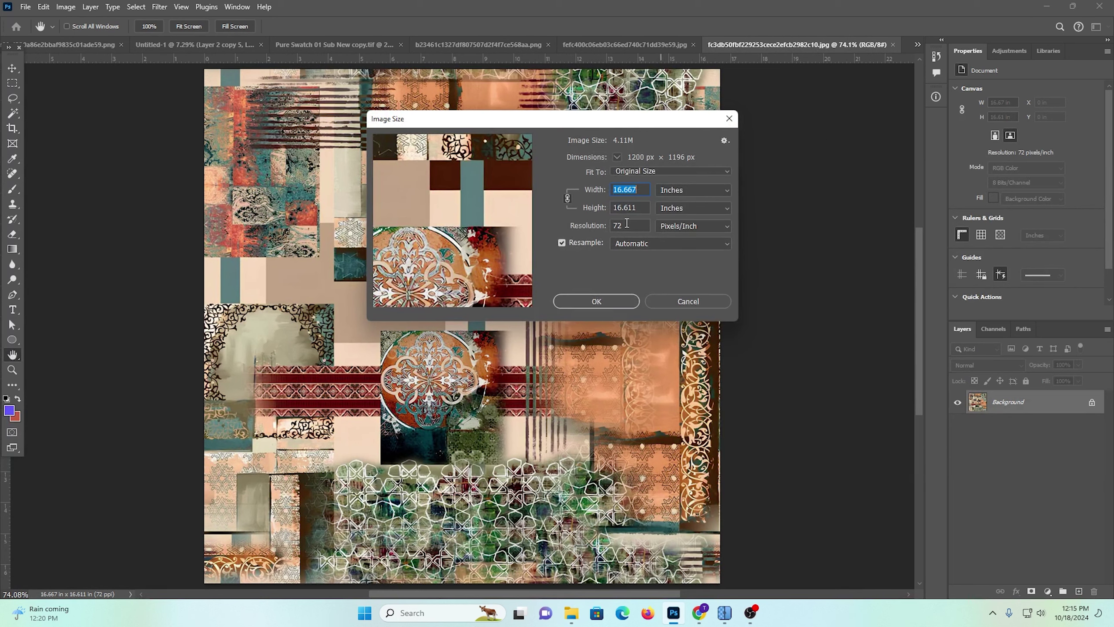
type("200")
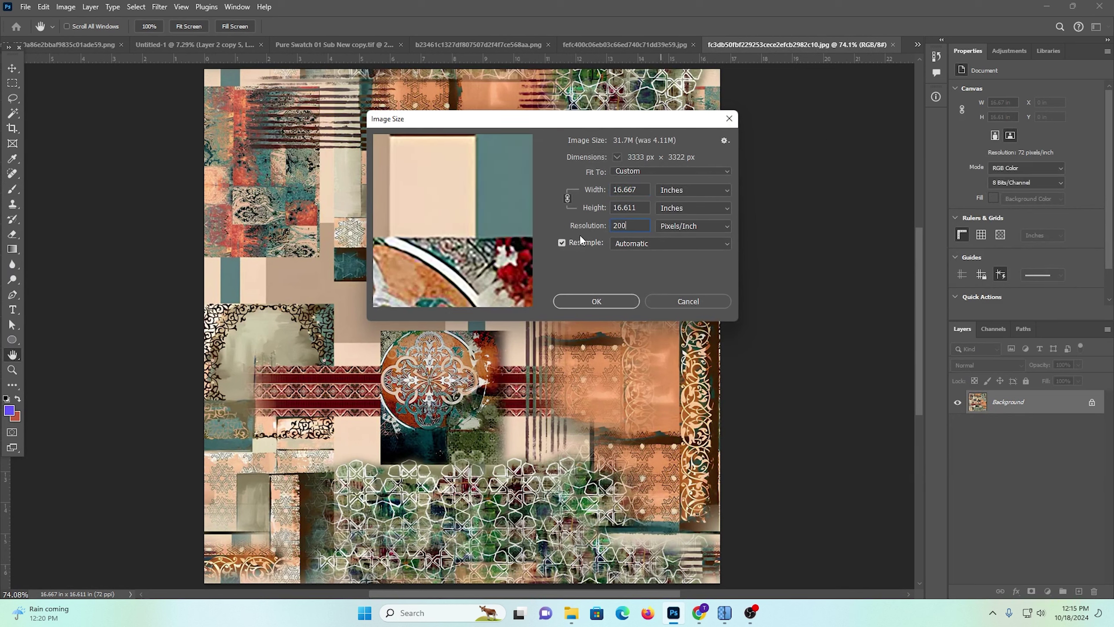
left_click(596, 301)
key("b")
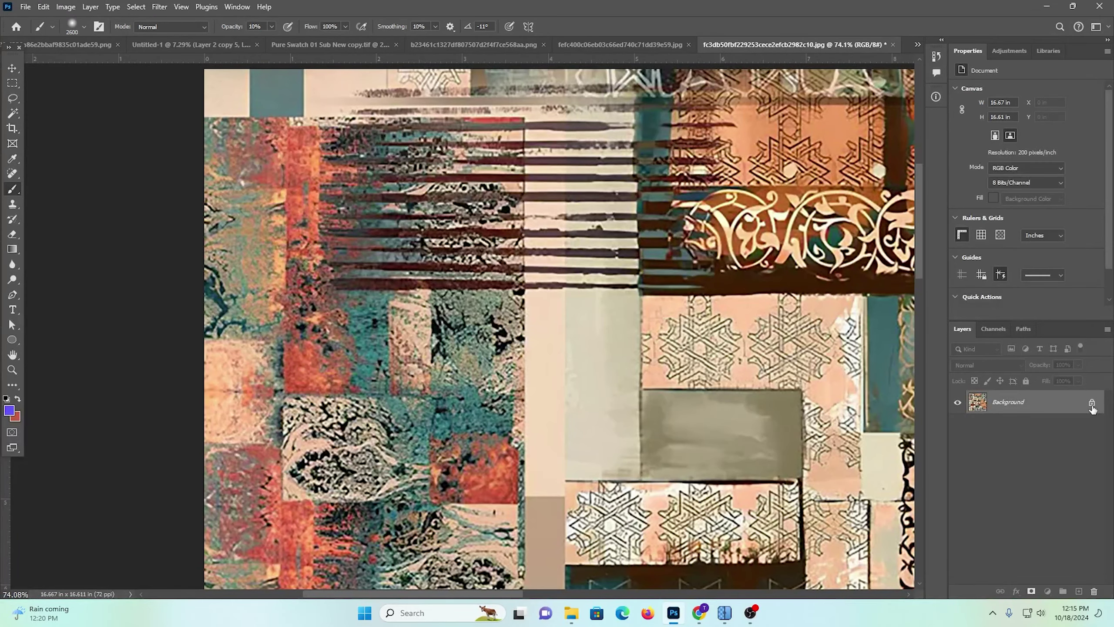
left_click(1092, 402)
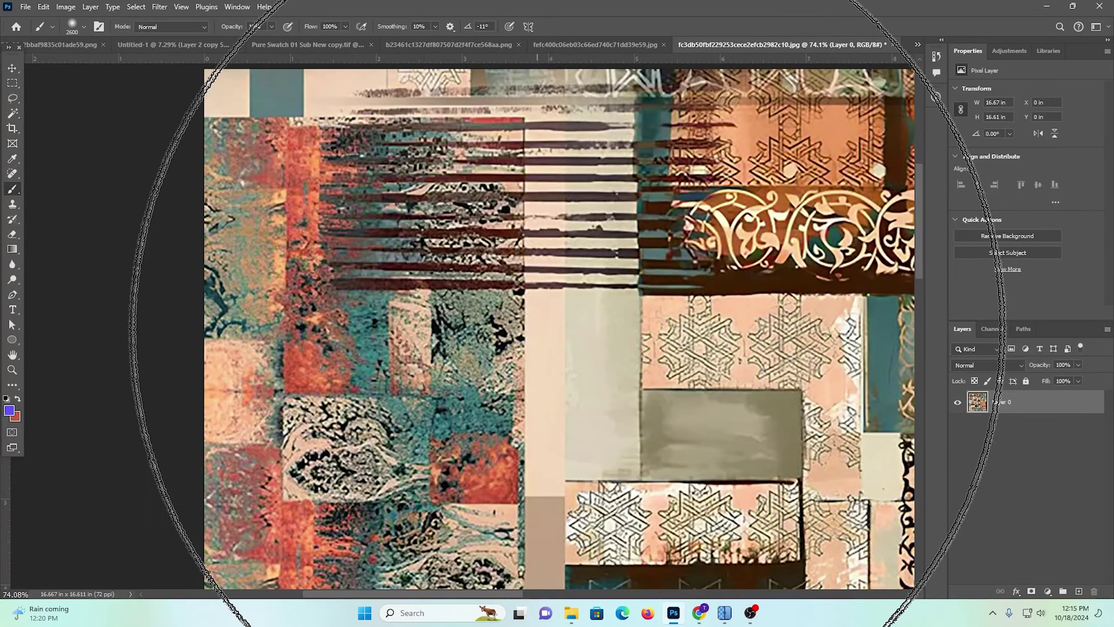
Copy the whole geometric pattern image into the Untitled-1 document as a new layer above the faded patchwork
left_click(12, 73)
left_click_drag(452, 285, 365, 243)
scroll(601, 342, "down", 4)
left_click_drag(601, 342, 627, 362)
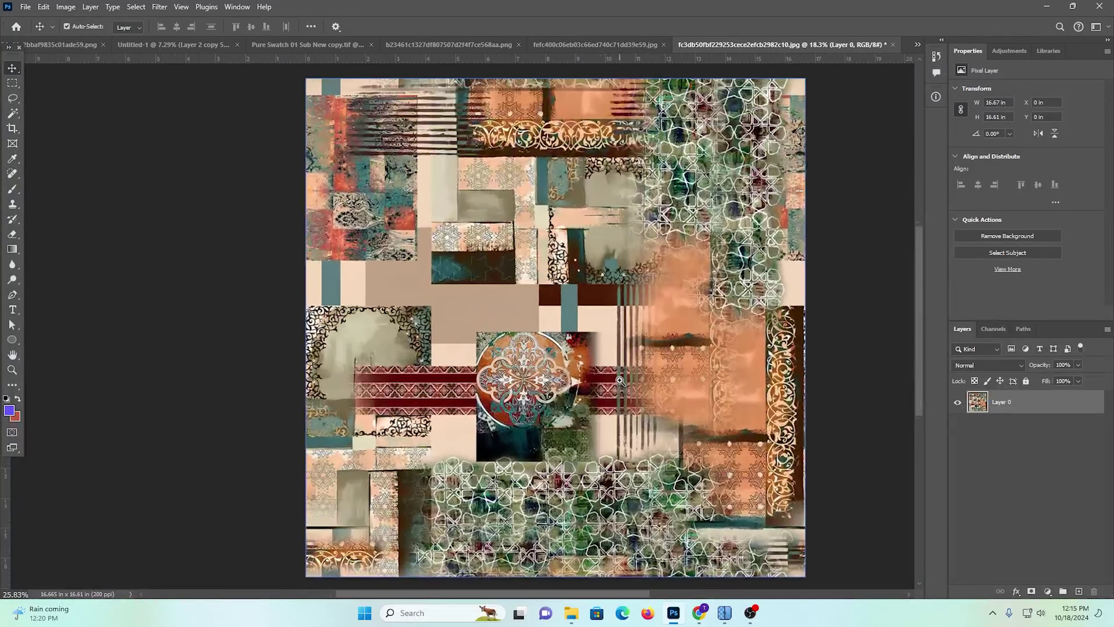
scroll(627, 362, "down", 3)
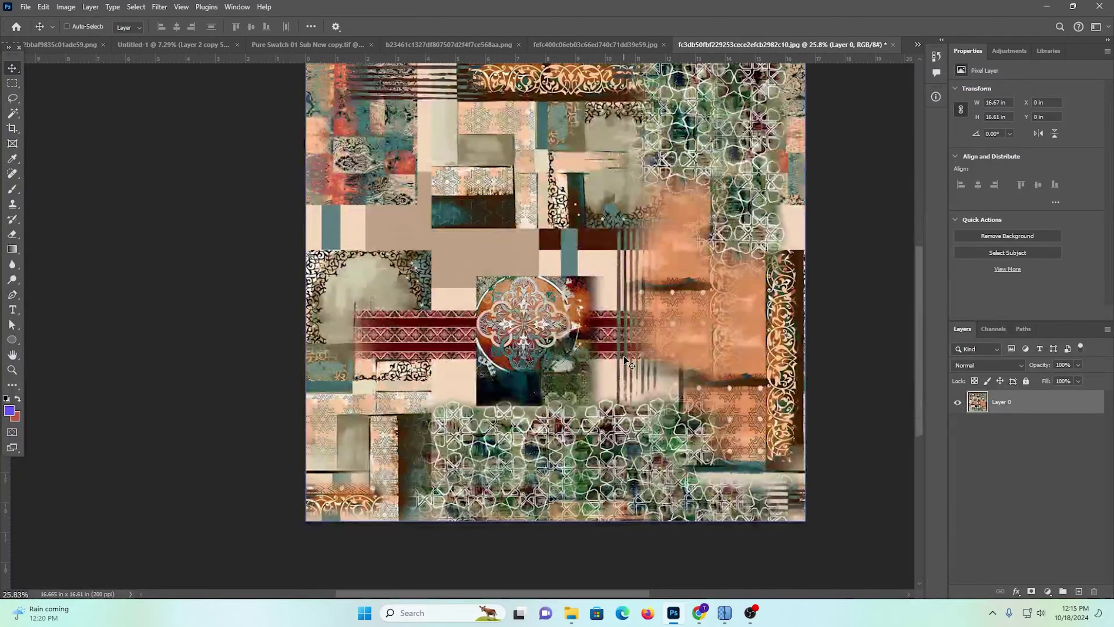
left_click(313, 45)
left_click(178, 44)
scroll(597, 222, "down", 3)
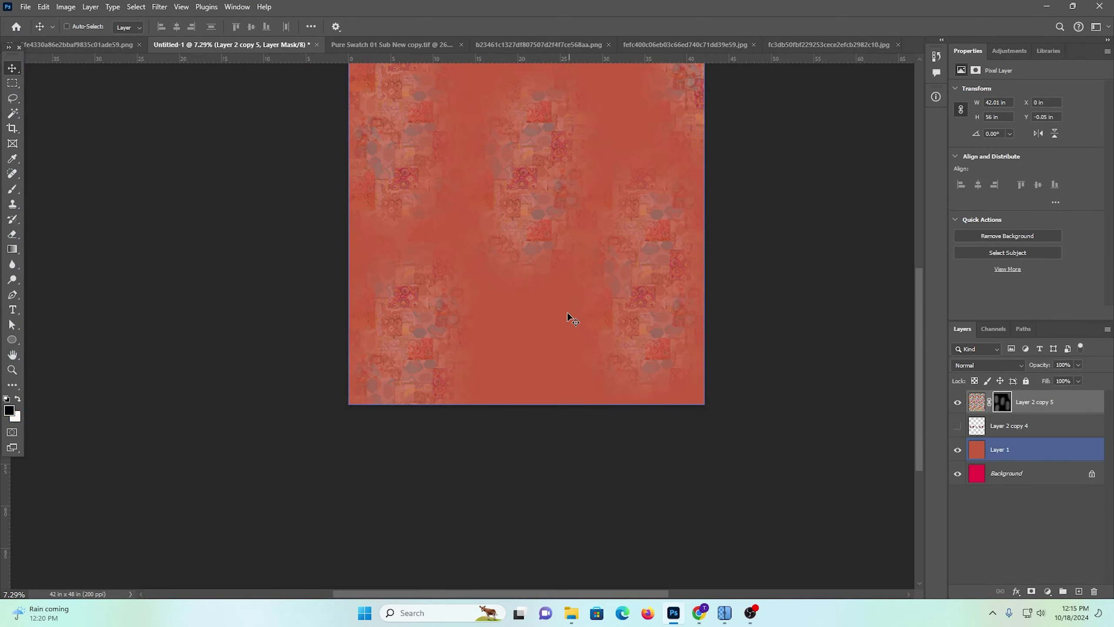
scroll(567, 312, "up", 3)
key("ctrl+v")
scroll(569, 307, "up", 3)
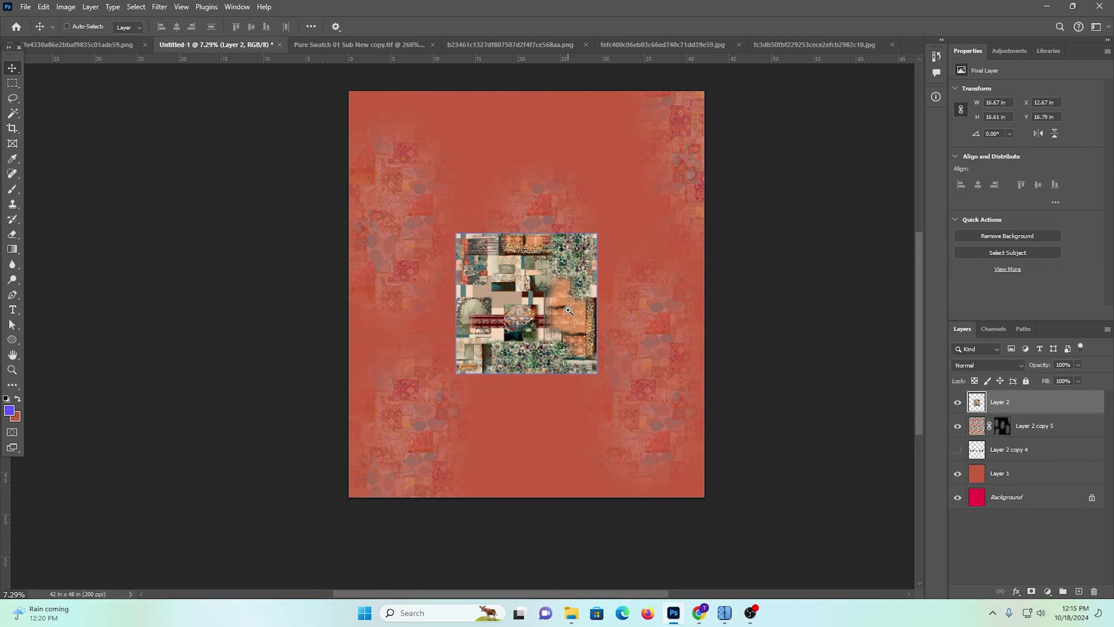
Move the pasted pattern block to the upper-right area of the canvas, at X 23.33 in and Y 3.95 in
left_click_drag(568, 310, 592, 347)
left_click_drag(482, 293, 364, 314)
left_click_drag(278, 306, 443, 242)
key("Delete")
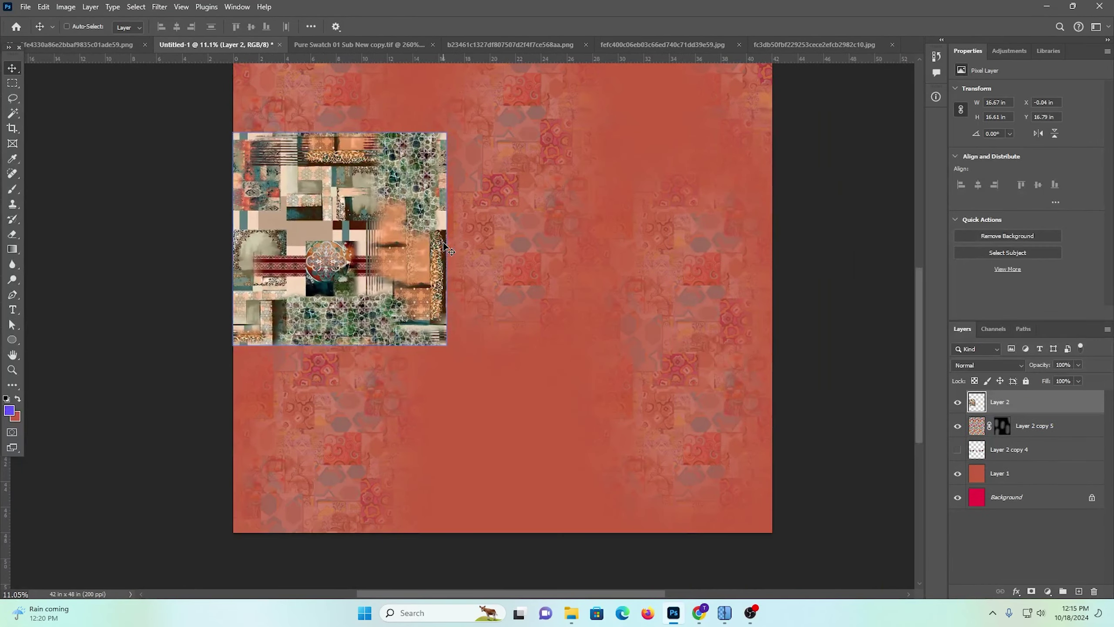
left_click_drag(290, 263, 486, 458)
scroll(537, 425, "down", 4)
scroll(515, 406, "up", 7)
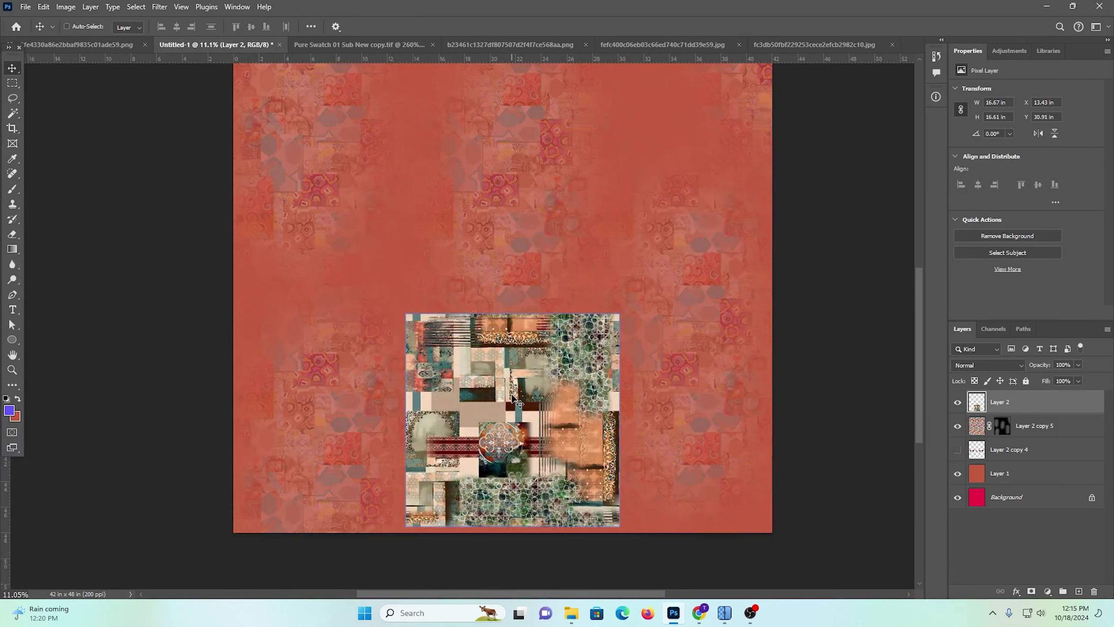
left_click_drag(607, 384, 563, 123)
scroll(544, 207, "up", 3)
scroll(522, 226, "up", 1)
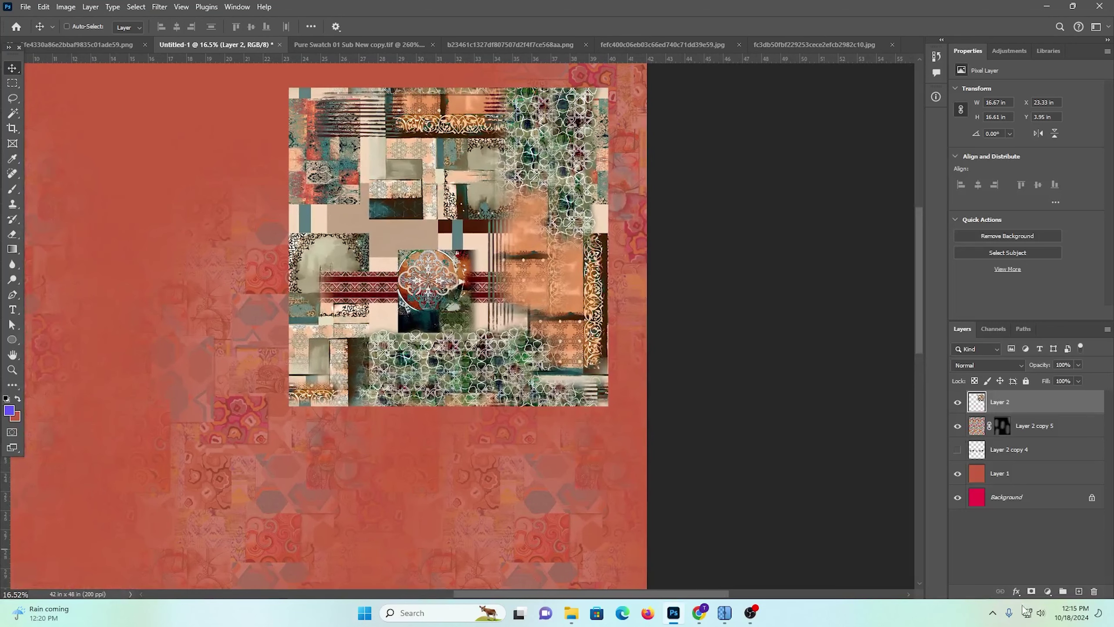
Add a black layer mask to the pattern block and brush white over its centre with a 2600 px soft brush at 21% opacity
left_click(1032, 591, "alt")
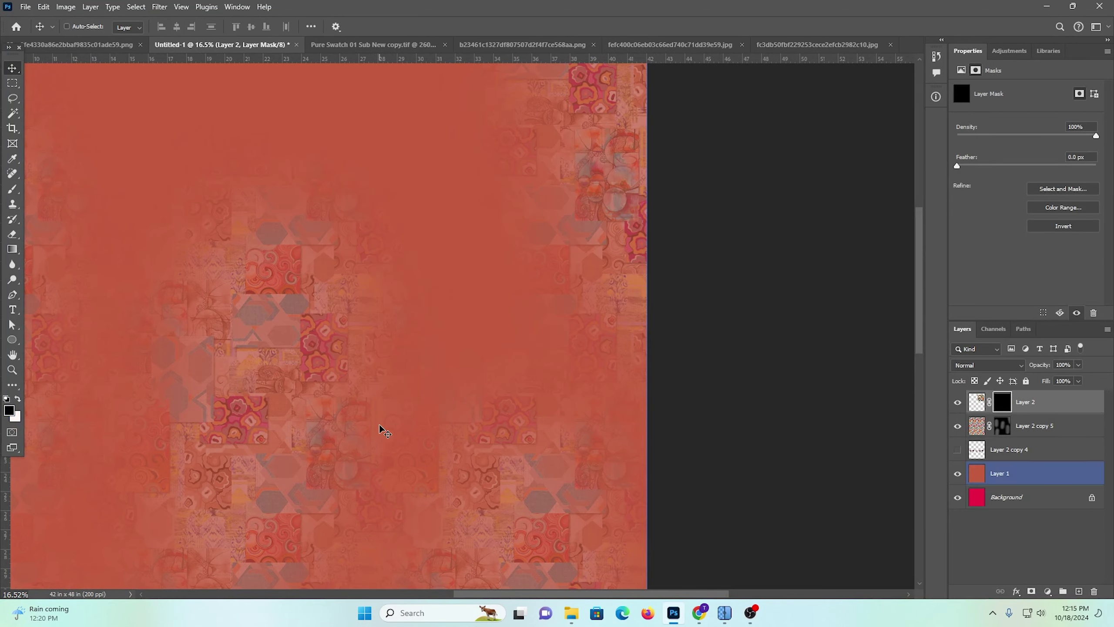
left_click(12, 189)
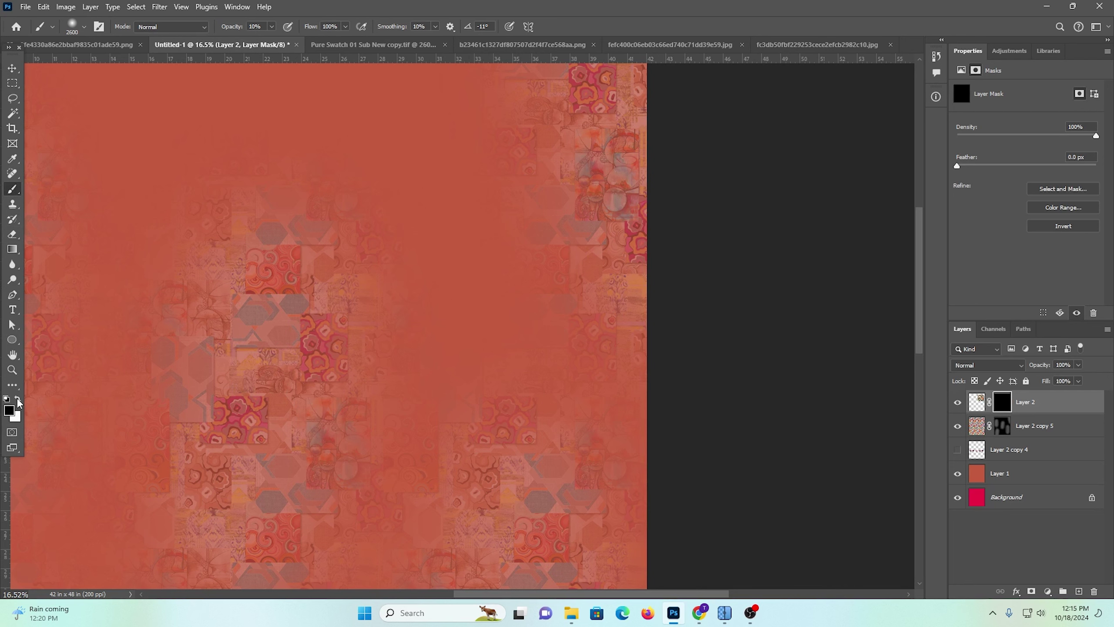
left_click(18, 400)
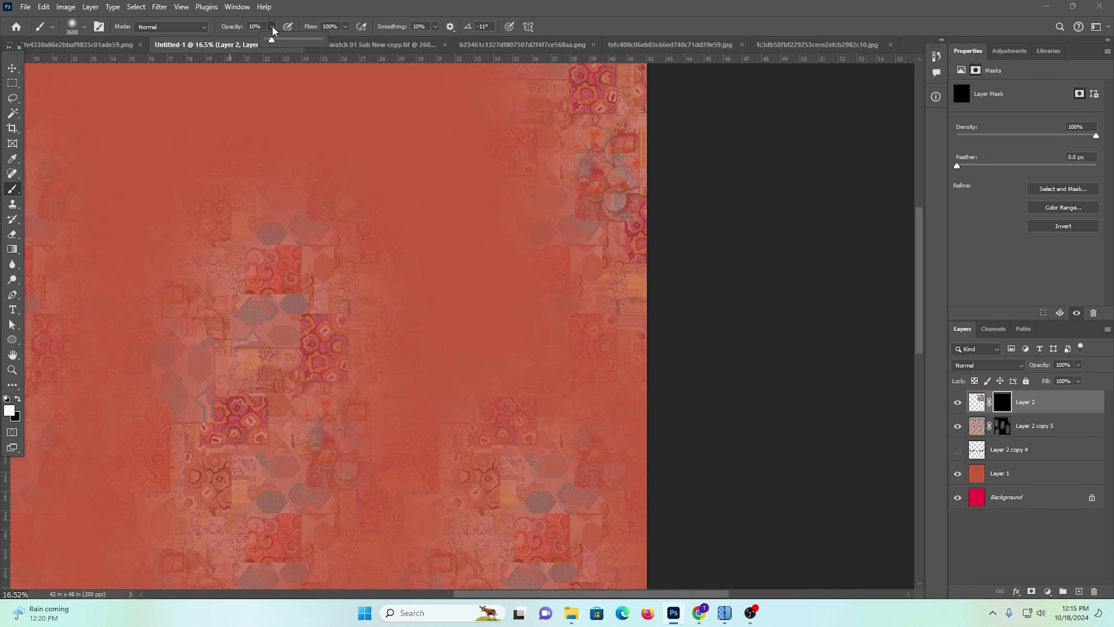
mouse_move(423, 157)
left_mouse_down()
mouse_move(488, 478)
mouse_move(482, 430)
left_mouse_up()
Fade the pattern block's lower edge by brushing black on its mask with an 1800 px soft brush at 37% opacity
scroll(486, 401, "up", 3)
scroll(467, 335, "up", 2)
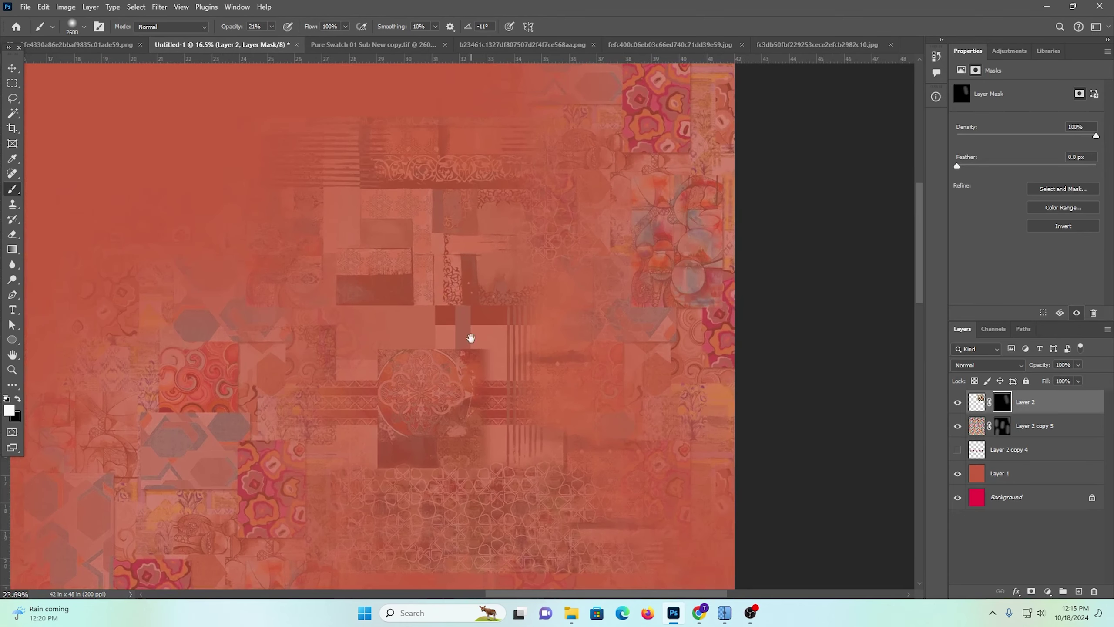
key("bracketleft")
key("bracketleft")
key("bracketleft")
key("bracketleft")
key("bracketleft")
key("bracketleft")
key("bracketleft")
key("bracketleft")
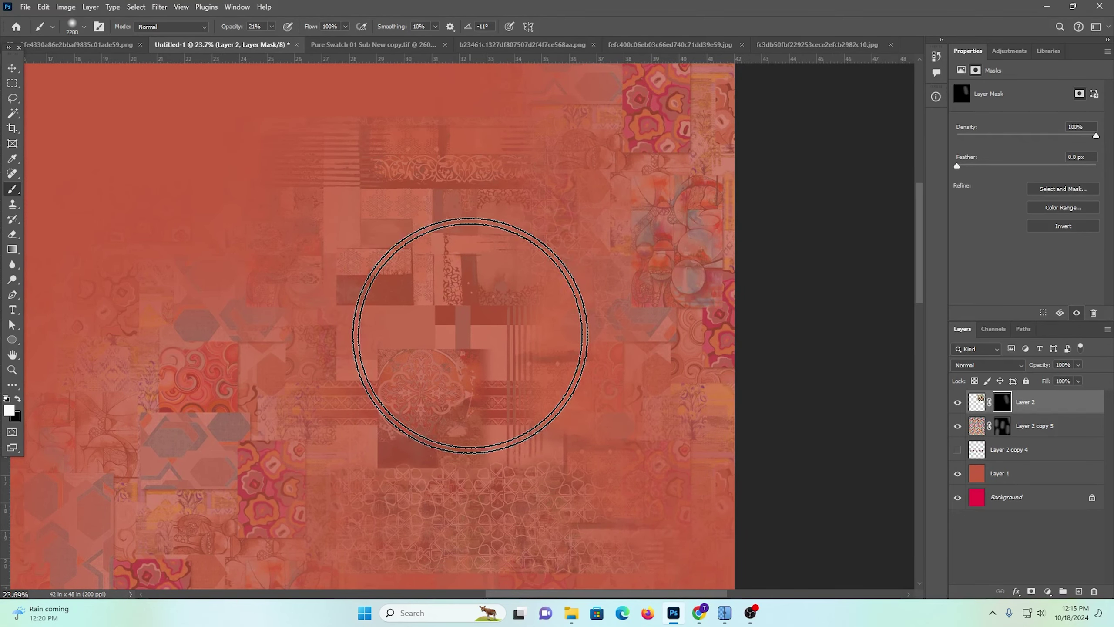
scroll(470, 328, "down", 1)
scroll(517, 439, "down", 4)
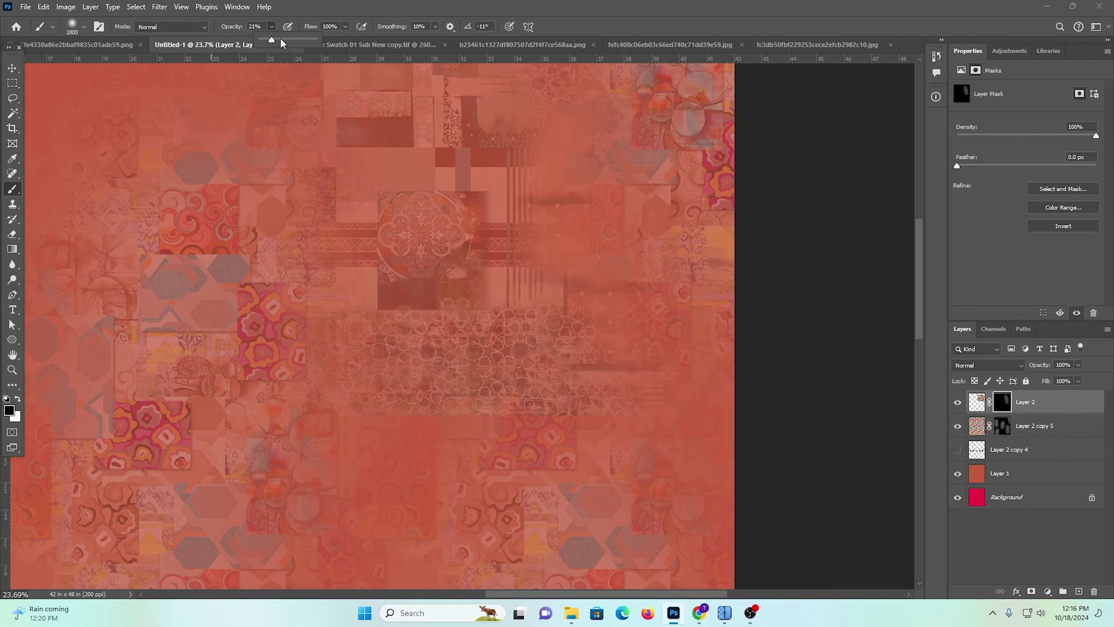
left_click(281, 40)
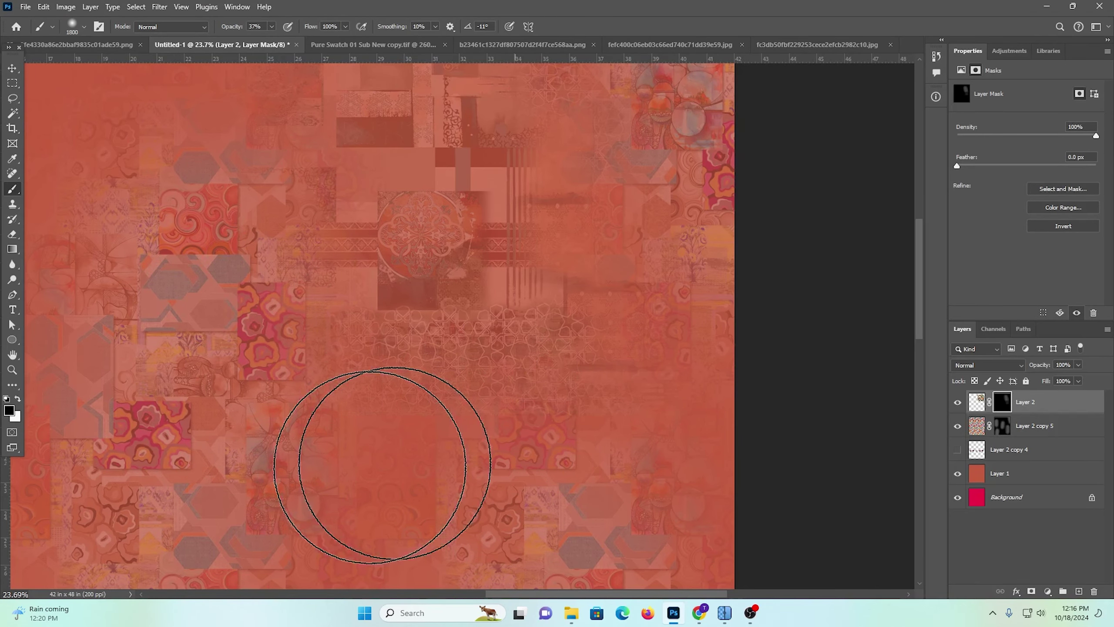
left_click_drag(588, 316, 497, 530)
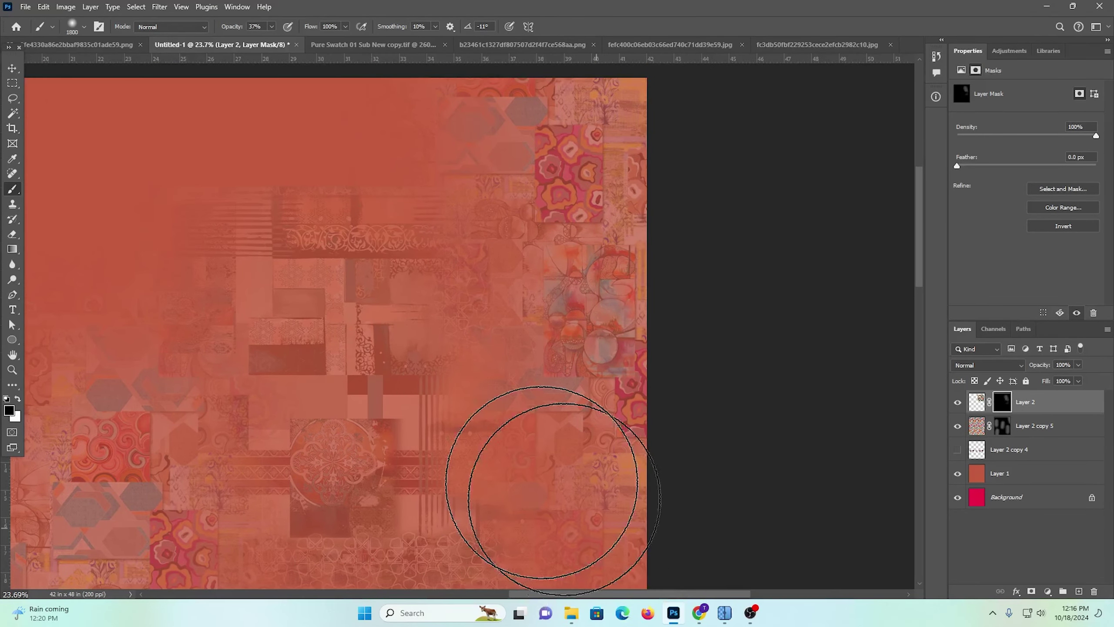
Soften the pattern block's top and remaining hard edges by brushing more black on its mask at 37% opacity
scroll(480, 297, "left", 3)
scroll(509, 368, "up", 2)
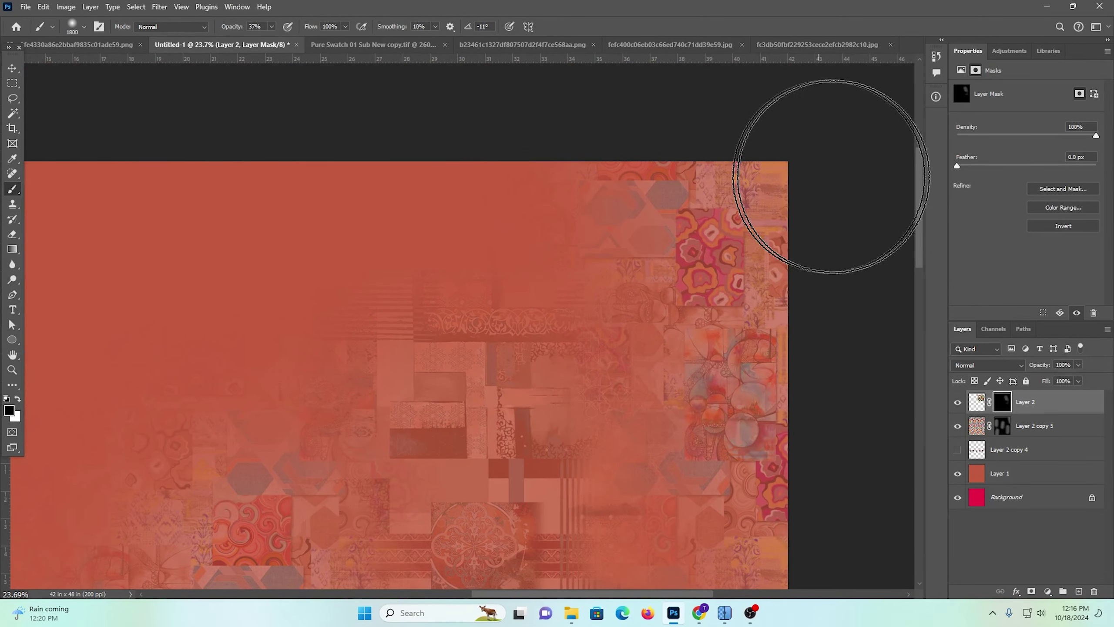
scroll(659, 261, "down", 2)
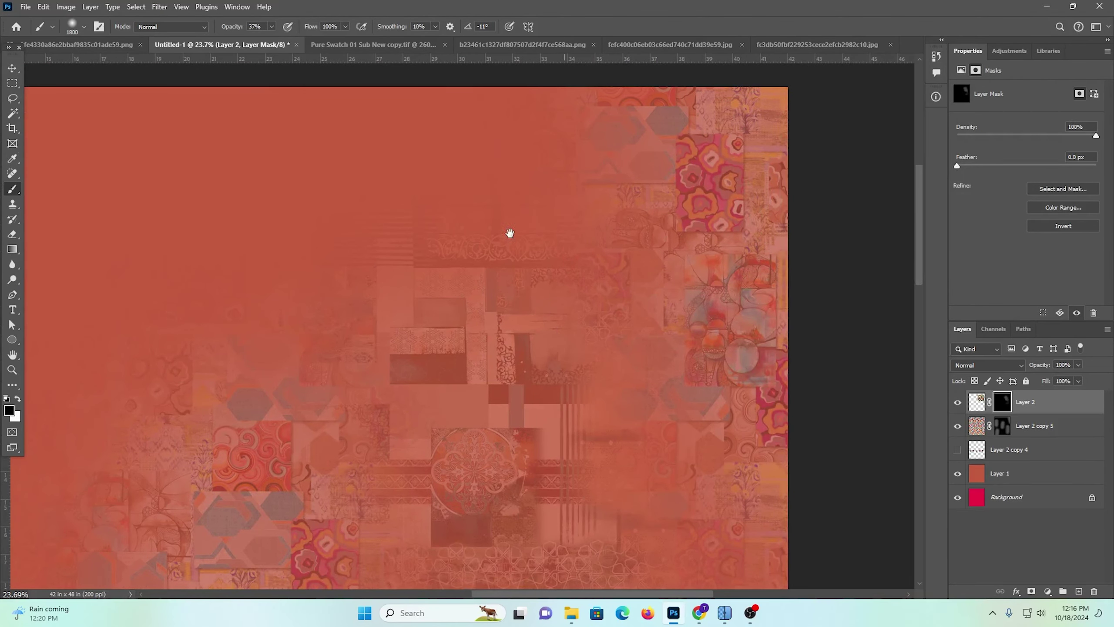
left_click_drag(510, 232, 391, 145)
left_click_drag(556, 554, 572, 370)
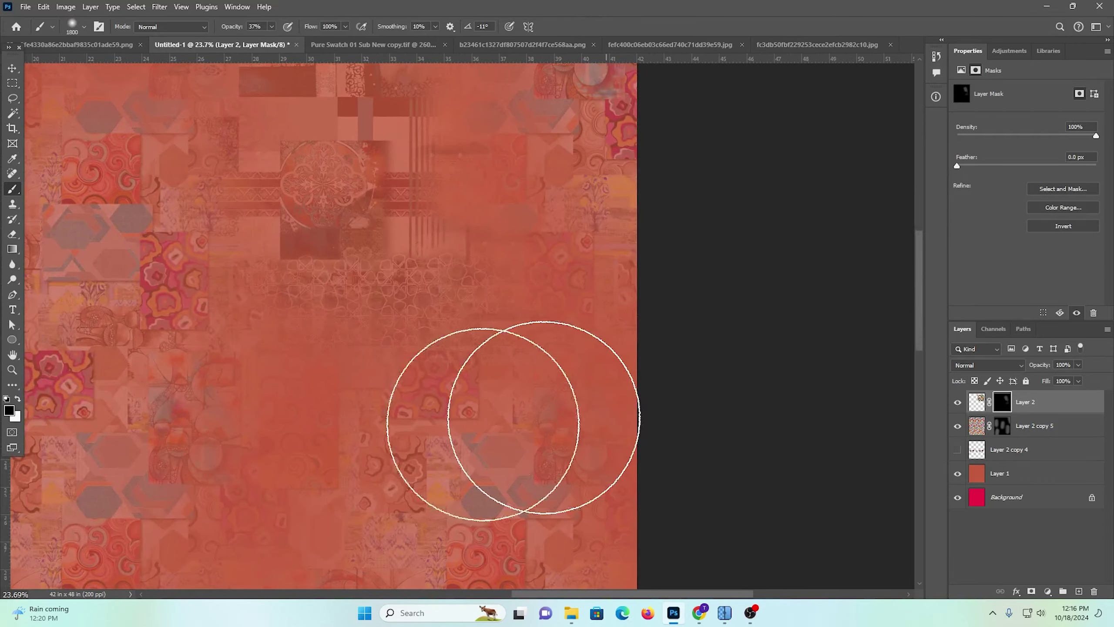
left_click_drag(394, 399, 501, 518)
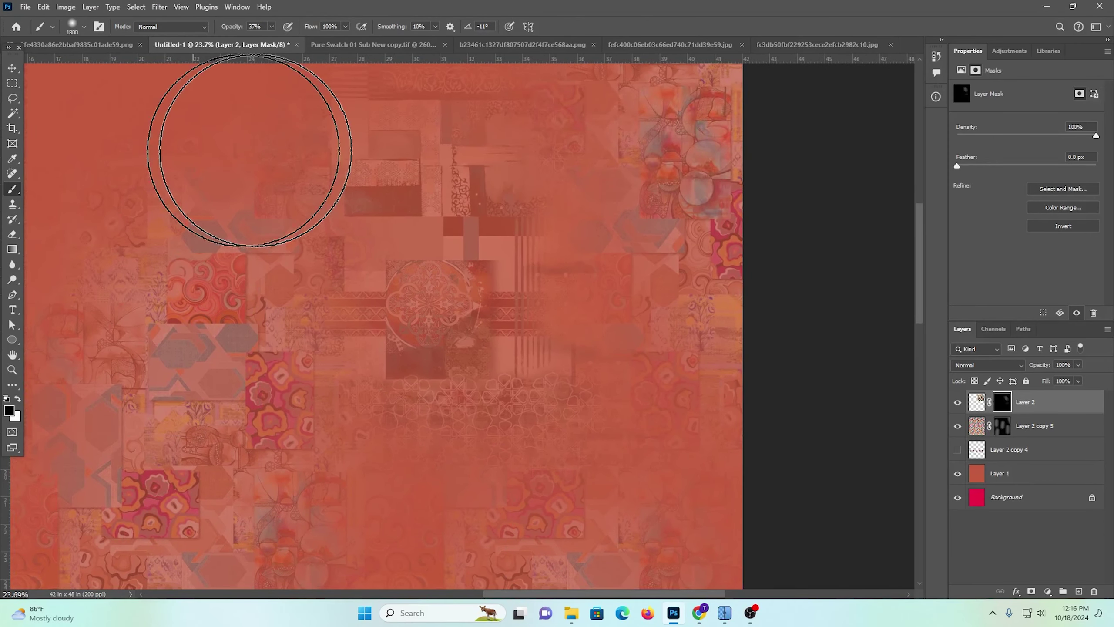
left_click_drag(369, 391, 263, 355)
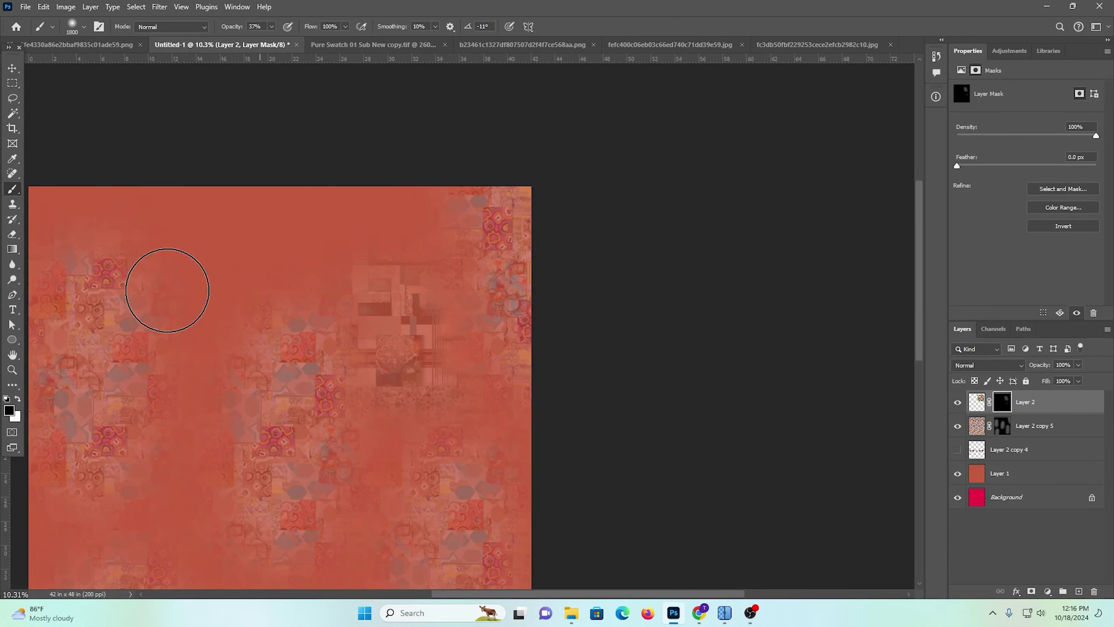
Duplicate the masked pattern layer and place the copy in the canvas's left half, at X 4.99 in and Y 19.17 in
left_click(9, 68)
scroll(422, 299, "down", 3)
left_click_drag(403, 260, 448, 329)
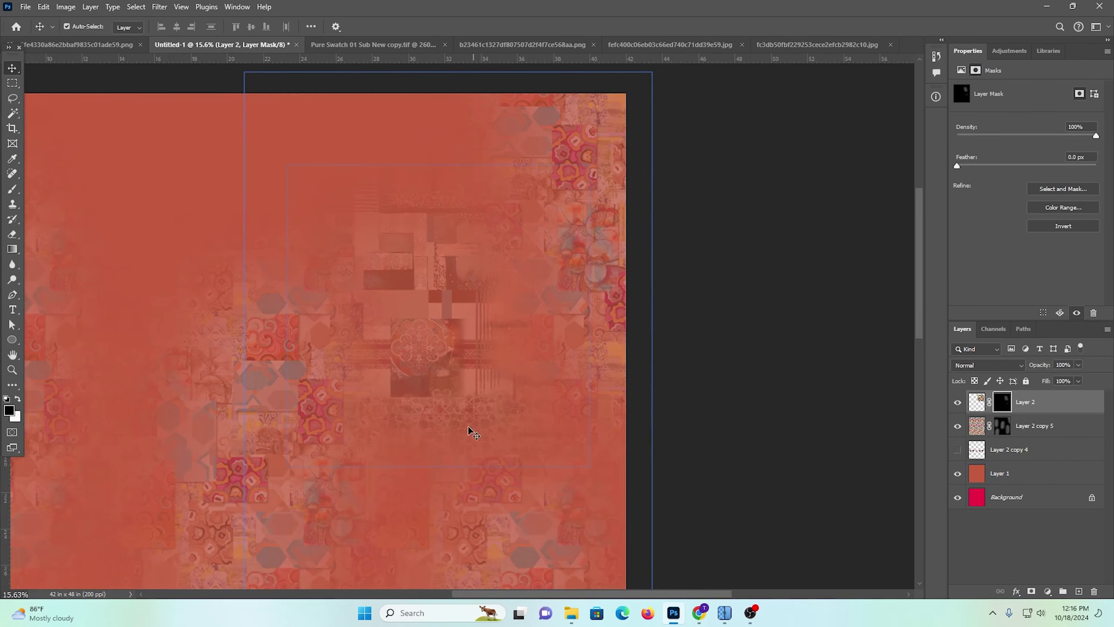
left_click_drag(483, 401, 457, 388)
left_click_drag(476, 436, 573, 251)
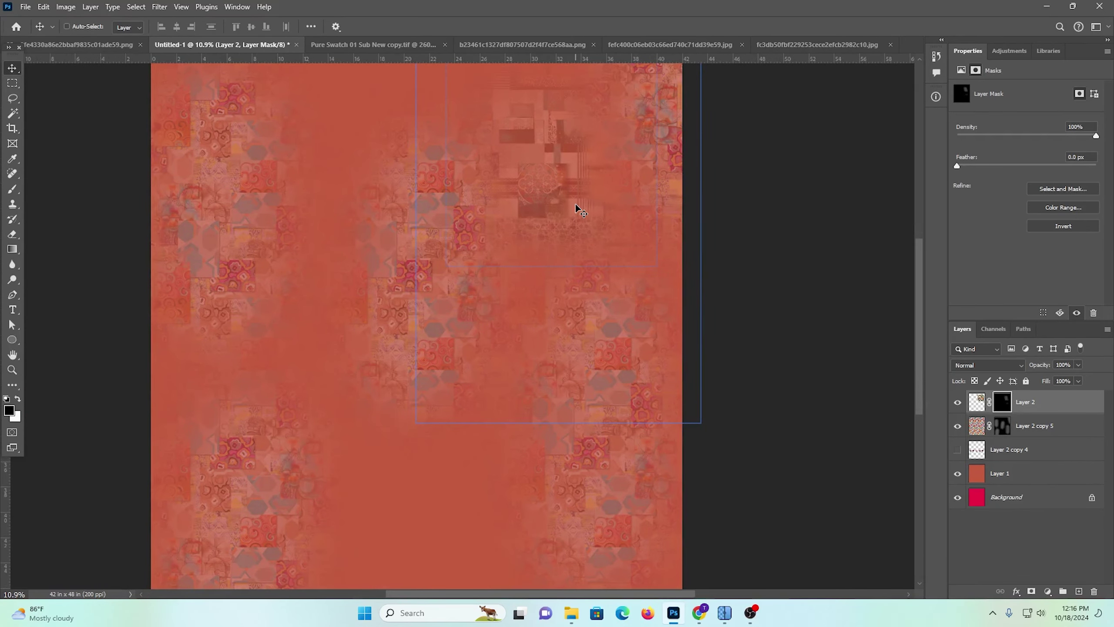
left_click(976, 402)
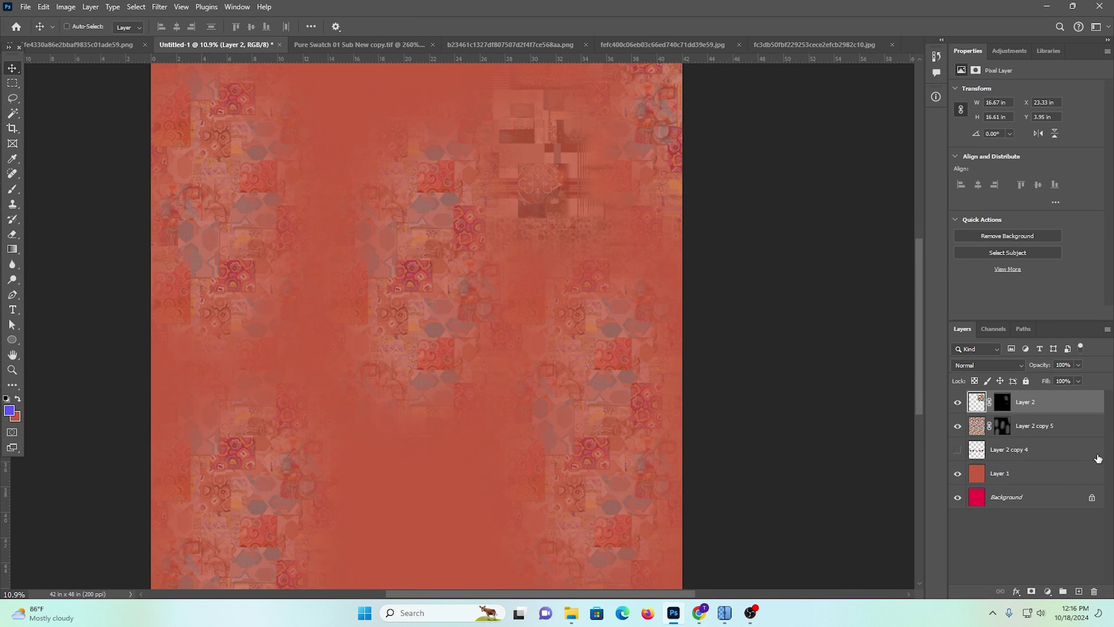
left_click_drag(523, 221, 401, 376)
left_click_drag(412, 414, 364, 454)
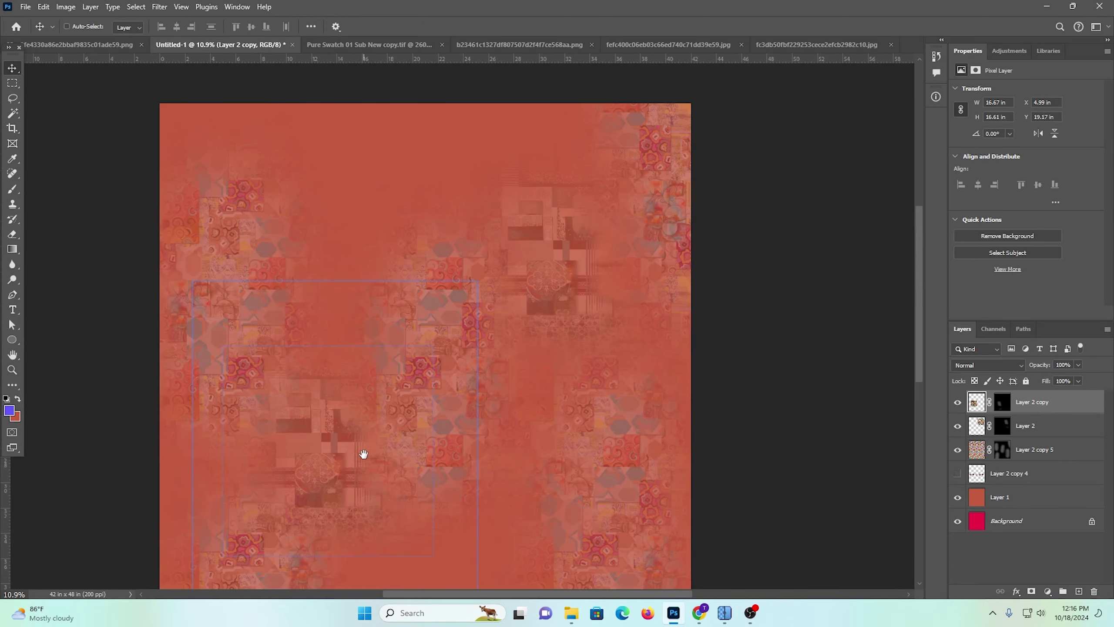
Duplicate the masked pattern block again and place the copy at the canvas's upper edge, at X 8.65 in and Y -2.7 in
left_click_drag(357, 379, 379, 236)
scroll(379, 236, "down", 3)
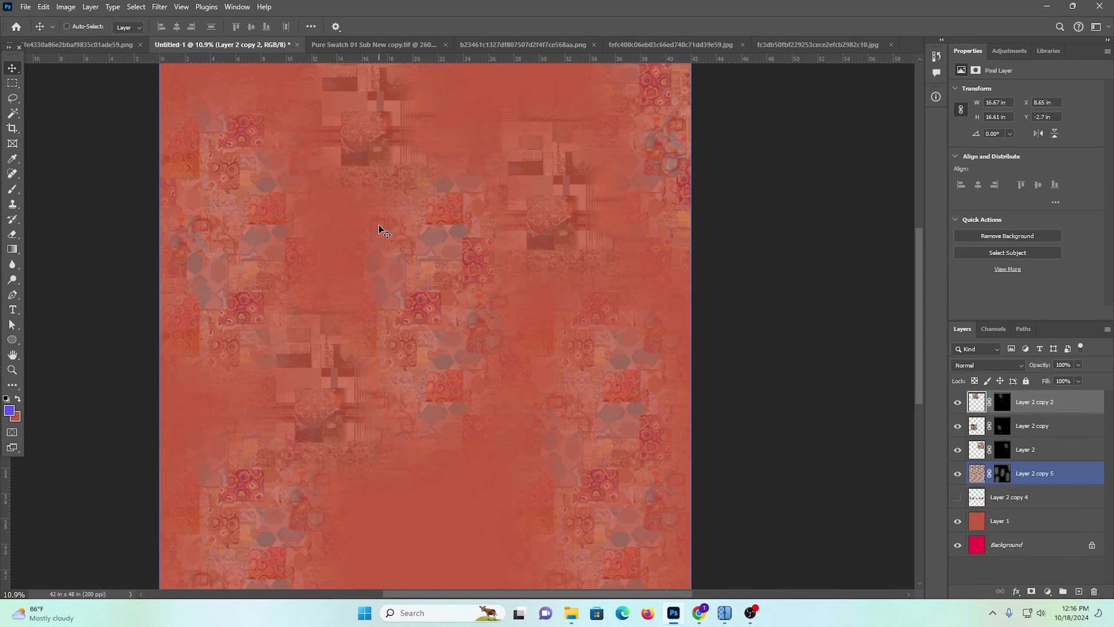
scroll(377, 227, "down", 2)
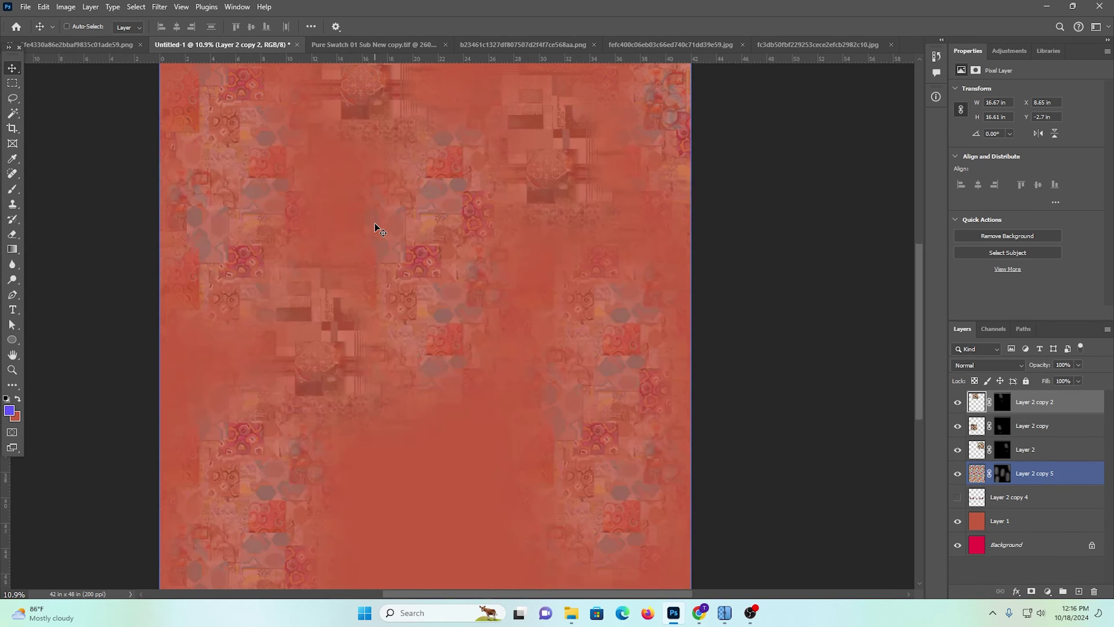
Try another copy of the pattern block in the empty area near the canvas's lower edge, and delete it
scroll(415, 237, "down", 3)
left_click_drag(411, 142, 471, 440)
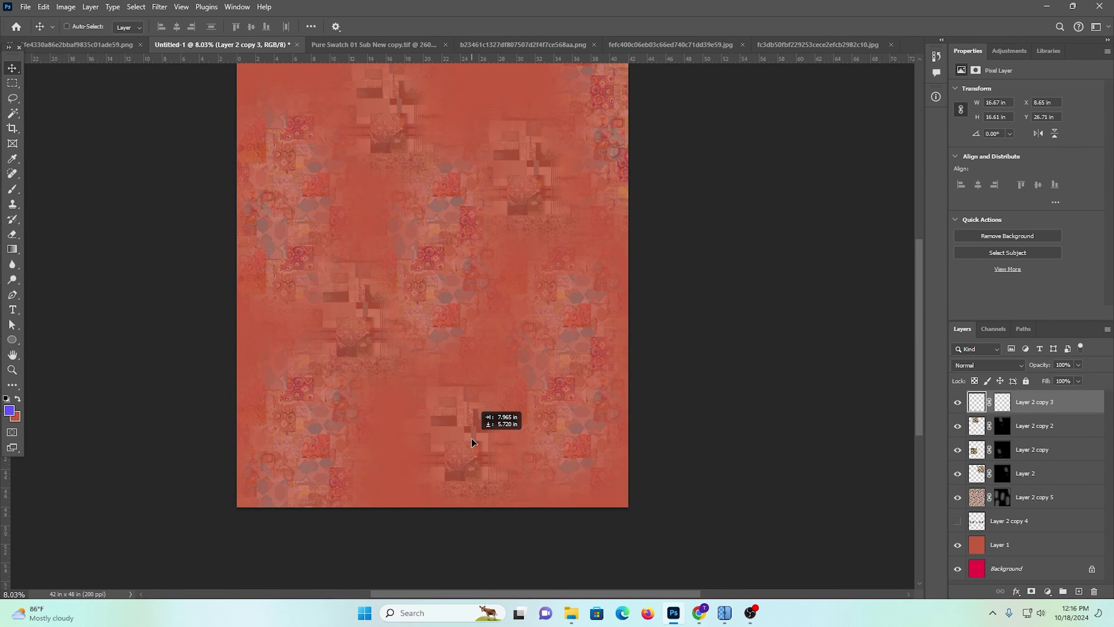
scroll(515, 314, "up", 1)
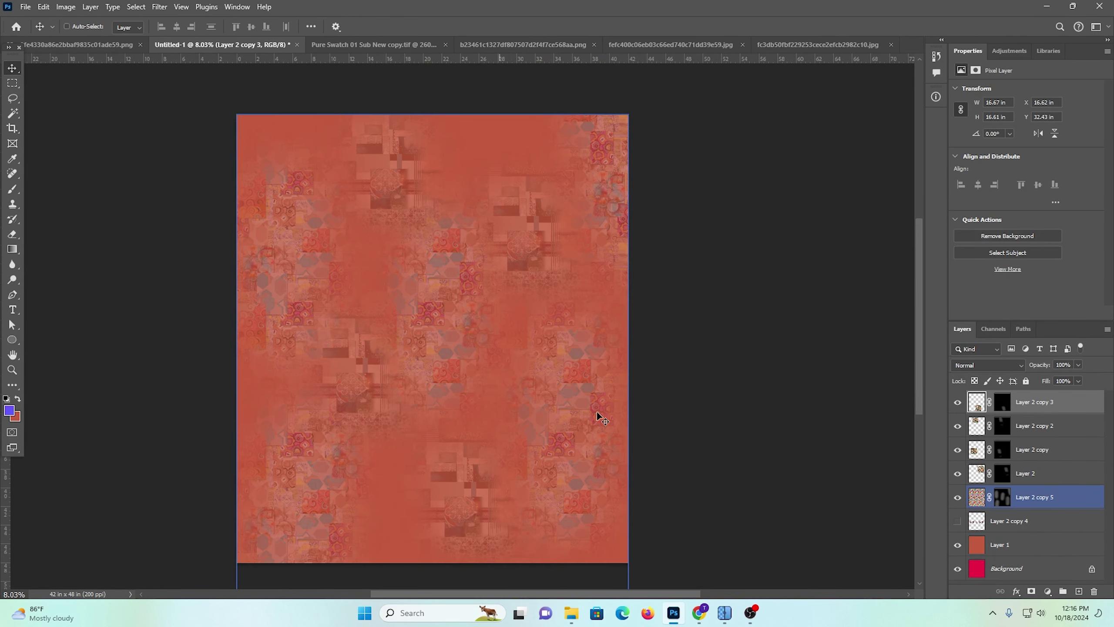
key("Delete")
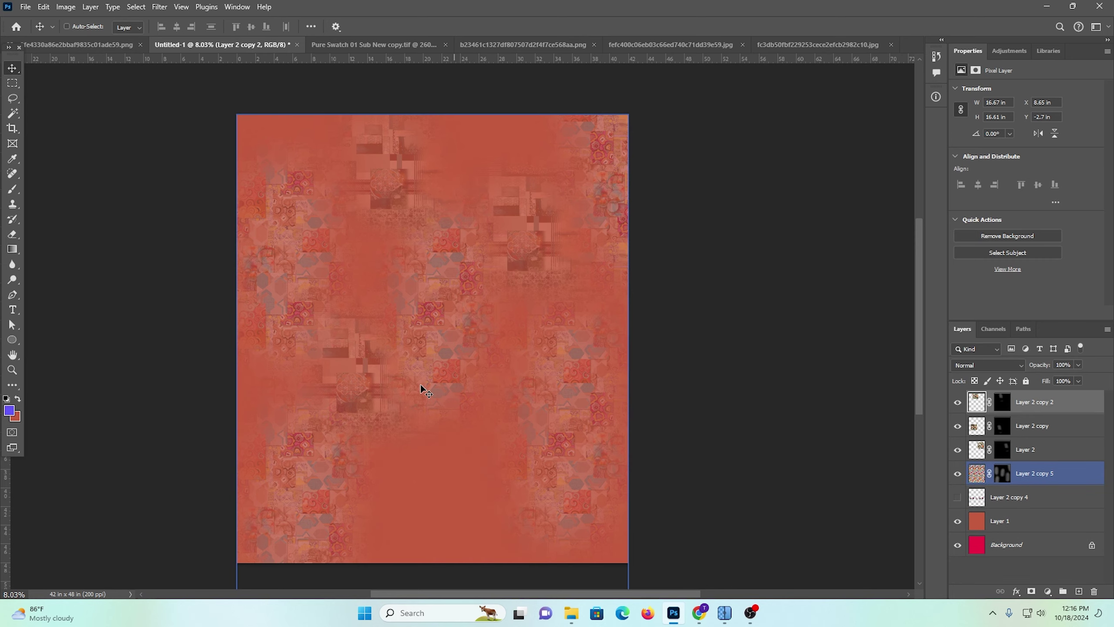
Select the layer mask of the tiled patchwork layer, Layer 2 copy 5, and hide and show the layer to compare
scroll(430, 423, "up", 5)
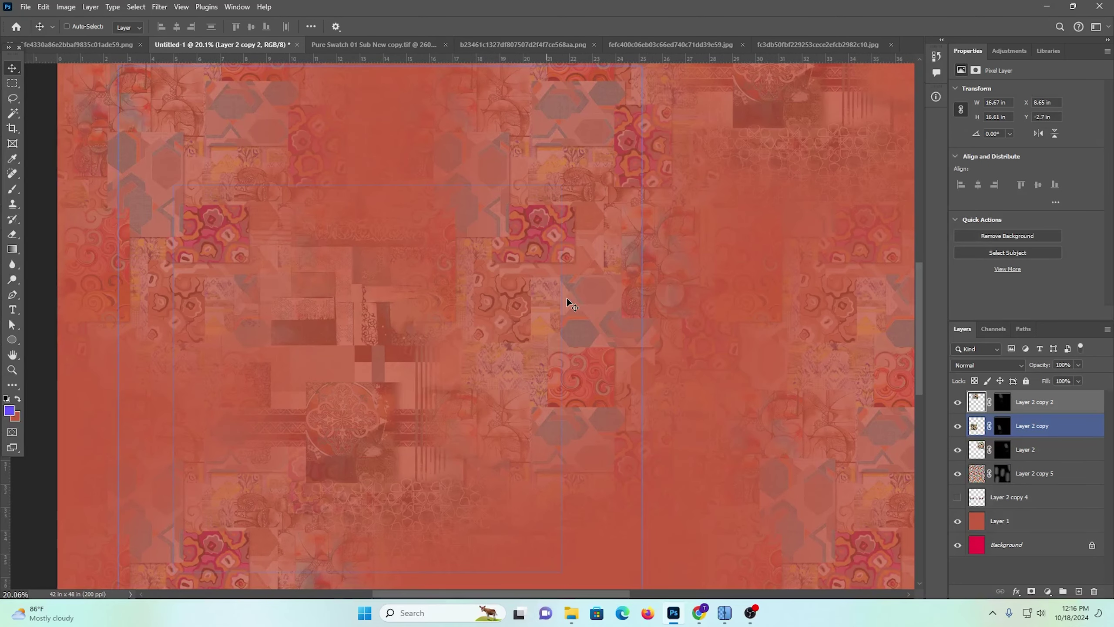
left_click(346, 349, "ctrl")
left_click(1005, 479)
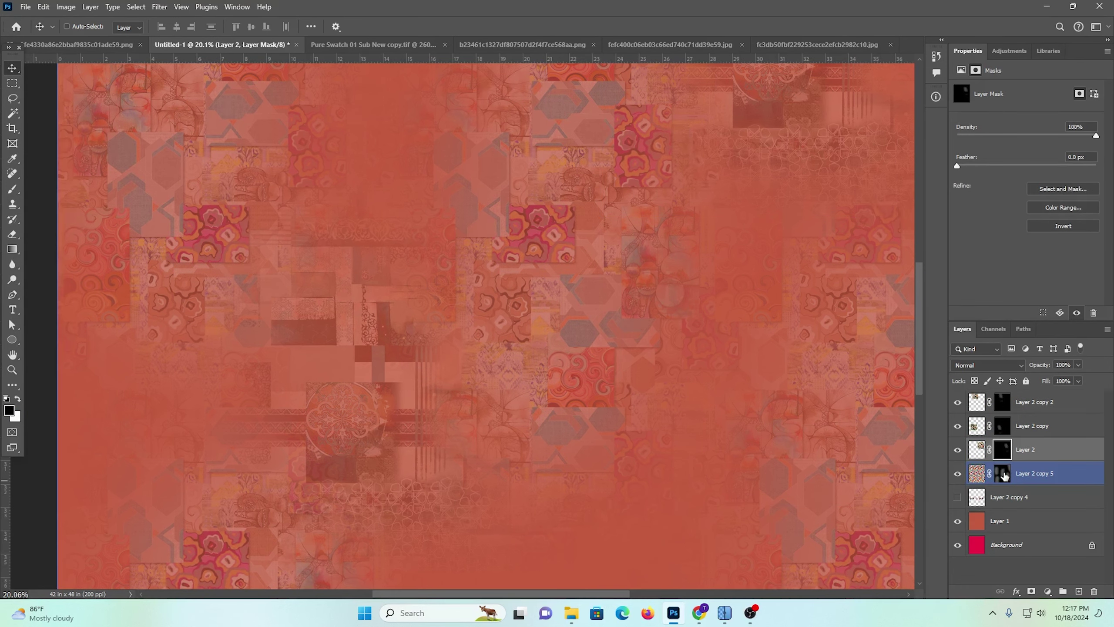
left_click(957, 474)
left_click(958, 474)
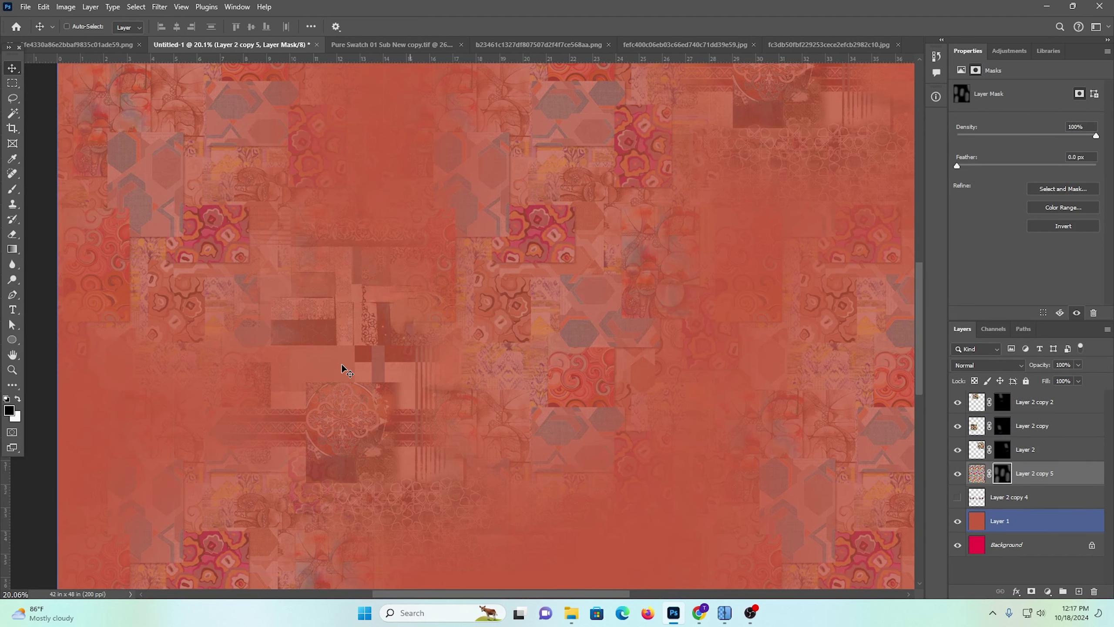
Examine how the patchwork and the pattern blocks blend into the background across the whole canvas
left_click(17, 189)
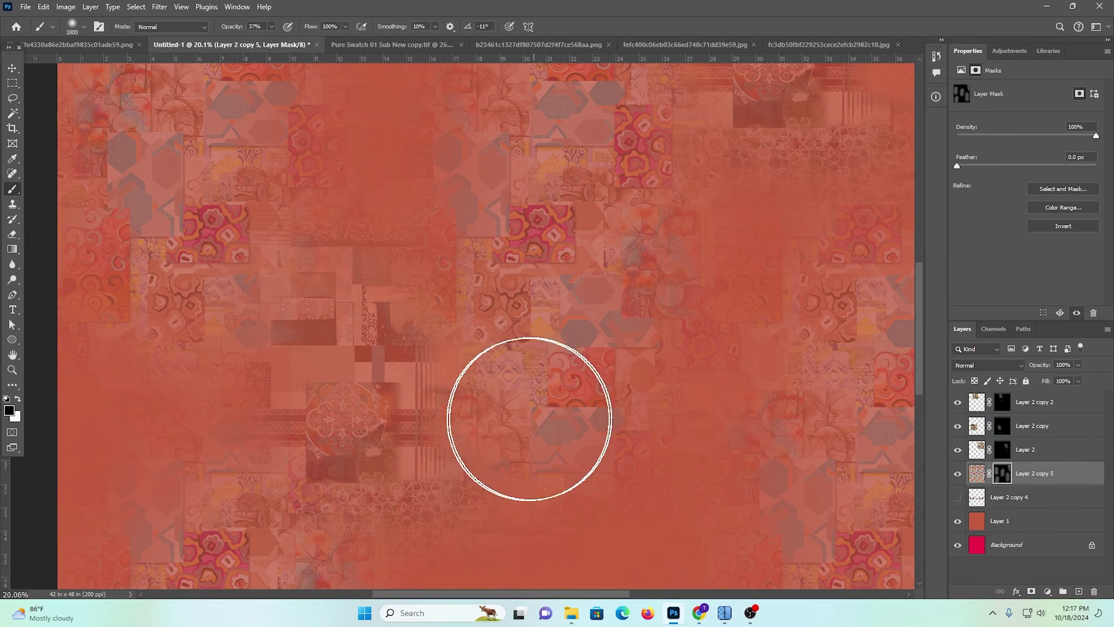
scroll(530, 423, "down", 2)
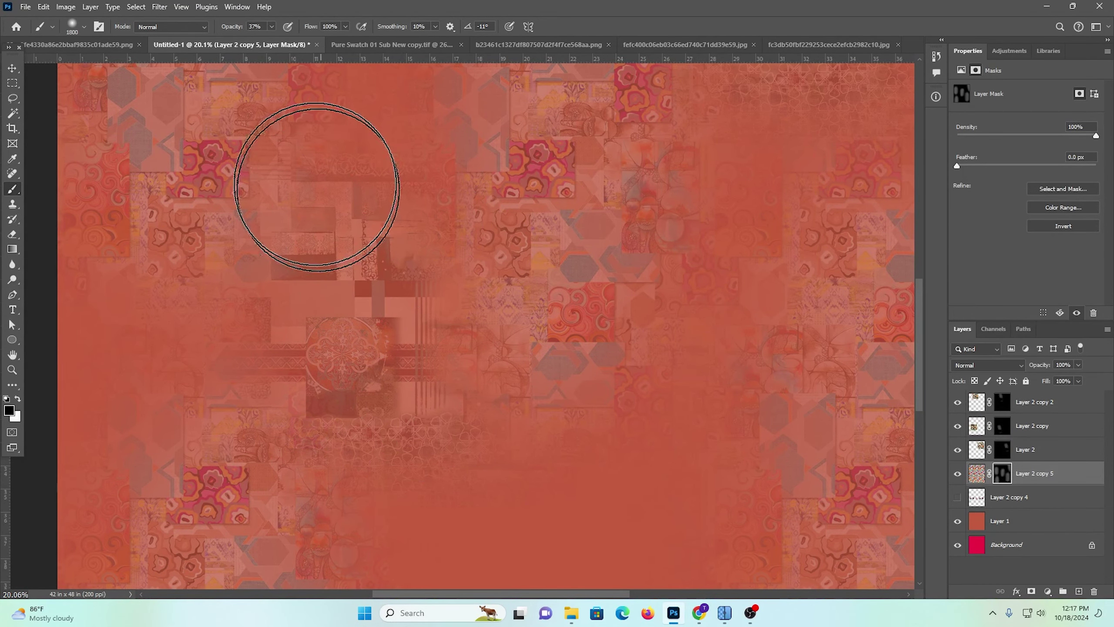
scroll(368, 406, "up", 5)
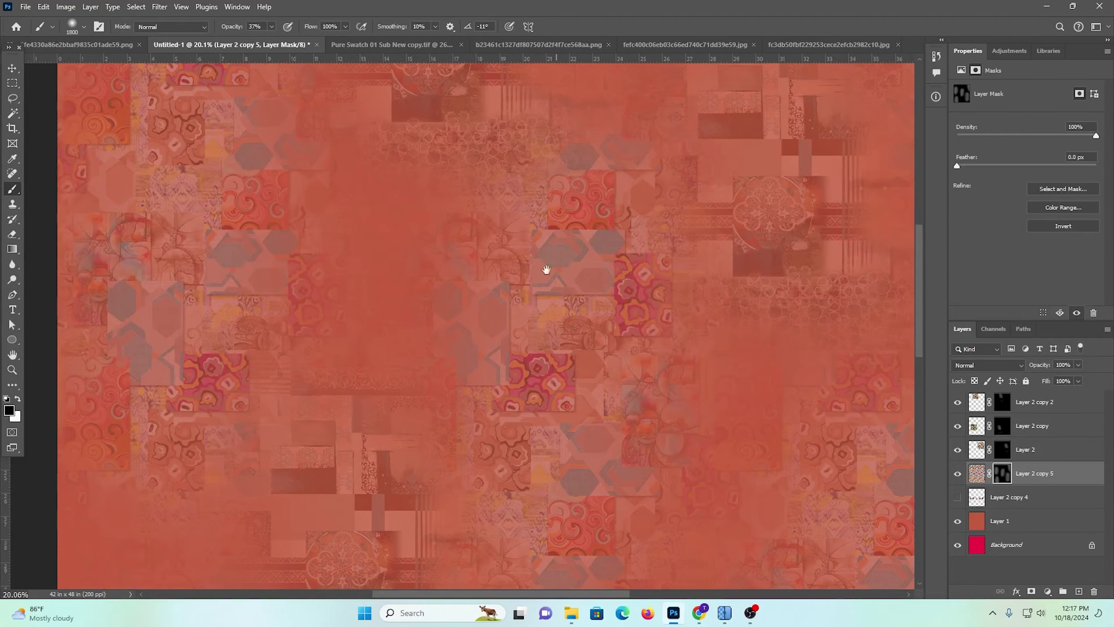
left_click_drag(545, 268, 392, 483)
left_click_drag(686, 481, 517, 368)
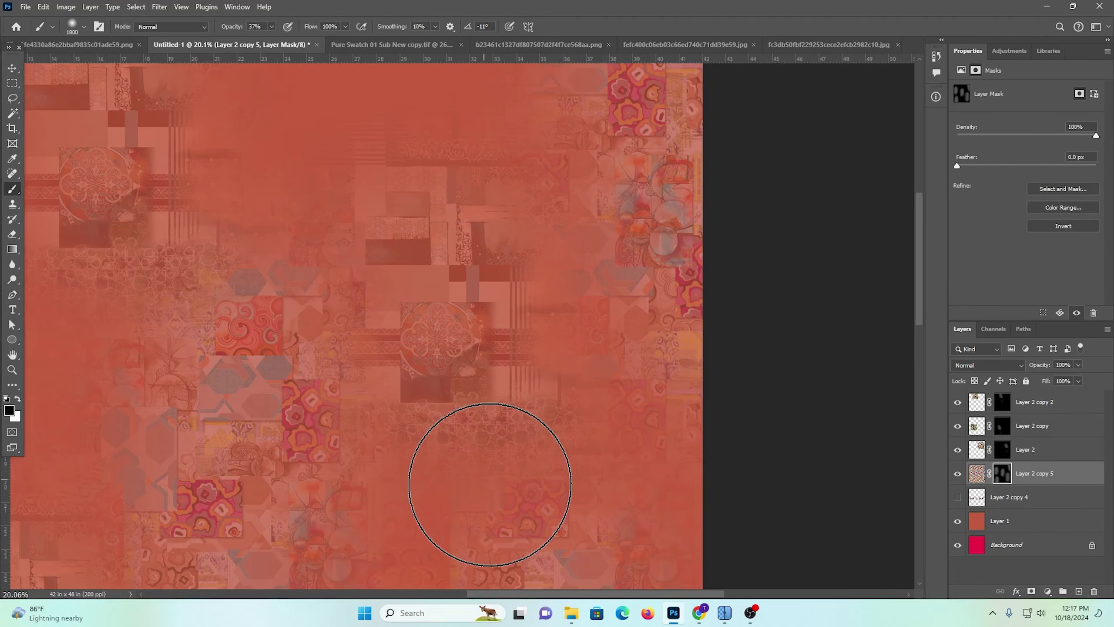
left_click_drag(487, 485, 493, 156)
left_click_drag(247, 455, 567, 289)
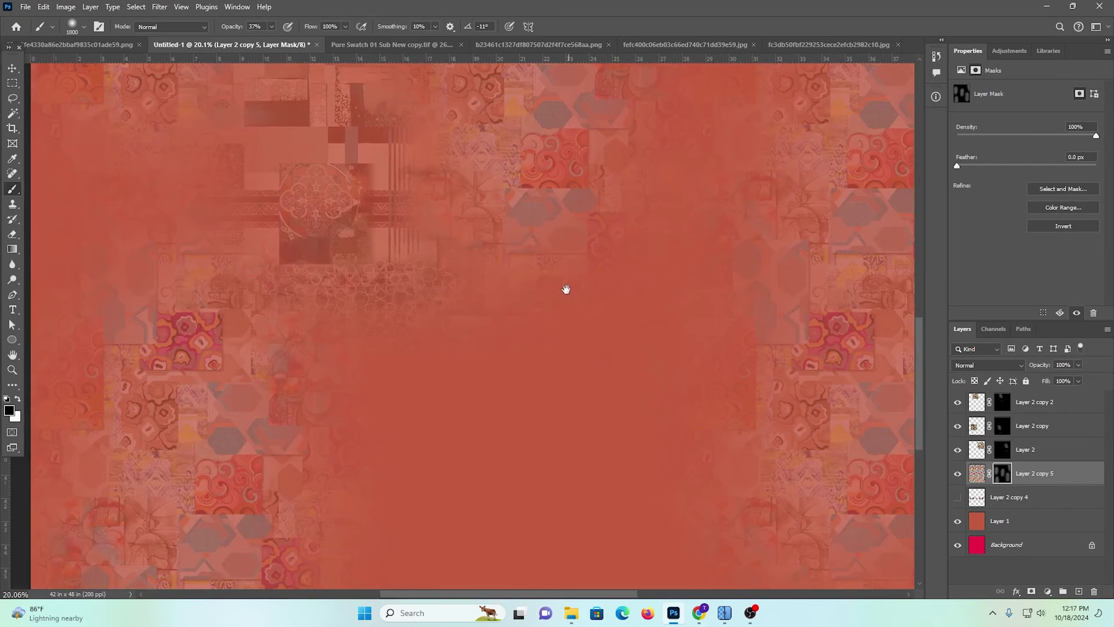
scroll(438, 378, "down", 5)
key("ctrl+0")
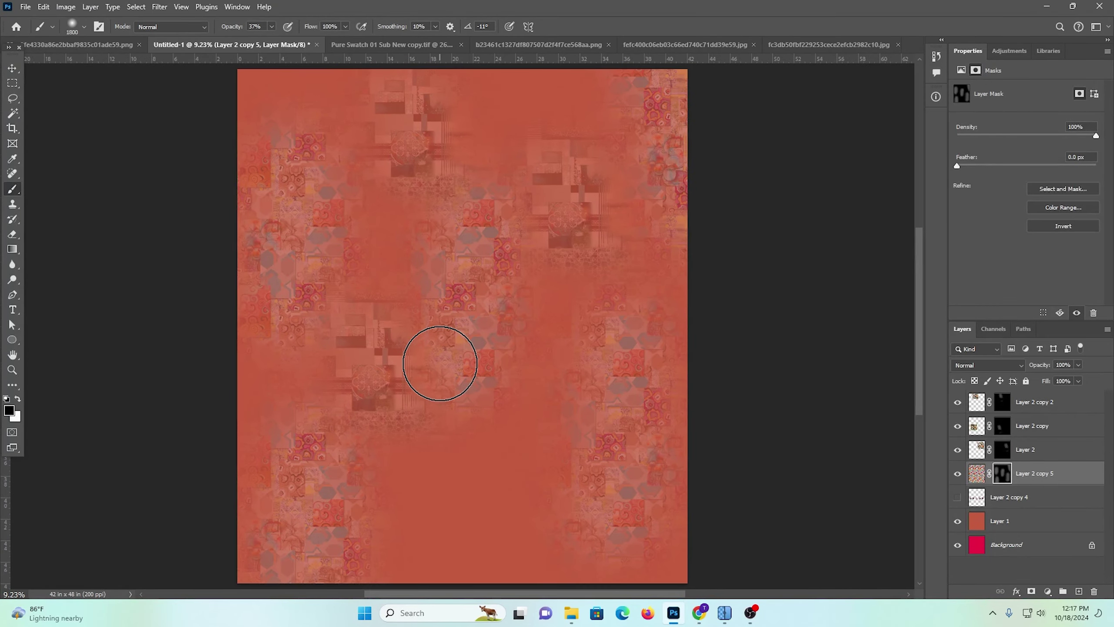
Lower the opacity of the patchwork layer, Layer 2 copy 5, to 73%
left_click(12, 68)
scroll(458, 343, "up", 3)
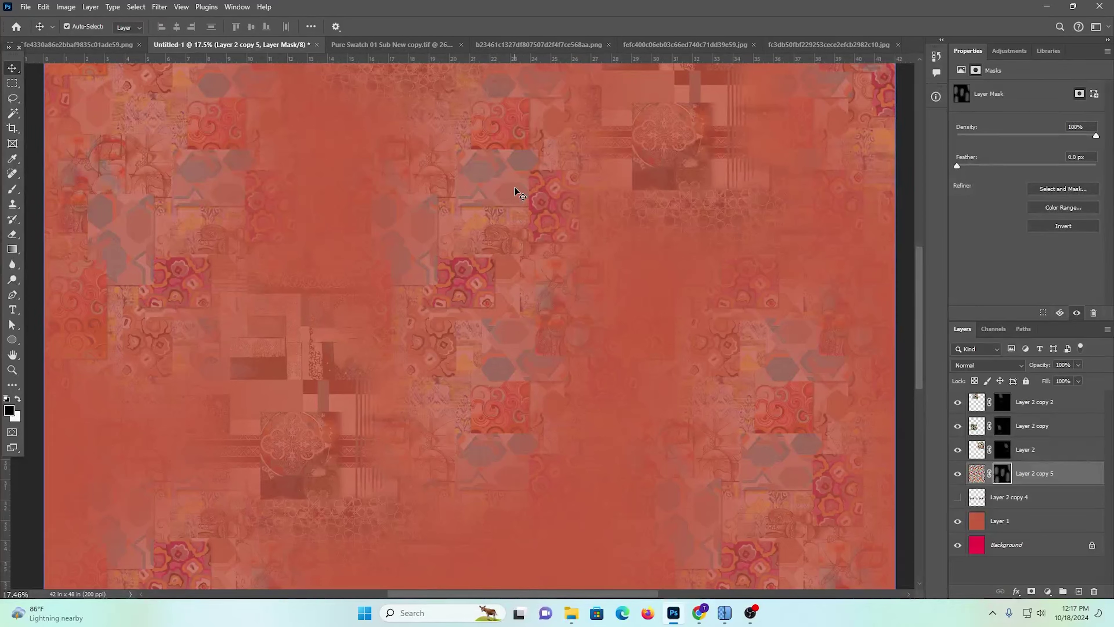
key("ctrl")
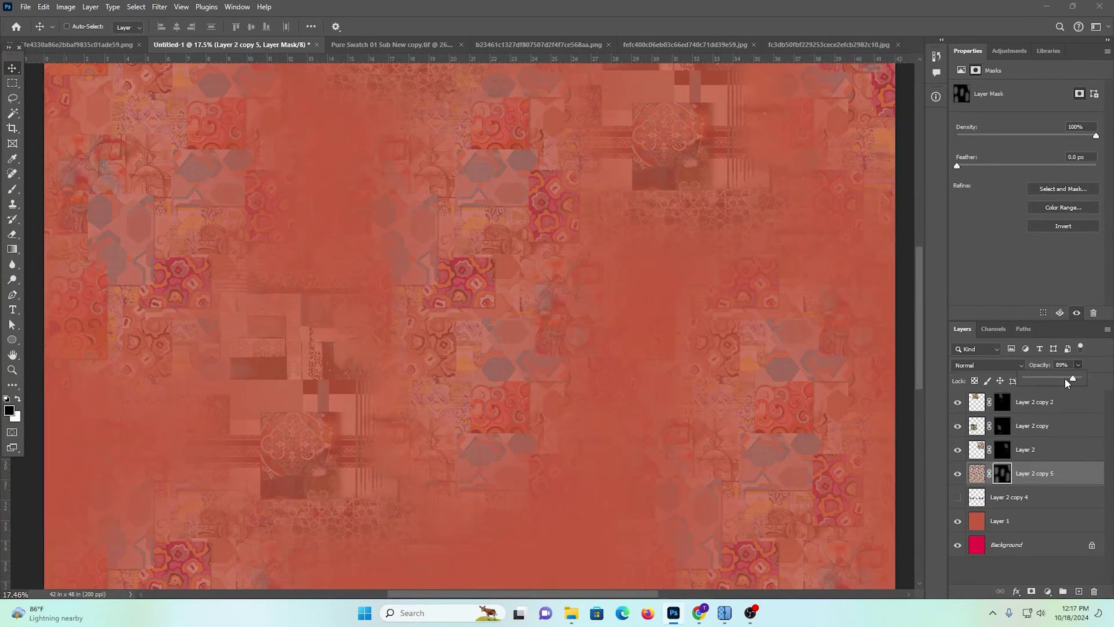
left_click(1065, 379)
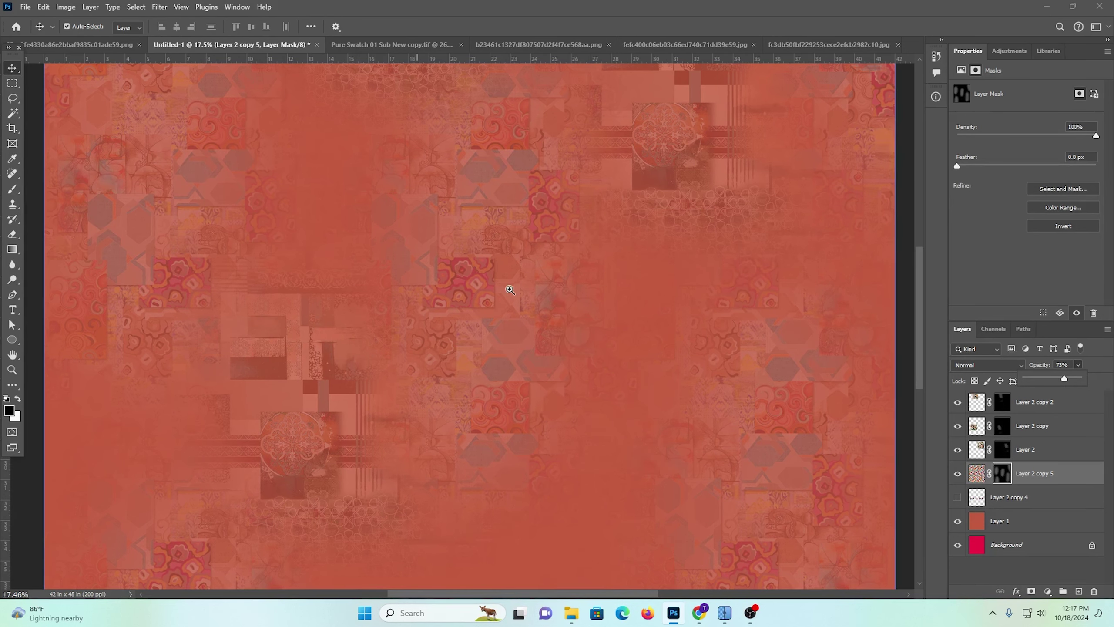
mouse_move(509, 290)
left_mouse_down()
mouse_move(468, 256)
mouse_move(491, 297)
left_mouse_up()
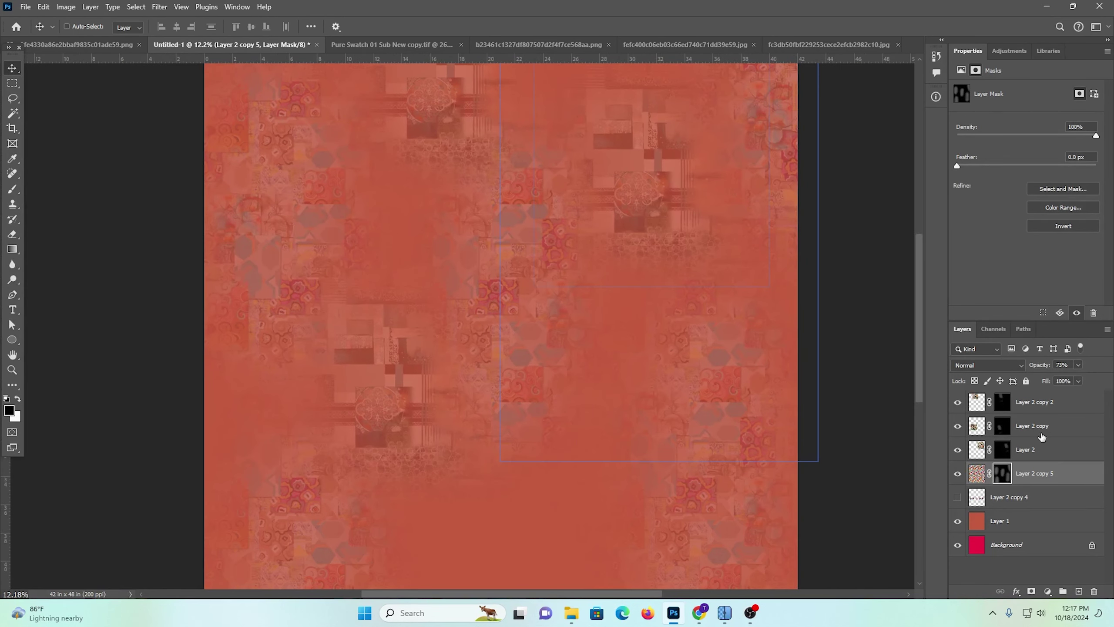
Set the blend mode of the patchwork layer, Layer 2 copy 5, to Luminosity
left_click(978, 365)
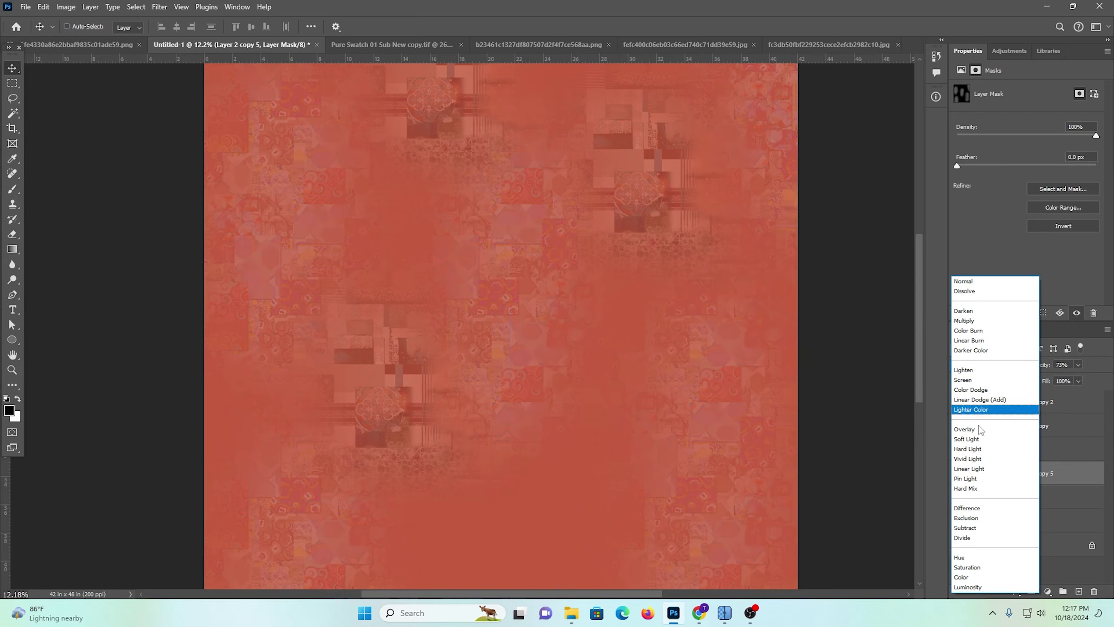
left_click(974, 588)
left_click_drag(507, 213, 517, 254)
Preview other blend modes on the patchwork layer, including Hue, Difference, Linear Light and Lighten, and settle on Luminosity
left_click(989, 365)
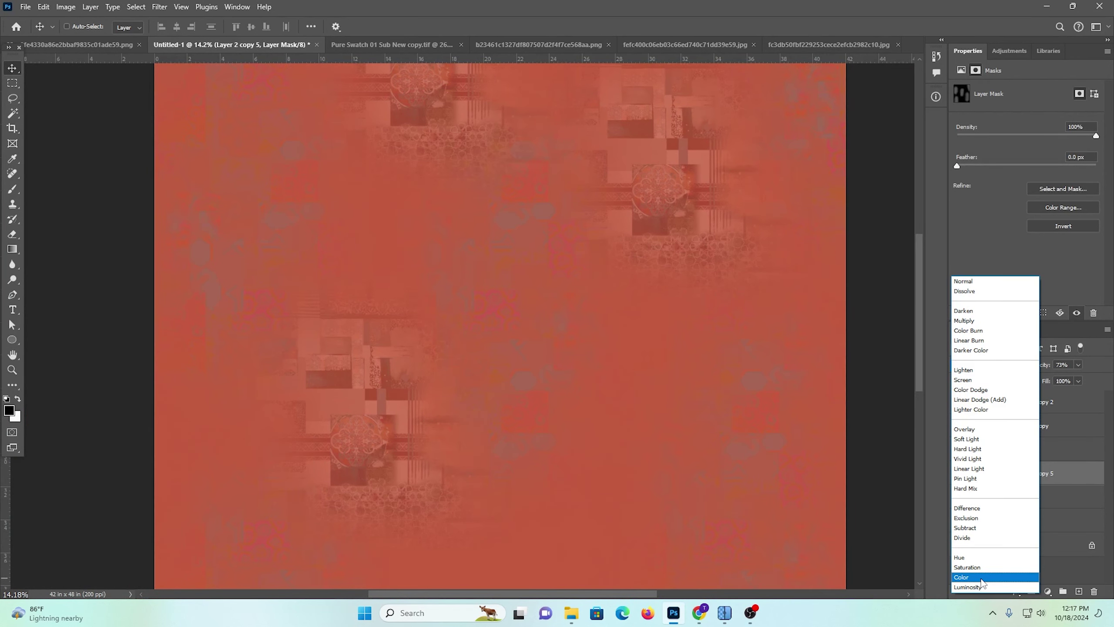
key("Up")
key("Up")
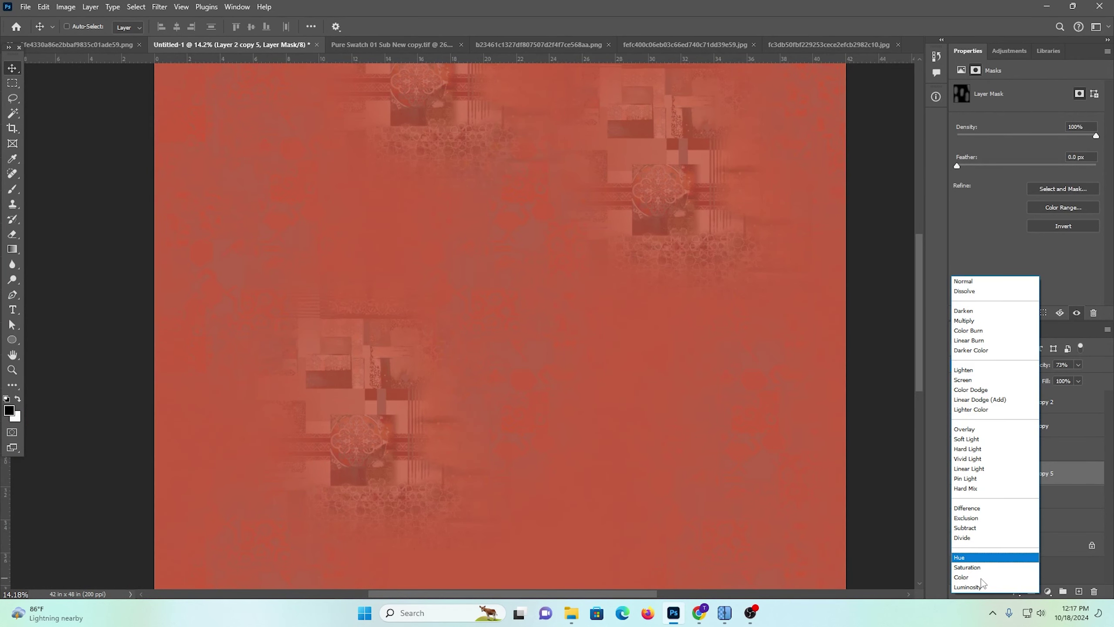
key("Up")
key("Up")
key("Up")
key("Up")
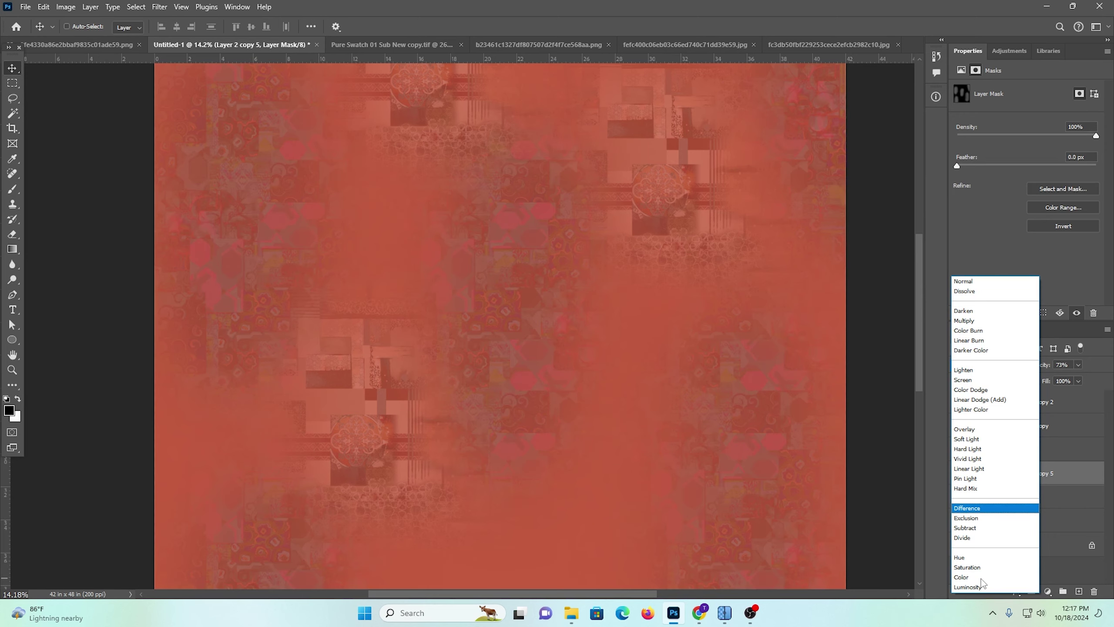
key("Up")
key("Up")
key("Up")
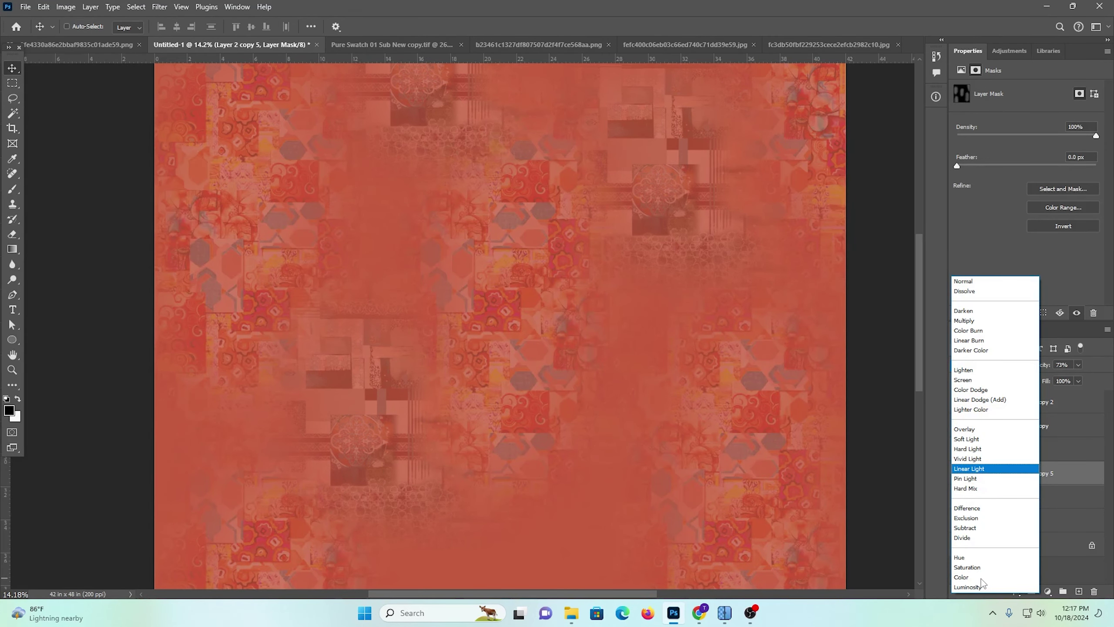
key("Down")
key("Up")
key("Up")
key("Up")
key("Up")
key("Up")
key("Up")
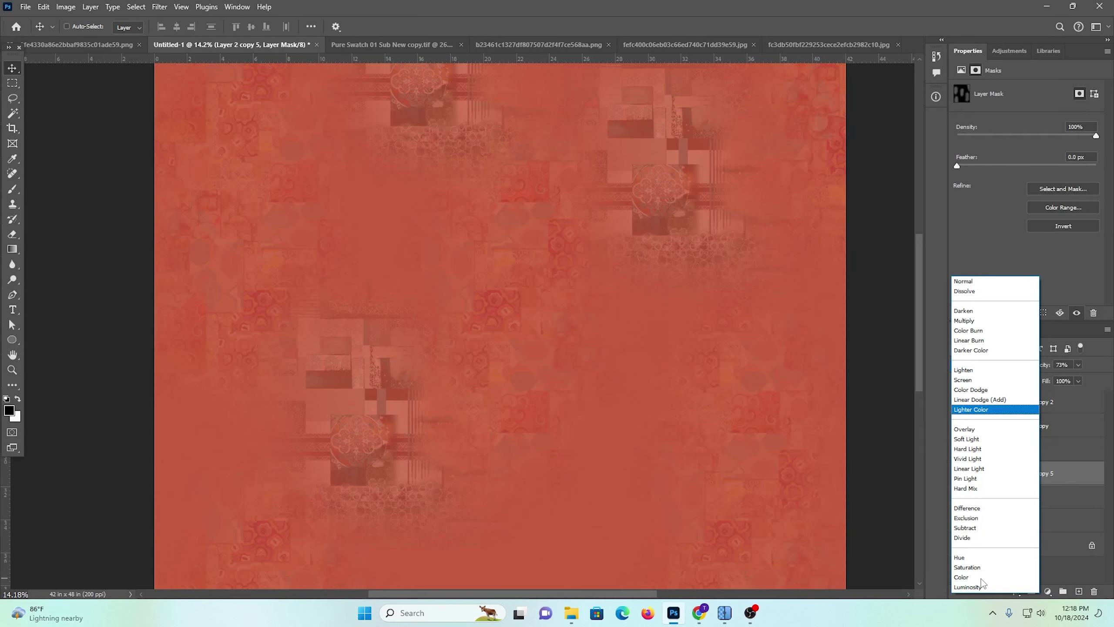
key("Up")
key("Up")
key("Up")
key("Up")
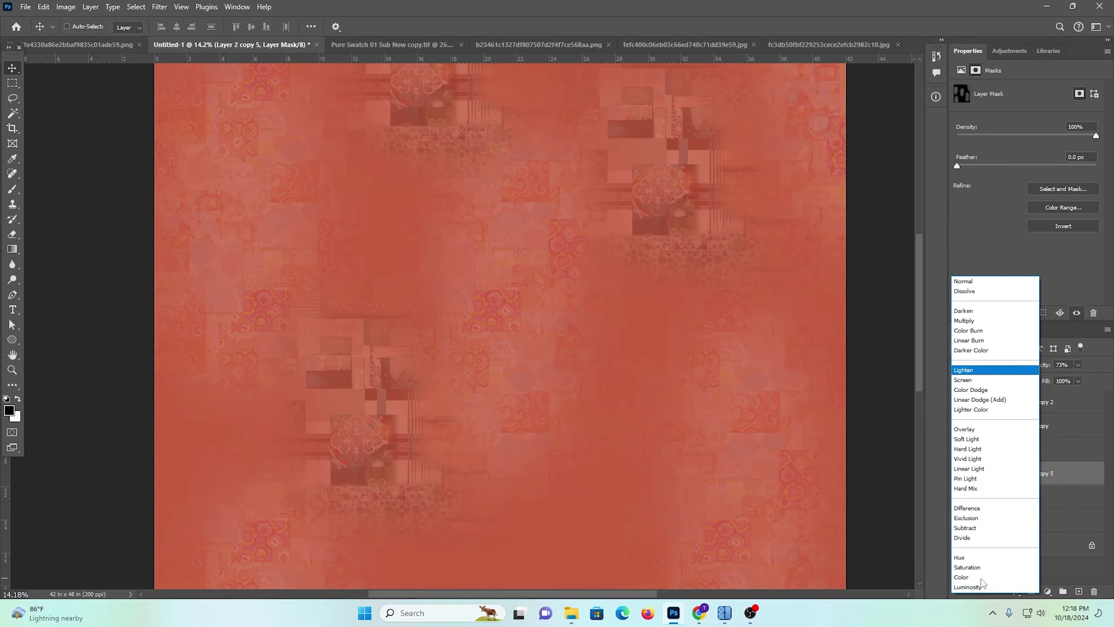
key("Up")
key("Up")
key("Up")
key("Up")
key("Up")
key("Up")
key("Up")
key("Up")
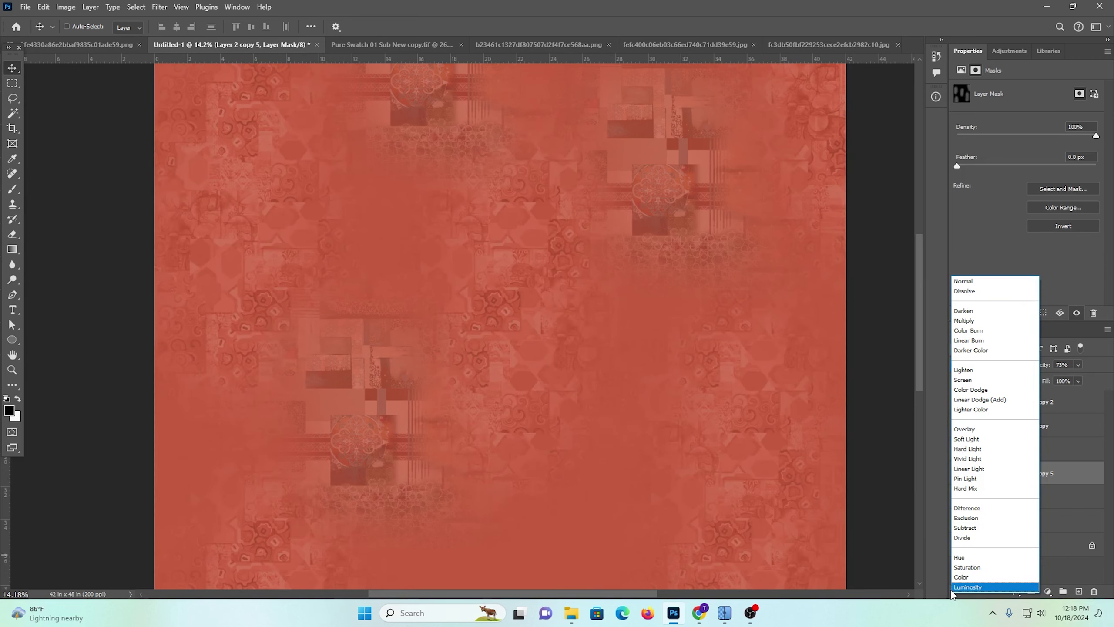
left_click(966, 587)
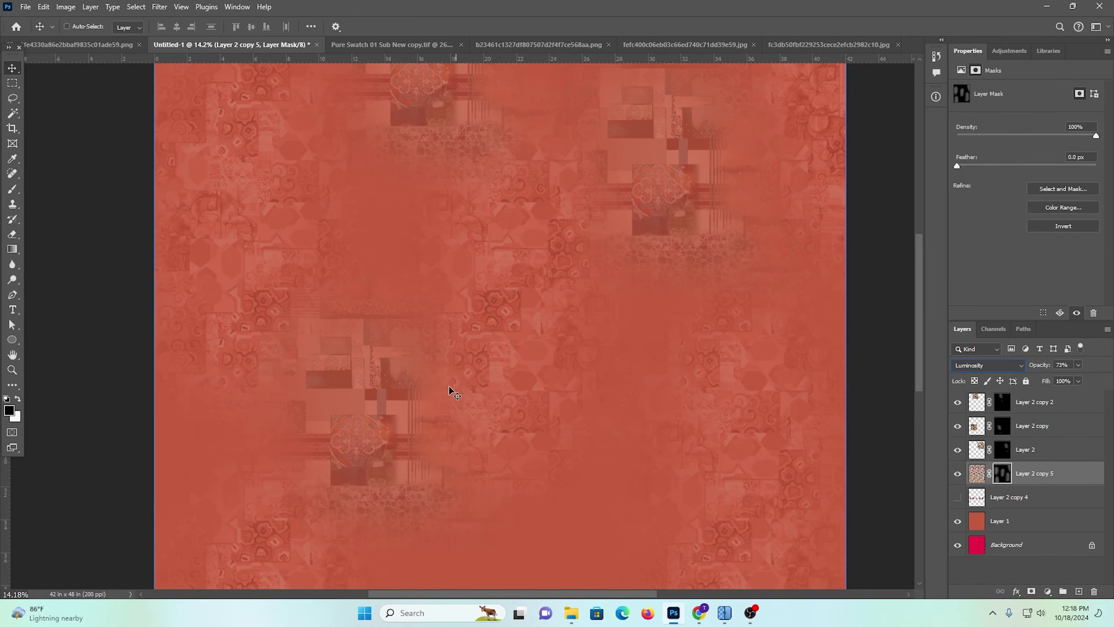
scroll(575, 375, "down", 5)
scroll(569, 351, "up", 4)
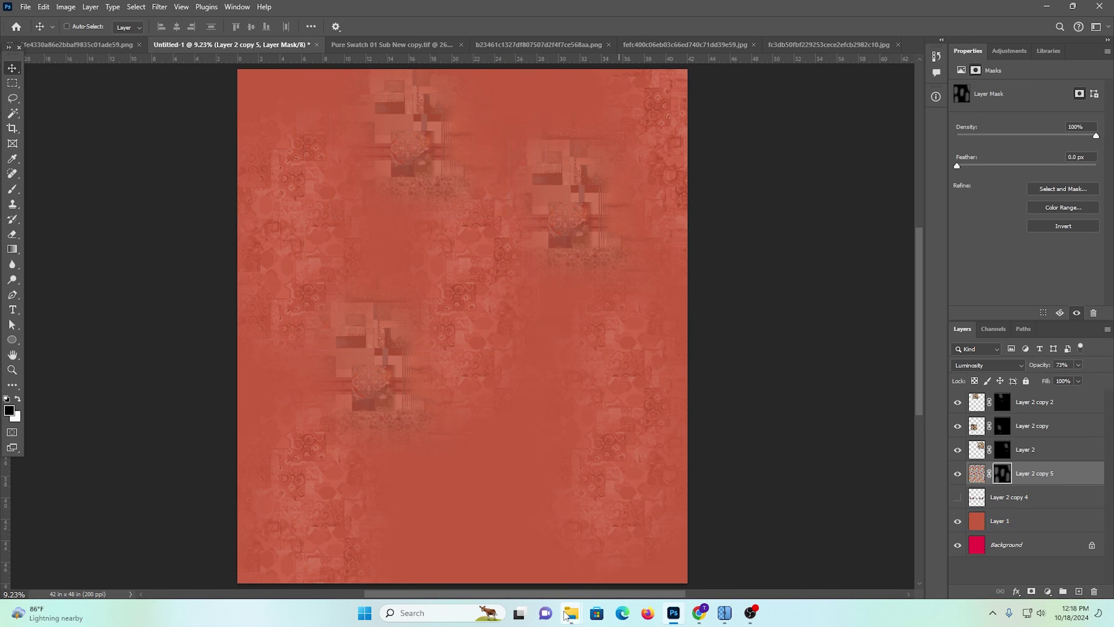
Open the black geometric pattern image 029824df8d9265c2b3515b5c308cb9ce from the Downloads folder in Adobe Photoshop 2024
mouse_move(571, 612)
left_click(594, 558)
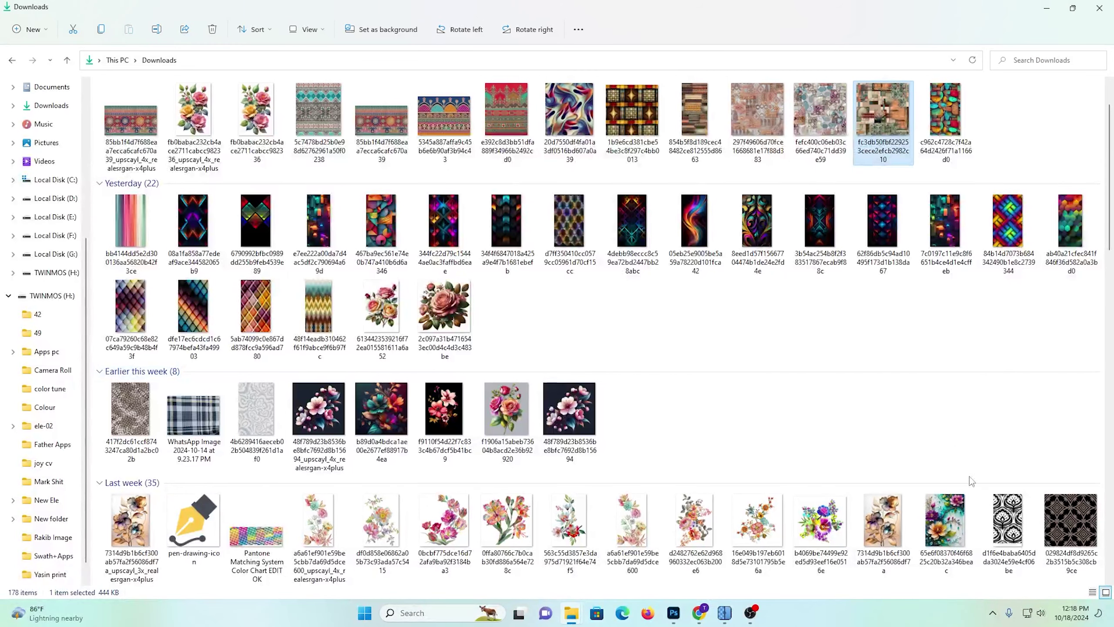
left_click(1081, 525)
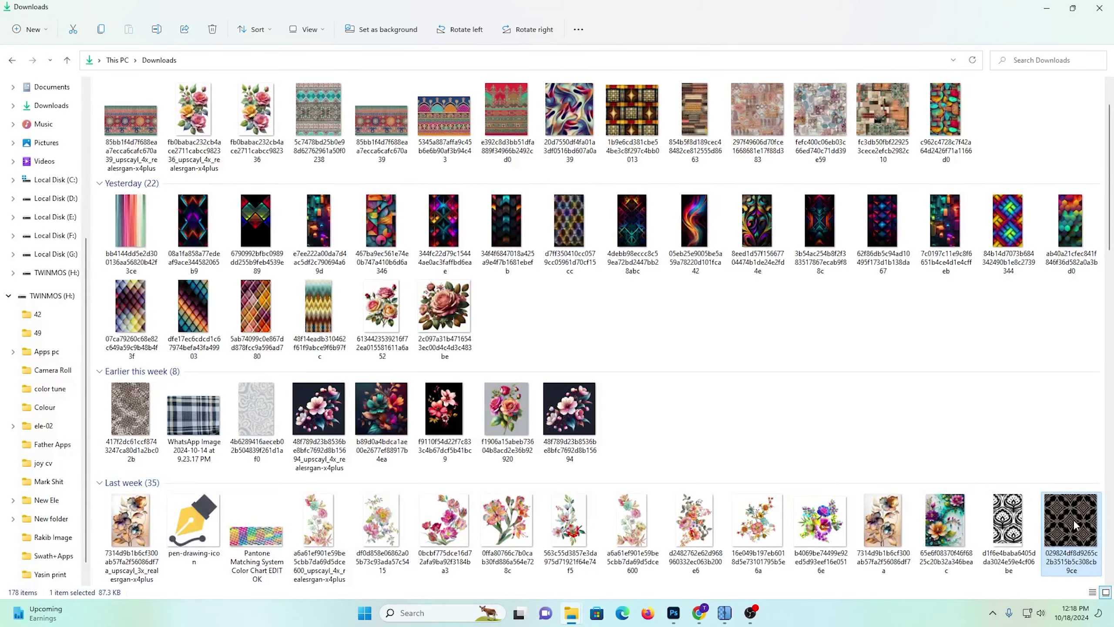
right_click(1074, 524)
right_click(1074, 522)
right_click(1073, 521)
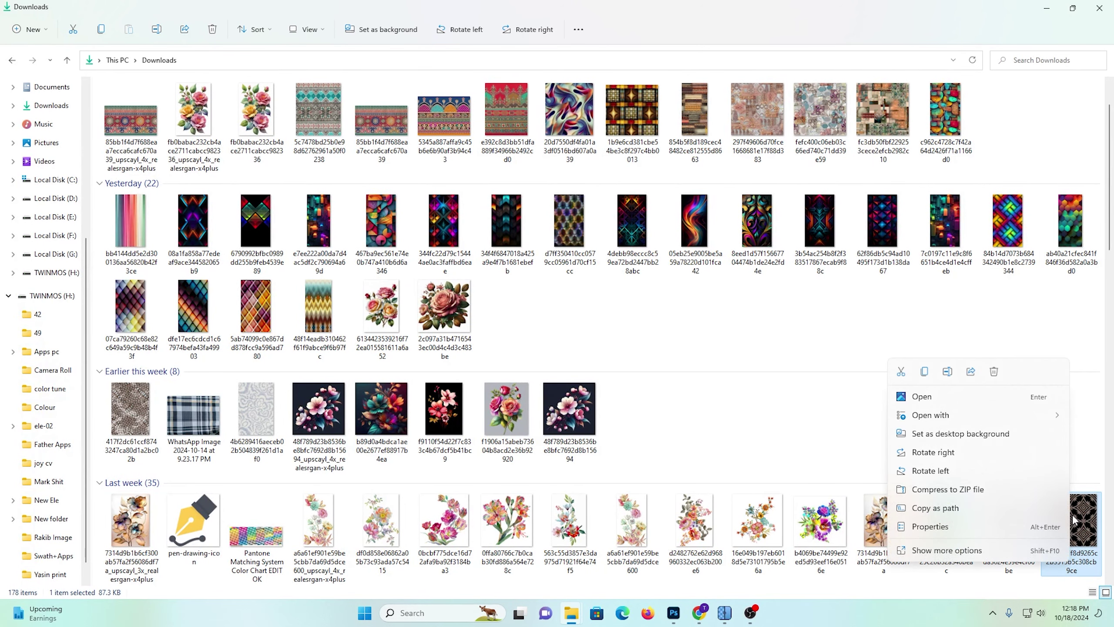
mouse_move(947, 422)
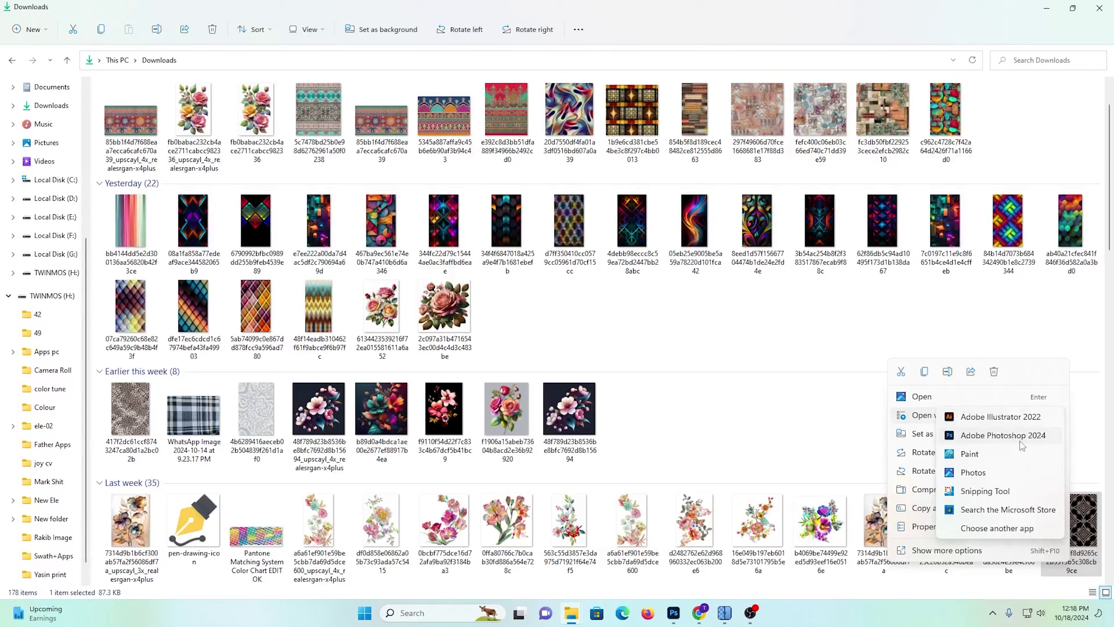
left_click(1002, 434)
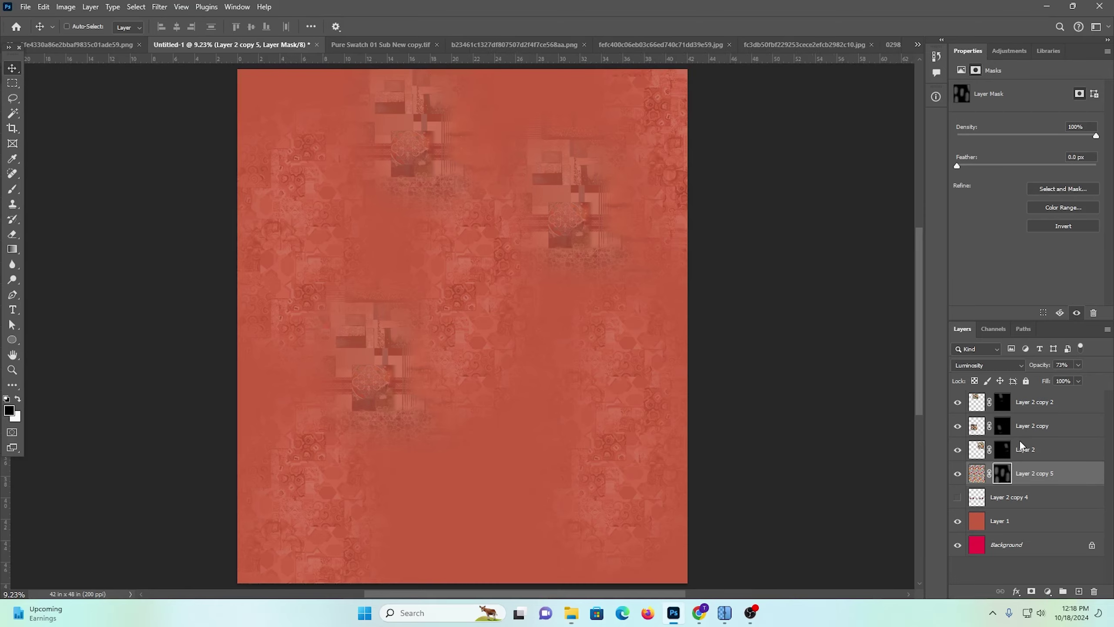
Resample the black geometric pattern image to a resolution of 200 pixels/inch
key("ctrl+0")
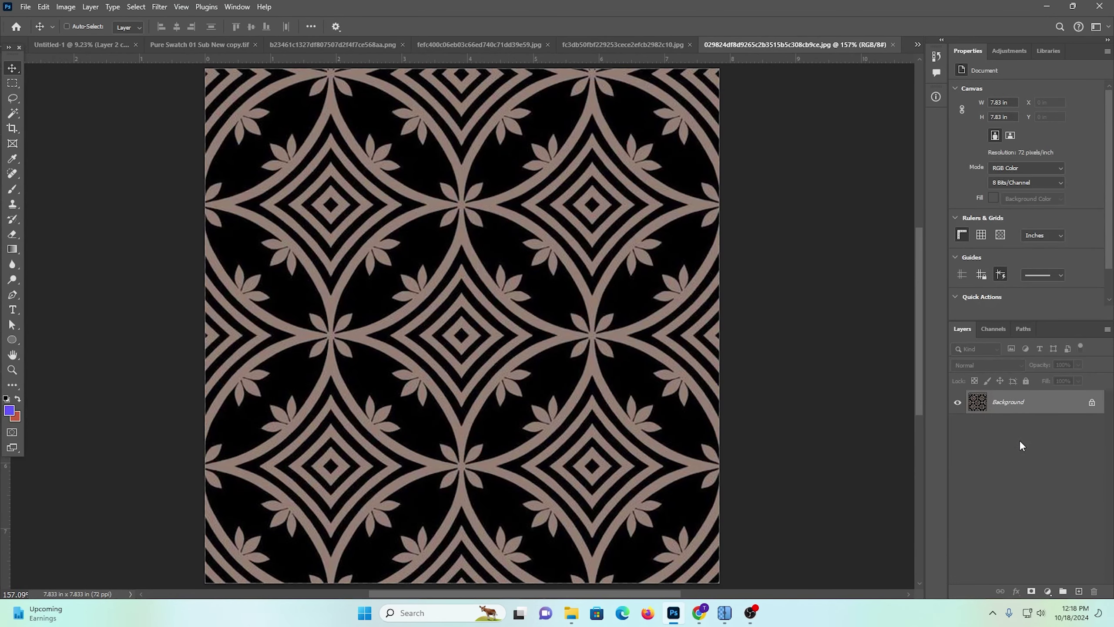
key("ctrl+alt+i")
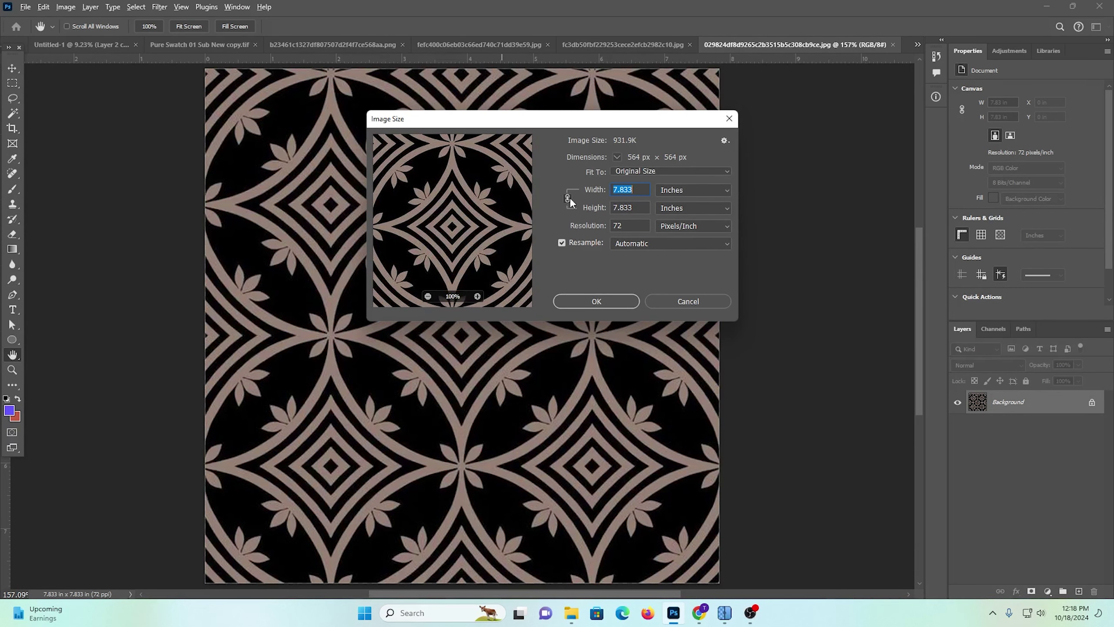
left_click_drag(633, 229, 574, 225)
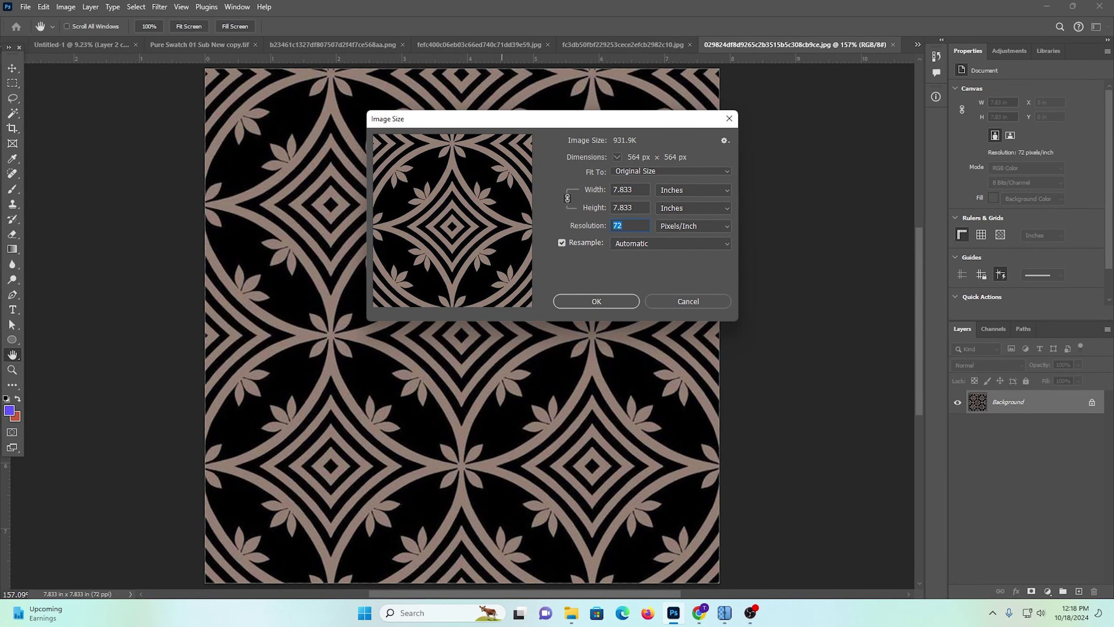
type("200")
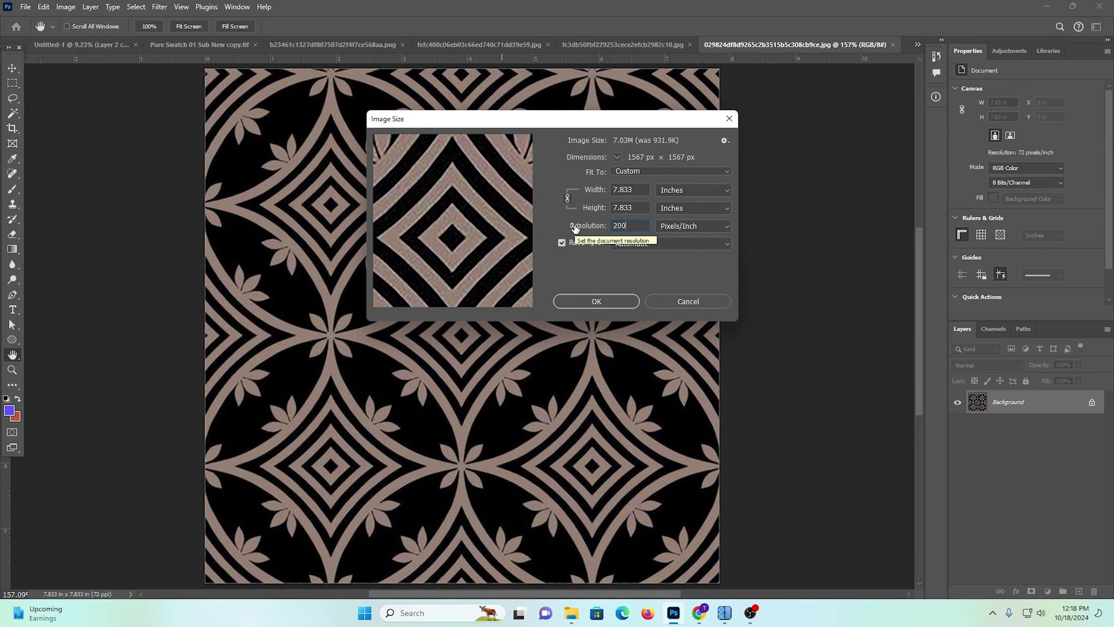
key("Return")
Select a black background area with the Magic Wand tool and extend the selection to all similar black areas
key("v")
left_click_drag(455, 241, 471, 315)
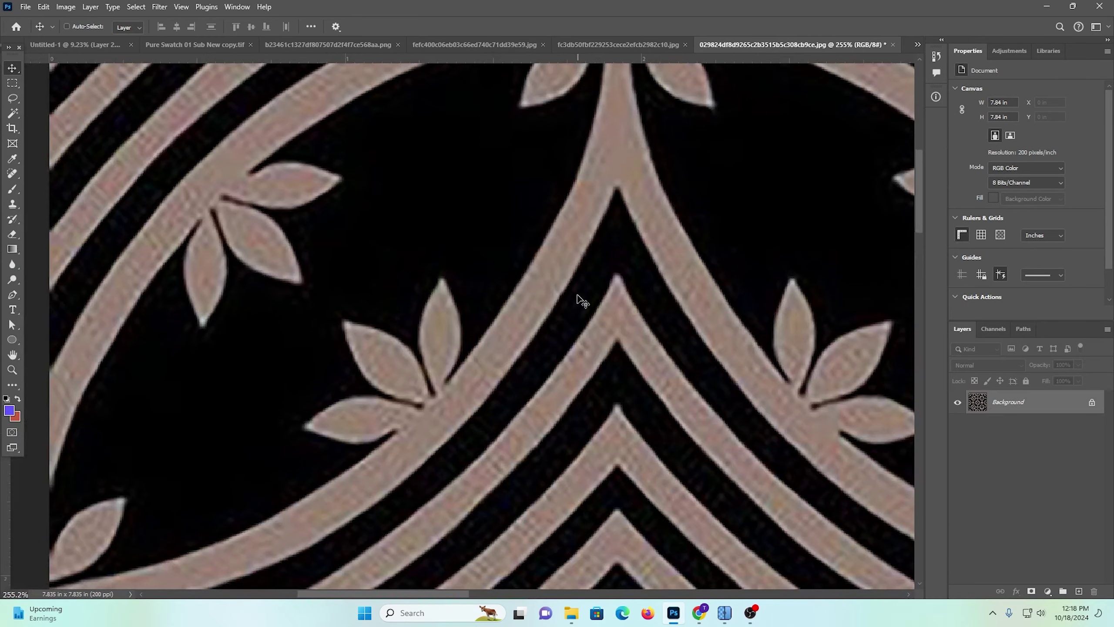
left_click(19, 116)
left_click(476, 215)
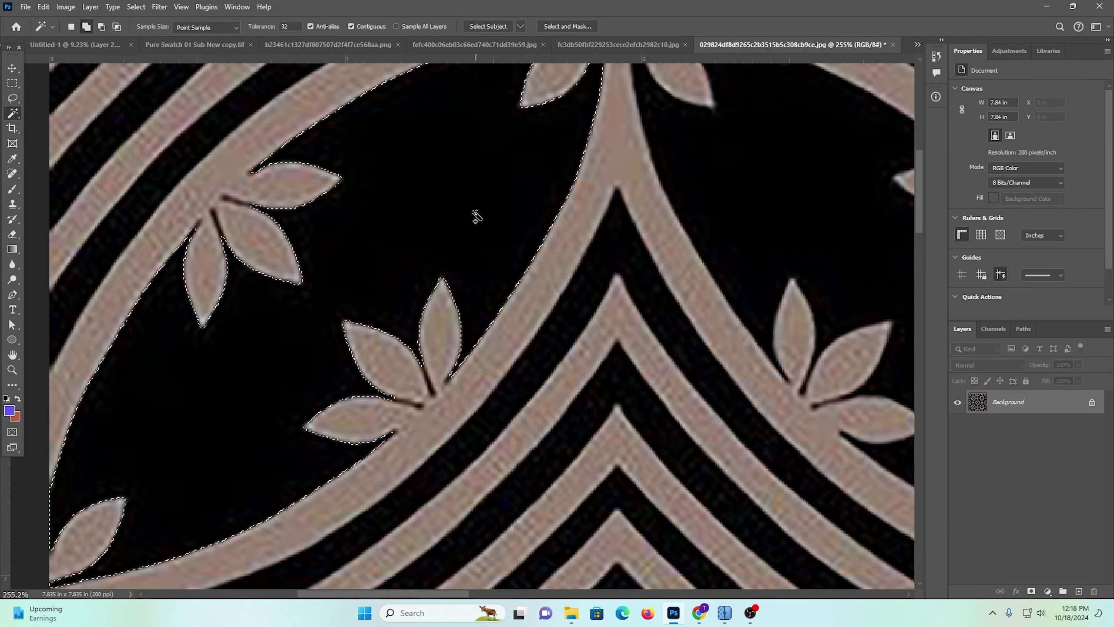
right_click(479, 211)
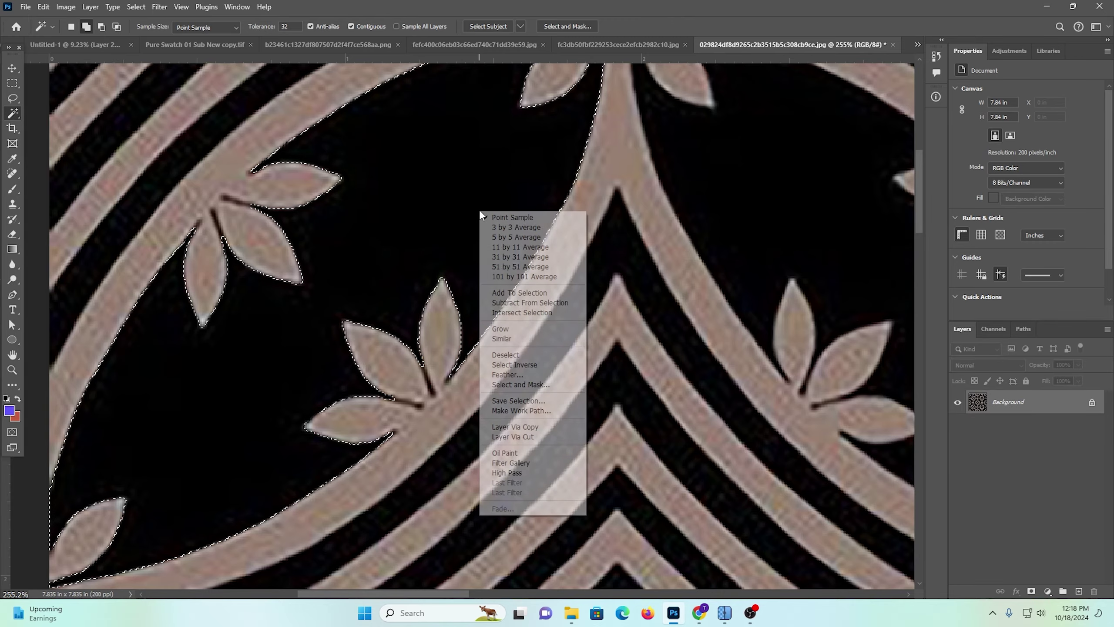
left_click(502, 338)
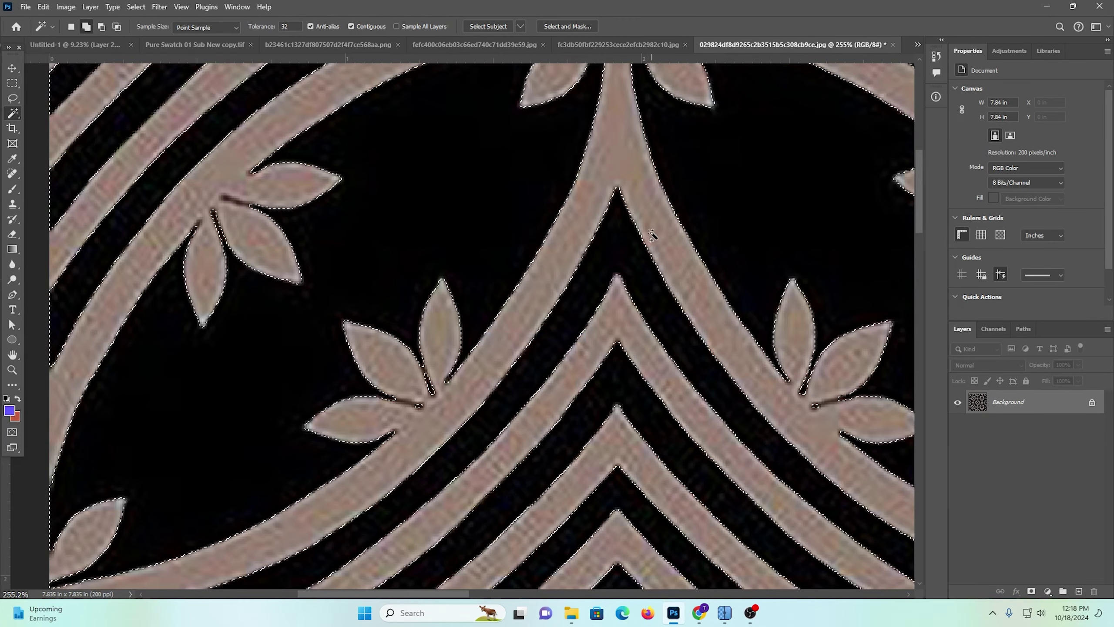
Unlock the background layer, delete the selected black areas to leave only the line pattern, and clear the selection
key("shift+F5")
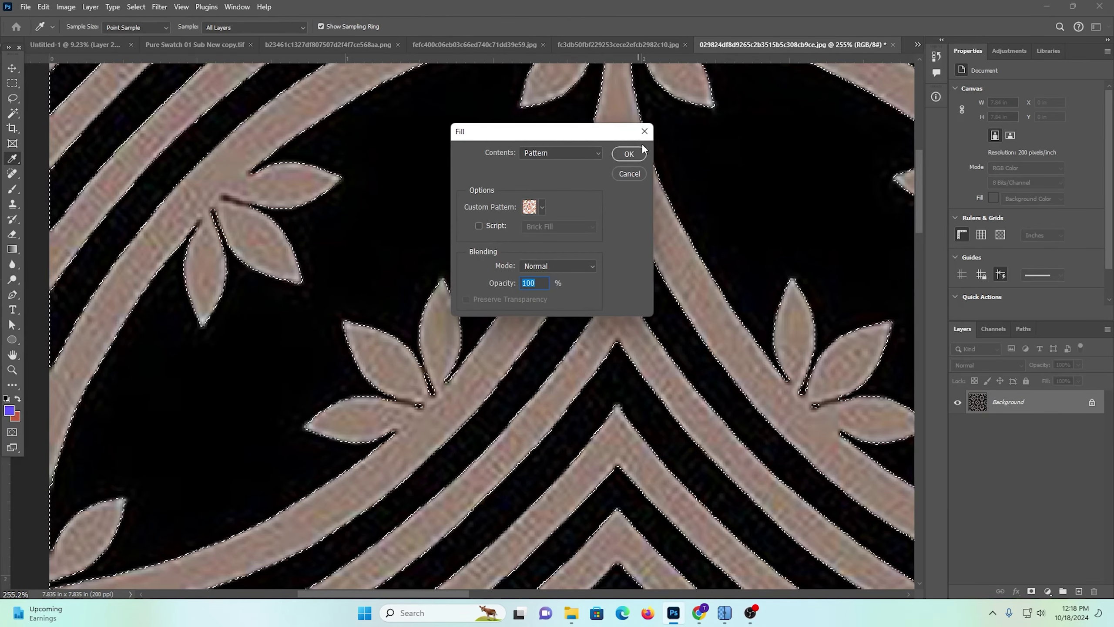
left_click(633, 151)
left_click(1093, 406)
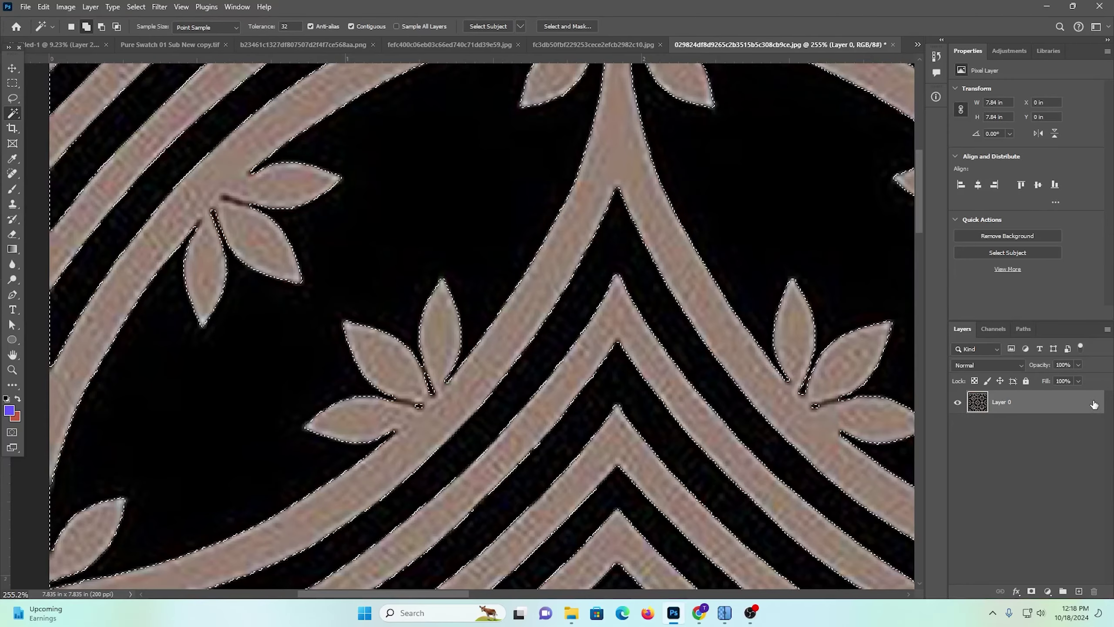
key("Delete")
scroll(548, 371, "down", 2)
key("ctrl+d")
left_click_drag(456, 364, 369, 336)
scroll(637, 371, "down", 3)
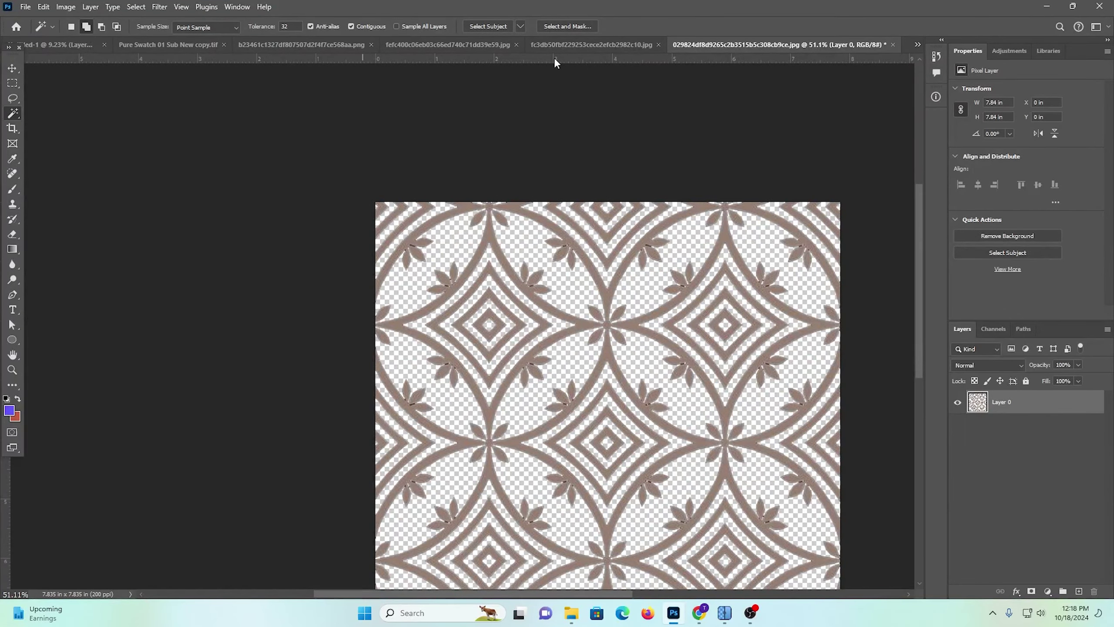
Paste the cut-out geometric pattern into the Untitled-1 document, above the patchwork layer Layer 2 copy 5
left_click(167, 44)
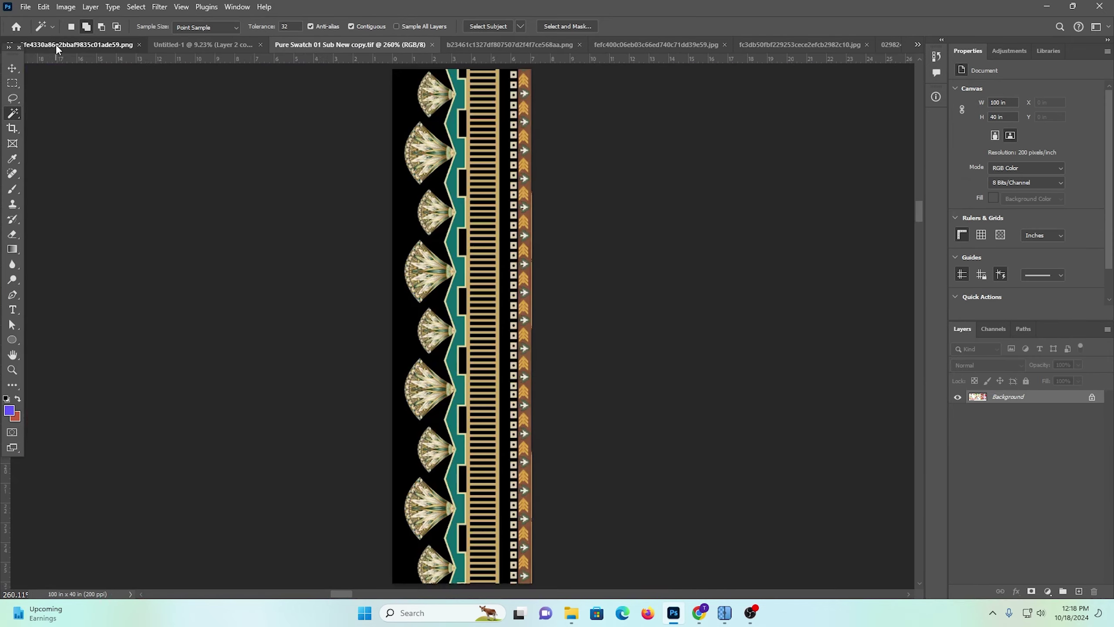
left_click(56, 44)
left_click(491, 45)
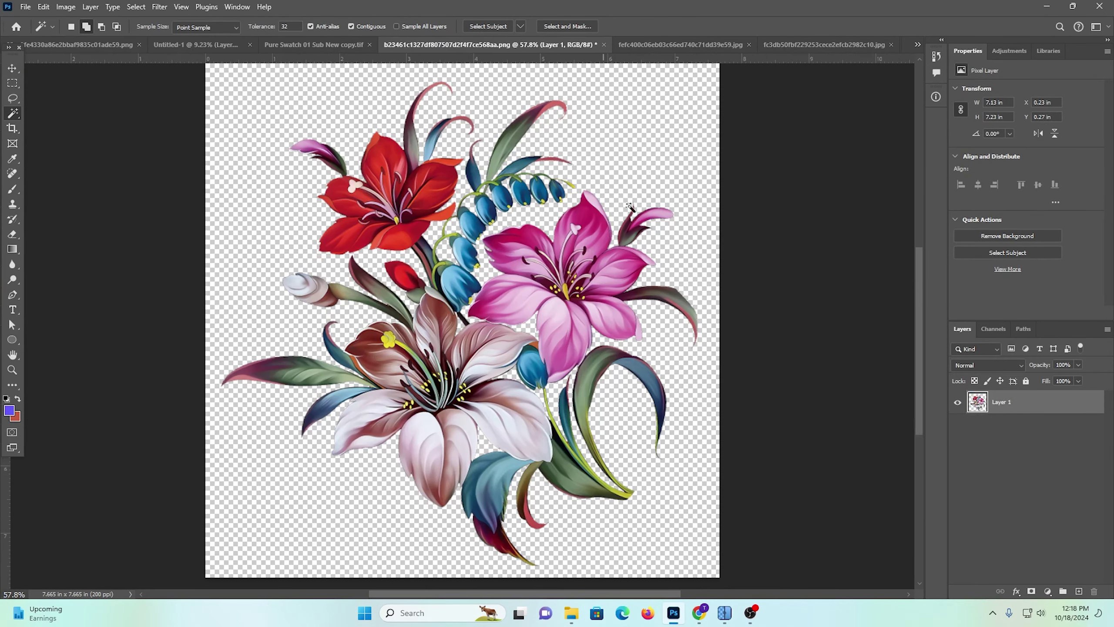
left_click(665, 43)
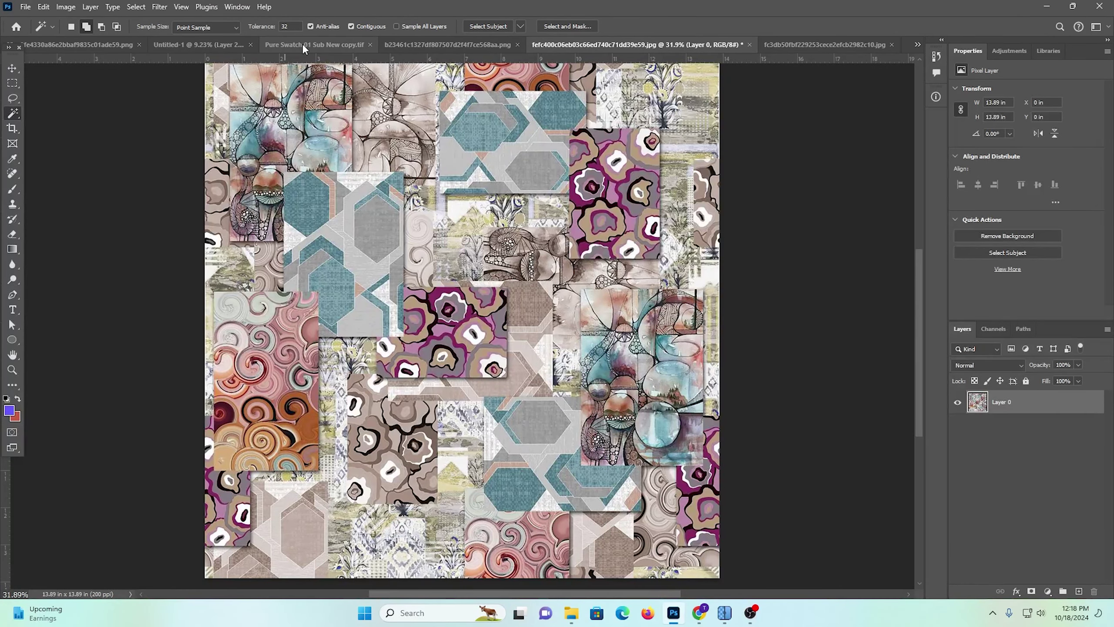
left_click(916, 45)
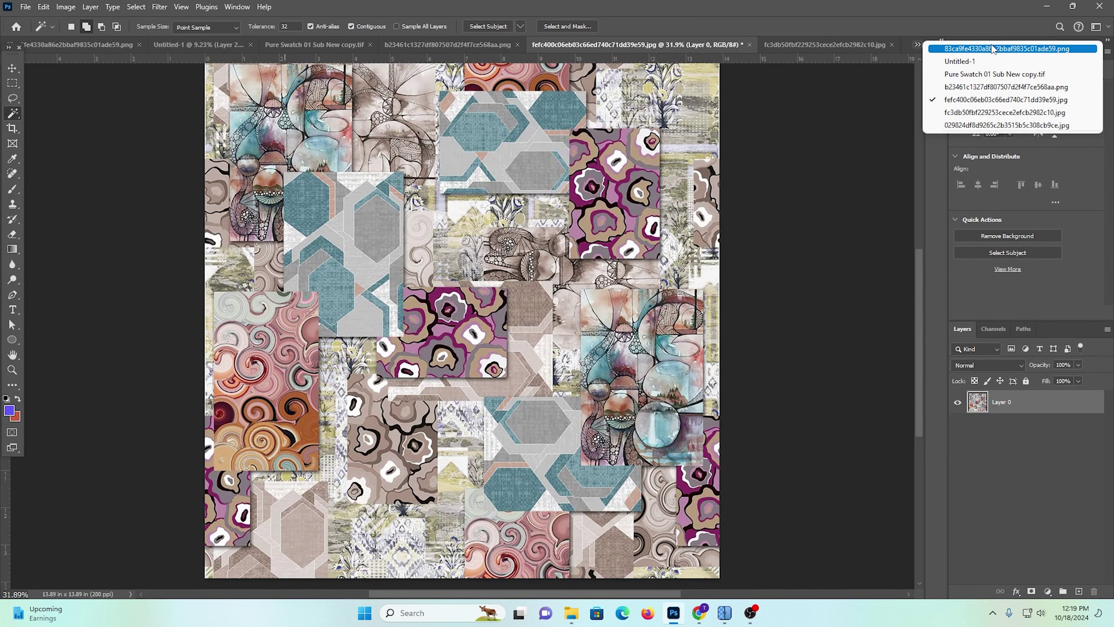
left_click(980, 62)
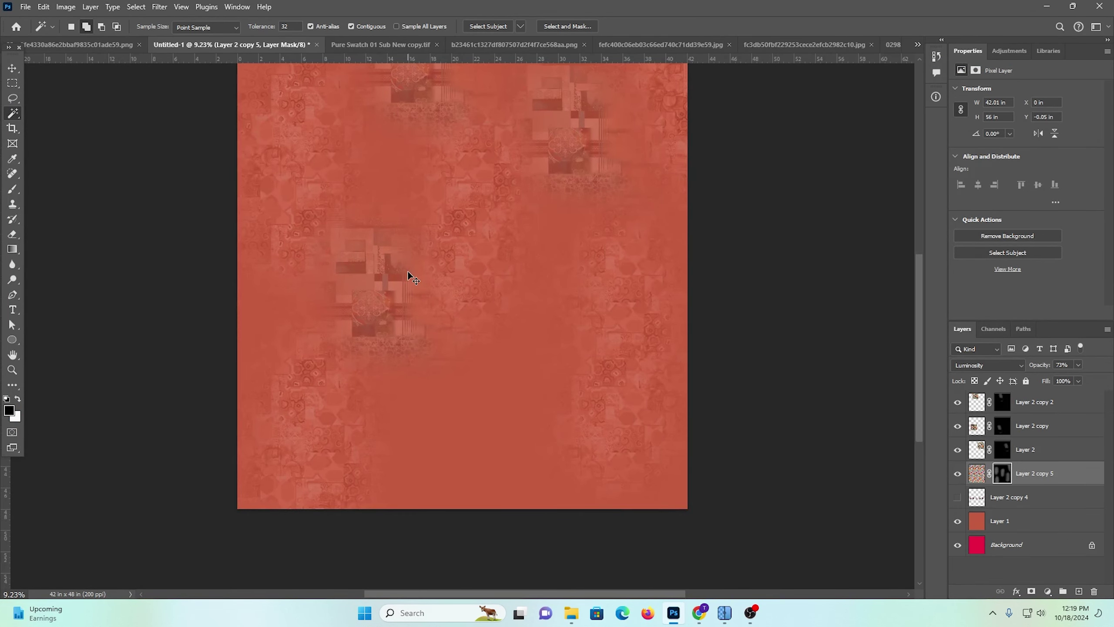
key("ctrl+v")
Move the pasted geometric pattern to the empty lower-middle area of the canvas, at about X 15.98 in, Y 35.44 in
left_click(12, 69)
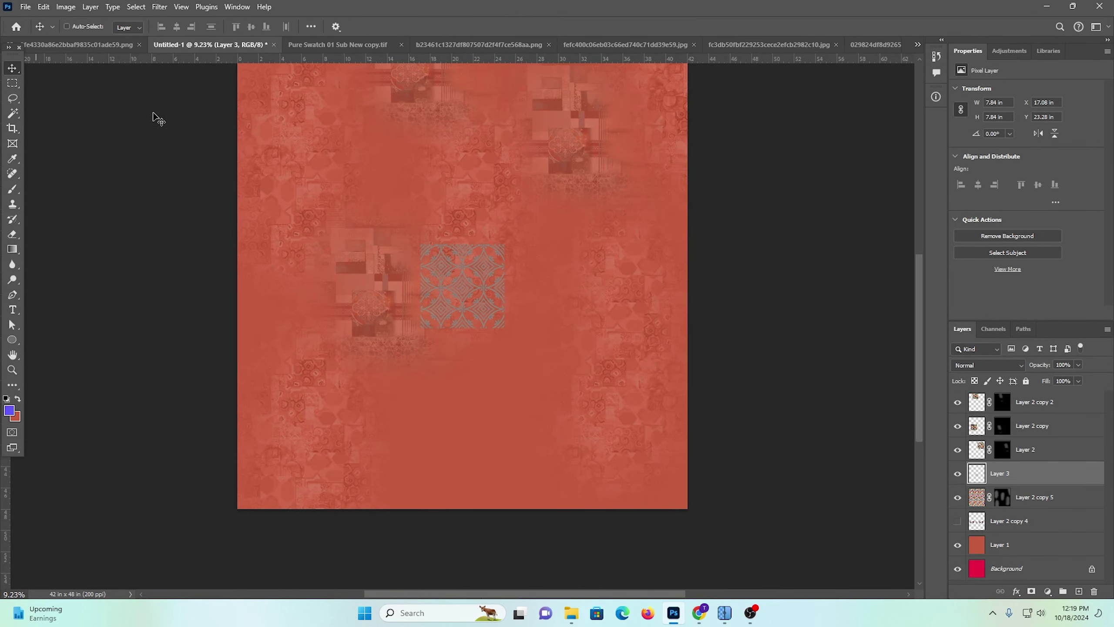
scroll(447, 292, "down", 2)
scroll(447, 291, "up", 5)
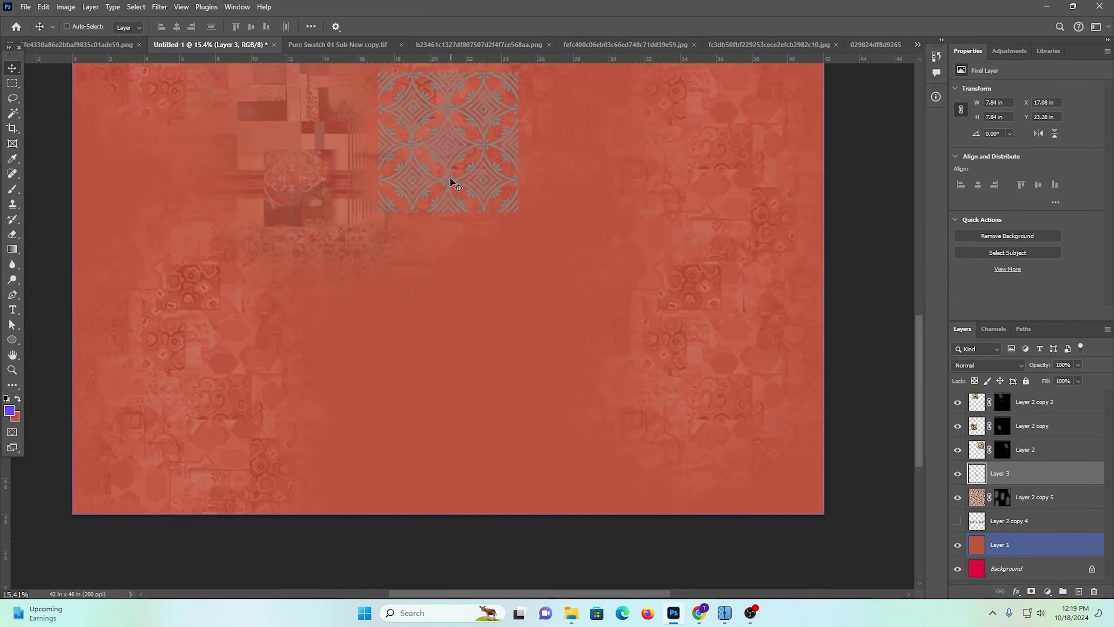
left_click_drag(450, 184, 425, 440)
left_click_drag(395, 359, 441, 397)
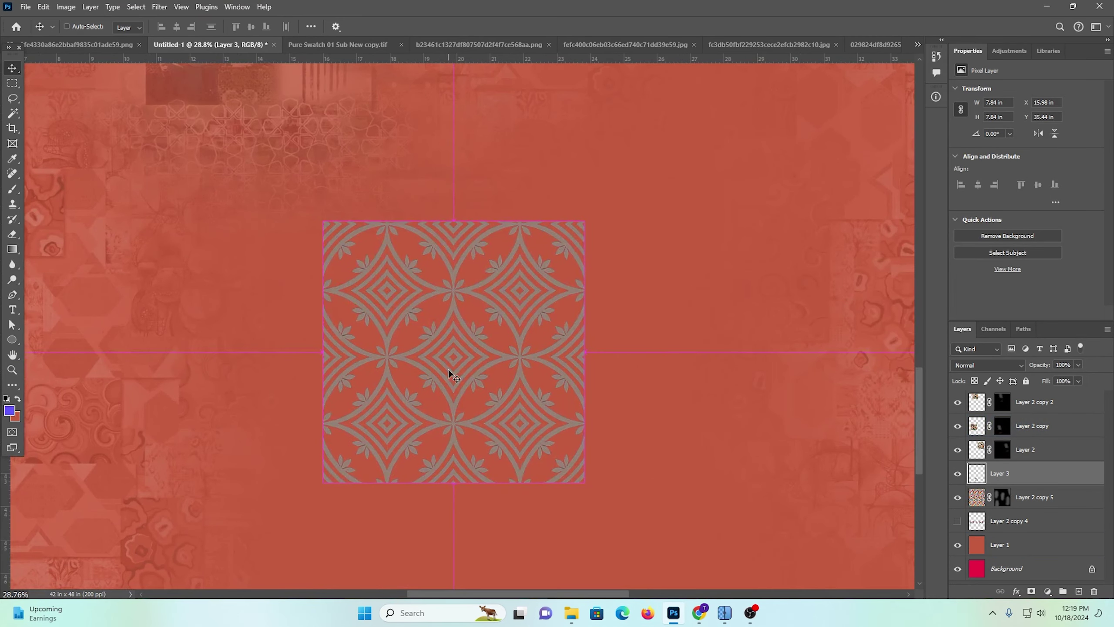
Measure the height of one motif repeat in the geometric pattern with rectangular marquee selections
key("ctrl+t")
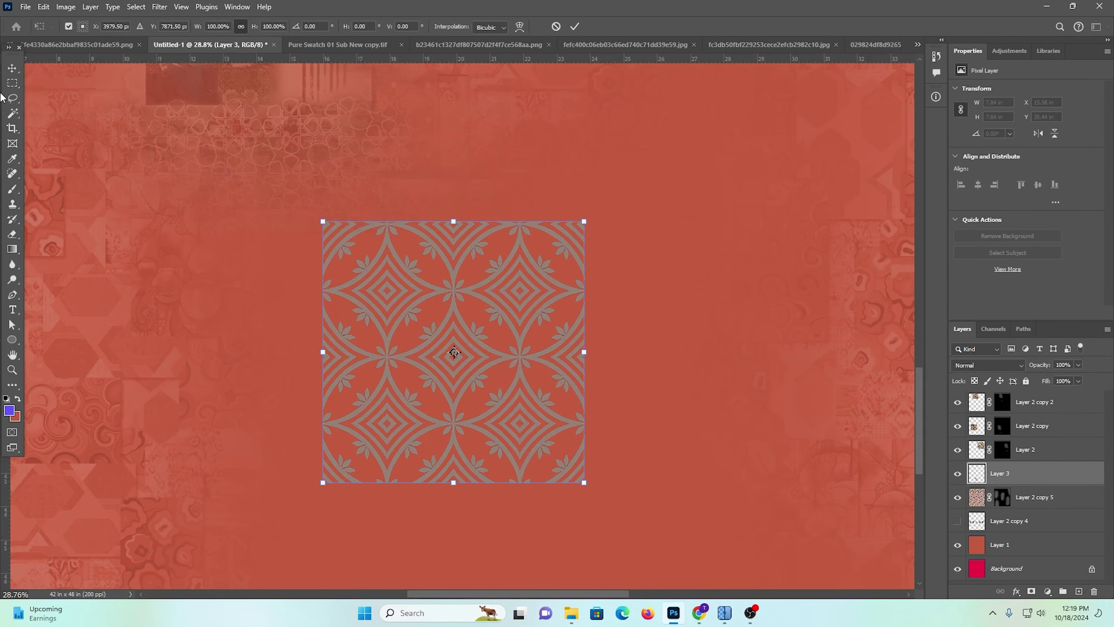
left_click(12, 85)
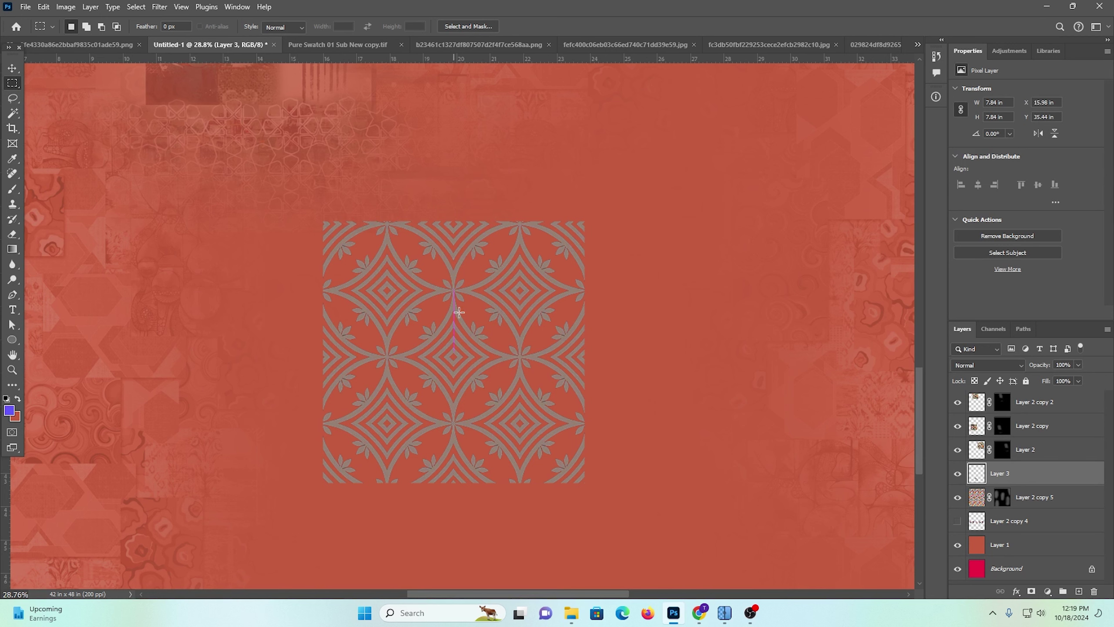
left_click_drag(459, 312, 493, 427)
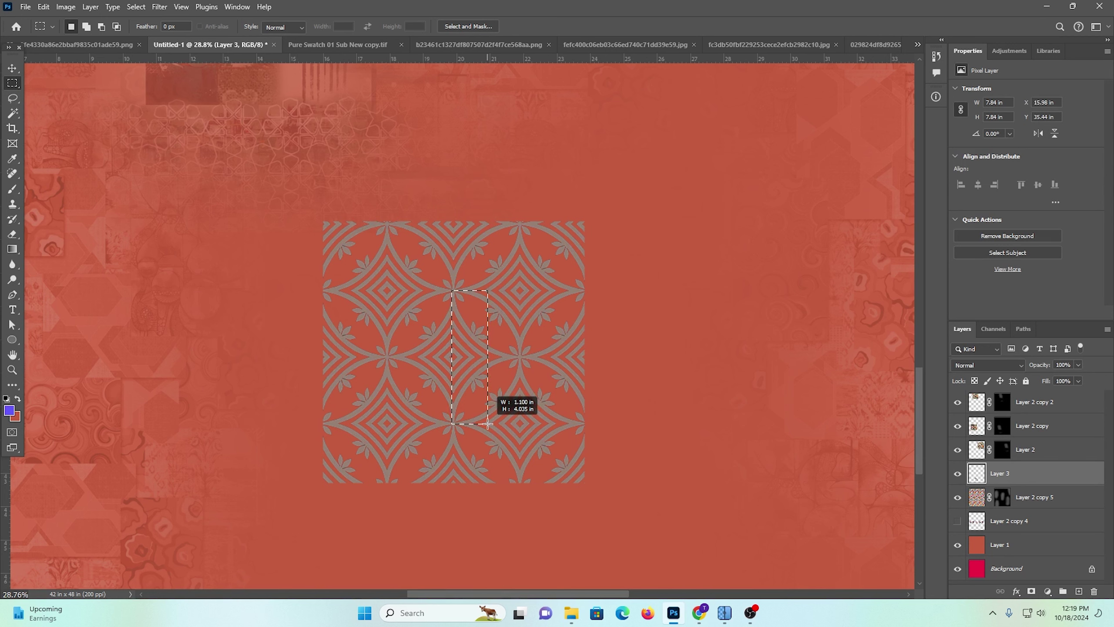
left_click_drag(487, 424, 488, 423)
left_click(642, 382)
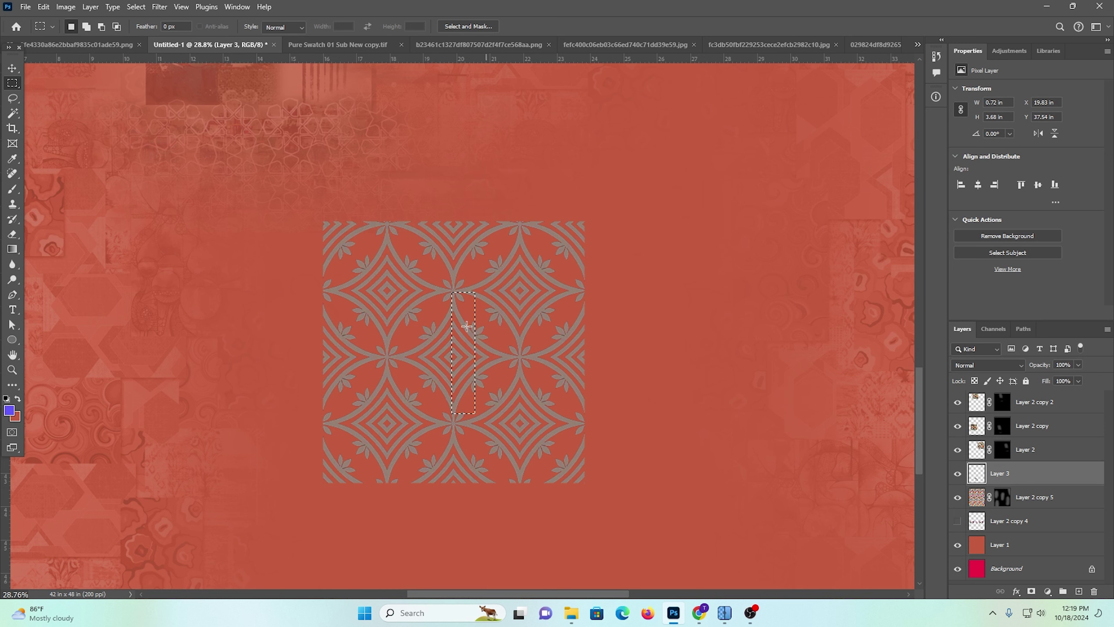
left_click_drag(487, 421, 486, 420)
Show the Info readout and set its measurement units to pixels
left_click(237, 7)
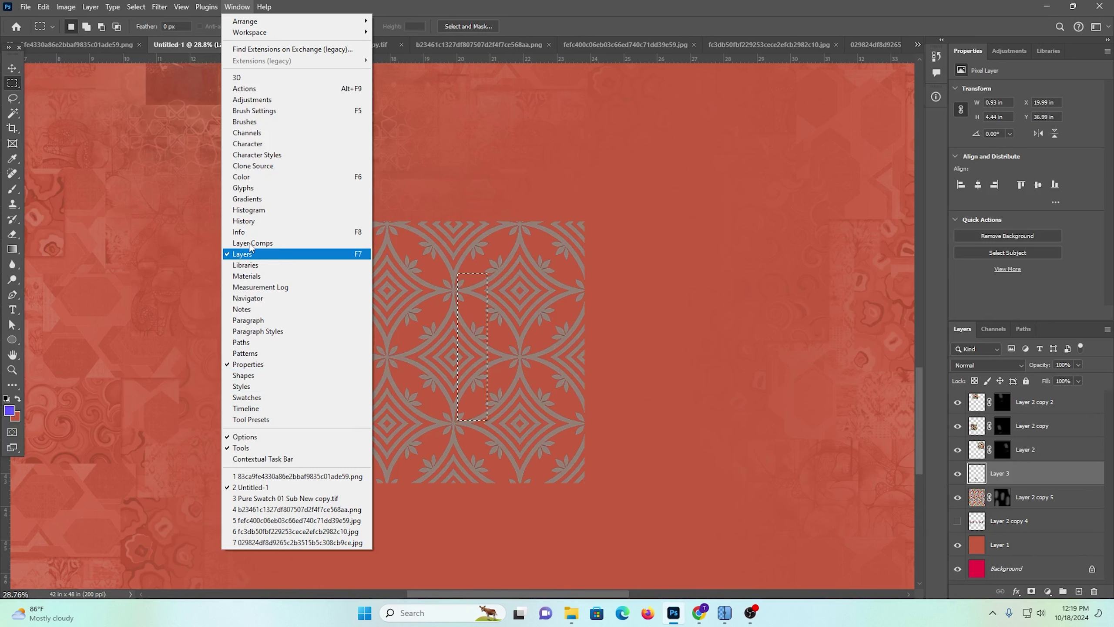
left_click(242, 232)
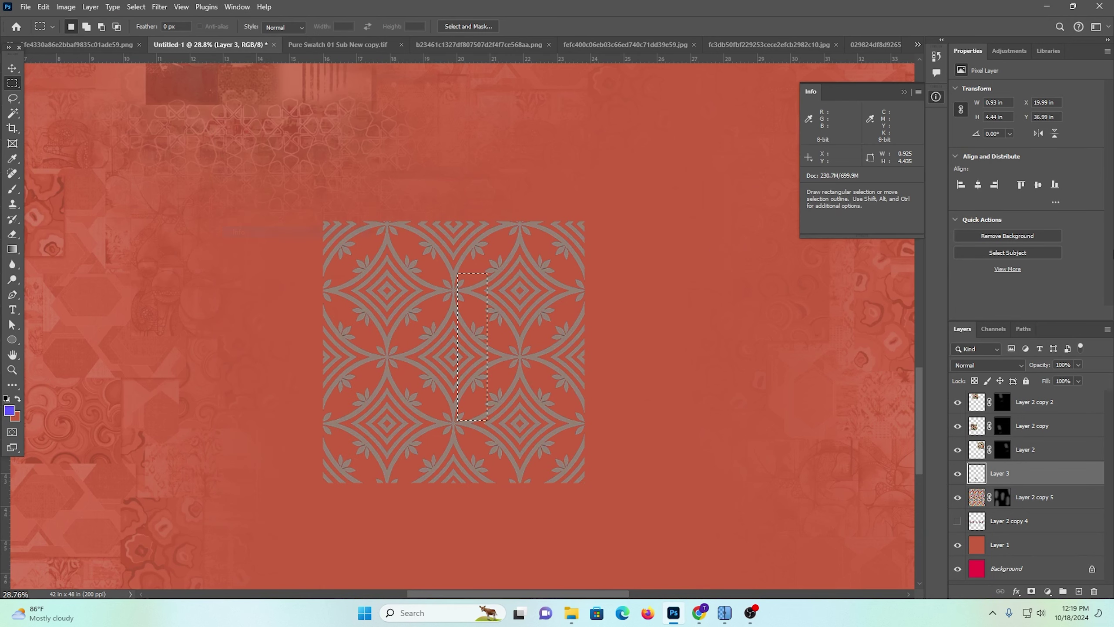
left_click(807, 159)
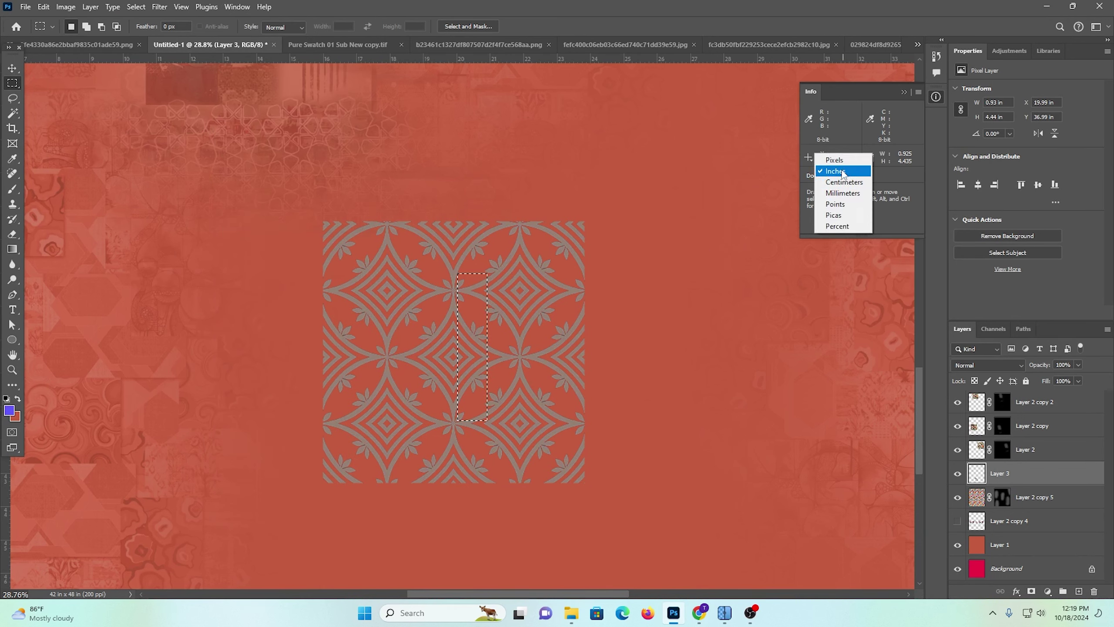
left_click(834, 160)
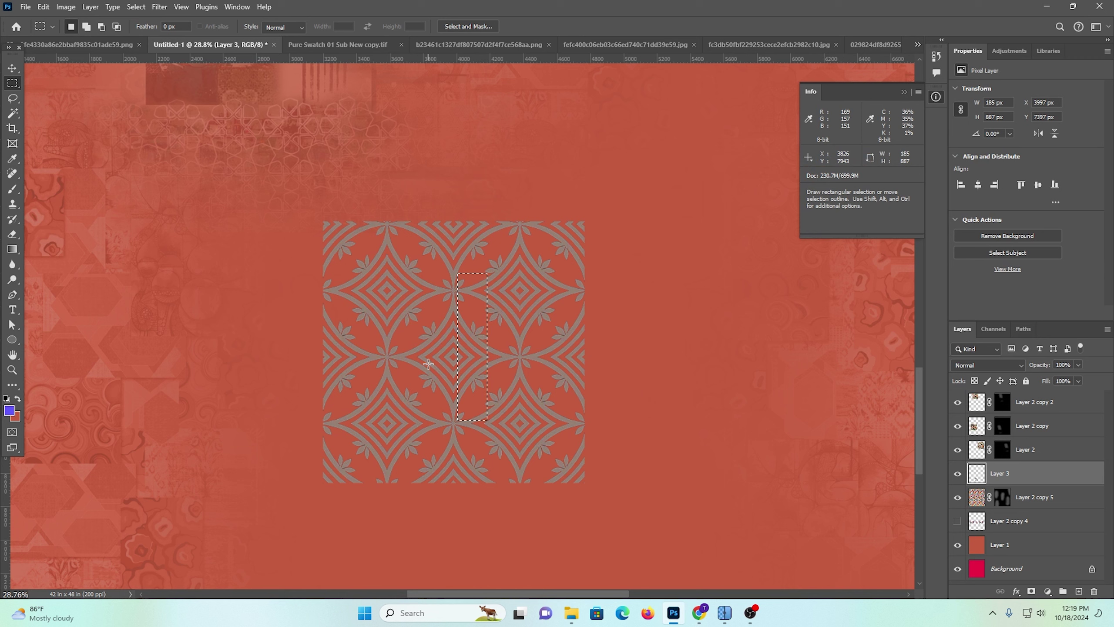
Measure the central motif's height in pixels with a new rectangular selection
left_click(786, 295)
left_click_drag(451, 289, 466, 356)
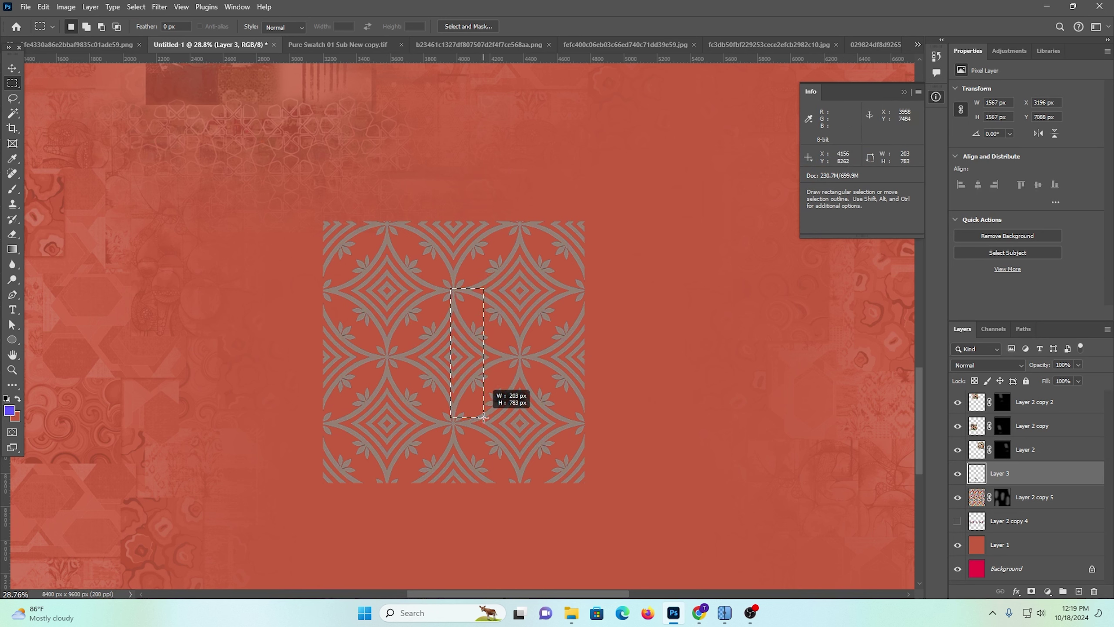
left_click_drag(484, 418, 484, 417)
Switch the Info units back to inches, measure the central motif once more with a rectangular selection, and deselect
left_click(810, 158)
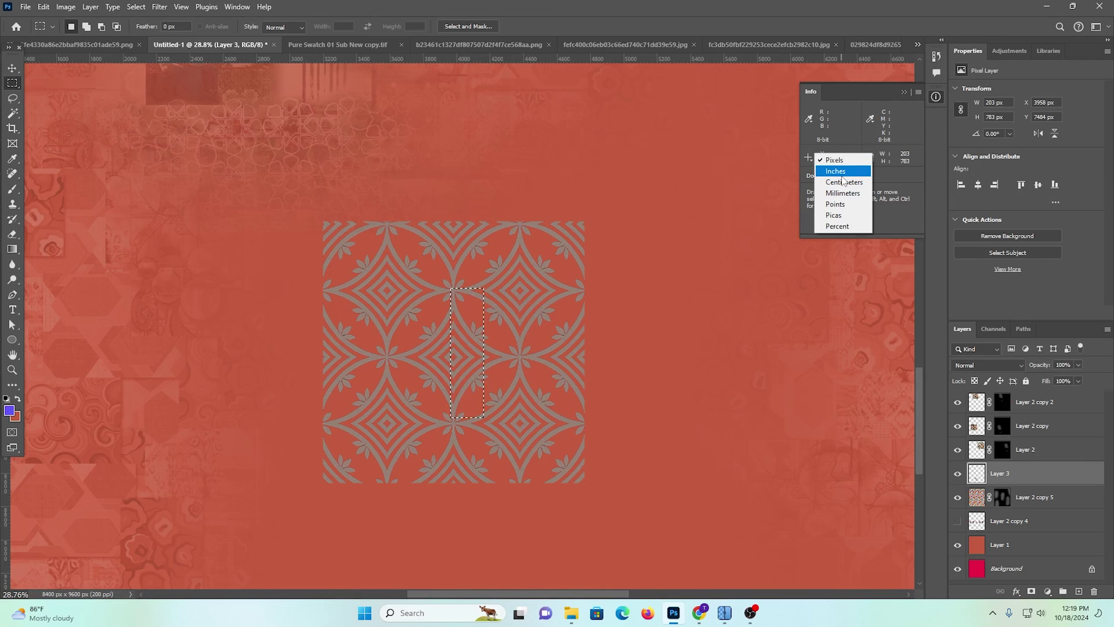
left_click(836, 171)
left_click(532, 343)
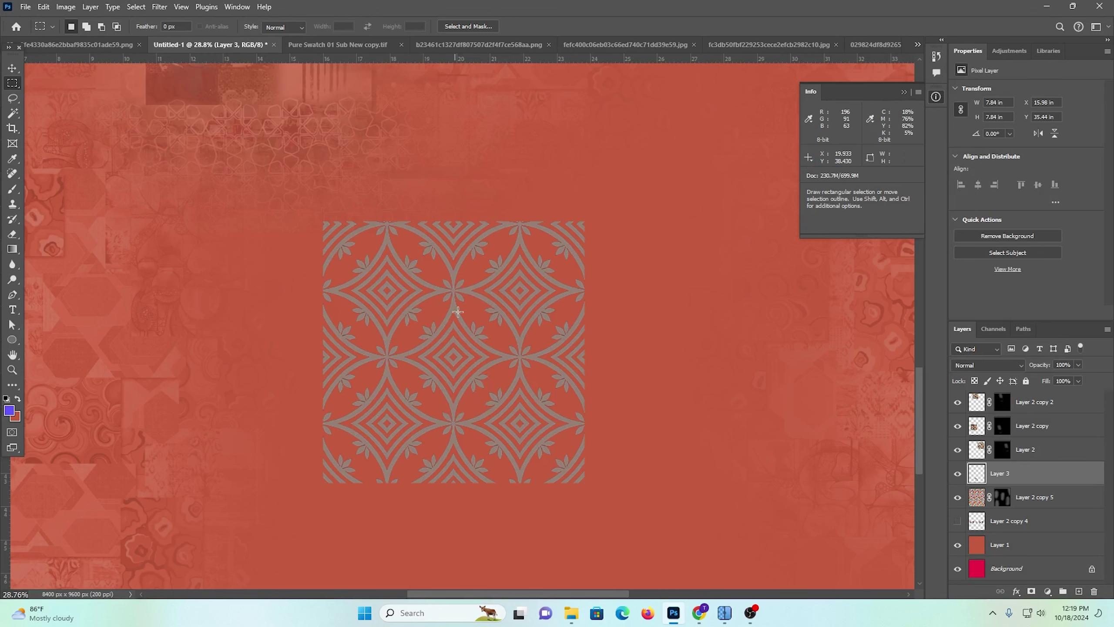
left_click_drag(449, 293, 490, 426)
key("ctrl+d")
Scale the geometric pattern on Layer 3 down proportionally to about 74%, keeping its bottom edge in place
key("ctrl+t")
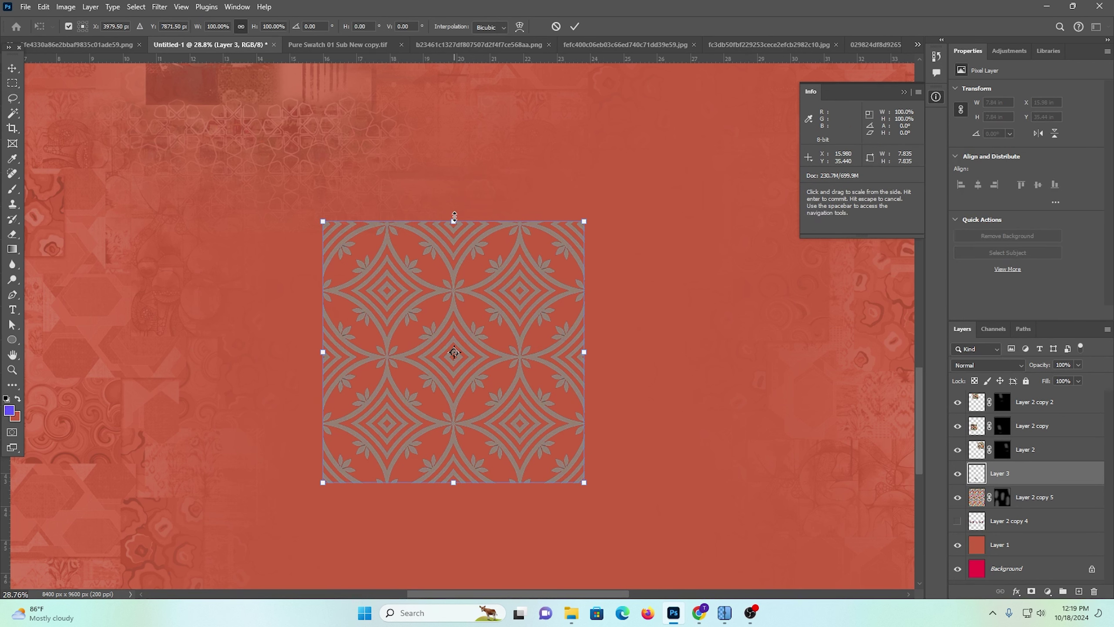
left_click_drag(454, 216, 462, 283)
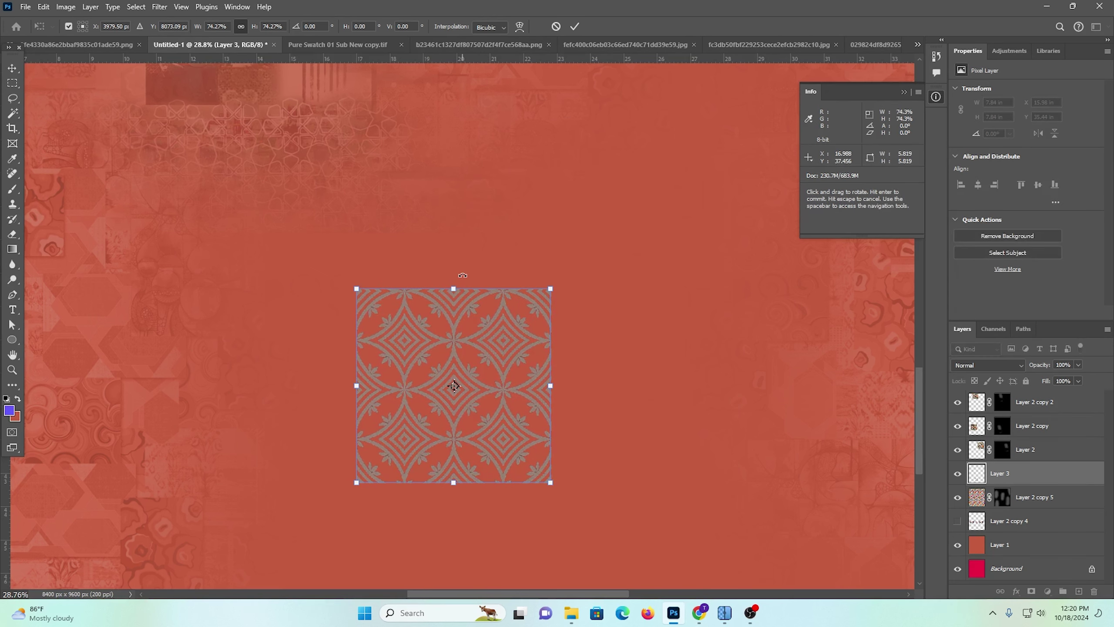
key("Return")
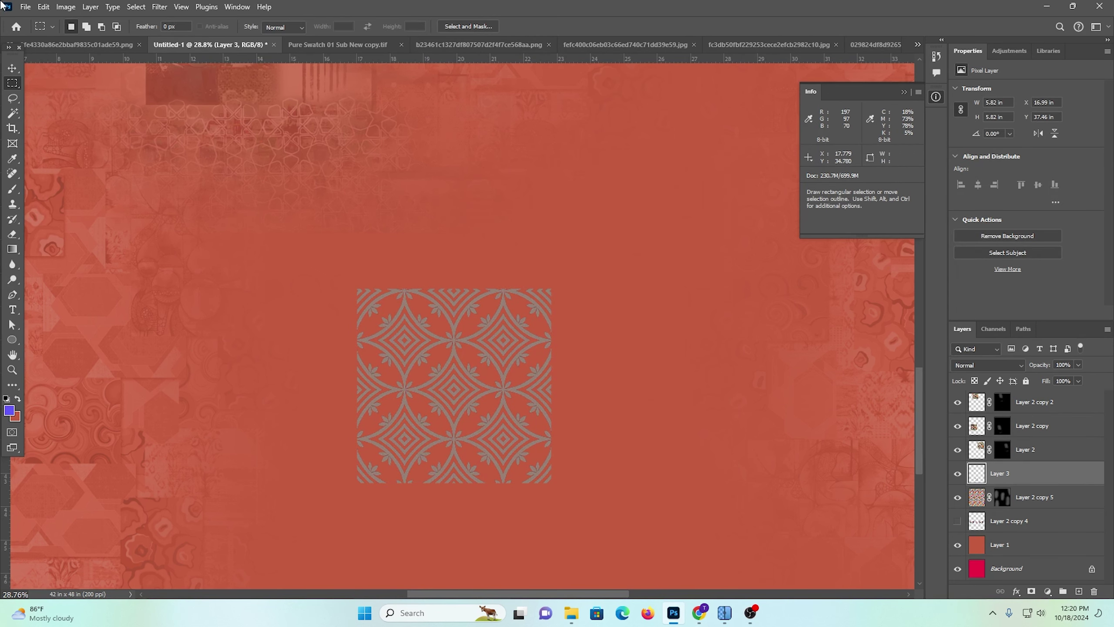
Duplicate the scaled geometric tile straight to the right, leaving a gap, with the copy at about X 24.06 in
left_click(12, 68)
scroll(485, 221, "down", 3)
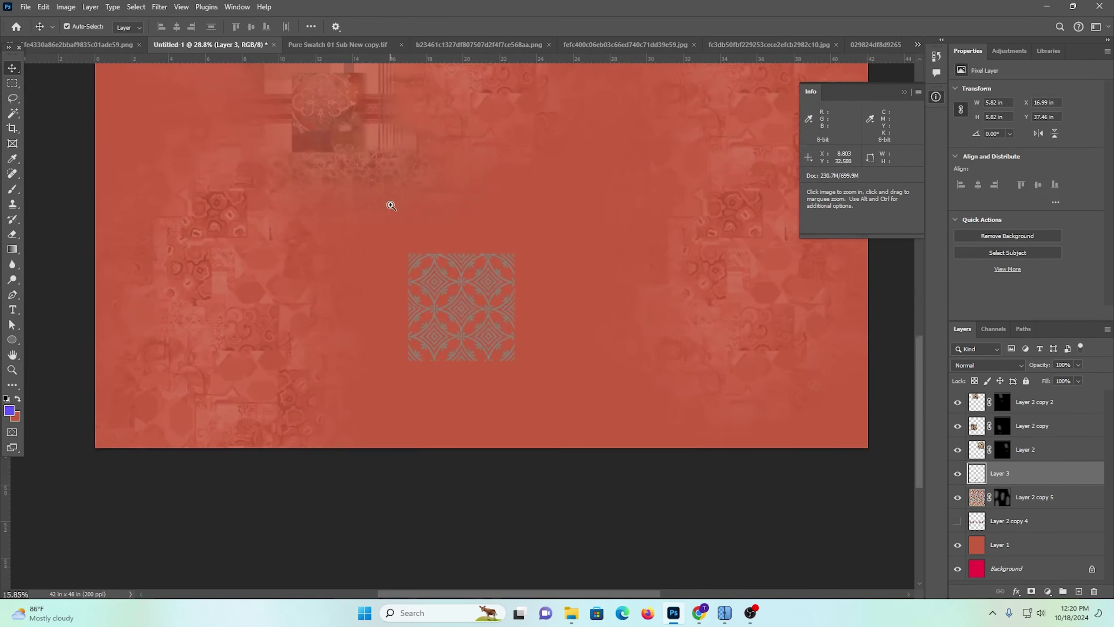
left_click_drag(485, 322, 605, 320)
scroll(553, 333, "up", 5)
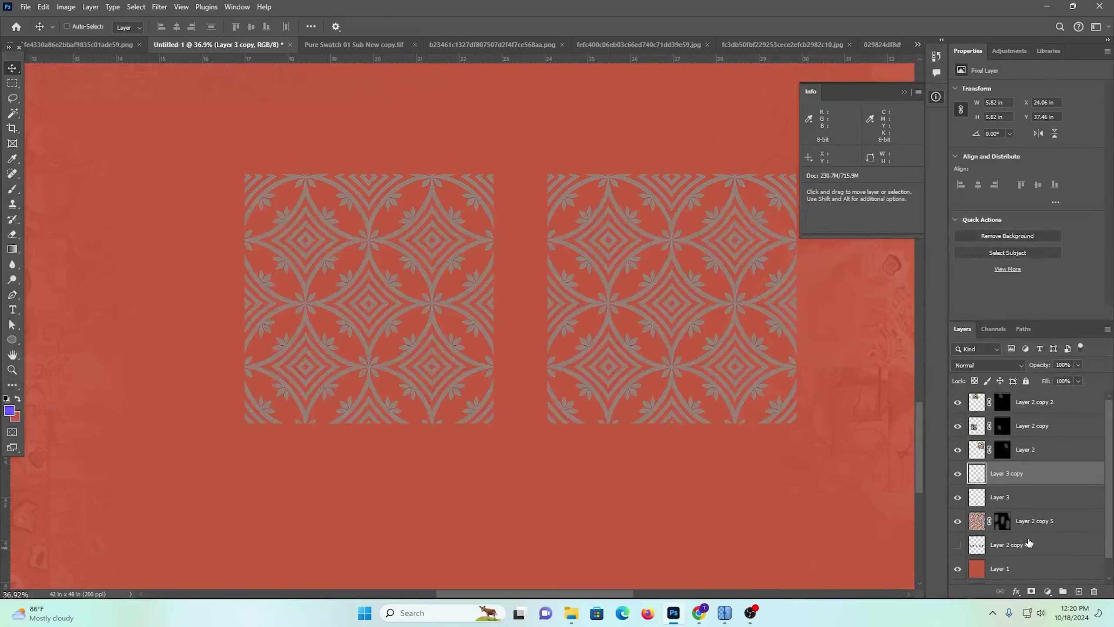
Move the duplicated tile close to the original at about X 22.85 in and flip it horizontally
scroll(1026, 545, "down", 1)
left_click_drag(566, 362, 493, 322)
scroll(552, 373, "up", 4)
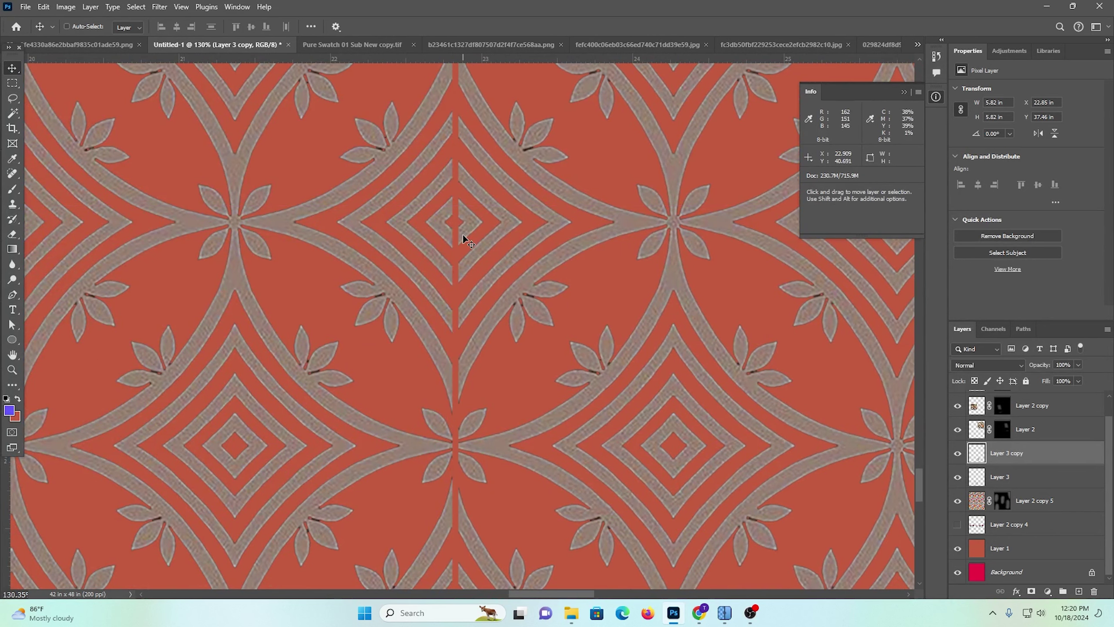
key("ctrl+t")
right_click(560, 213)
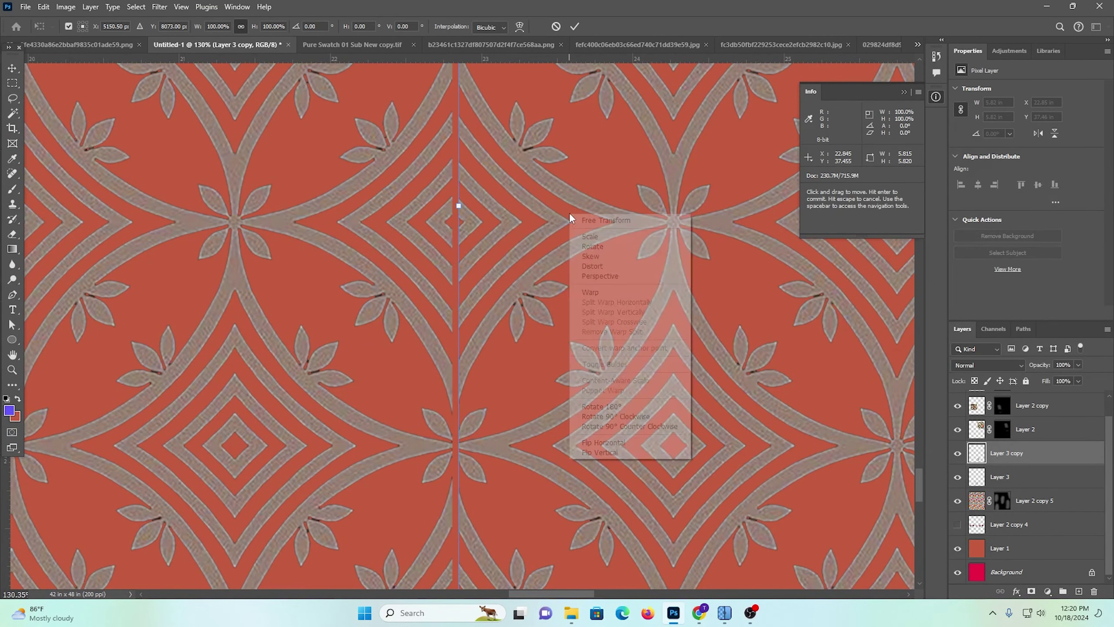
left_click(610, 442)
key("Return")
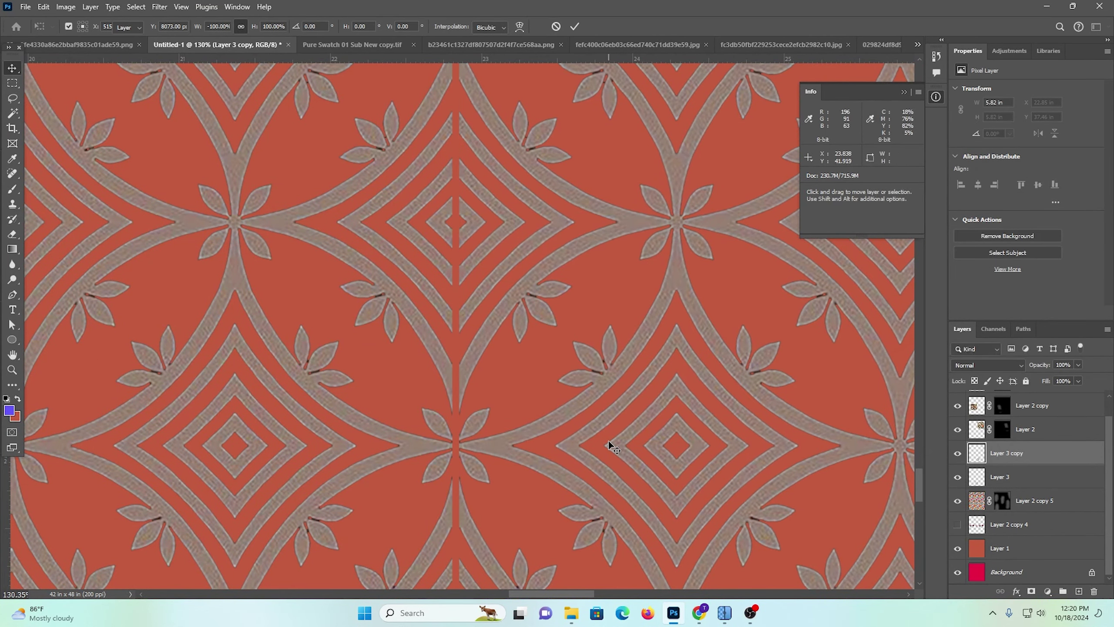
Close the gap by placing the flipped tile flush against the original at X 22.81 in, and merge the two layers
left_click_drag(482, 281, 408, 234)
scroll(408, 235, "down", 2)
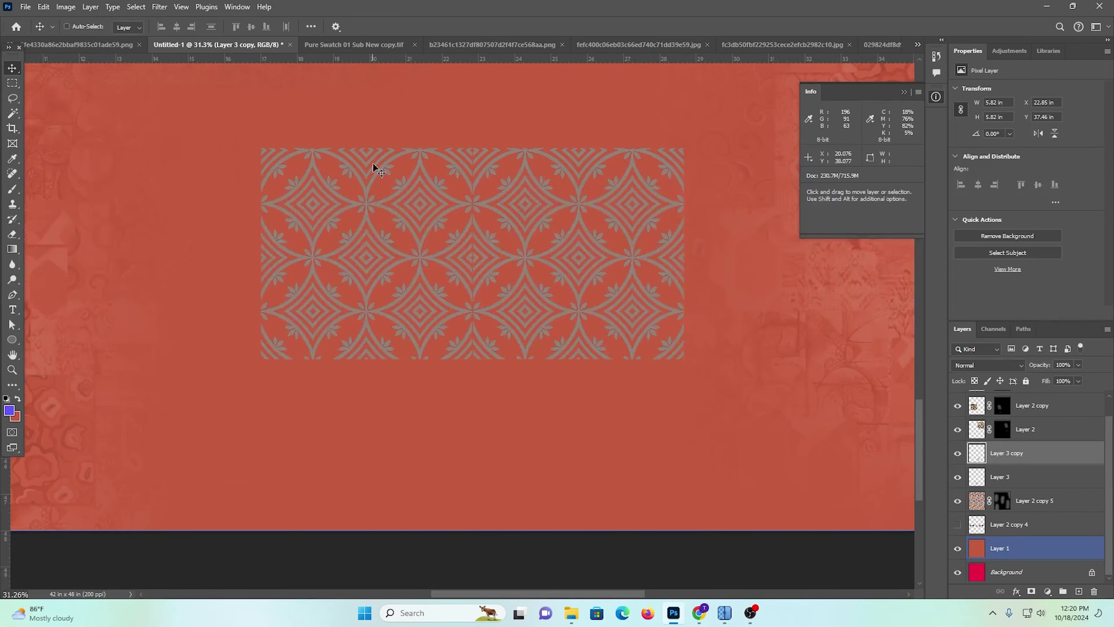
left_click(464, 272, "ctrl")
scroll(462, 249, "up", 10)
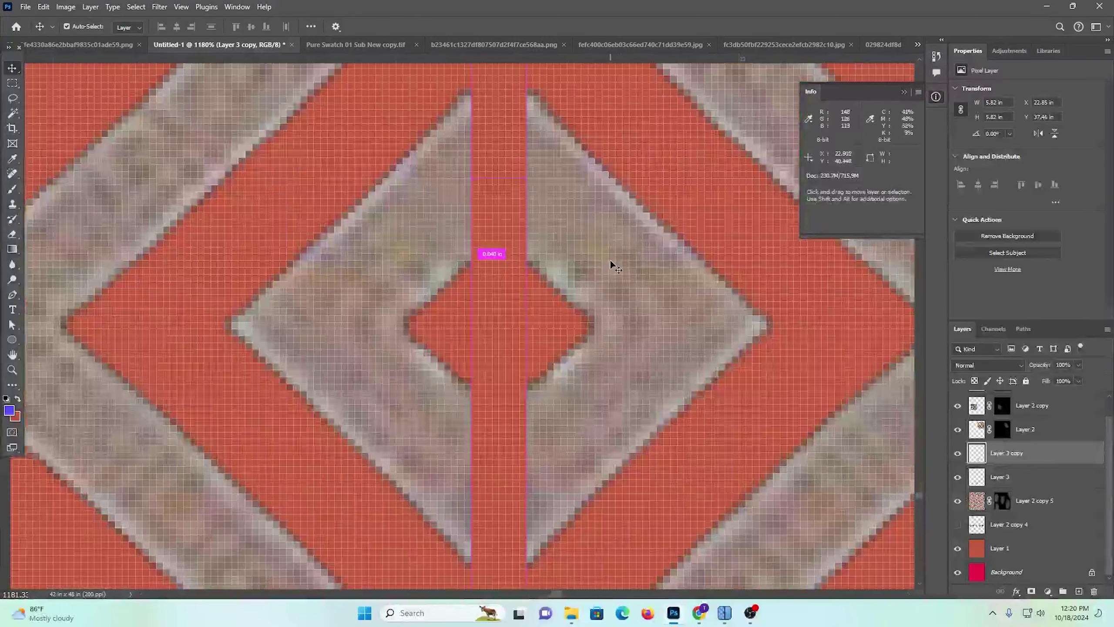
left_click_drag(614, 265, 571, 229)
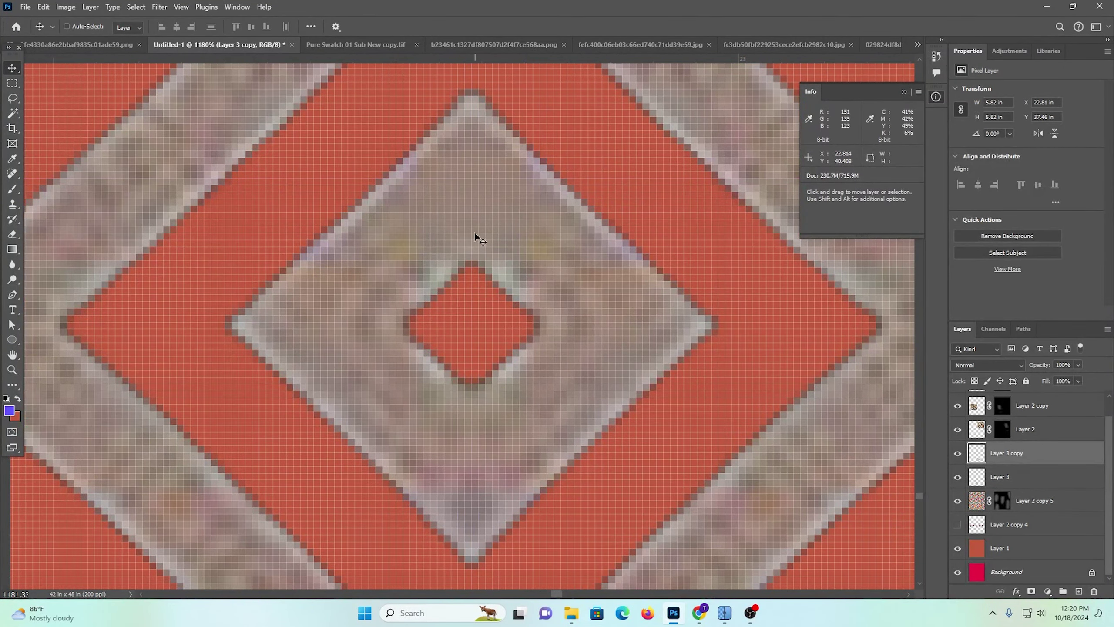
left_click(443, 223, "shift")
key("ctrl+e")
Move the merged two-tile strip into the canvas's lower-left corner, at X -0.01 in and Y 42.24 in
key("z")
left_click_drag(567, 279, 326, 182)
scroll(586, 289, "down", 3)
left_click_drag(574, 292, 612, 290)
left_click_drag(543, 166, 555, 304)
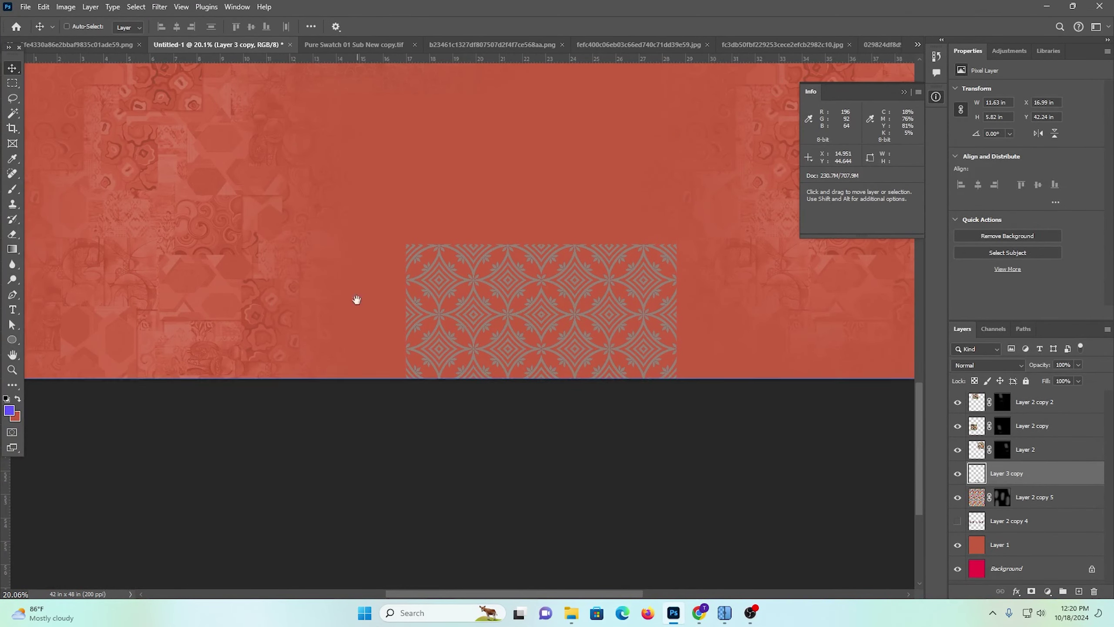
scroll(640, 313, "left", 5)
left_click_drag(639, 312, 307, 317)
Duplicate the strip to the right, butt the copy flush against it, and merge both into one 23.26 in wide strip
left_click_drag(237, 331, 449, 334)
key("ctrl+space")
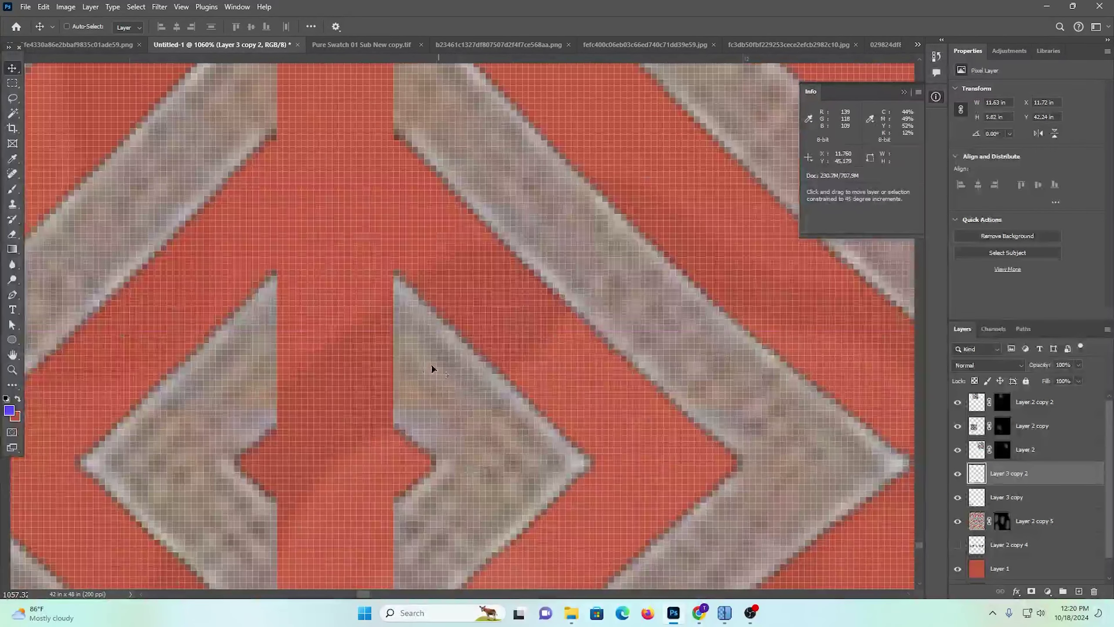
left_click_drag(431, 363, 299, 362)
scroll(248, 368, "down", 15)
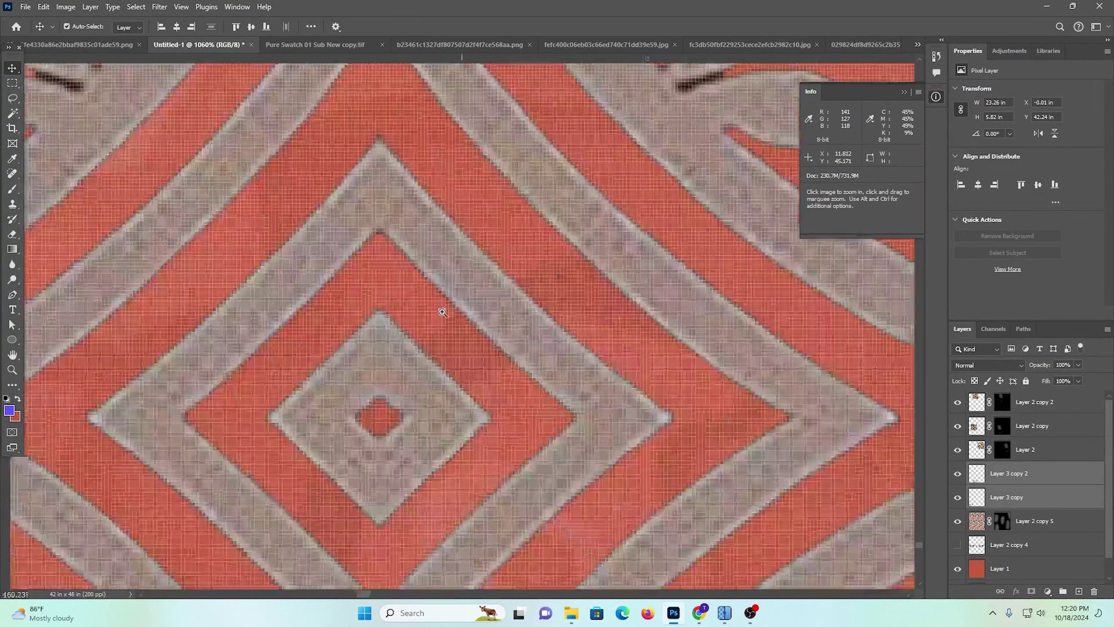
key("ctrl+e")
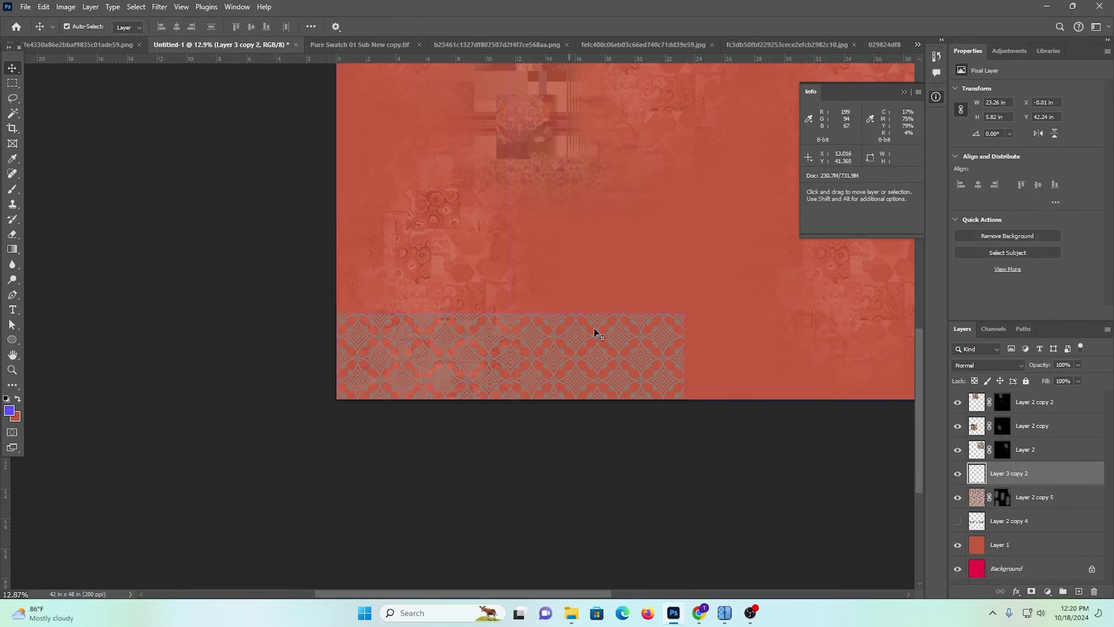
Duplicate the 23.26 in strip straight to the right, leaving a gap, with the copy at about X 24.45 in
left_click_drag(657, 331, 532, 344)
left_click_drag(251, 356, 616, 336)
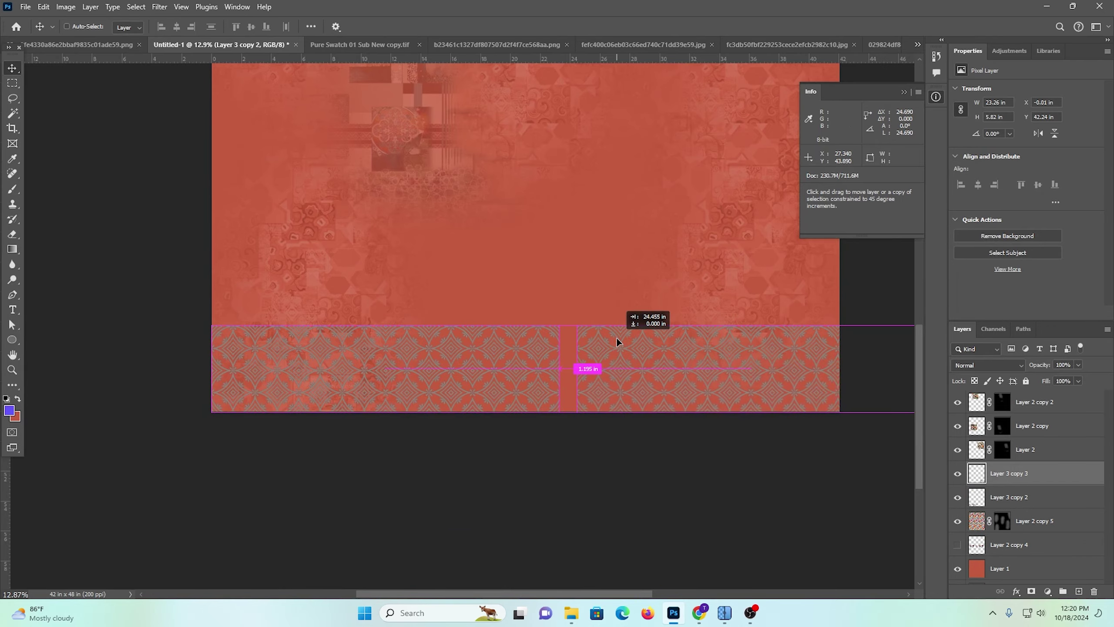
scroll(576, 351, "down", 2)
scroll(568, 296, "up", 8)
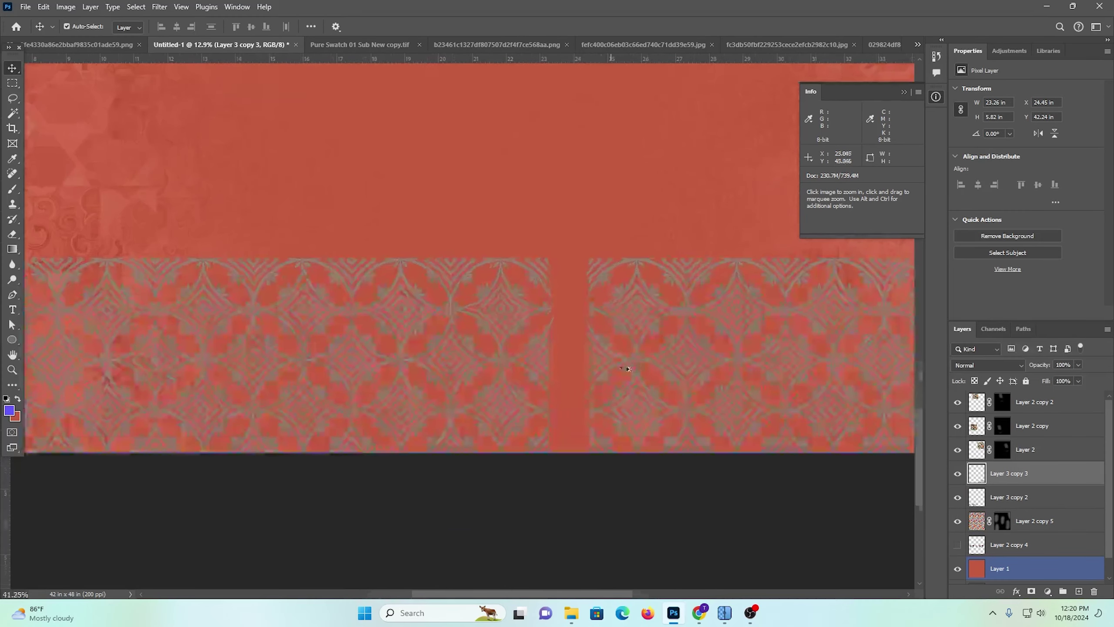
scroll(653, 308, "down", 2)
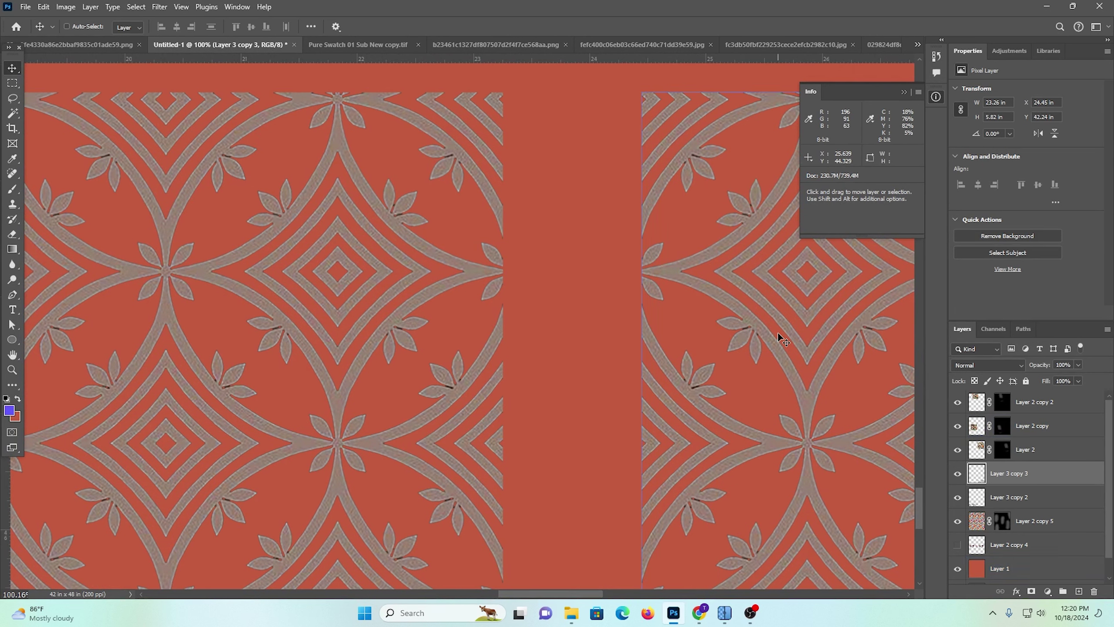
Move the duplicated strip left until it joins the first strip seamlessly at X 23.25 in
left_click_drag(704, 279, 723, 357)
key("ctrl+z")
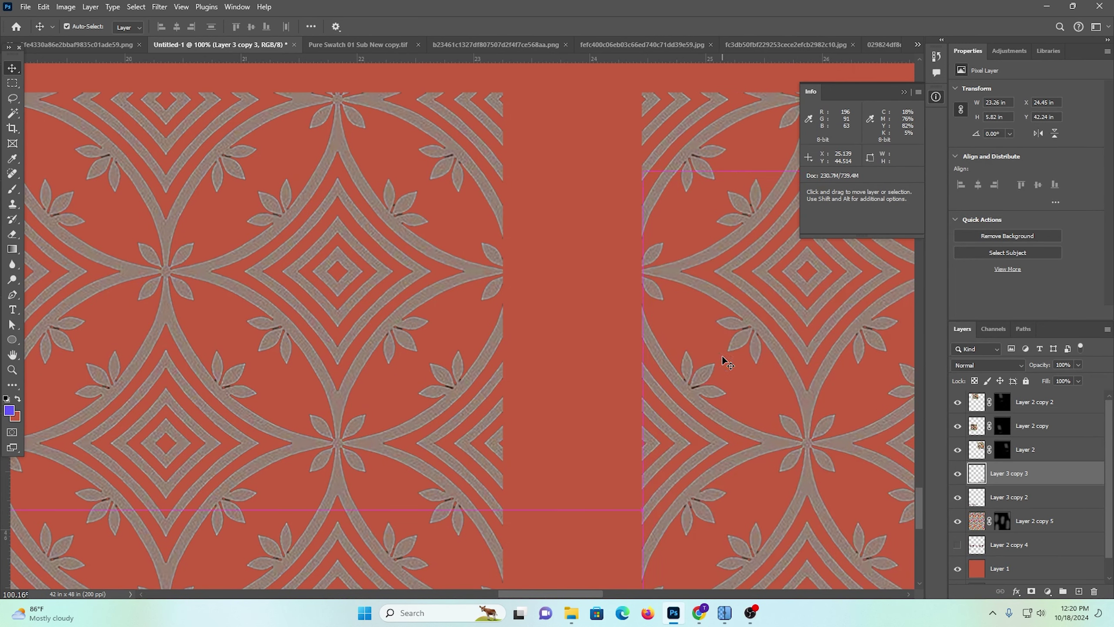
left_click_drag(728, 339, 622, 323)
left_click_drag(521, 357, 644, 409)
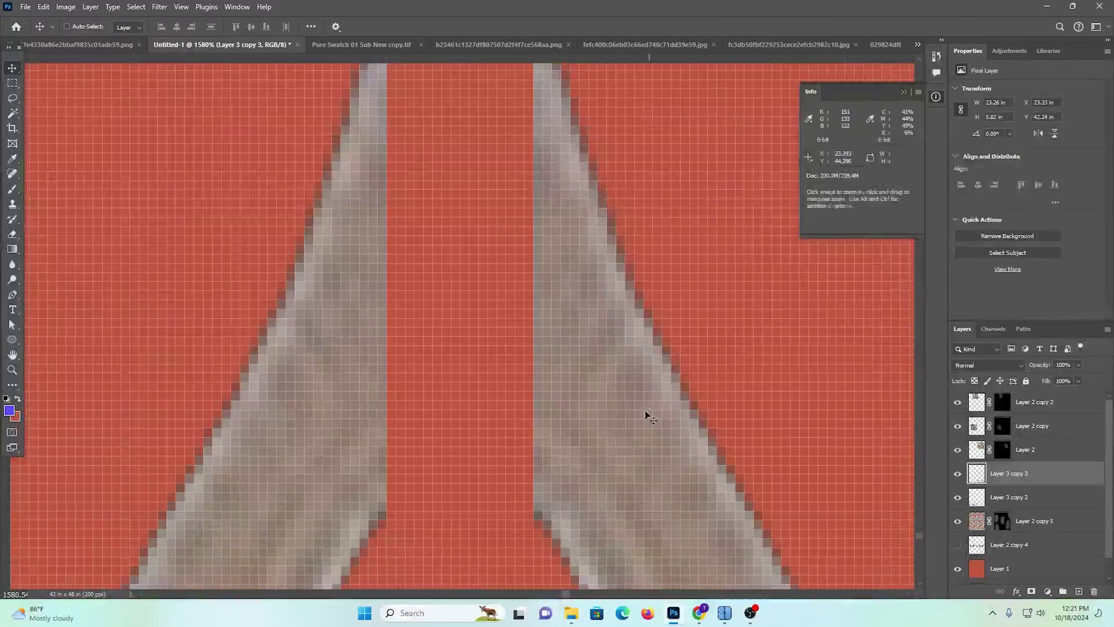
left_click_drag(577, 385, 471, 377)
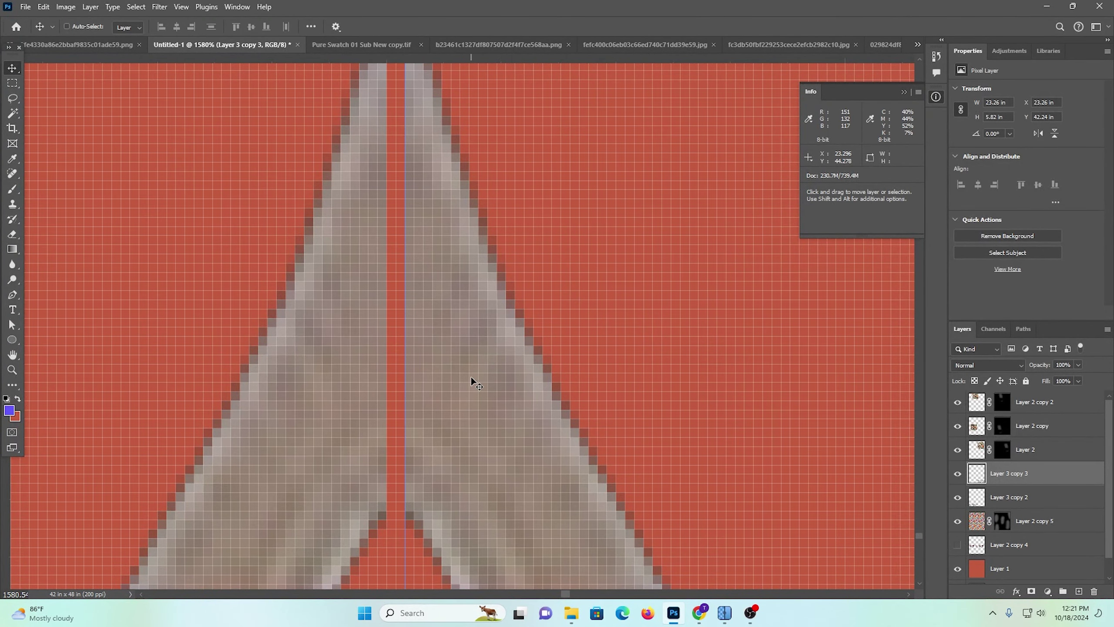
key("Left")
key("Left")
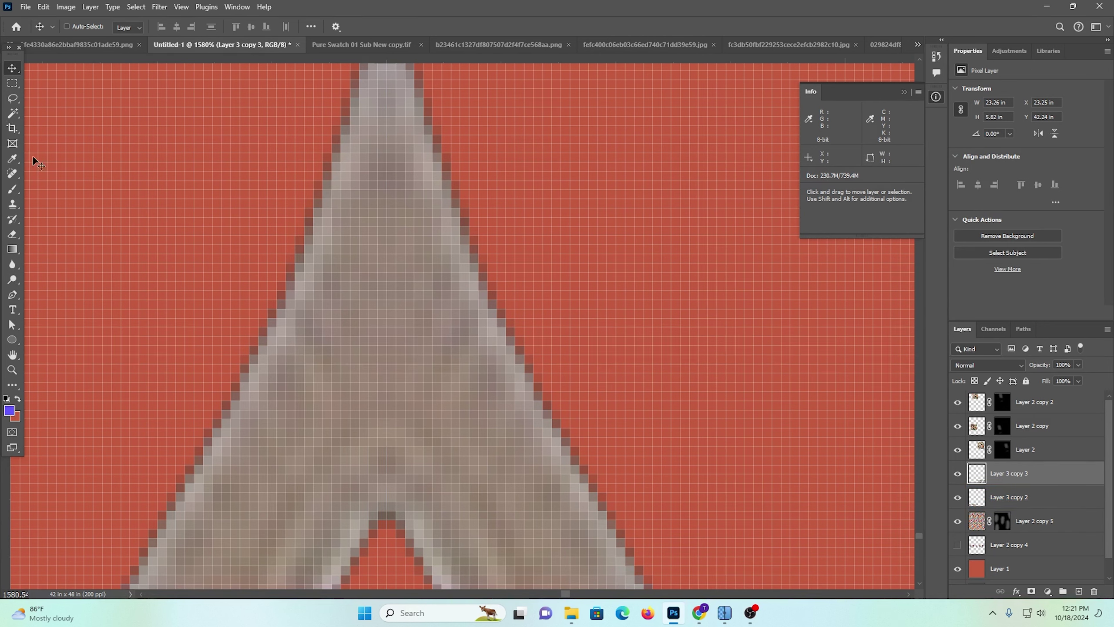
Merge the two strips into one layer and check its overhang past the canvas with Free Transform
key("ctrl")
left_click(283, 462, "shift")
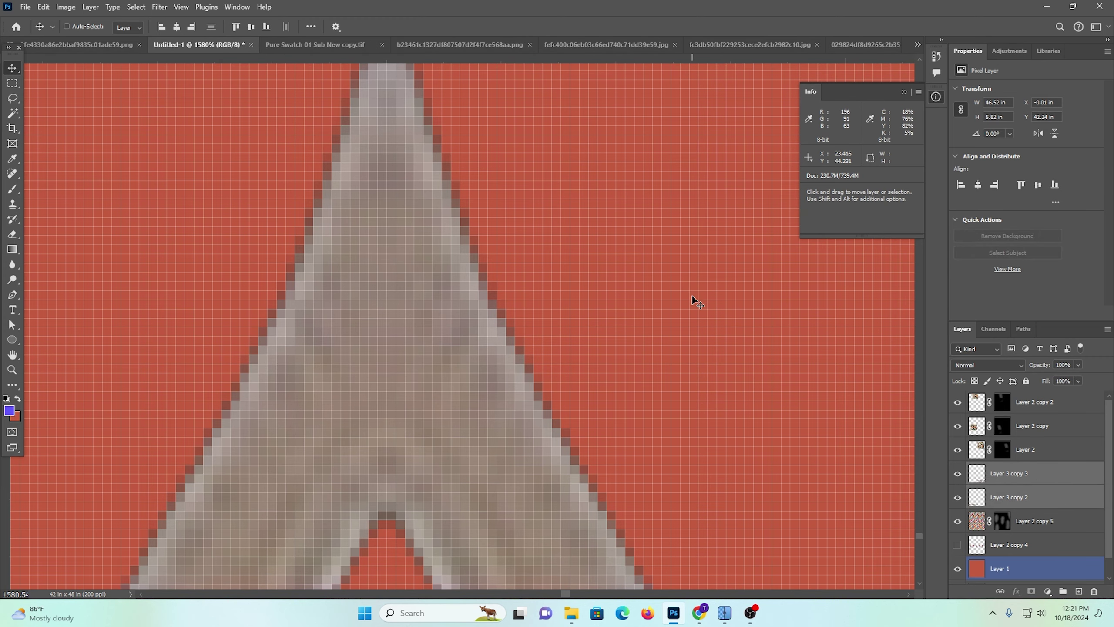
left_click_drag(546, 291, 278, 199)
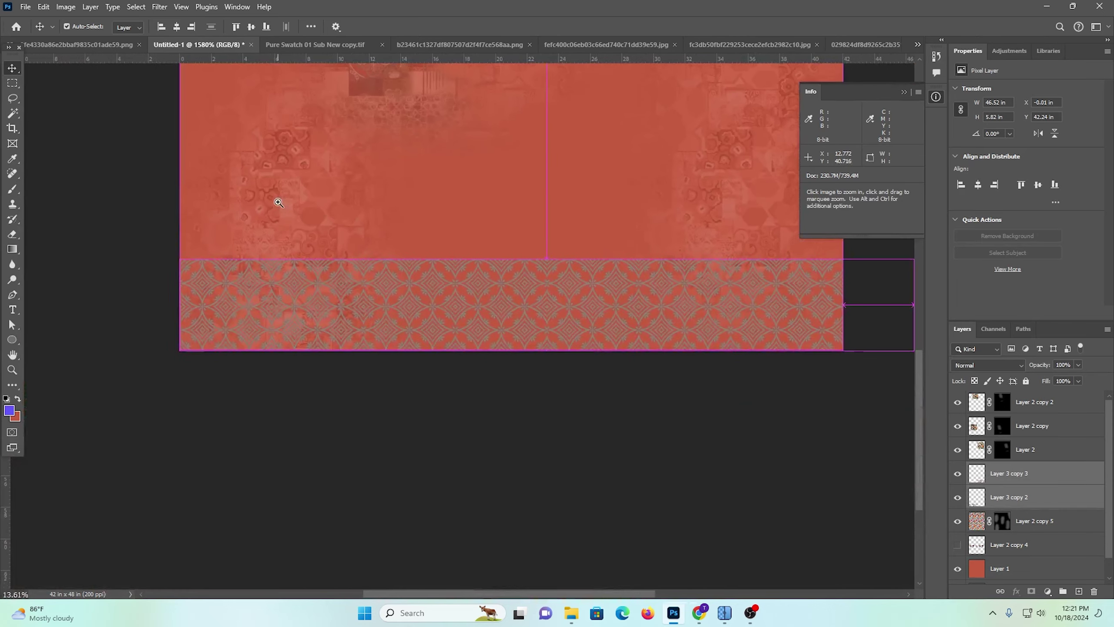
key("ctrl+e")
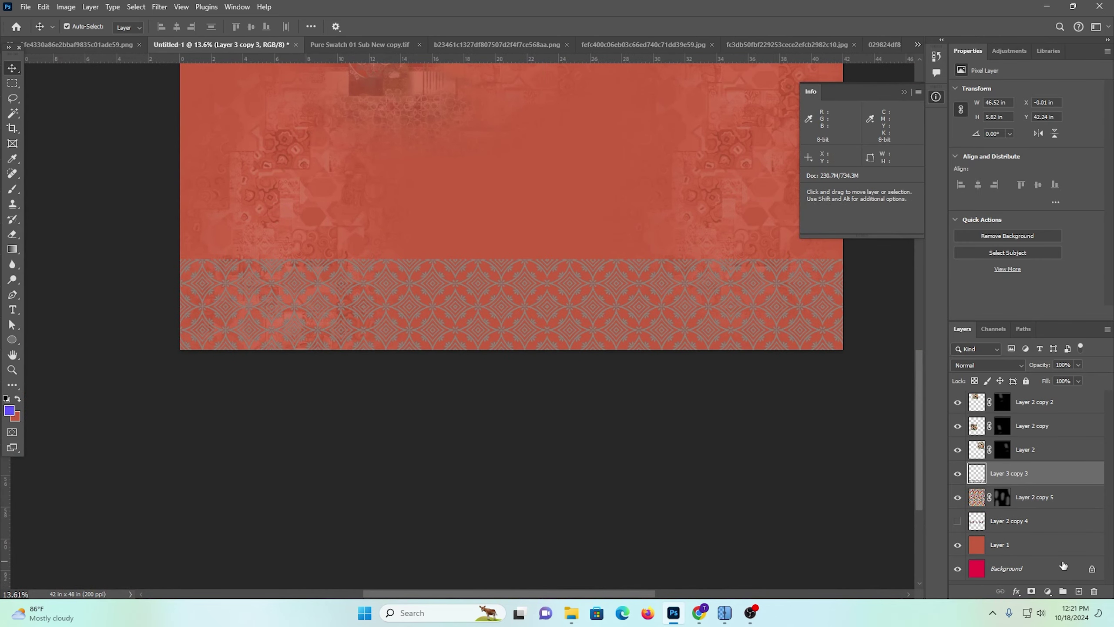
key("ctrl+t")
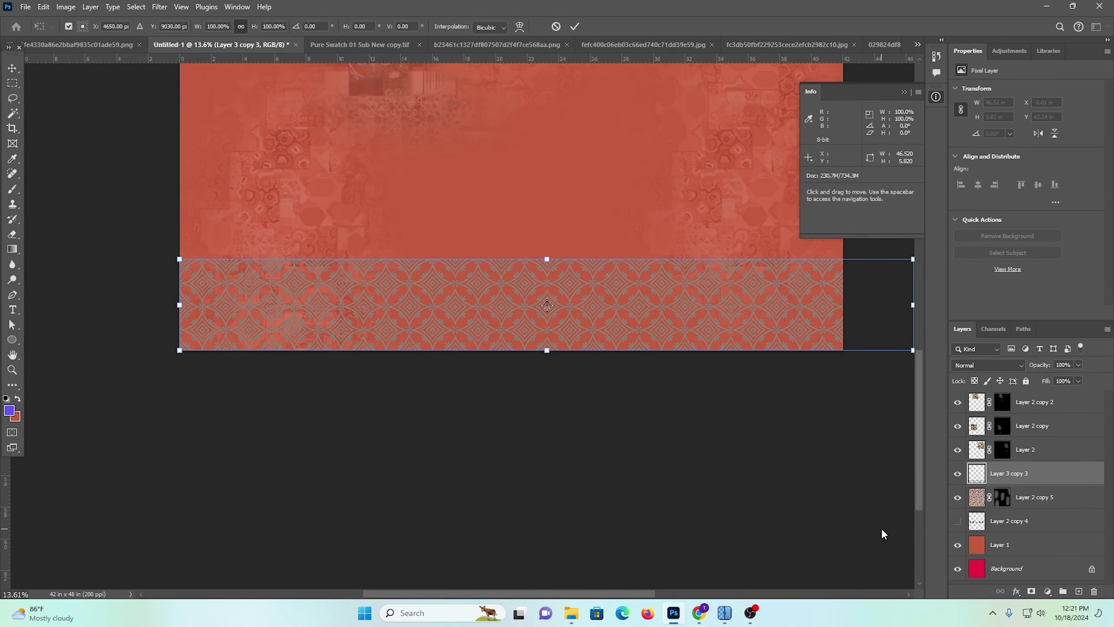
key("Return")
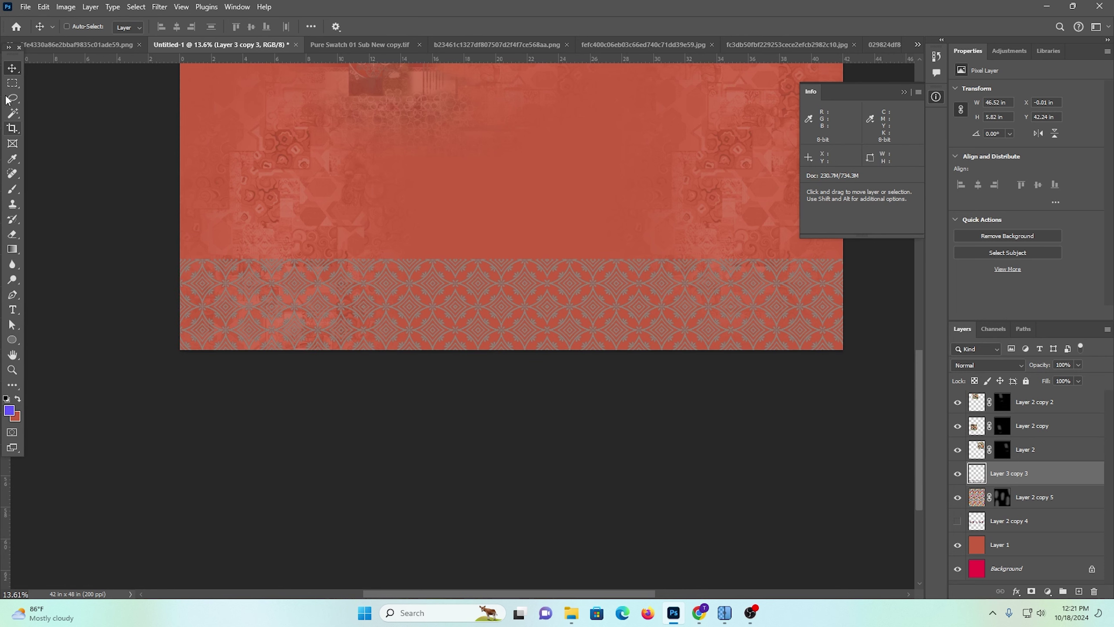
Trim the strip to the canvas by copying the selected canvas area to a new layer, deleting the overhanging layer, and checking the new bounds
left_click(13, 84)
left_click_drag(103, 137, 888, 513)
key("ctrl+j")
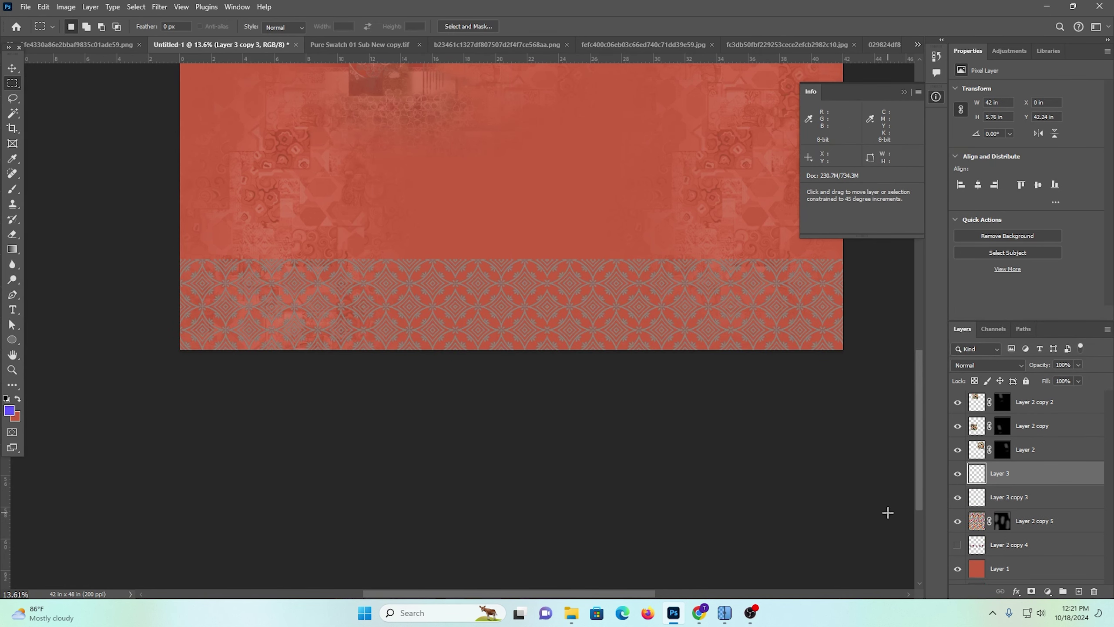
left_click(1044, 500)
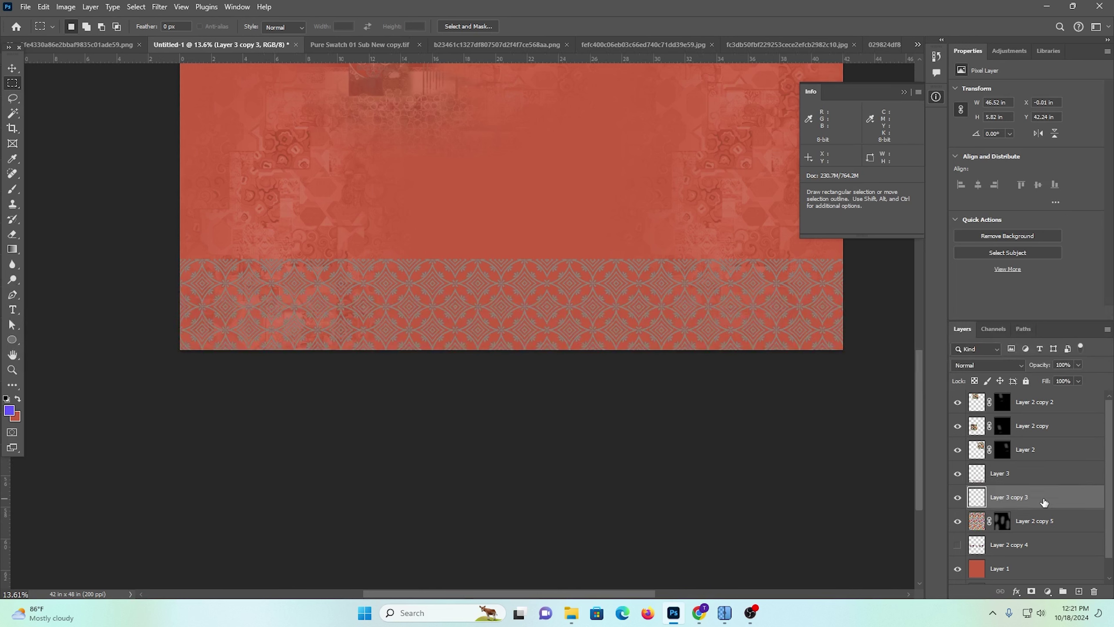
key("Delete")
left_click(997, 481)
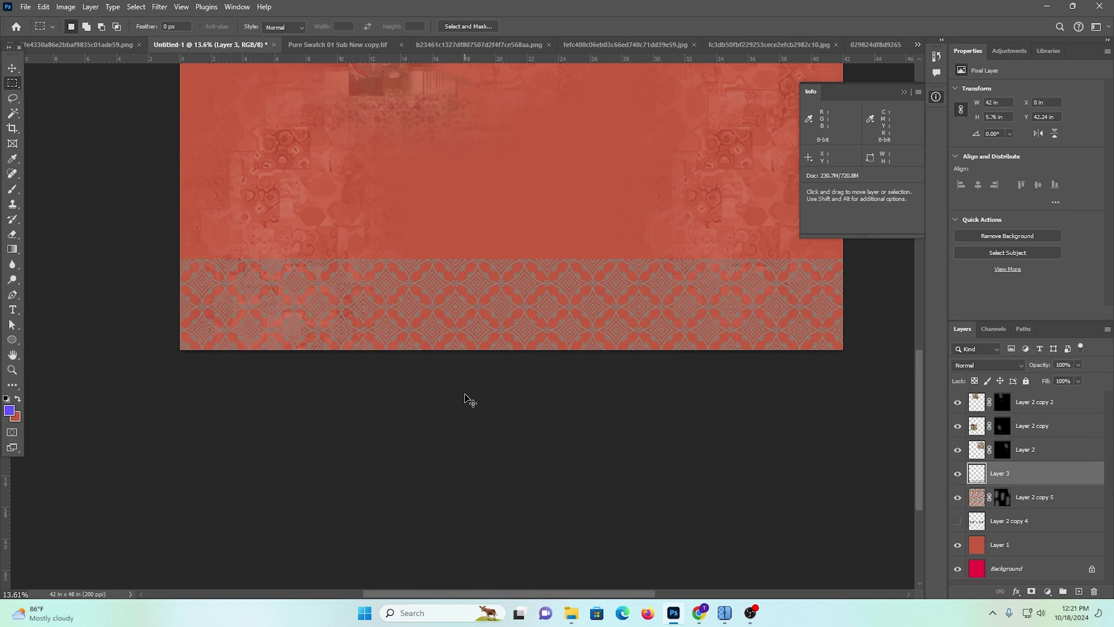
key("ctrl+t")
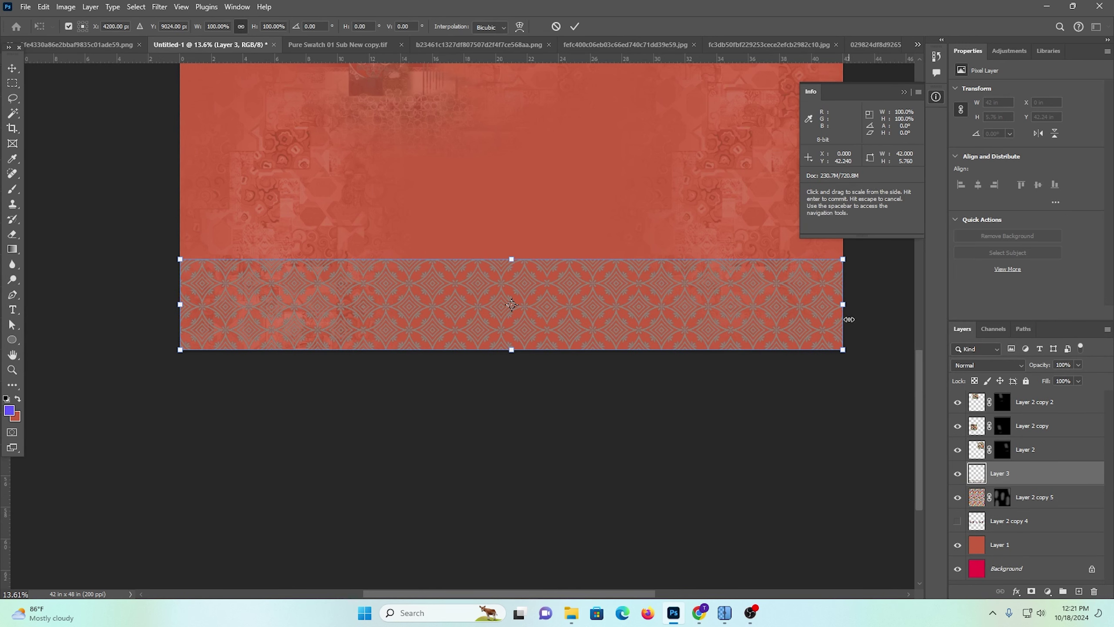
key("Return")
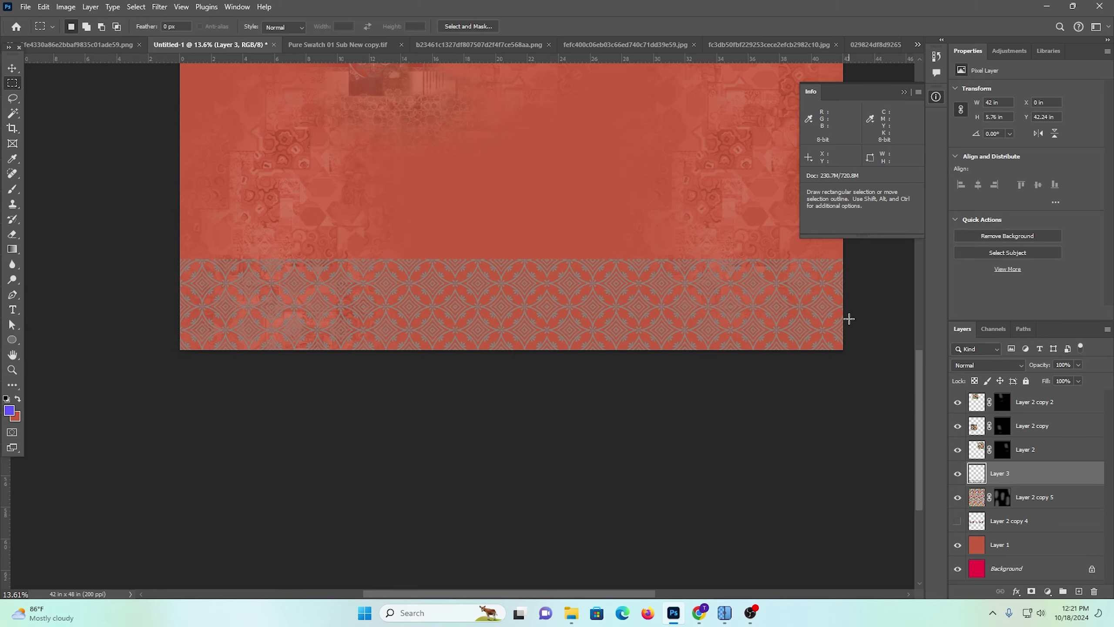
Duplicate the 42 in strip straight up and set the copy flush on top of the original at Y 36.48 in
left_click(13, 65)
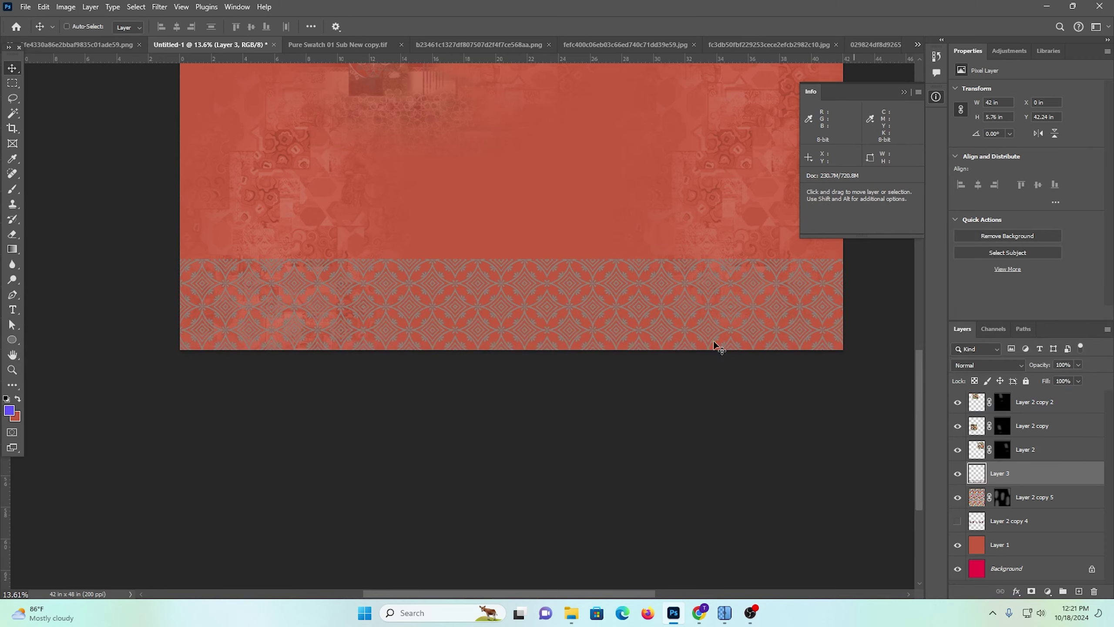
key("ctrl+space")
left_click_drag(535, 261, 542, 181)
scroll(590, 350, "up", 3)
scroll(590, 350, "up", 5)
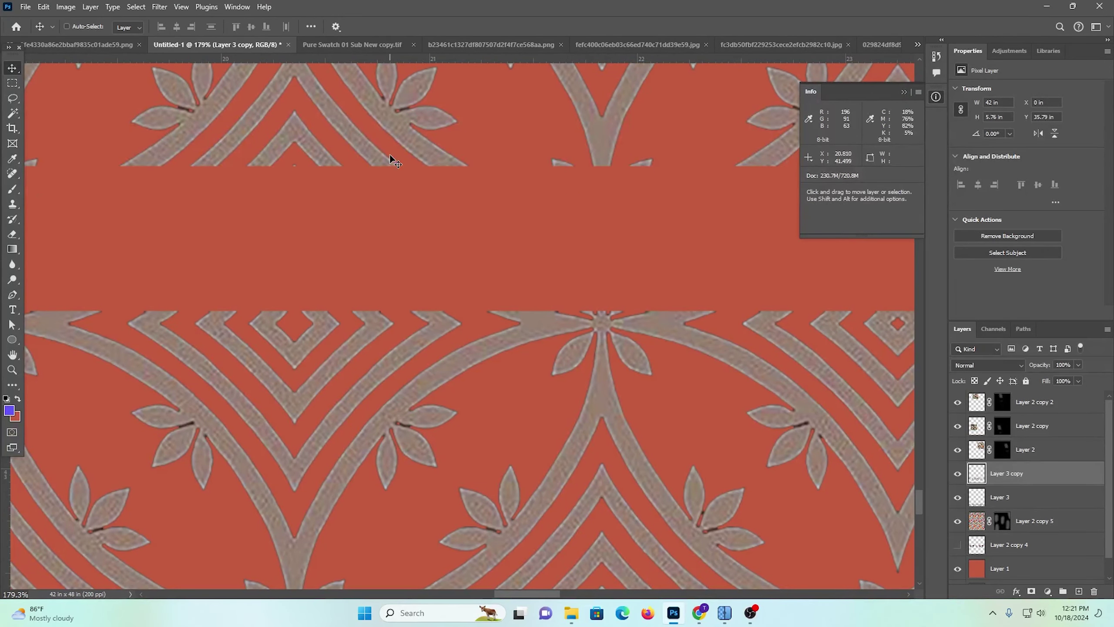
left_click_drag(389, 154, 409, 290)
Flip the upper strip vertically and merge it with the lower strip into one 11.52 in high band
key("ctrl+t")
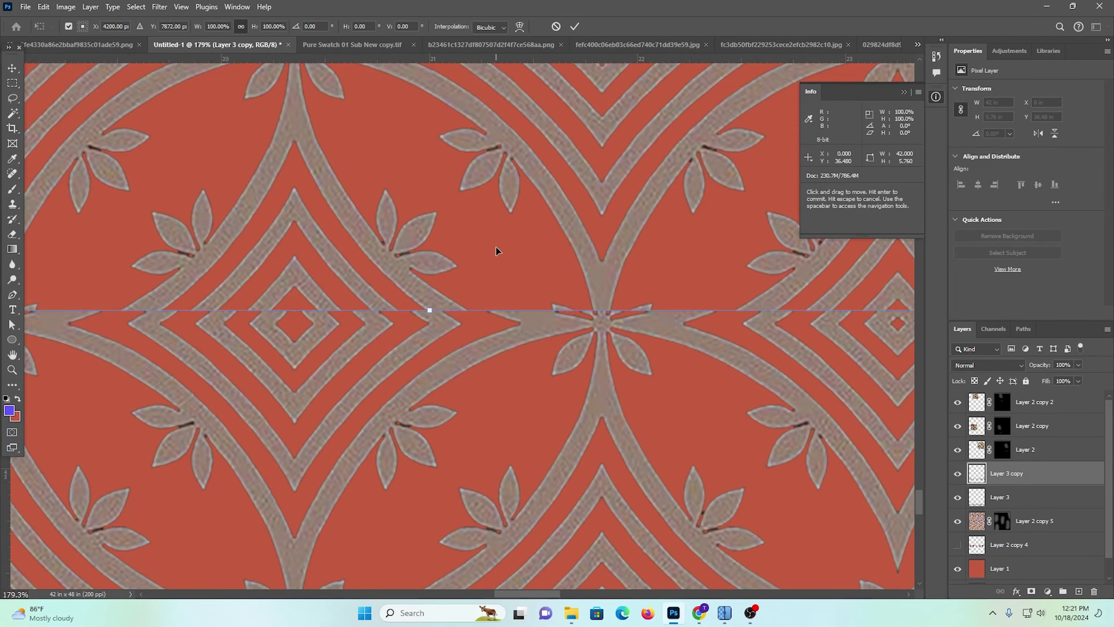
right_click(587, 244)
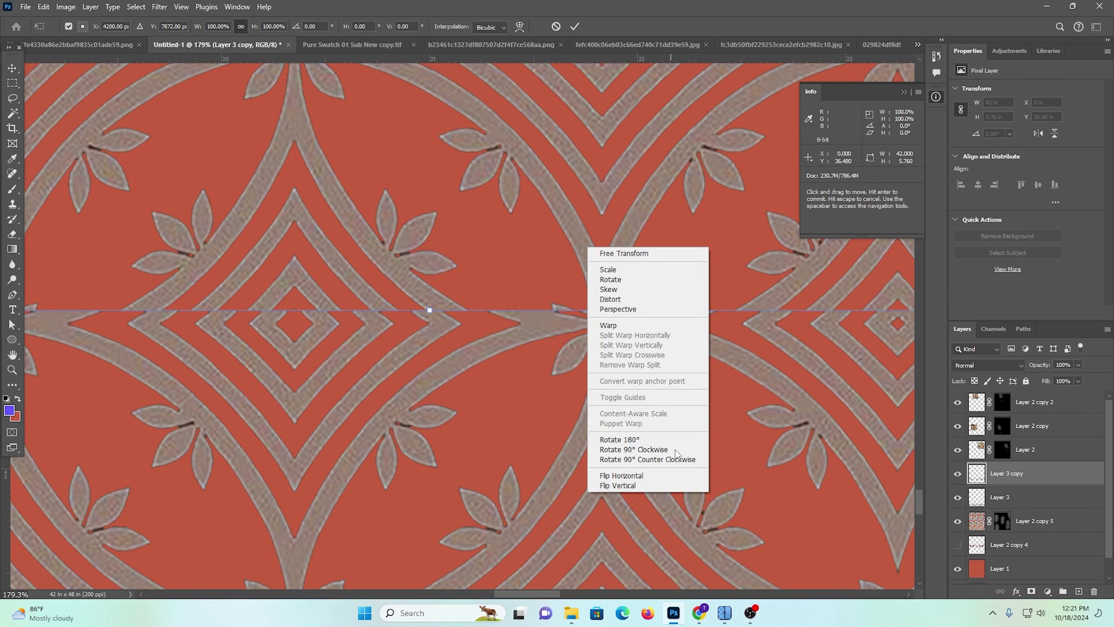
left_click(638, 486)
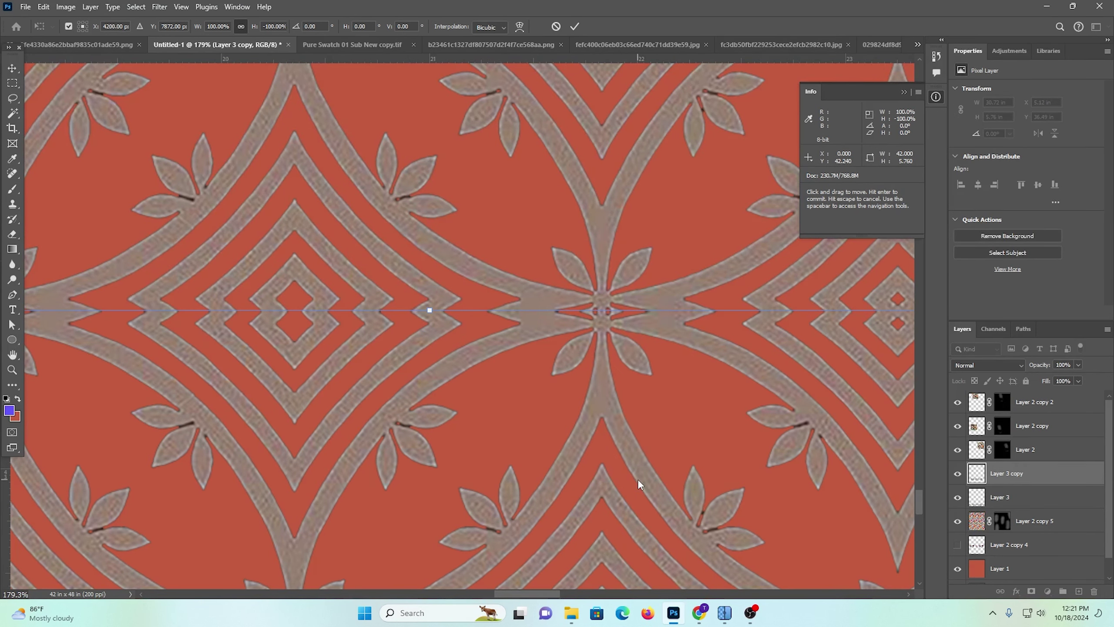
key("Return")
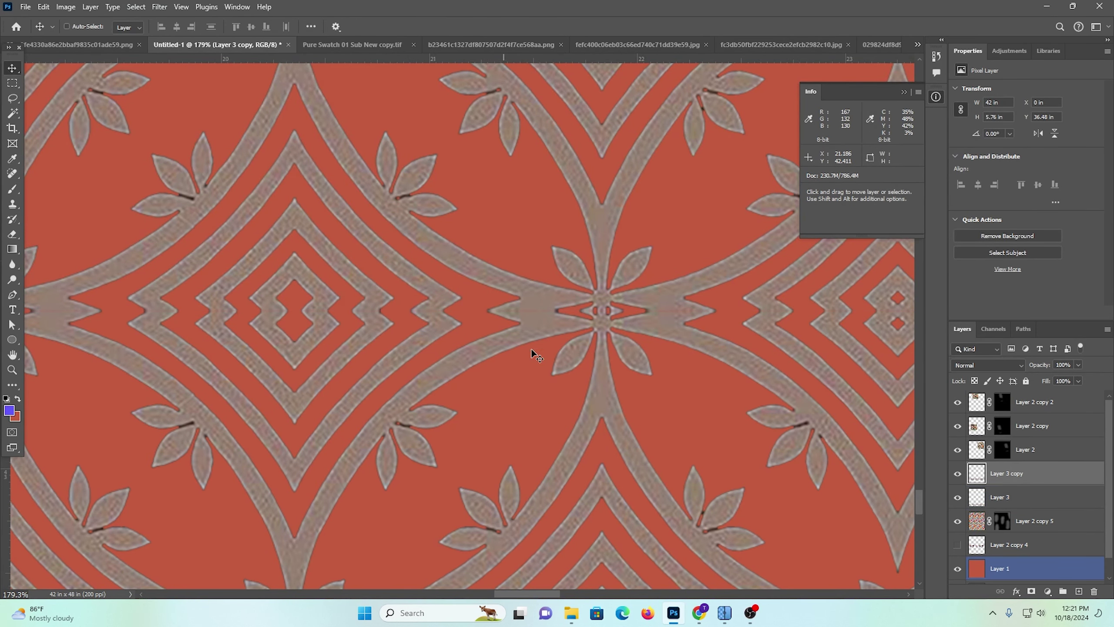
left_click(553, 323, "ctrl+shift")
key("ctrl+e")
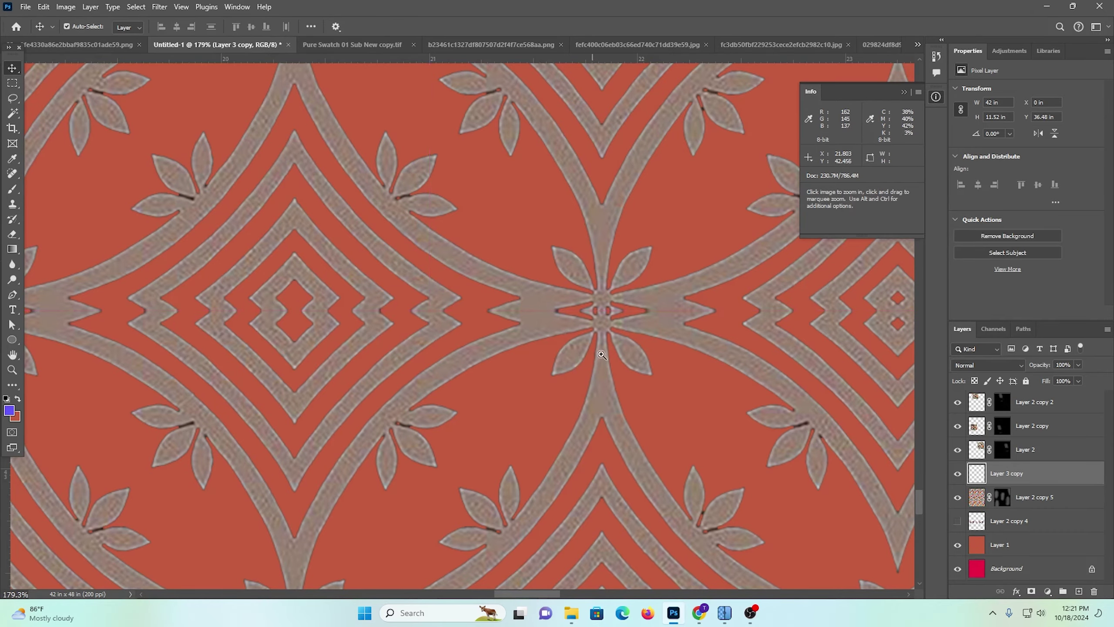
left_click_drag(599, 350, 366, 276)
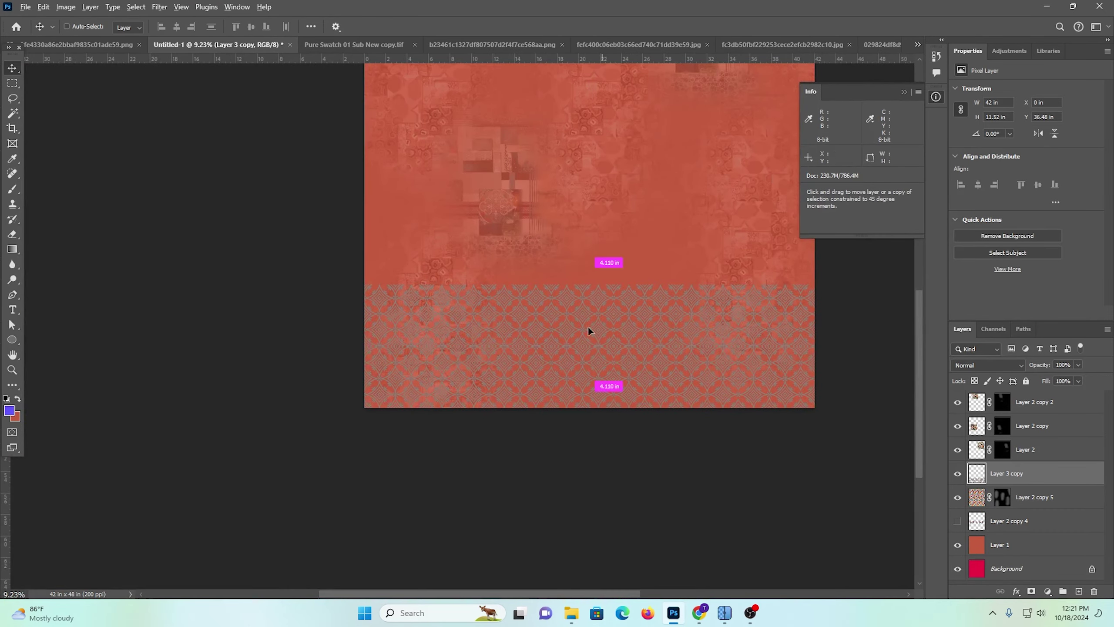
Duplicate the 11.52 in band straight up, set the copy flush on the original at Y 24.96 in, and merge both bands
left_click_drag(589, 331, 668, 372)
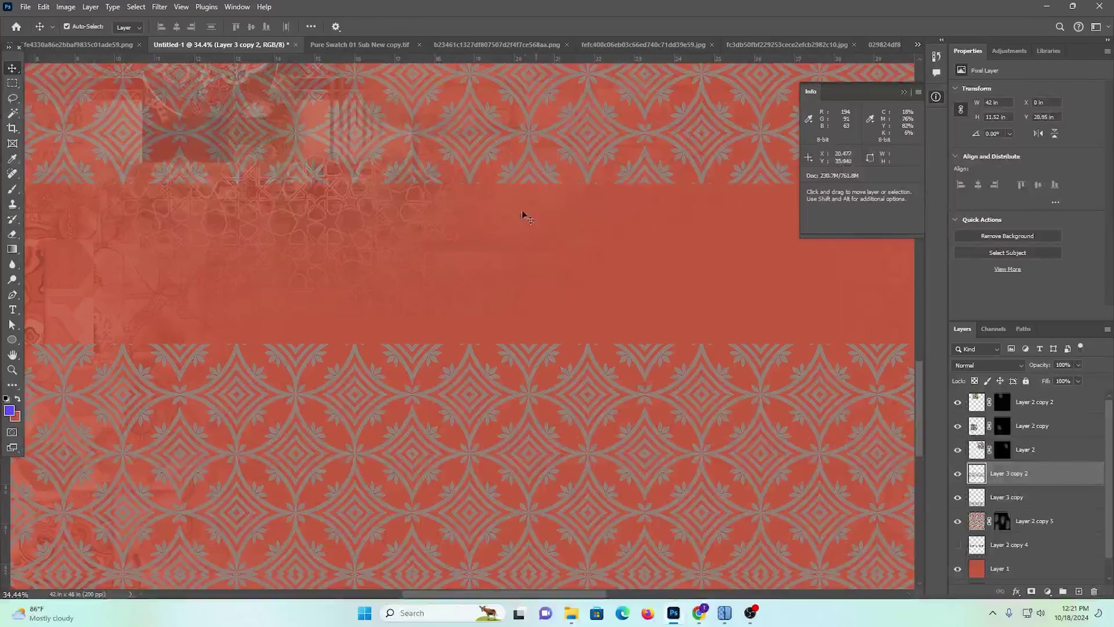
left_click_drag(522, 214, 641, 409)
left_click_drag(377, 254, 398, 350)
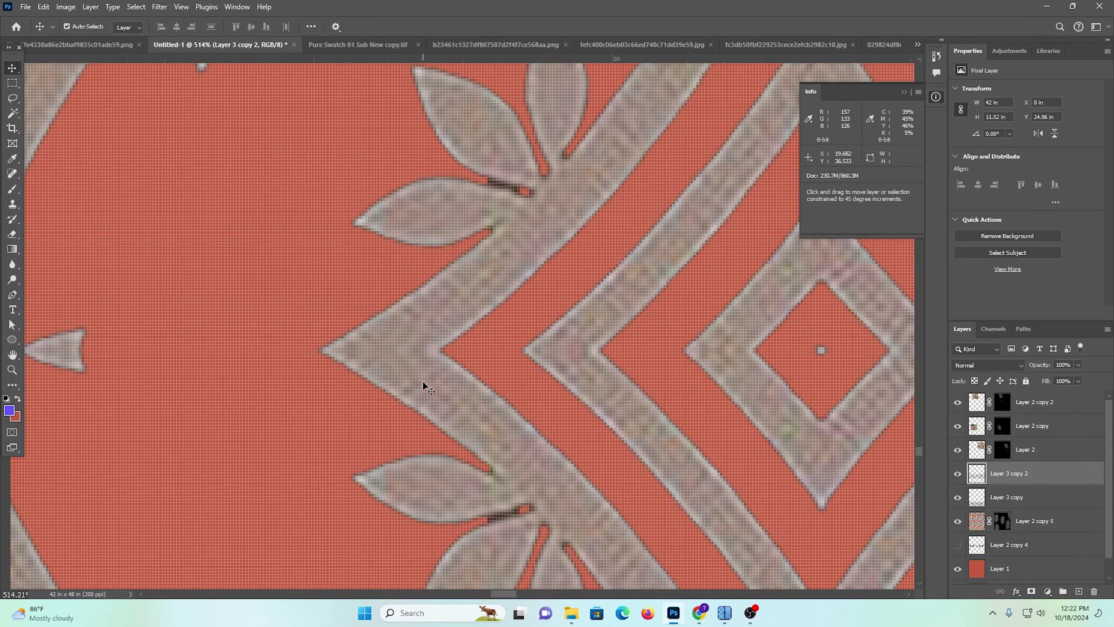
key("ctrl+e")
Duplicate the 23.04 in high band straight up and set the copy flush on top of the original at Y 1.92 in
left_click_drag(499, 375, 275, 276)
left_click_drag(551, 469, 524, 264)
scroll(524, 264, "up", 5)
scroll(533, 347, "up", 4)
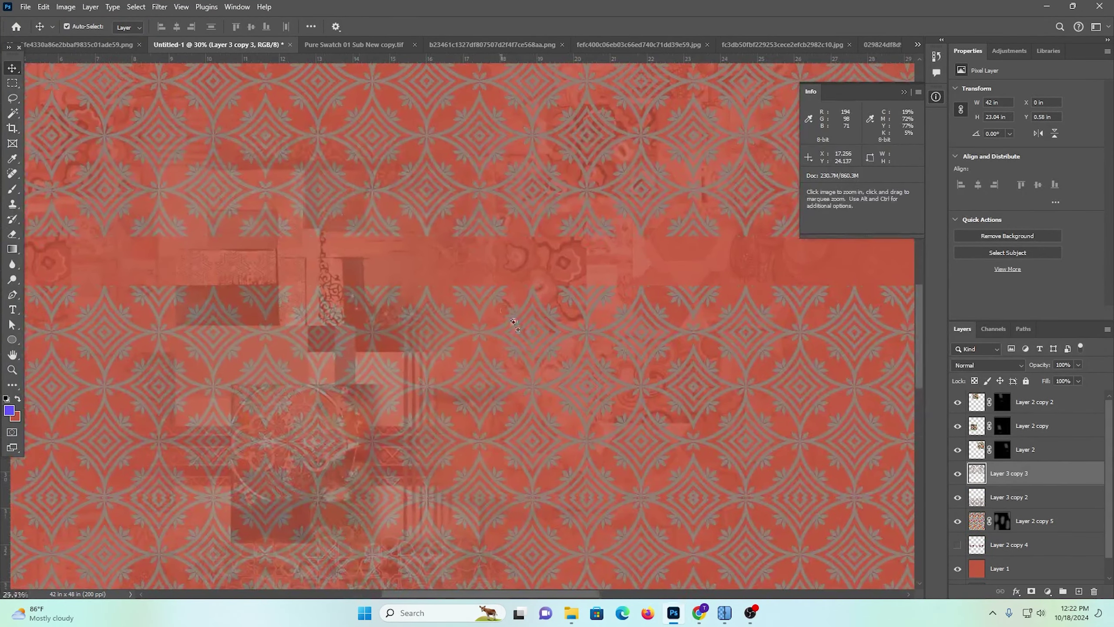
left_click_drag(457, 249, 471, 299)
scroll(483, 379, "up", 5)
scroll(483, 379, "up", 4)
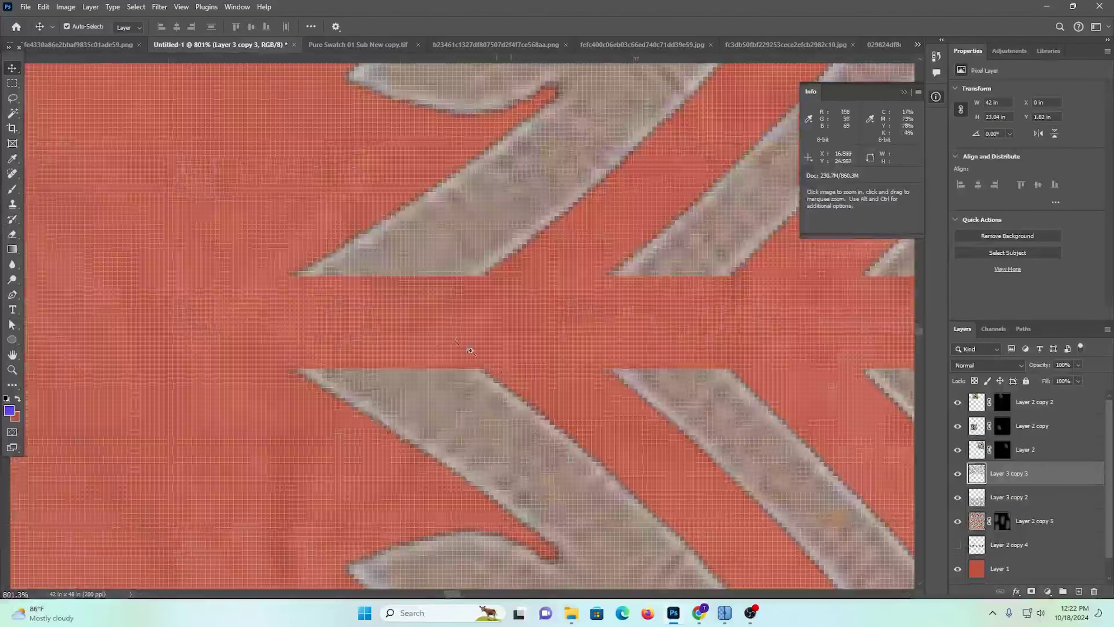
left_click_drag(386, 251, 402, 356)
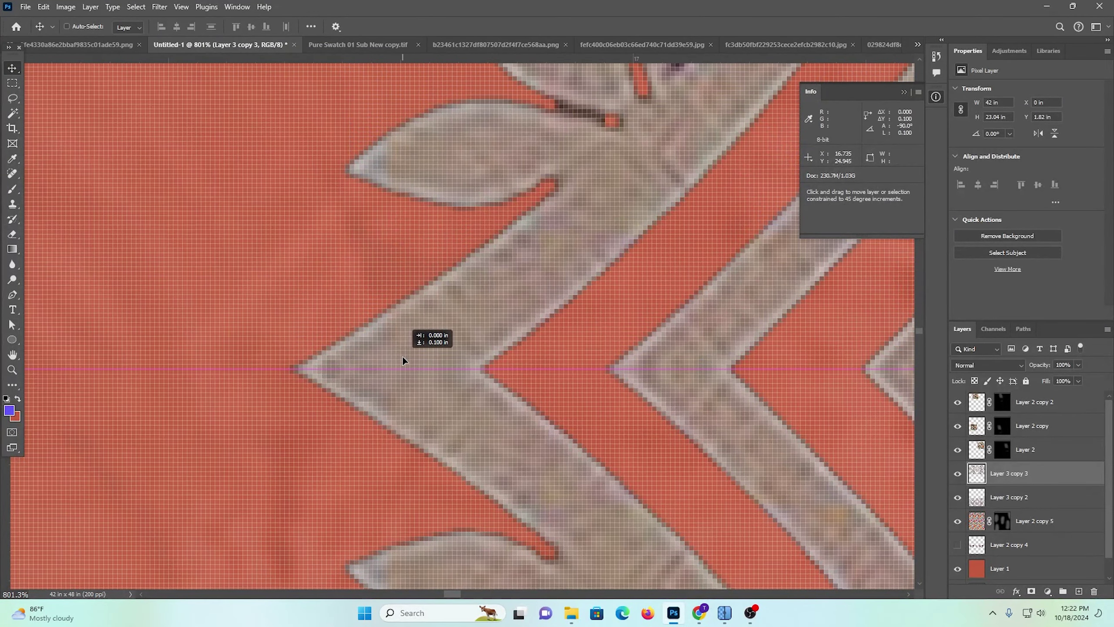
Merge the two large bands and stretch the pattern's upper edge past the canvas top to a height of about 48.41 in
left_click_drag(522, 364, 280, 236)
scroll(280, 236, "up", 1)
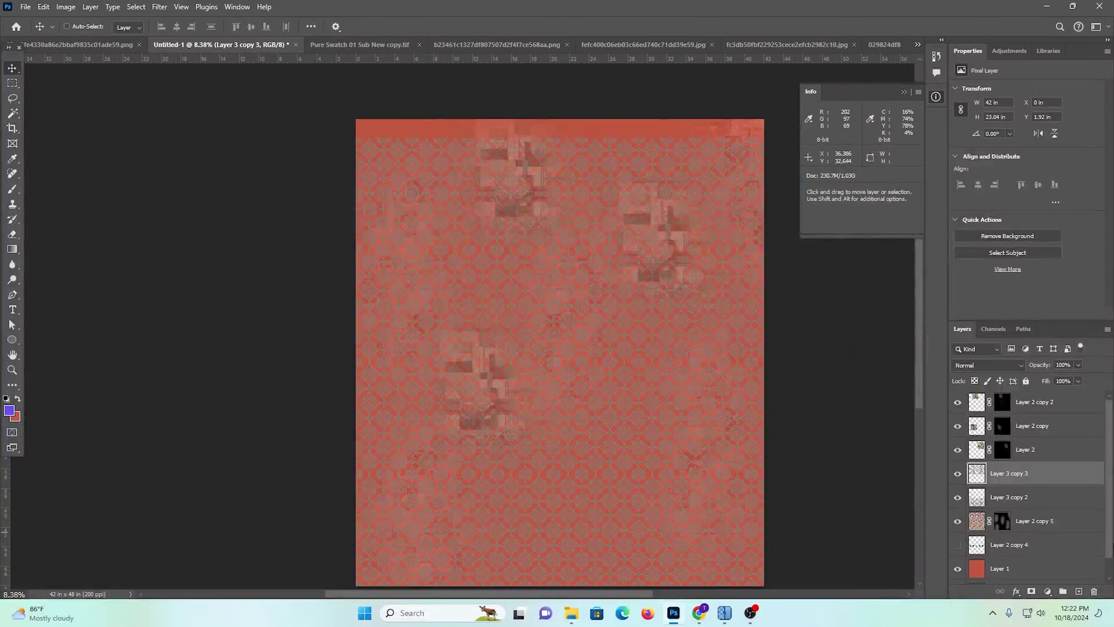
left_click(1008, 497, "ctrl")
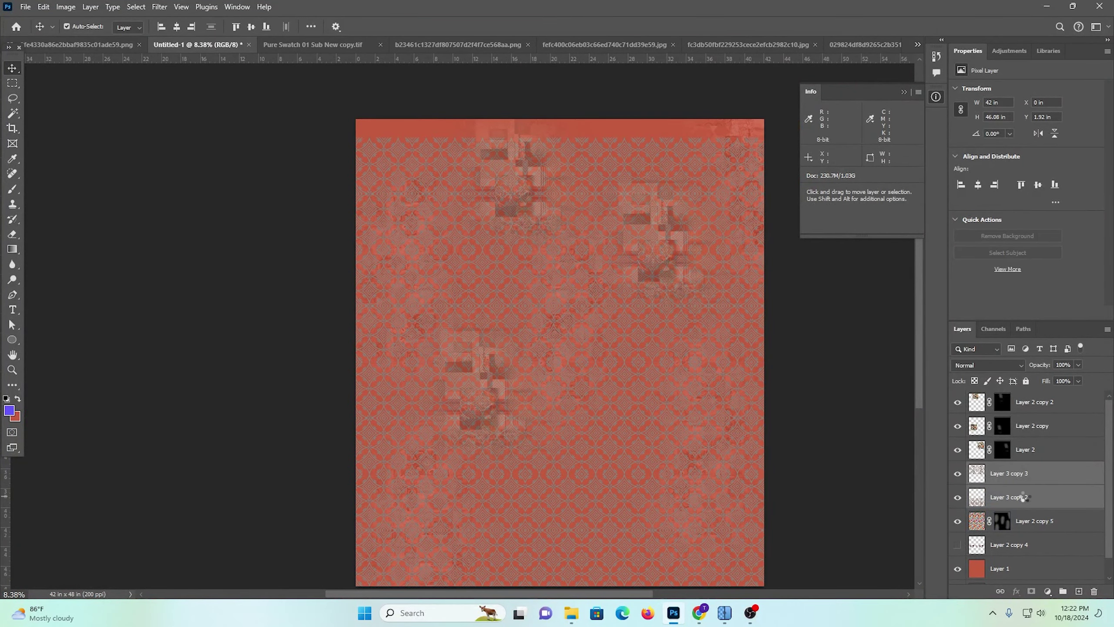
key("ctrl+e")
key("ctrl+t")
left_click_drag(560, 137, 555, 113)
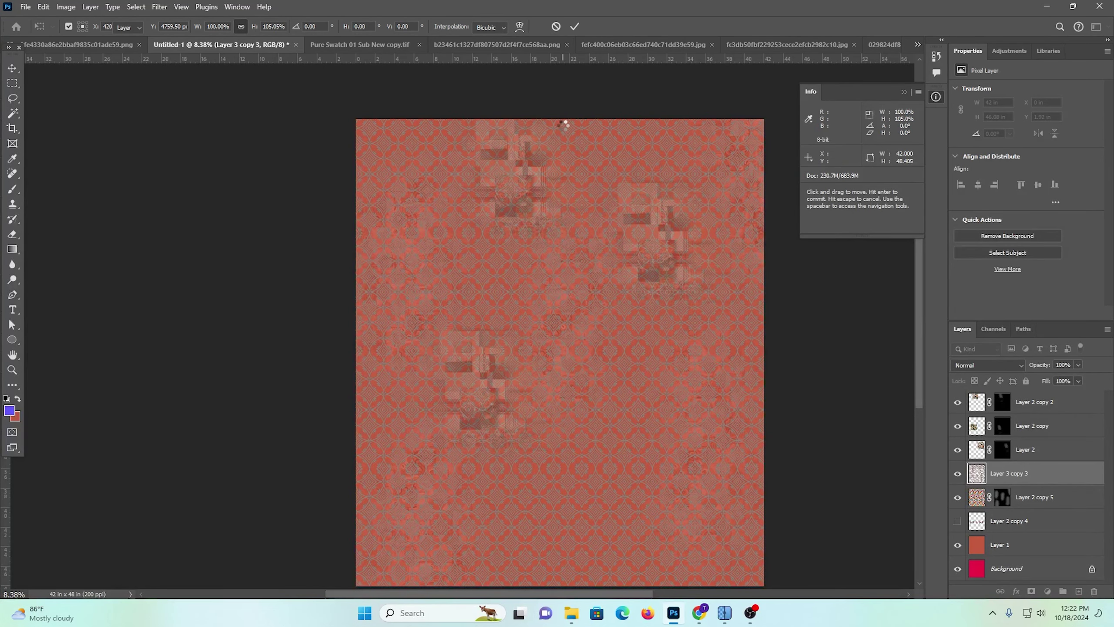
key("Return")
key("ctrl+0")
scroll(597, 236, "down", 2)
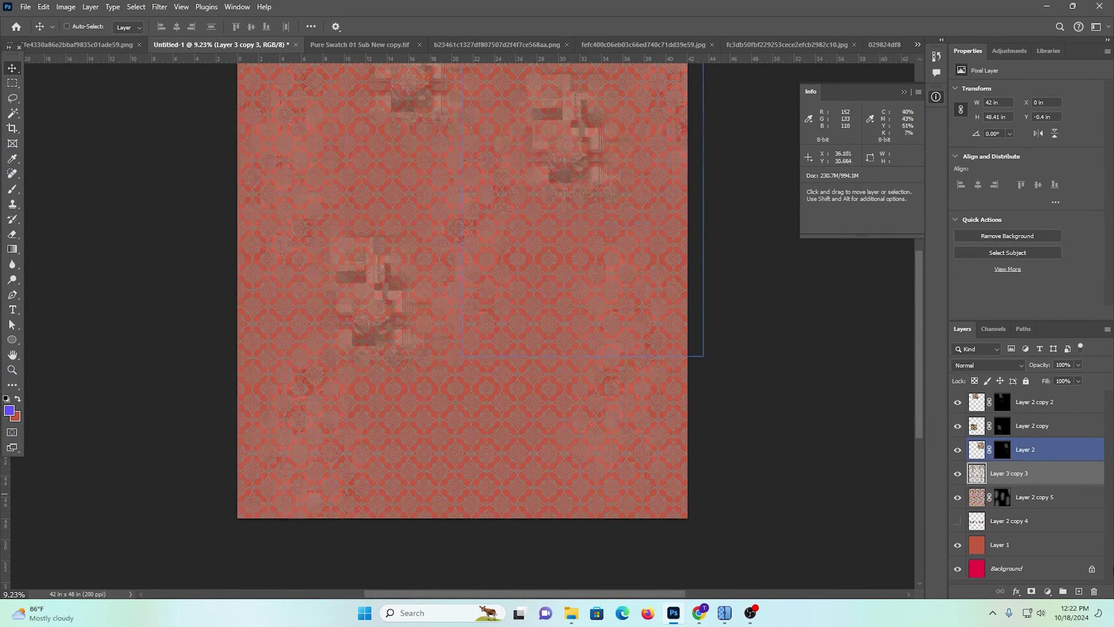
Hide the full pattern layer behind a black layer mask and set the Brush opacity to 60%
left_click(1030, 591, "alt")
scroll(530, 447, "up", 2)
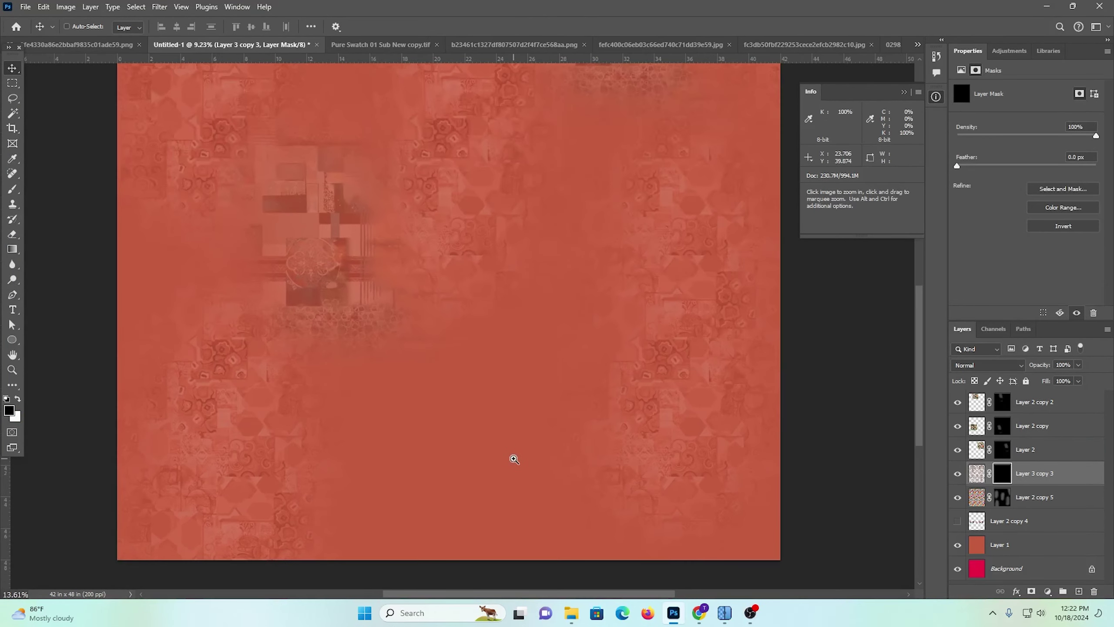
left_click(13, 190)
scroll(425, 395, "down", 2)
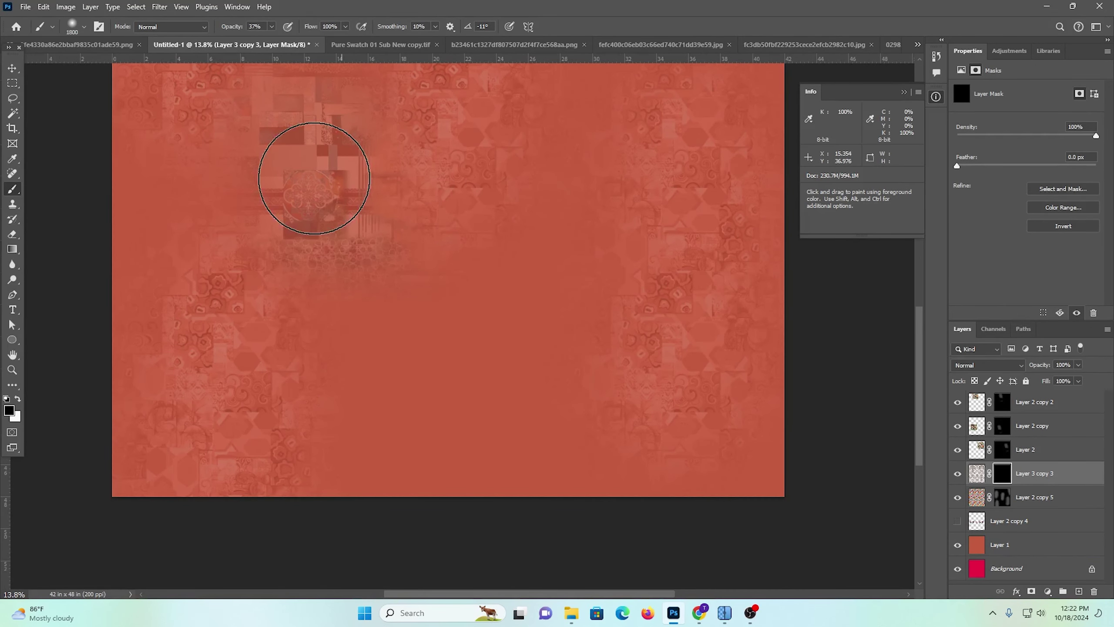
left_click(271, 28)
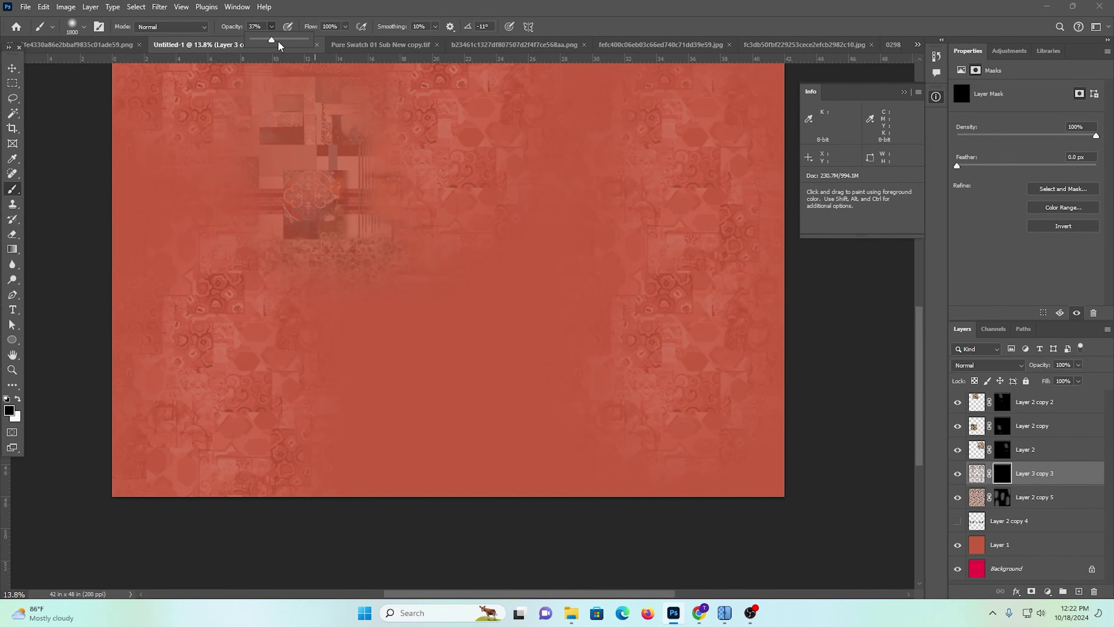
left_click(471, 294)
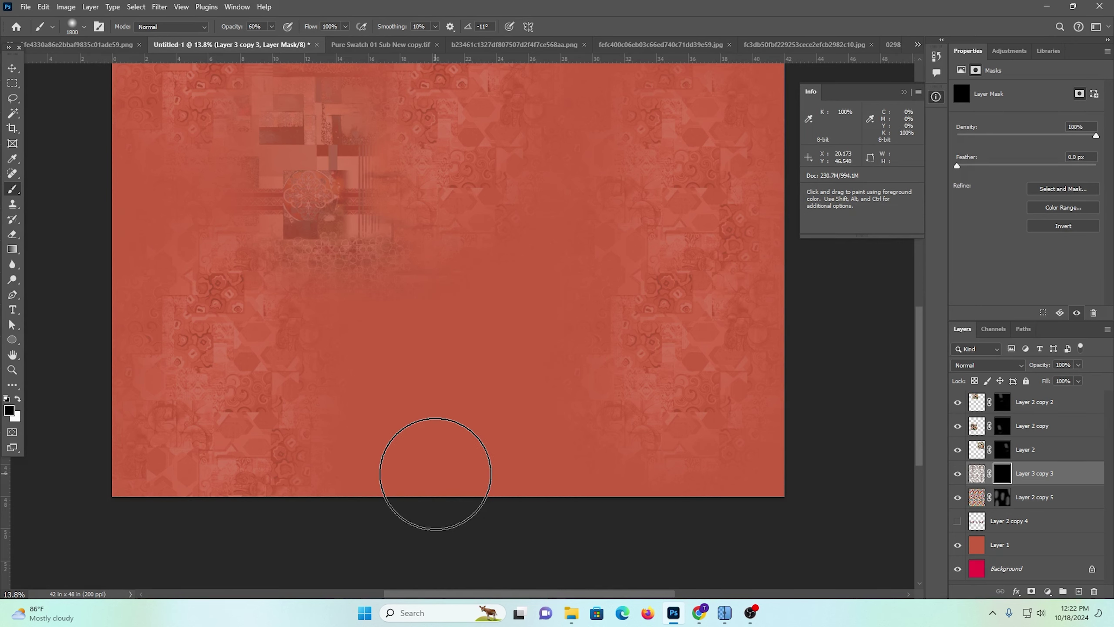
Try revealing the pattern with a white stroke on the mask near the canvas's lower middle, and remove the stroke and mask
left_click(16, 399)
left_click_drag(437, 298, 451, 448)
scroll(536, 428, "up", 1)
scroll(535, 428, "up", 2)
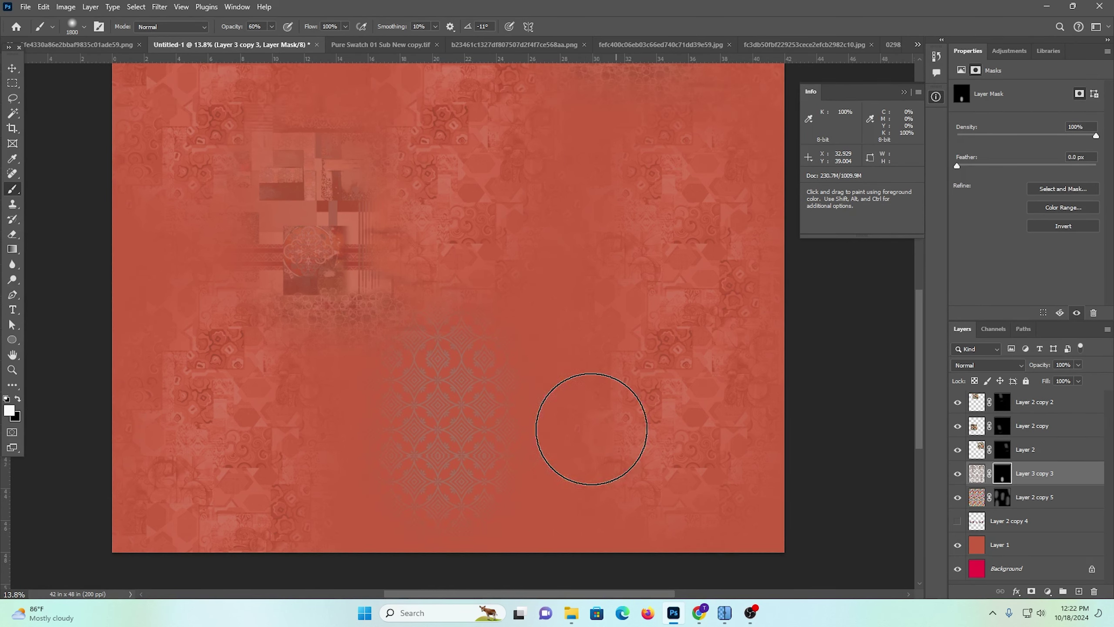
scroll(547, 429, "up", 2)
key("ctrl+z")
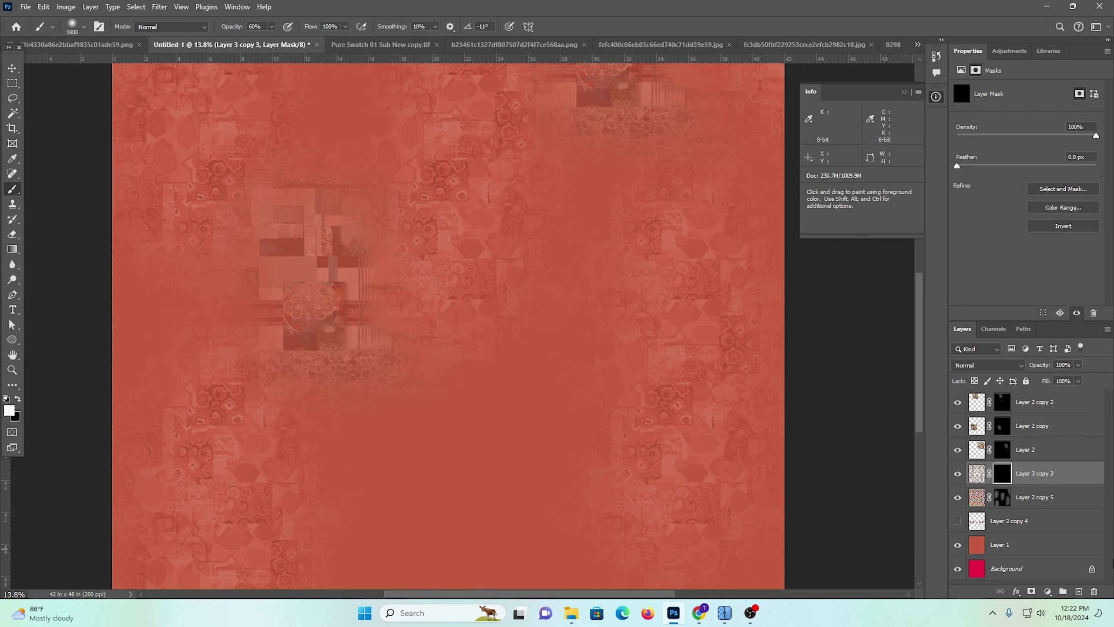
key("Delete")
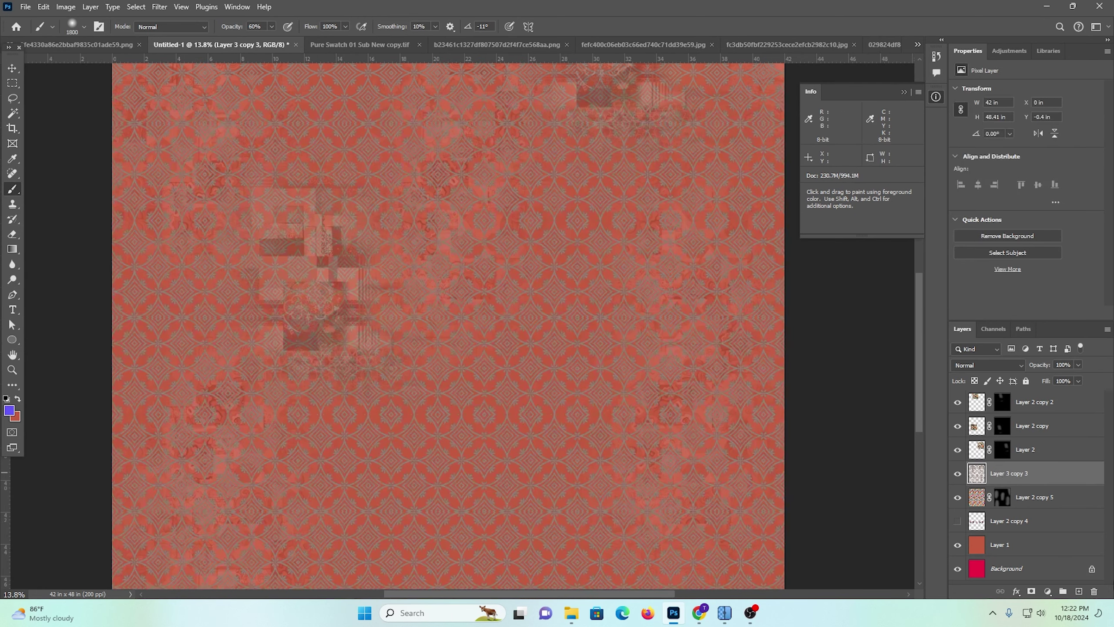
Add a Color Overlay to the pattern layer and sample the canvas's red ground c45b3f as its colour
left_click(1016, 591)
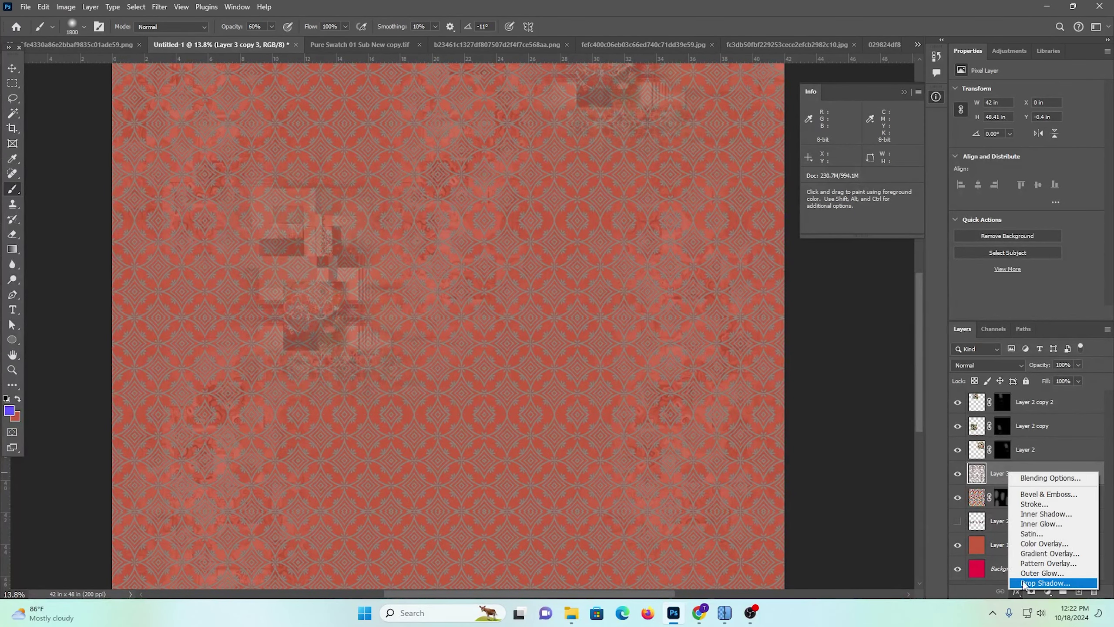
left_click(1038, 545)
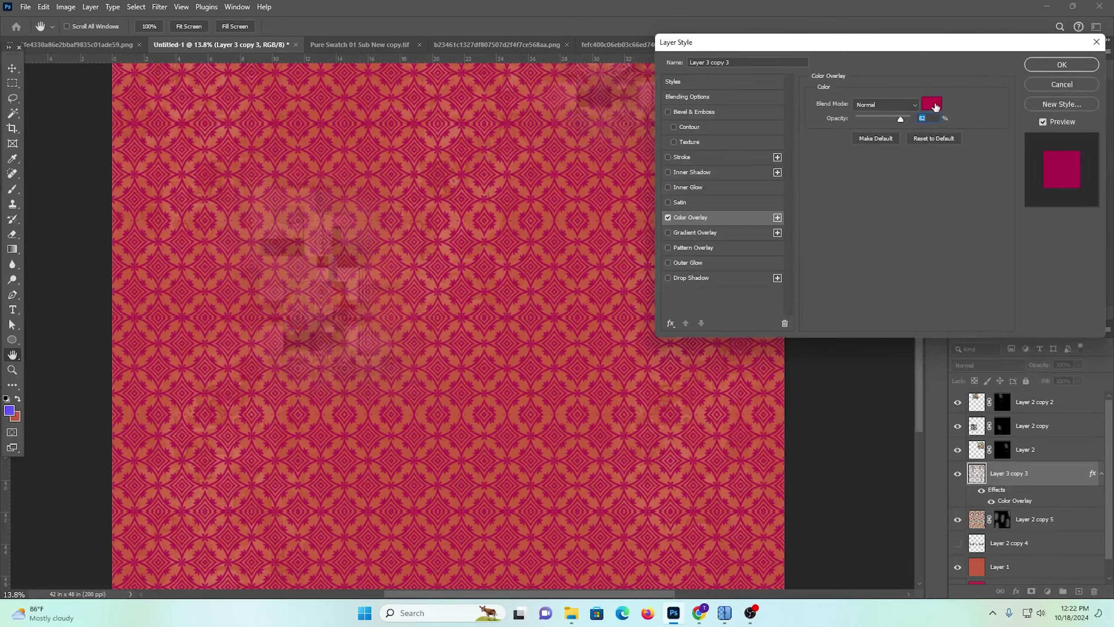
left_click(932, 104)
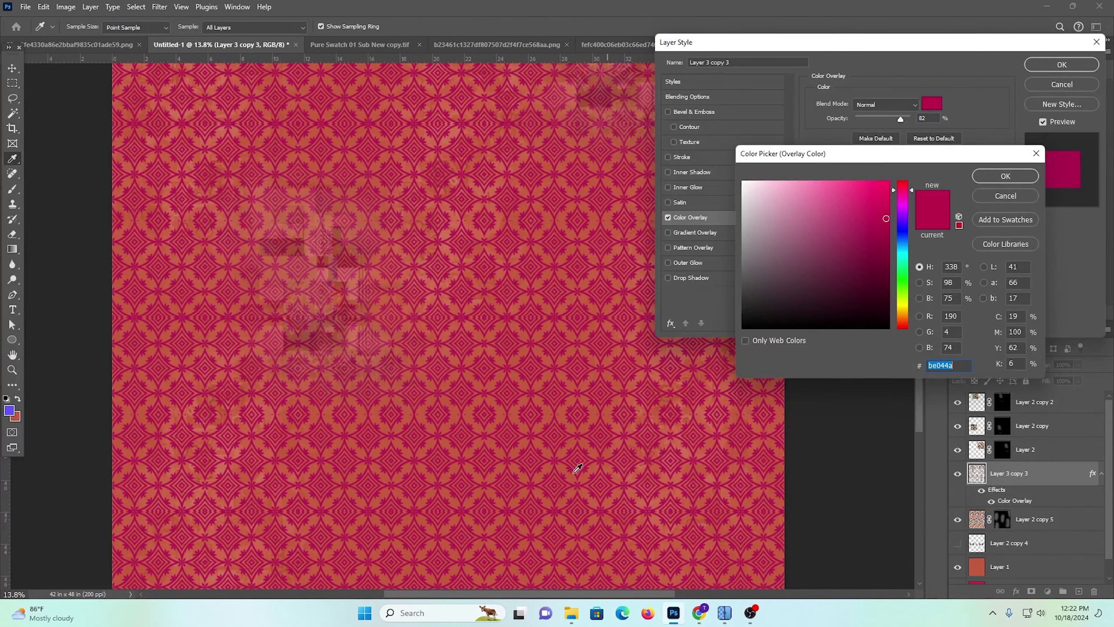
left_click_drag(577, 469, 509, 285)
left_click_drag(499, 348, 560, 393)
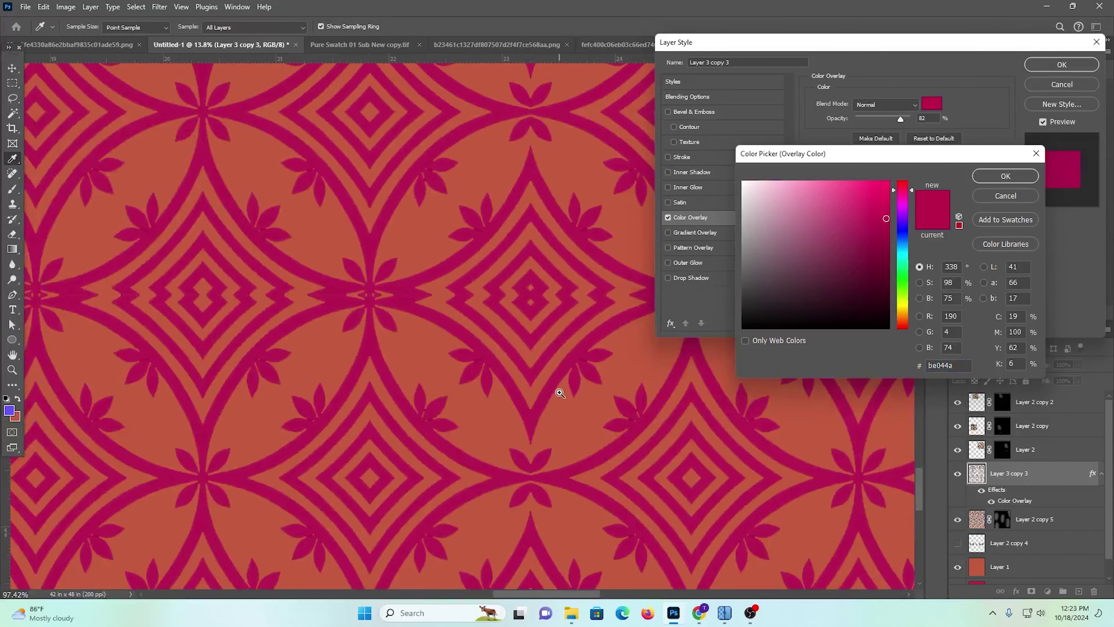
left_click(429, 234)
scroll(423, 311, "down", 3)
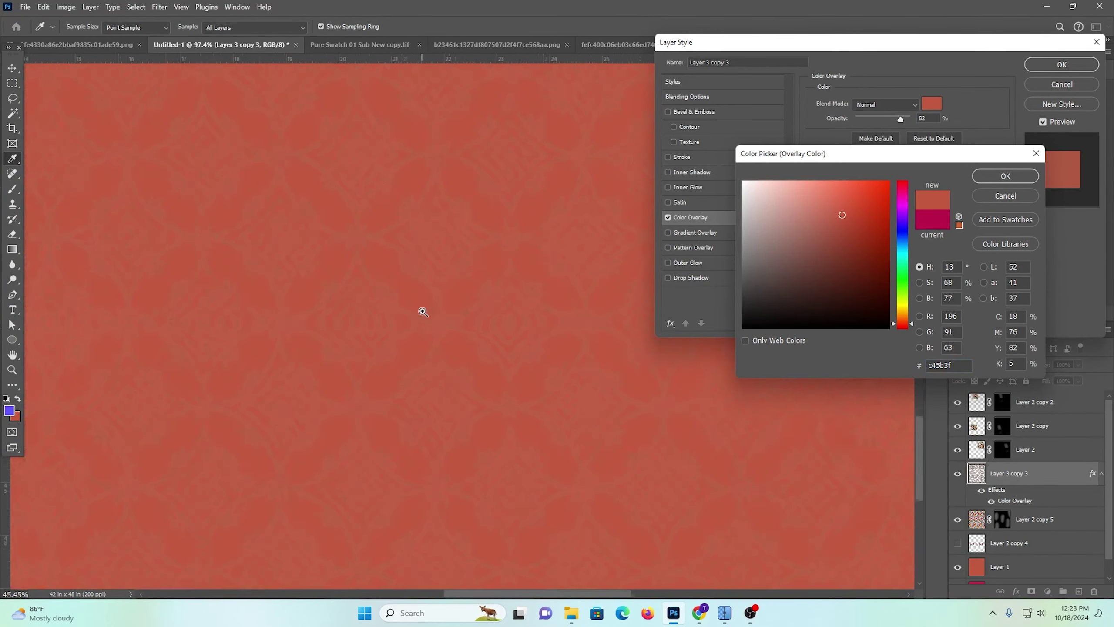
Try darker and lighter shades for the overlay, settle on the light coral e47d61, and apply the layer style
left_click_drag(423, 312, 447, 332)
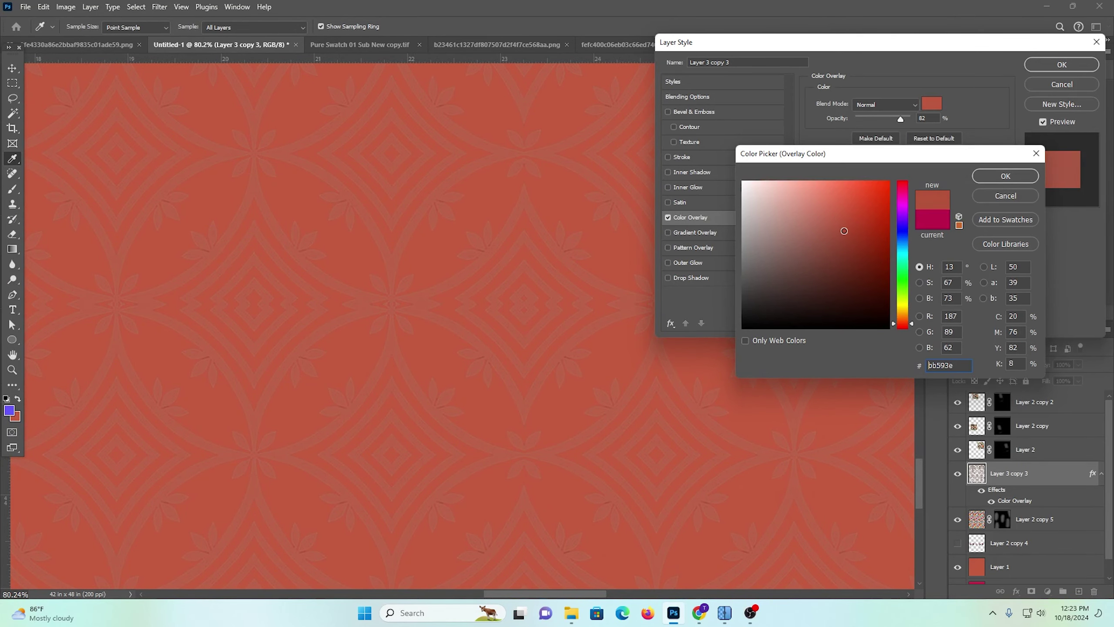
left_click(846, 234)
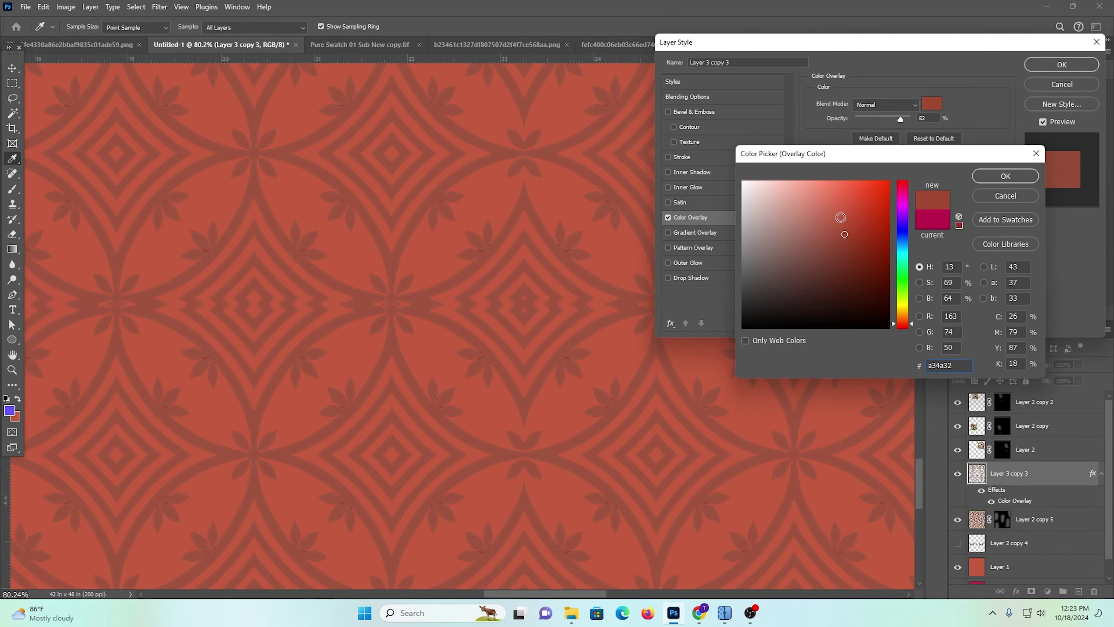
left_click(841, 212)
left_click(826, 196)
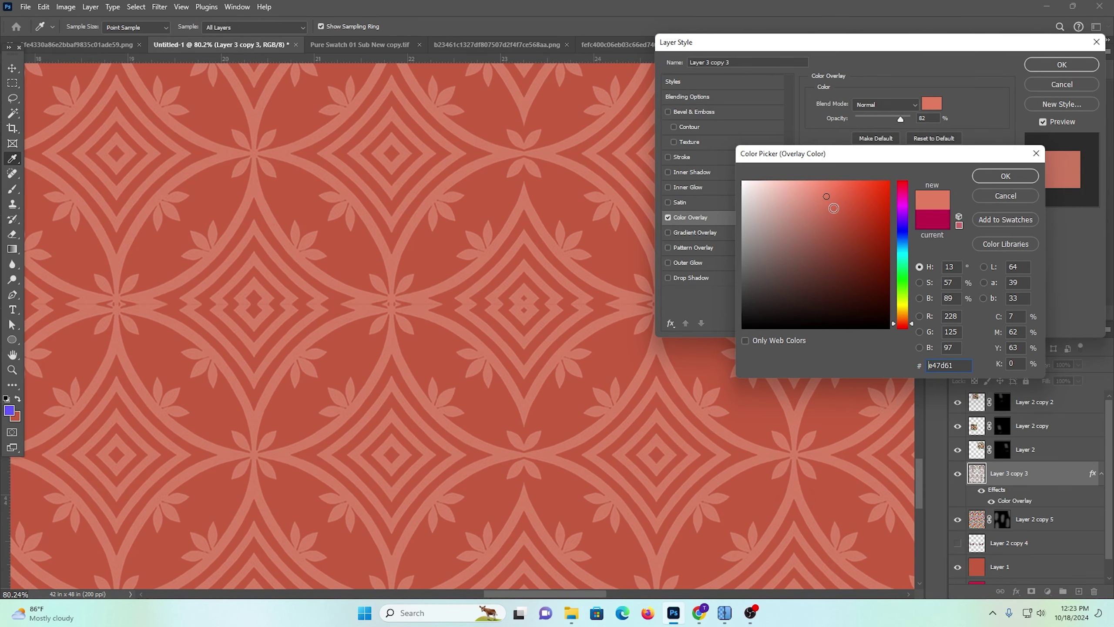
left_click_drag(429, 306, 361, 300)
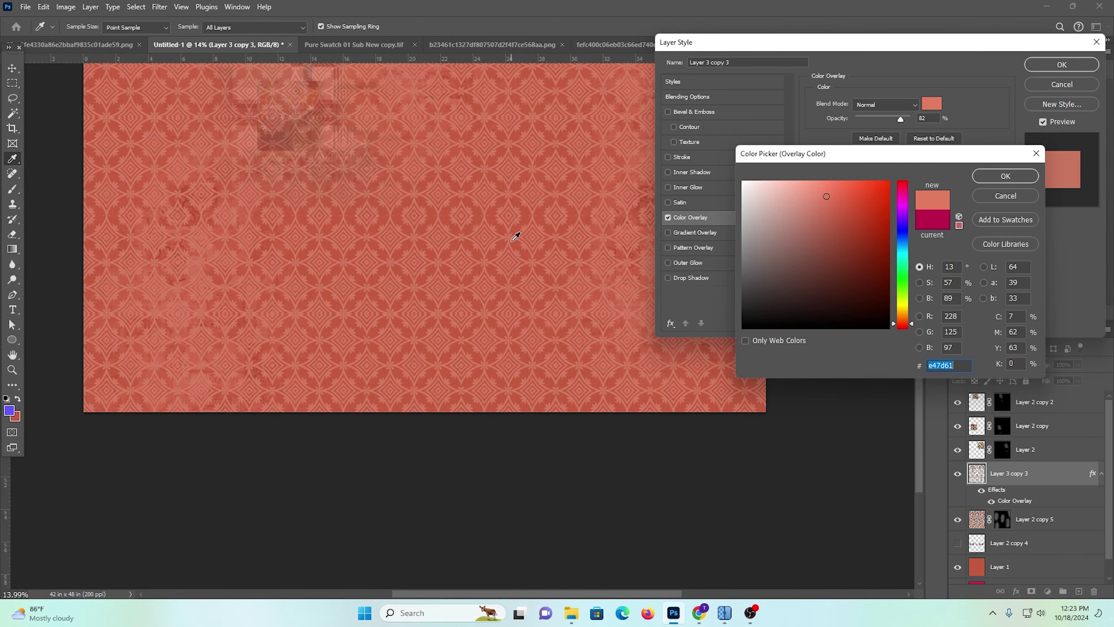
left_click(1008, 176)
left_click(1062, 65)
Hide the recoloured pattern layer behind a black mask and ready the Brush with white as the foreground colour
key("b")
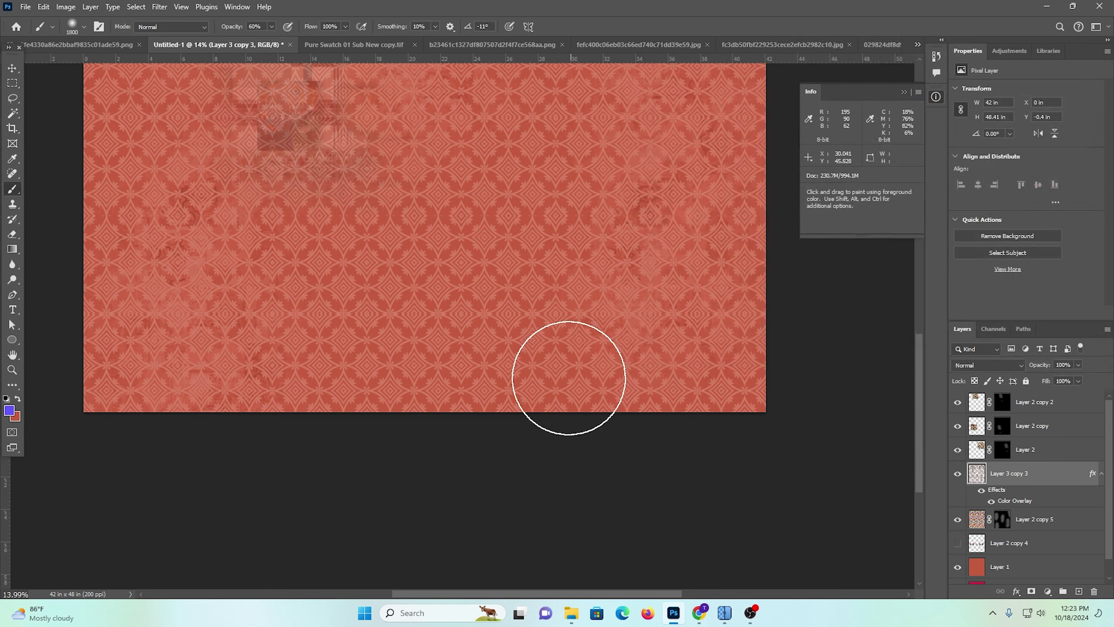
left_click(1031, 591, "alt")
key("d")
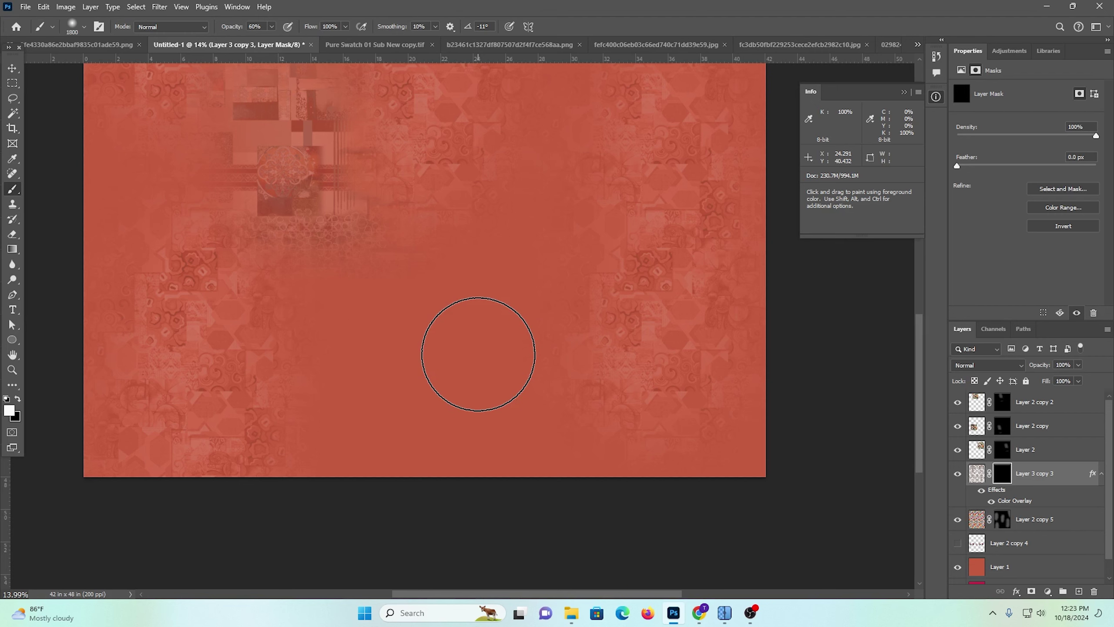
Enlarge the brush to 2100 px and try a 60% opacity stroke on the Layer 3 copy 3 mask, undoing it
key("bracketright")
key("bracketright")
key("bracketright")
mouse_move(378, 466)
left_mouse_down()
mouse_move(411, 442)
mouse_move(534, 431)
left_mouse_up()
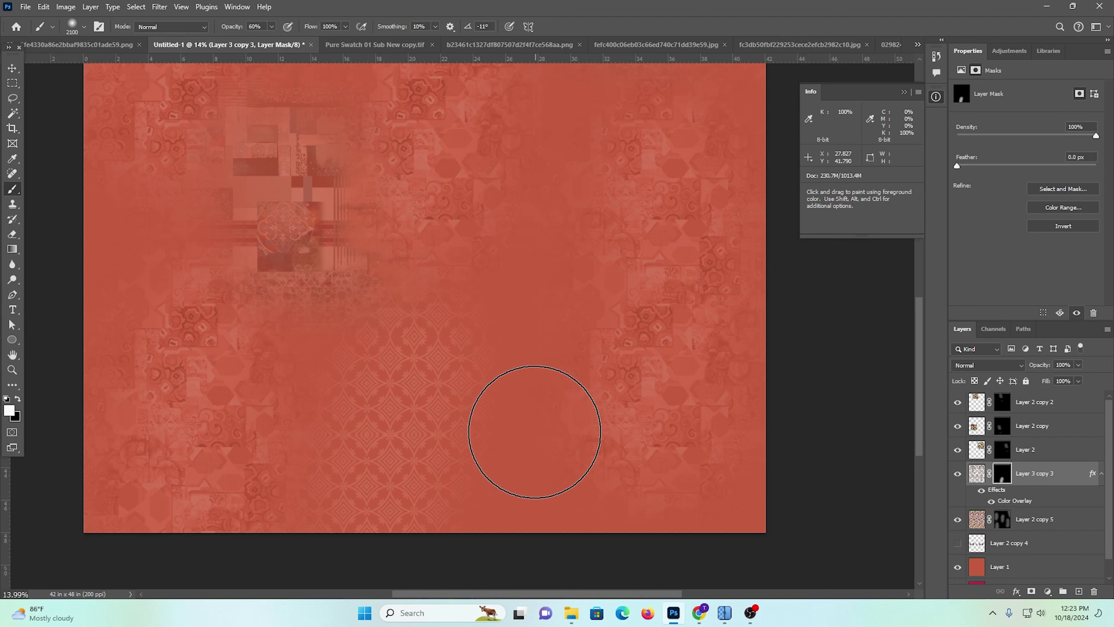
key("ctrl+z")
Lower the brush opacity to 29% and softly reveal the tile pattern on the Layer 3 copy 3 mask in the canvas's lower middle
left_click(271, 27)
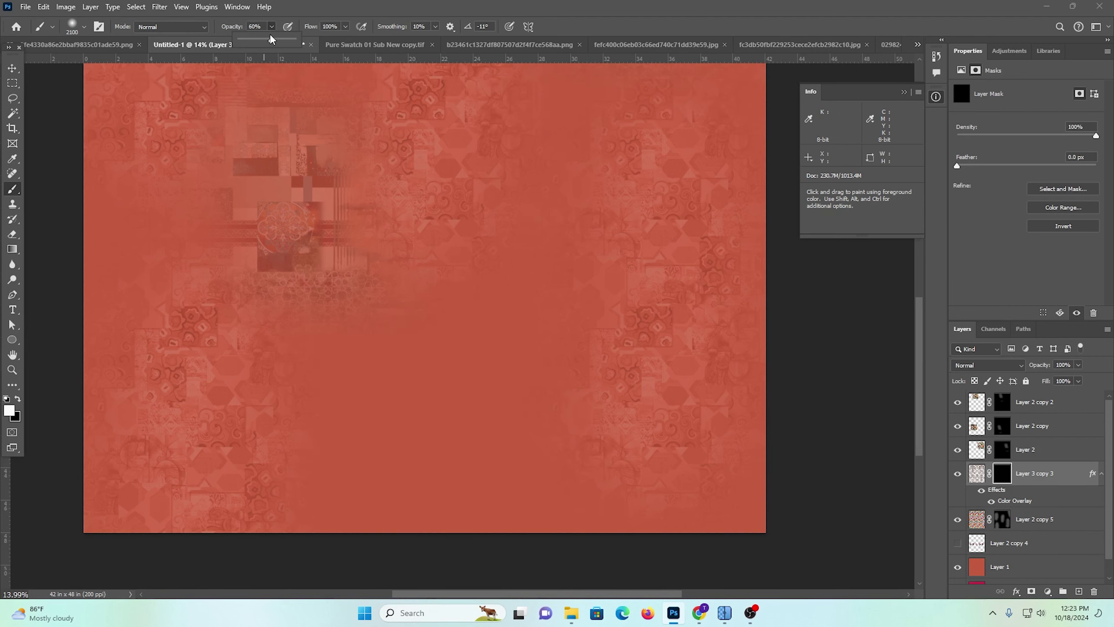
left_click_drag(393, 361, 423, 579)
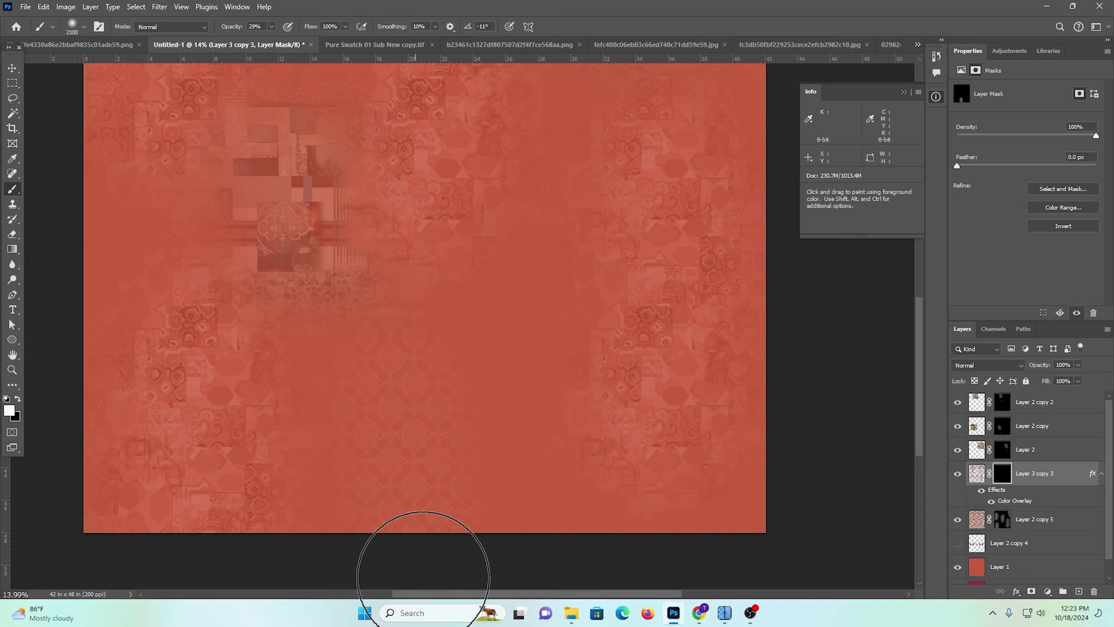
key("ctrl+space")
mouse_move(512, 331)
left_mouse_down()
mouse_move(521, 359)
mouse_move(497, 360)
mouse_move(512, 348)
mouse_move(526, 551)
left_mouse_up()
scroll(403, 475, "up", 2)
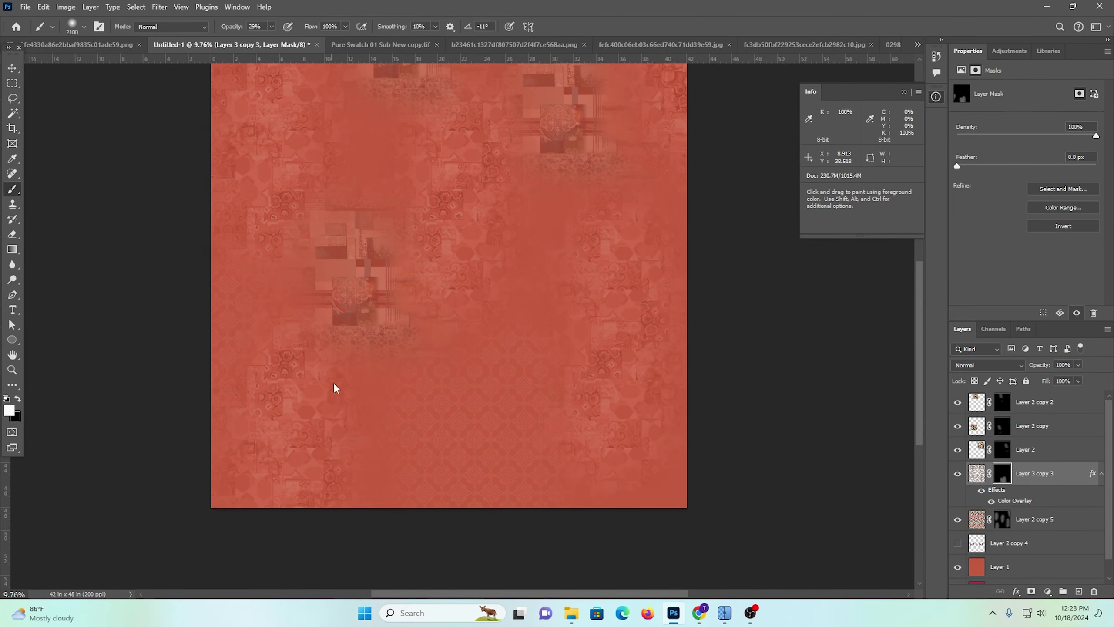
Paint white on the Layer 3 copy 3 mask to reveal the tile pattern down the left side and around the upper-left motif
scroll(333, 388, "up", 1)
mouse_move(269, 380)
left_mouse_down()
mouse_move(356, 309)
mouse_move(121, 538)
left_mouse_up()
key("space")
left_click_drag(404, 312, 342, 505)
left_click_drag(414, 373, 342, 115)
scroll(388, 471, "up", 4)
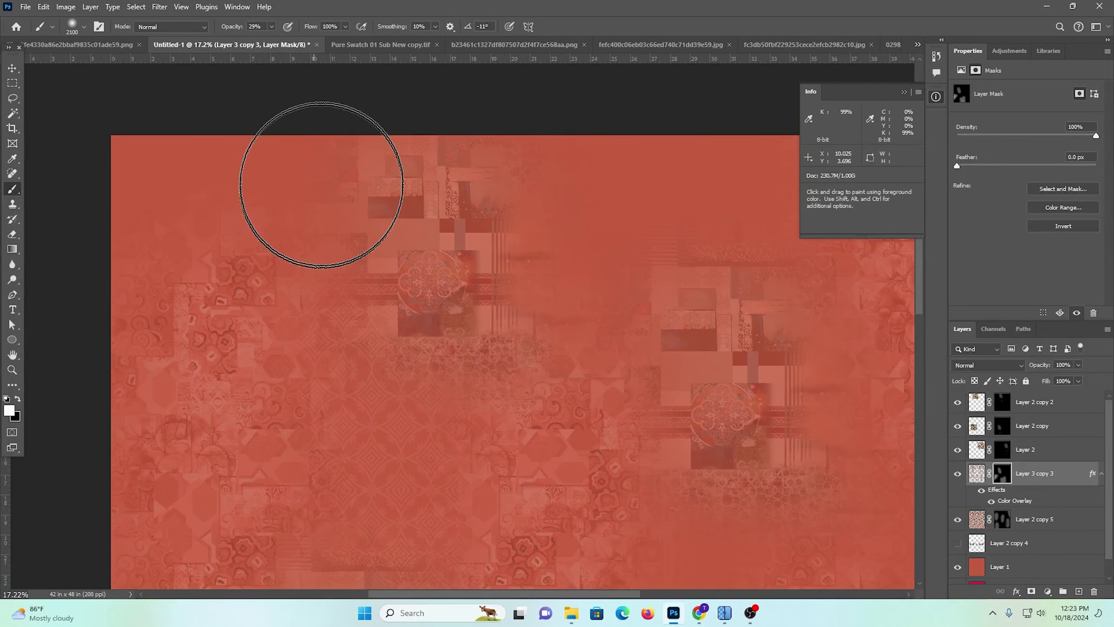
Reveal the tile pattern through the mask across the canvas's upper area, around the upper-right motif and down through the lower centre
left_click_drag(630, 278, 313, 304)
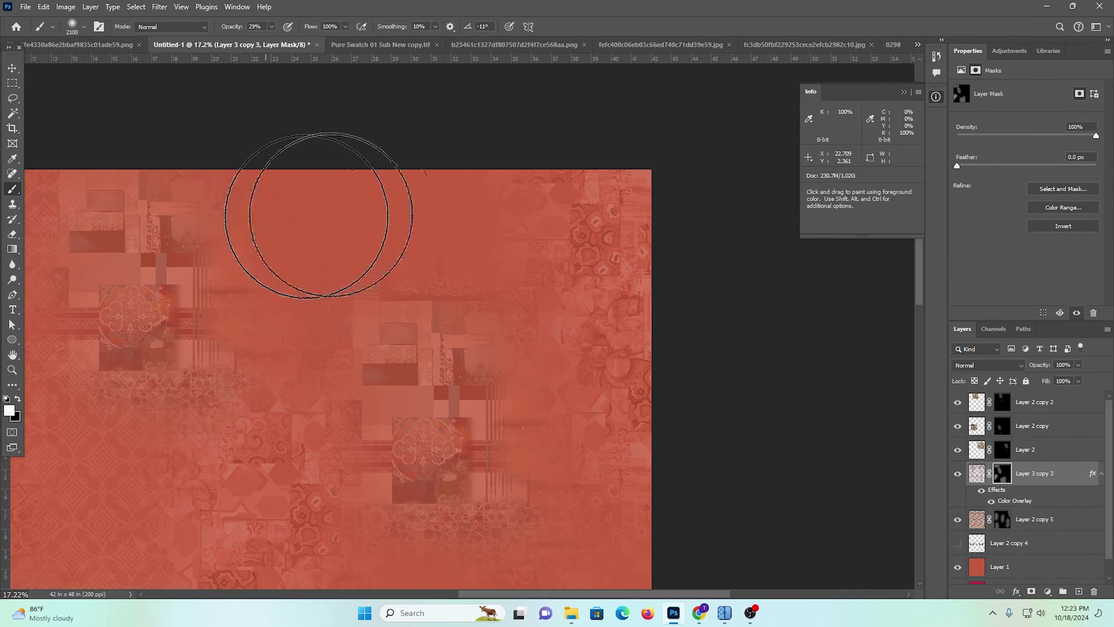
scroll(243, 290, "down", 1)
scroll(473, 378, "down", 3)
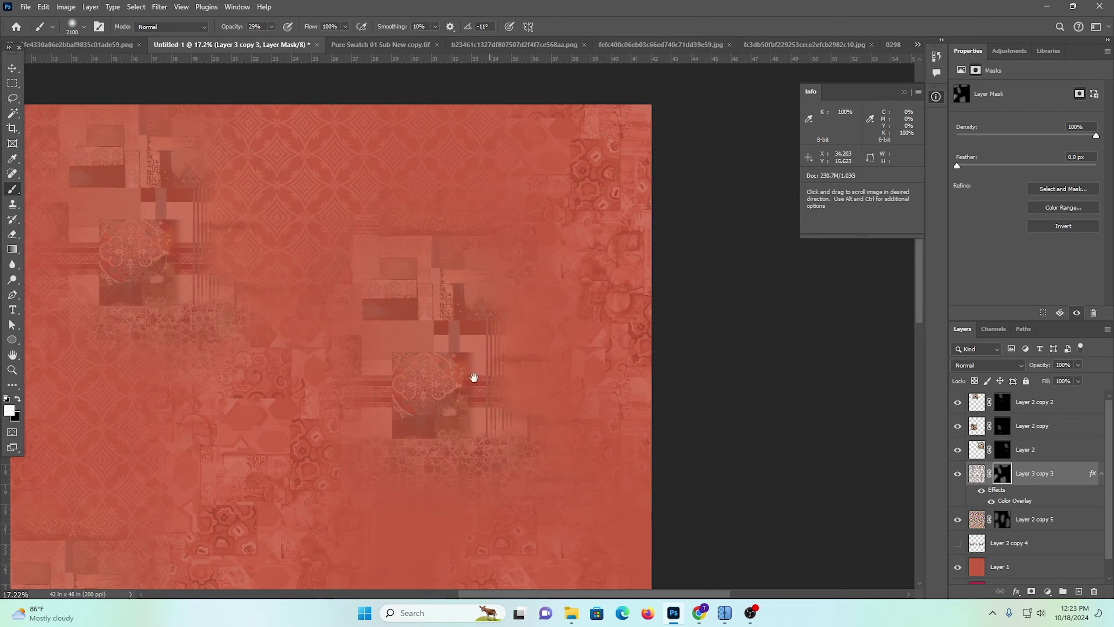
scroll(472, 384, "right", 2)
scroll(386, 291, "left", 2)
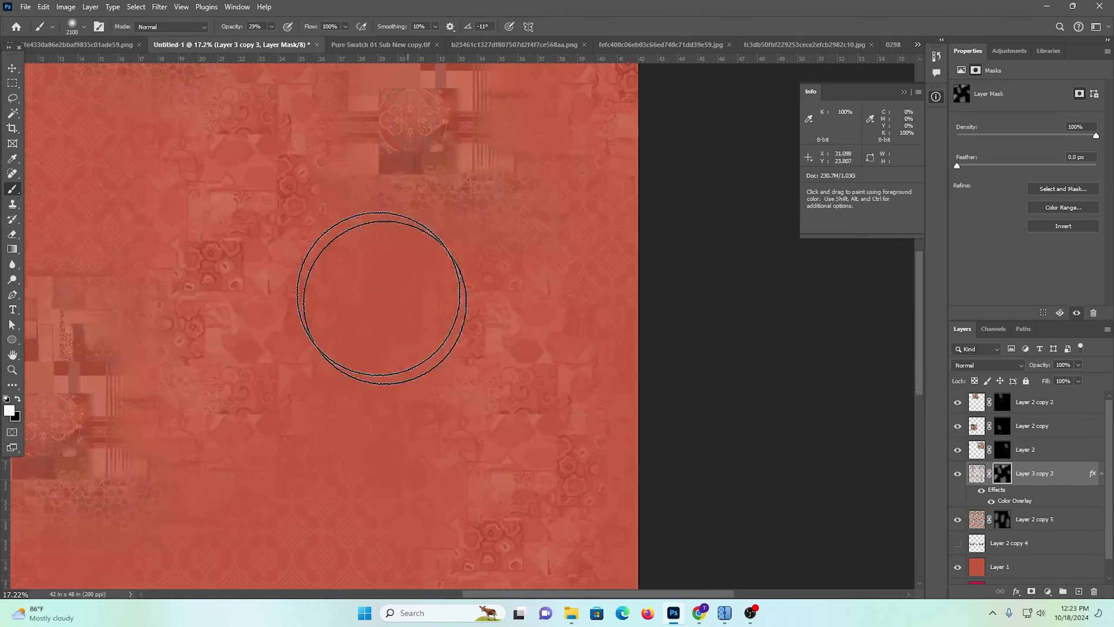
scroll(381, 351, "down", 2)
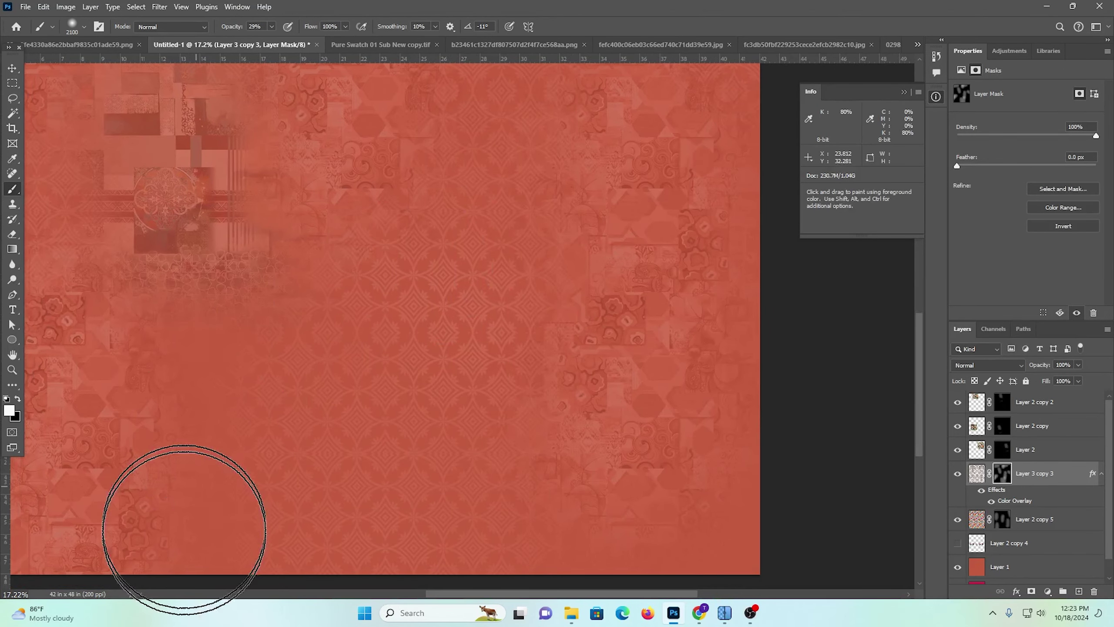
Extend the revealed tile pattern with soft mask strokes along the left edge, around the motifs and down the right side
mouse_move(484, 353)
left_mouse_down()
mouse_move(394, 318)
mouse_move(402, 347)
left_mouse_up()
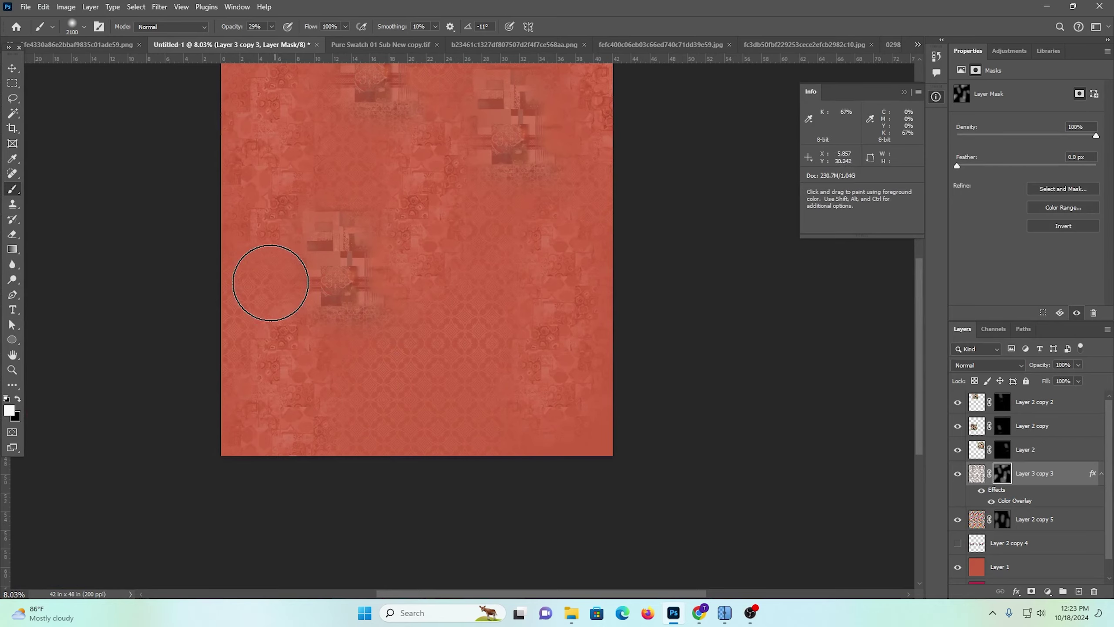
left_click_drag(349, 257, 300, 489)
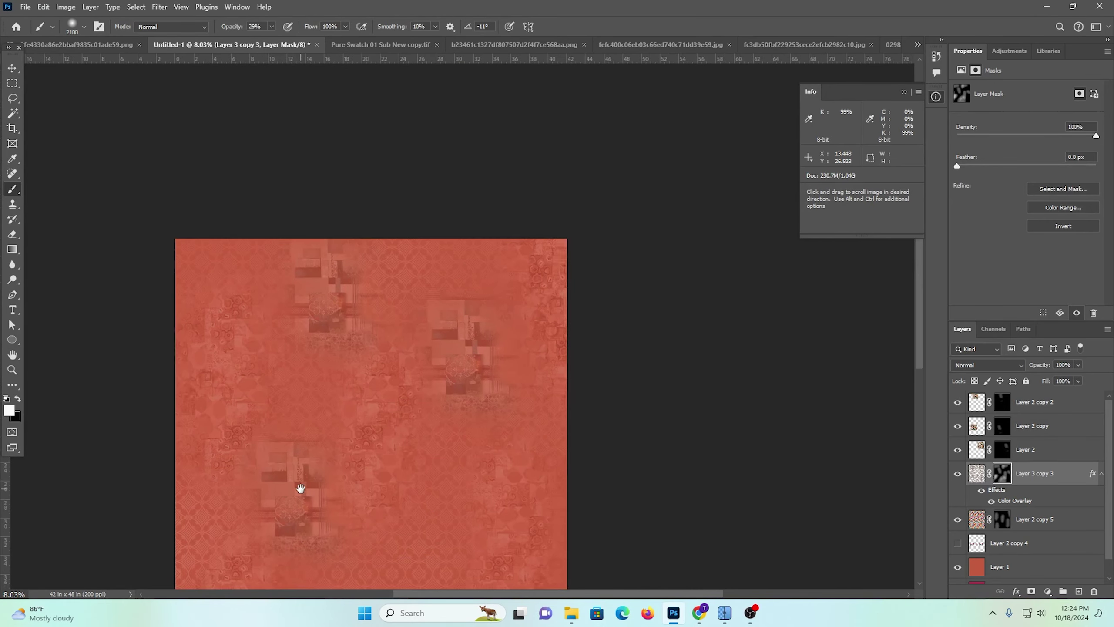
left_click_drag(321, 417, 351, 469)
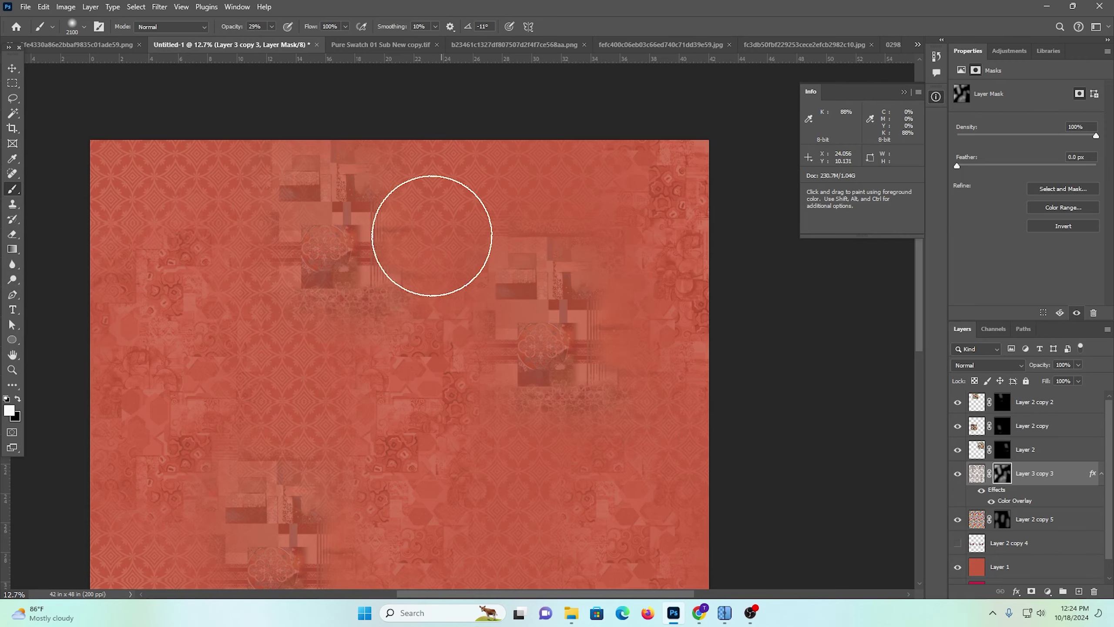
left_click_drag(579, 296, 400, 210)
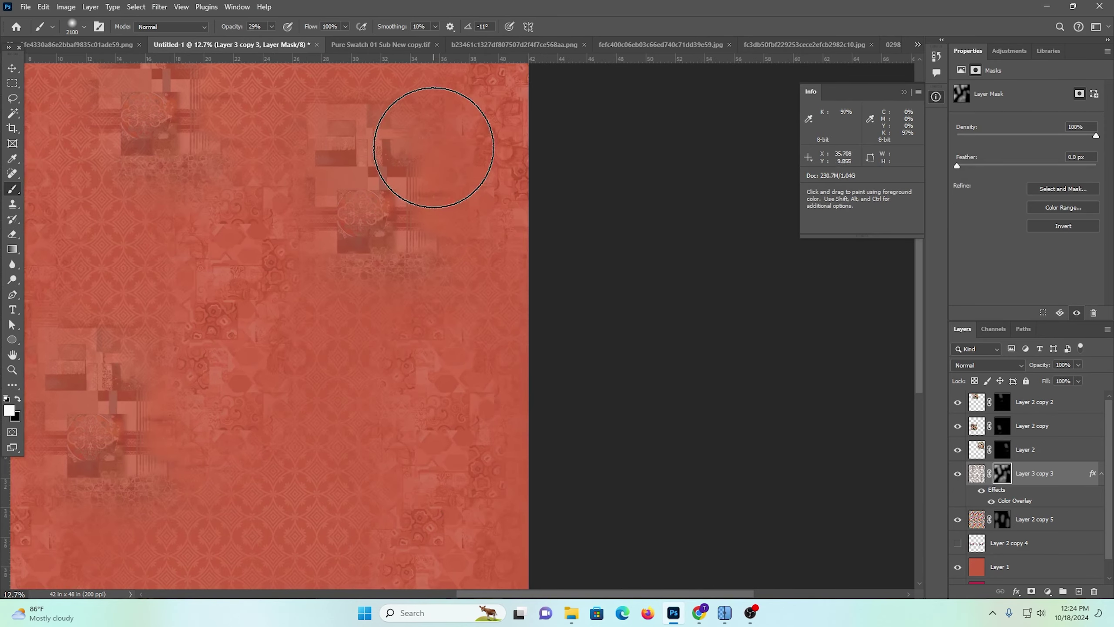
left_click_drag(477, 484, 597, 154)
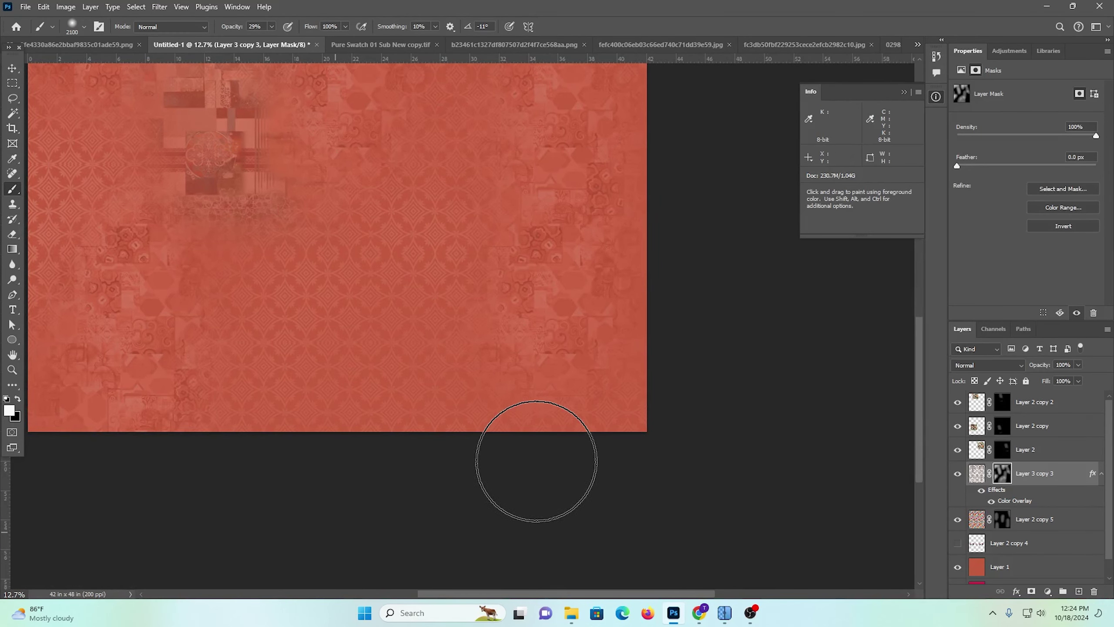
left_click_drag(649, 361, 531, 553)
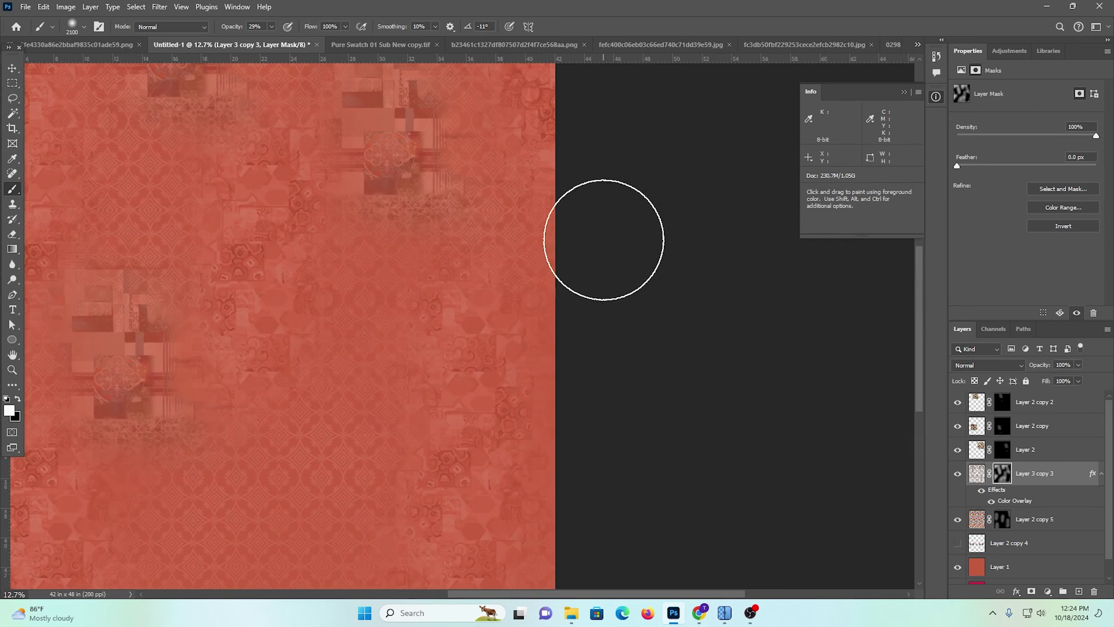
Build up the tile pattern on the mask along the canvas's lower-left edge and beneath the lower-left motif
left_click_drag(371, 431, 689, 366)
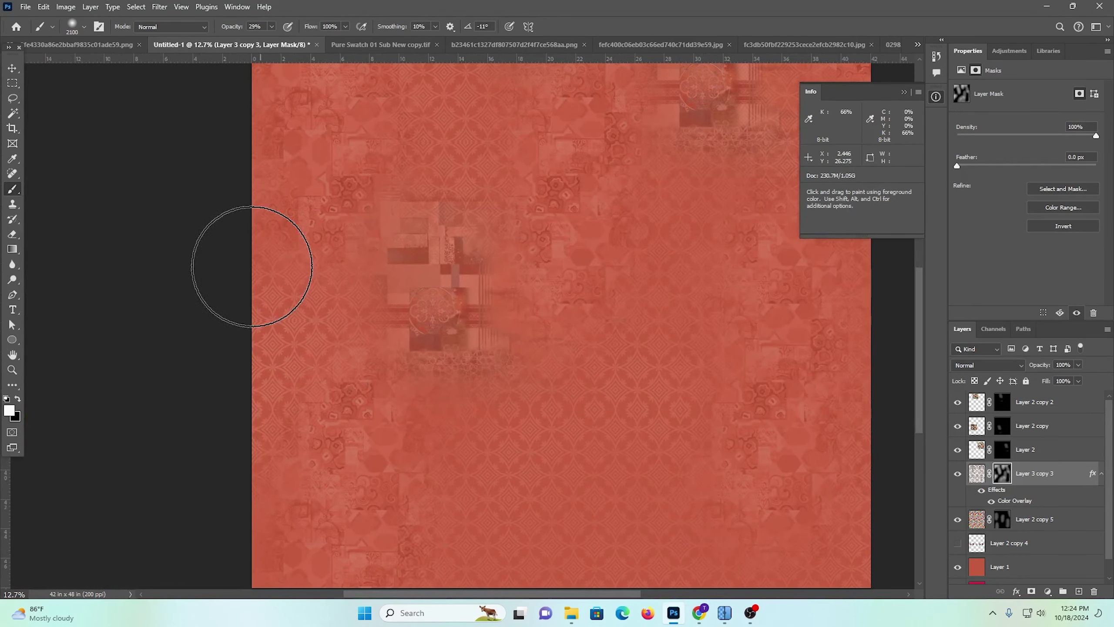
left_click_drag(343, 490, 329, 321)
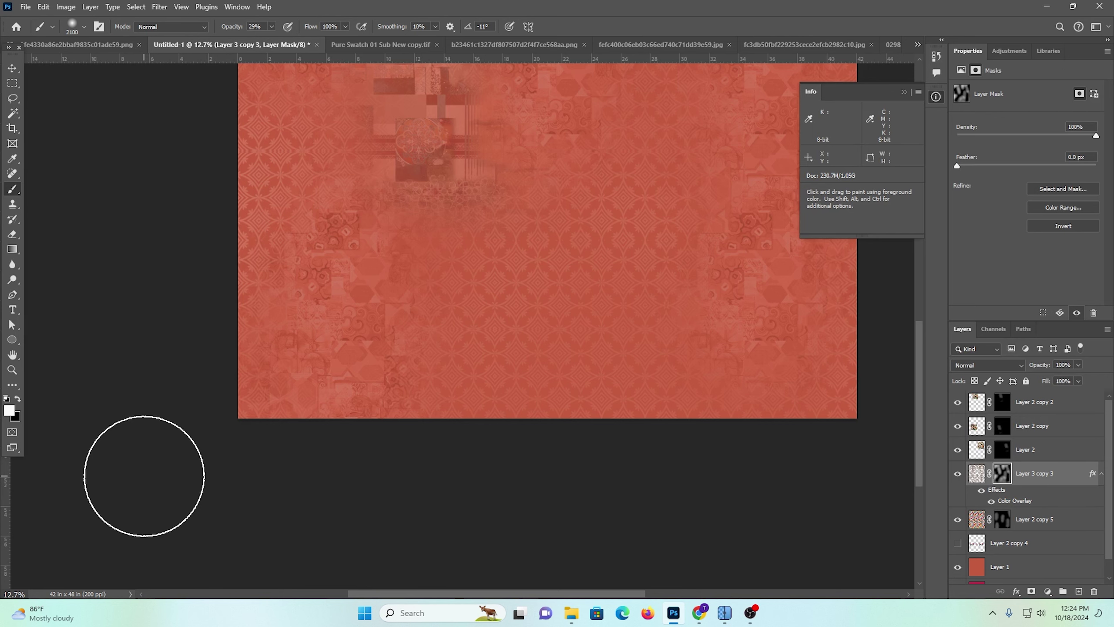
scroll(312, 455, "up", 5)
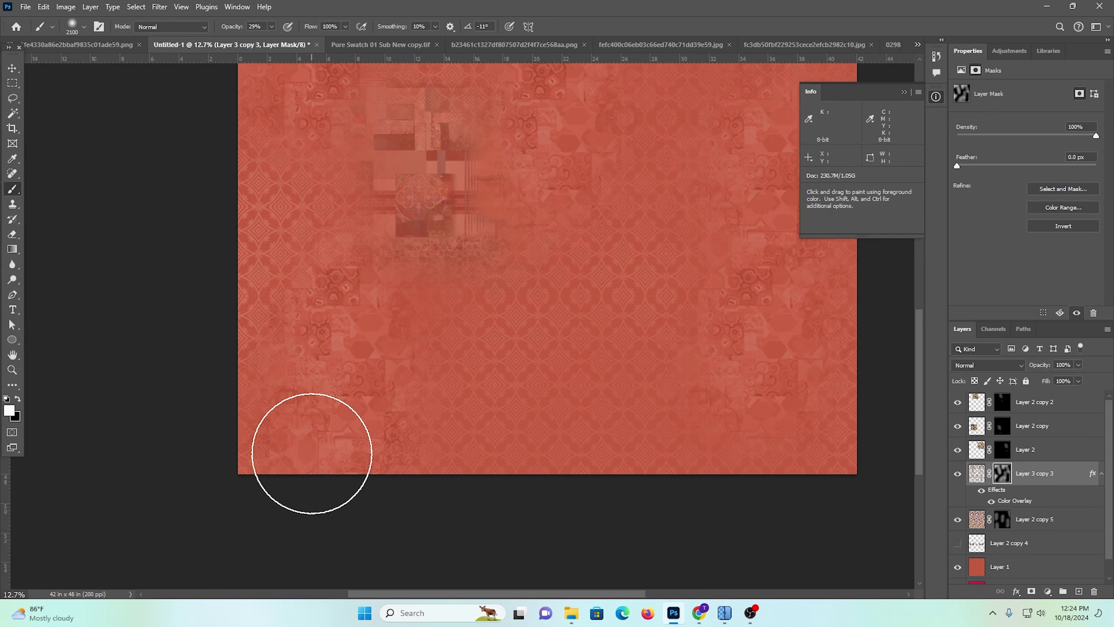
left_click_drag(572, 339, 505, 303)
left_click_drag(527, 259, 370, 264)
left_click_drag(521, 222, 566, 324)
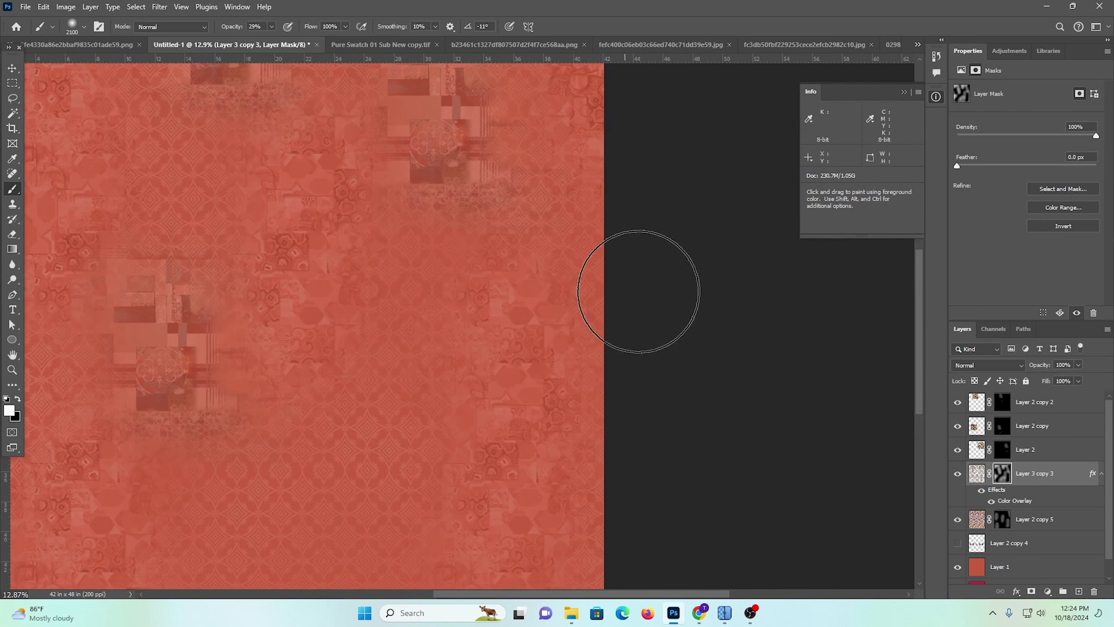
Strengthen the tile pattern on the mask in the canvas's lower-right corner and up along its left edge
left_click_drag(644, 498, 684, 297)
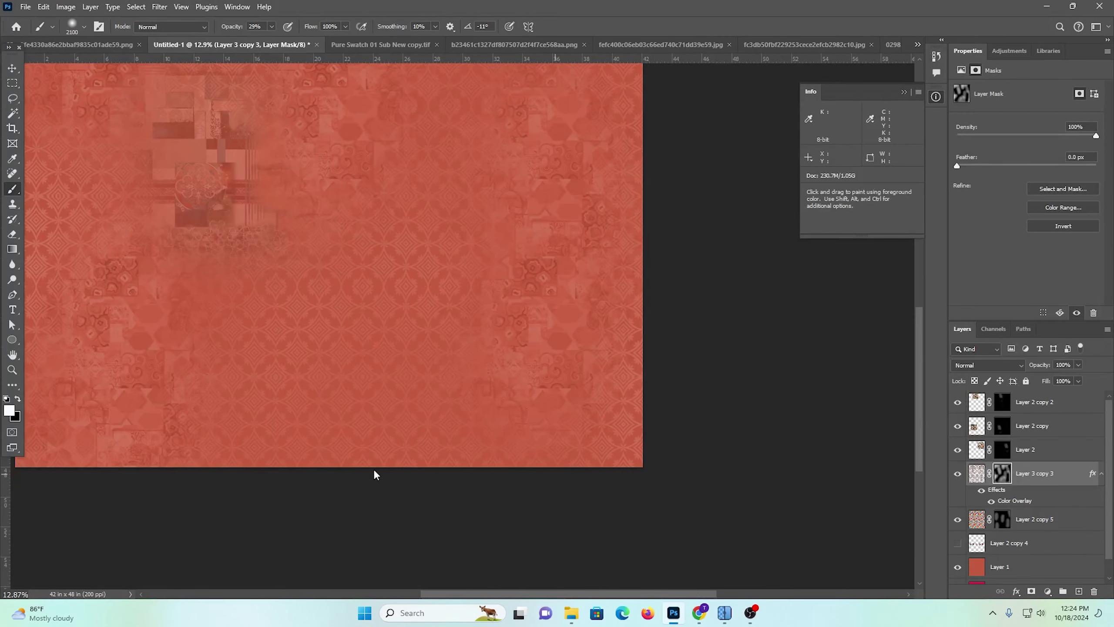
left_click_drag(276, 472, 587, 453)
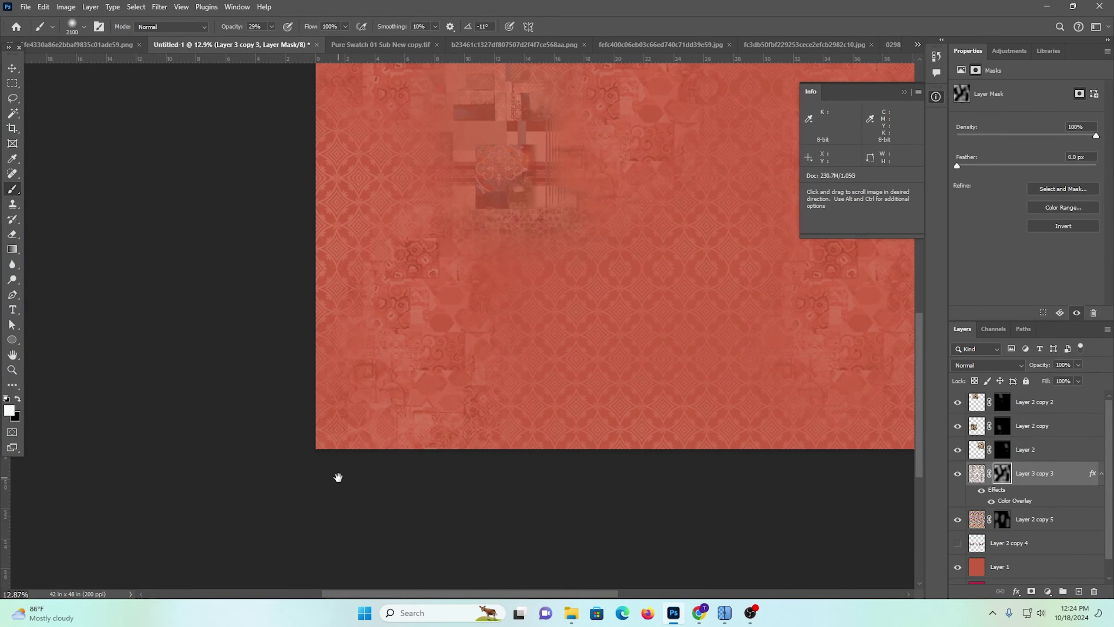
left_click_drag(273, 337, 231, 480)
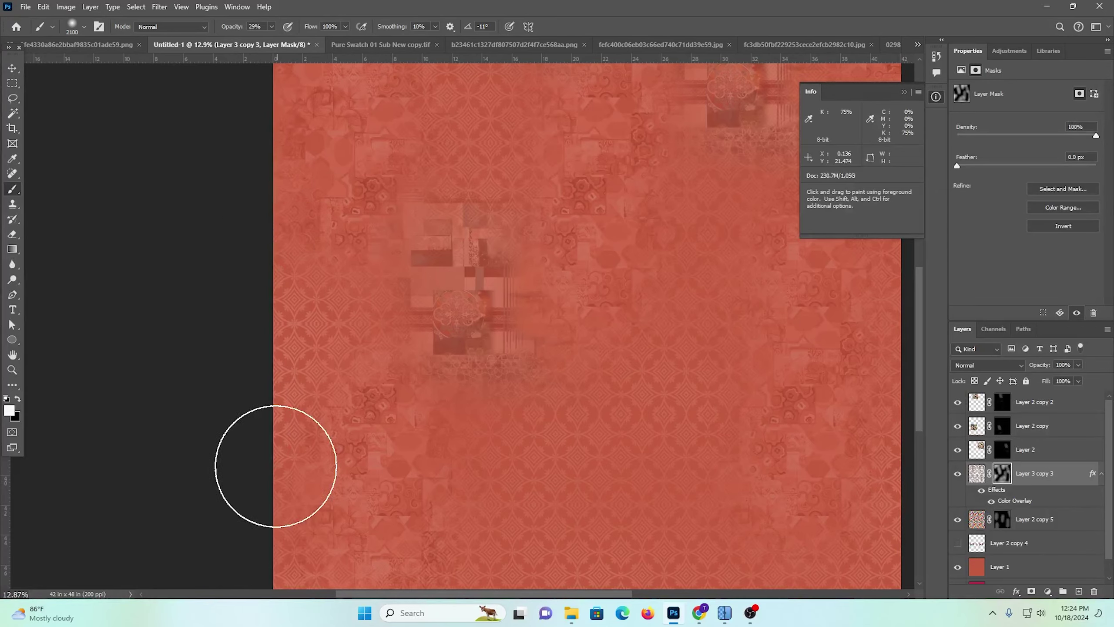
left_click_drag(274, 300, 233, 457)
left_click_drag(470, 332, 347, 437)
scroll(584, 423, "down", 5)
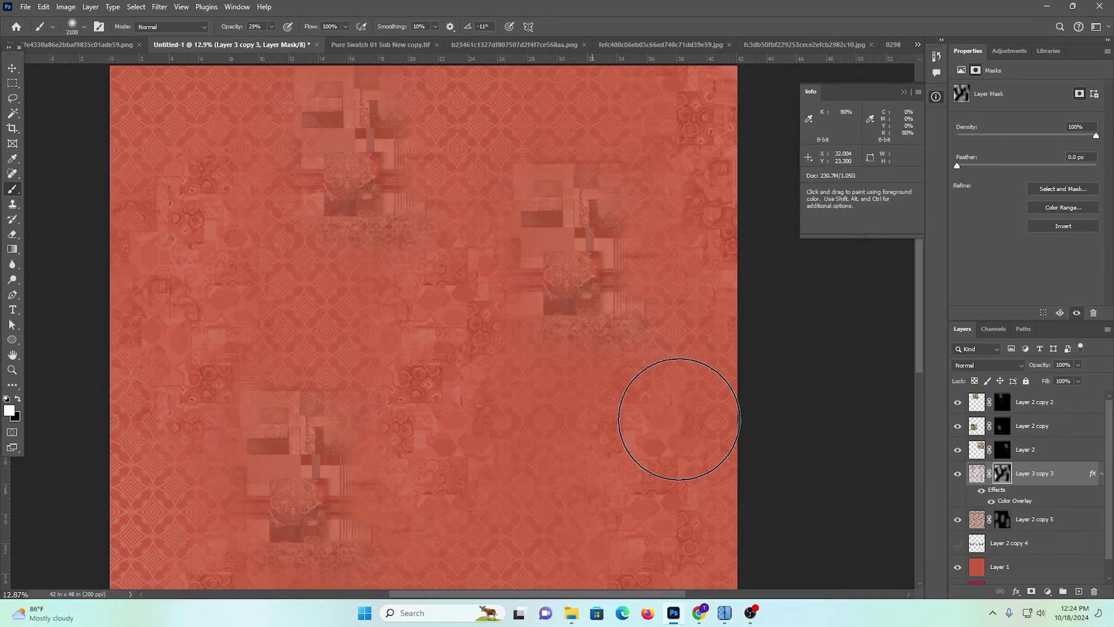
Blend the tile pattern on the mask into the remaining faint areas at the centre right and lower middle
left_click_drag(542, 522, 580, 331)
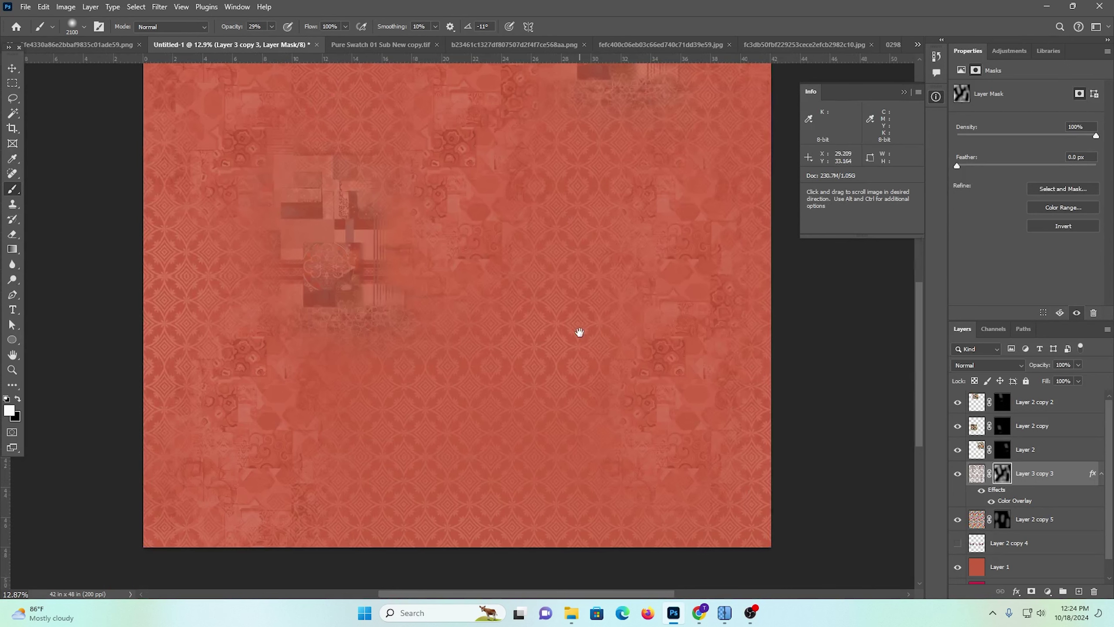
scroll(570, 448, "up", 1)
scroll(569, 453, "down", 4)
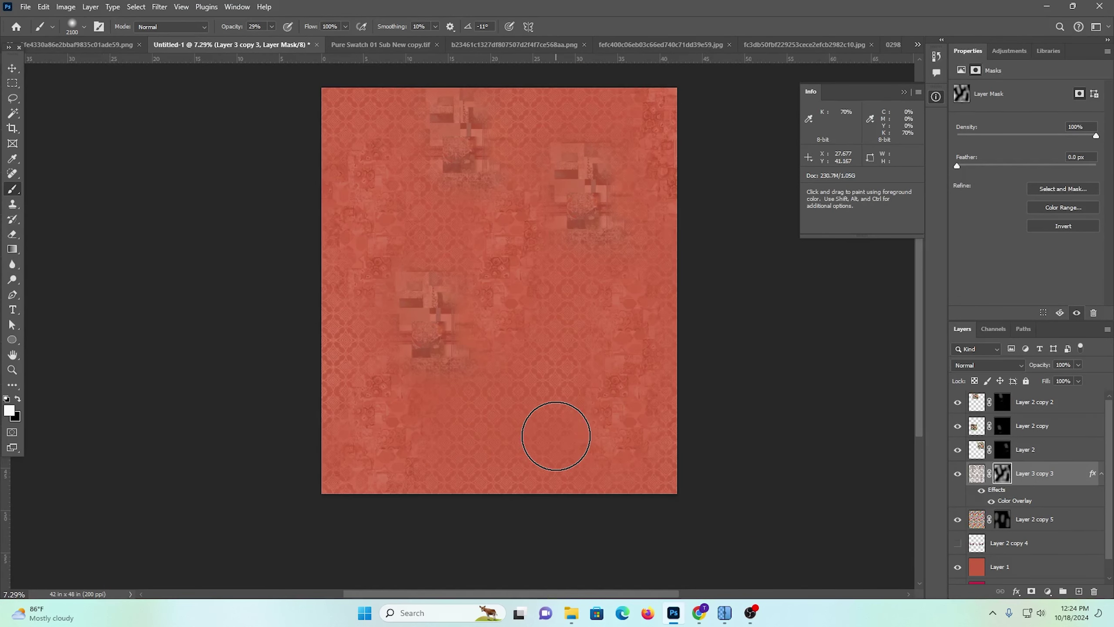
scroll(557, 441, "up", 1)
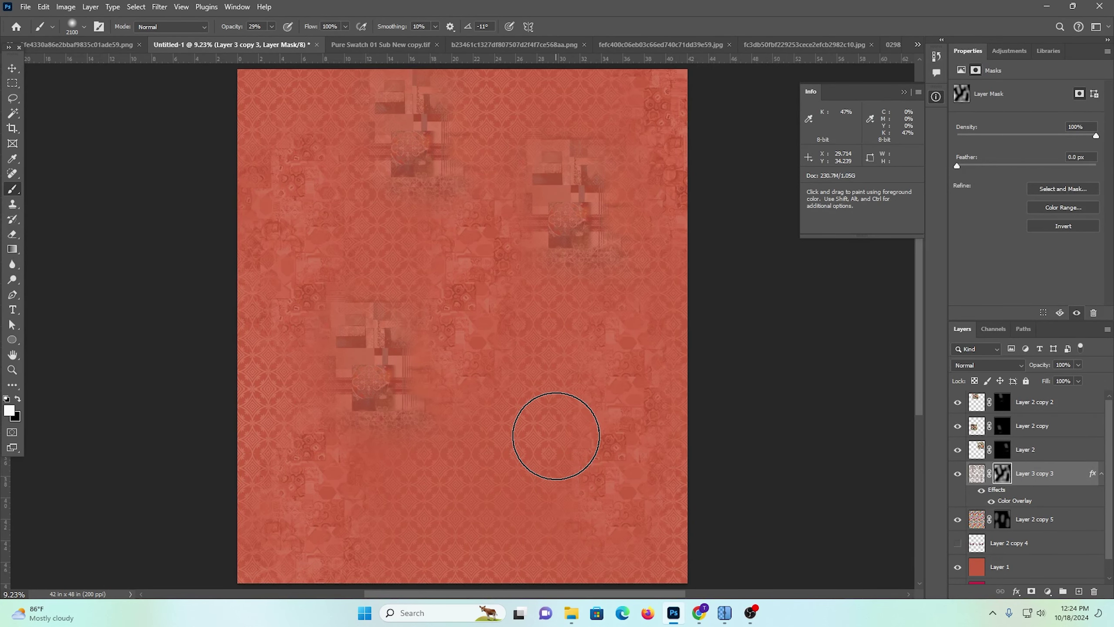
scroll(592, 348, "down", 2)
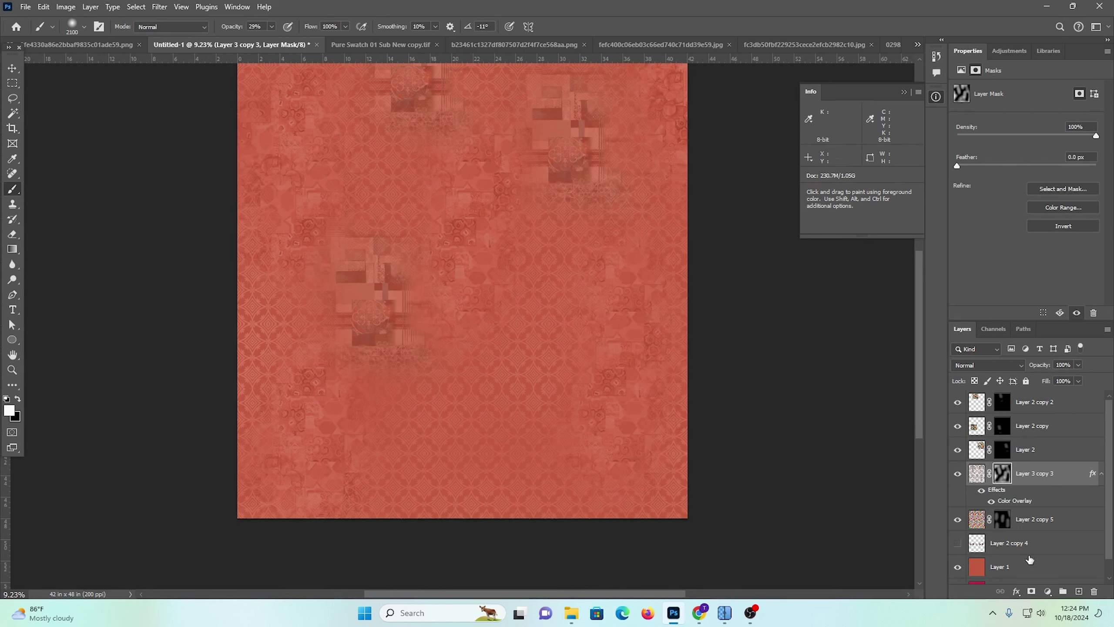
Toggle Layer 1's visibility to check the Background colour, and add a black hide-all mask to Layer 1
scroll(1029, 559, "down", 1)
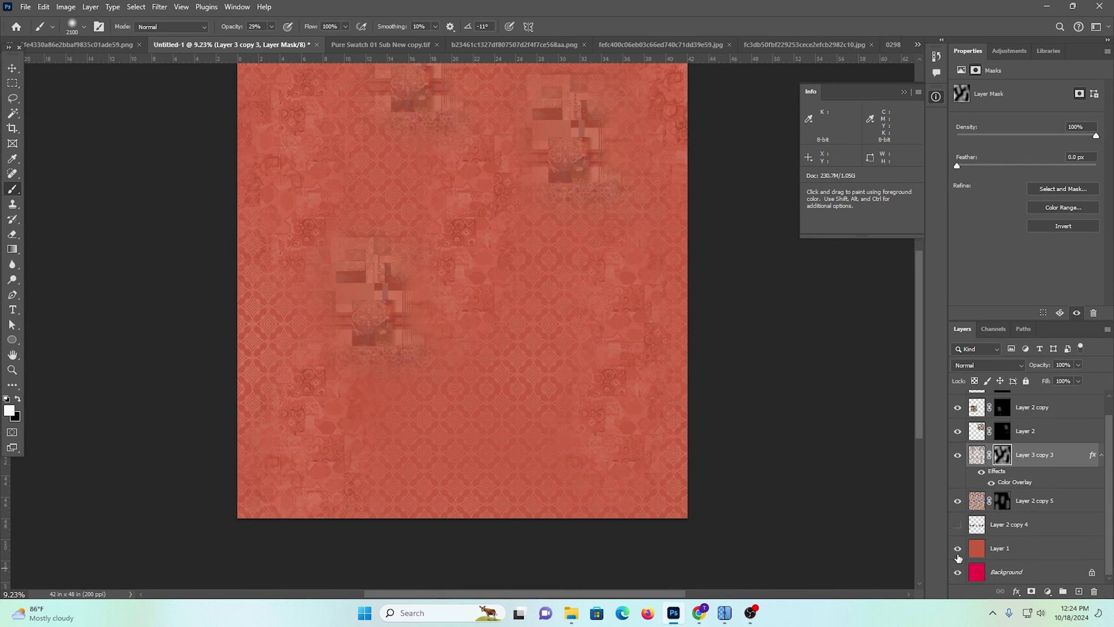
left_click(957, 549)
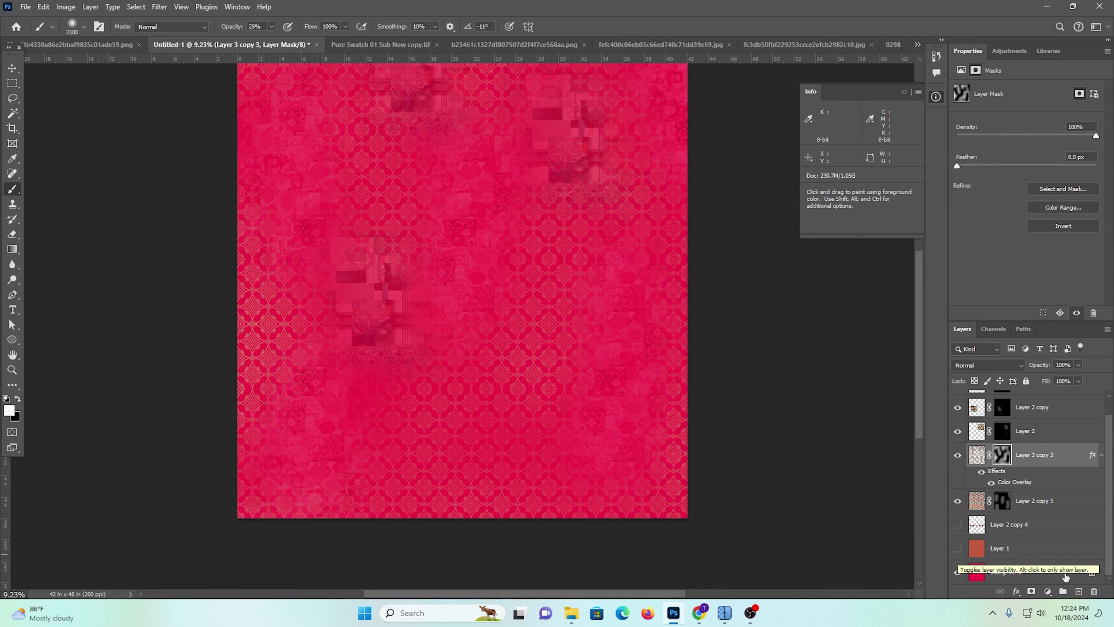
left_click(951, 557)
left_click(956, 547)
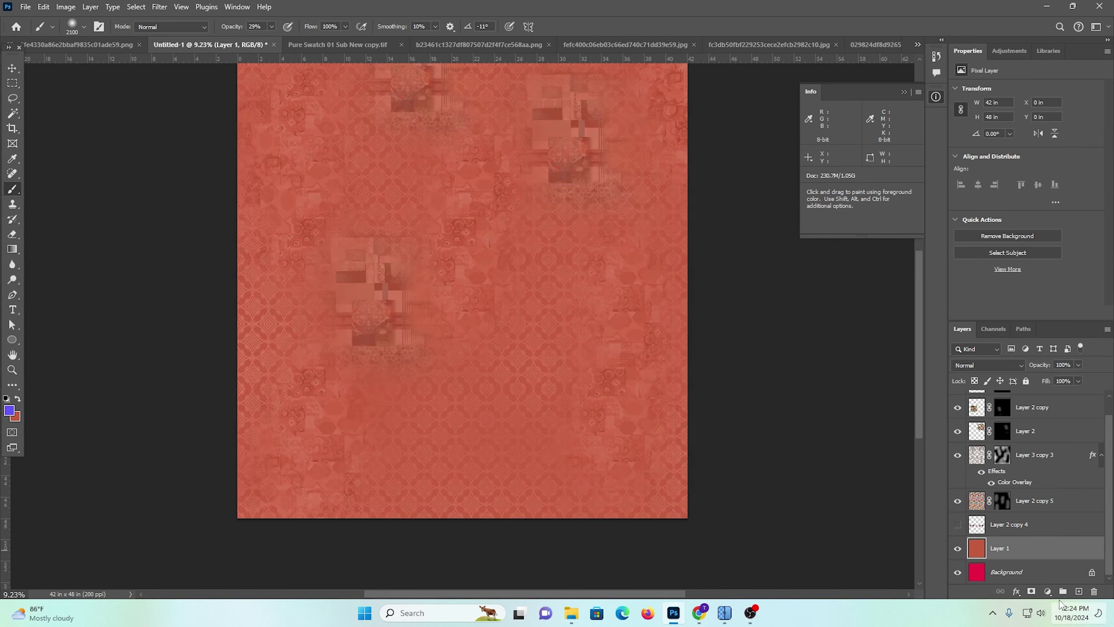
left_click(1032, 593, "alt")
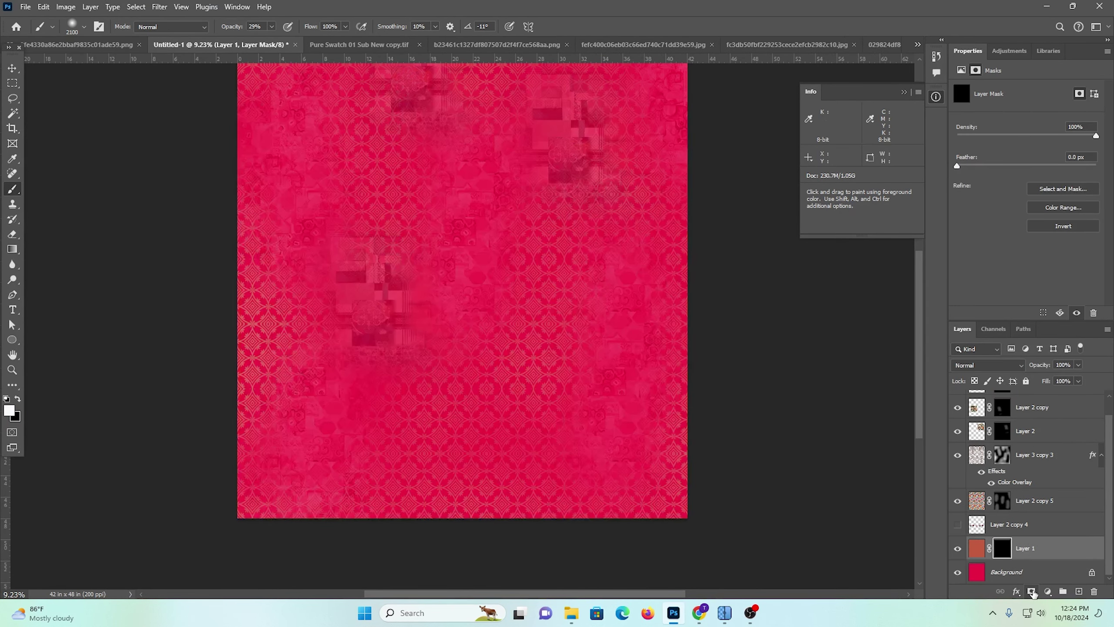
Reveal Layer 1's orange colour softly down the canvas's left side on its mask, and raise the brush opacity to 56%
scroll(496, 474, "up", 2)
key("ctrl+space")
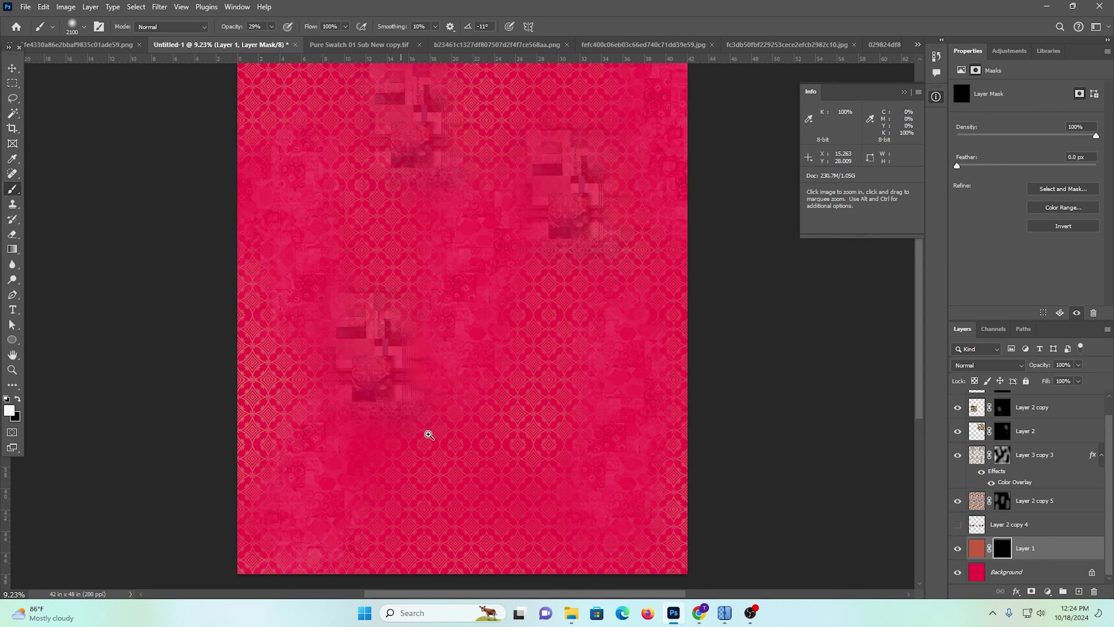
left_click_drag(440, 436, 441, 429)
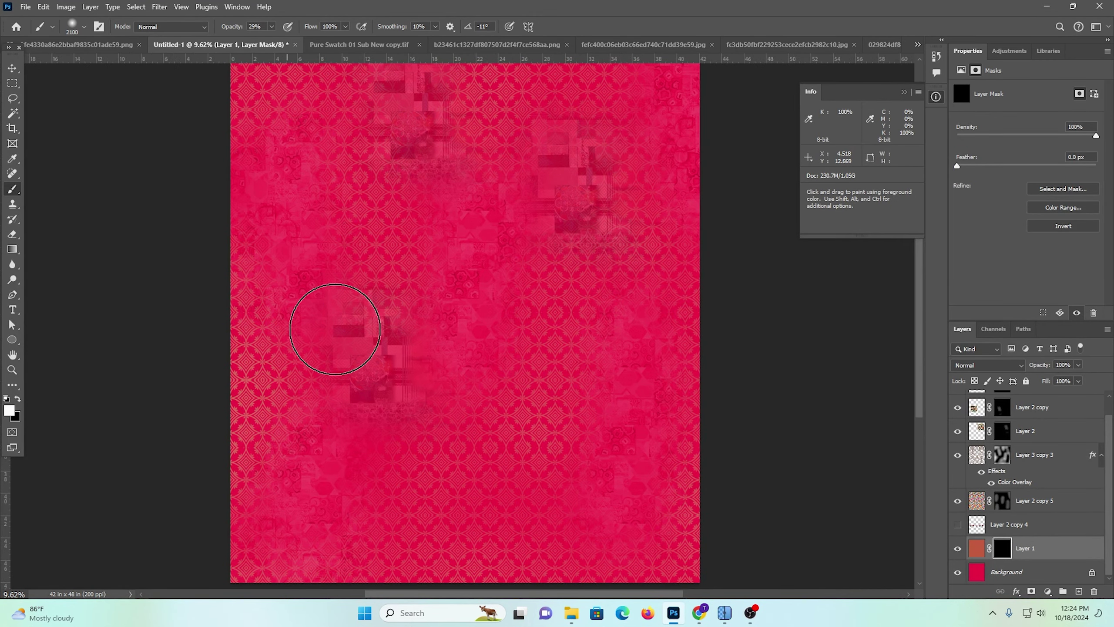
left_click_drag(335, 329, 340, 343)
scroll(352, 273, "up", 3)
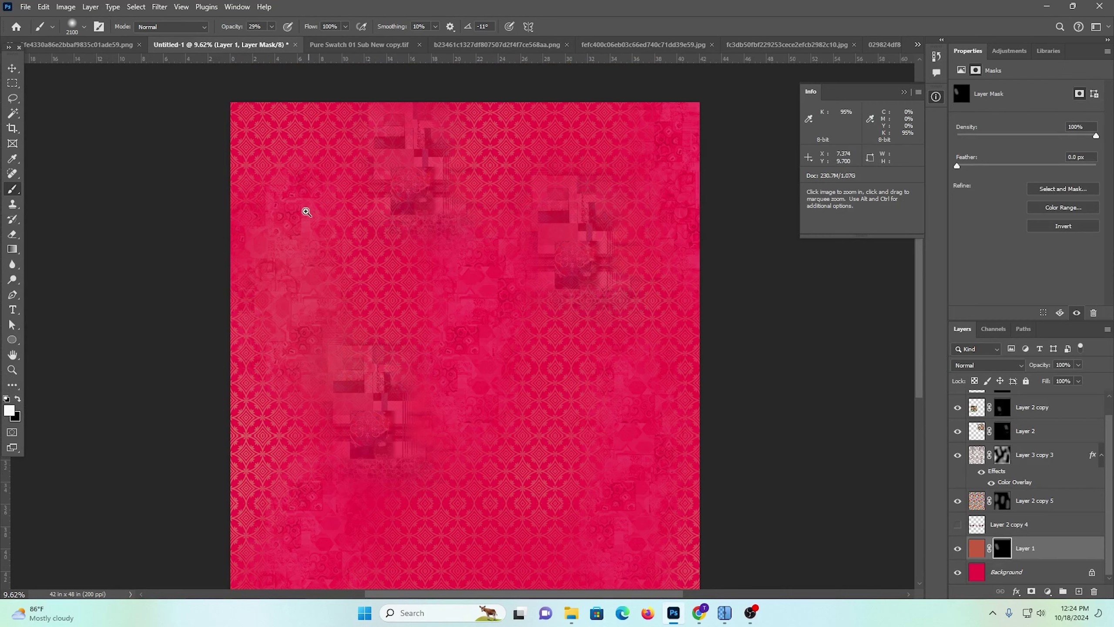
left_click_drag(307, 212, 335, 289)
mouse_move(353, 473)
left_mouse_down()
mouse_move(373, 268)
mouse_move(383, 368)
mouse_move(254, 521)
left_mouse_up()
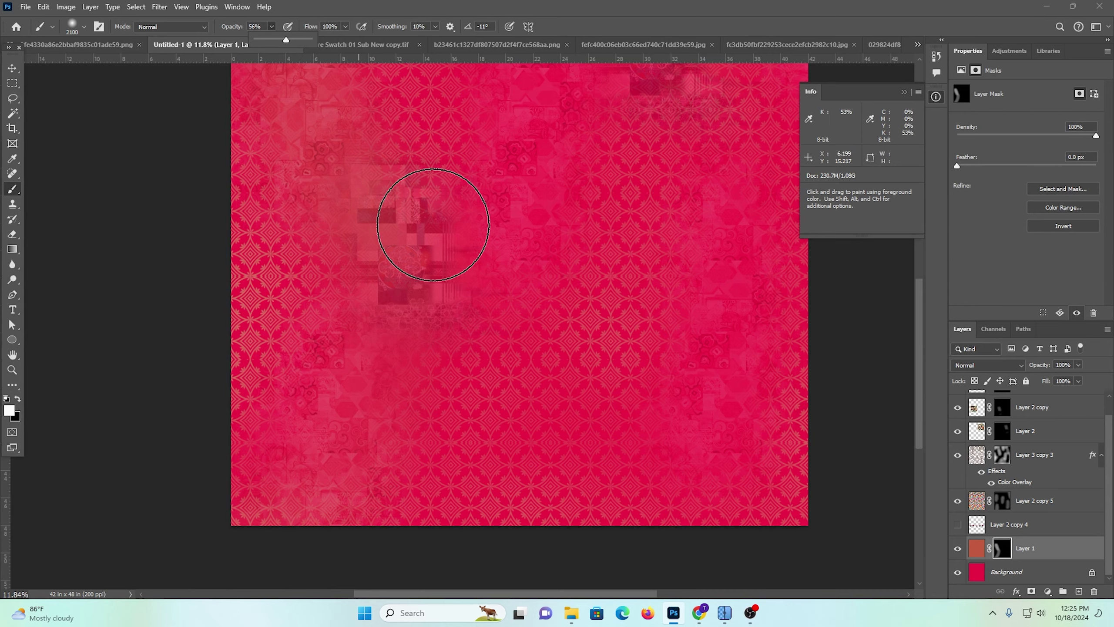
Brush Layer 1's orange colour in around the lower-left motif and over the right-hand motif on its mask
scroll(425, 259, "up", 3)
left_click_drag(415, 312, 286, 551)
scroll(413, 430, "up", 5)
mouse_move(560, 386)
left_mouse_down()
mouse_move(408, 445)
mouse_move(394, 473)
left_mouse_up()
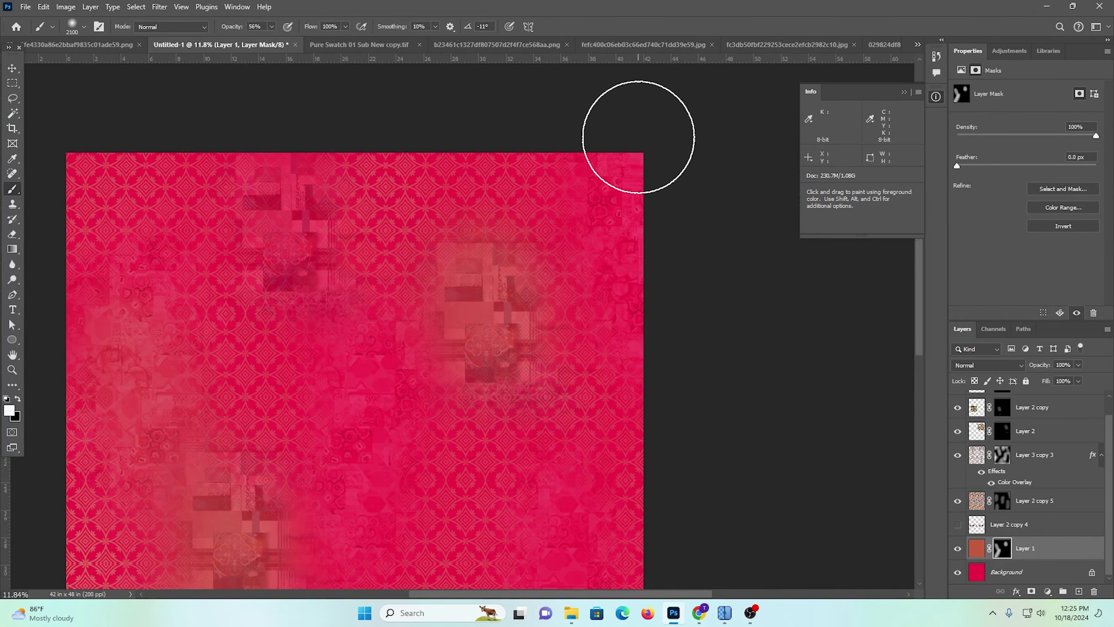
Extend Layer 1's orange colour on the mask in a band from beneath the right-hand motif down to the lower middle
left_click_drag(656, 490, 666, 281)
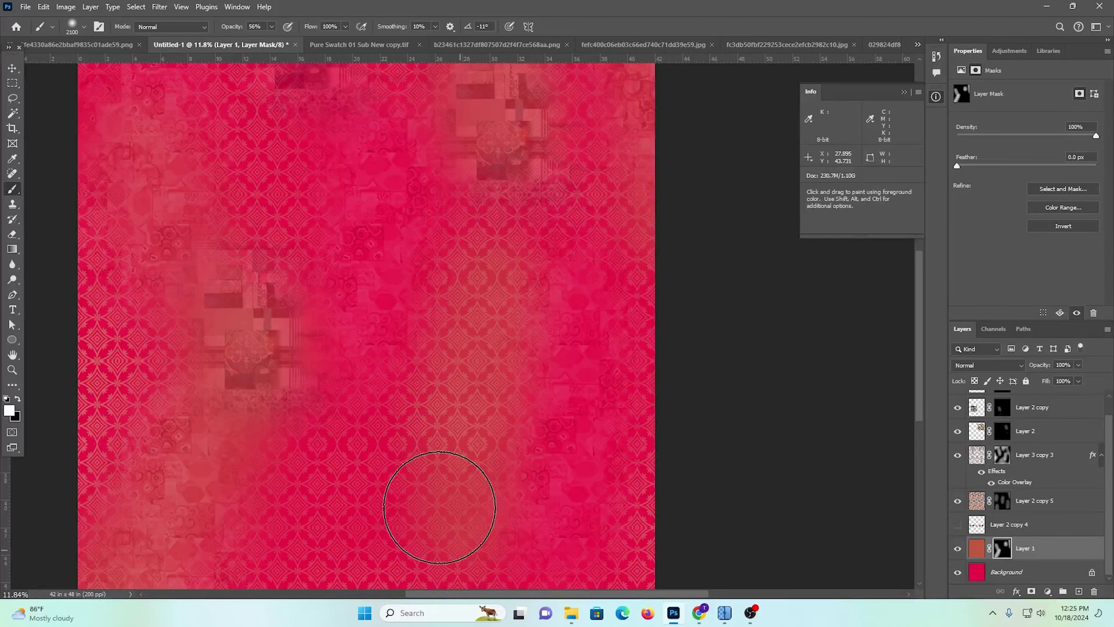
mouse_move(470, 439)
left_mouse_down()
mouse_move(510, 374)
mouse_move(587, 303)
left_mouse_up()
left_click_drag(476, 336, 305, 557)
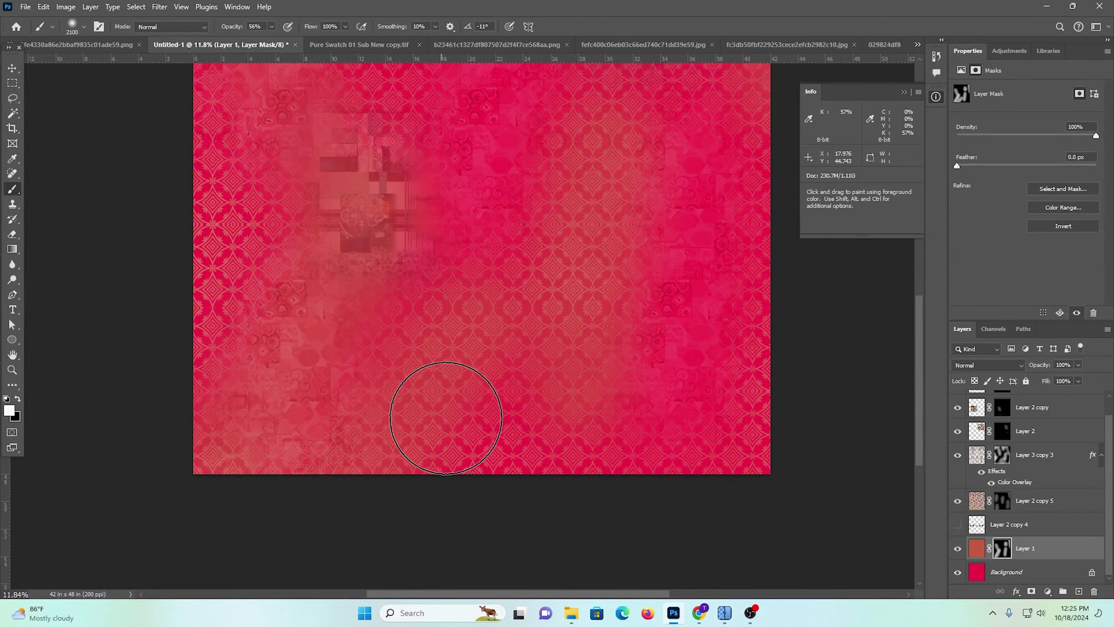
Reveal Layer 1's orange colour on the mask across the canvas's upper-left area and along its upper edge beside the topmost motif
left_click_drag(323, 254, 308, 590)
left_click_drag(272, 163, 344, 331)
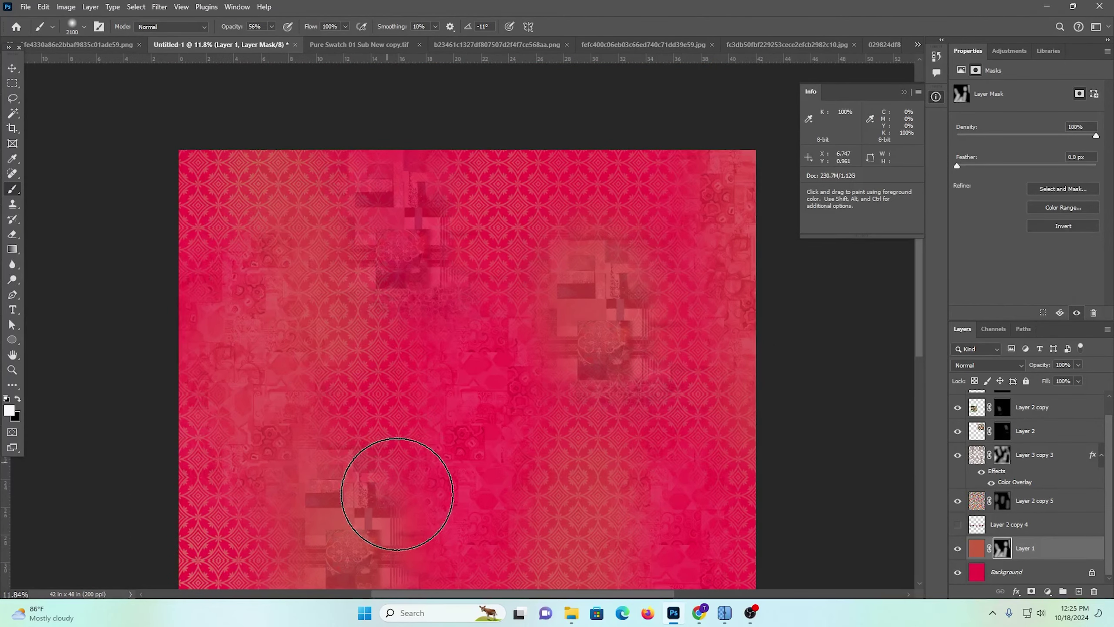
left_click_drag(397, 494, 398, 500)
left_click_drag(276, 274, 4, 41)
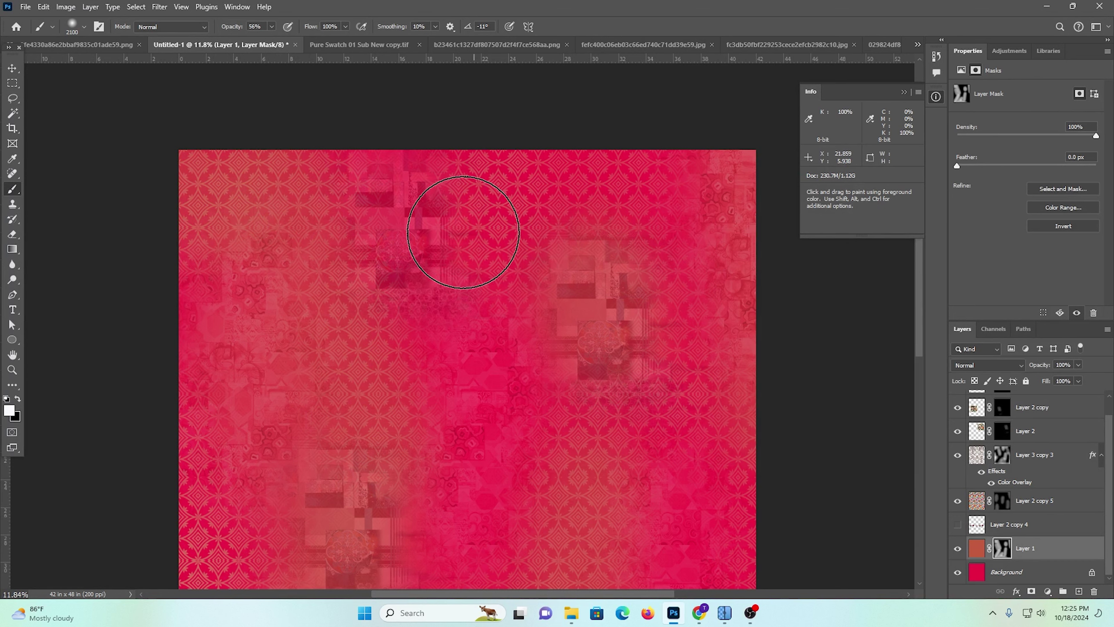
left_click_drag(463, 231, 606, 116)
left_click(641, 211)
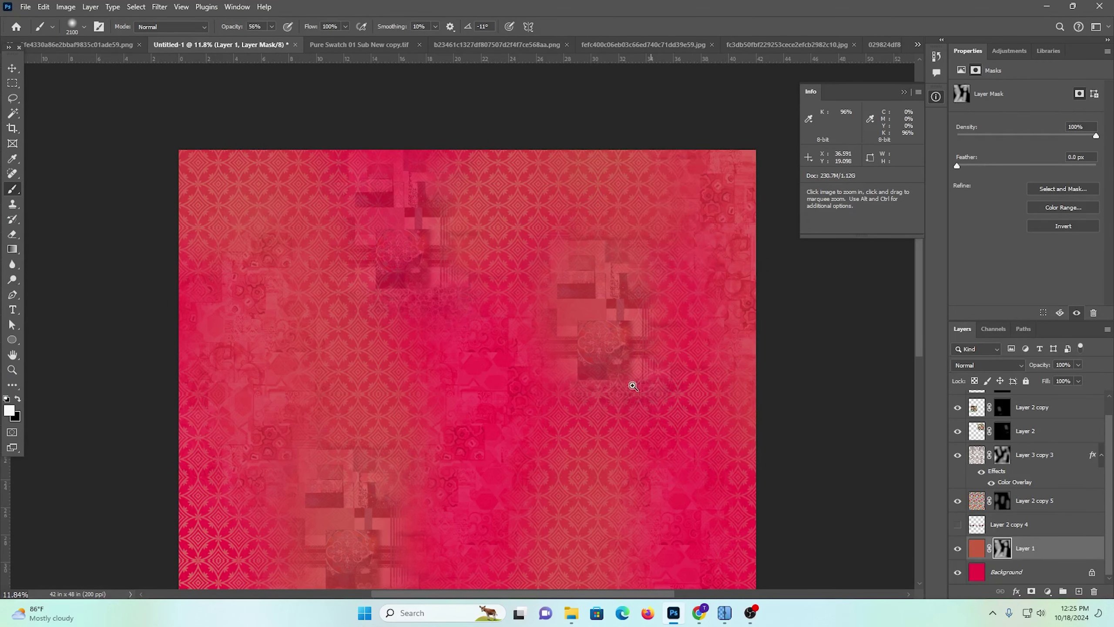
Blend Layer 1's orange colour on the mask into the canvas's outer edges and lower-right corner
left_click_drag(632, 386, 601, 390)
left_click_drag(626, 483, 569, 263)
left_click_drag(572, 307, 609, 368)
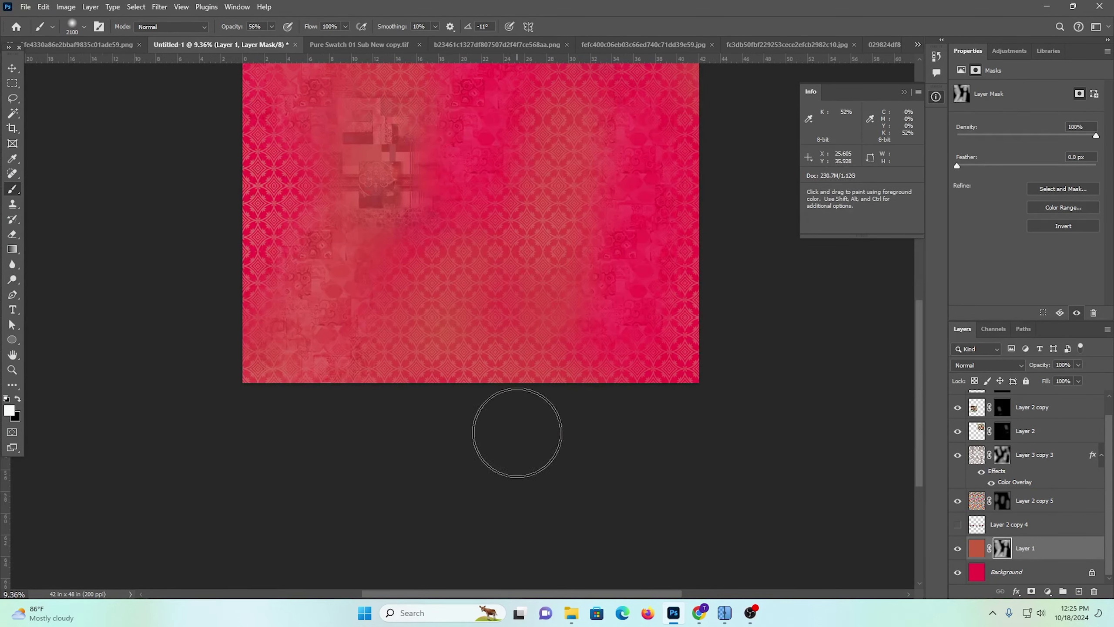
scroll(364, 408, "up", 3)
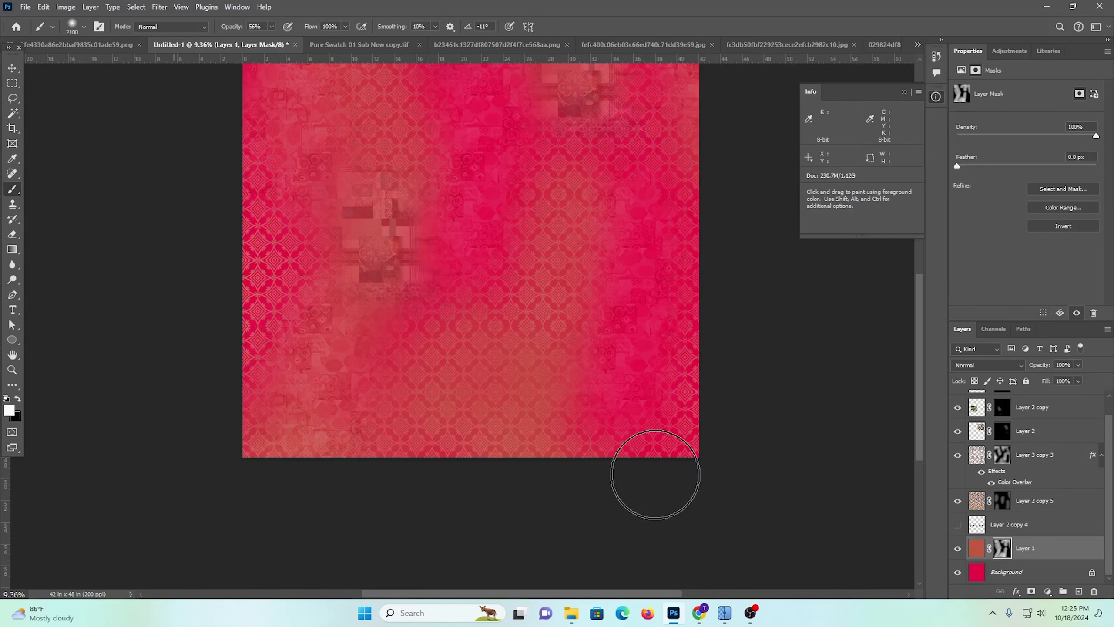
scroll(684, 477, "up", 2)
scroll(627, 434, "up", 2)
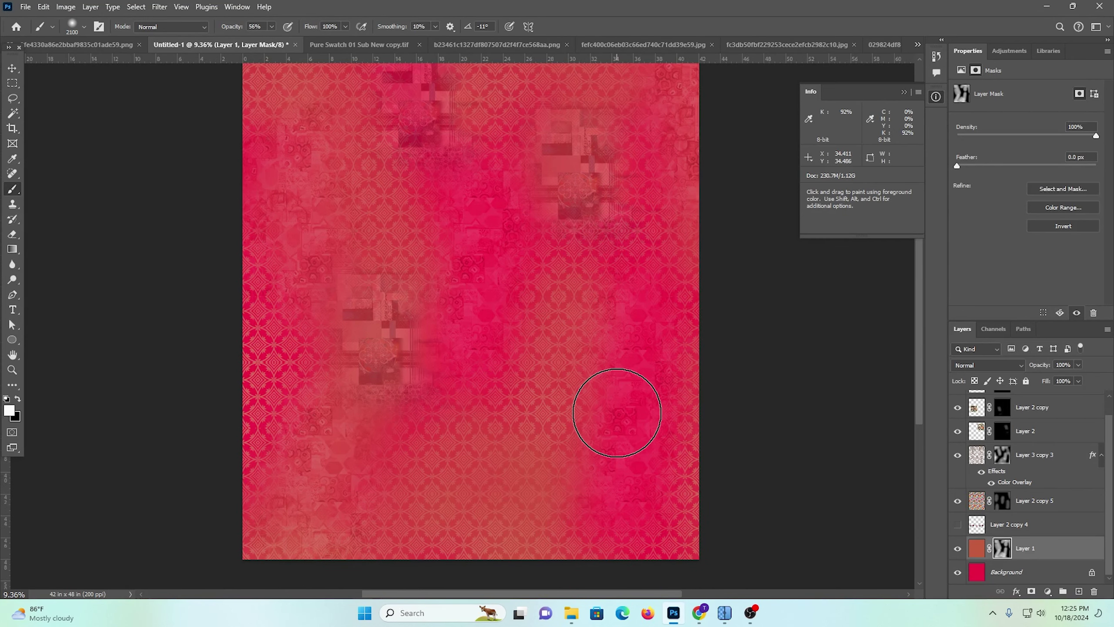
scroll(610, 411, "up", 3)
left_click_drag(235, 346, 235, 624)
scroll(659, 371, "up", 2)
left_click_drag(679, 363, 581, 363)
scroll(537, 329, "down", 2)
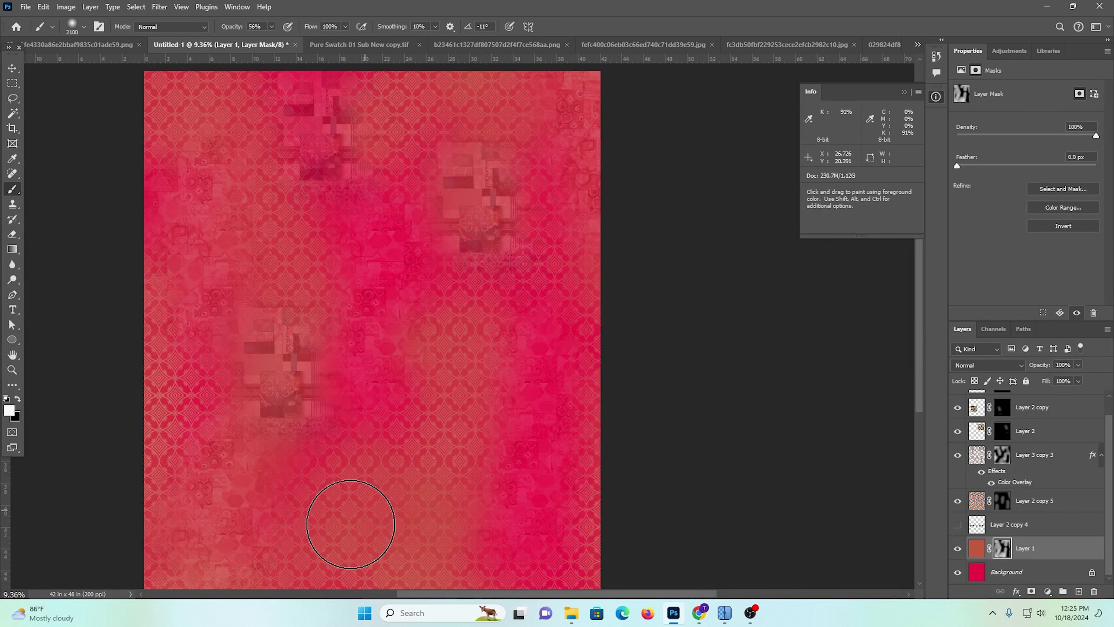
scroll(702, 333, "down", 2)
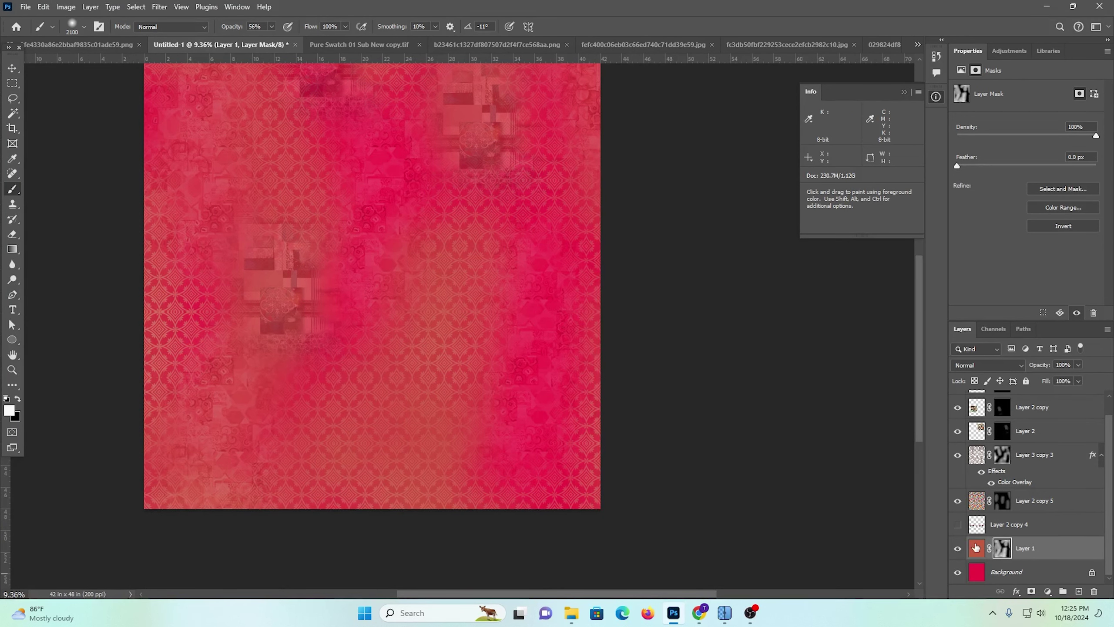
Compare the print with and without Layer 1, and shift the layer's colour by a hue of +11 with Hue/Saturation
left_click(957, 551)
left_click(958, 551)
left_click(978, 549)
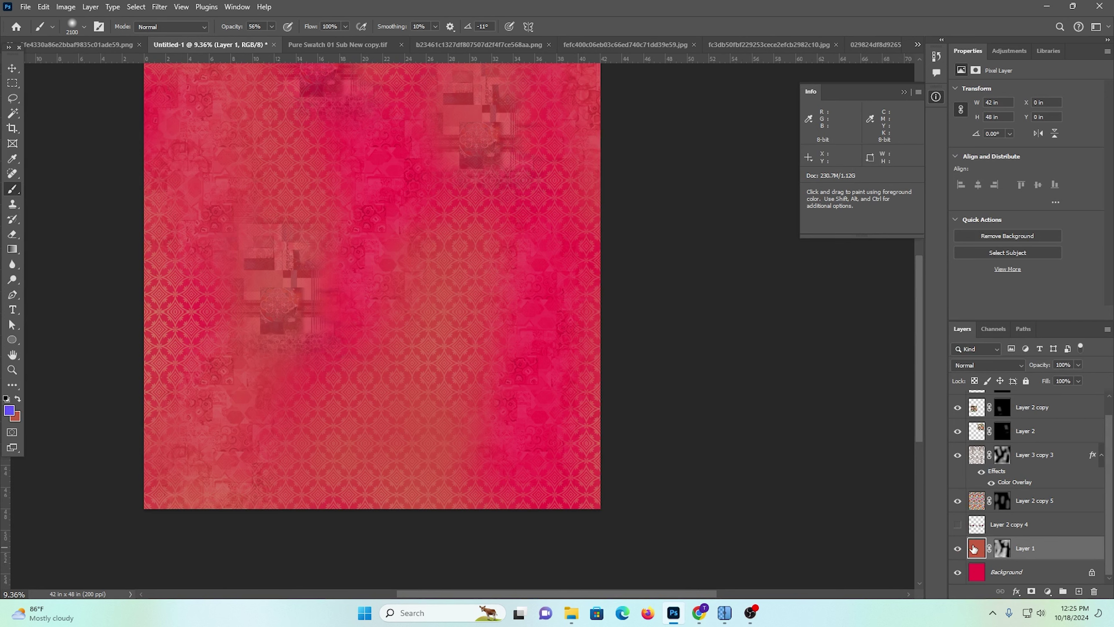
key("ctrl+u")
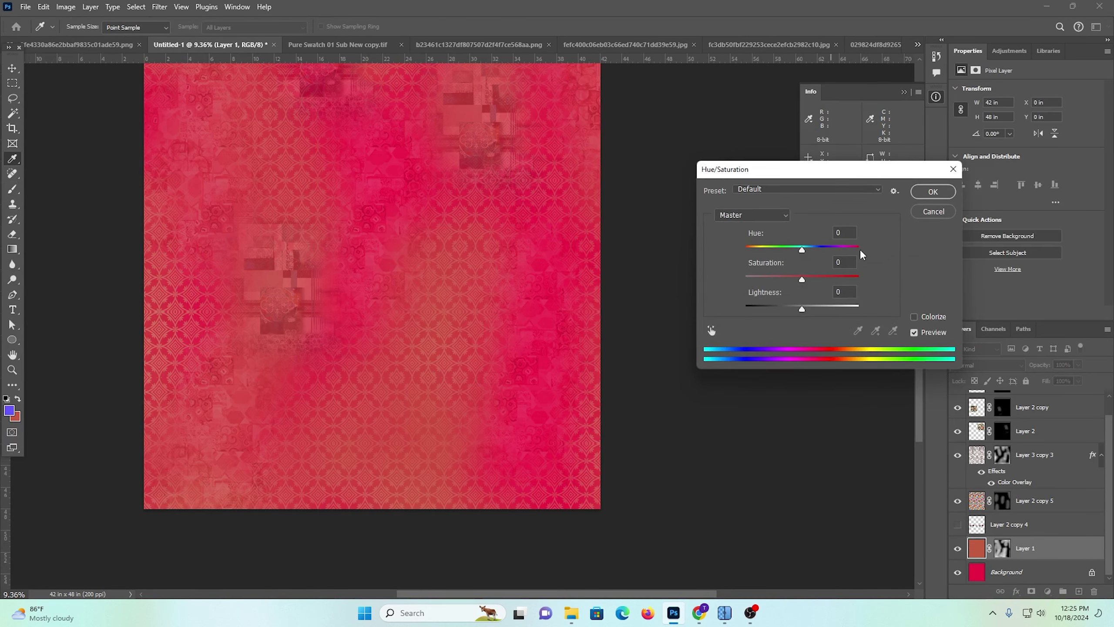
mouse_move(796, 250)
left_mouse_down()
mouse_move(745, 245)
mouse_move(811, 240)
mouse_move(809, 252)
left_mouse_up()
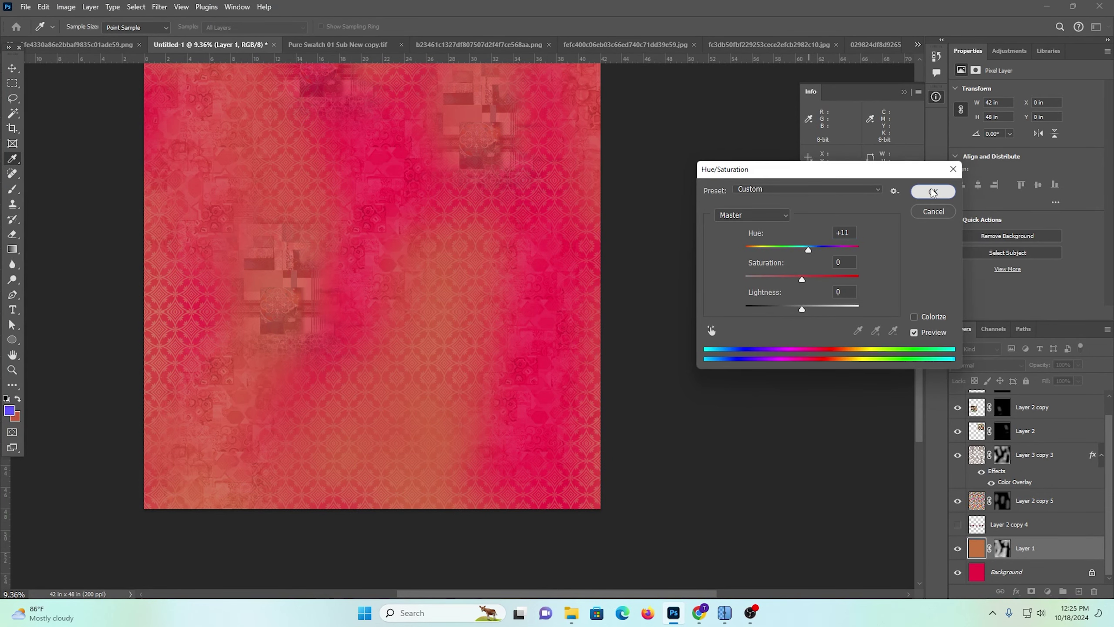
left_click(933, 193)
key("b")
key("ctrl+0")
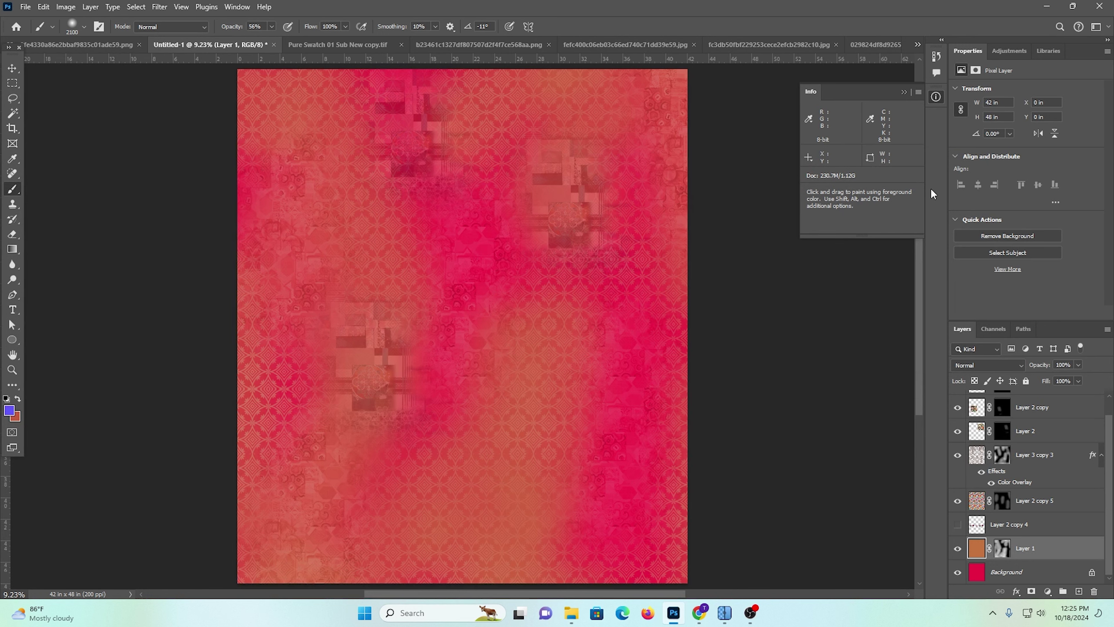
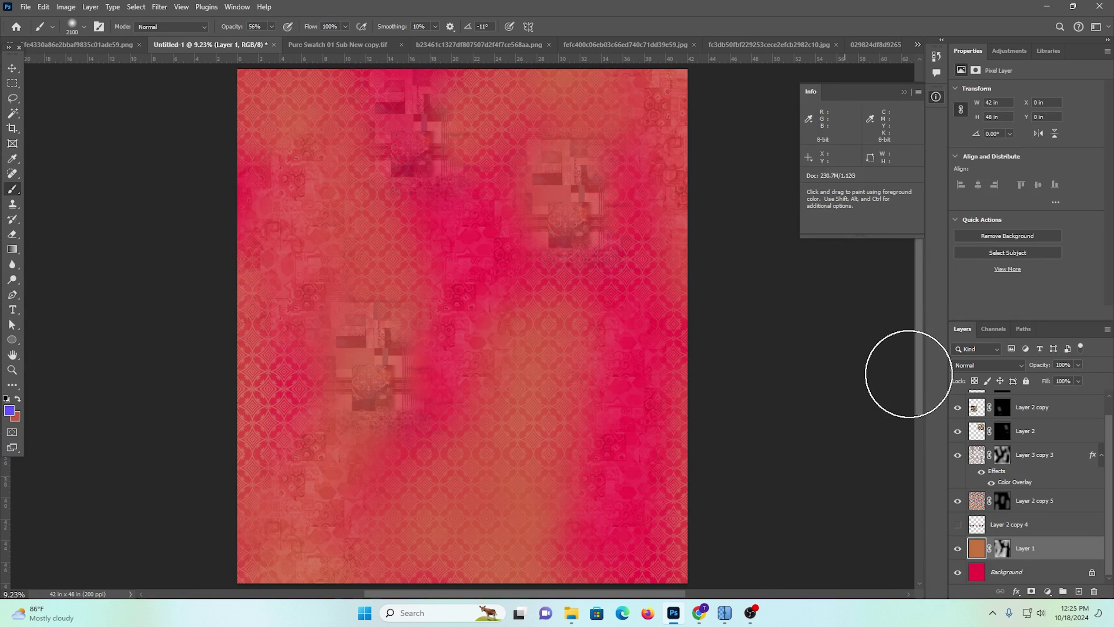
Show the floral bouquet row on Layer 2 copy 4 and bring that layer to the front of the stack
scroll(992, 500, "up", 1)
scroll(992, 500, "down", 1)
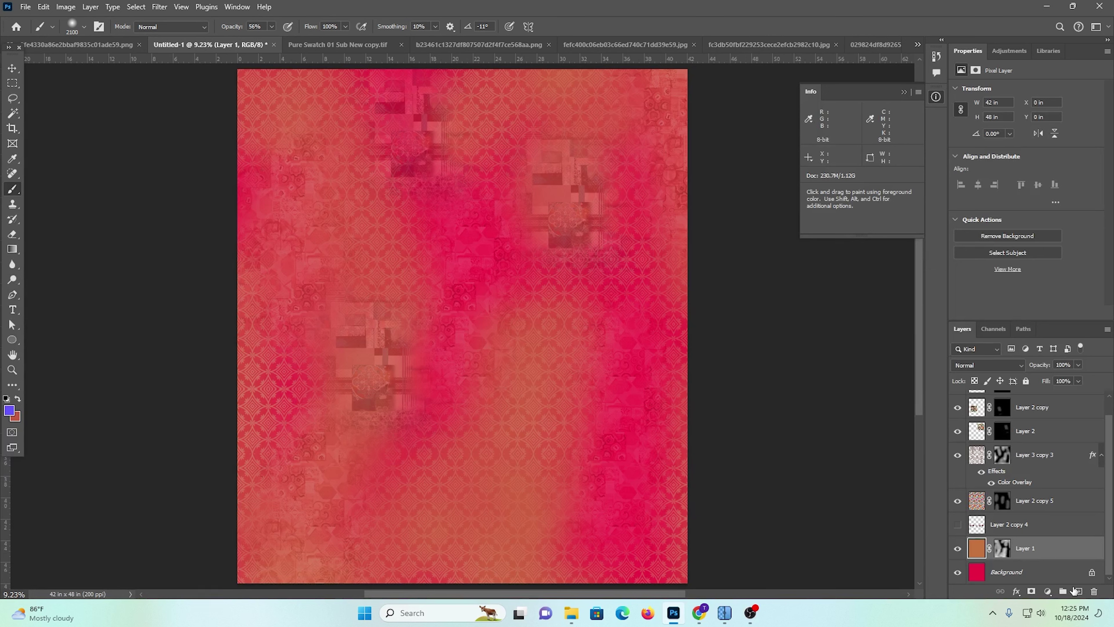
left_click(957, 524)
left_click(1004, 531)
key("ctrl+shift+bracketright")
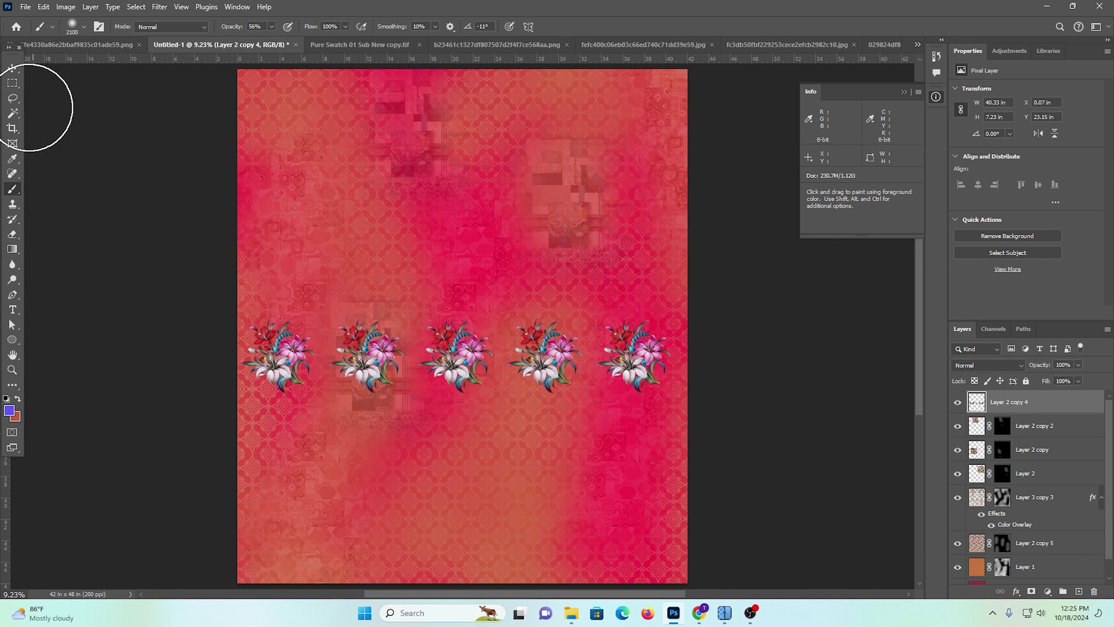
Lasso the middle bouquet of the row, copy it to a new layer, and move the copy above the lower-left motif
left_click(10, 99)
scroll(433, 322, "down", 2)
key("ctrl+space")
mouse_move(445, 318)
left_mouse_down()
mouse_move(488, 380)
mouse_move(416, 372)
mouse_move(376, 340)
left_mouse_up()
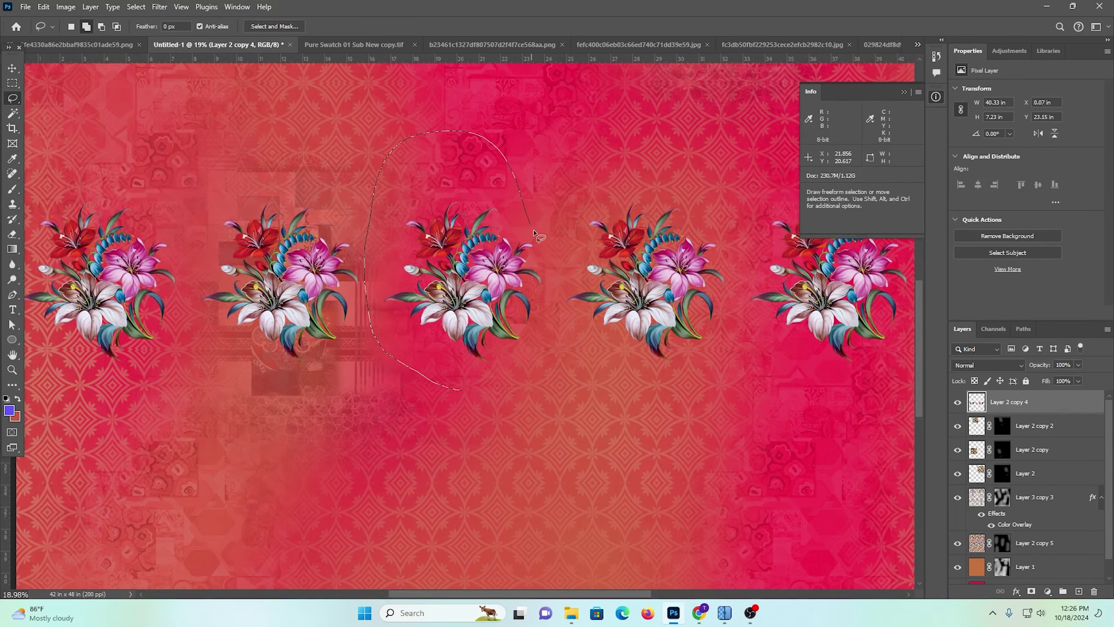
left_click_drag(549, 387, 512, 402)
key("ctrl+j")
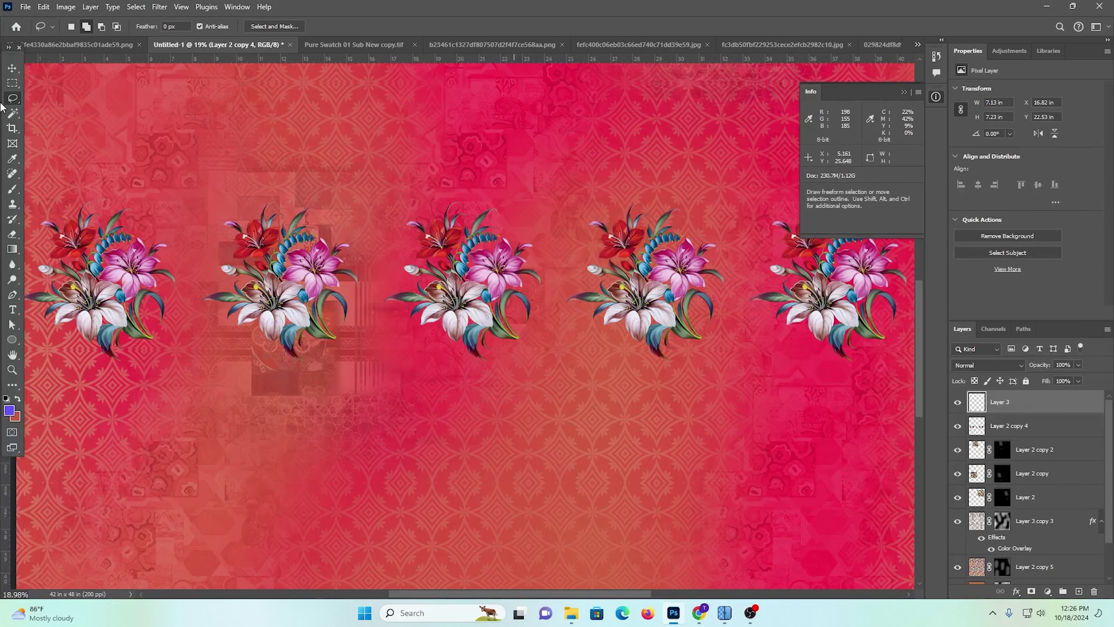
key("v")
left_click_drag(527, 322, 405, 117)
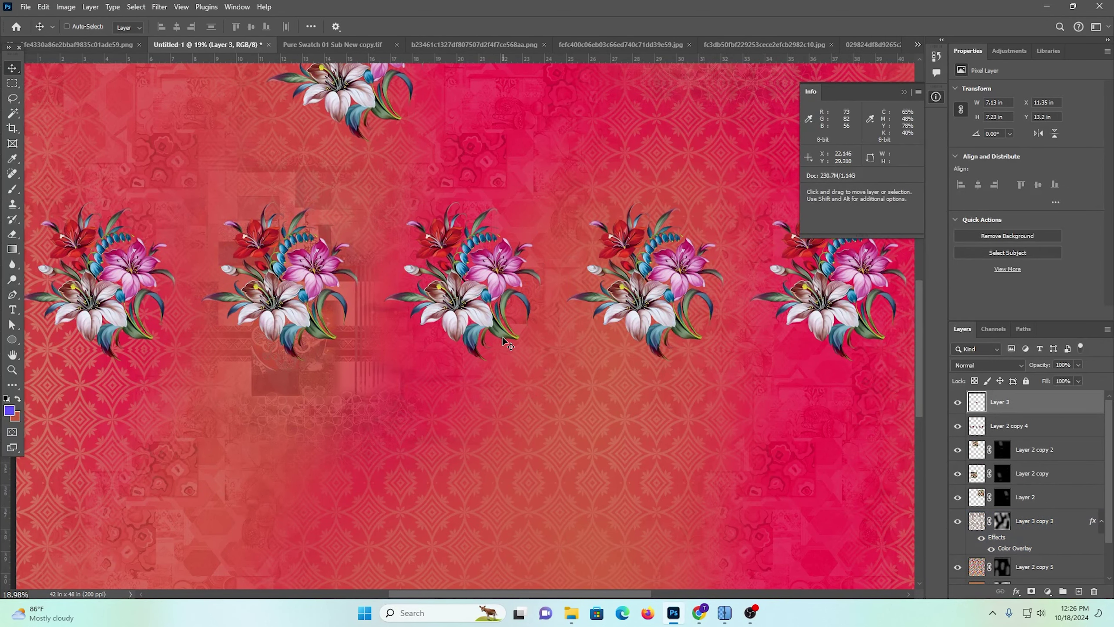
Hide the original bouquet row and scale the copied bouquet down to about 4.94 × 5.01 in
left_click(952, 425)
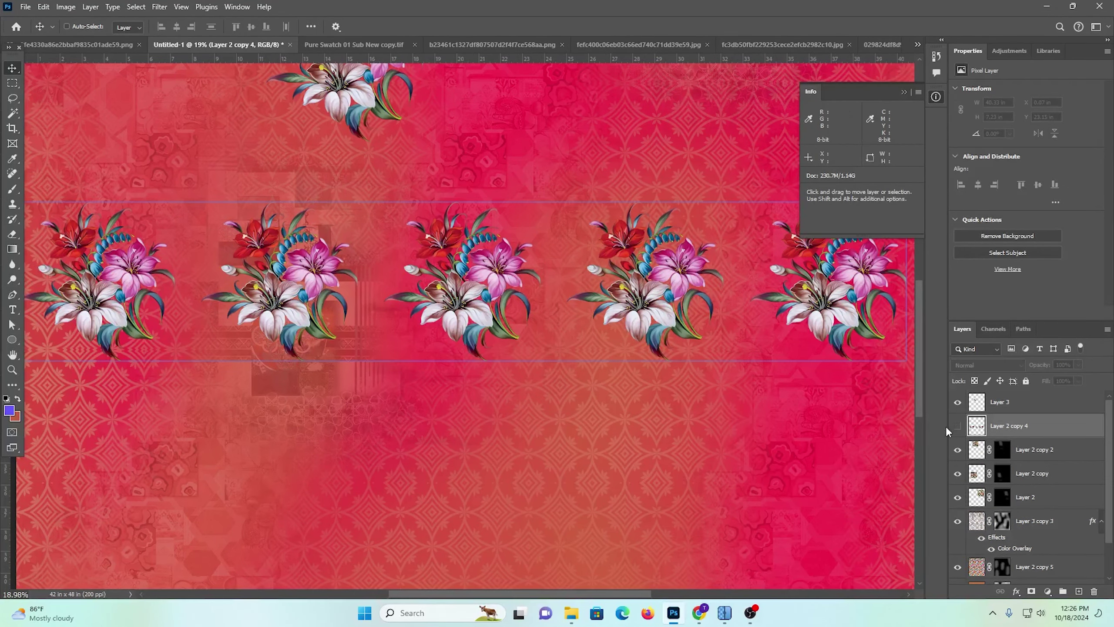
scroll(445, 413, "up", 3)
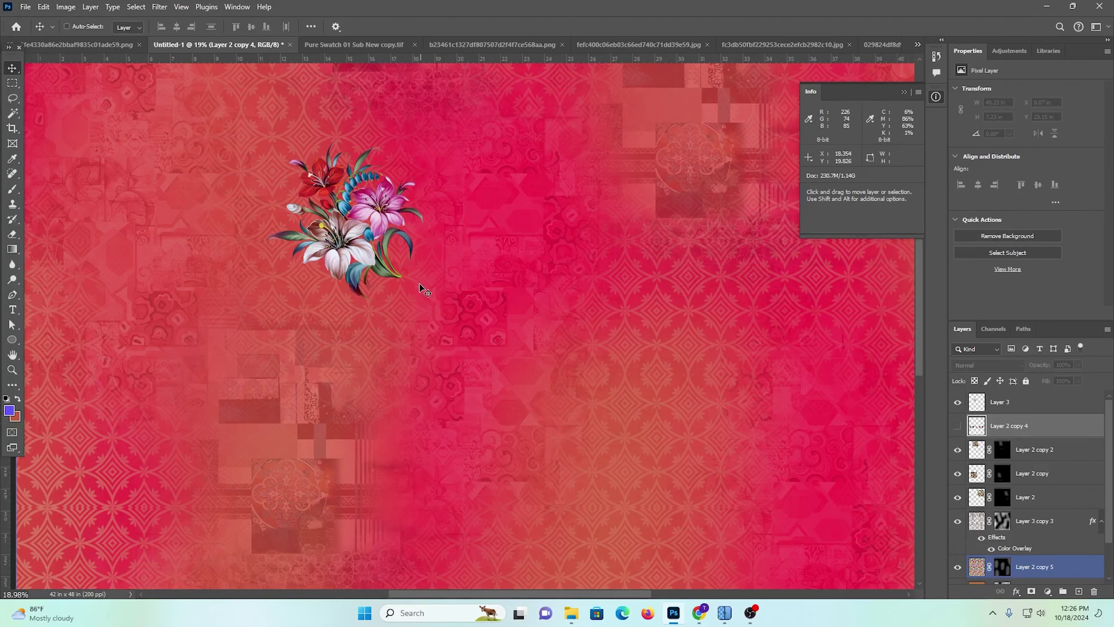
key("ctrl+0")
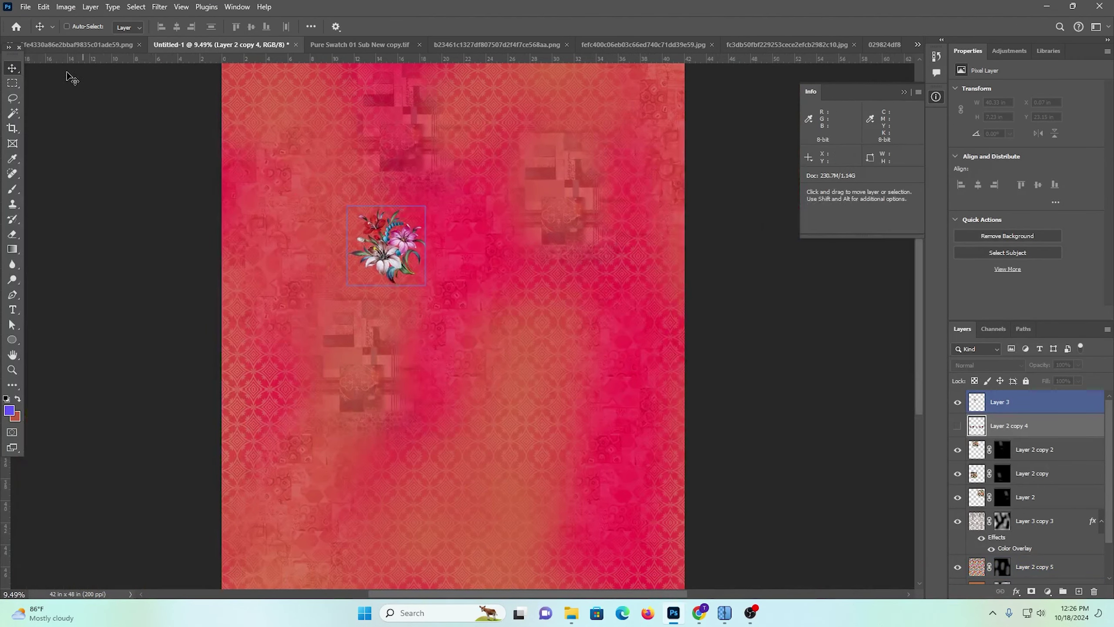
left_click(404, 241, "ctrl")
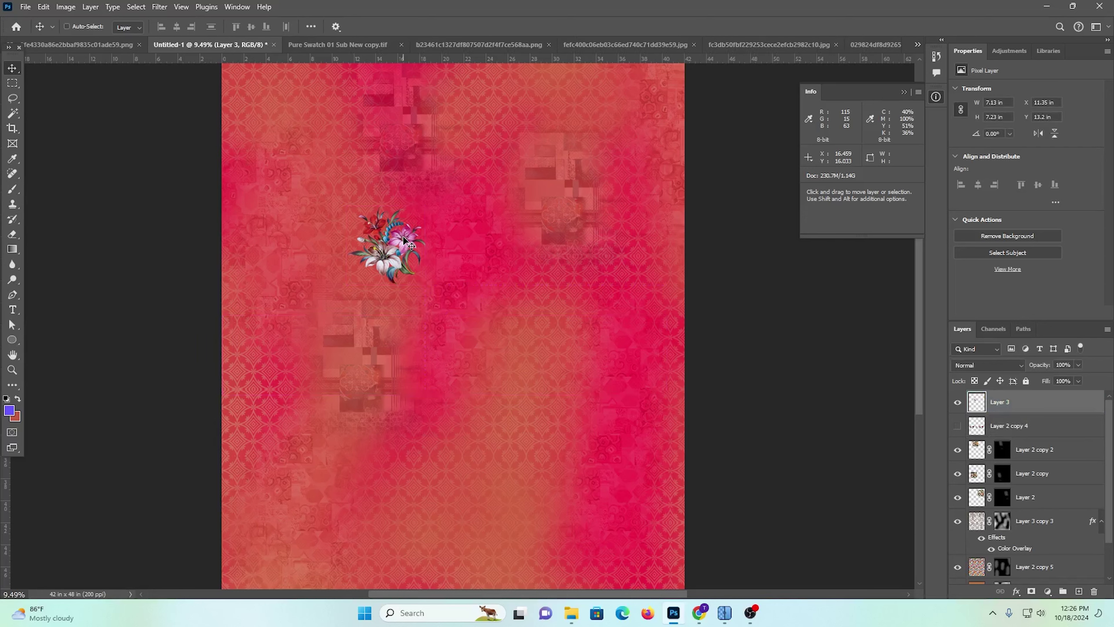
key("ctrl+t")
mouse_move(386, 206)
left_mouse_down()
mouse_move(390, 236)
mouse_move(385, 217)
mouse_move(351, 254)
mouse_move(388, 209)
left_mouse_up()
key("Return")
Duplicate the small bouquet onto the right-hand motif and again into the orange area right of the canvas's centre
scroll(390, 235, "down", 3)
key("space")
mouse_move(555, 199)
left_mouse_down()
mouse_move(557, 247)
mouse_move(503, 287)
mouse_move(567, 336)
mouse_move(576, 198)
left_mouse_up()
key("space")
left_click_drag(564, 304, 598, 209)
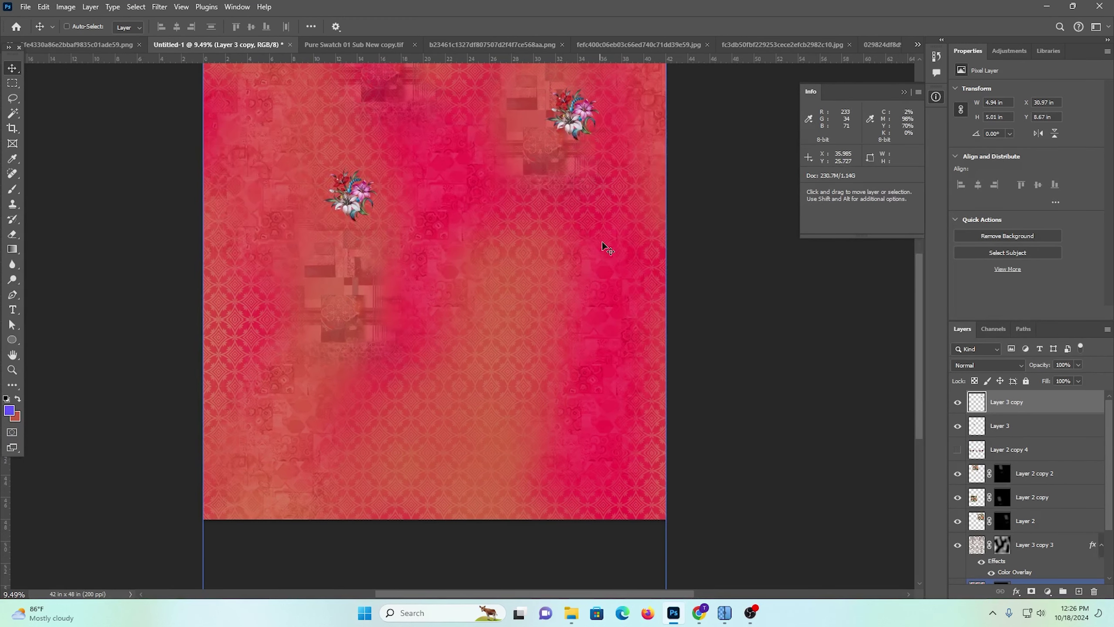
left_click_drag(592, 330, 591, 406)
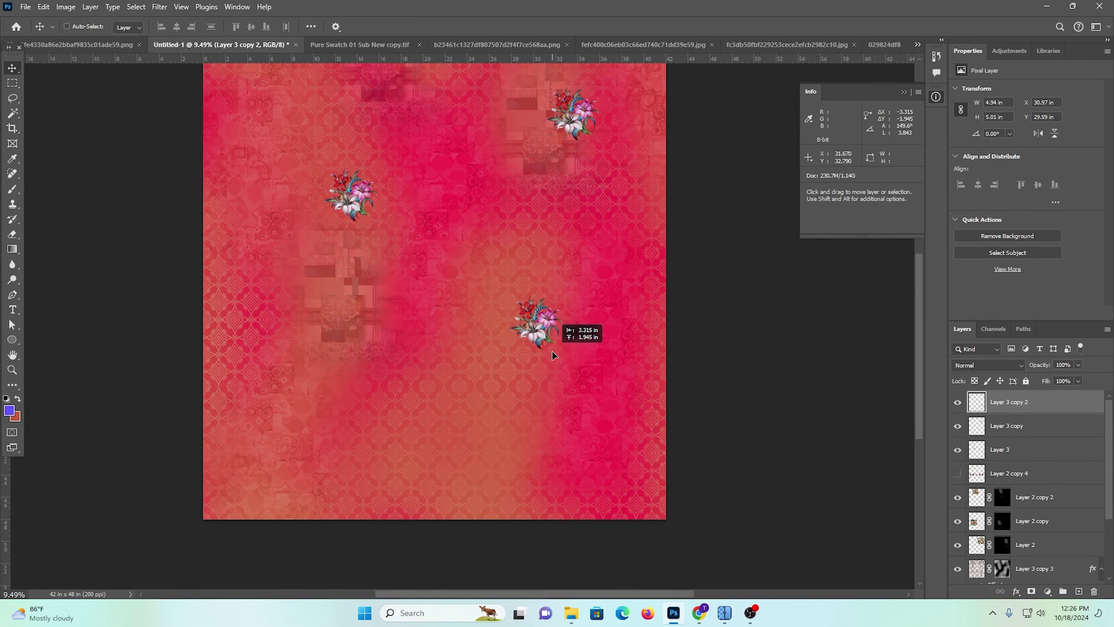
left_click_drag(540, 362, 540, 353)
Duplicate the small bouquet into the canvas's lower-left area, just beneath the lower-left motif
key("space")
left_click_drag(466, 360, 586, 373)
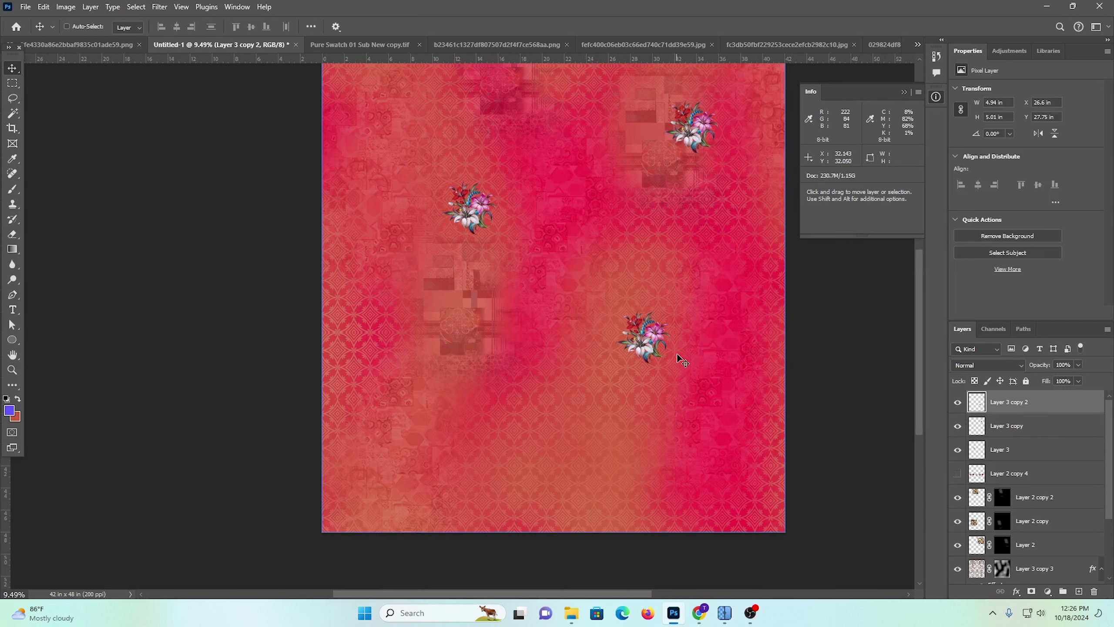
left_click_drag(652, 341, 368, 312)
left_click_drag(421, 432, 420, 436)
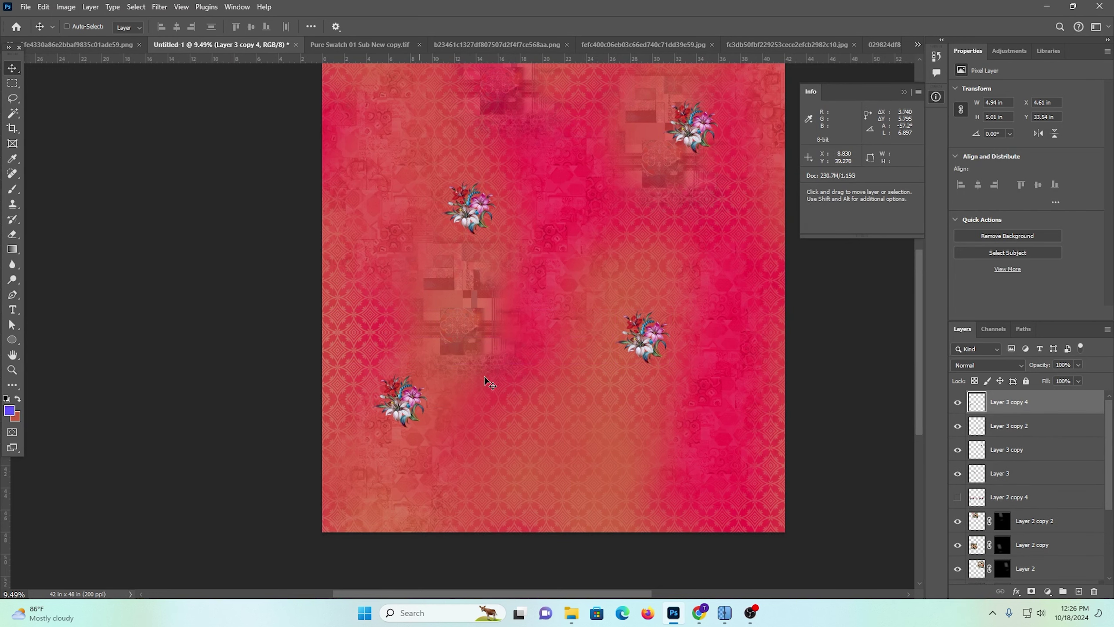
Duplicate the small bouquet into the canvas's upper-left corner and again into its lower-right corner
key("space")
left_click_drag(491, 325, 465, 421)
left_click_drag(409, 488, 395, 137)
left_click_drag(399, 177, 356, 165)
scroll(903, 302, "down", 3)
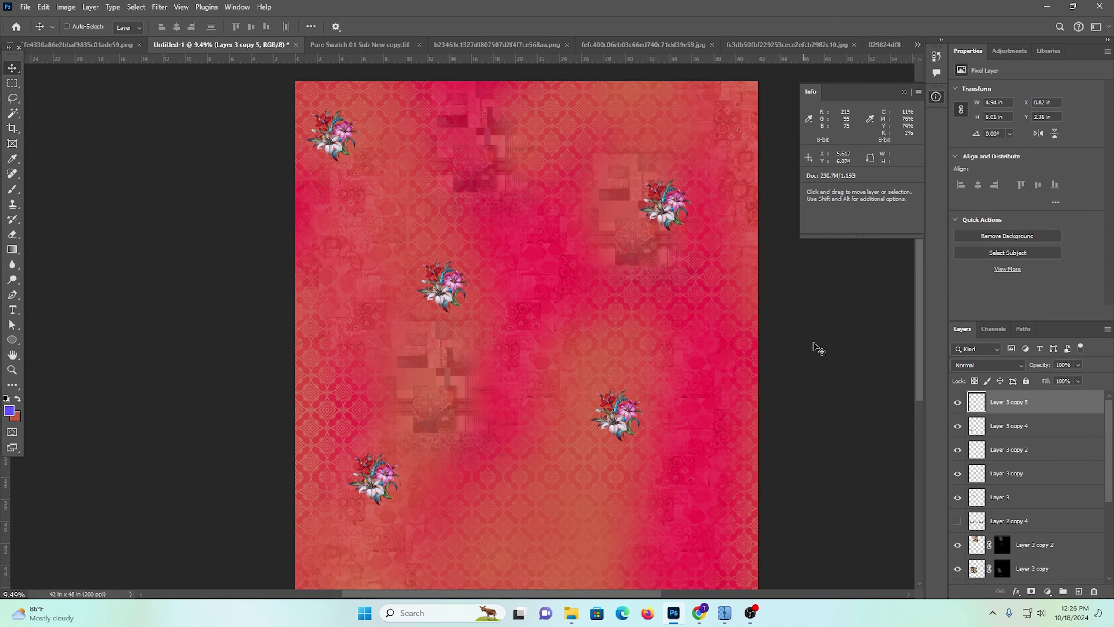
left_click_drag(448, 196, 711, 452)
left_click_drag(620, 412, 741, 555)
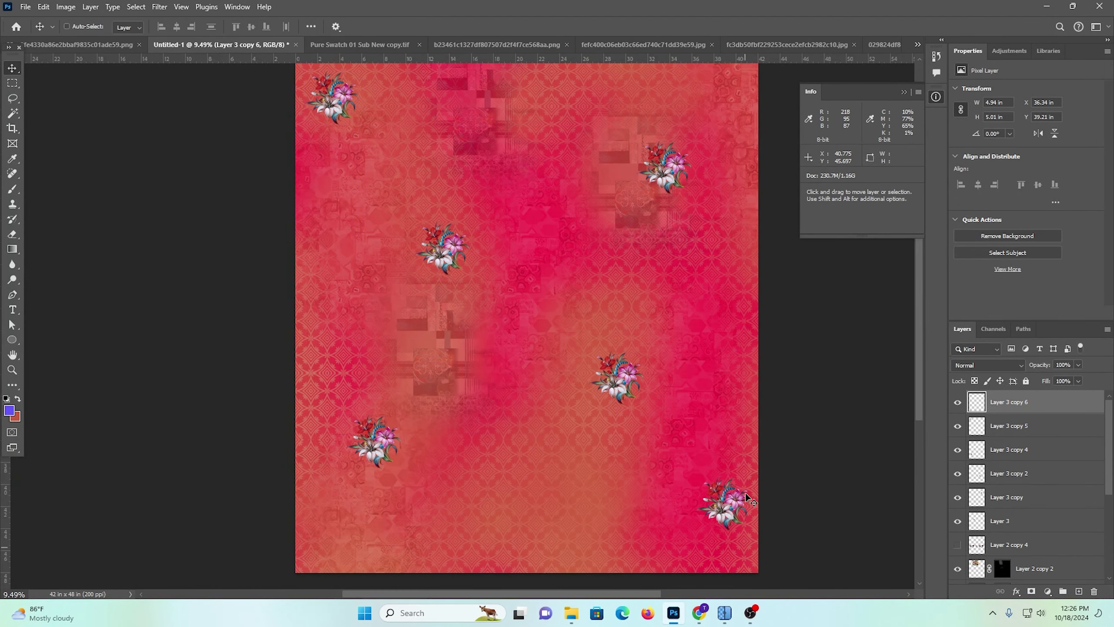
Move the lower-right bouquet slightly down and inward from the edge, to about X 34.18 in and Y 40.45 in
scroll(744, 492, "up", 3)
key("ctrl+0")
scroll(555, 338, "down", 3)
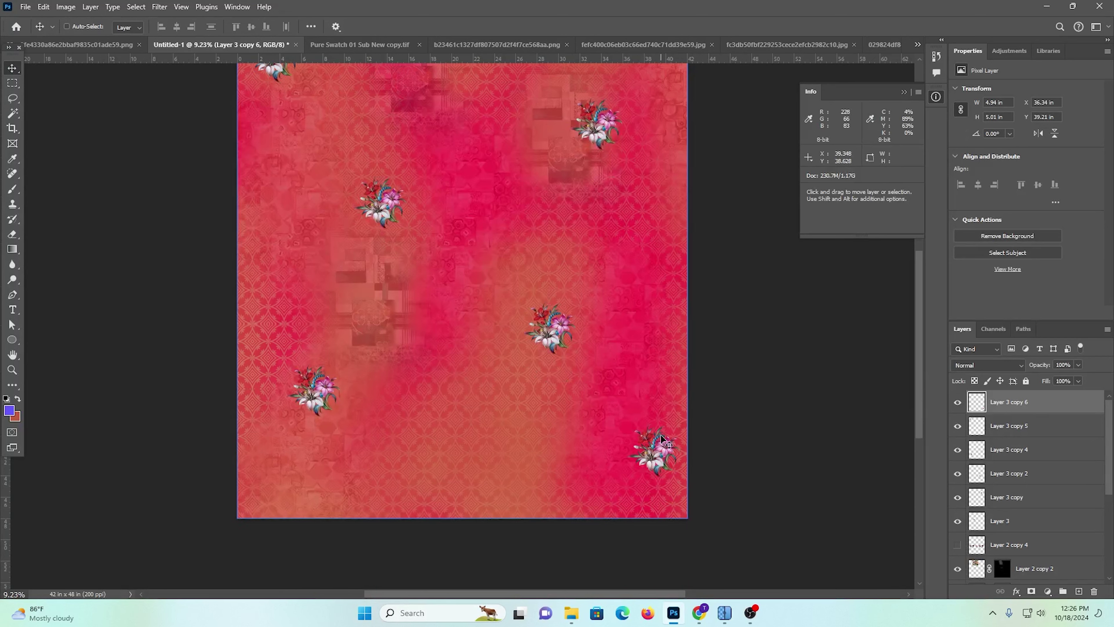
left_click_drag(661, 437, 634, 460)
scroll(677, 387, "up", 2)
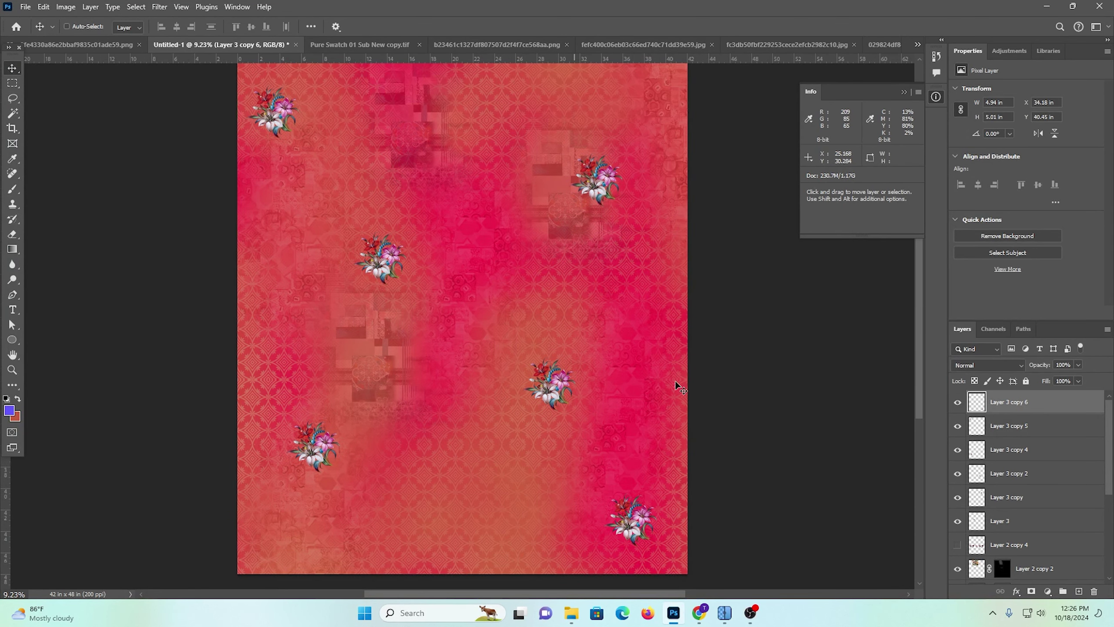
Merge the six small bouquet layers into one layer and set its blend mode to Luminosity
left_click(1016, 528, "shift")
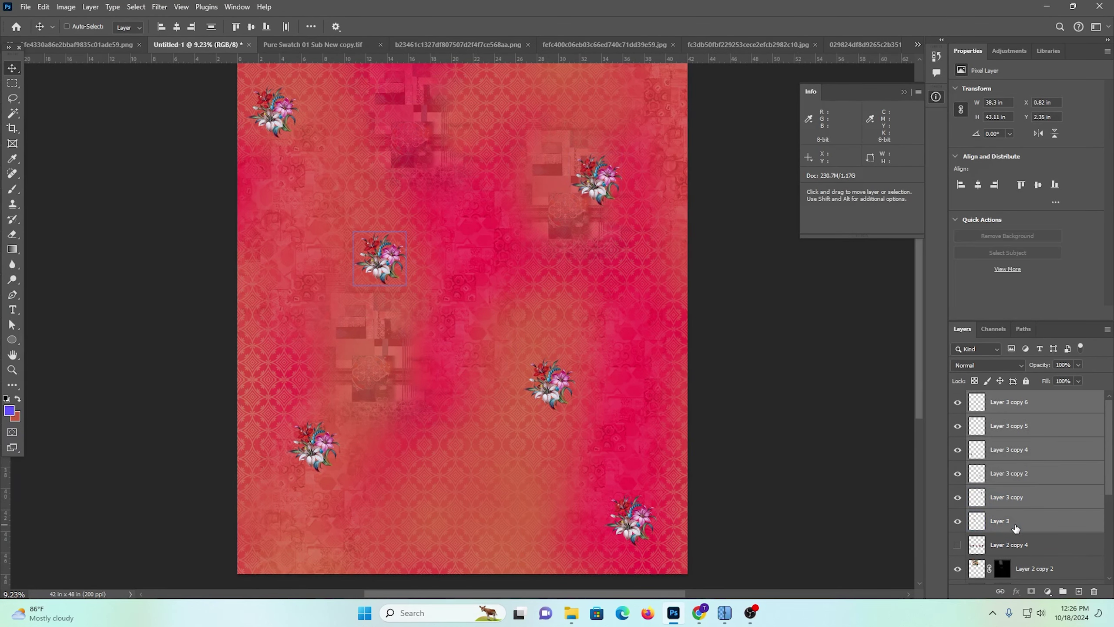
key("ctrl+e")
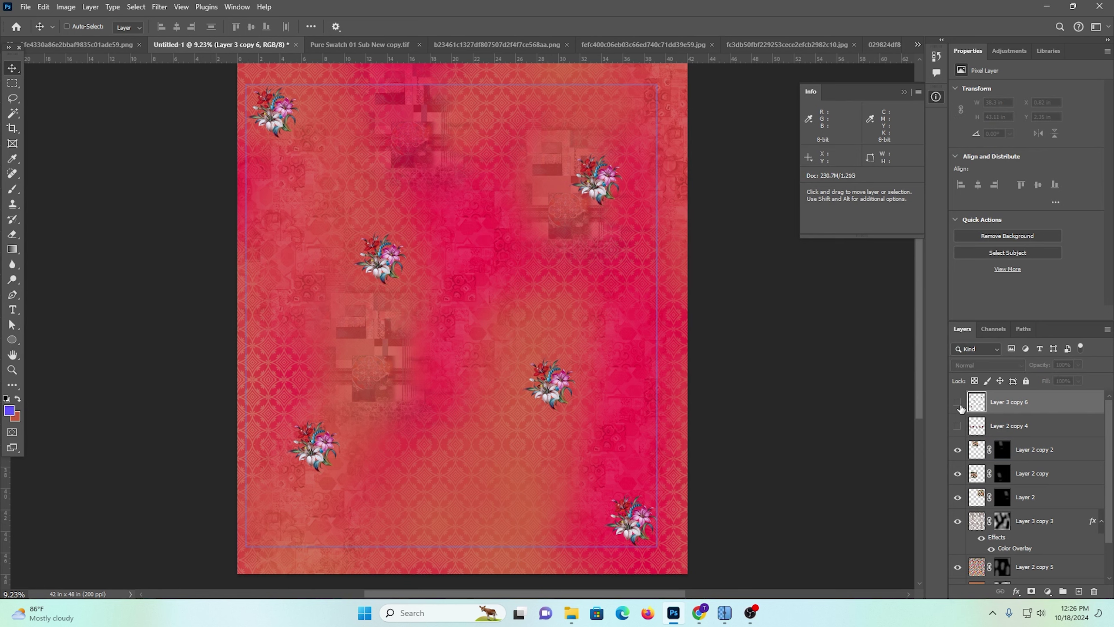
left_click(958, 402)
left_click(980, 361)
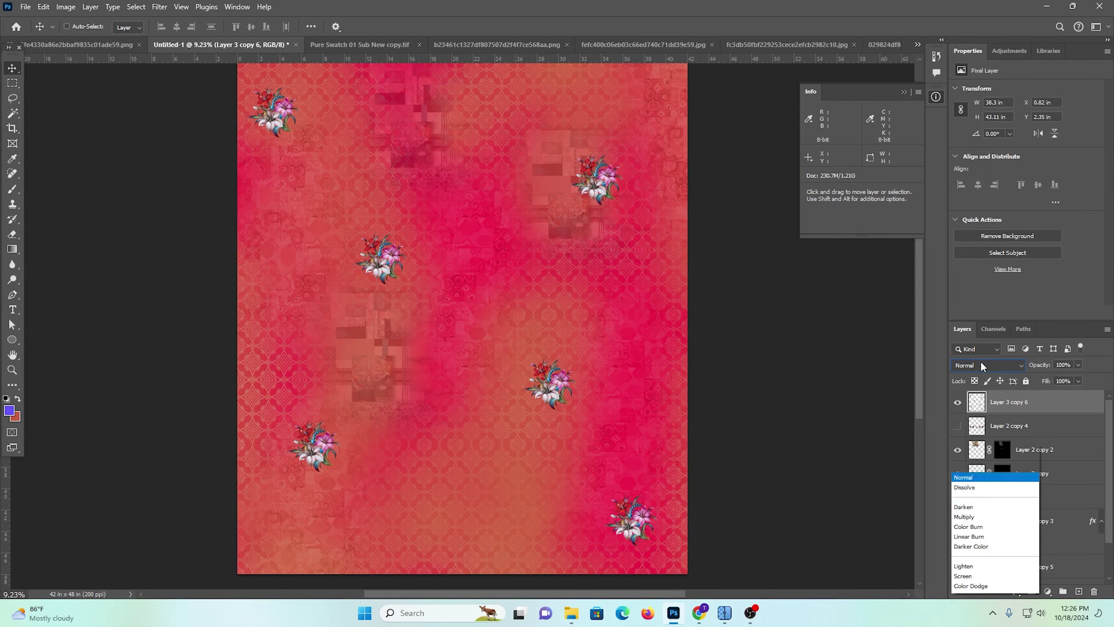
left_click(974, 587)
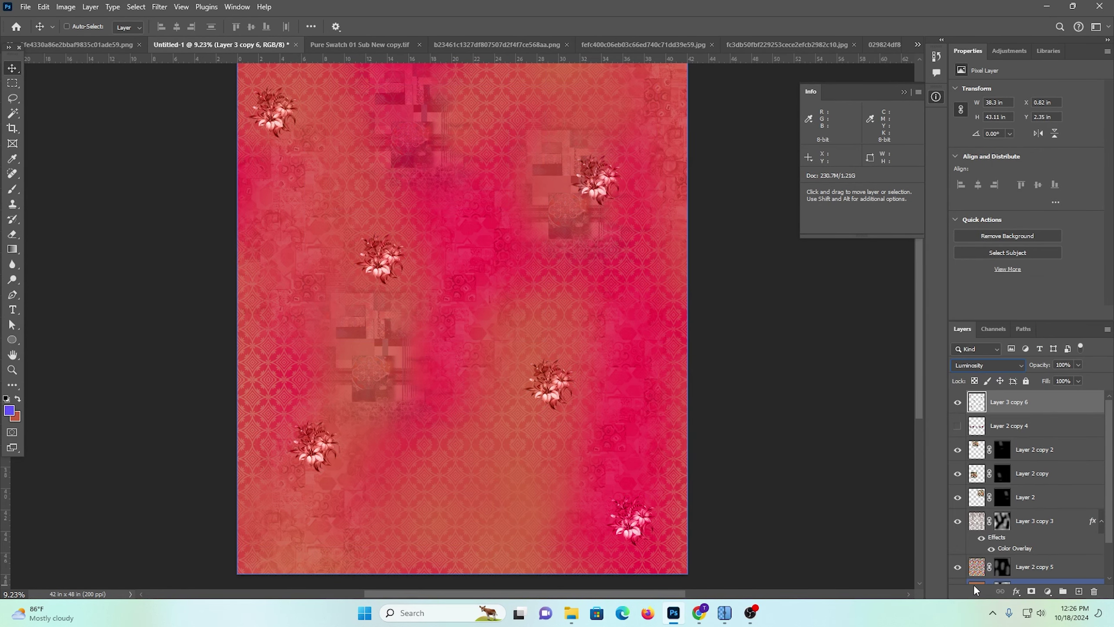
key("ctrl+0")
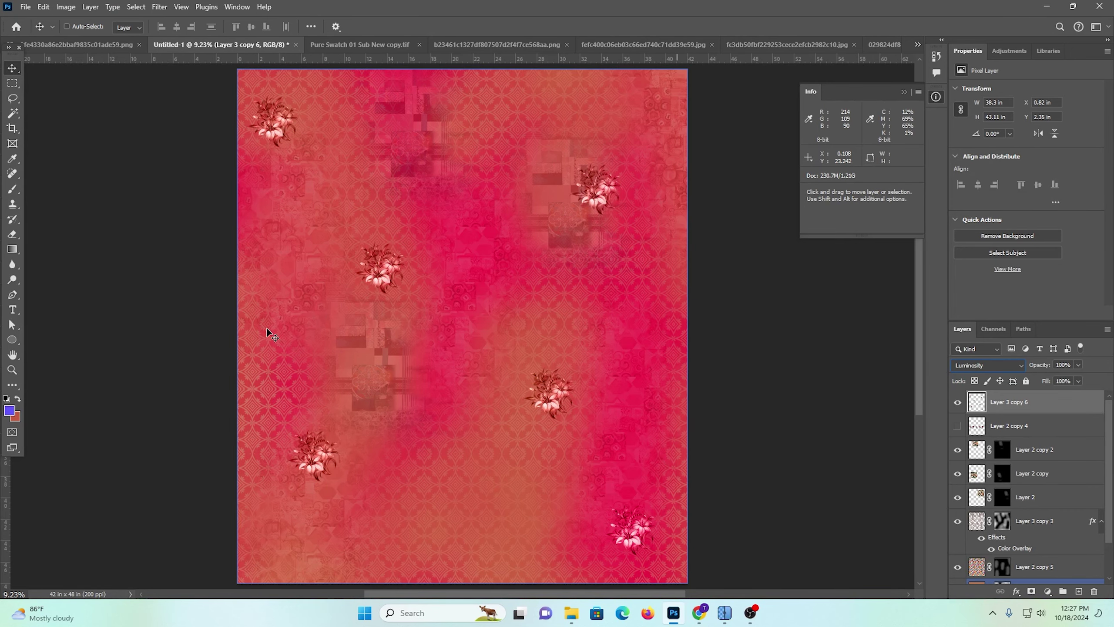
Try revealing the upper-left bouquet by painting white on a new black mask of the merged bouquet layer
left_click_drag(421, 286, 415, 331)
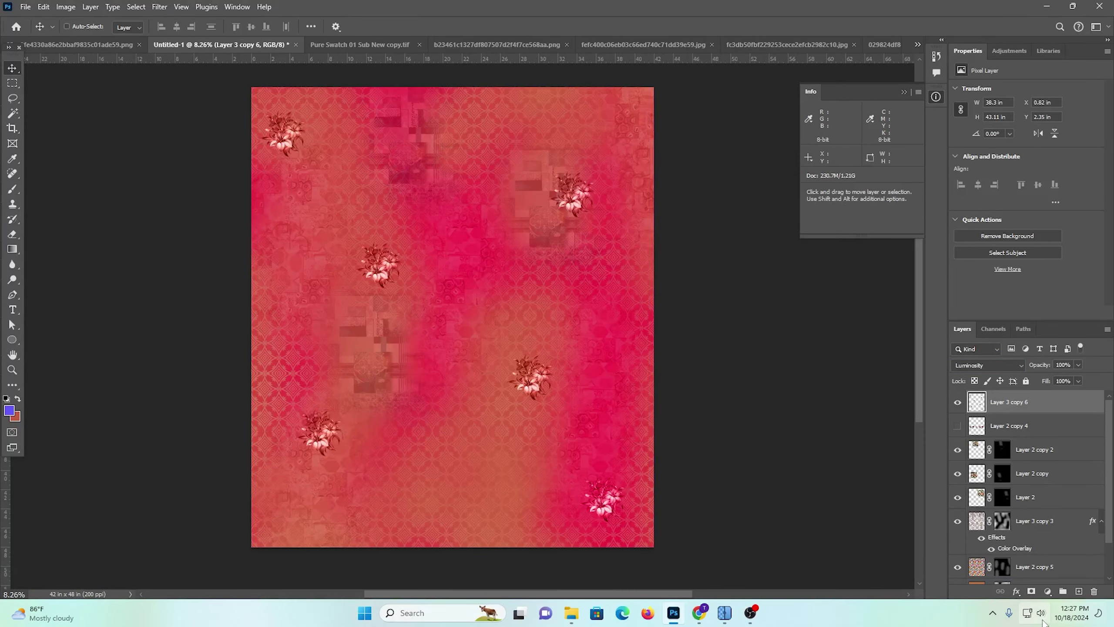
left_click(1032, 593, "alt")
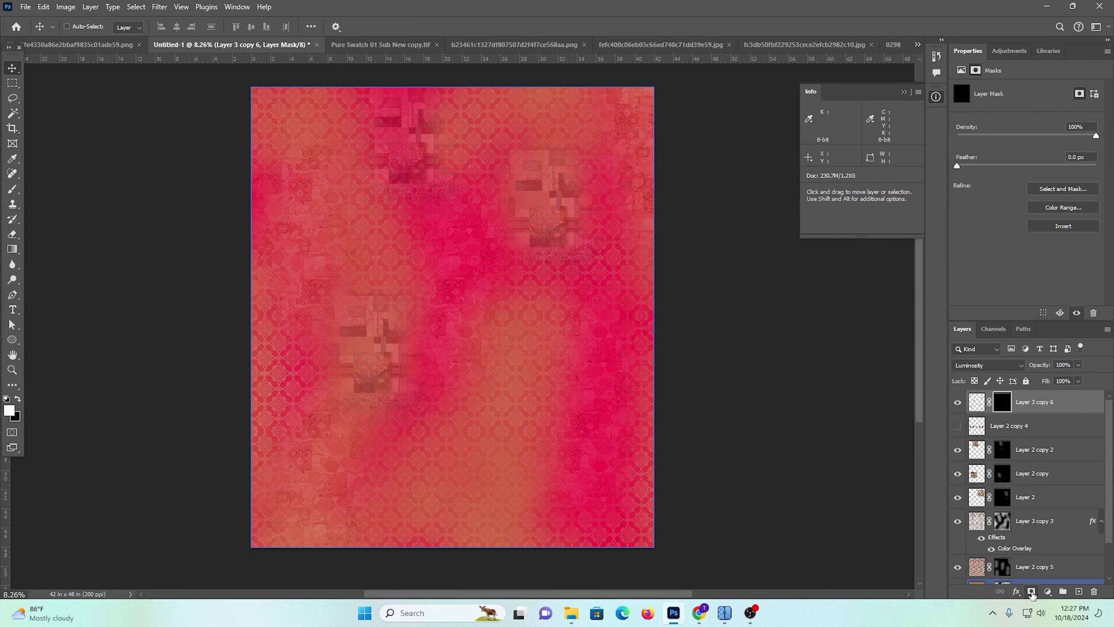
left_click(13, 190)
scroll(360, 204, "up", 2)
mouse_move(299, 220)
left_mouse_down()
mouse_move(322, 257)
mouse_move(331, 249)
left_mouse_up()
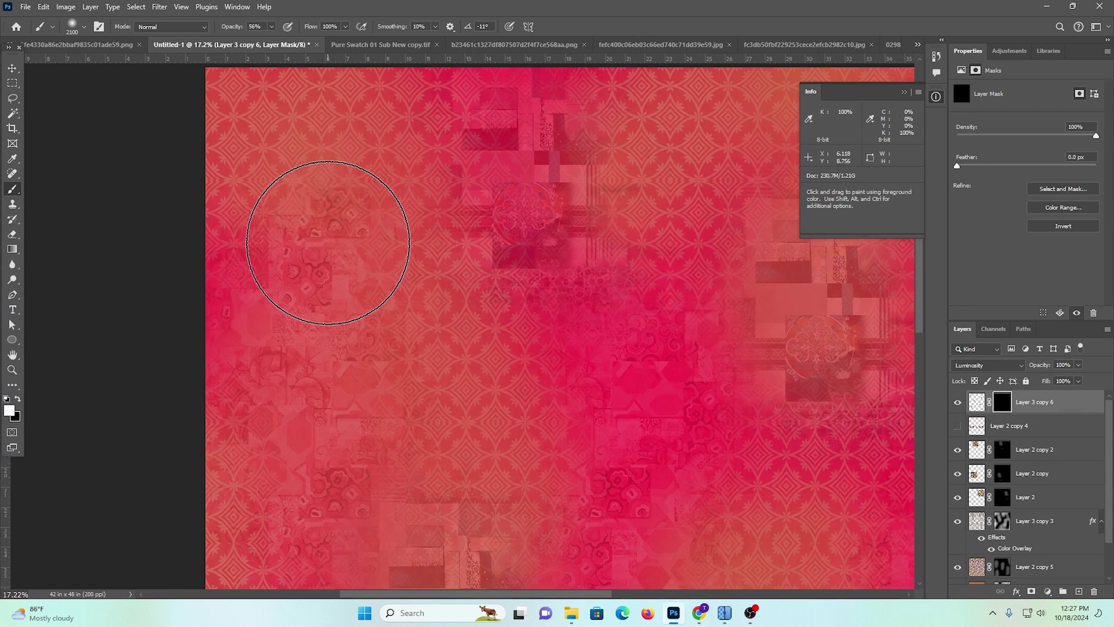
key("ctrl+z")
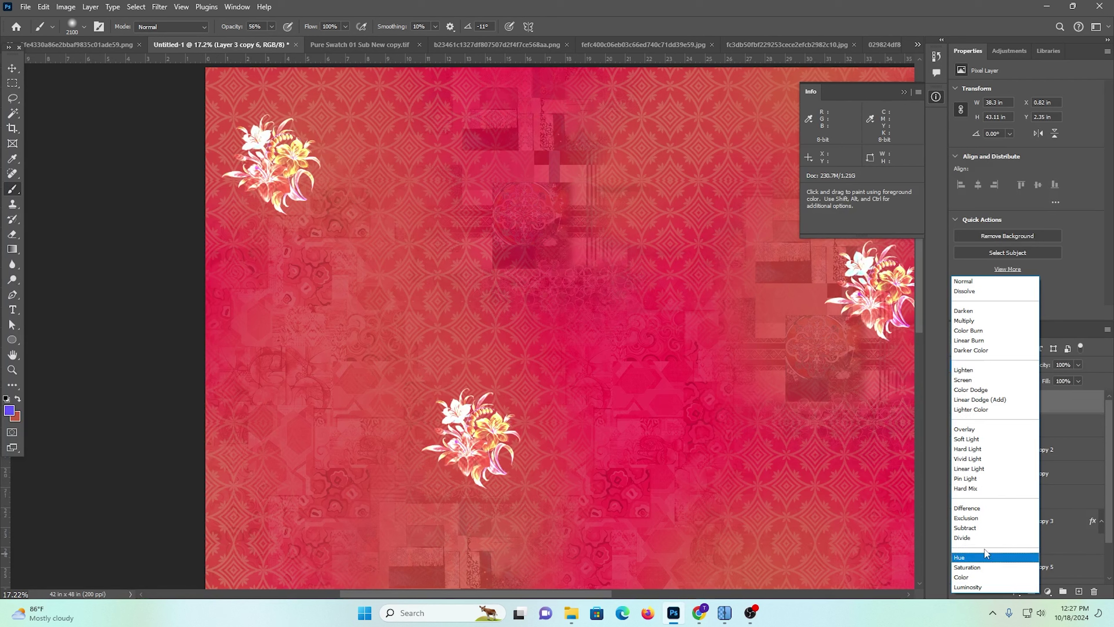
Try the bouquet layer in Normal blend mode and return it to Luminosity
left_click(966, 420)
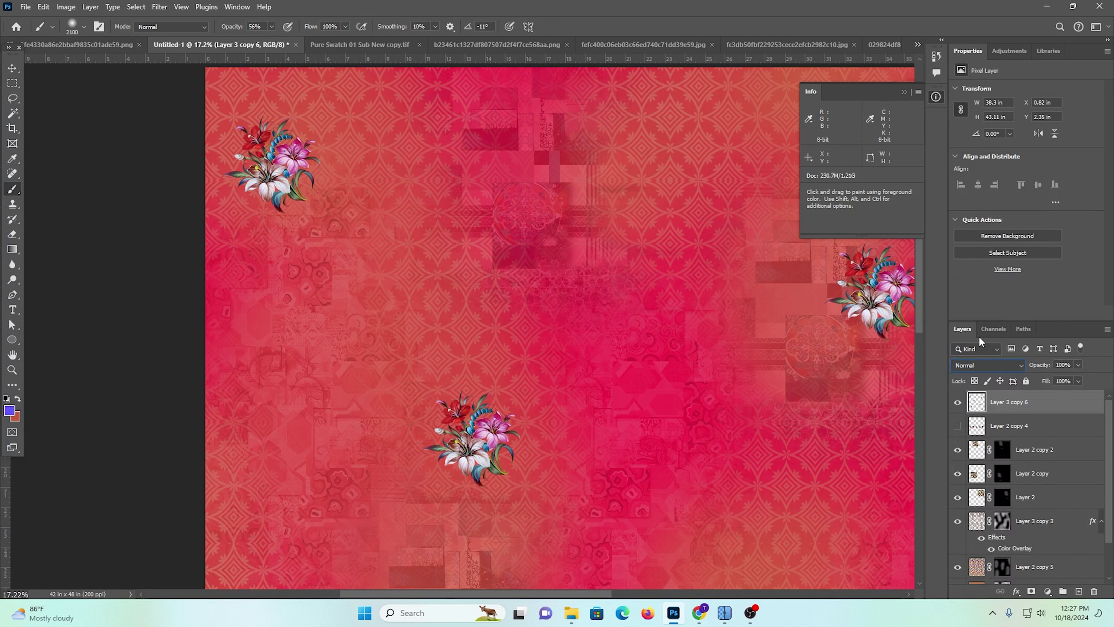
left_click(971, 370)
left_click(982, 589)
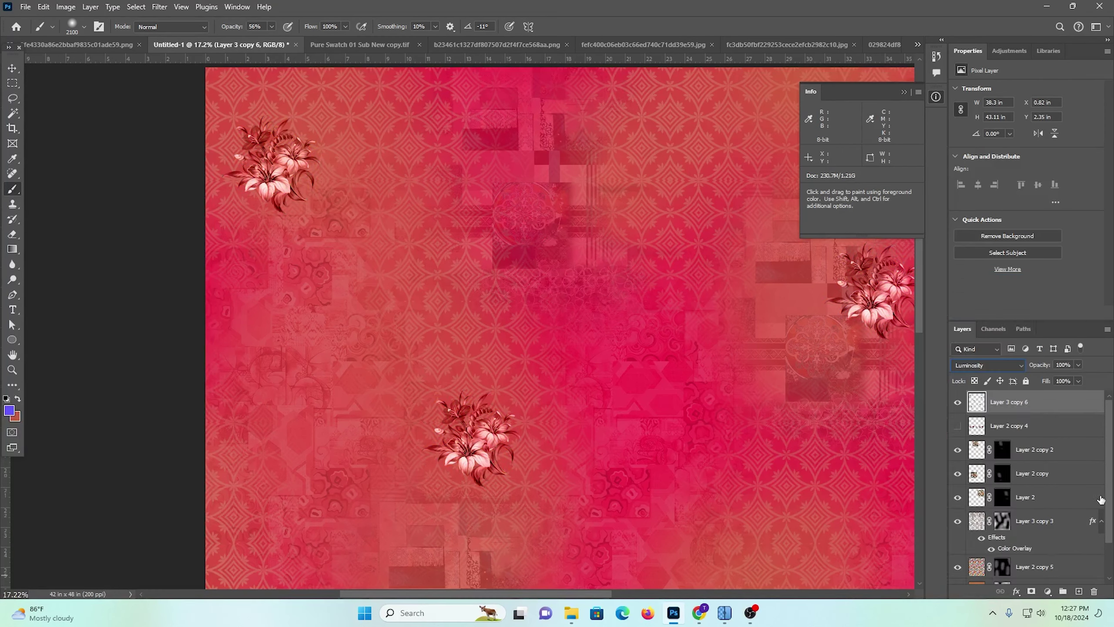
Add a black mask to the bouquet layer and paint white over the three left-hand bouquets to reveal them
left_click(1030, 594, "alt")
key("d")
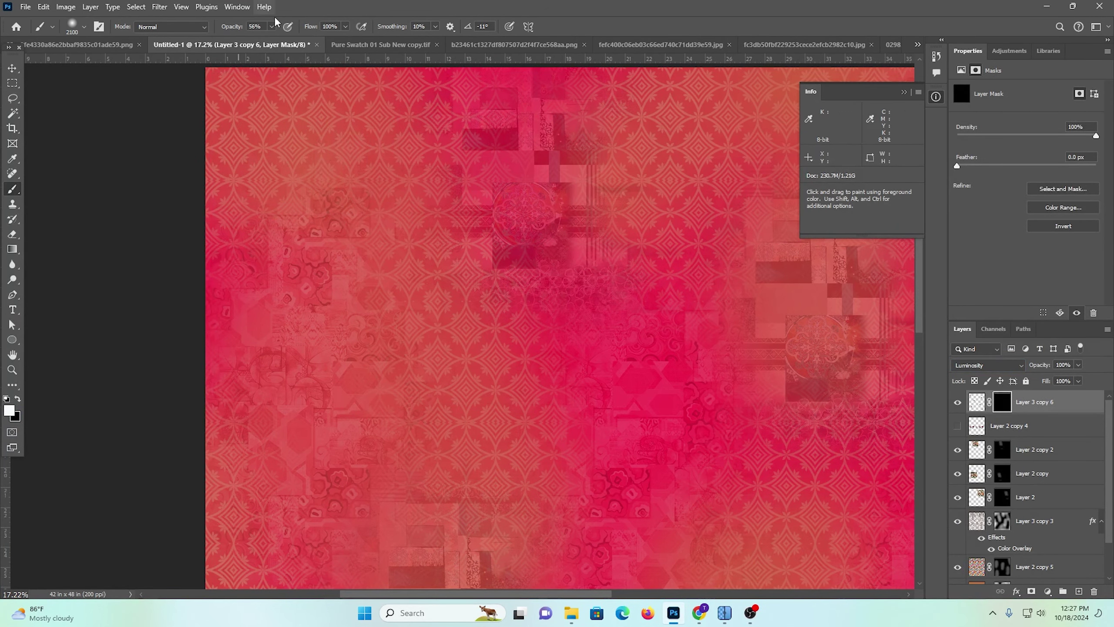
left_click_drag(222, 270, 173, 408)
mouse_move(485, 351)
left_mouse_down()
mouse_move(481, 195)
mouse_move(323, 497)
left_mouse_up()
left_click_drag(547, 204, 392, 402)
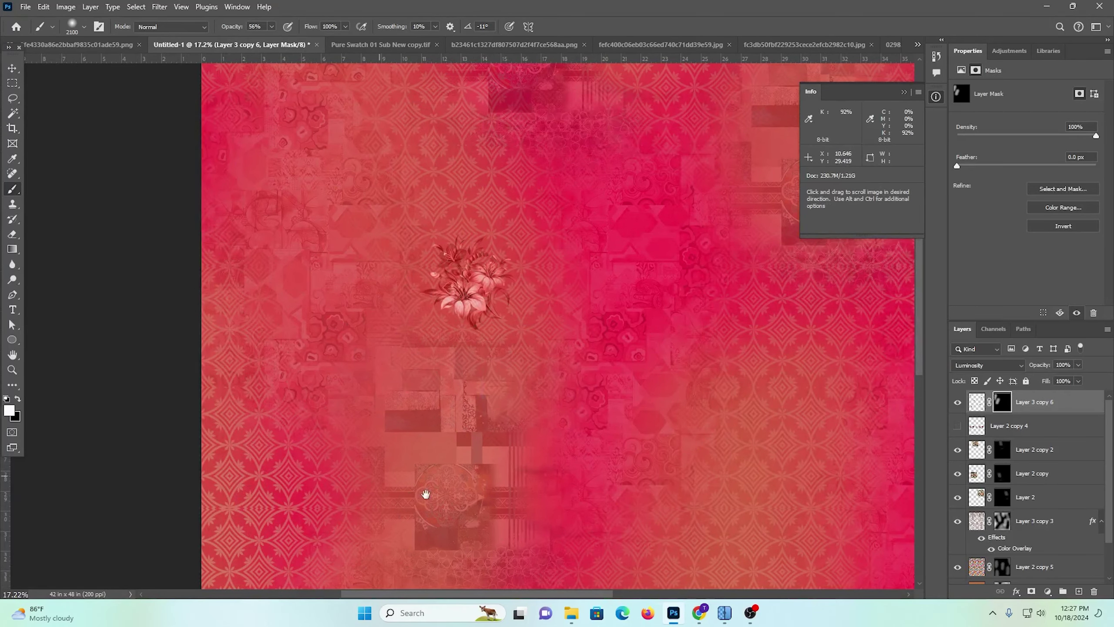
left_click_drag(423, 443, 443, 134)
left_click_drag(380, 206, 314, 551)
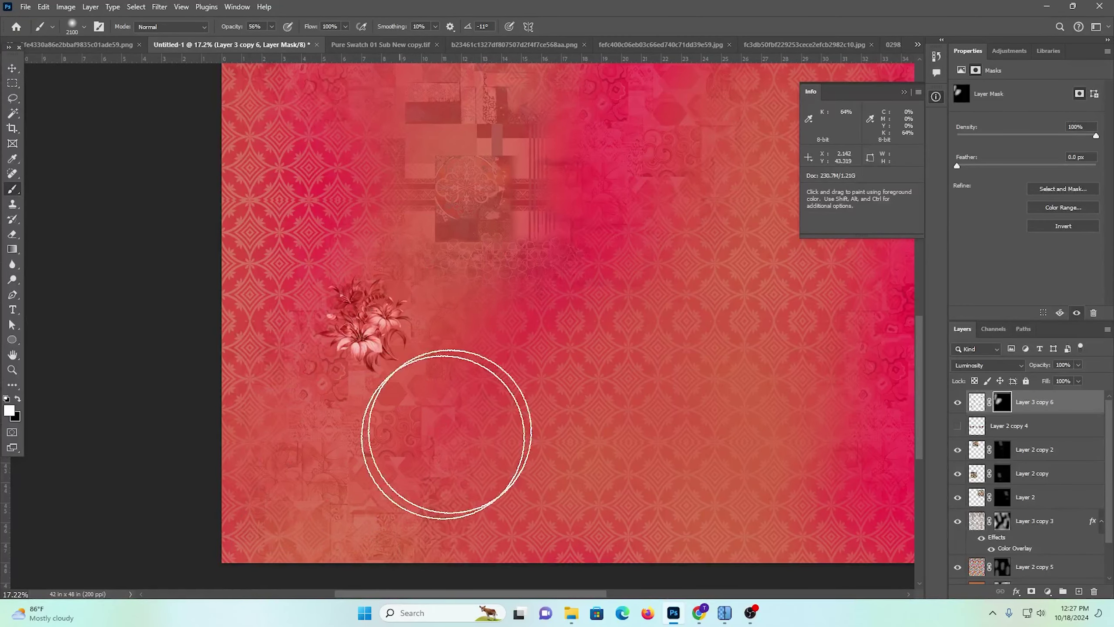
Paint white on the bouquet mask over the right-hand motif, right of centre and the lower-right corner to reveal those bouquets
key("ctrl+space")
left_click_drag(323, 312, 303, 304)
key("ctrl+space")
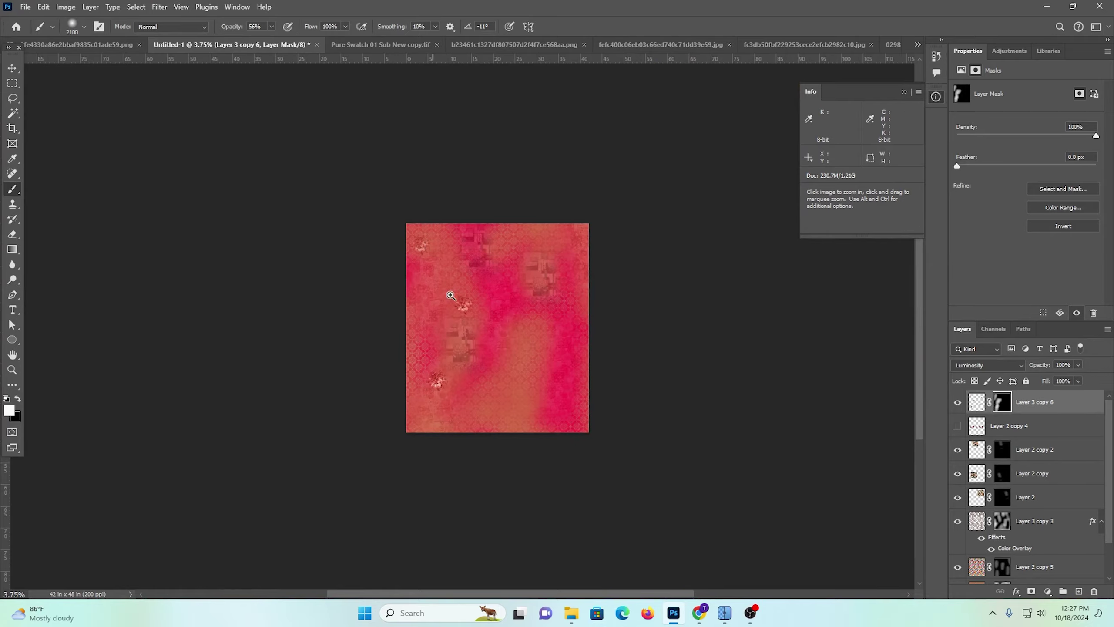
left_click_drag(422, 239, 510, 361)
left_click_drag(376, 249, 407, 187)
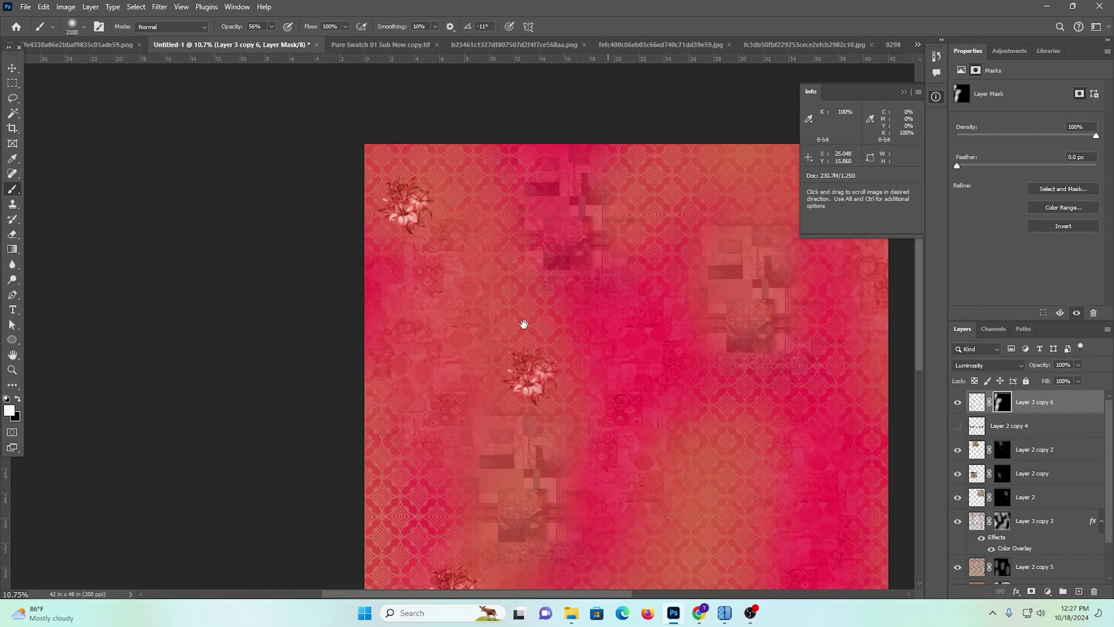
left_click_drag(521, 323, 238, 294)
left_click_drag(464, 200, 432, 495)
left_click_drag(517, 204, 520, 292)
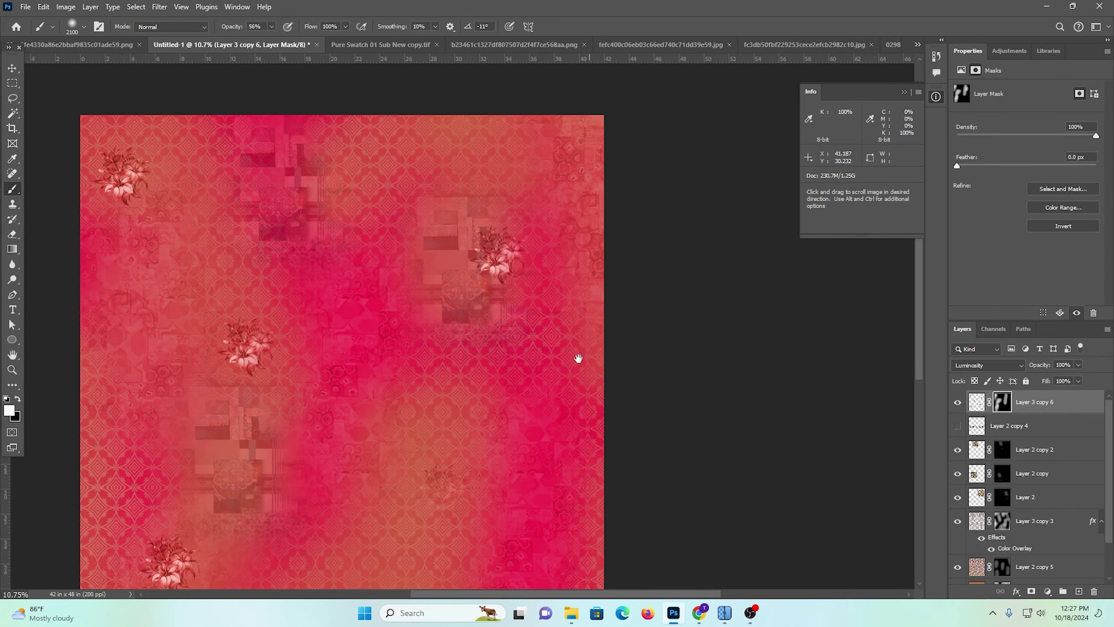
left_click_drag(577, 358, 565, 146)
left_click_drag(463, 217, 429, 386)
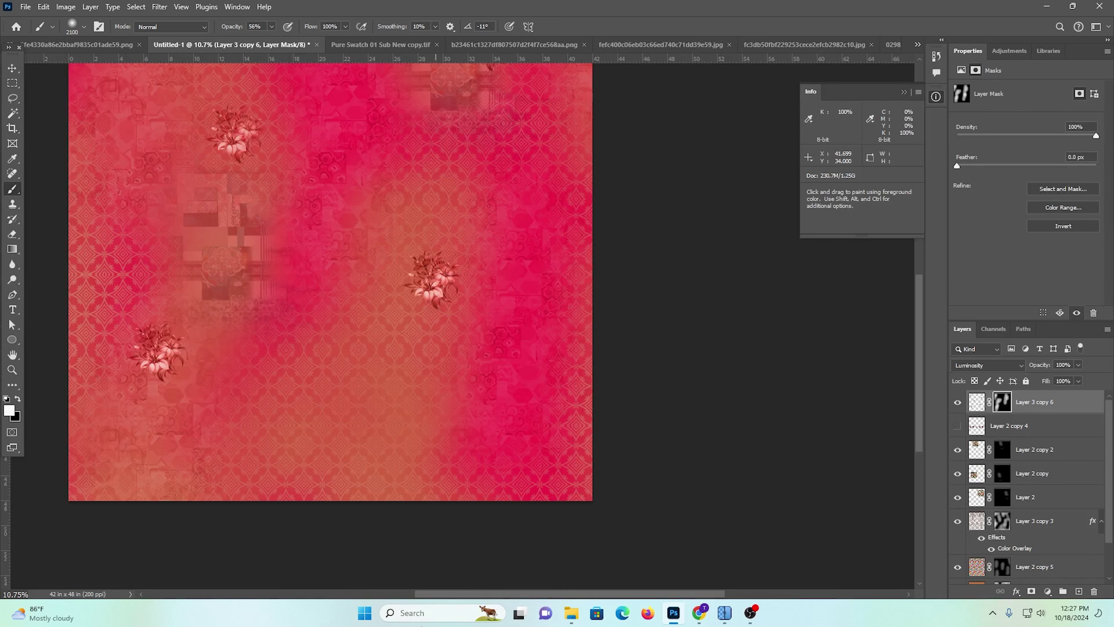
left_click(526, 441)
scroll(602, 328, "up", 2)
scroll(589, 318, "down", 1)
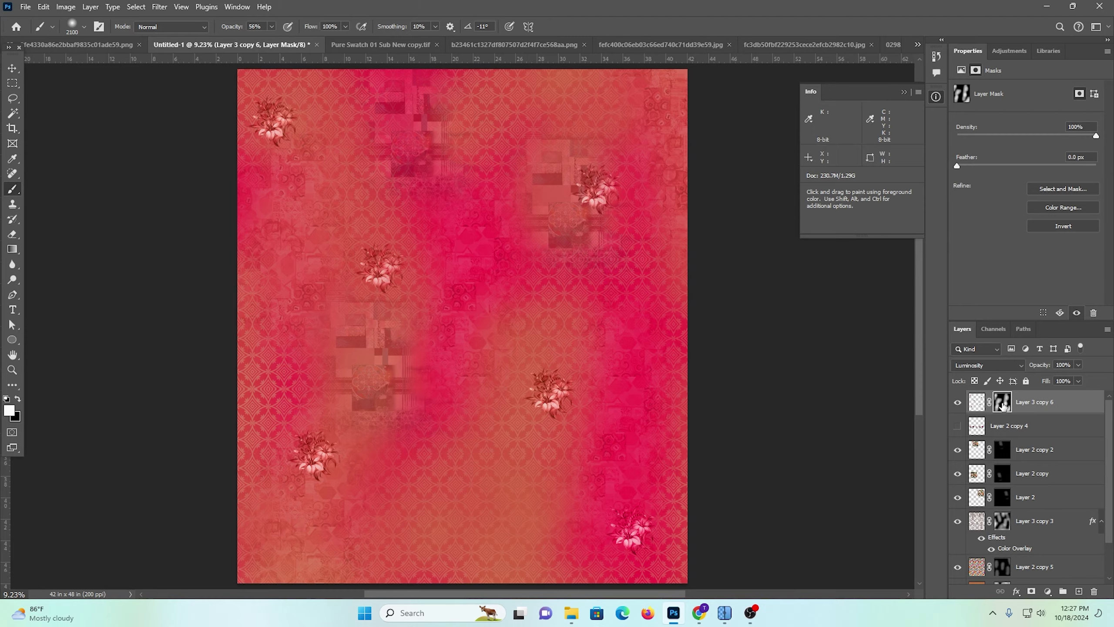
Delete the mask from the merged bouquet layer and inspect the bouquet on the right-hand motif
key("Delete")
left_click_drag(610, 199, 671, 300)
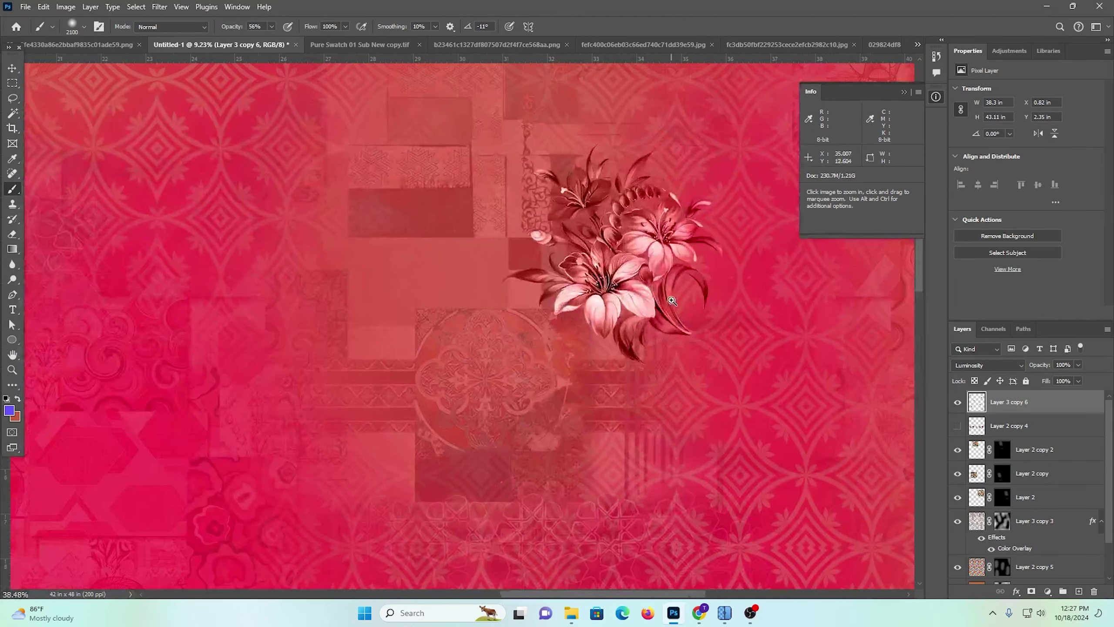
scroll(671, 301, "down", 6)
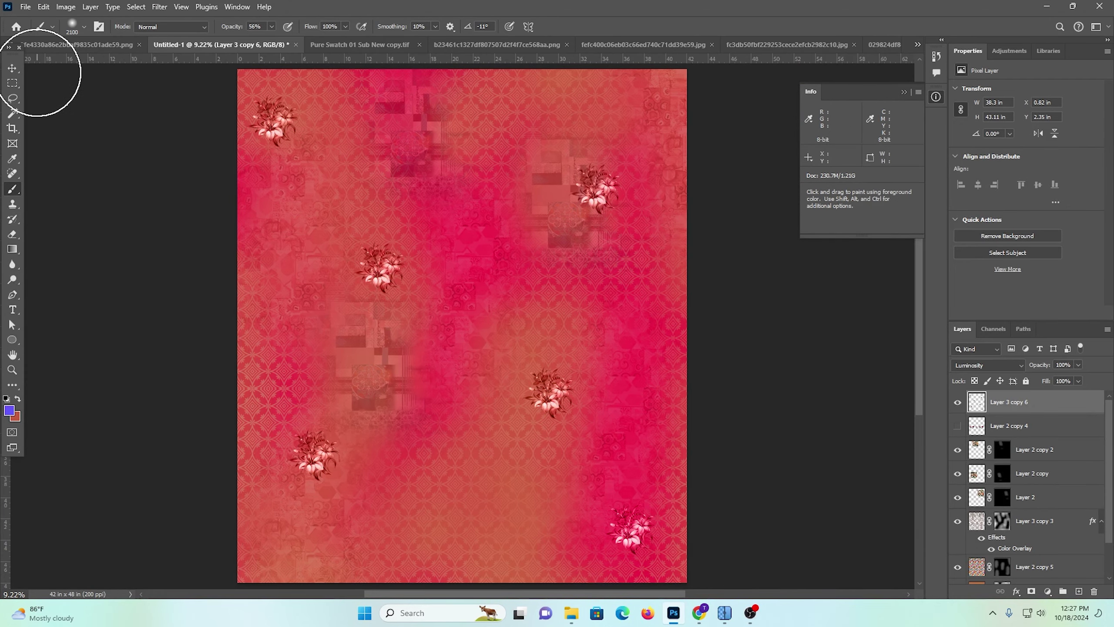
Try lowering the merged bouquet layer's opacity to 29%, check the upper-left bouquet up close, and undo the change
left_click(12, 68)
left_click(318, 129)
scroll(313, 183, "up", 1)
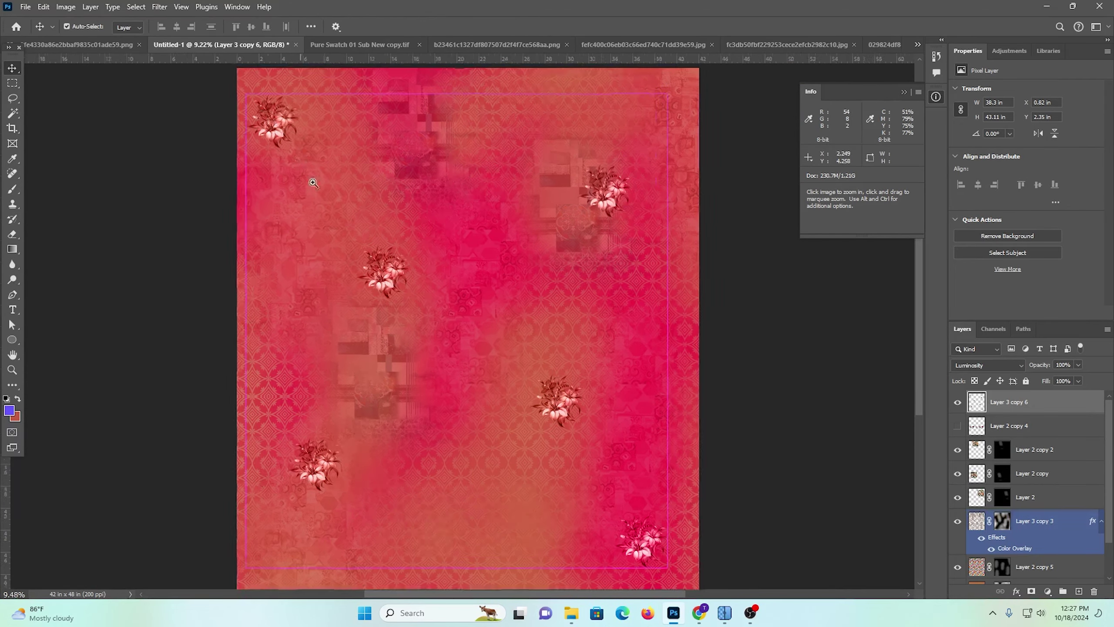
left_click_drag(417, 111, 405, 238)
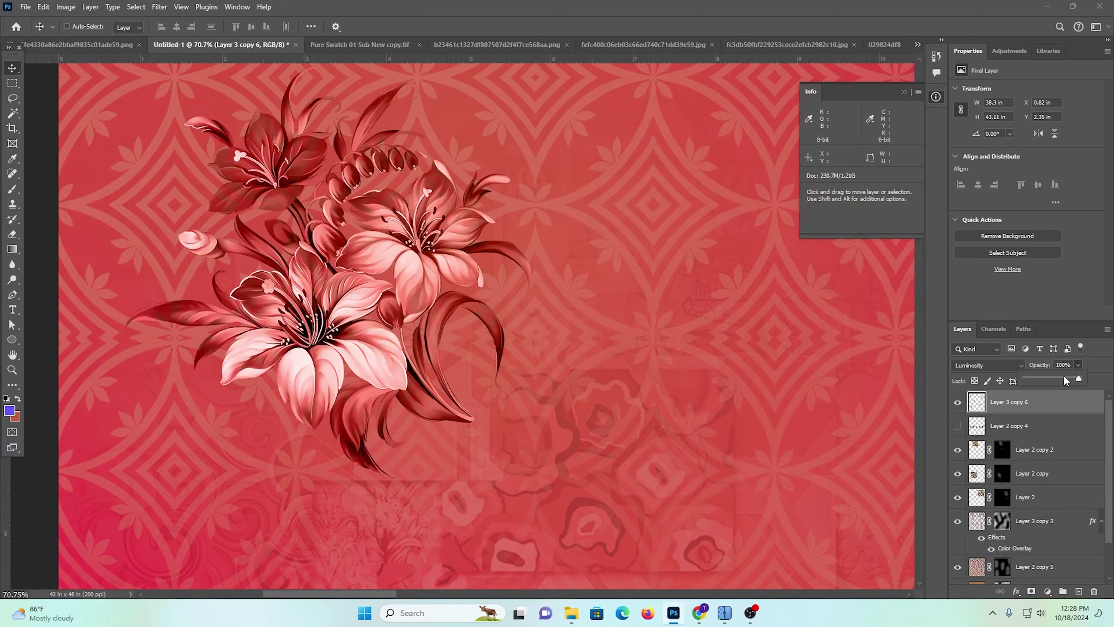
left_click_drag(1065, 378, 1057, 380)
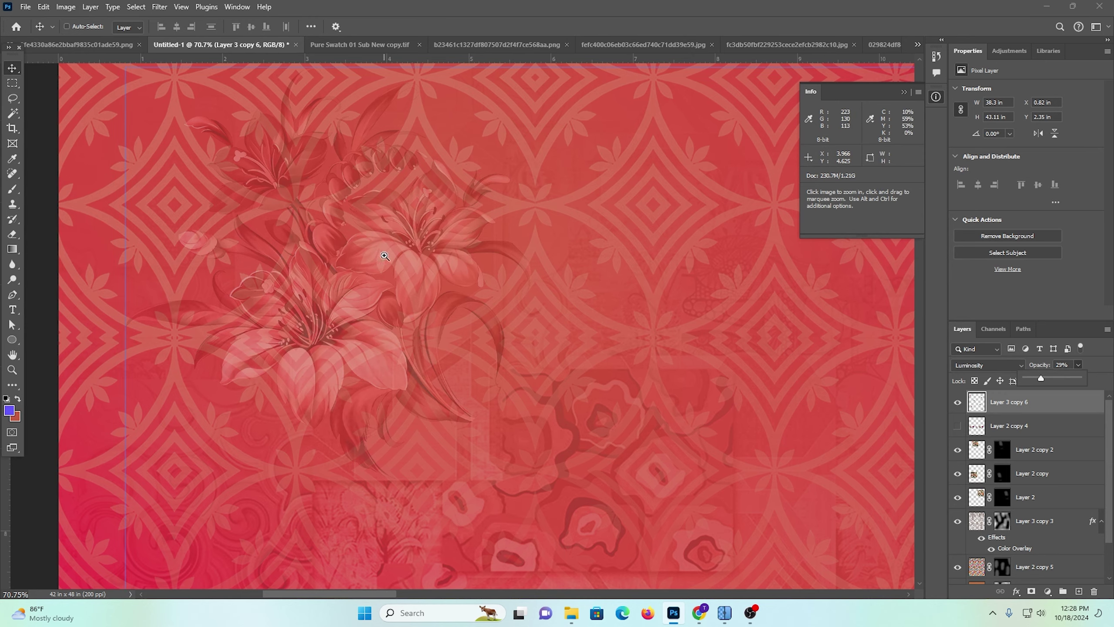
left_click_drag(386, 259, 408, 271)
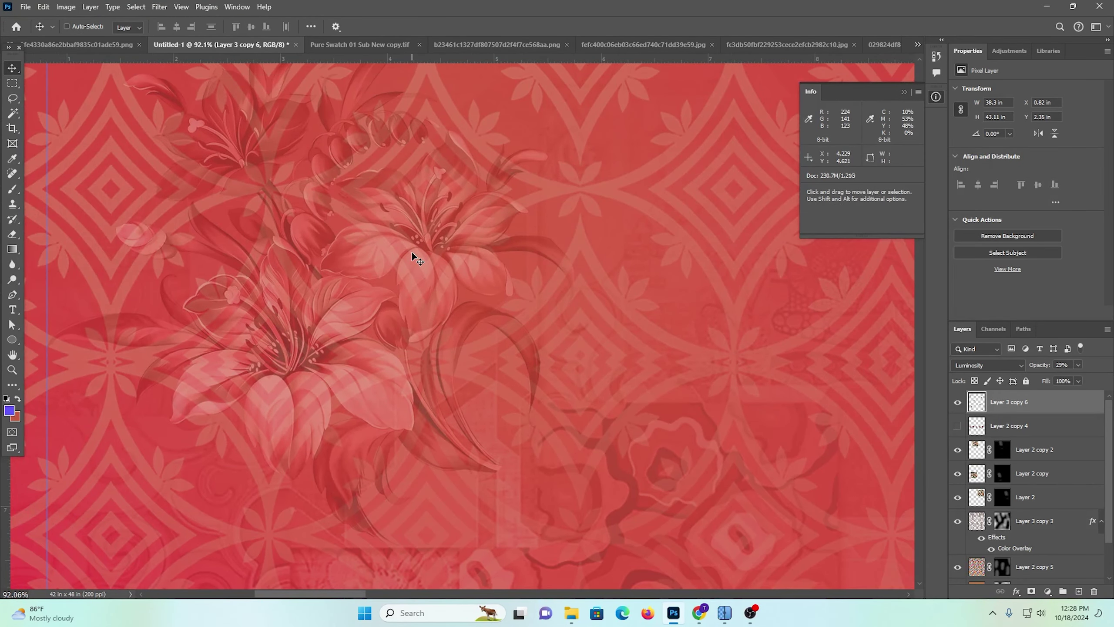
key("ctrl+z")
Duplicate the merged bouquet layer and lock the transparent pixels of the lower of the two layers
left_click_drag(488, 309, 382, 264)
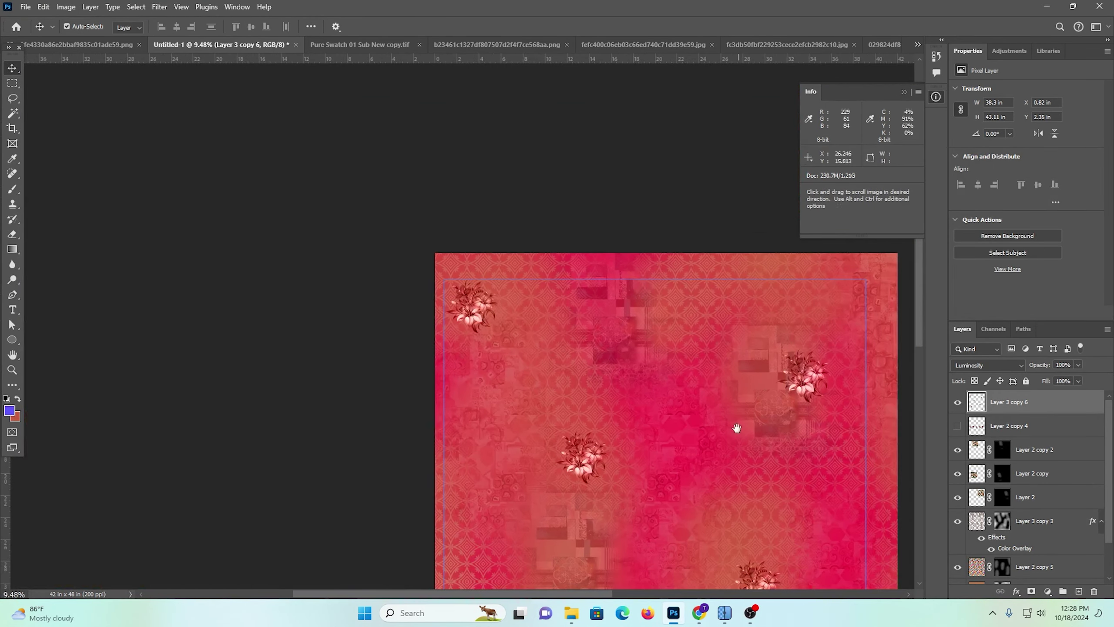
left_click_drag(606, 229, 517, 119)
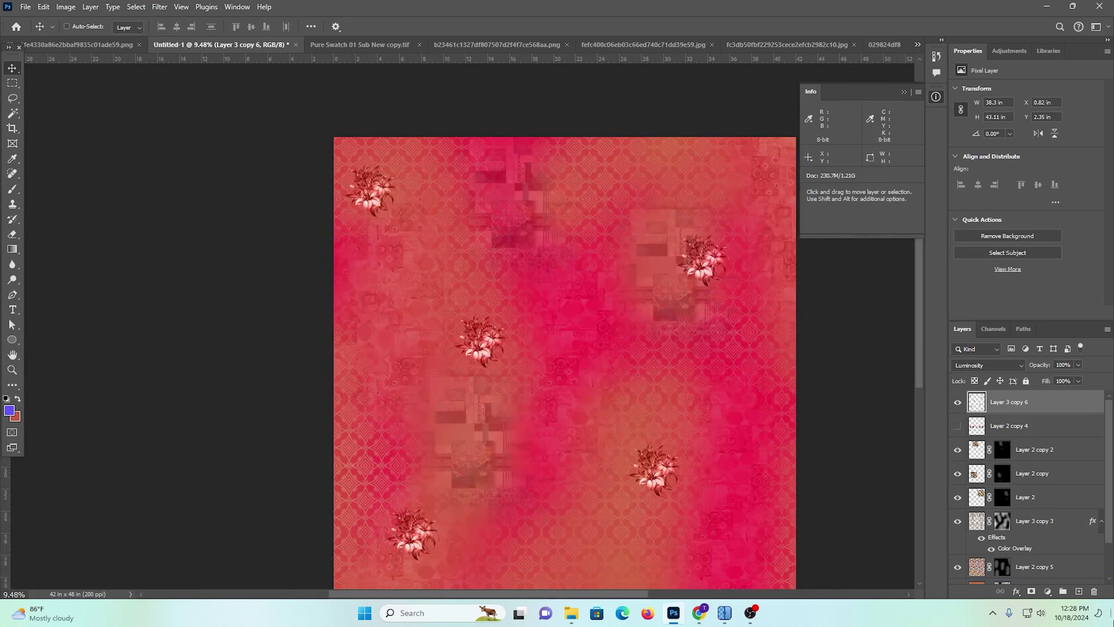
key("ctrl+j")
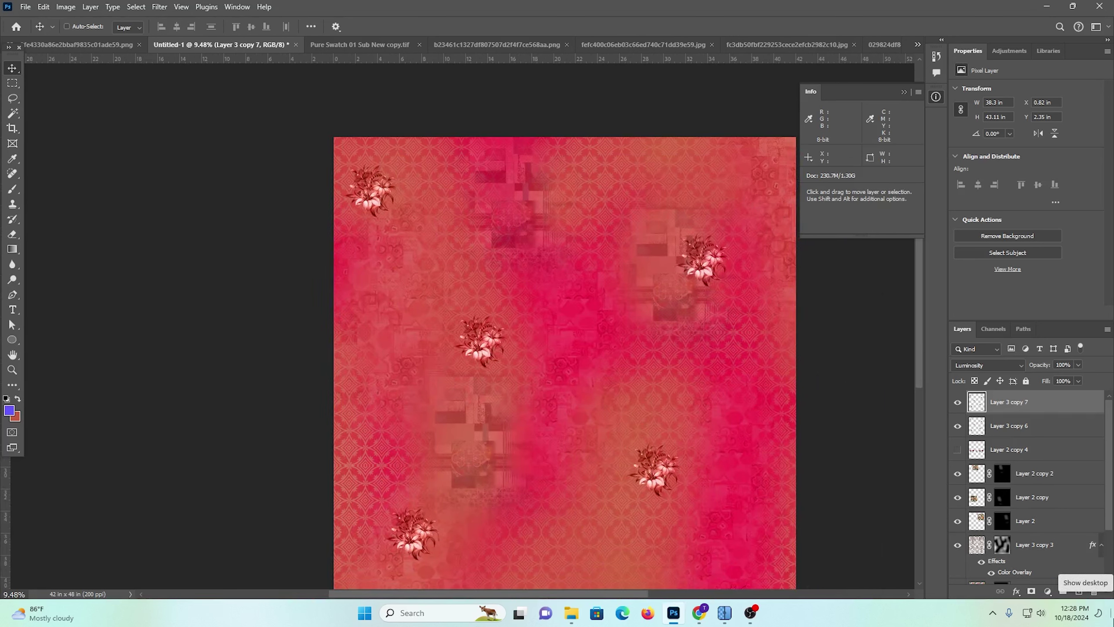
left_click(1009, 428)
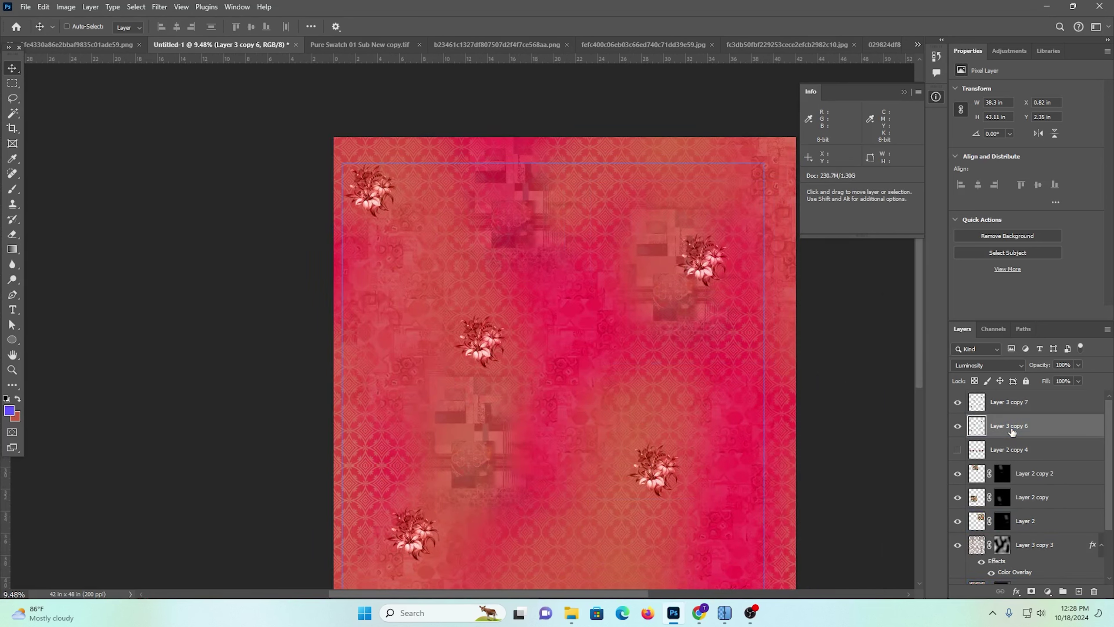
left_click_drag(994, 390, 980, 381)
left_click(974, 380)
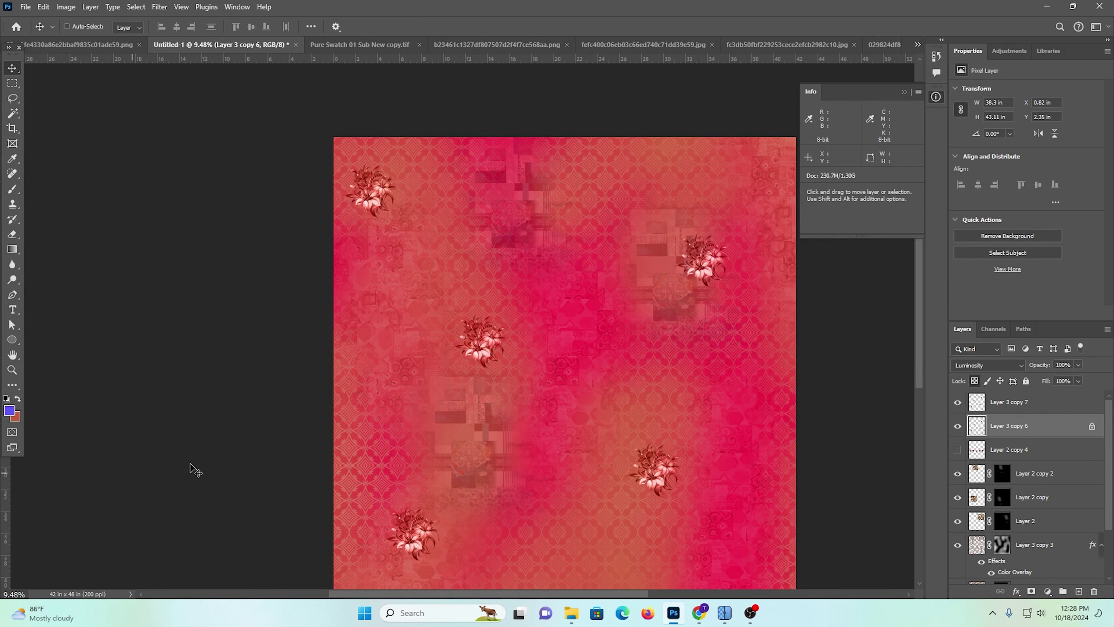
Sample the crimson background near the print's right edge as the foreground colour
scroll(587, 379, "down", 3)
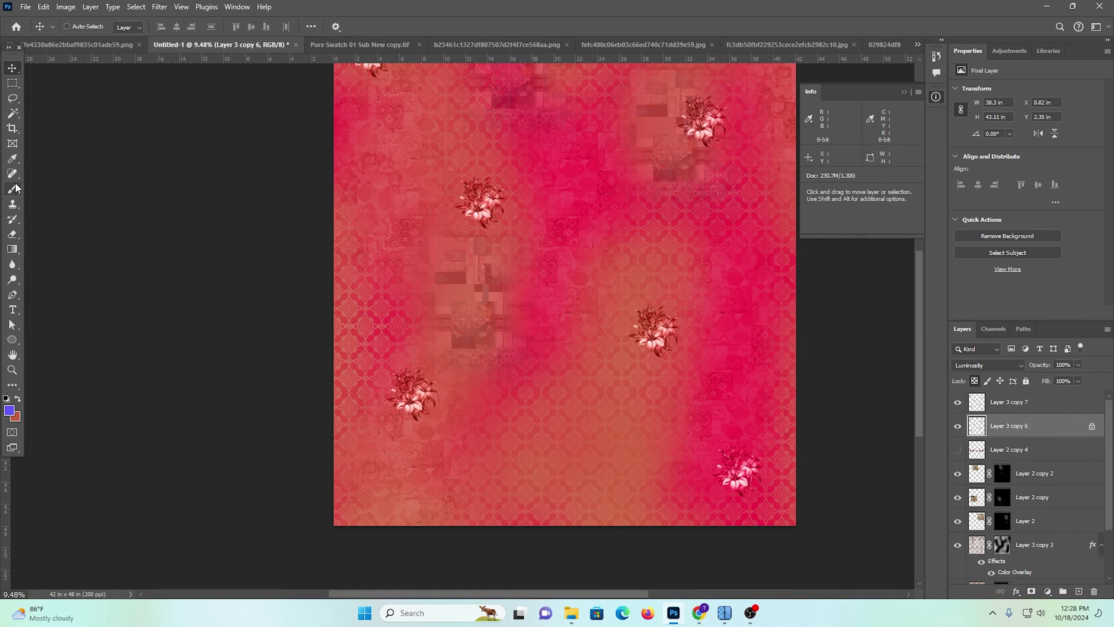
left_click(12, 159)
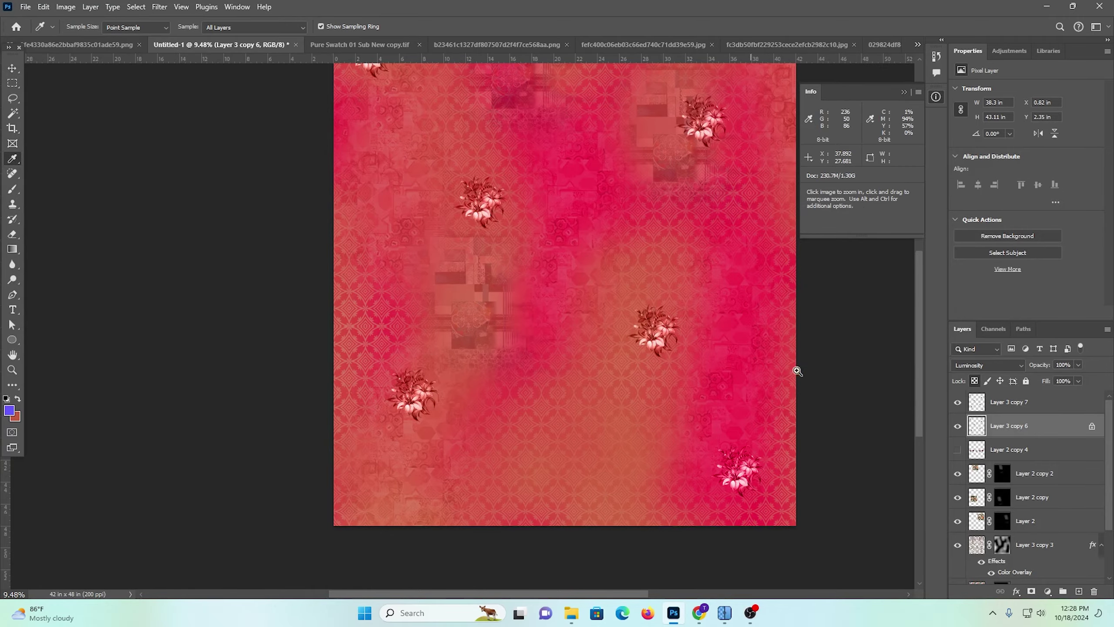
left_click_drag(772, 332, 1005, 378)
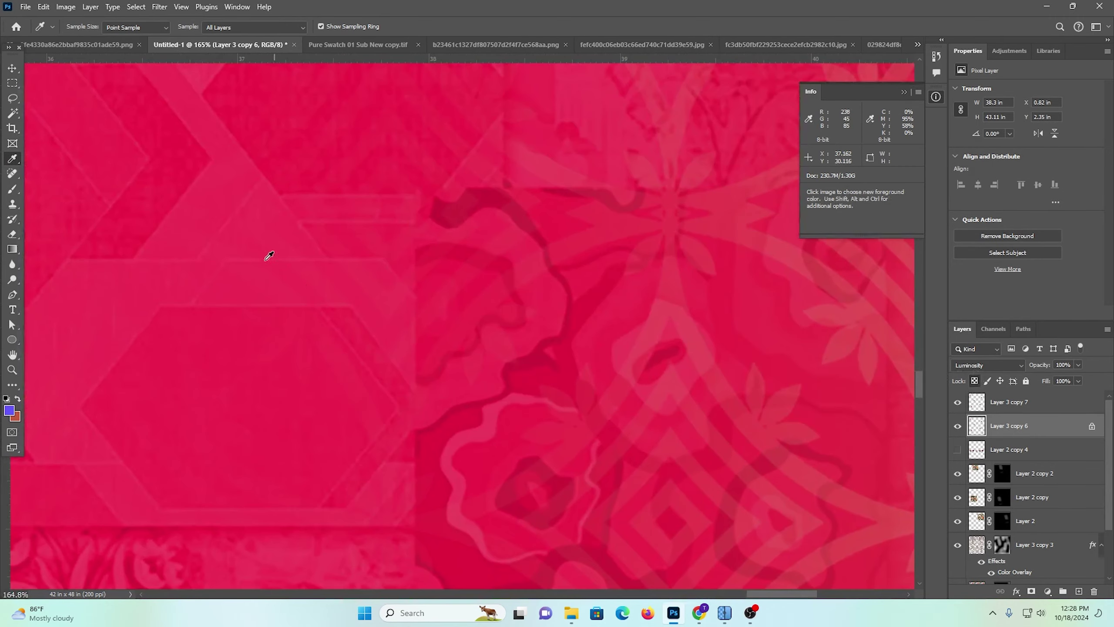
left_click(285, 363)
scroll(472, 294, "down", 10)
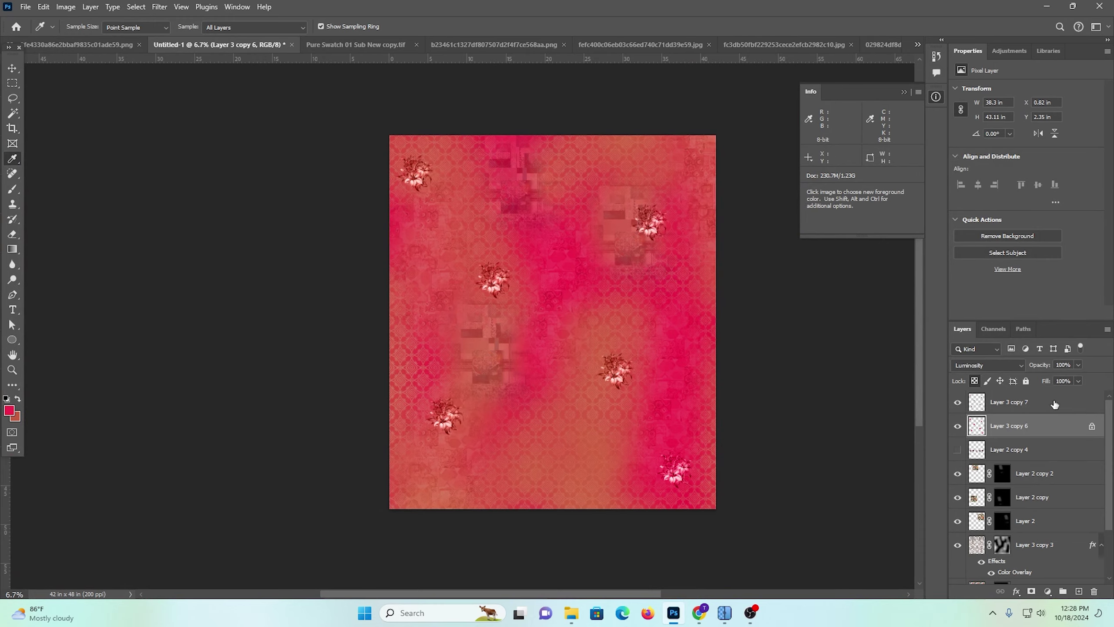
Try lowering the upper bouquet layer's opacity to 24% and inspect the left-centre bouquet up close
left_click(1021, 407)
scroll(521, 282, "up", 8)
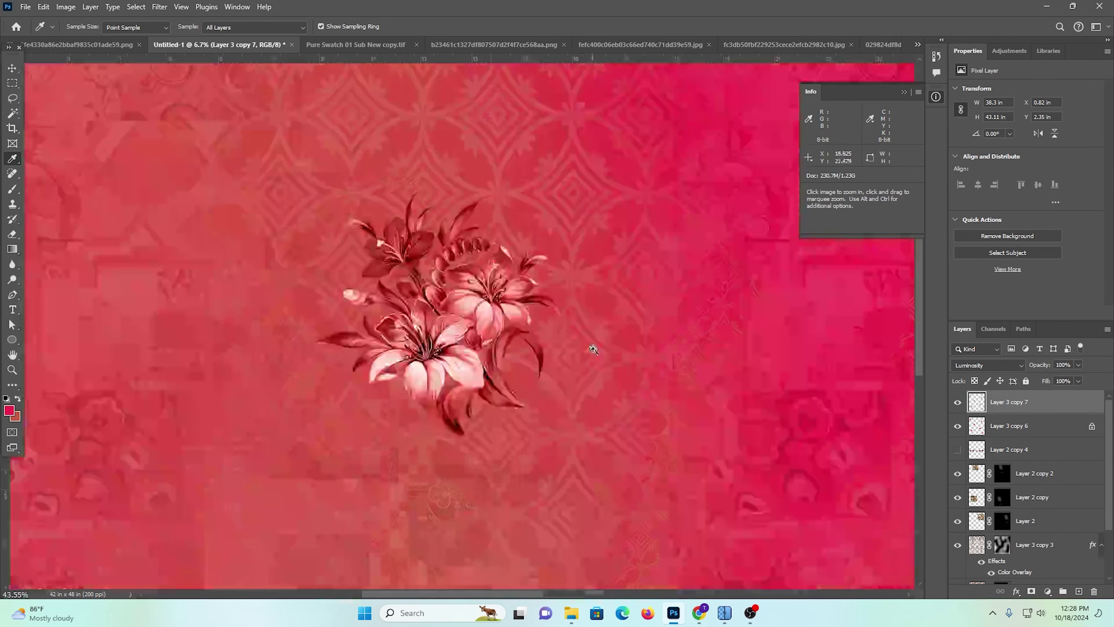
left_click(1078, 364)
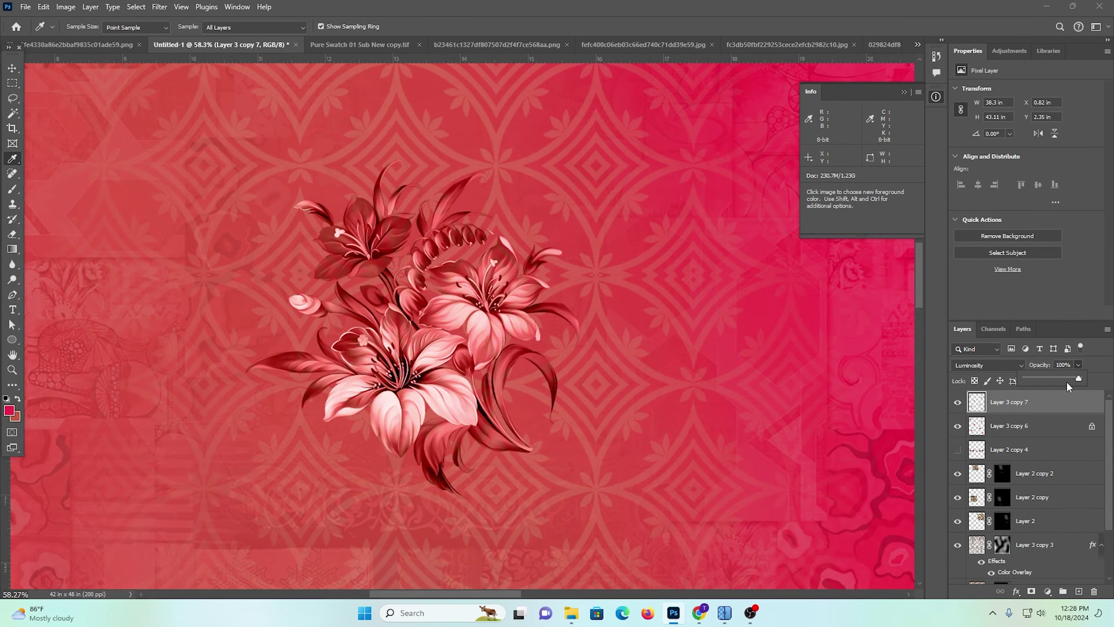
left_click(1029, 379)
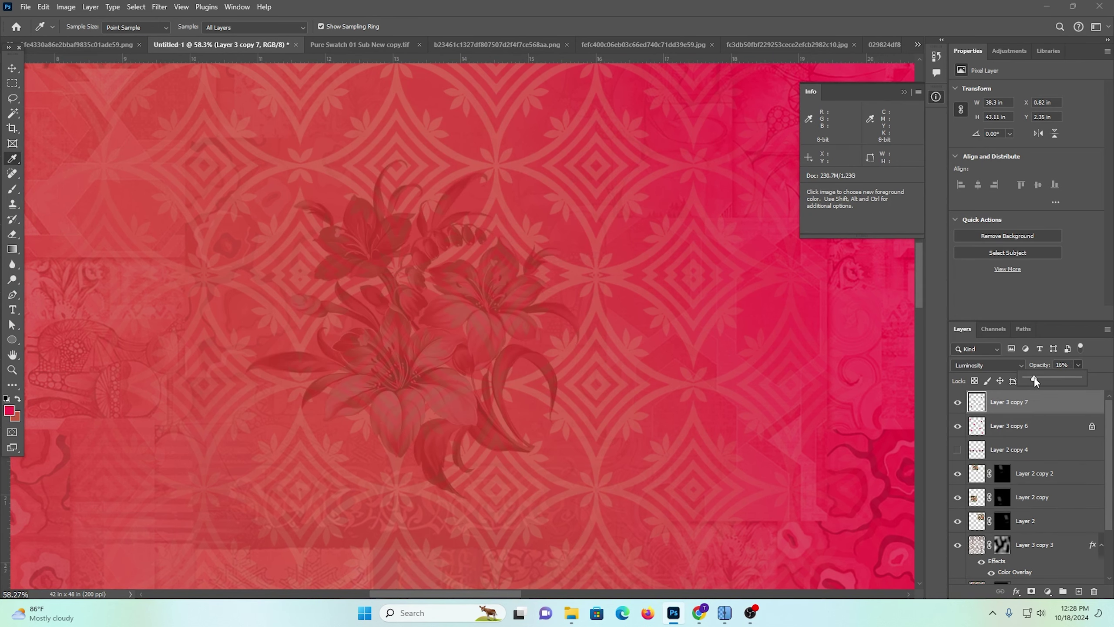
left_click_drag(1037, 377, 1040, 377)
key("ctrl+space")
left_click_drag(369, 202, 583, 415)
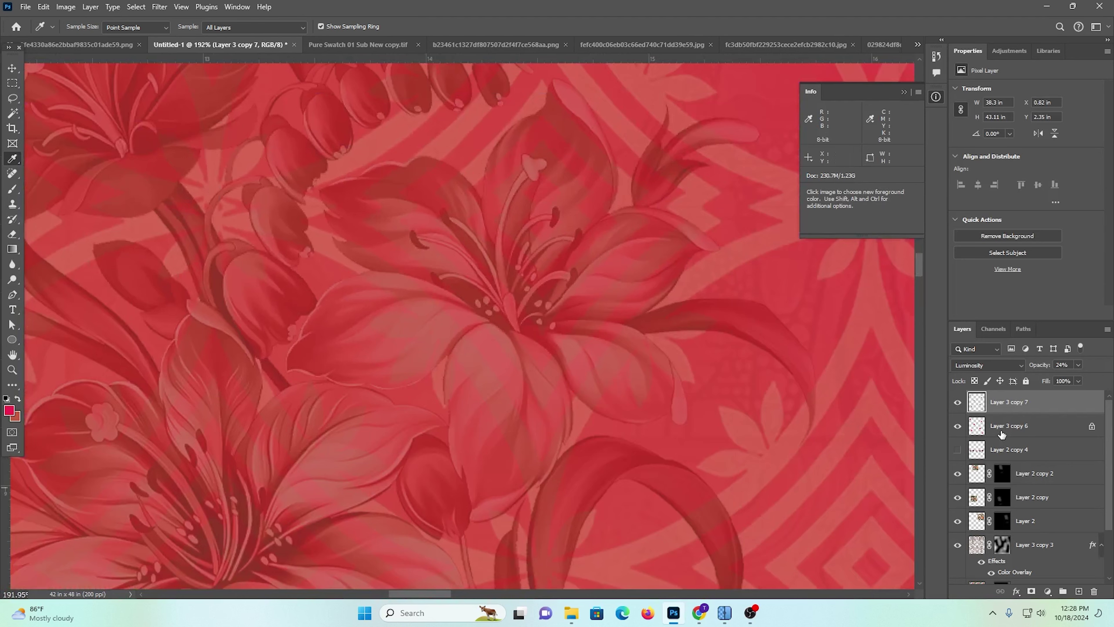
Compare the bouquet with its locked lower copy hidden, delete that copy, and set the remaining bouquet layer's opacity to 100%
left_click(1001, 433)
left_click(957, 425)
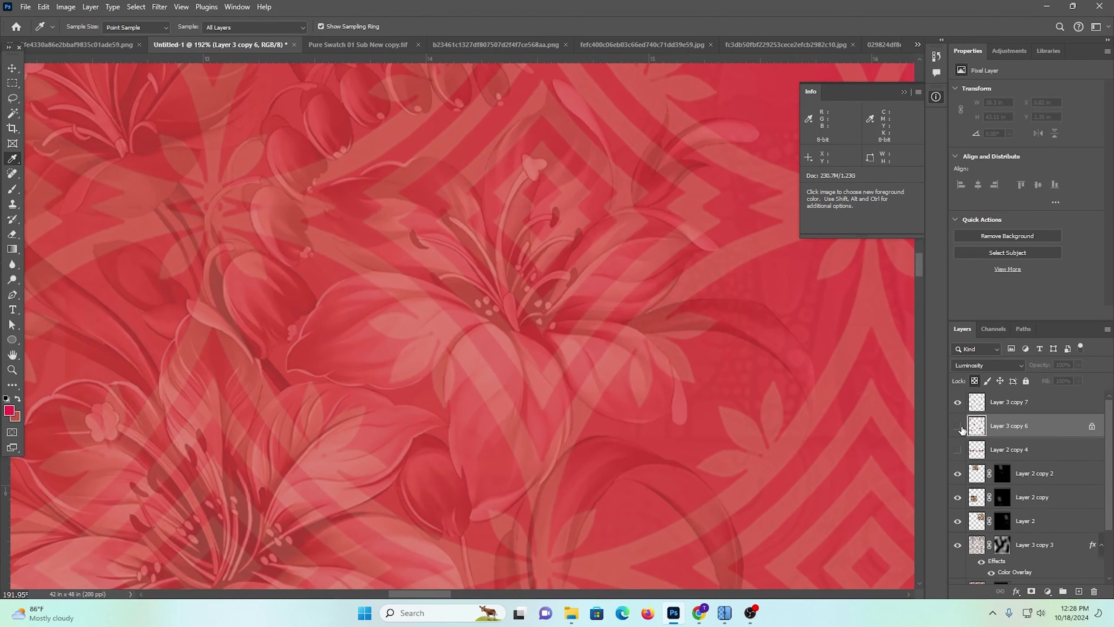
left_click(957, 426)
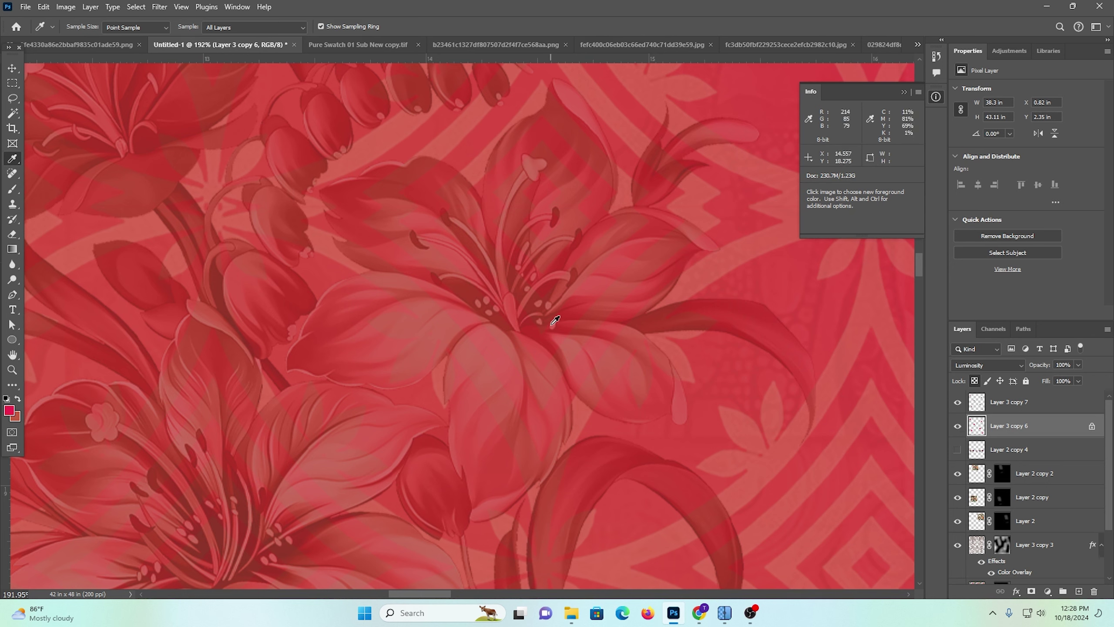
key("Delete")
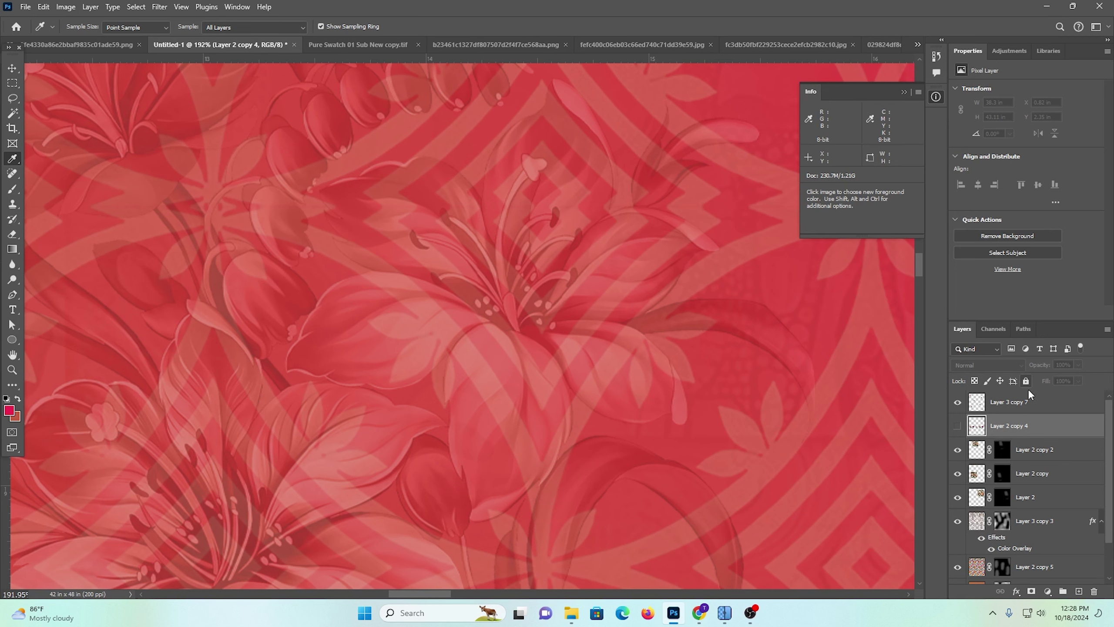
left_click(1024, 402)
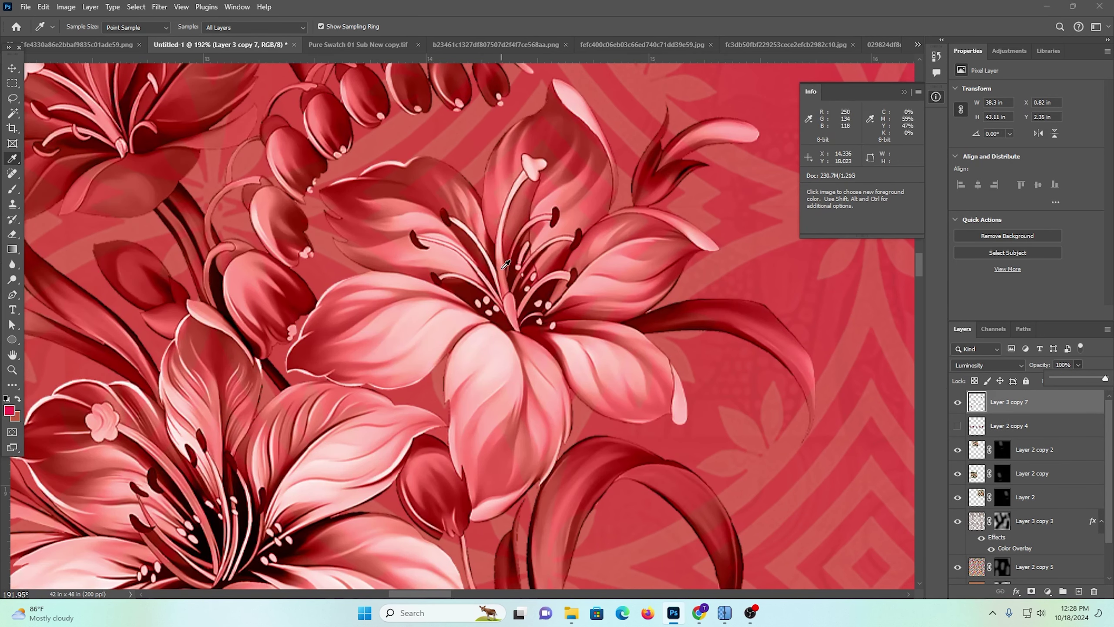
scroll(505, 264, "down", 1)
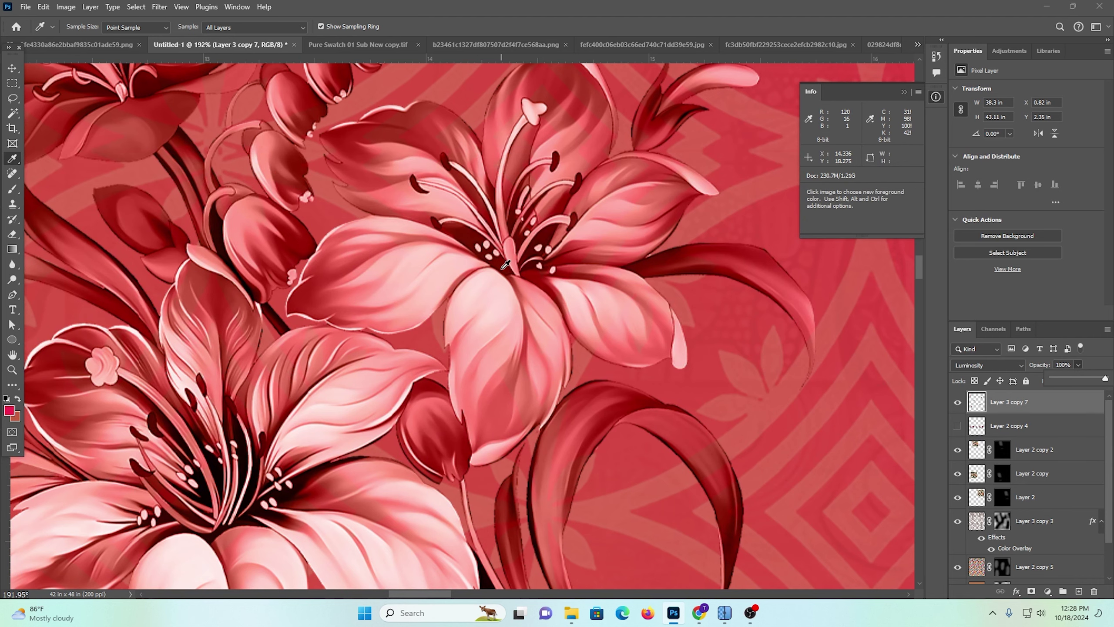
Begin saving the design under a new name and choose the New Secuane Student folder on Local Disk (D:) as its location
left_click(12, 68)
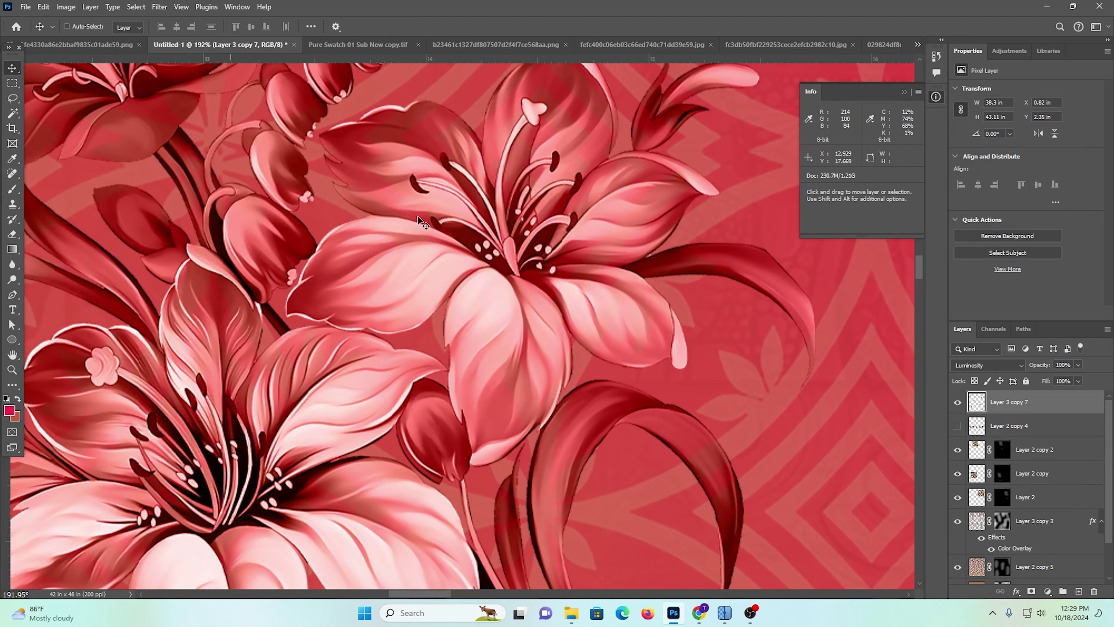
left_click_drag(520, 229, 244, 174)
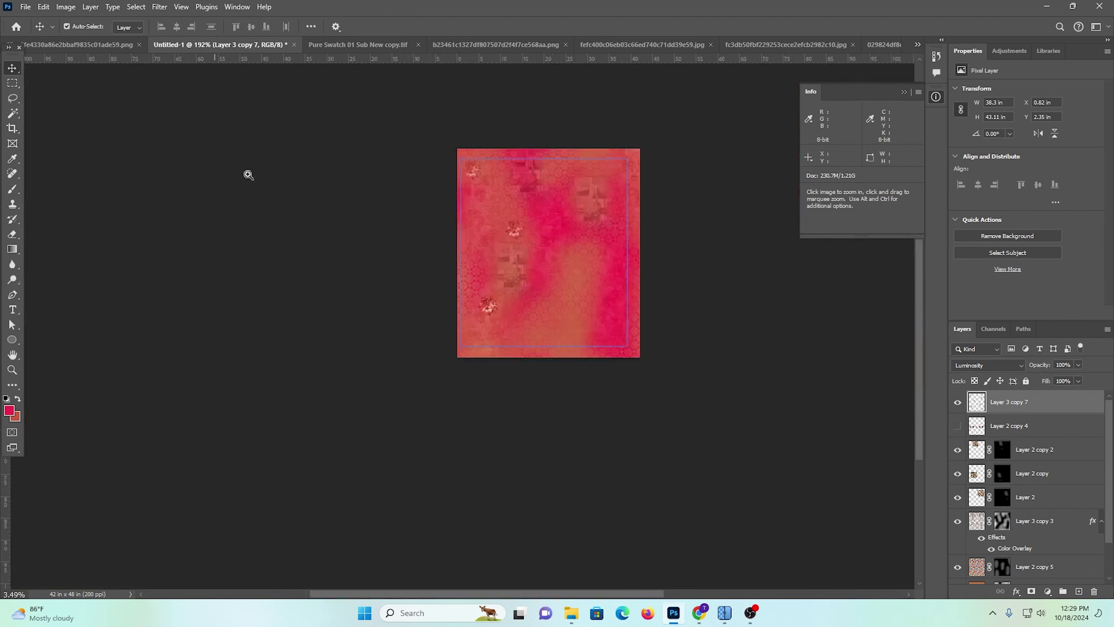
left_click_drag(552, 261, 604, 331)
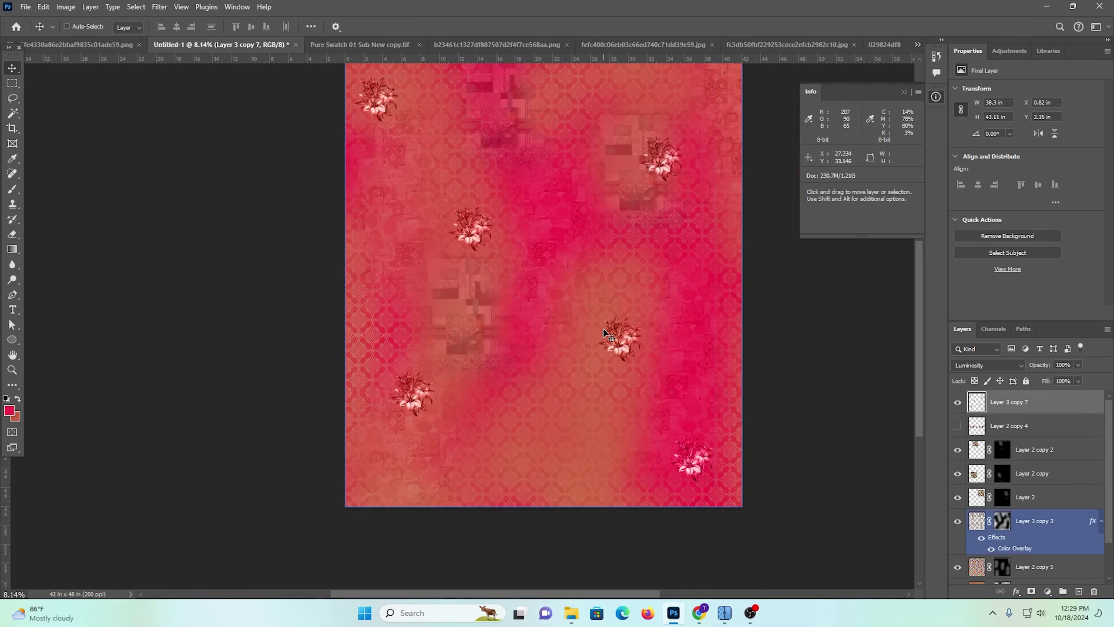
key("ctrl+shift+s")
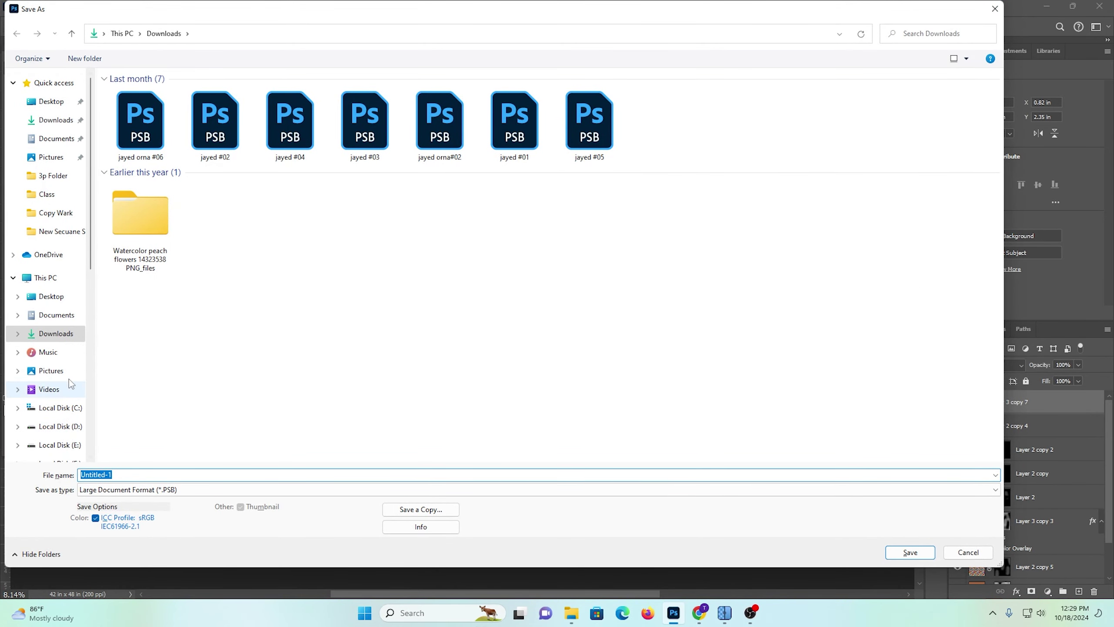
scroll(69, 379, "down", 2)
left_click(66, 333)
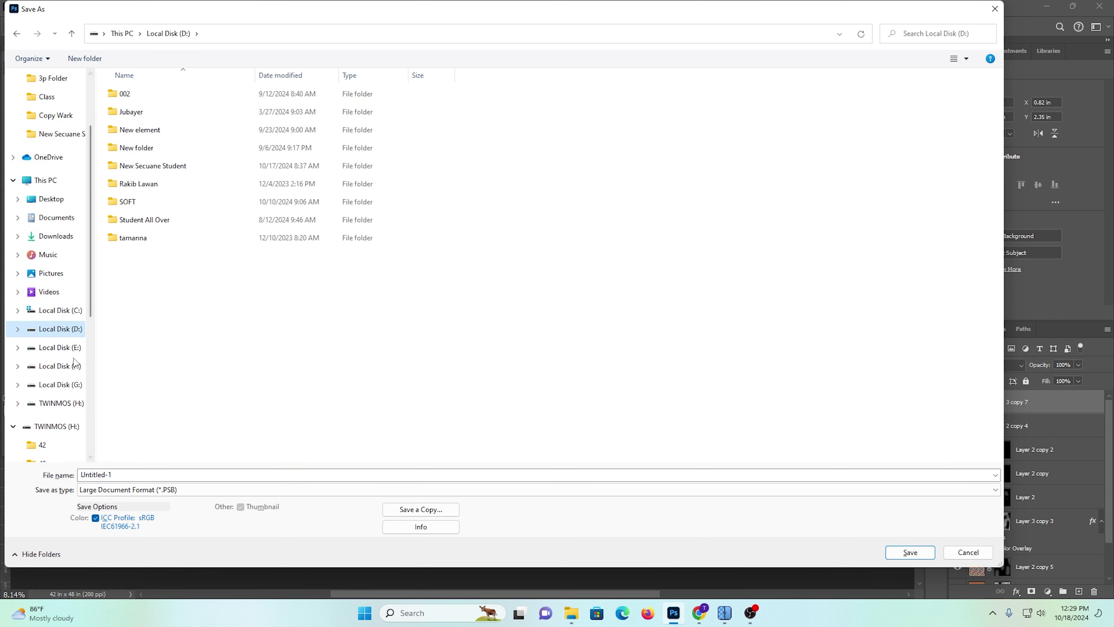
left_click(61, 348)
left_click(49, 367)
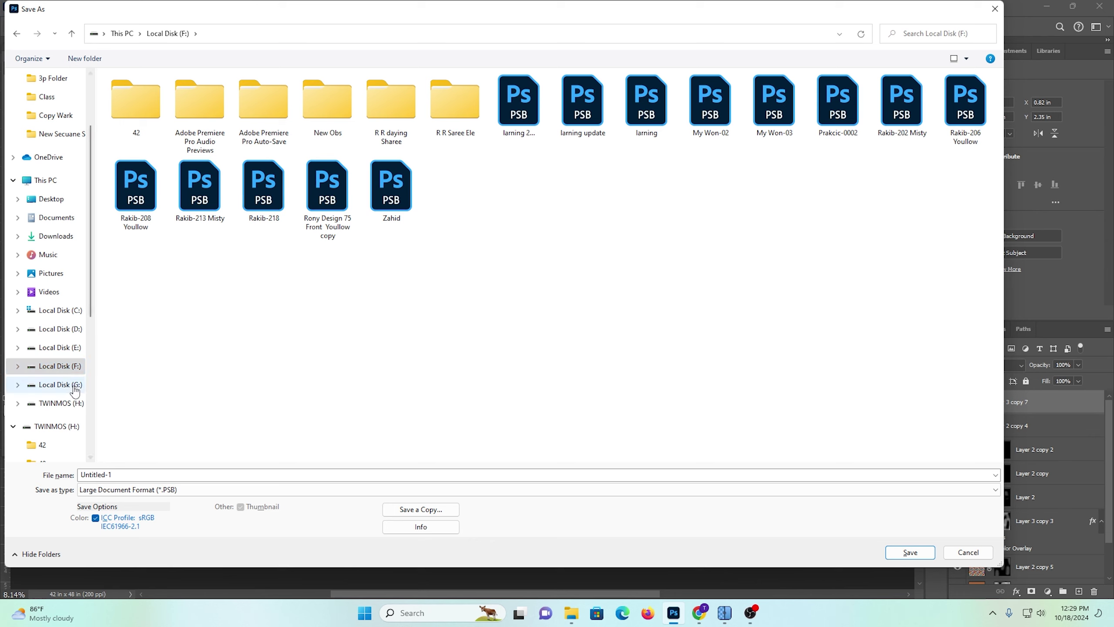
left_click(60, 348)
left_click(57, 329)
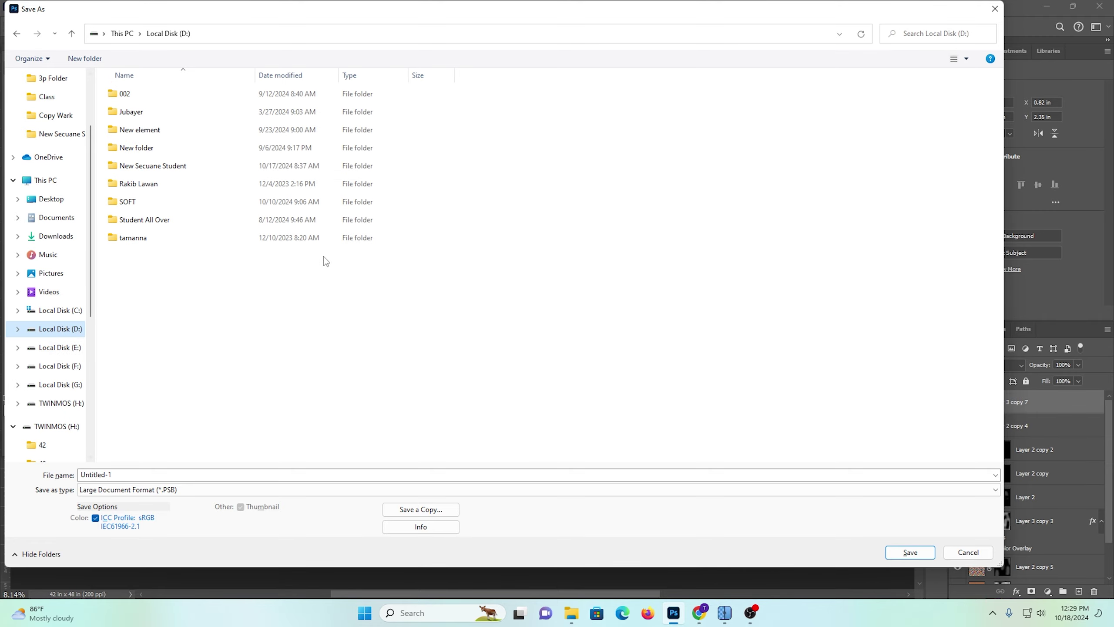
double_click(153, 165)
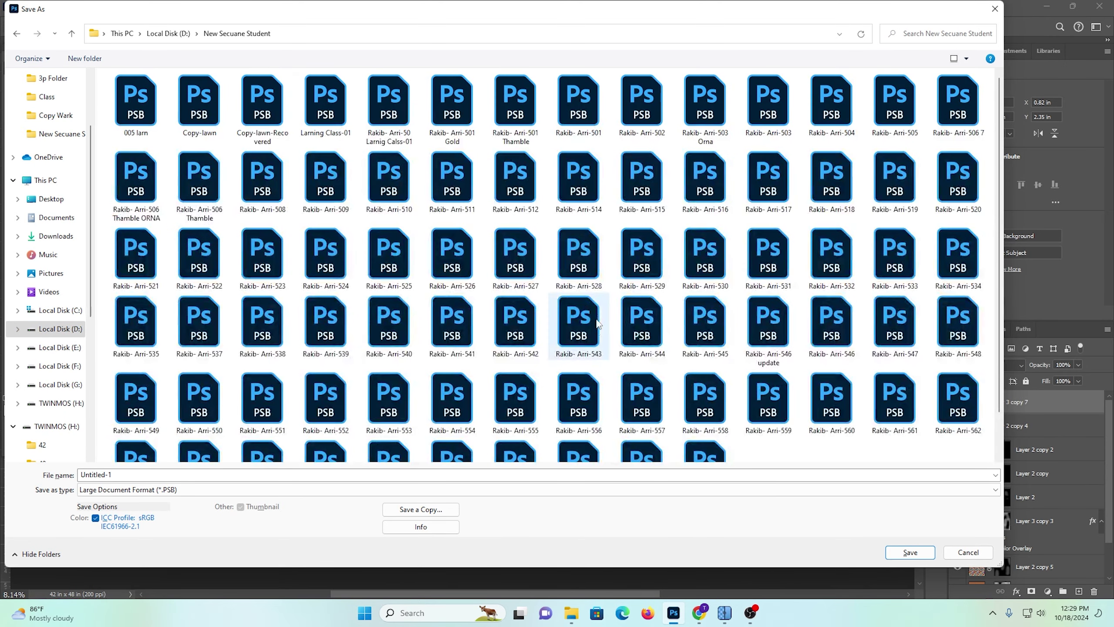
Reuse the existing 565 file's name with the number 566 and save the design as PSB with Maximize Compatibility enabled
scroll(657, 307, "down", 1)
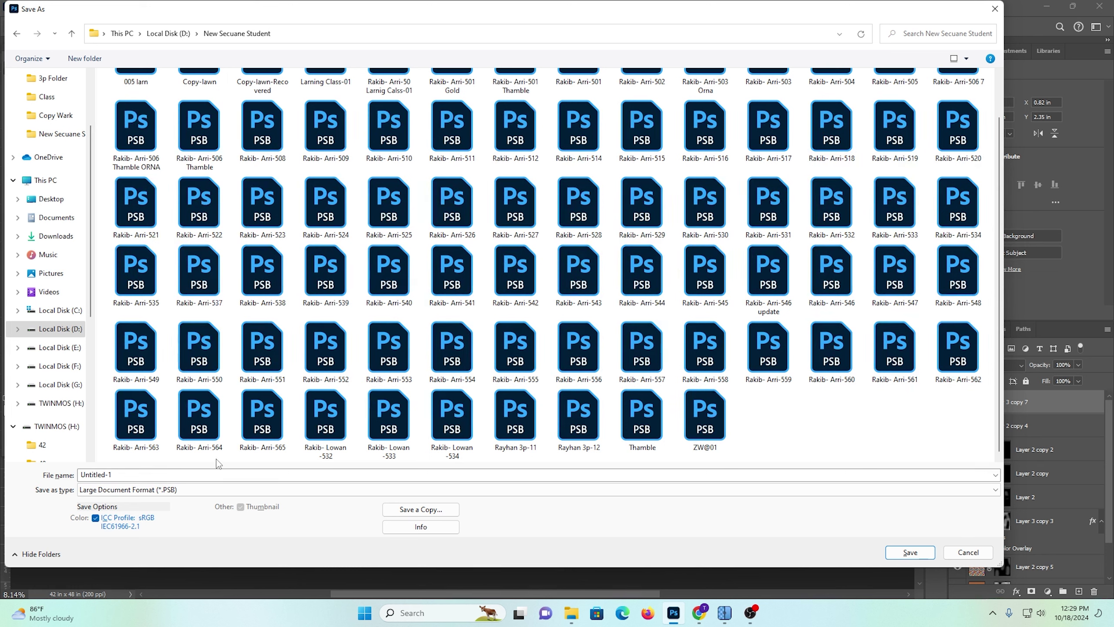
left_click(254, 446)
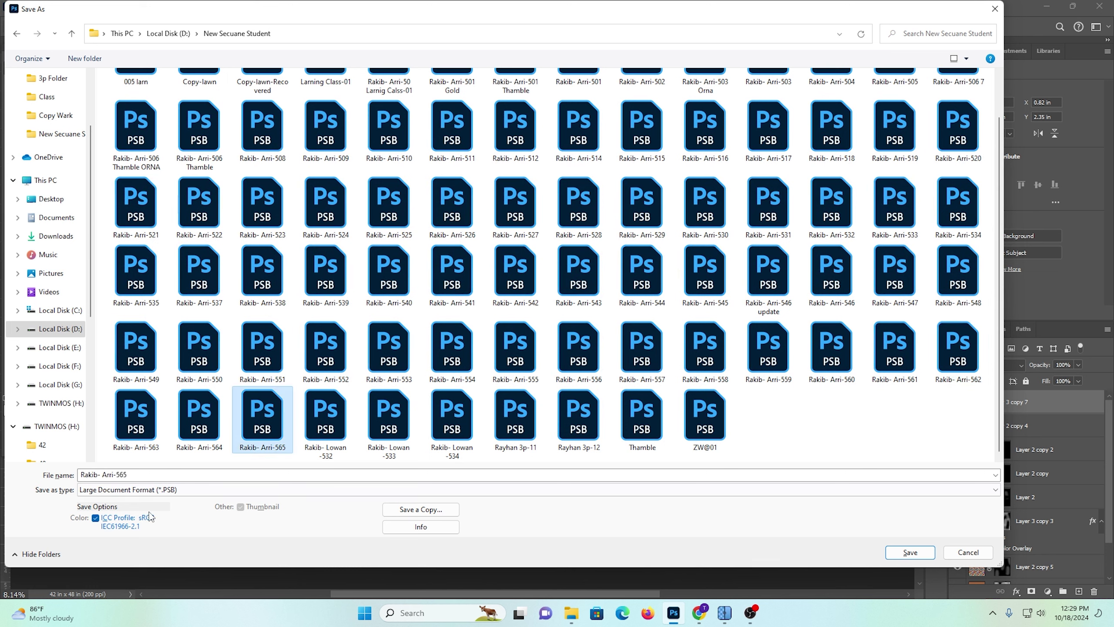
left_click(146, 475)
left_click(146, 476)
key("BackSpace")
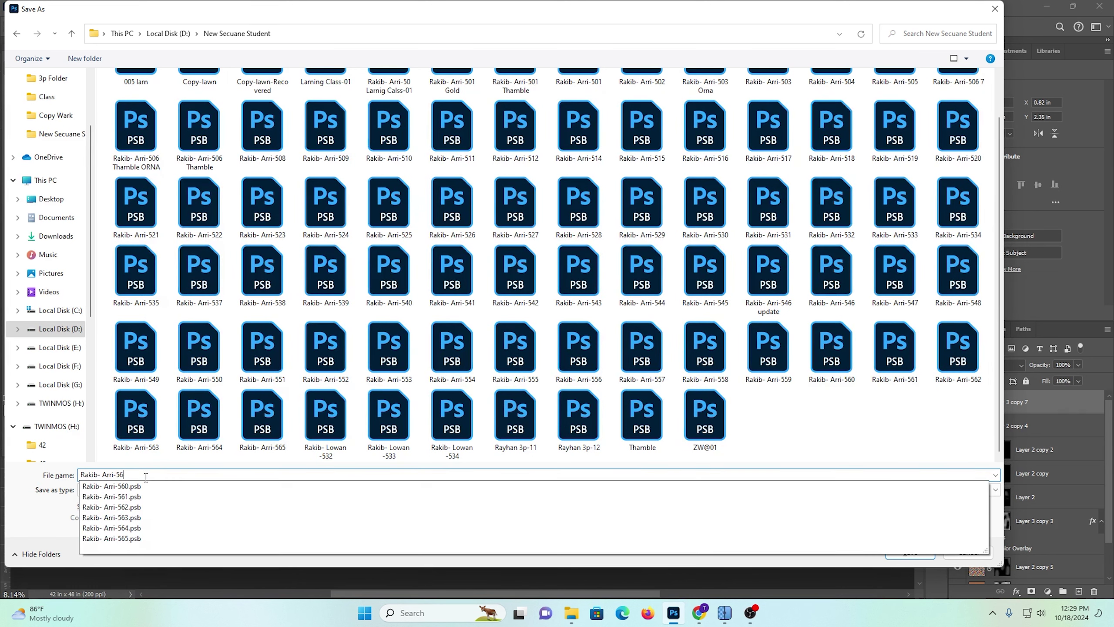
type("6")
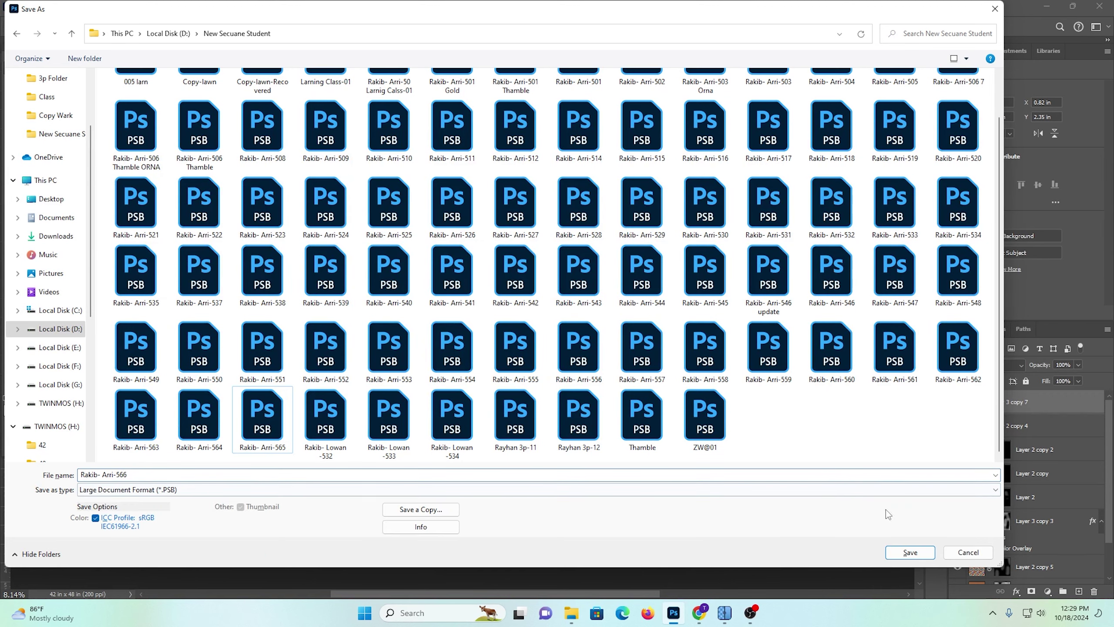
left_click(910, 552)
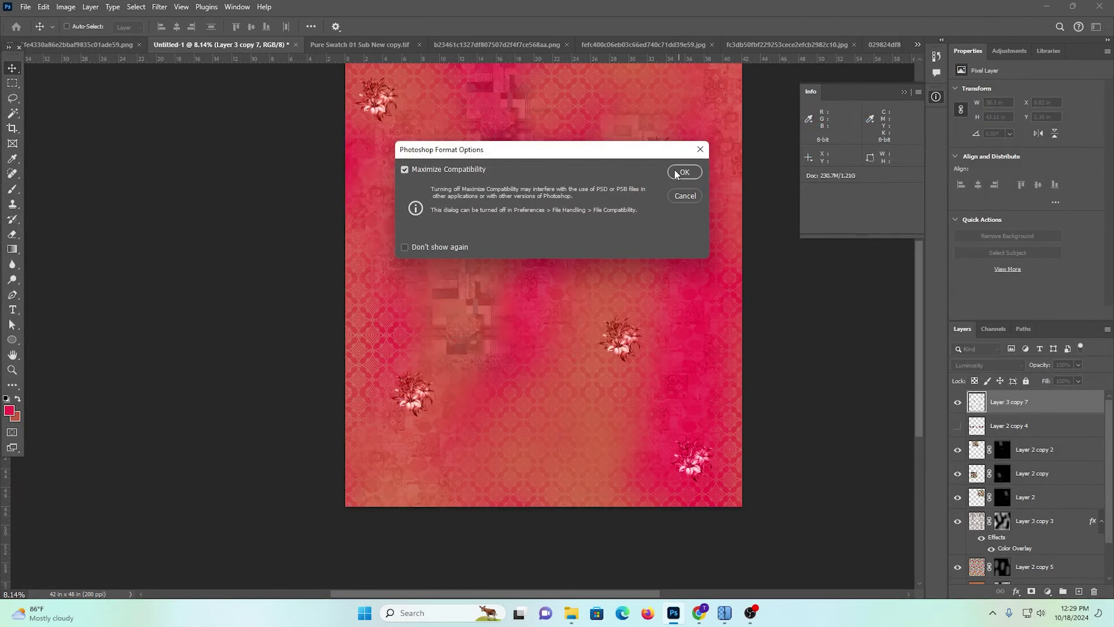
left_click(684, 171)
Select a fixed-size strip 42 in wide and 1 in high along the print's bottom edge with the Rectangular Marquee
key("ctrl+0")
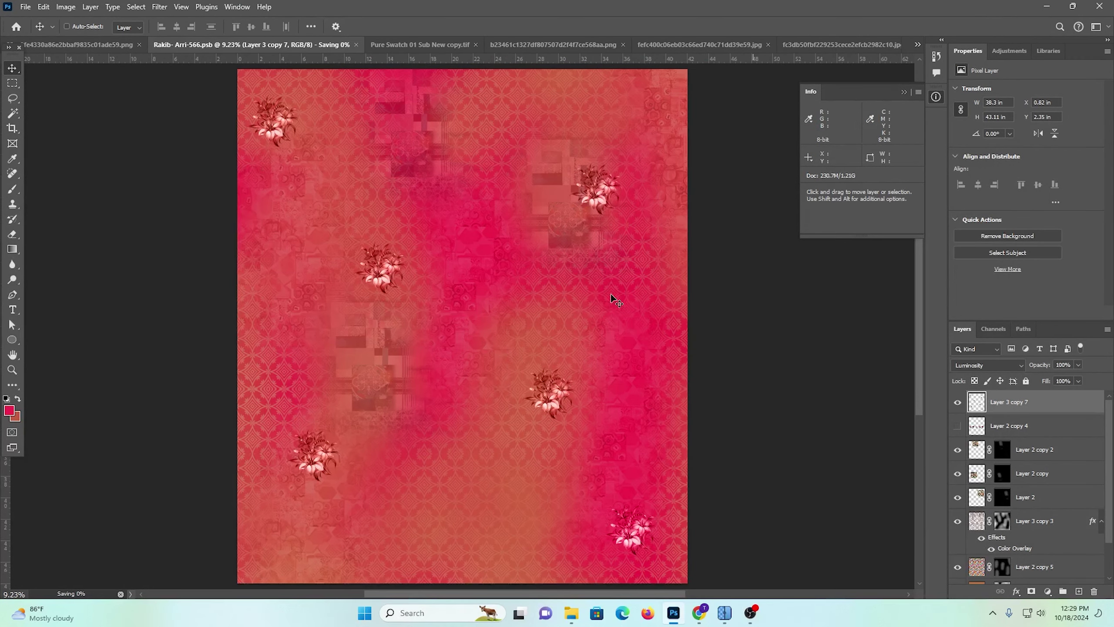
scroll(613, 299, "down", 3)
left_click(12, 82)
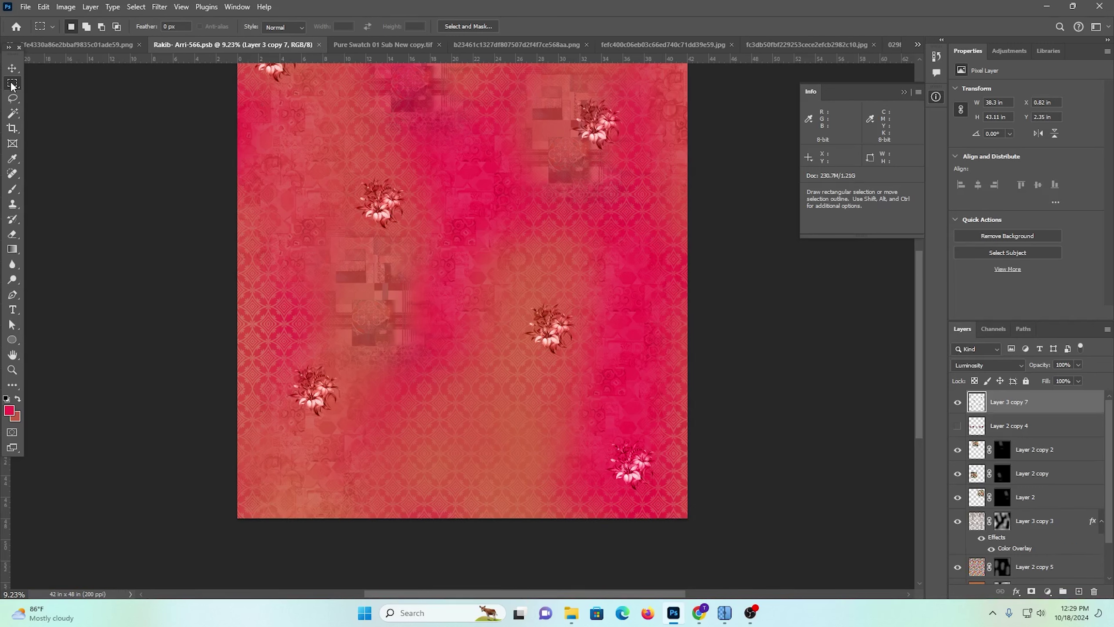
left_click(301, 27)
left_click(285, 59)
left_click_drag(455, 512, 455, 569)
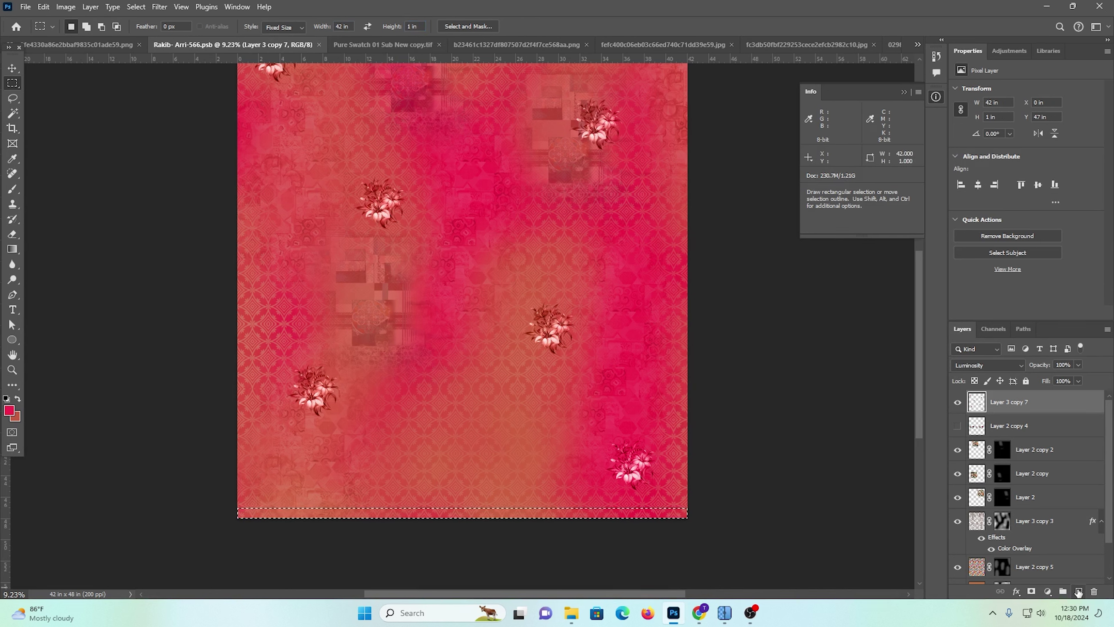
left_click(1044, 427)
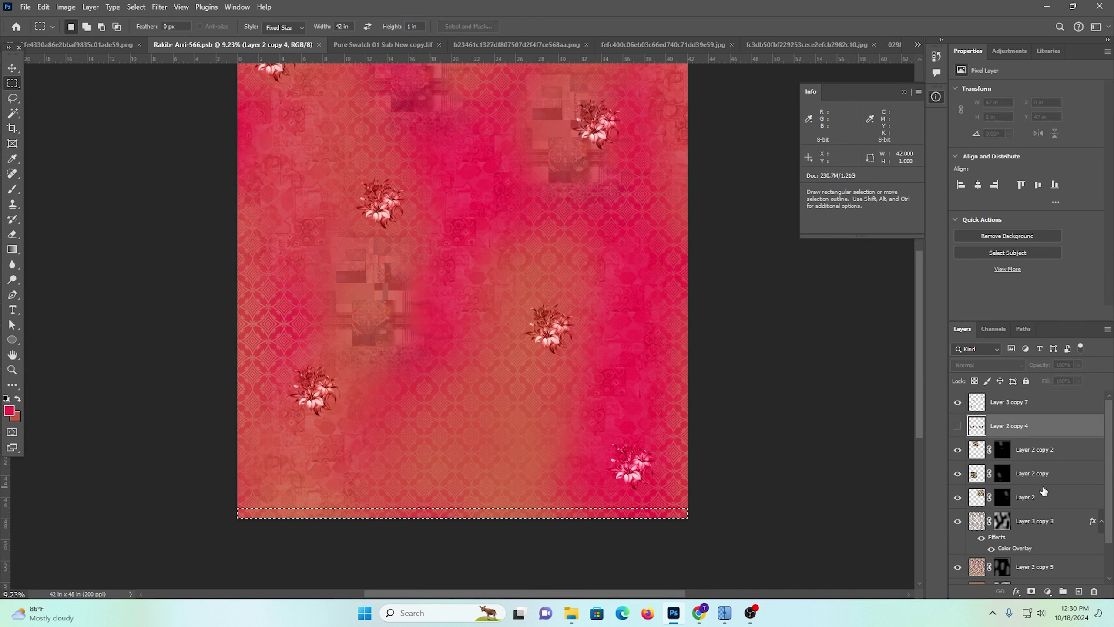
left_click(1035, 457)
scroll(1035, 457, "down", 2)
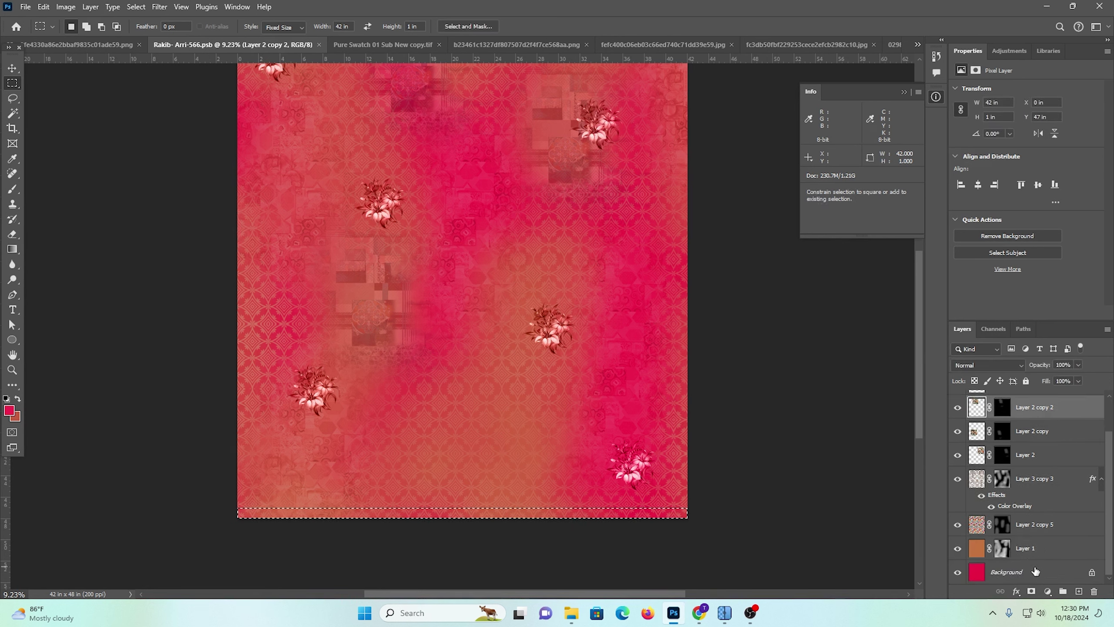
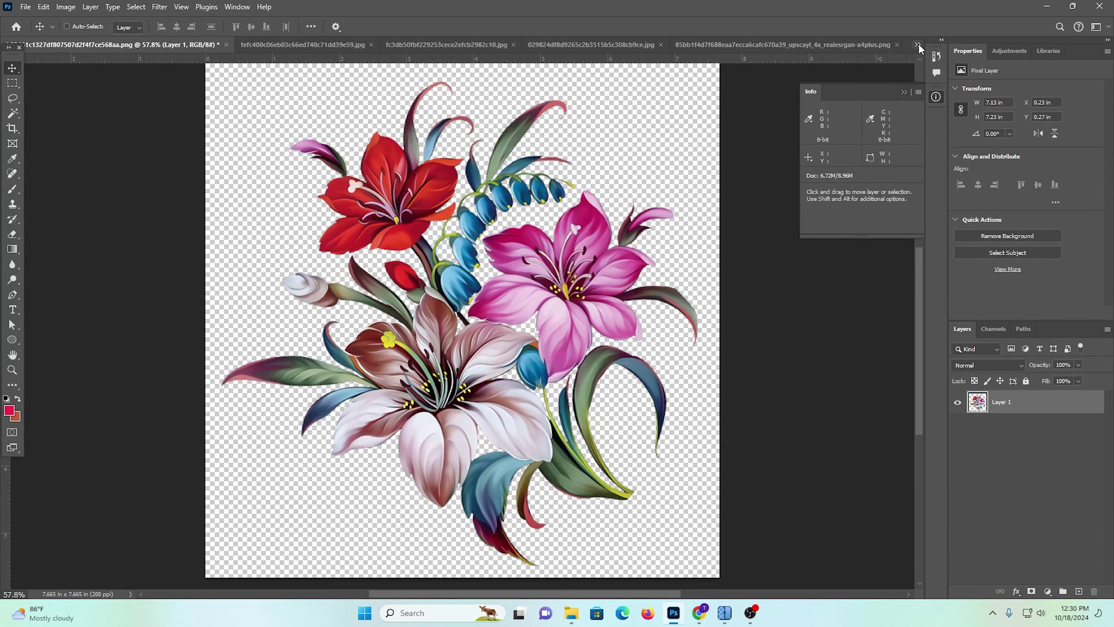
Try pasting the ornamental border artwork into the 566 design, undo the paste, and return to the border image
left_click(918, 46)
left_click(677, 60)
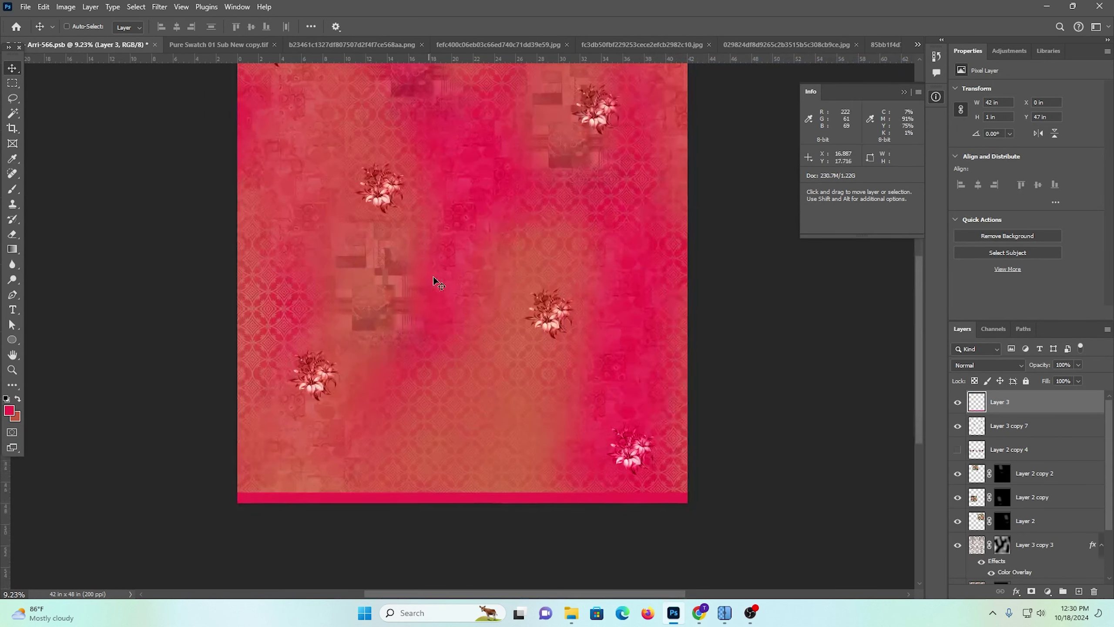
scroll(434, 279, "down", 2)
key("ctrl+v")
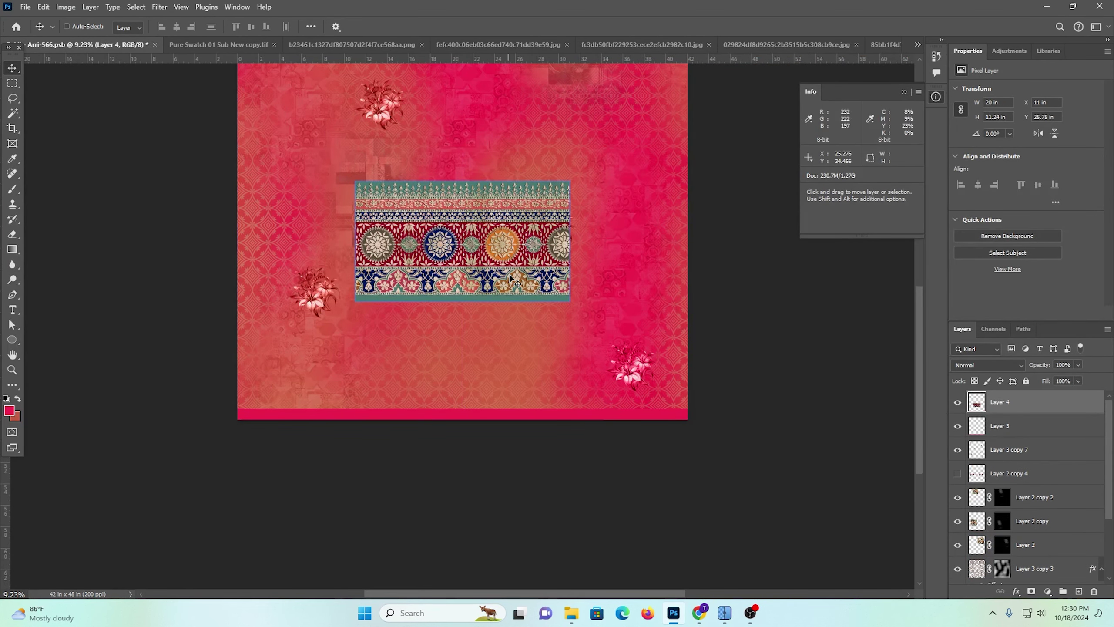
key("ctrl+z")
left_click(885, 44)
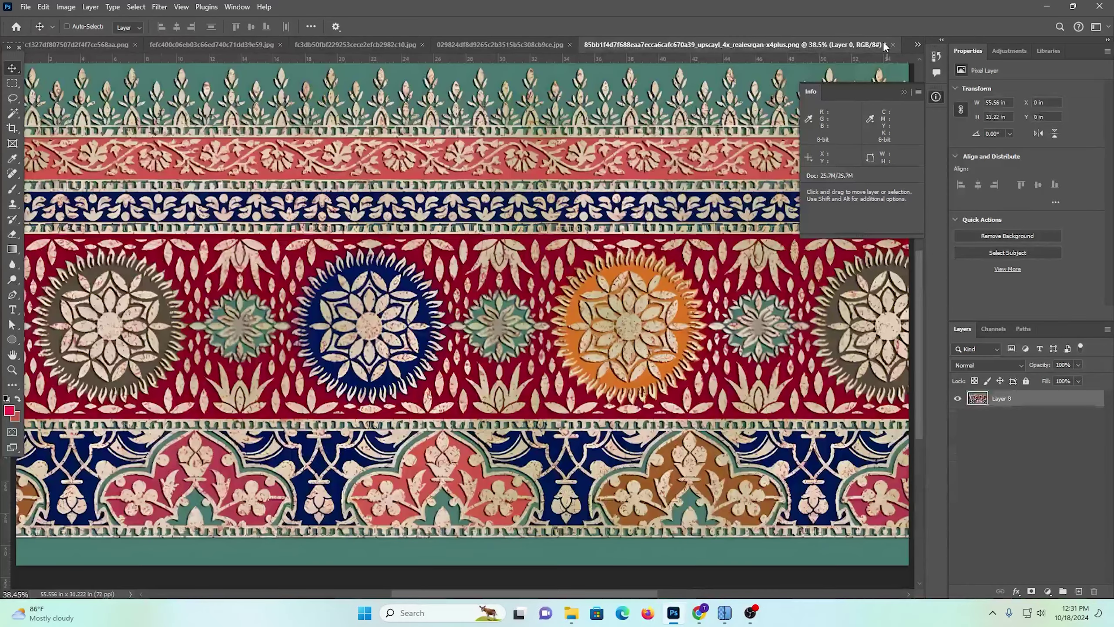
Resize the border image to 200 pixels/inch and a height of 3.5 in, keeping its proportions
key("ctrl+alt+i")
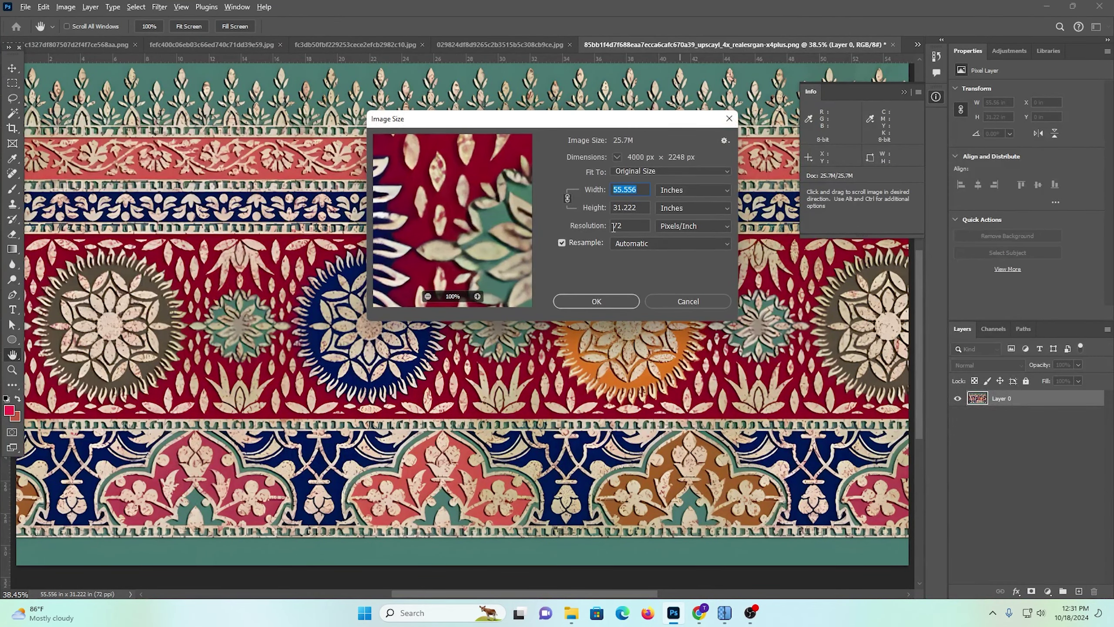
type("200")
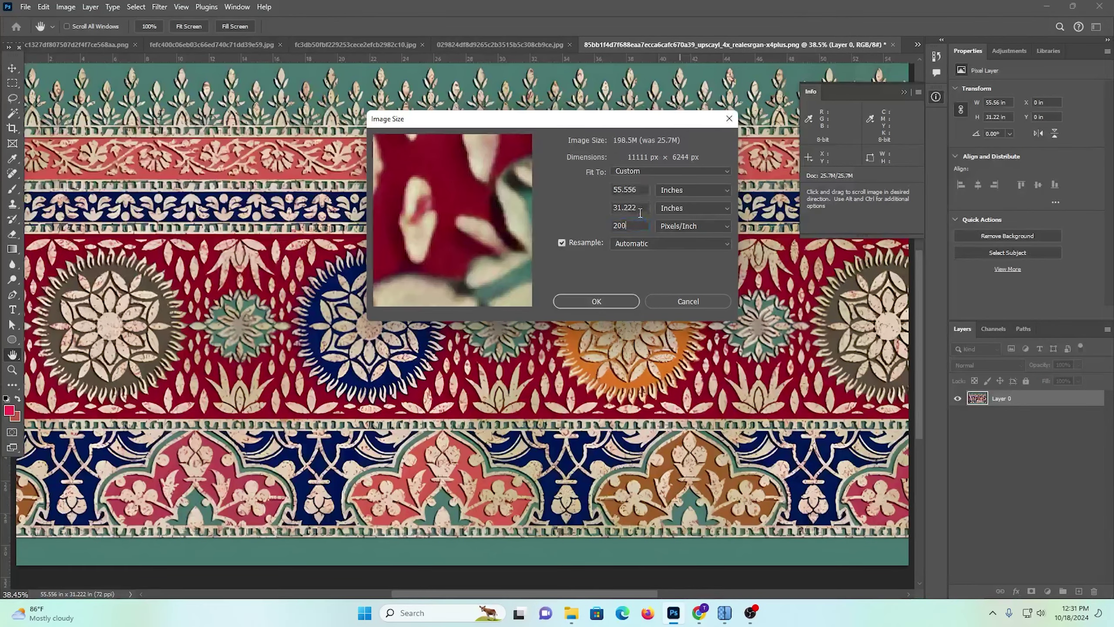
type("3.5")
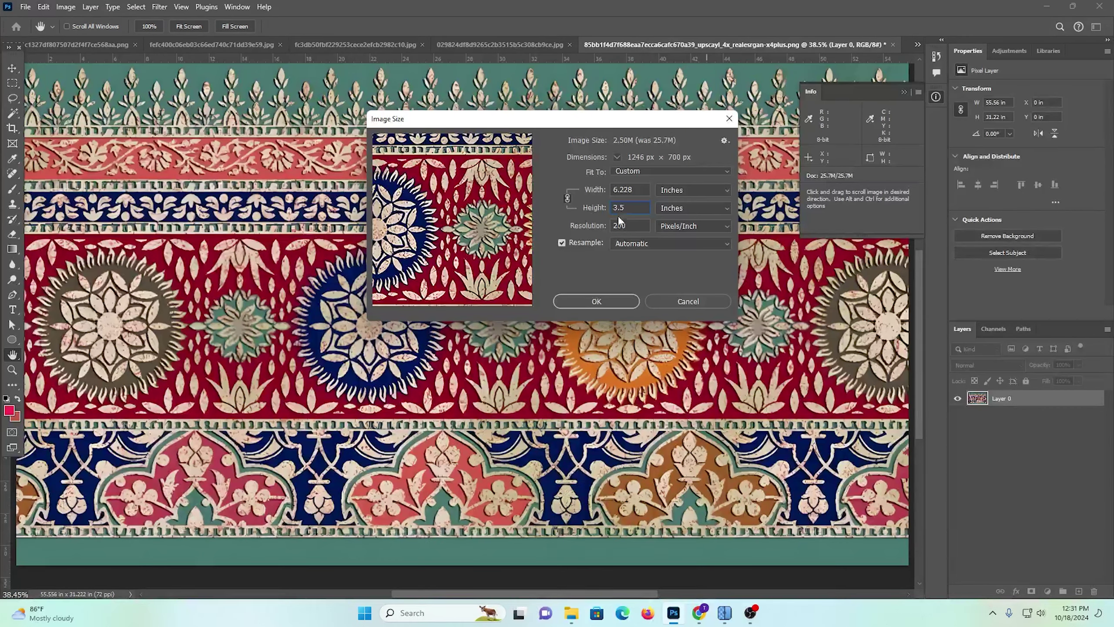
left_click(596, 301)
key("v")
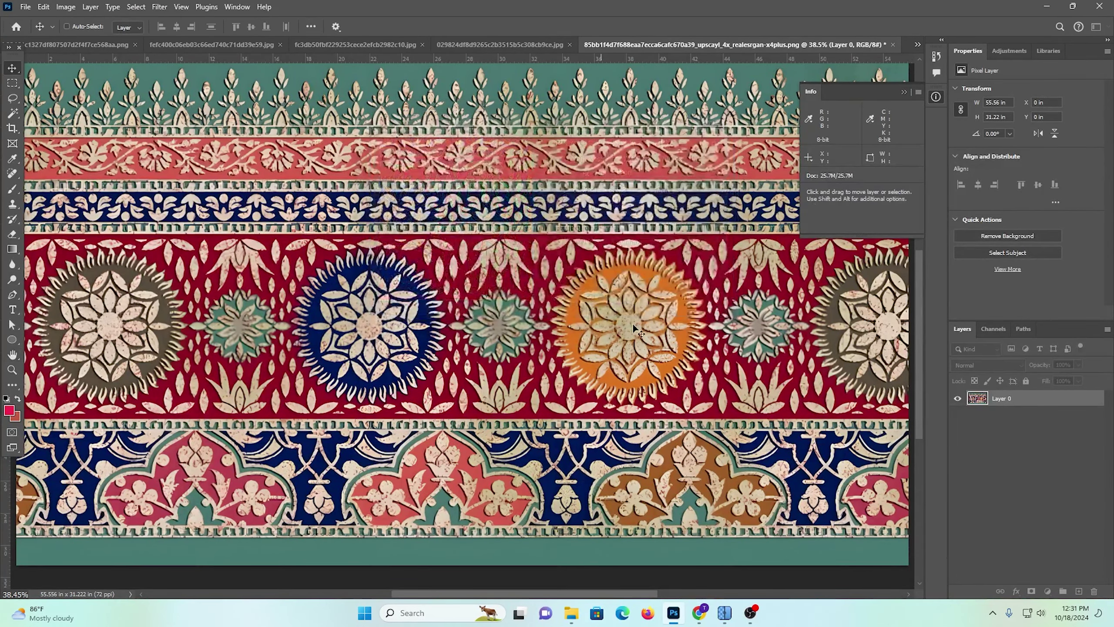
key("ctrl+0")
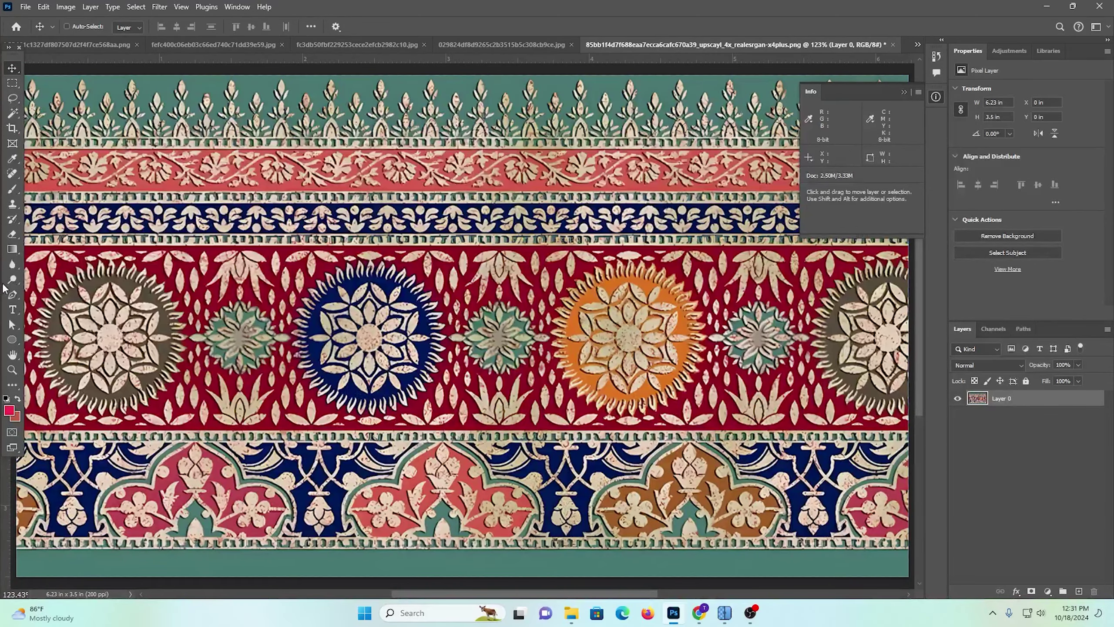
Select the green background above the border's spiked floral edge with the Magic Wand, delete it and deselect
left_click_drag(302, 79, 426, 279)
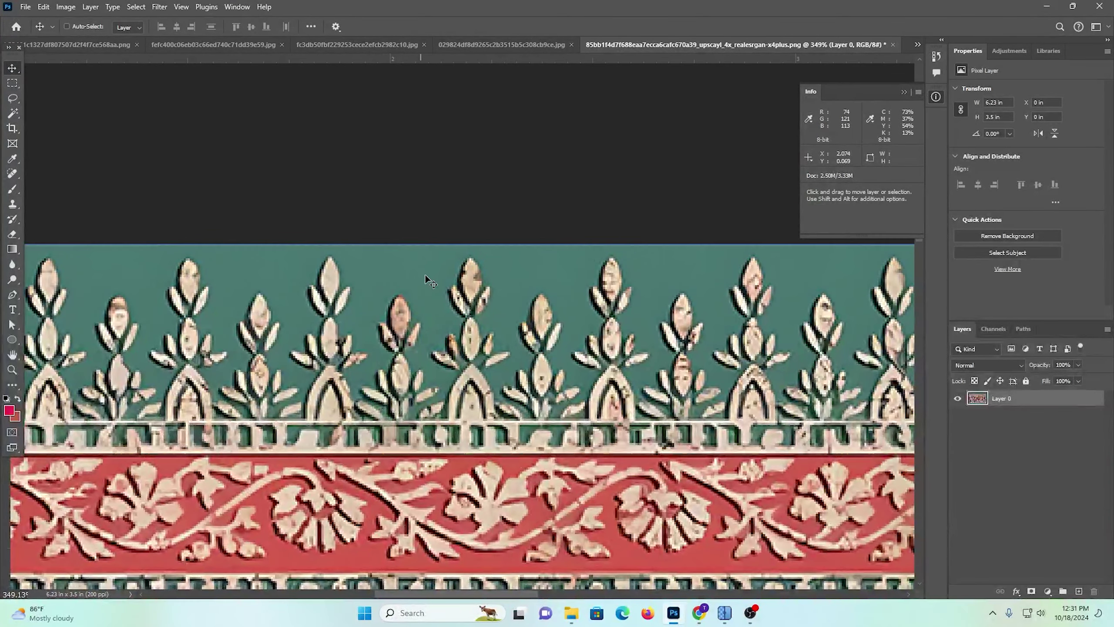
left_click(13, 114)
left_click(395, 268)
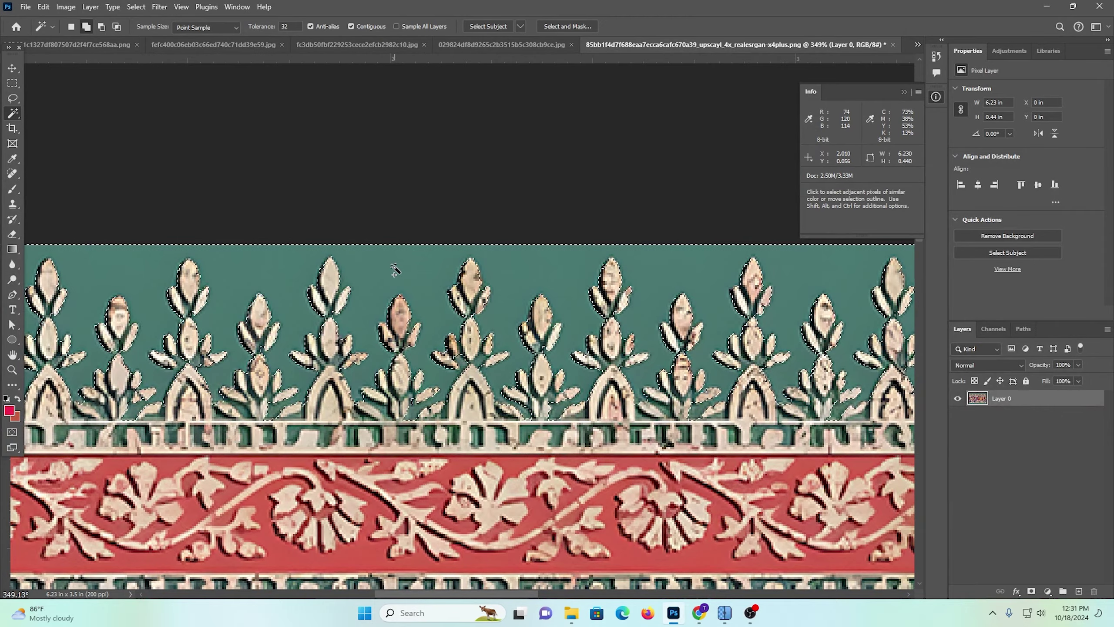
key("Delete")
scroll(400, 279, "down", 2)
key("ctrl+d")
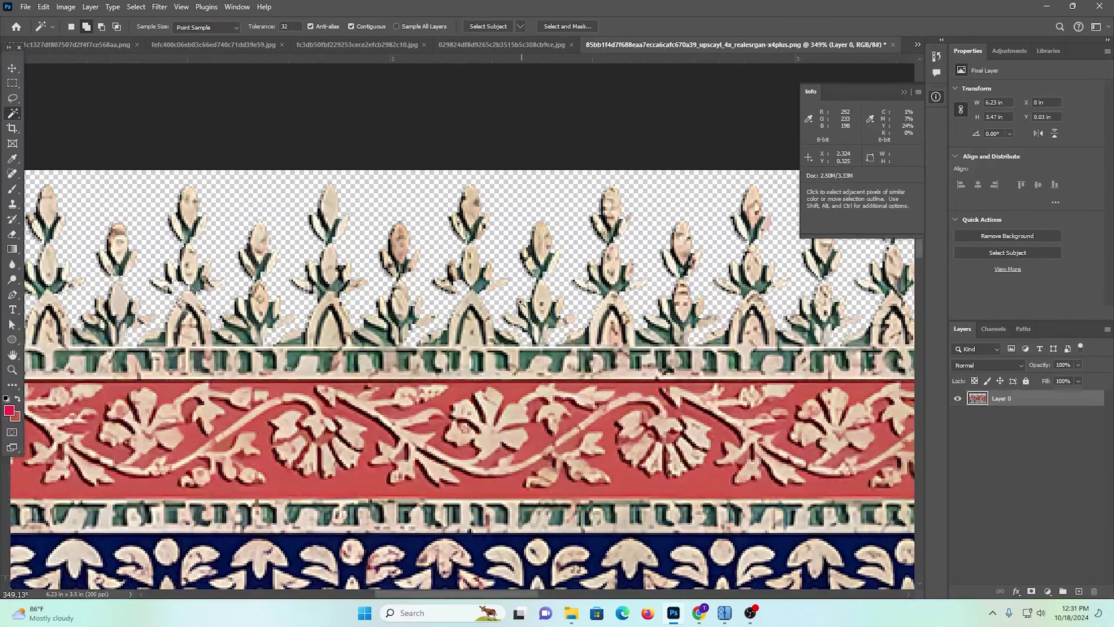
Delete the plain green band beneath the border's lowest row of arches
left_click_drag(508, 302, 395, 261)
left_click_drag(582, 432, 662, 452)
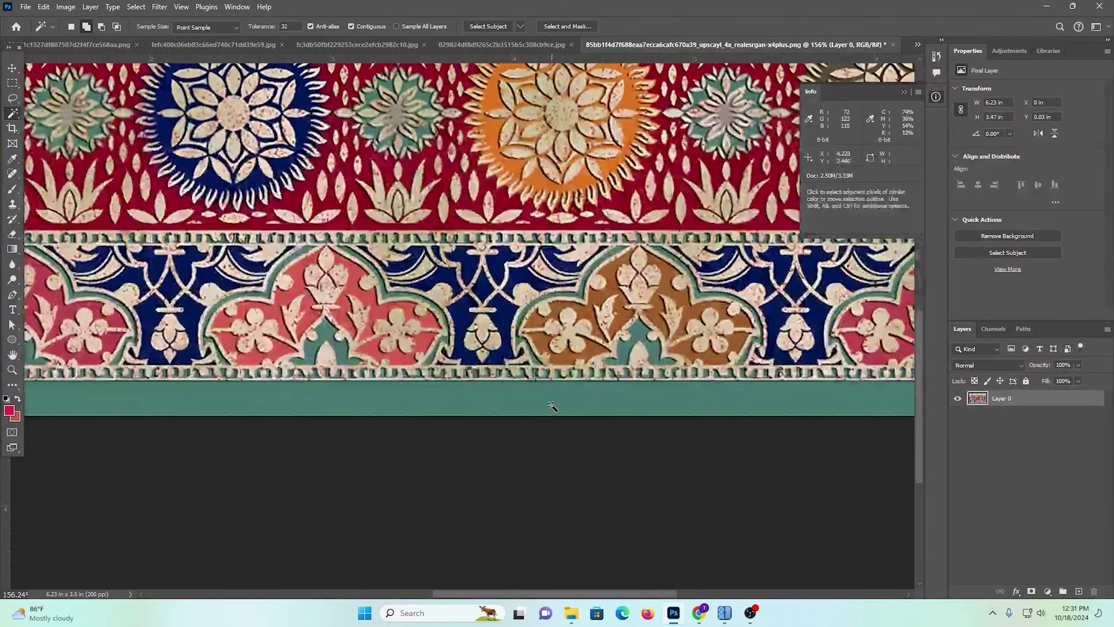
left_click(552, 405)
key("Delete")
scroll(551, 402, "up", 1)
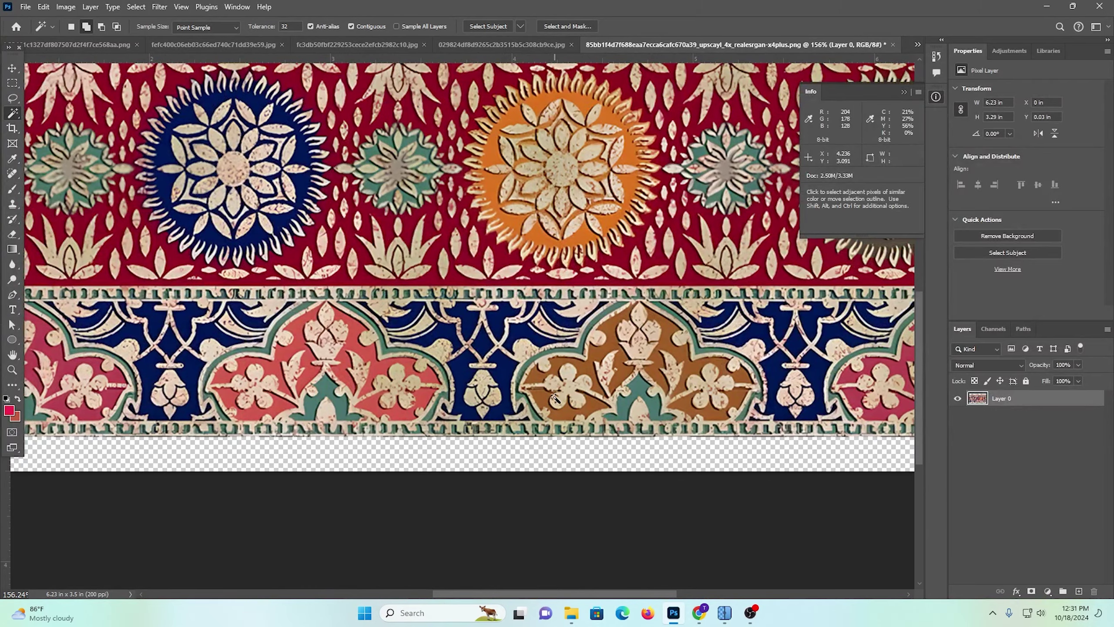
Set the border image's height to 4 in at 200 pixels/inch, keeping its proportions
key("ctrl+alt+i")
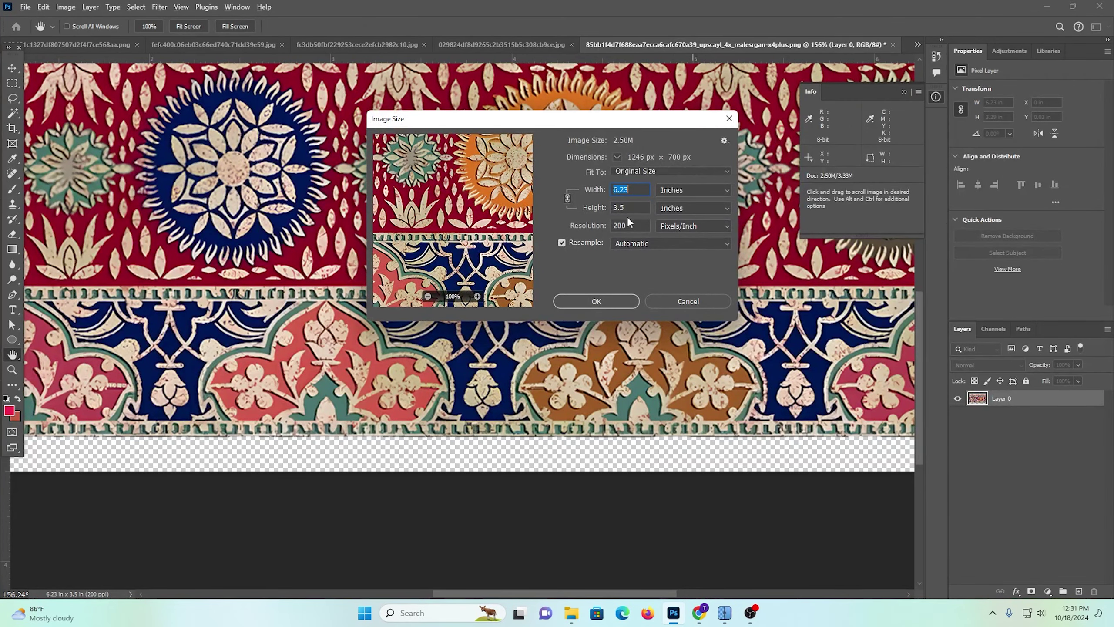
type("4")
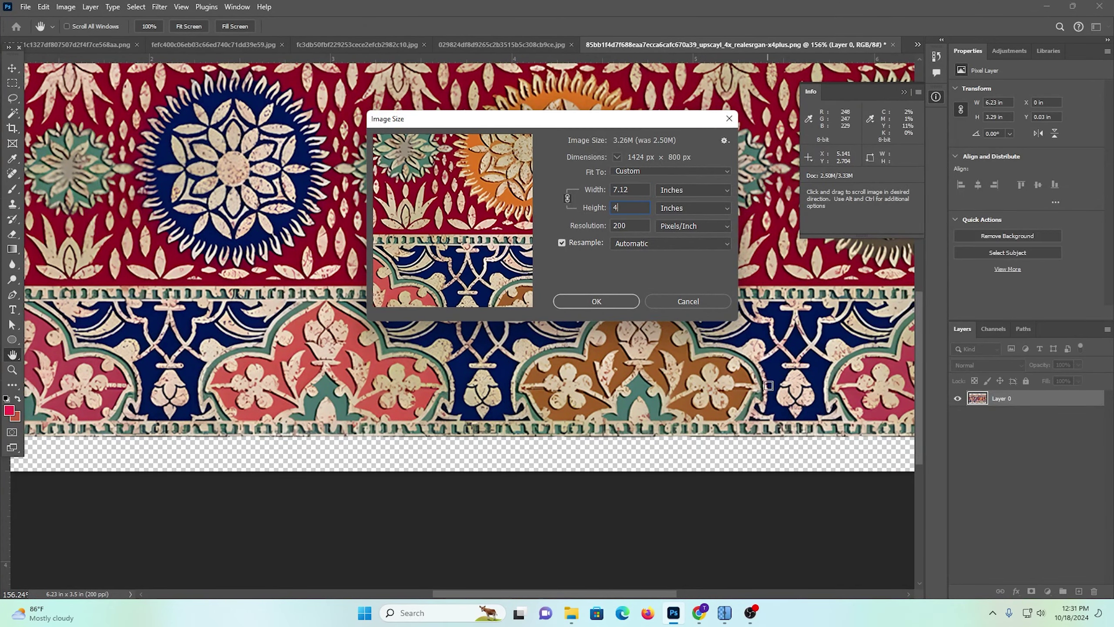
left_click(616, 296)
key("ctrl+0")
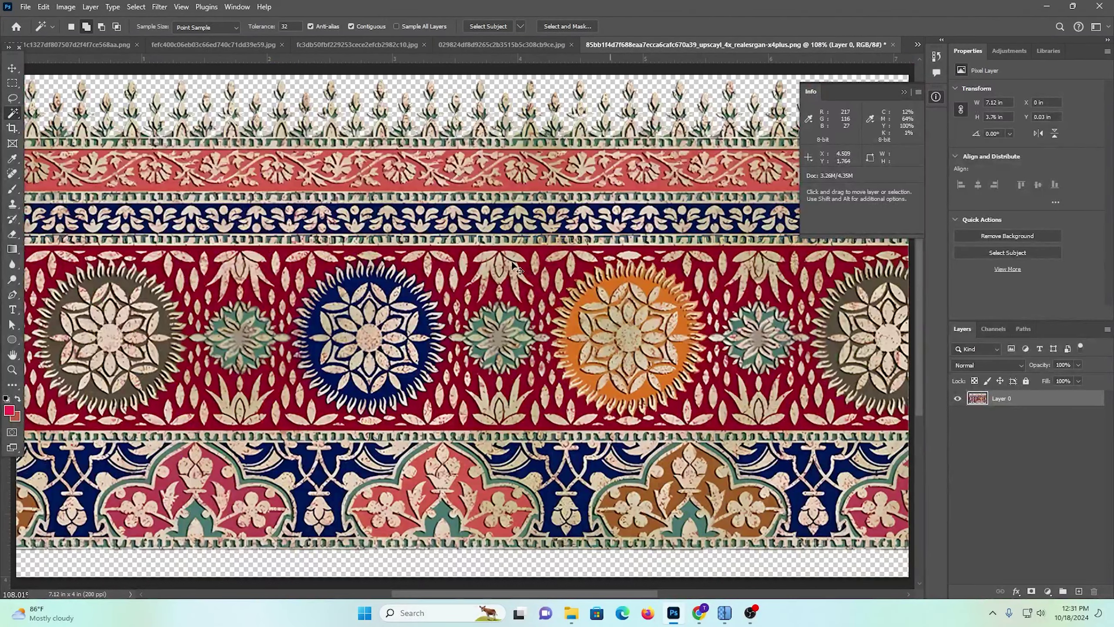
Close the geometric tile pattern and the lily bouquet source images without saving their changes
left_click(510, 45)
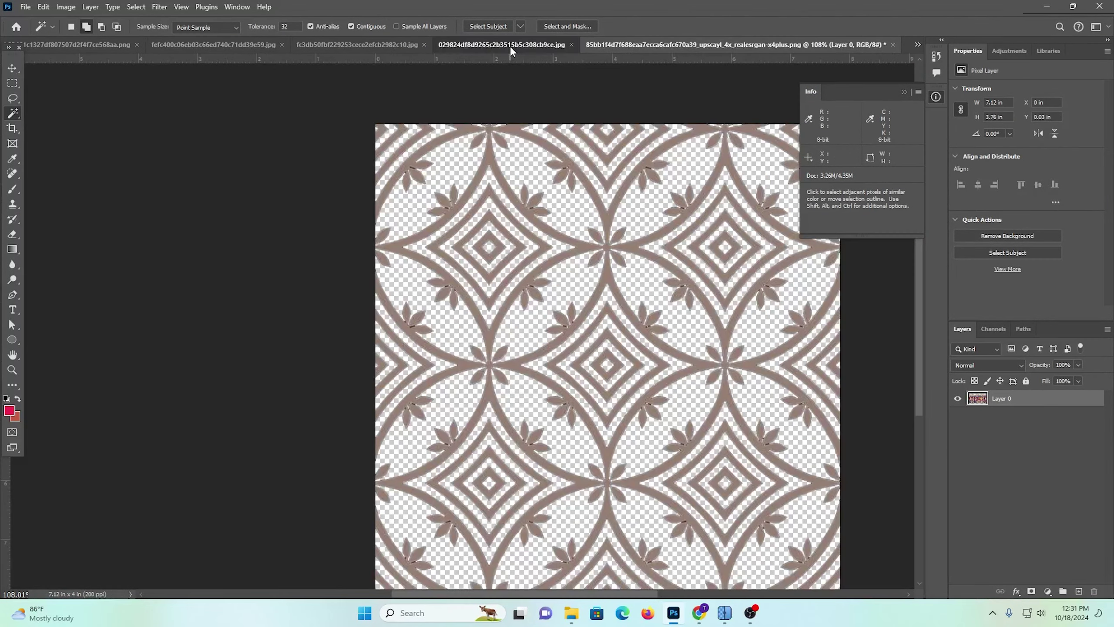
key("ctrl+w")
left_click(553, 236)
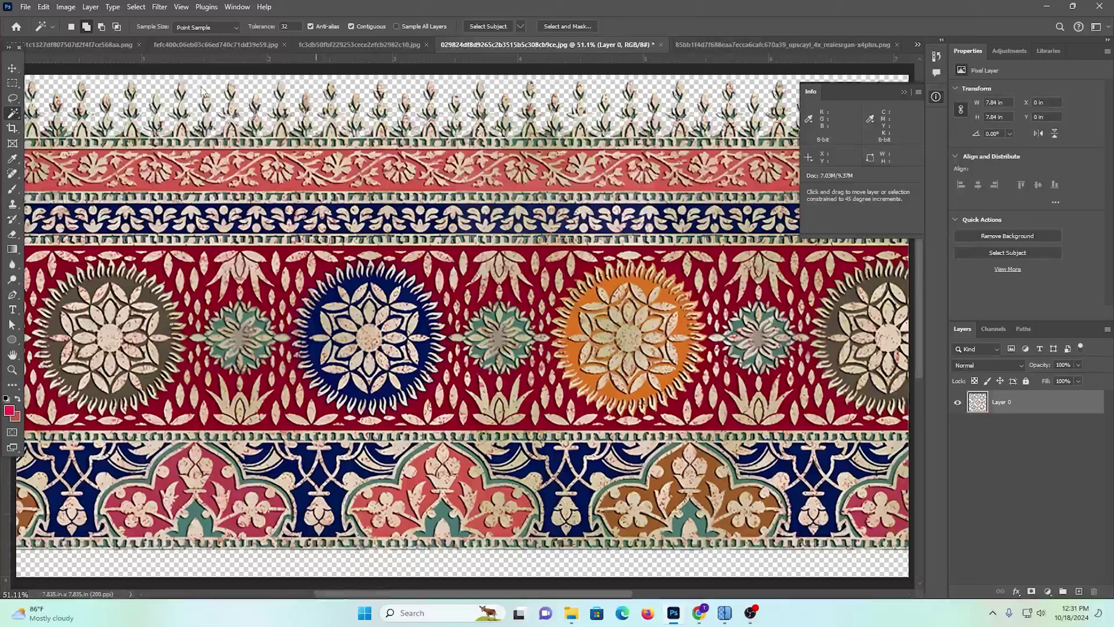
left_click(213, 46)
key("ctrl+w")
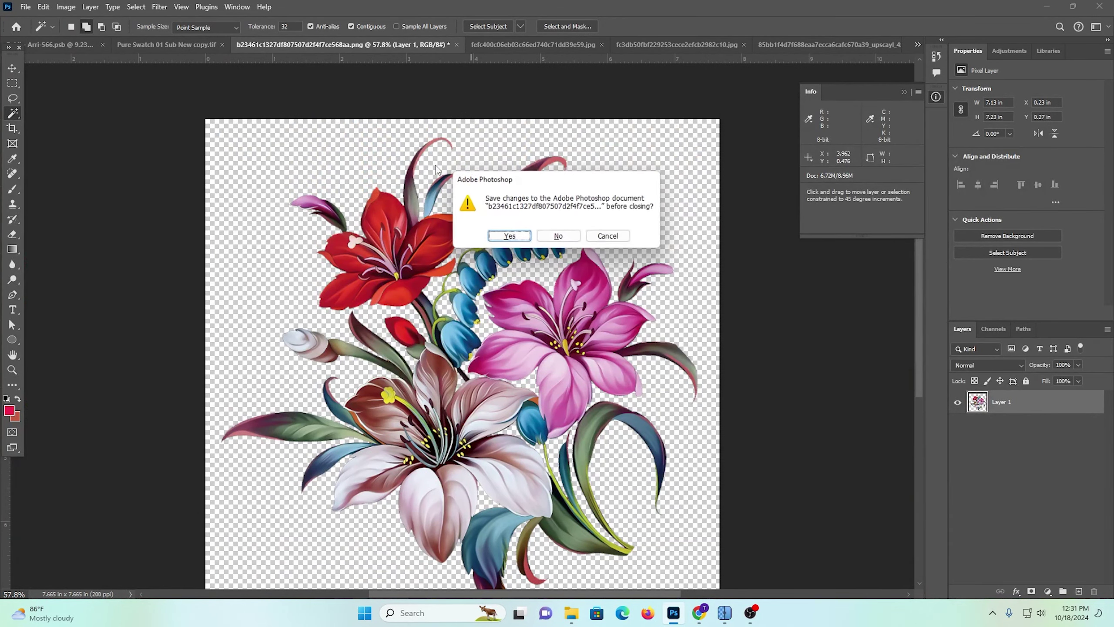
left_click(559, 237)
Switch to the 566 design and paste the cleaned ornamental border above the crimson strip
left_click(105, 50)
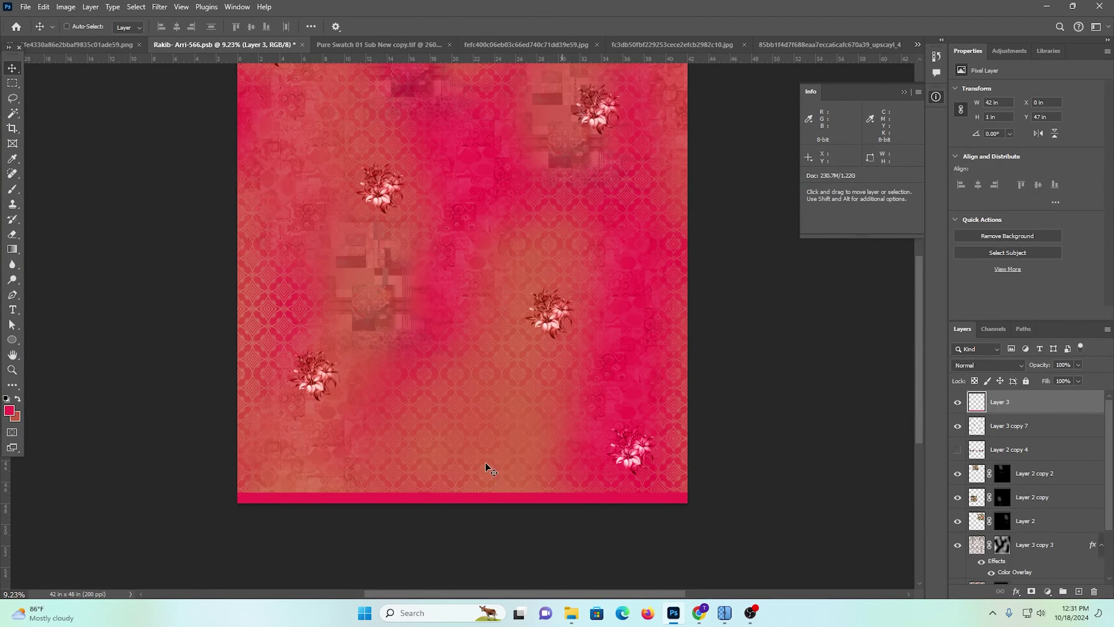
key("ctrl+space")
left_click_drag(368, 390, 439, 436)
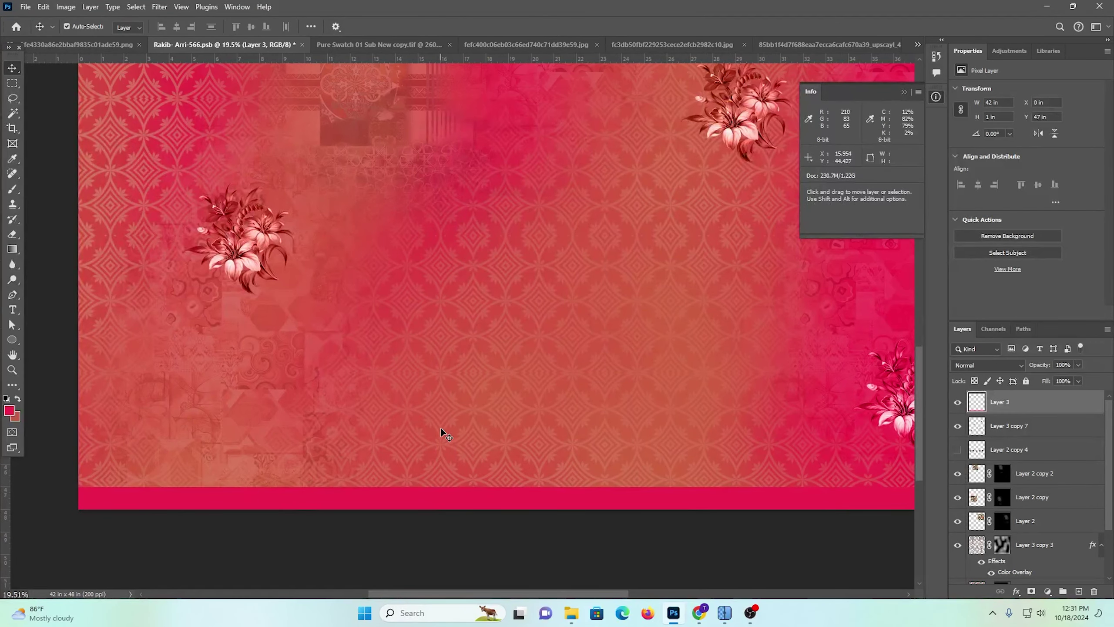
key("ctrl+v")
key("ctrl+shift")
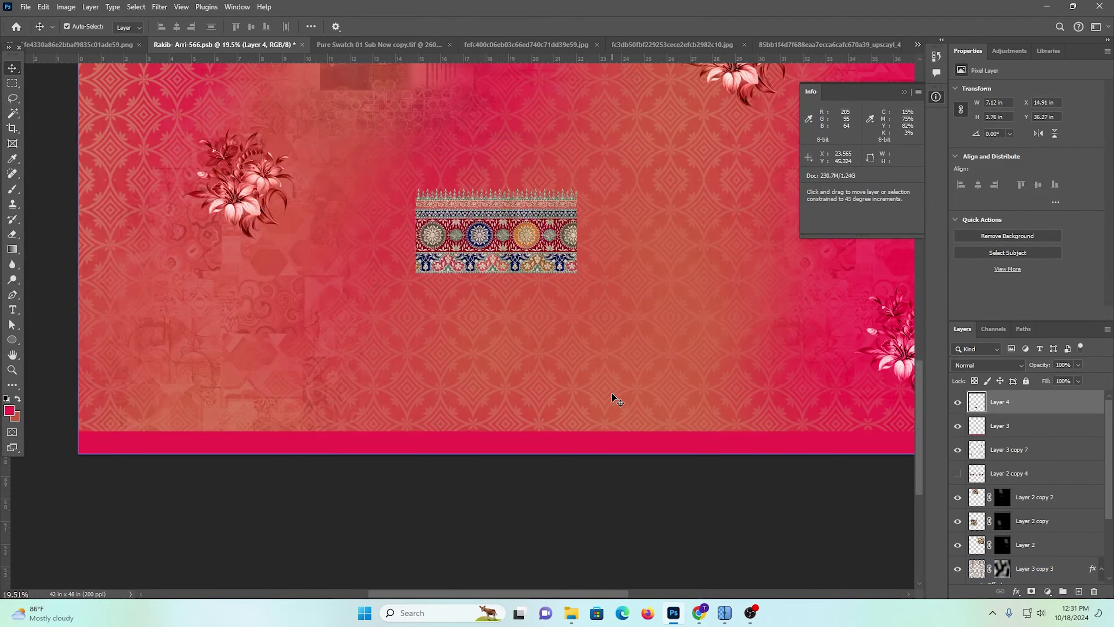
scroll(539, 307, "down", 3)
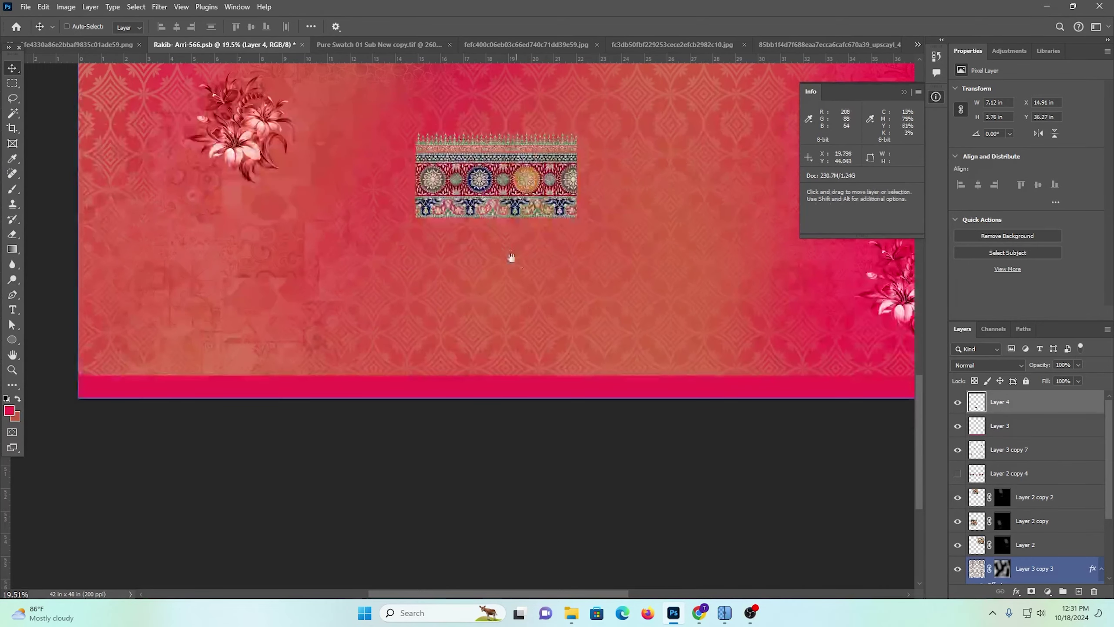
Move the ornamental border straight down until it rests on the crimson strip's upper edge
key("ctrl+space")
left_click_drag(510, 244, 563, 347)
left_click_drag(497, 168, 504, 412)
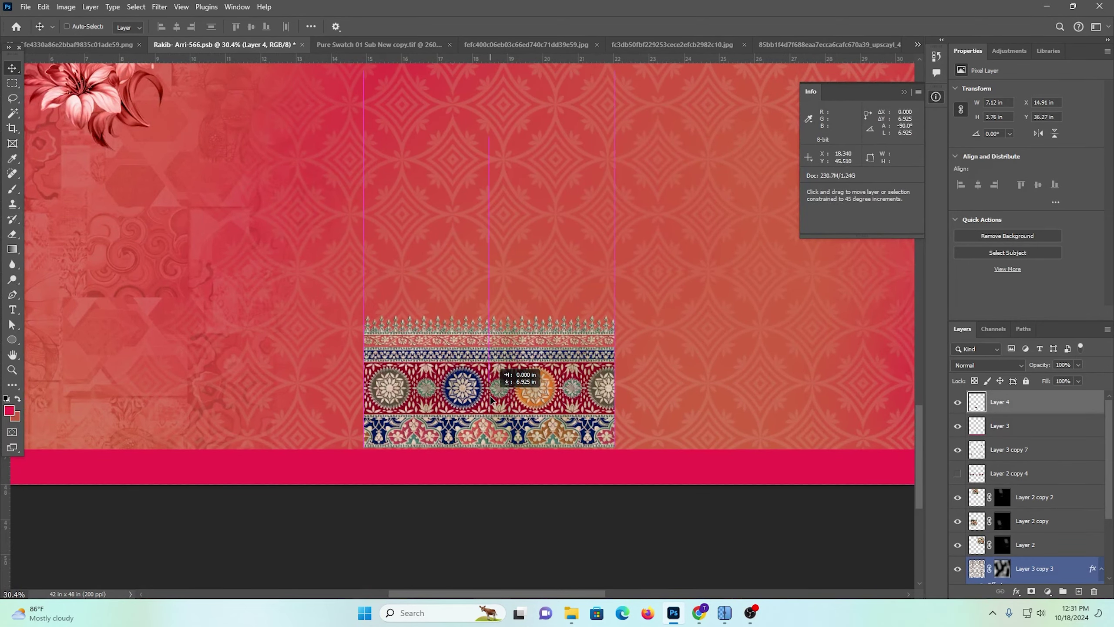
scroll(619, 362, "down", 1)
scroll(619, 361, "up", 2)
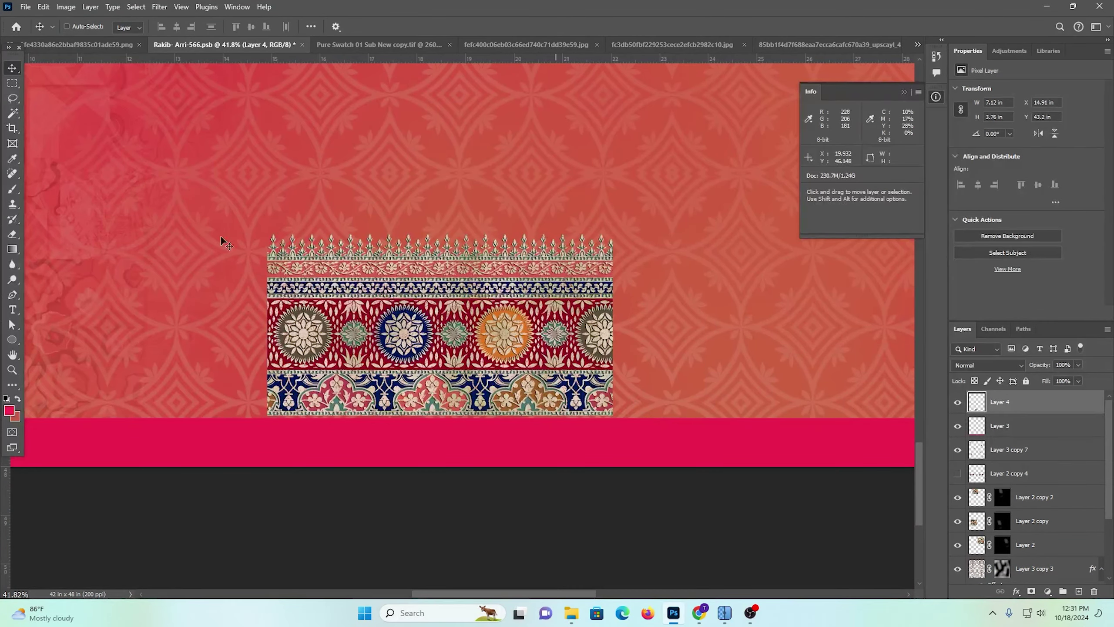
Set the Rectangular Marquee style to Normal and select an area about 1.8 in by 7.24 in across the border's right end
left_click(12, 83)
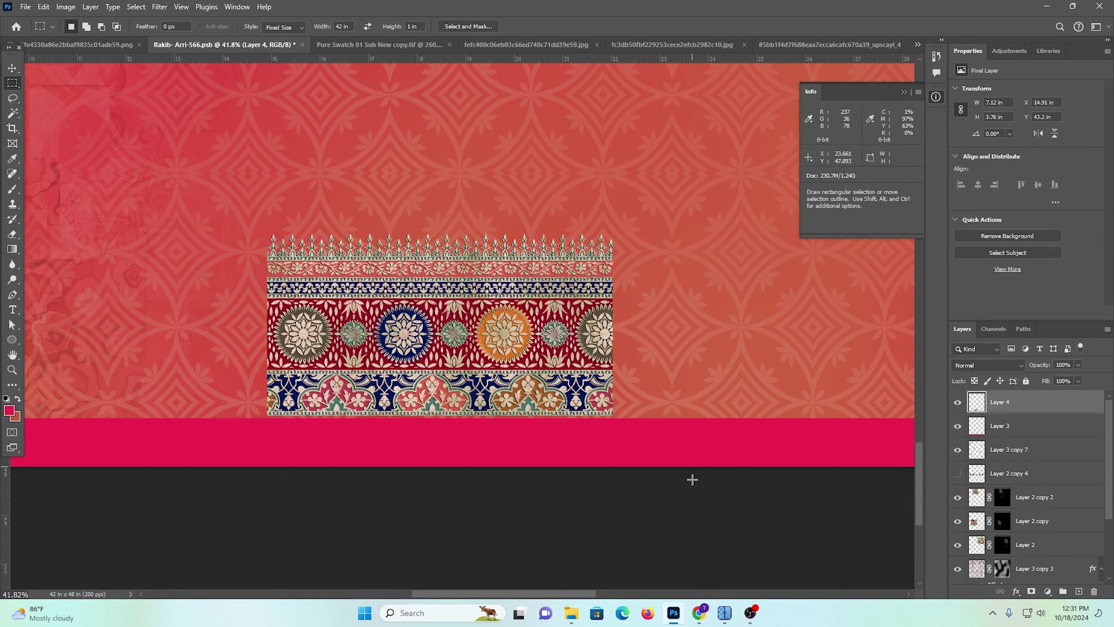
left_click(613, 184)
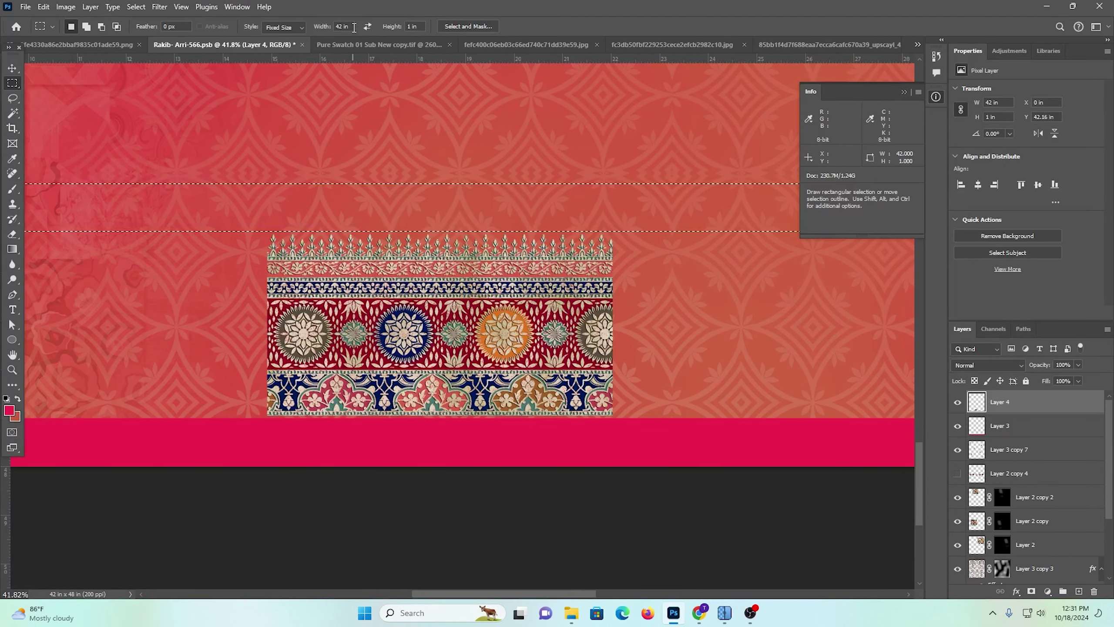
left_click(282, 27)
left_click(280, 37)
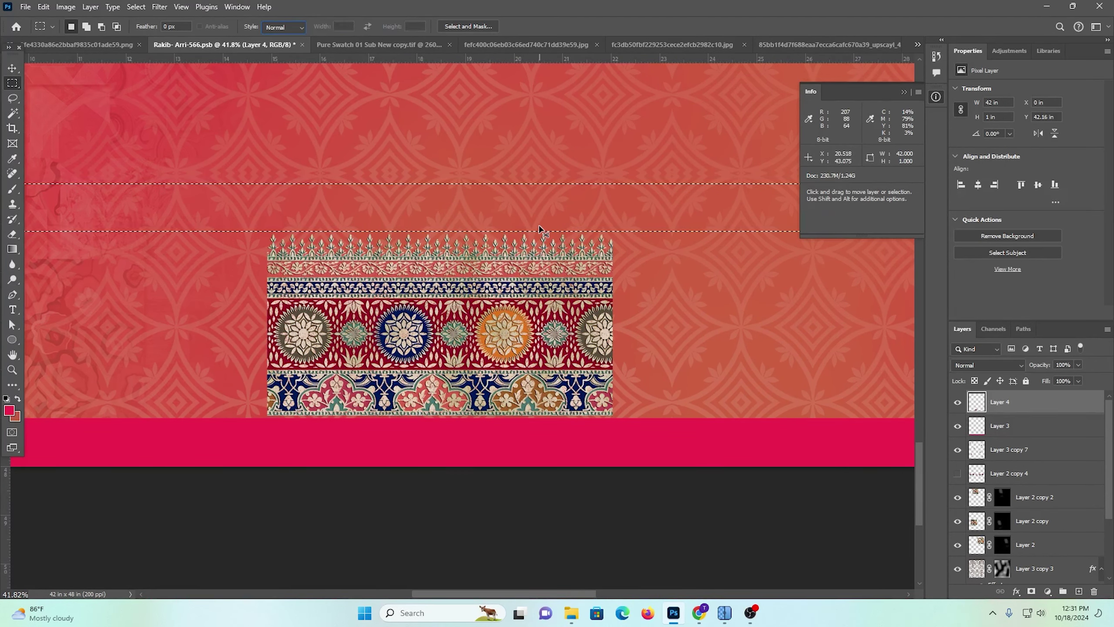
left_click_drag(690, 466, 604, 116)
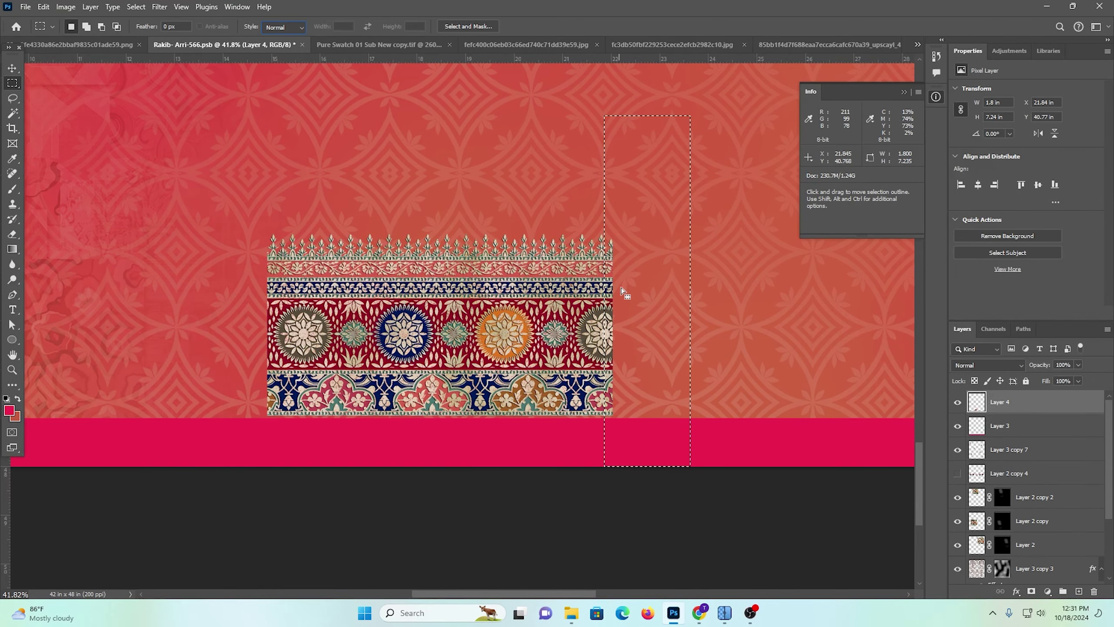
left_click_drag(604, 325, 717, 432)
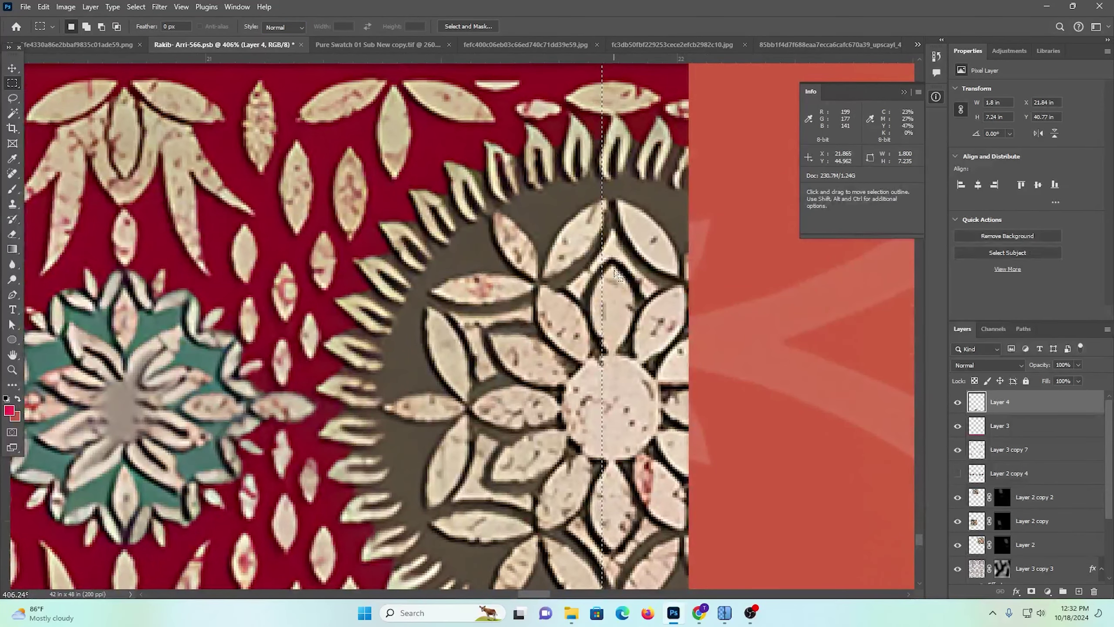
Nudge the selection's left edge to the centre of the rightmost medallion, delete the border's excess end and deselect
key("Right")
key("Right")
key("Right")
key("Right")
key("Right")
key("Right")
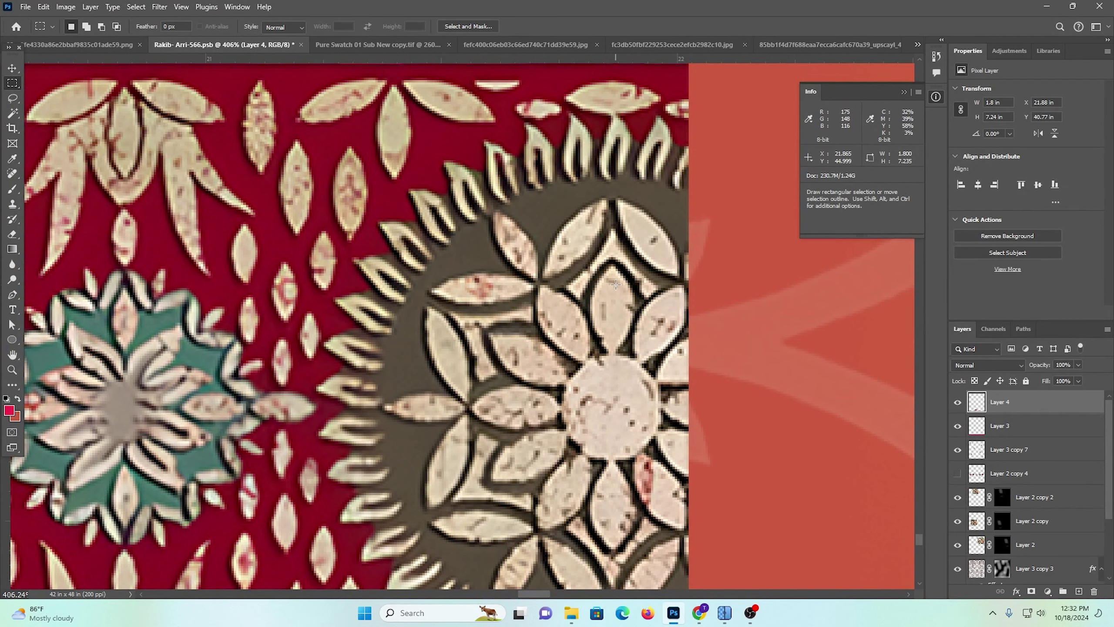
key("Left")
key("Left")
key("Left")
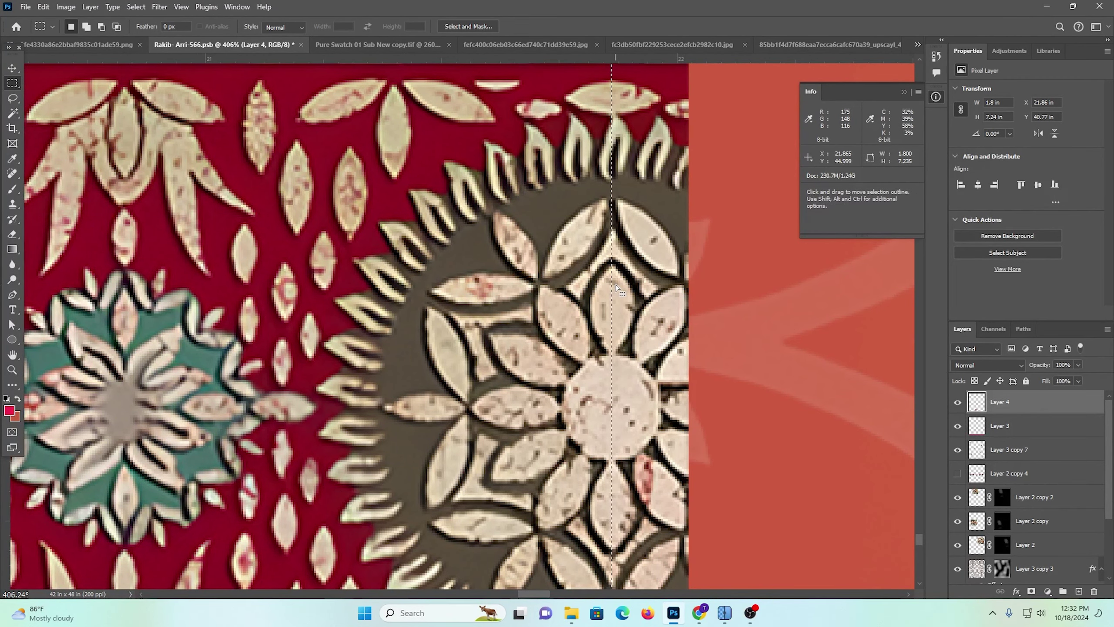
key("Delete")
scroll(602, 290, "up", 1)
key("ctrl+d")
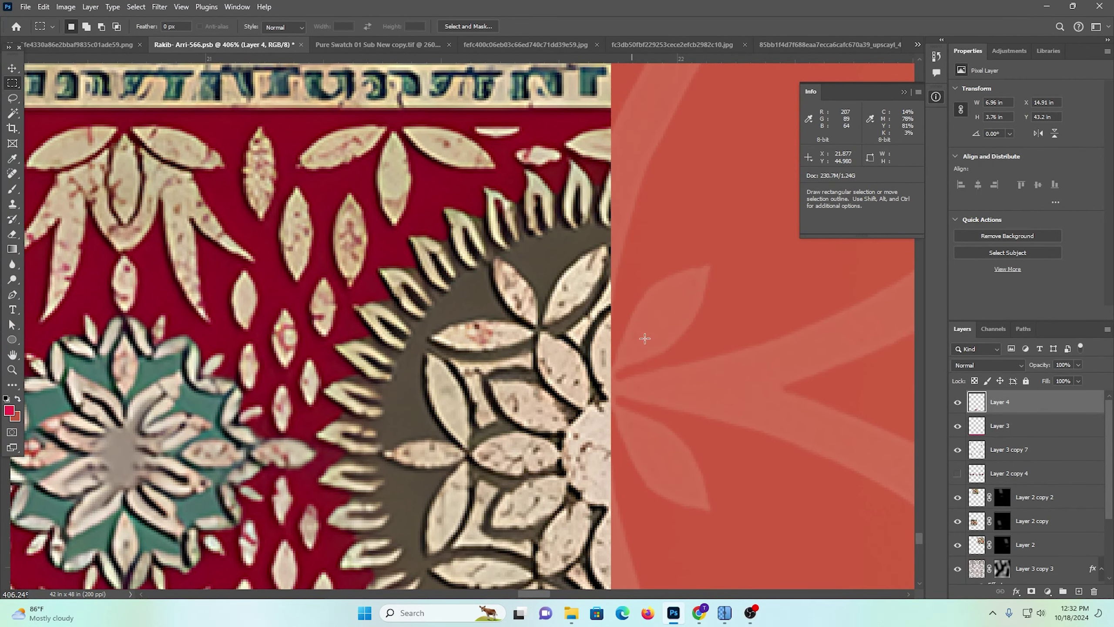
Select about 1.66 in by 6.16 in over the border's left end up to the first medallion's centre, and delete that part
left_click_drag(652, 345, 473, 261)
left_click_drag(312, 204, 380, 479)
left_click_drag(373, 346, 491, 443)
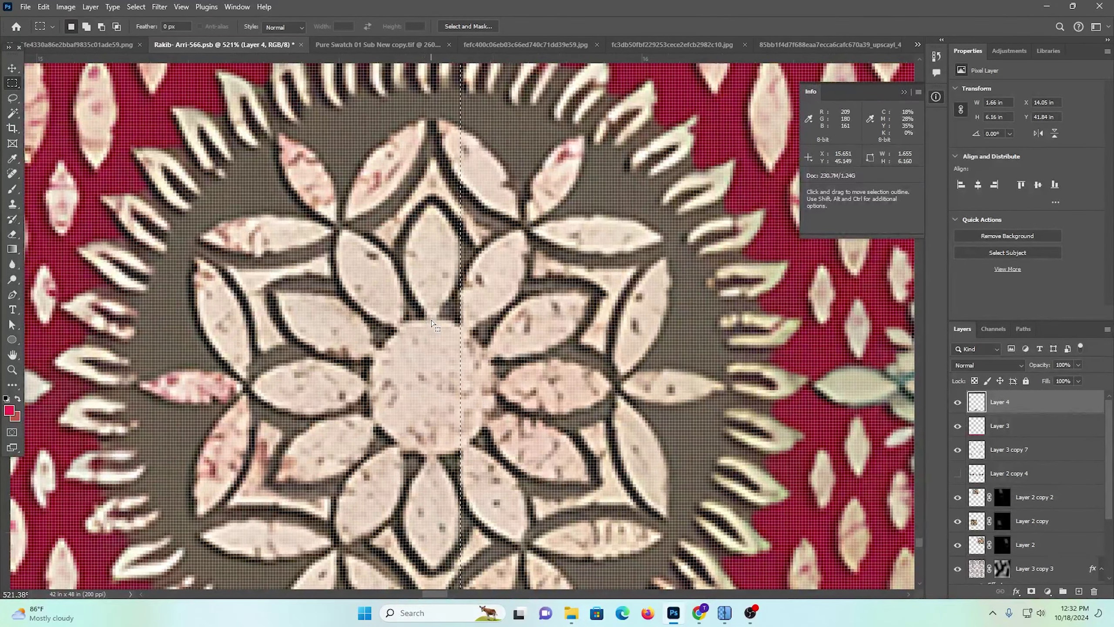
left_click_drag(432, 324, 430, 318)
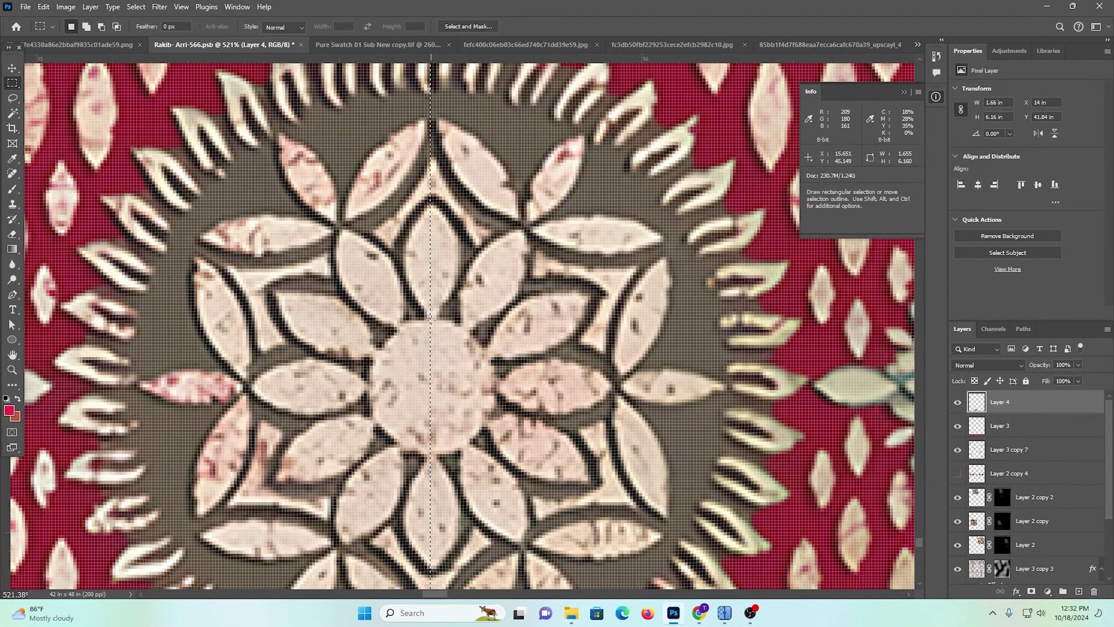
key("Delete")
key("ctrl+d")
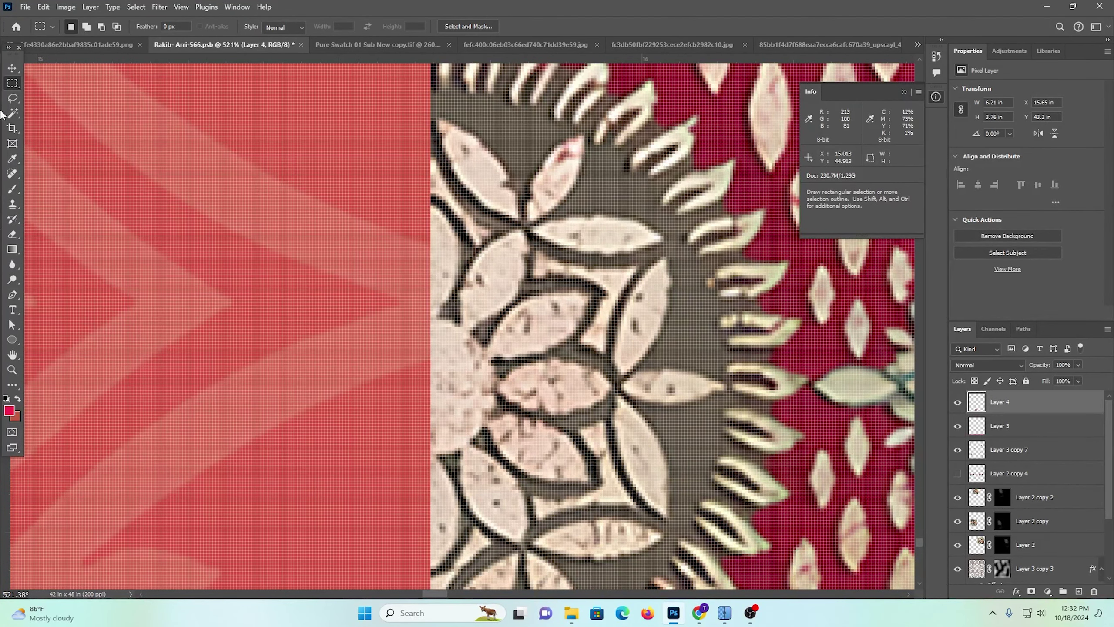
left_click(12, 69)
left_click_drag(446, 217, 301, 176)
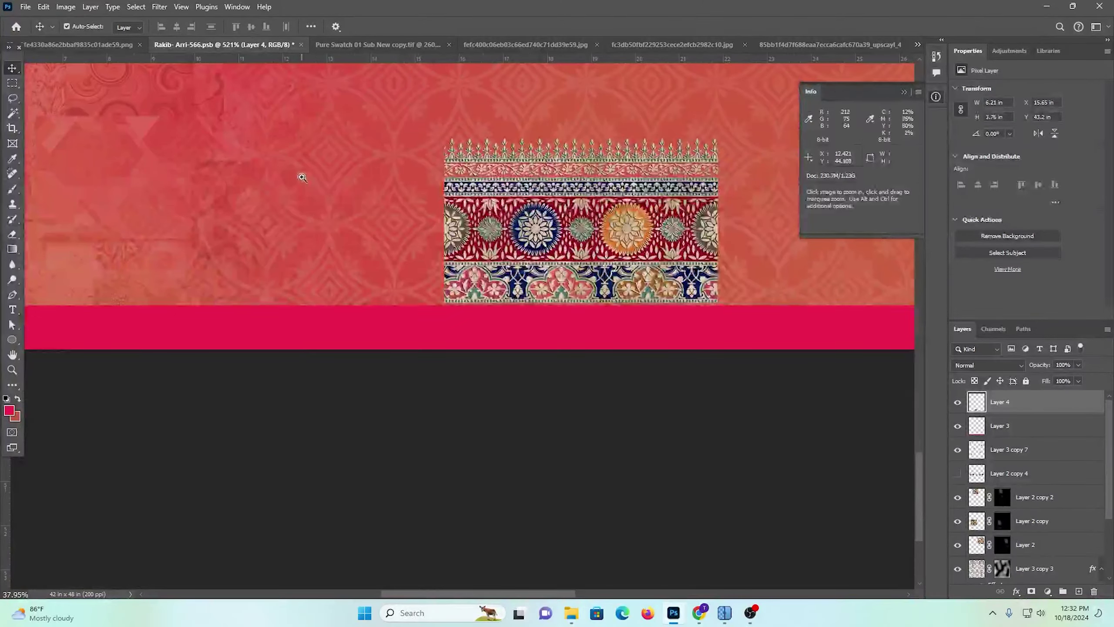
scroll(721, 303, "up", 1)
scroll(721, 300, "up", 1)
scroll(614, 209, "up", 10)
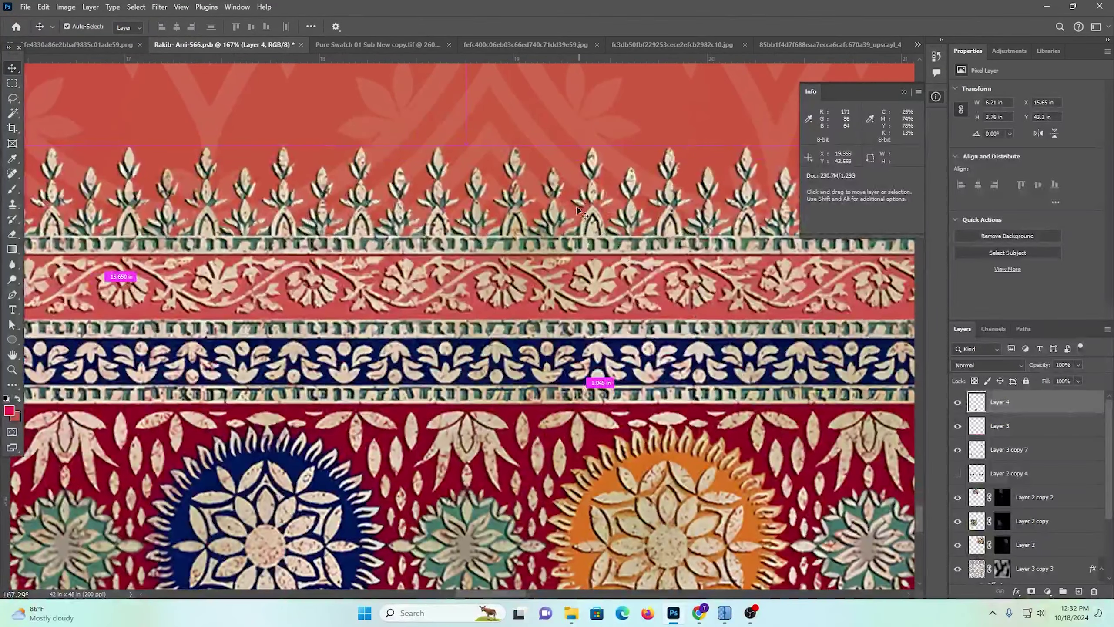
Select an area about 10.48 in by 1.98 in over the border's spiky upper fringe, delete that fringe and deselect
scroll(598, 237, "down", 7)
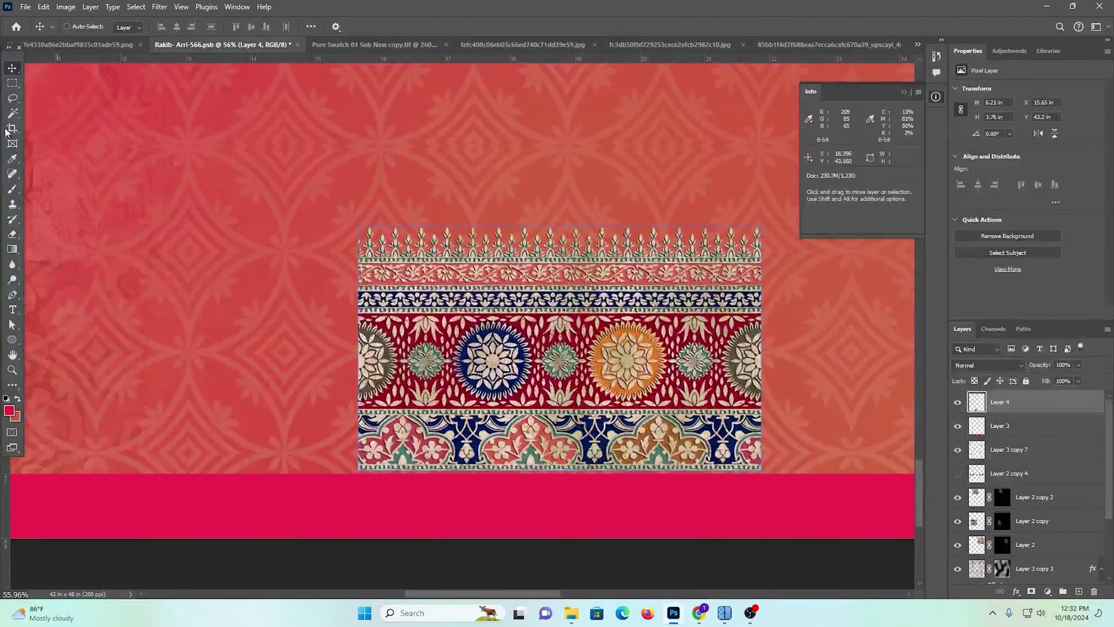
left_click(12, 83)
left_click_drag(98, 128, 779, 257)
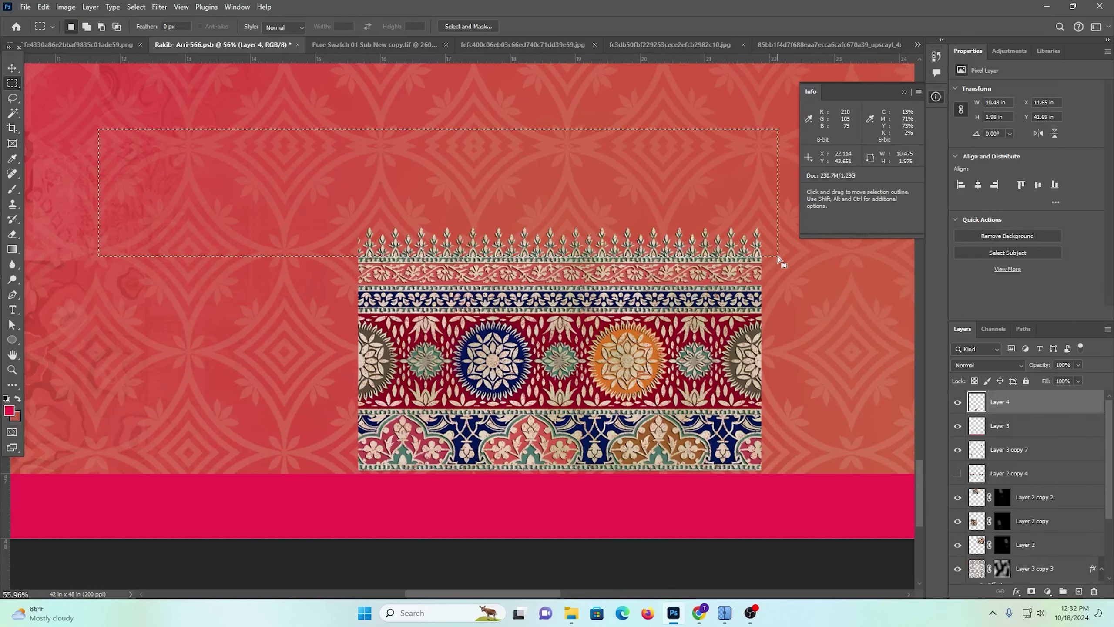
key("Delete")
key("ctrl+d")
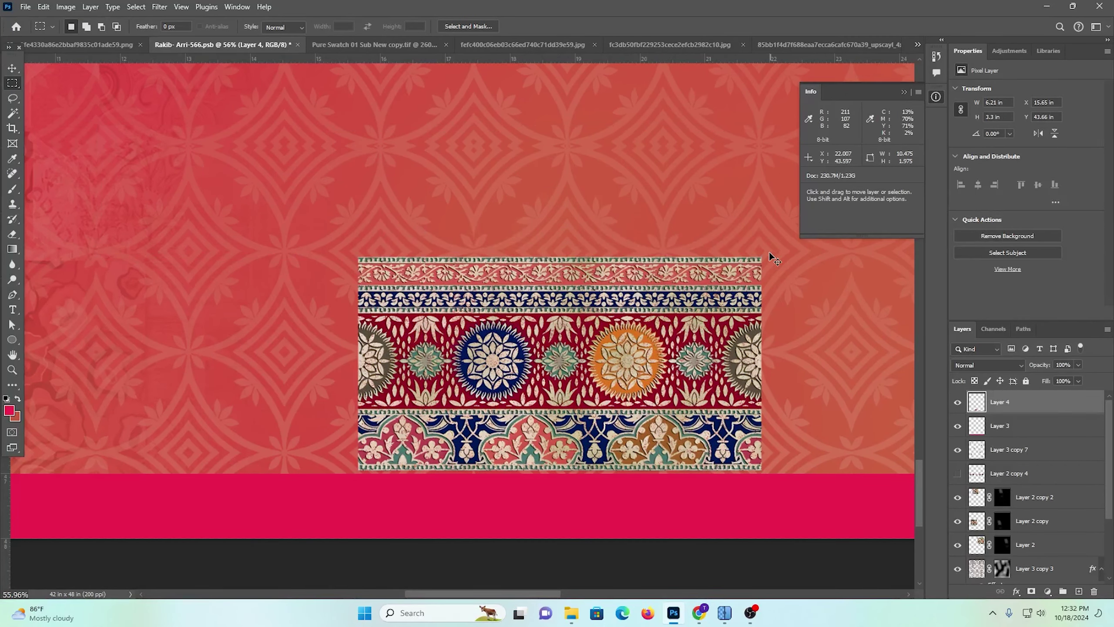
Try to butt an unflipped duplicate of the border against its right end so the halved medallion joins up
left_click(13, 69)
left_click_drag(514, 392, 263, 337)
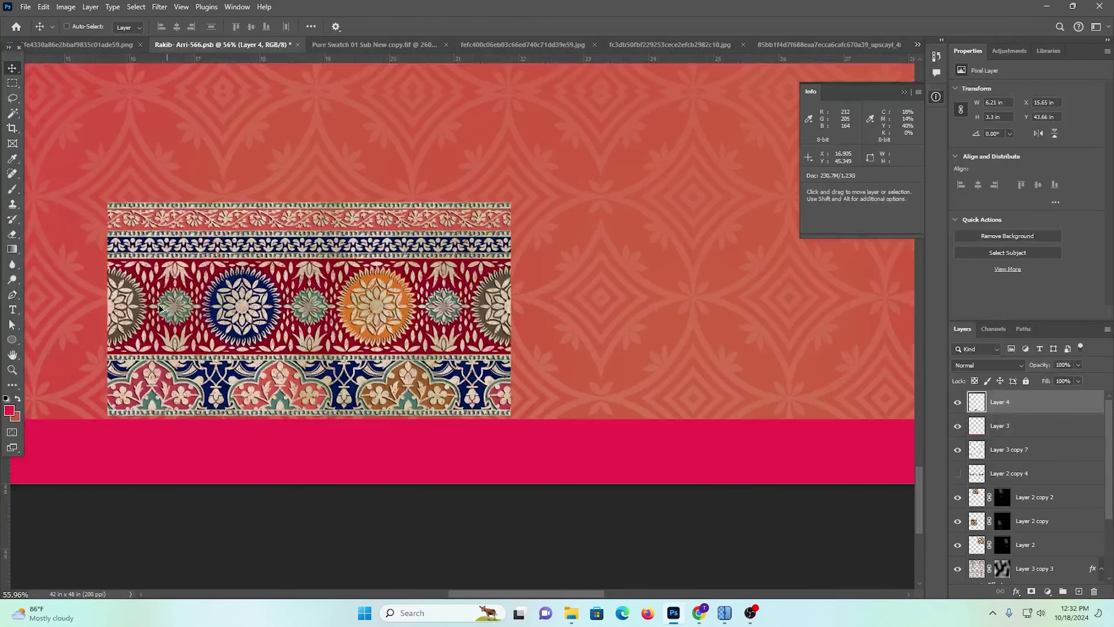
left_click_drag(159, 307, 607, 285)
scroll(541, 339, "up", 5)
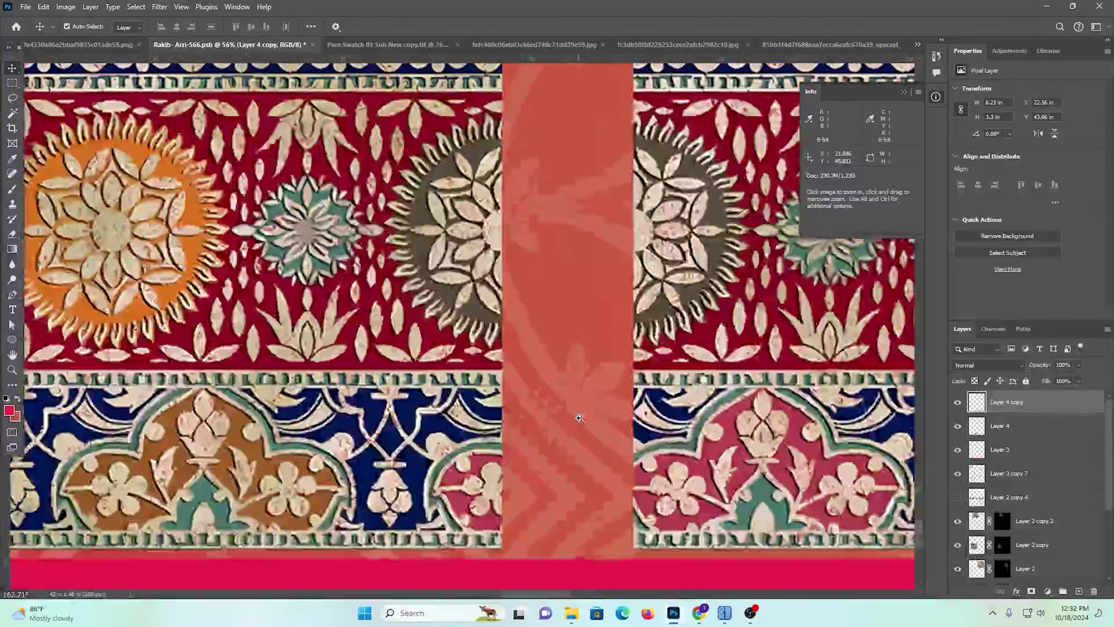
left_click_drag(655, 221, 524, 219)
scroll(512, 239, "up", 8)
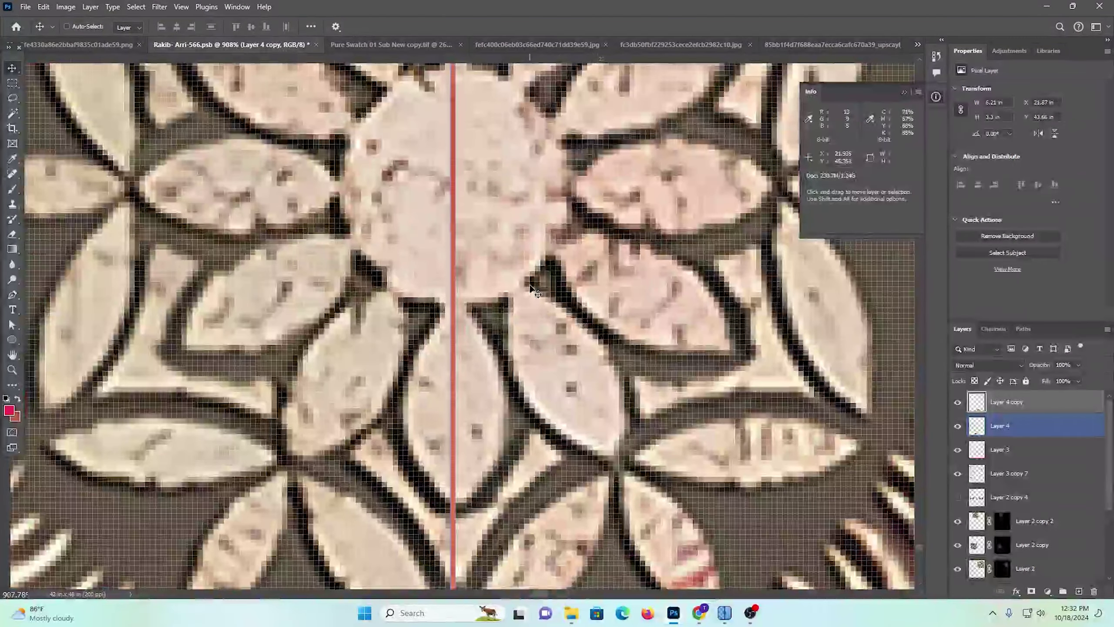
key("Left")
Inspect the join through the lower arched band and delete the duplicate border
scroll(557, 279, "down", 5)
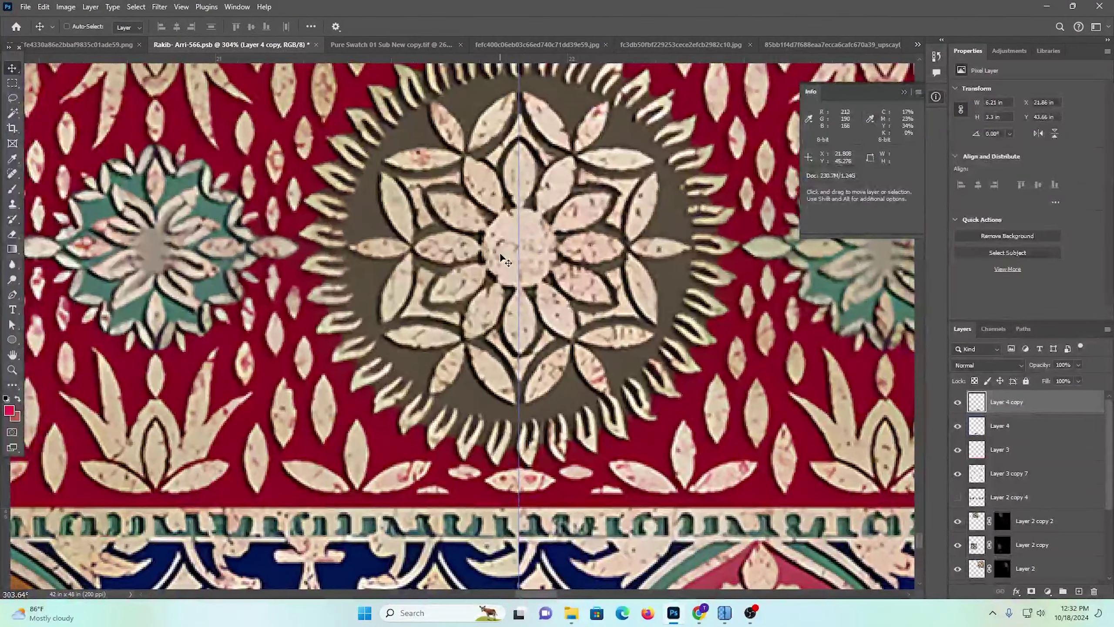
left_click_drag(554, 448, 557, 145)
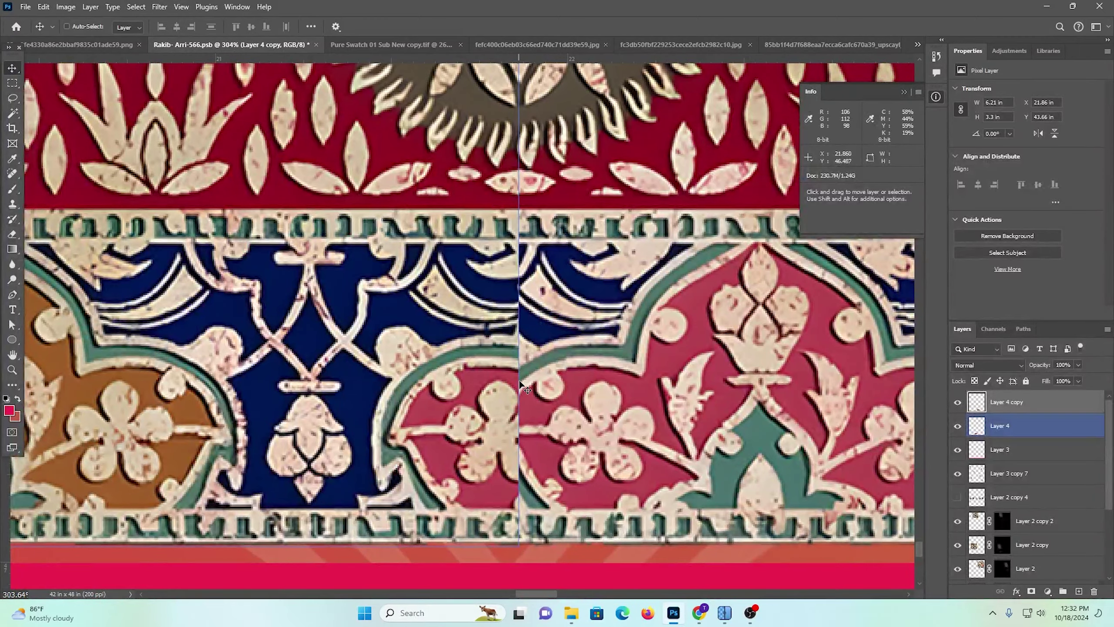
key("alt+bracketright")
scroll(575, 363, "down", 5)
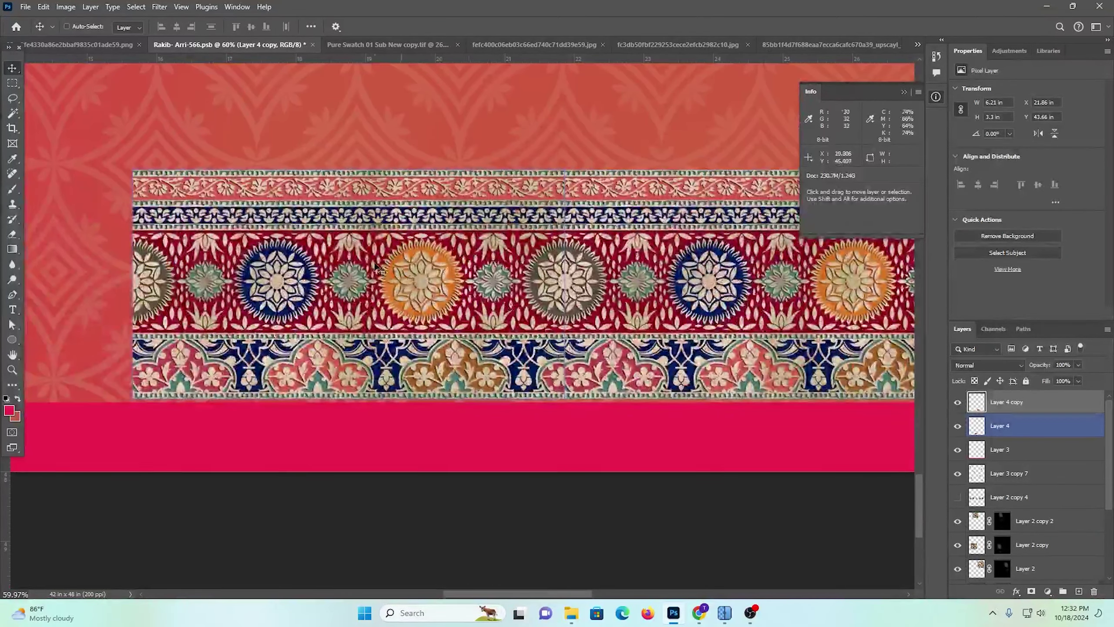
key("Delete")
Cut the border's narrow upper bands onto their own layer, then merge them back into the border
left_click(13, 84)
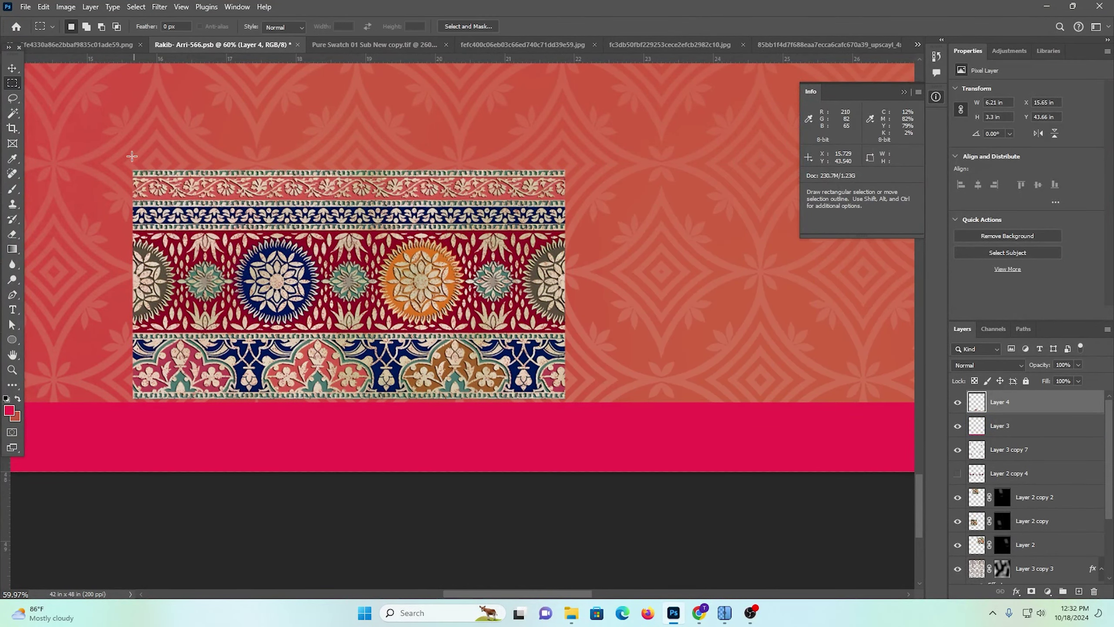
left_click_drag(110, 120, 587, 231)
key("ctrl+j")
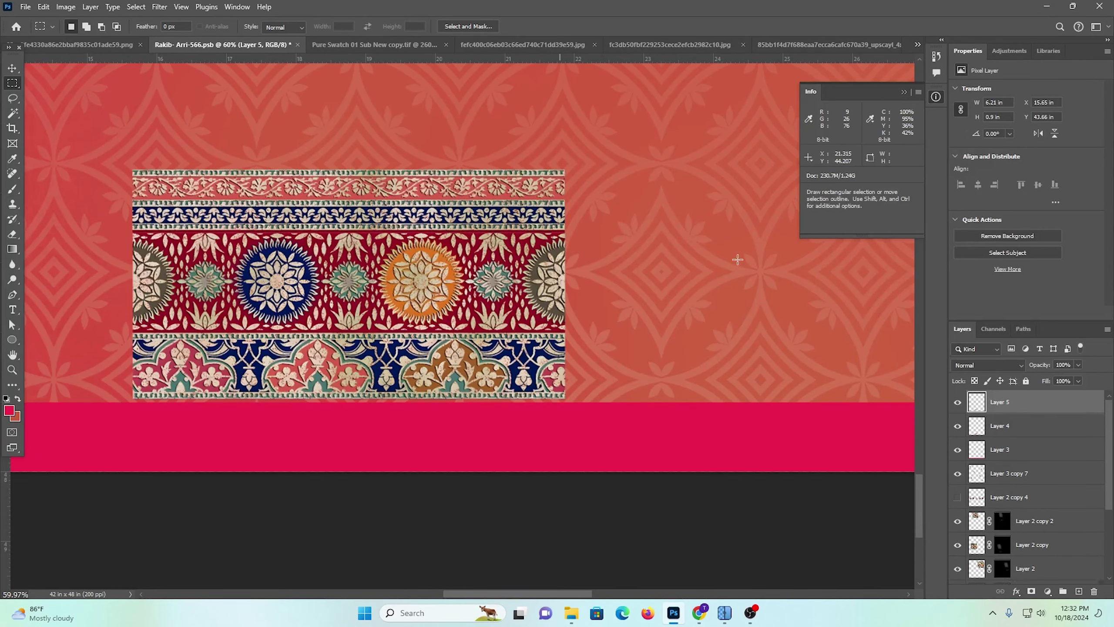
left_click(955, 402)
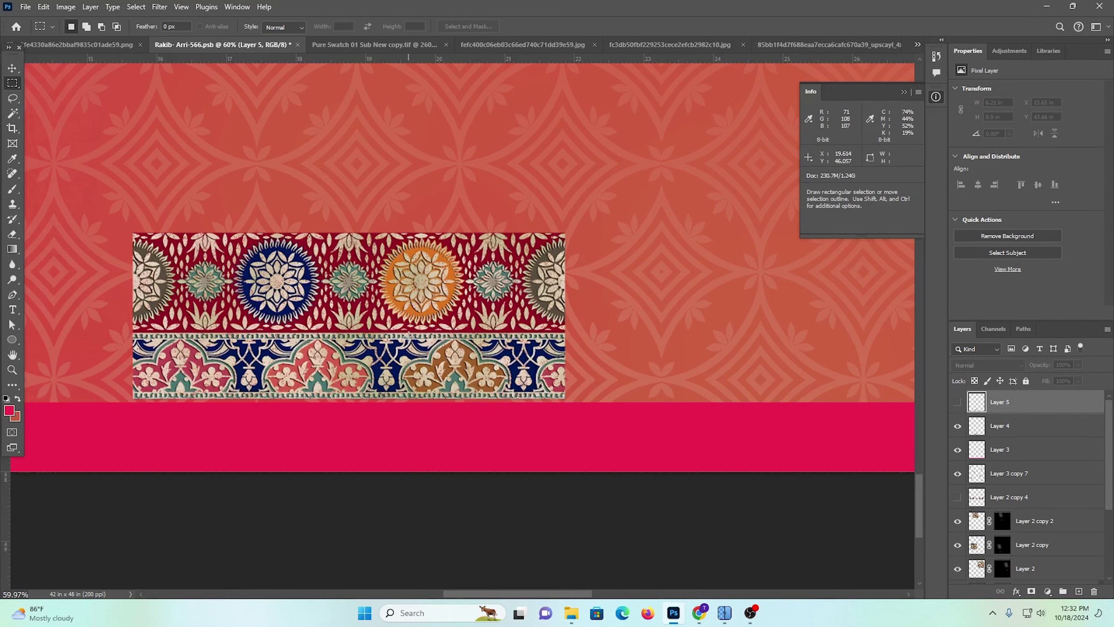
key("ctrl+comma")
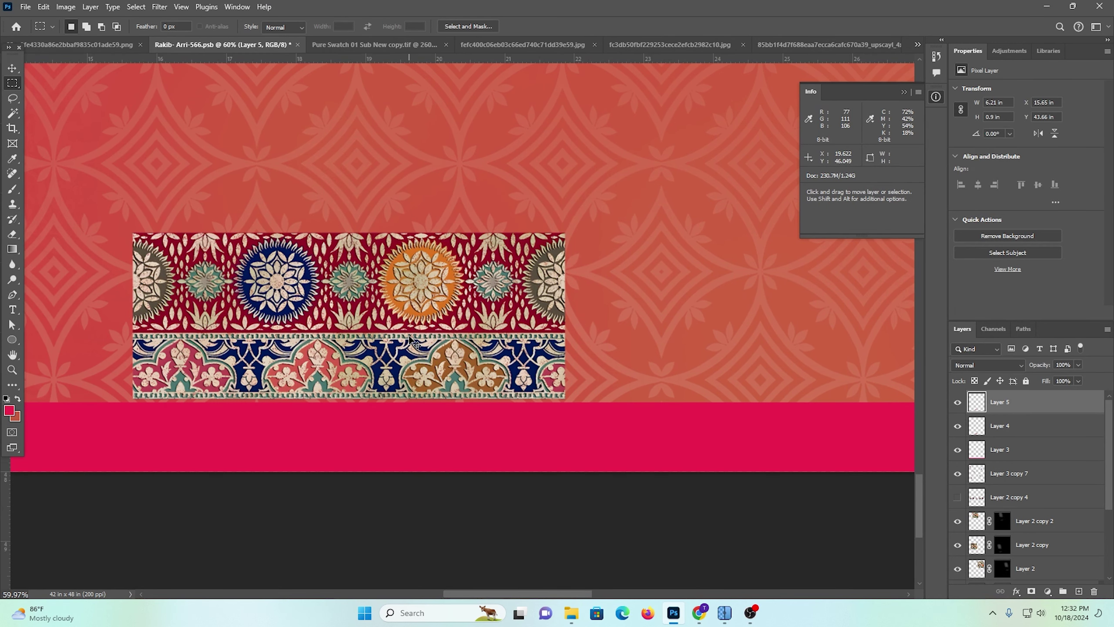
left_click(12, 68)
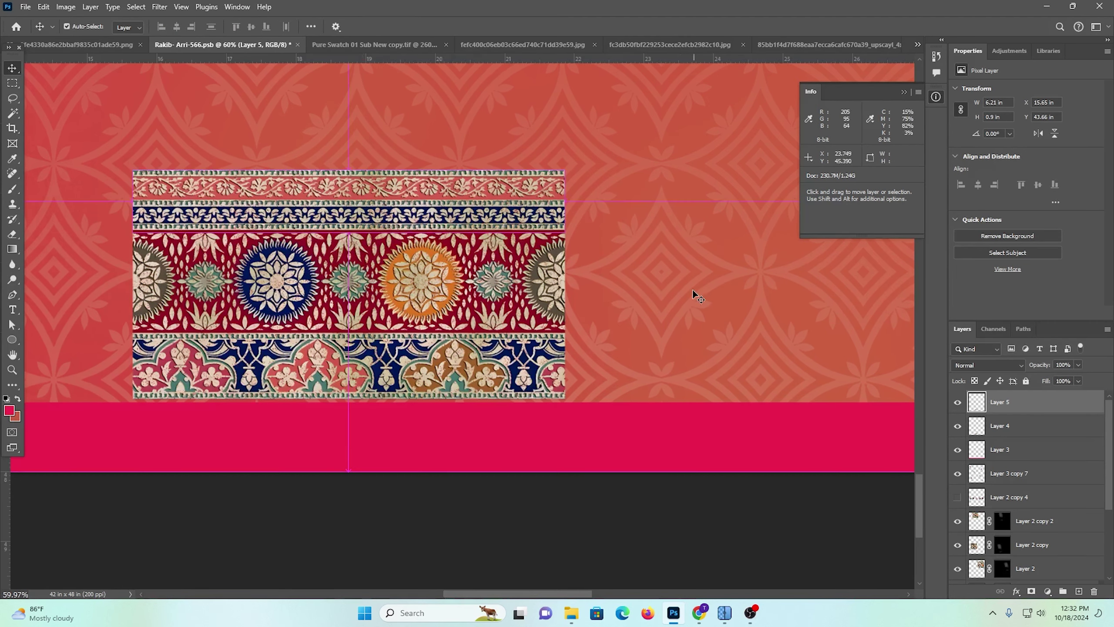
key("ctrl+e")
Duplicate the border to the right of the original and flip the copy horizontally
left_click_drag(601, 327, 534, 328)
left_click_drag(220, 286, 674, 279)
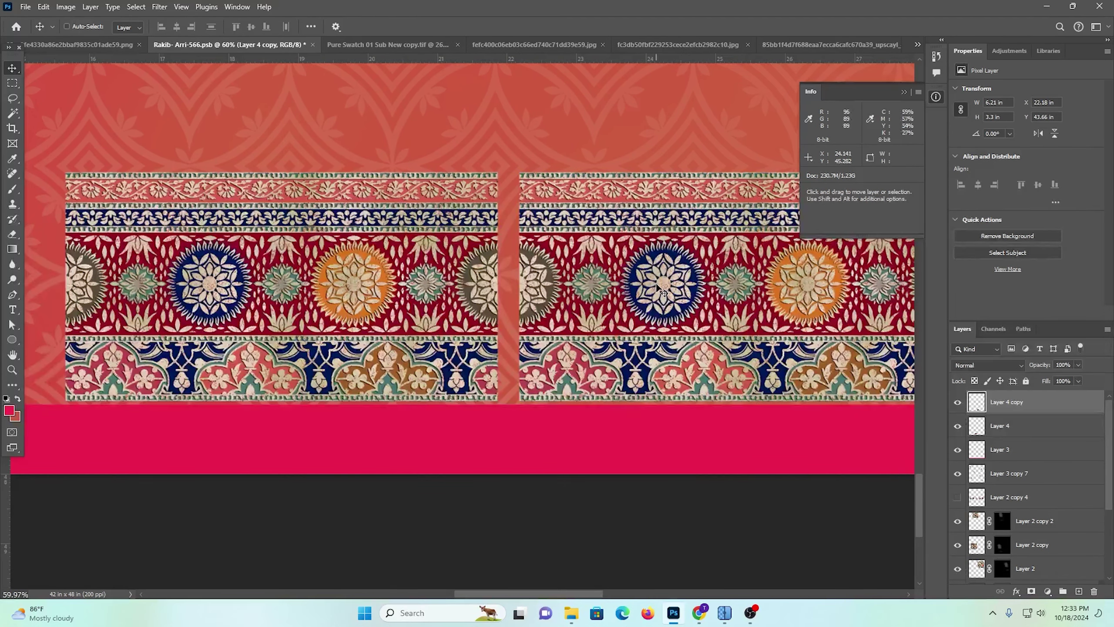
key("ctrl+t")
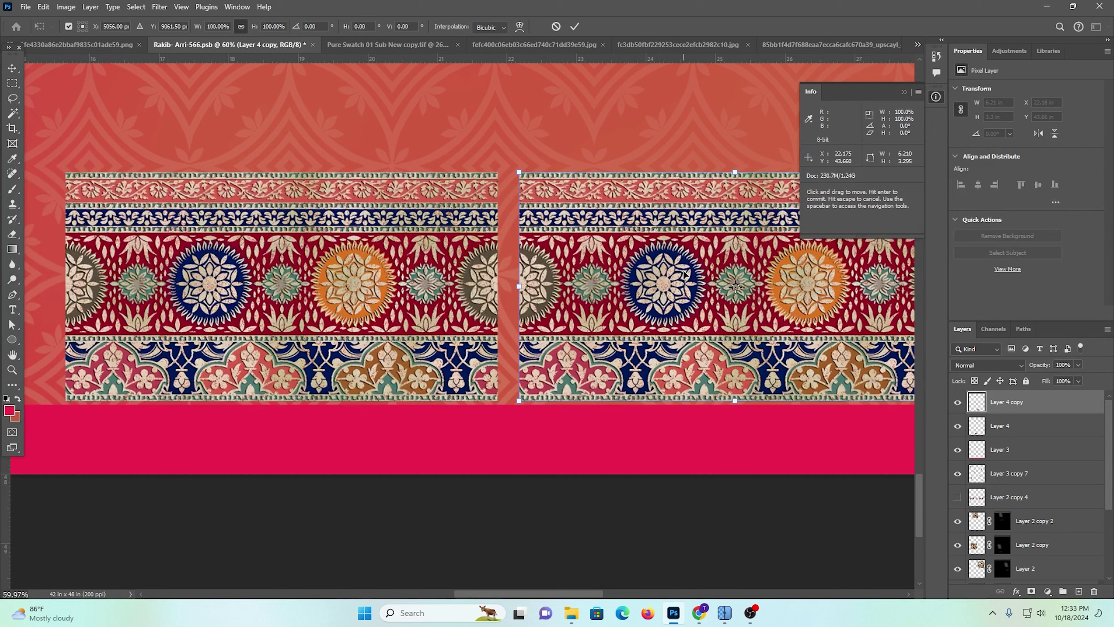
right_click(721, 285)
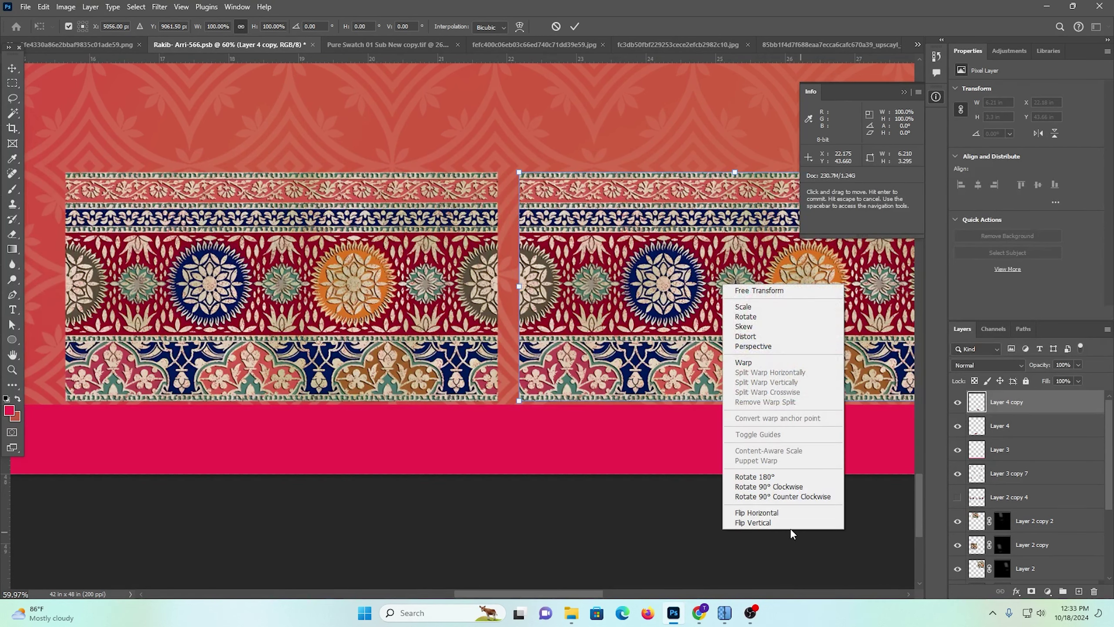
left_click(776, 514)
key("Return")
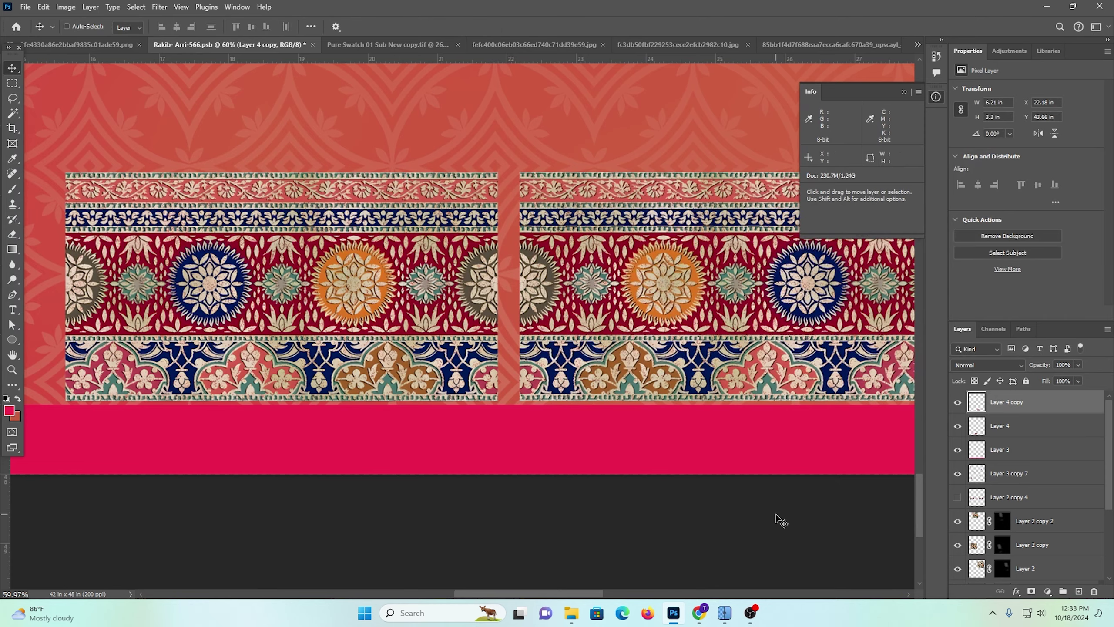
Butt the flipped copy against the original border at the shared medallion's centre and merge both pieces
left_click(520, 266)
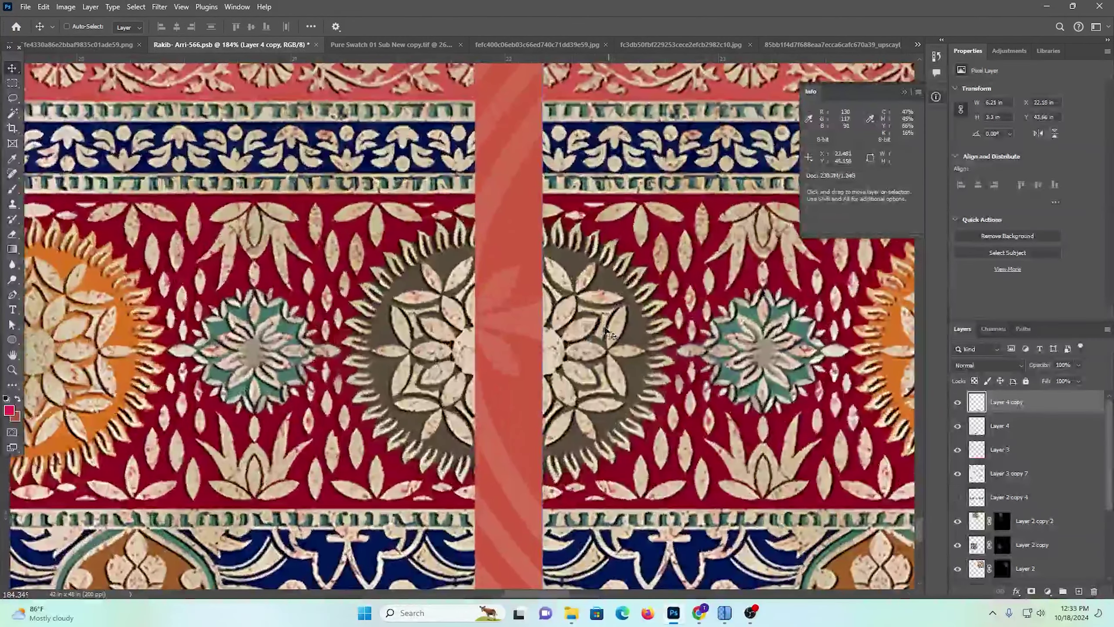
left_click_drag(594, 327, 542, 326)
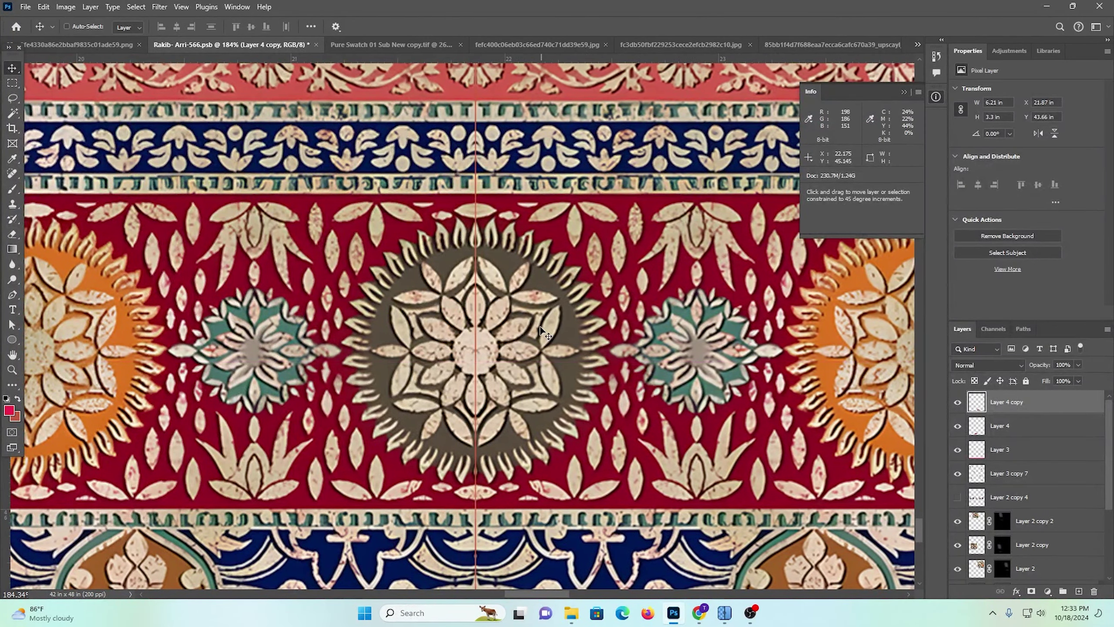
key("ctrl+e")
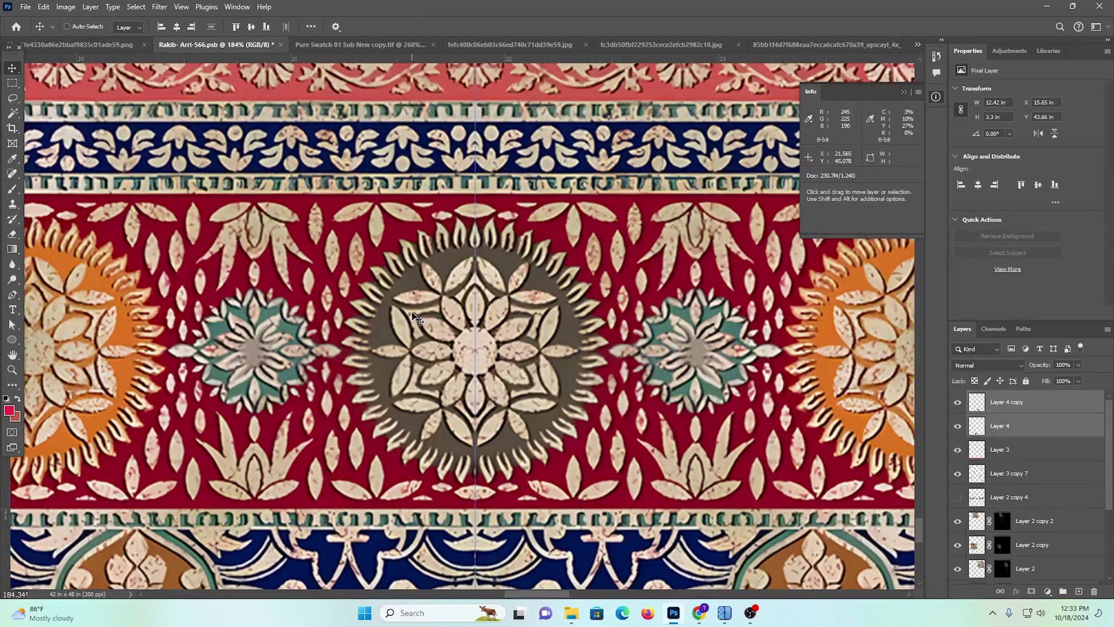
Move the merged border to the canvas's left edge and lower it onto the crimson strip, at about Y 43.71 in
scroll(429, 328, "down", 5)
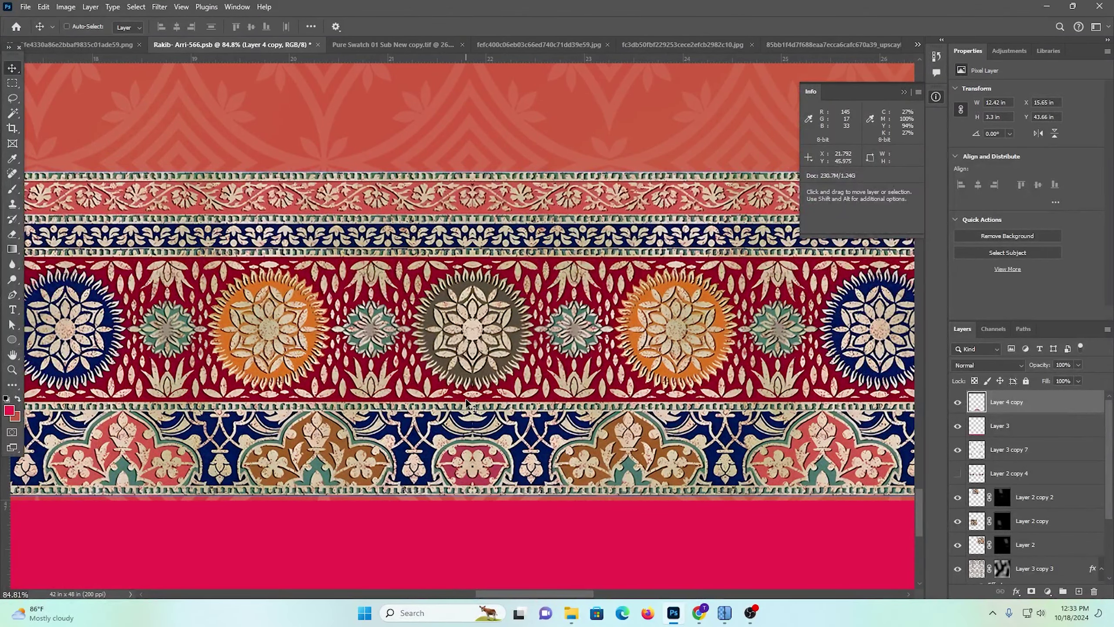
scroll(491, 381, "down", 8)
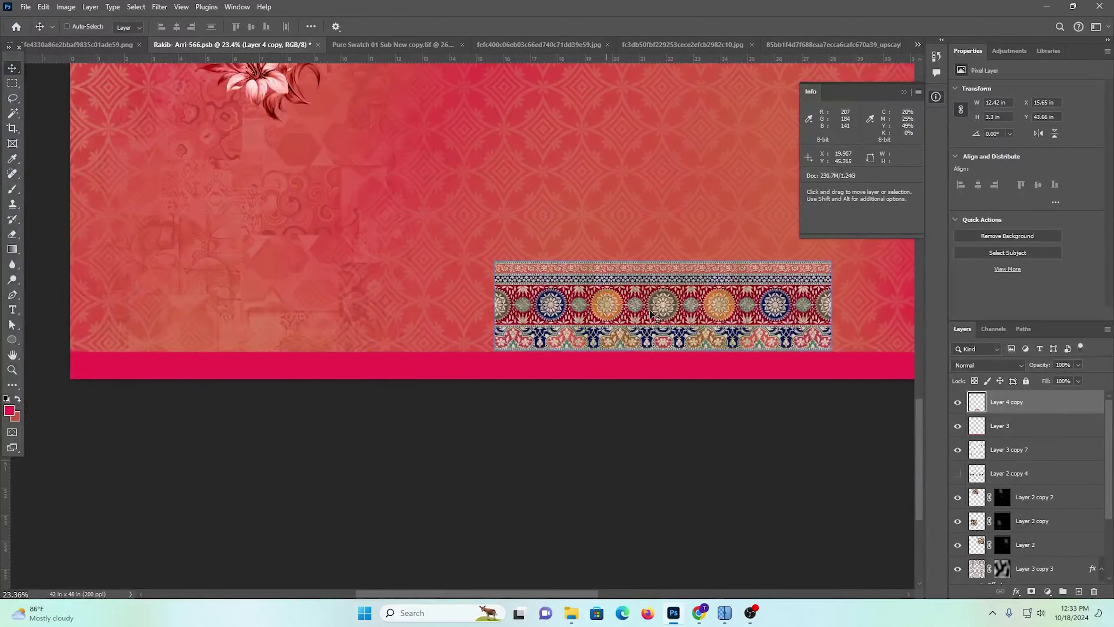
left_click_drag(638, 289, 210, 335)
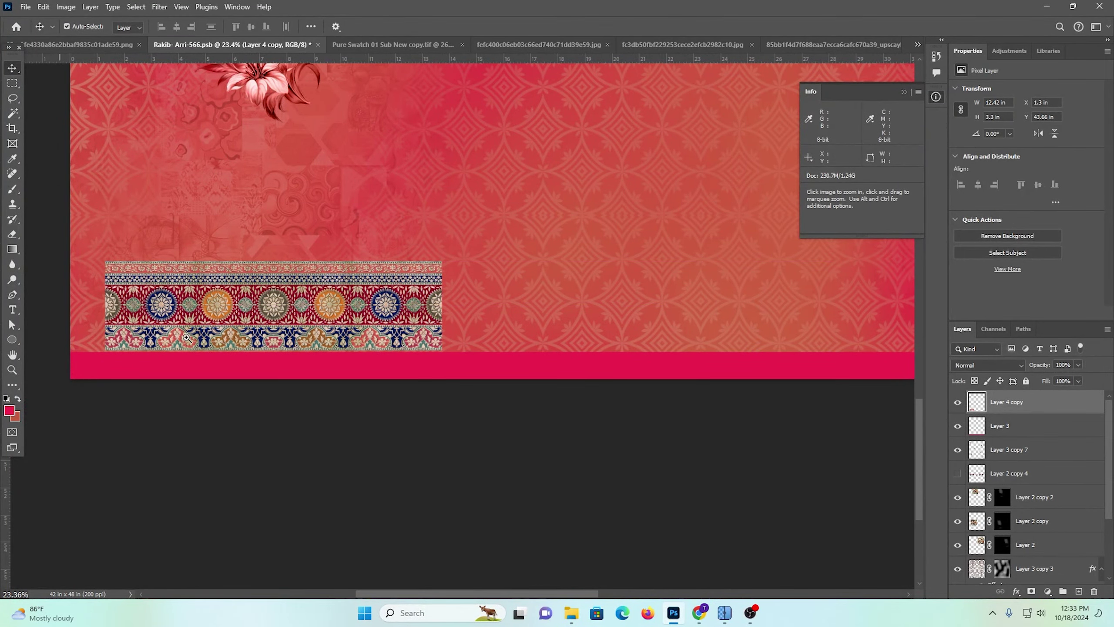
scroll(186, 337, "up", 5)
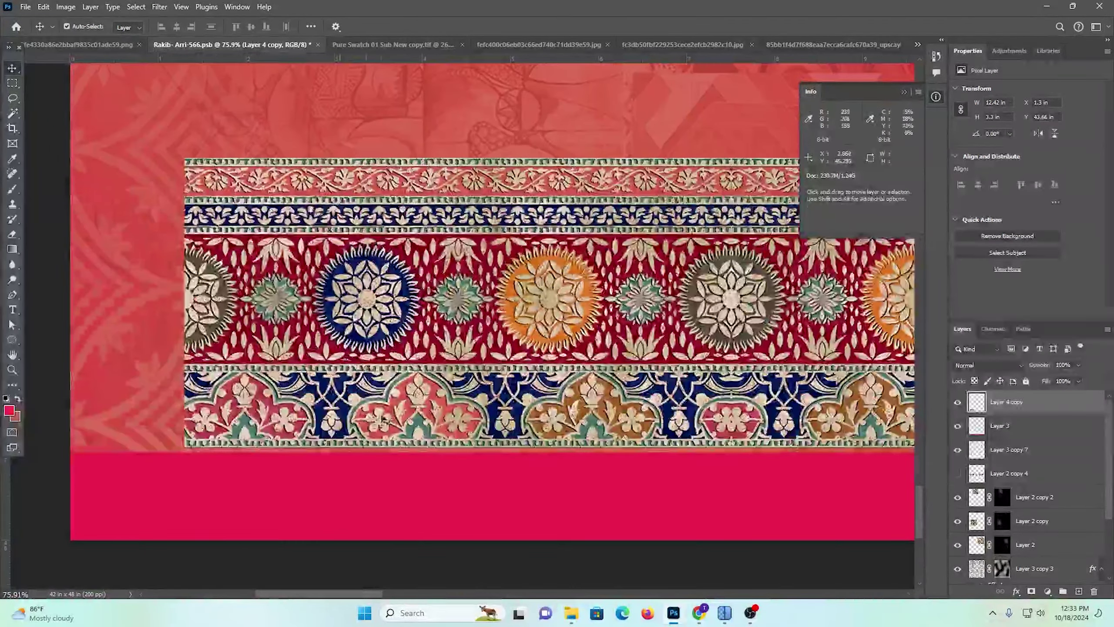
left_click_drag(381, 419, 267, 408)
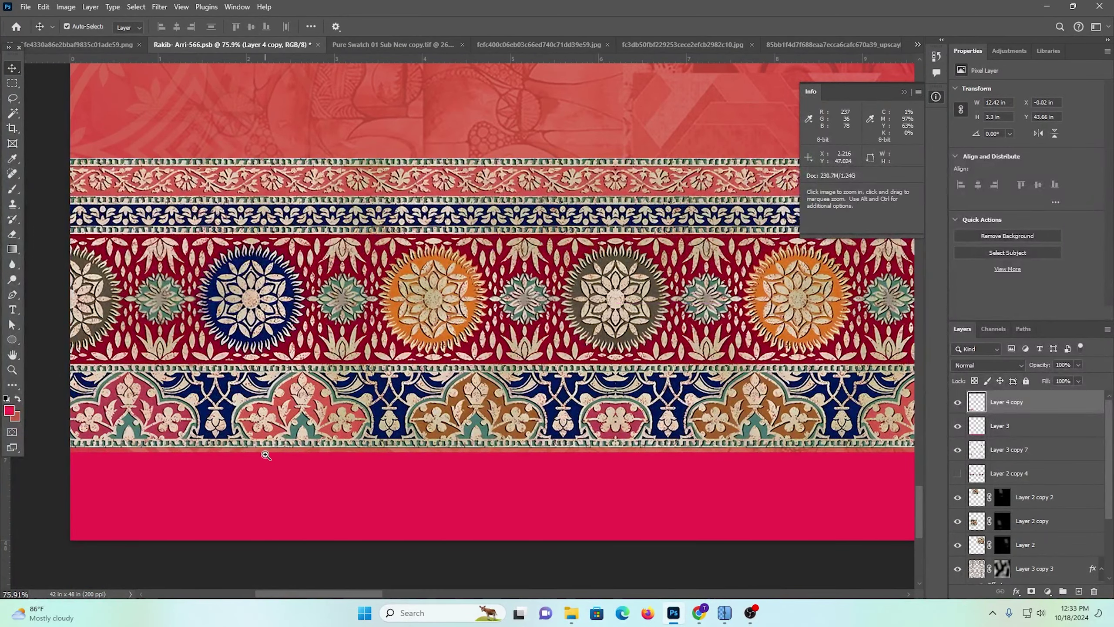
left_click_drag(266, 455, 352, 450)
left_click_drag(363, 314, 363, 341)
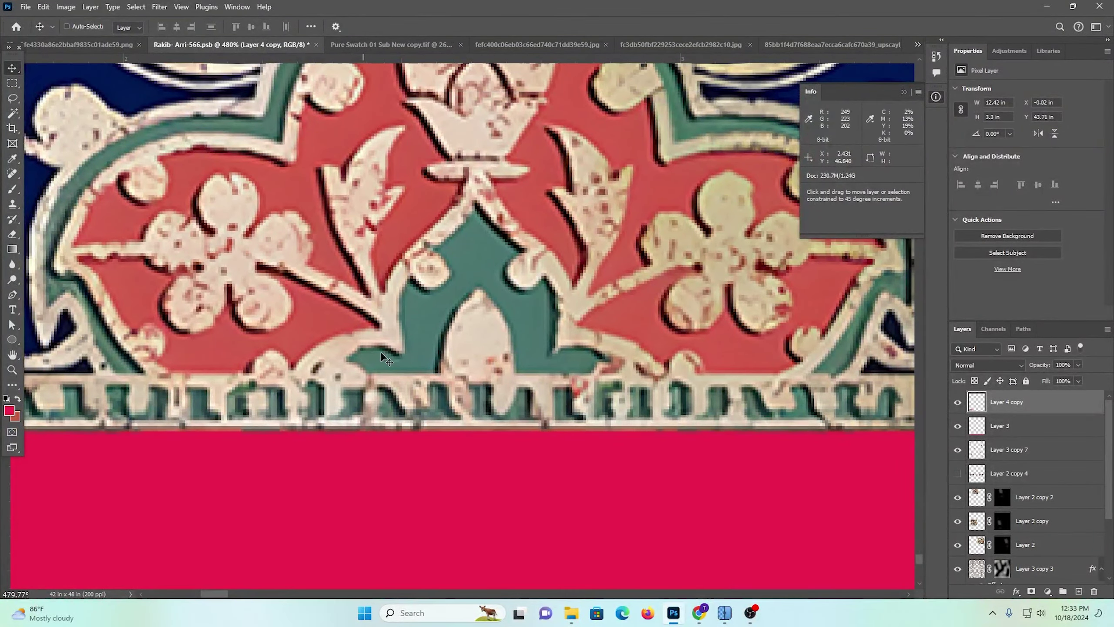
Duplicate the border, join the copy to its right end, and merge both into one piece about 24.84 in wide
left_click_drag(511, 367, 388, 324)
left_click_drag(517, 339, 723, 349)
left_click_drag(614, 329, 687, 330)
left_click_drag(728, 386, 528, 399)
scroll(682, 397, "down", 8)
left_click(406, 378, "ctrl+shift")
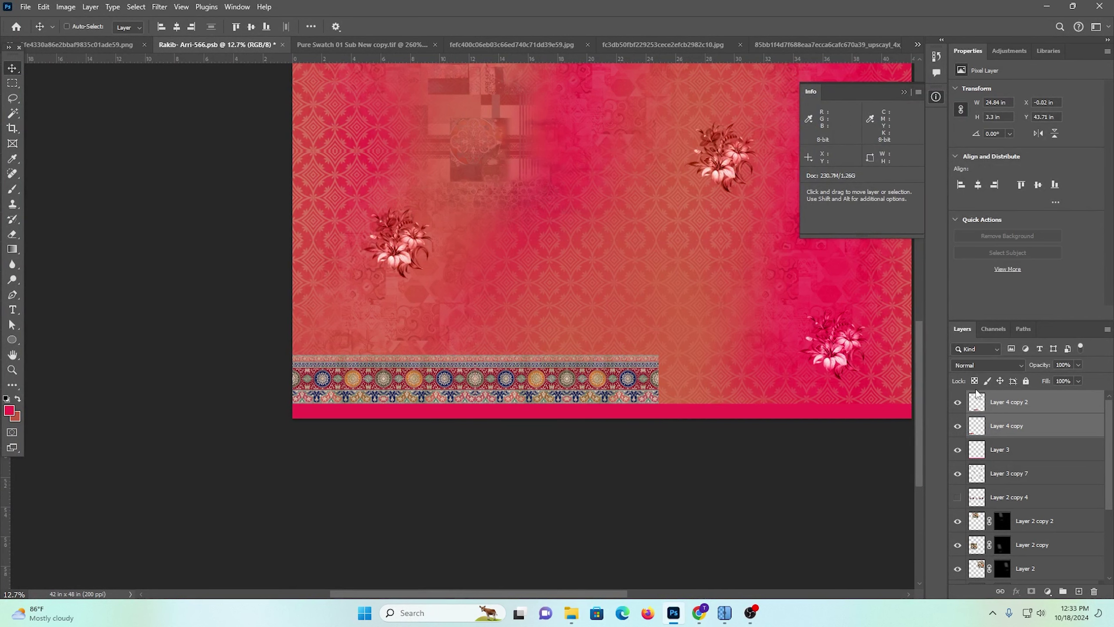
key("ctrl+e")
Duplicate the widened border past the canvas's right edge and close the gap at the shared medallion's centre
scroll(236, 420, "right", 4)
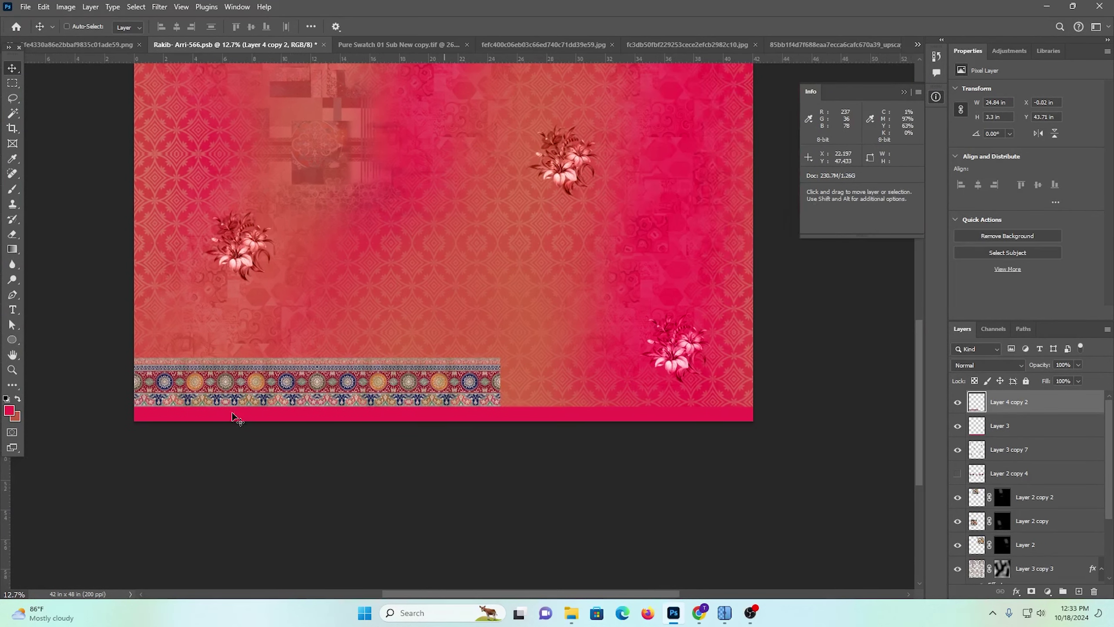
left_click_drag(236, 419, 583, 367)
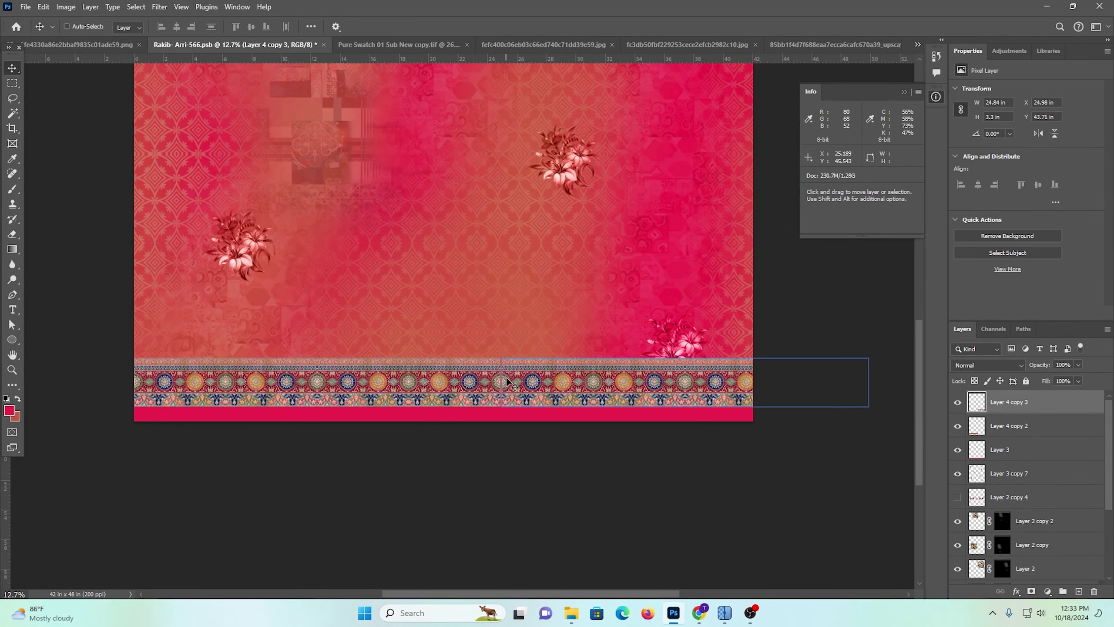
left_click_drag(665, 414, 760, 370)
scroll(719, 395, "up", 3)
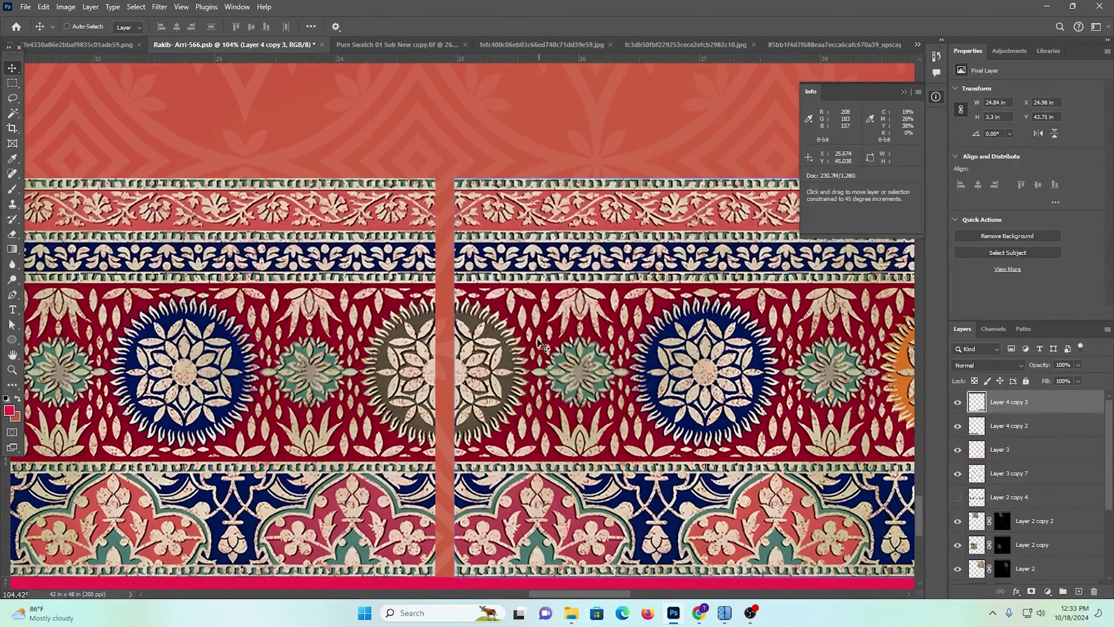
left_click_drag(537, 340, 513, 341)
left_click_drag(436, 314, 513, 314)
mouse_move(467, 400)
left_mouse_down()
mouse_move(511, 400)
mouse_move(489, 398)
left_mouse_up()
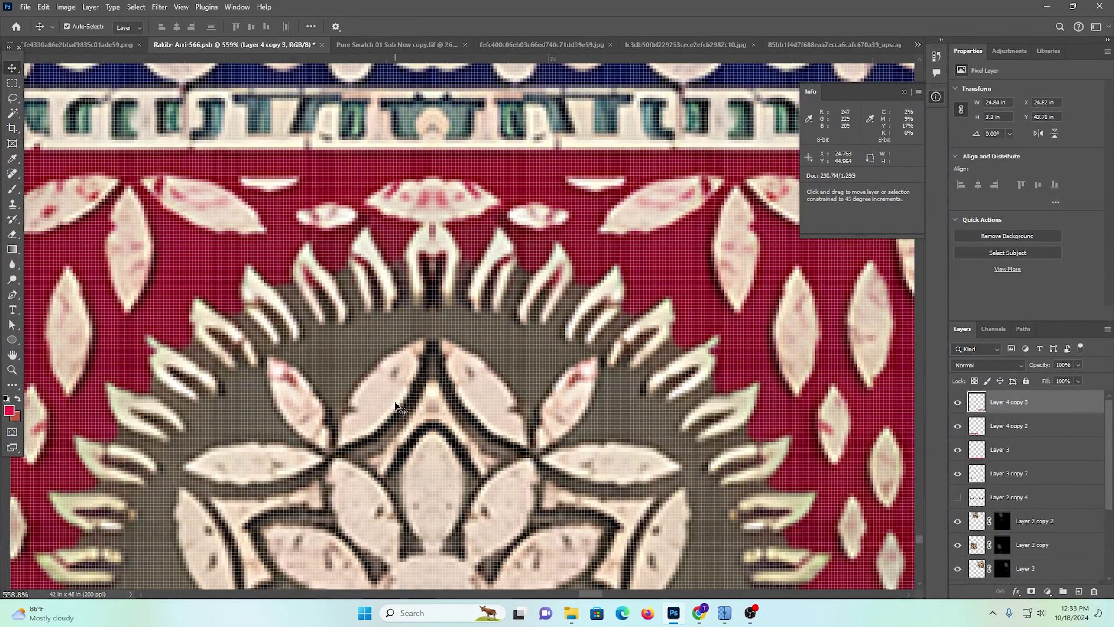
Merge the two border pieces into one full-width border layer
left_click(1005, 424, "ctrl")
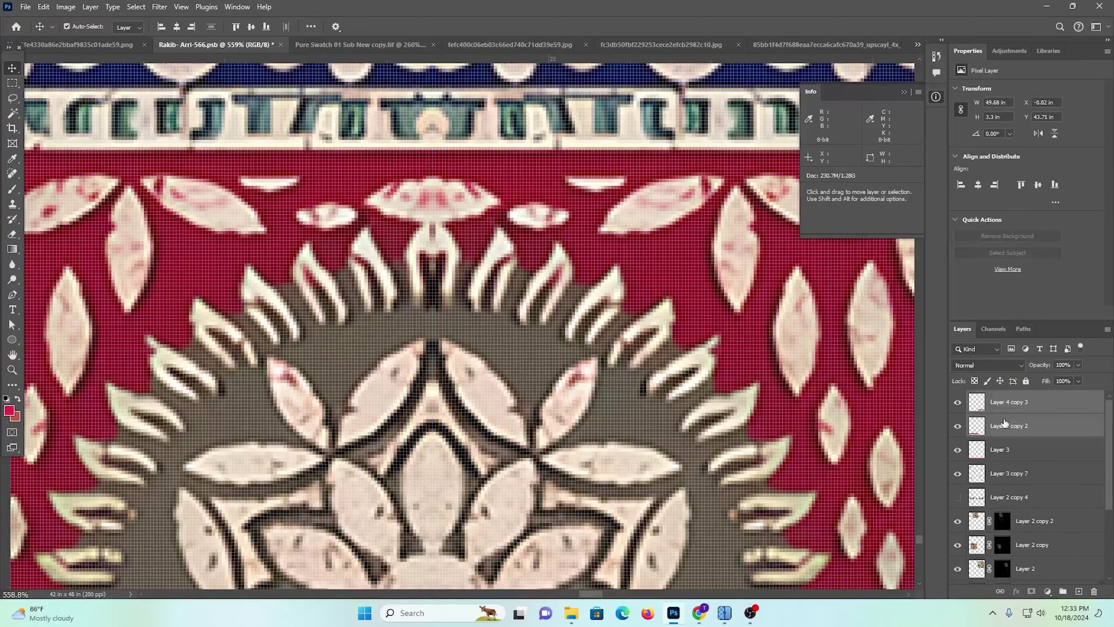
key("ctrl+e")
scroll(751, 260, "down", 10)
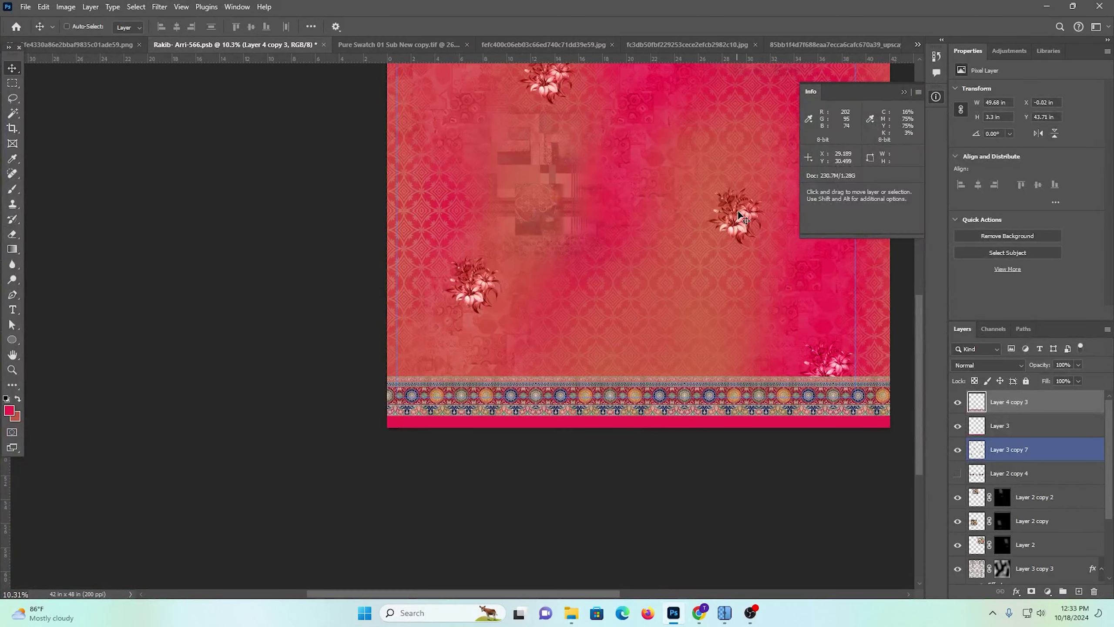
left_click_drag(857, 385, 575, 411)
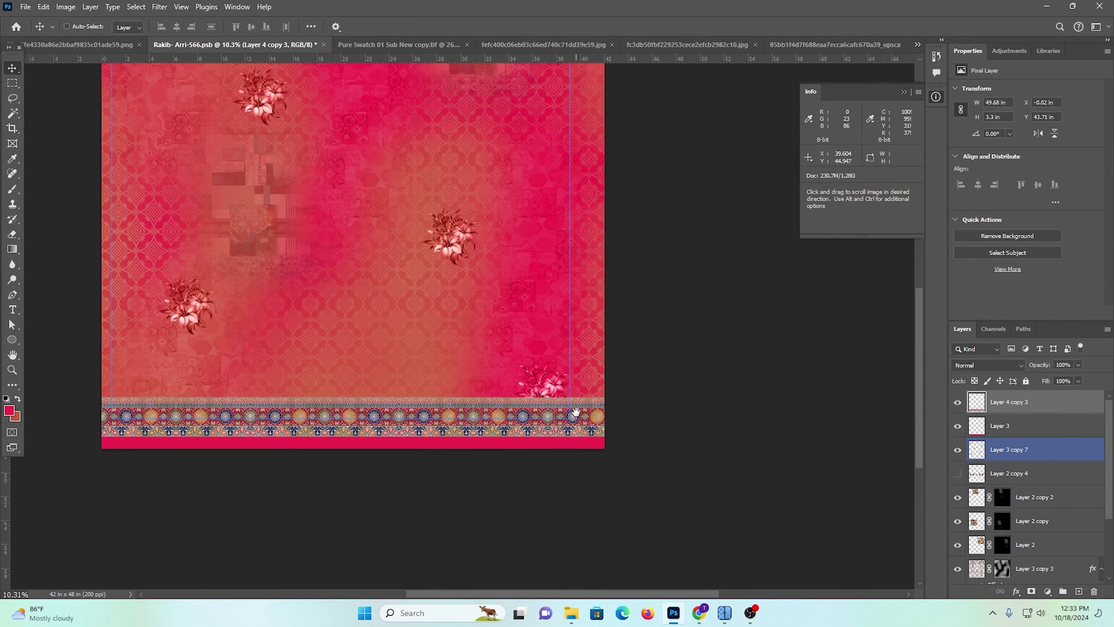
Lasso a freeform area about 9.18 by 10.67 in around the bouquet partly hidden by the border near the lower-right corner
left_click(12, 99)
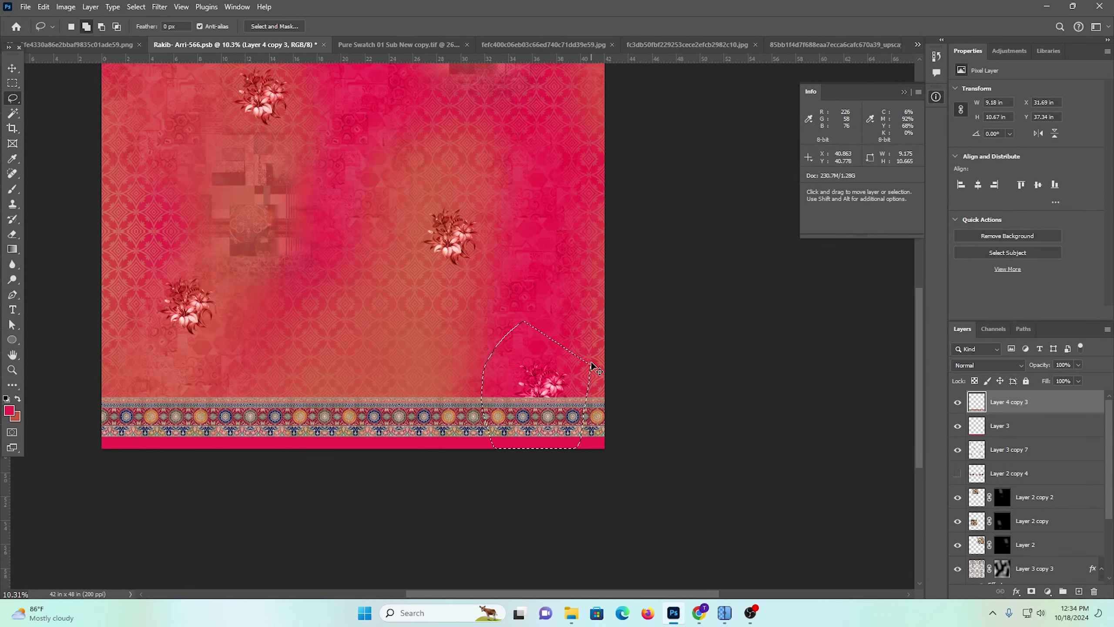
key("ctrl+j")
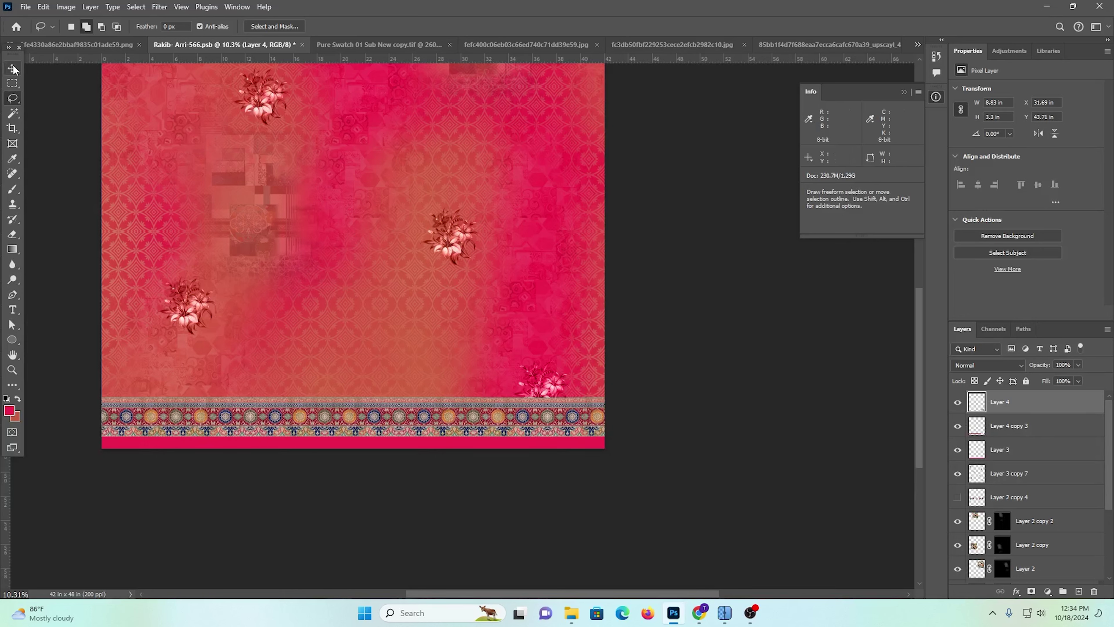
left_click(13, 68)
left_click_drag(608, 390, 562, 153)
key("ctrl+z")
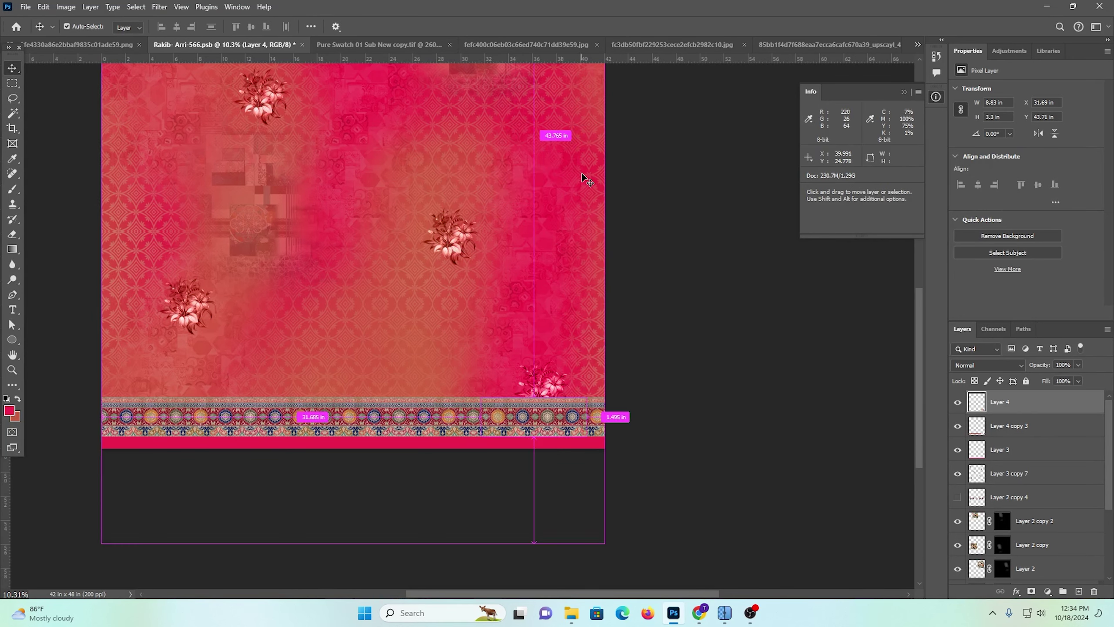
key("ctrl+z")
Cut the lassoed bouquet onto its own layer and move it up clear of the border, to about X 36.48, Y 32.27 in
left_click(448, 251, "ctrl")
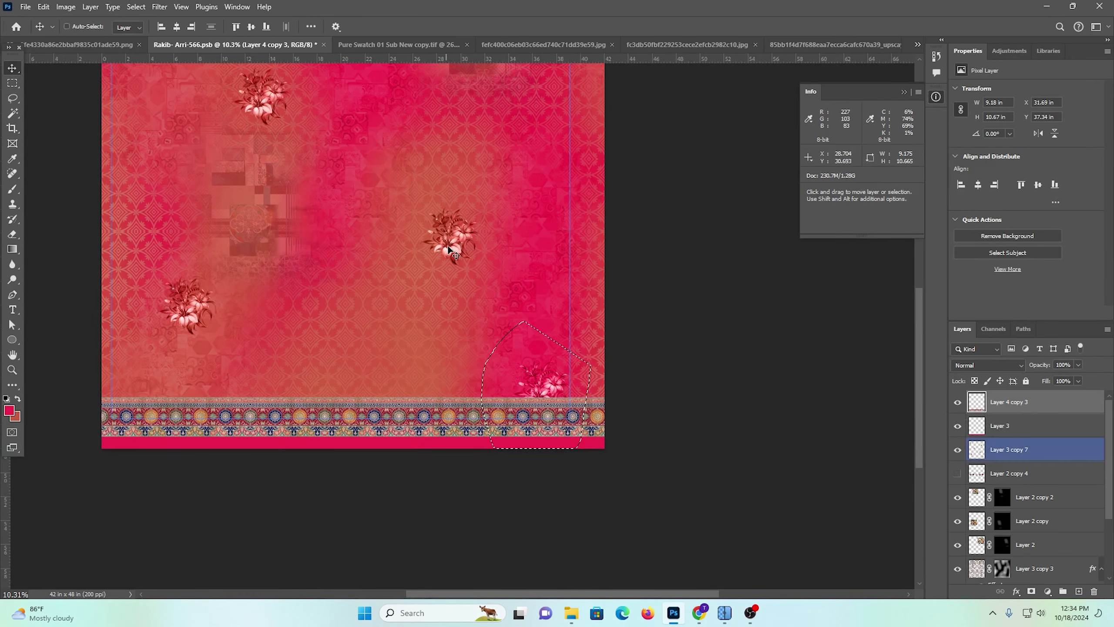
key("ctrl+shift+j")
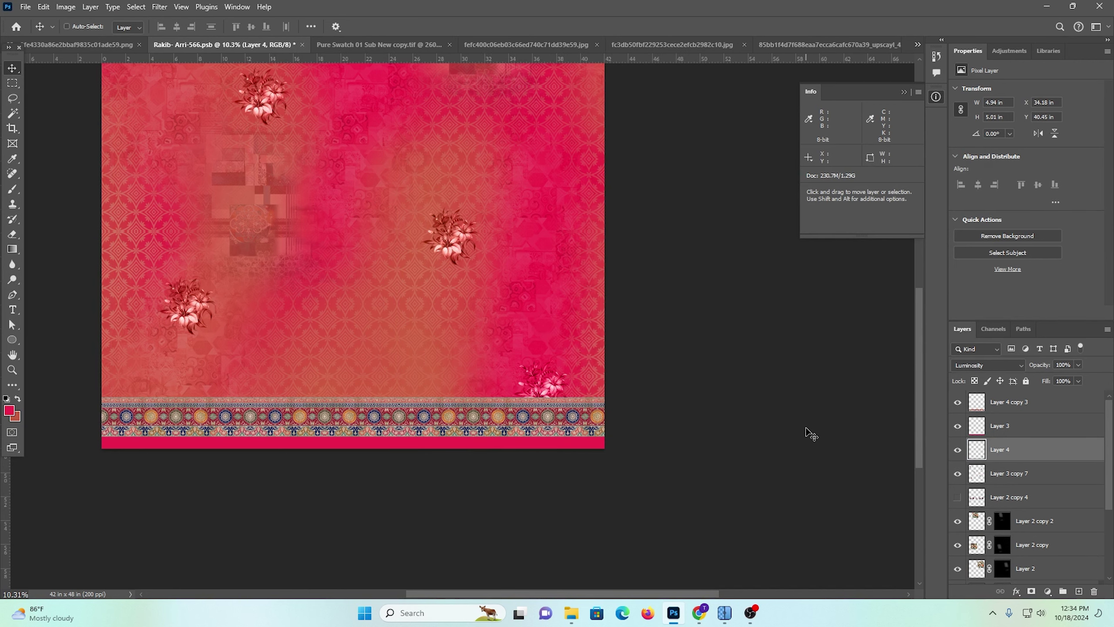
mouse_move(588, 356)
left_mouse_down()
mouse_move(568, 174)
mouse_move(586, 137)
left_mouse_up()
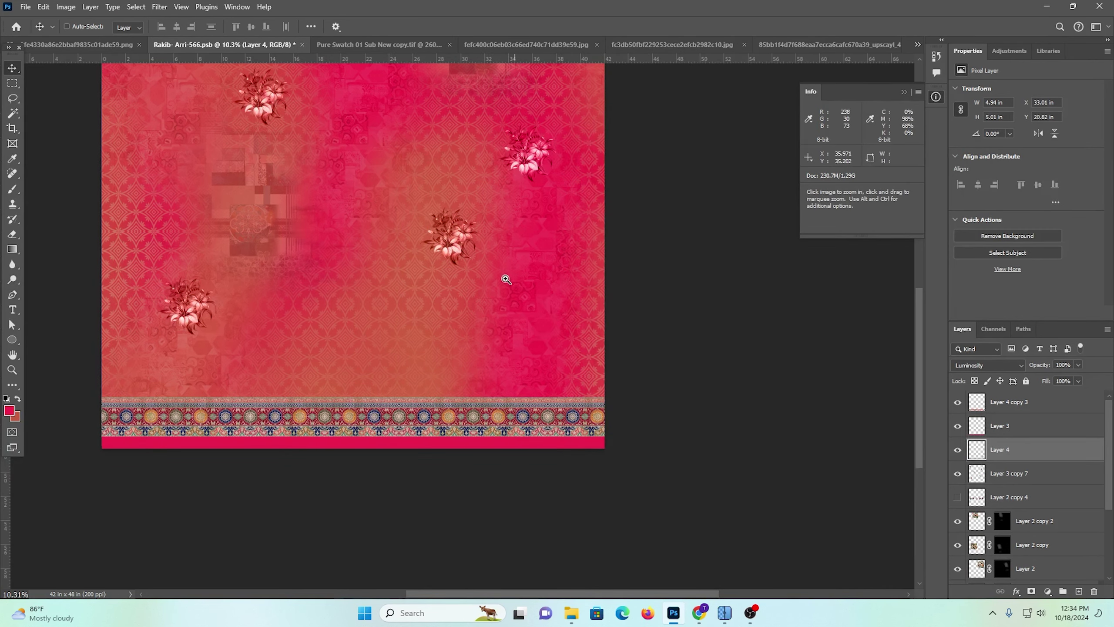
mouse_move(543, 302)
left_mouse_down()
mouse_move(505, 278)
mouse_move(559, 288)
left_mouse_up()
left_click_drag(593, 248, 651, 213)
mouse_move(638, 282)
left_mouse_down()
mouse_move(657, 386)
mouse_move(642, 270)
left_mouse_up()
left_click_drag(557, 242, 633, 509)
scroll(670, 469, "down", 1)
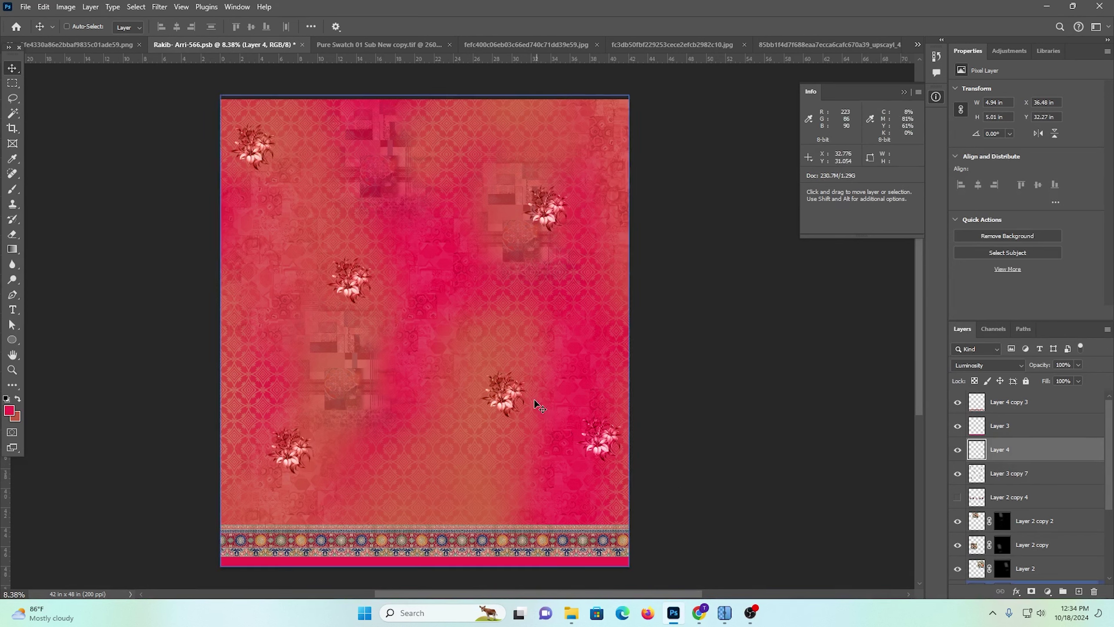
Merge the separated bouquet with the other bouquets' layer and set the merged layer's blend mode to Luminosity
left_click(511, 390, "ctrl+shift")
key("ctrl+e")
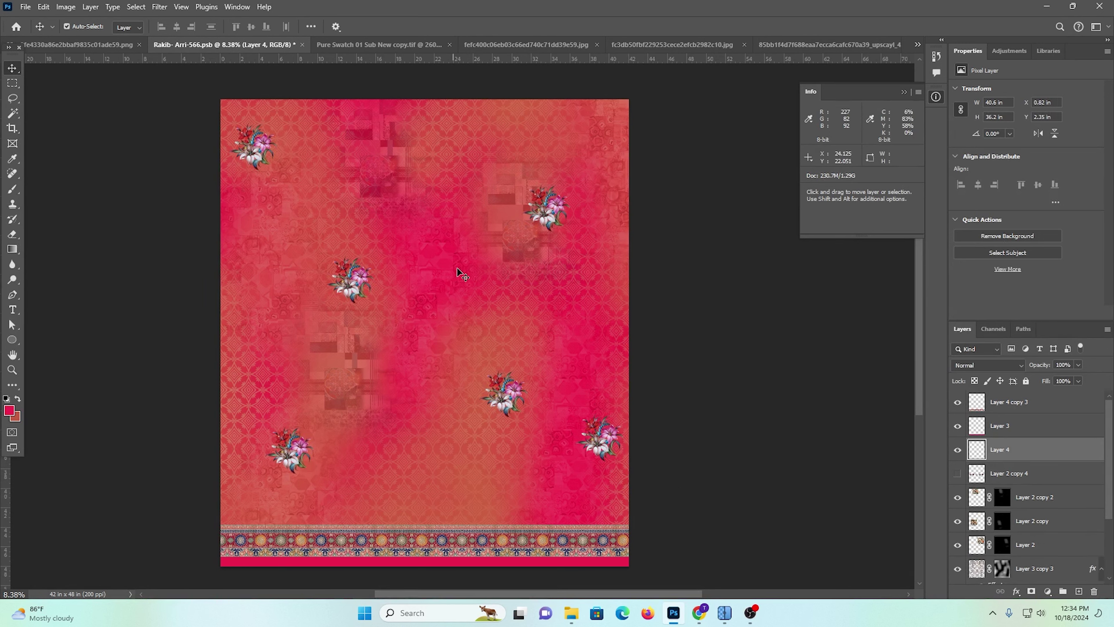
left_click(974, 365)
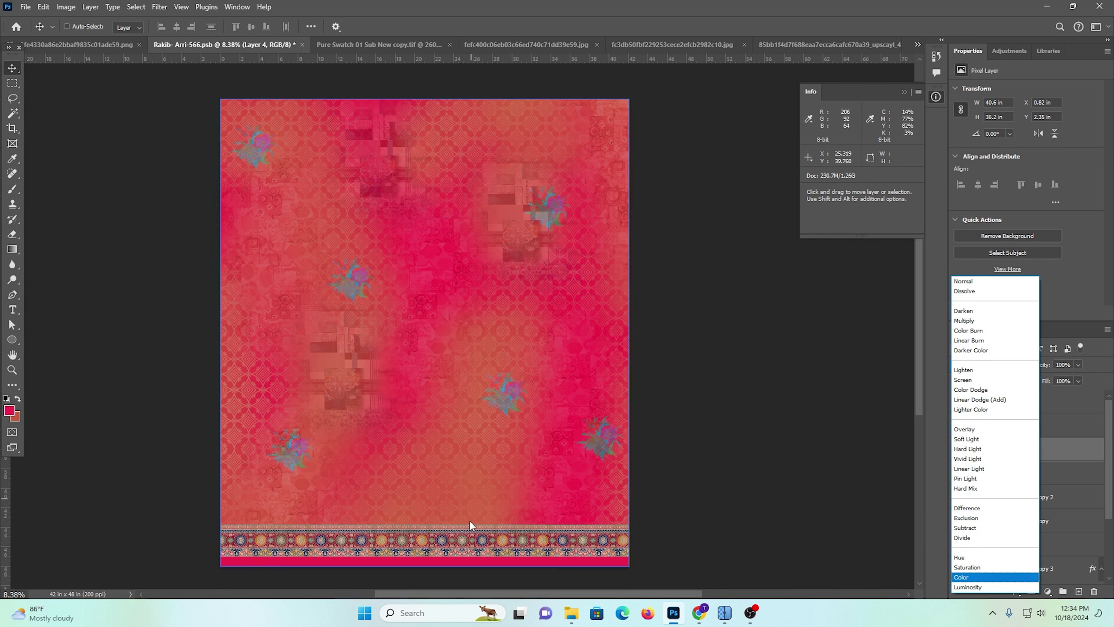
left_click(967, 587)
Unlock the background layer and place a vertical guide at the canvas's horizontal centre, using the layer's transform bounds as reference
left_click(468, 546, "ctrl")
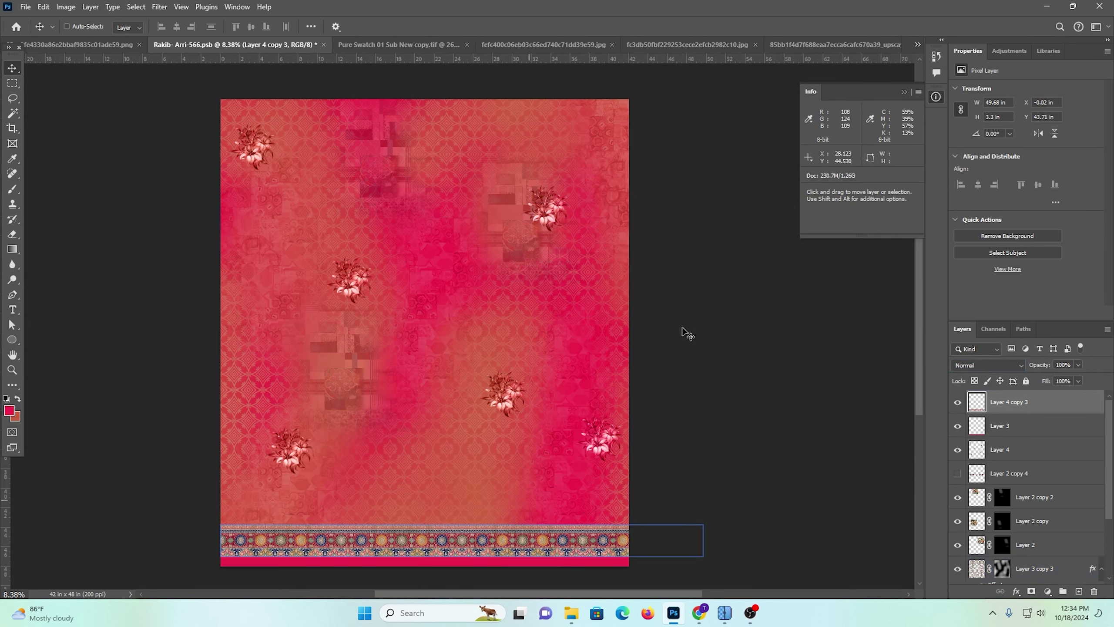
scroll(1032, 543, "down", 3)
left_click(1009, 579)
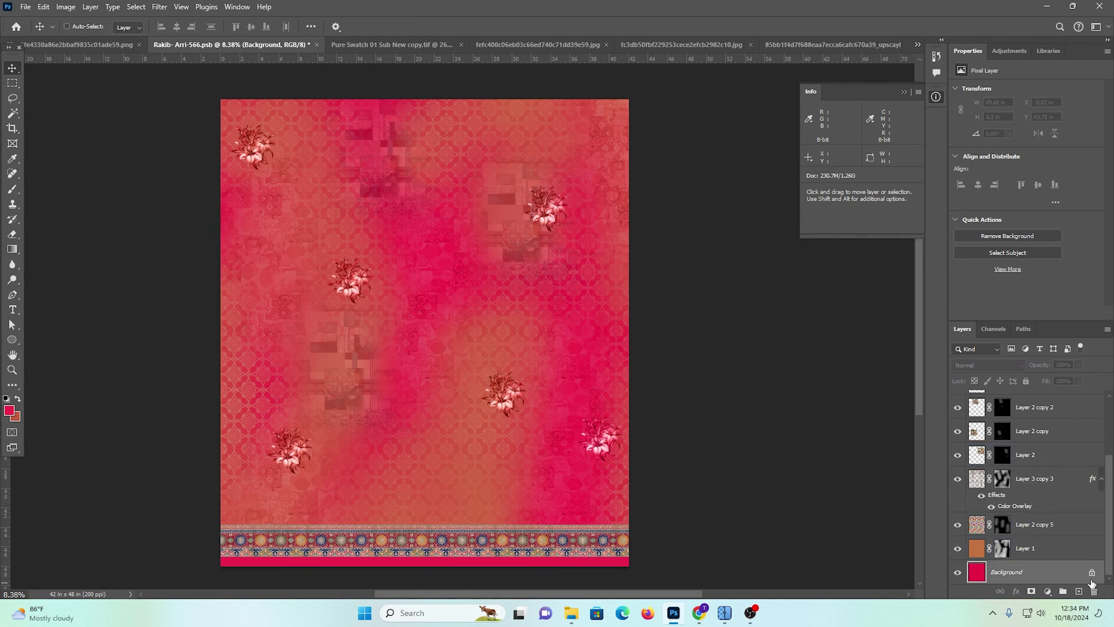
key("ctrl+t")
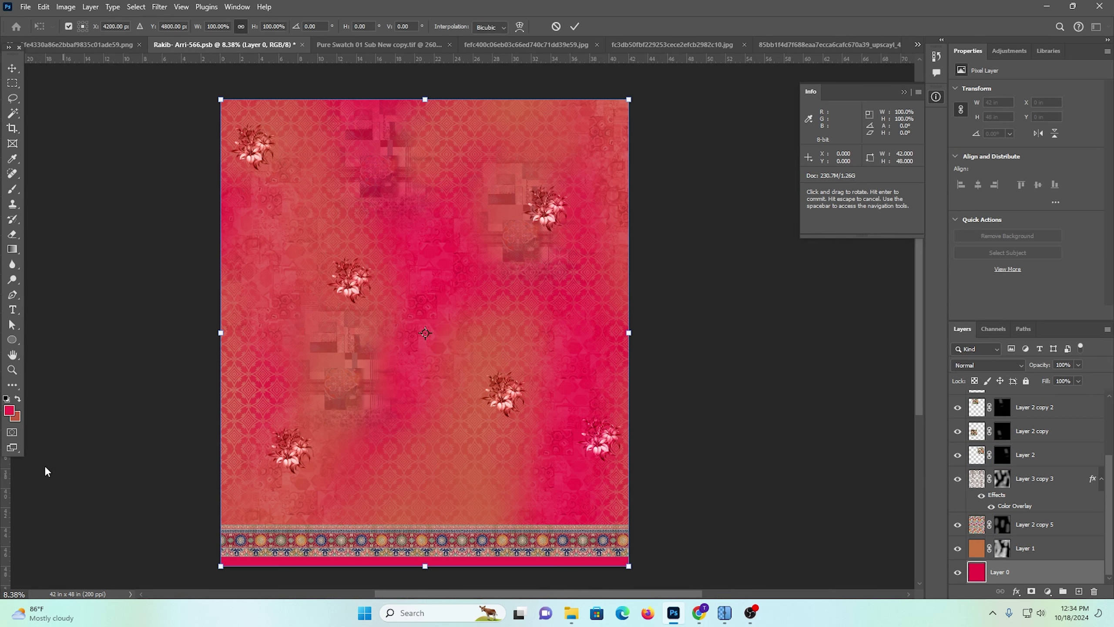
left_click_drag(248, 456, 326, 430)
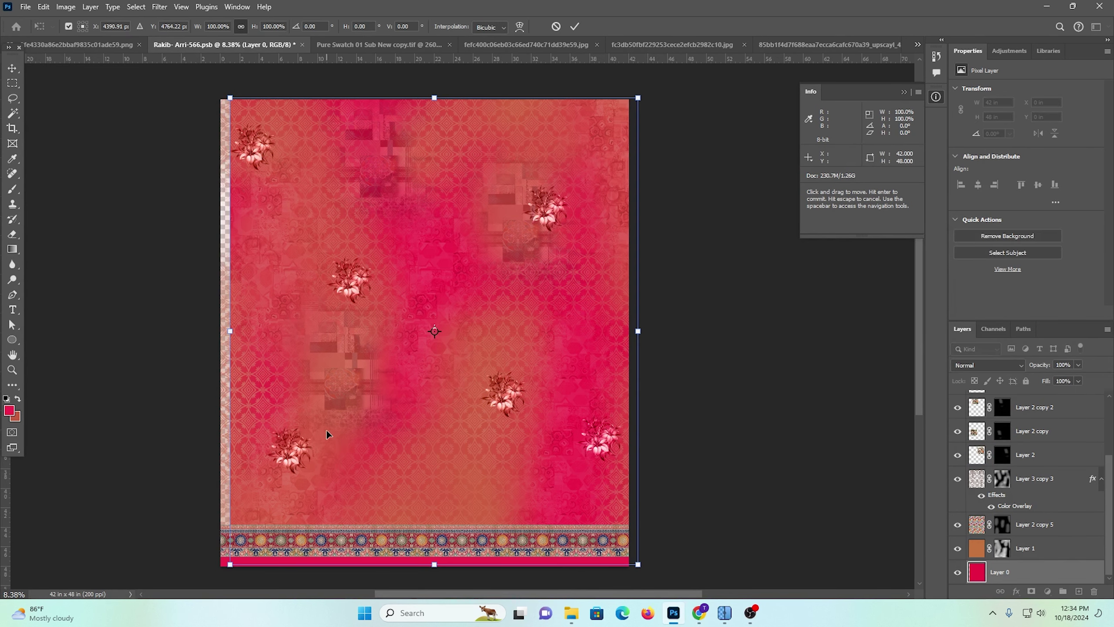
key("ctrl+z")
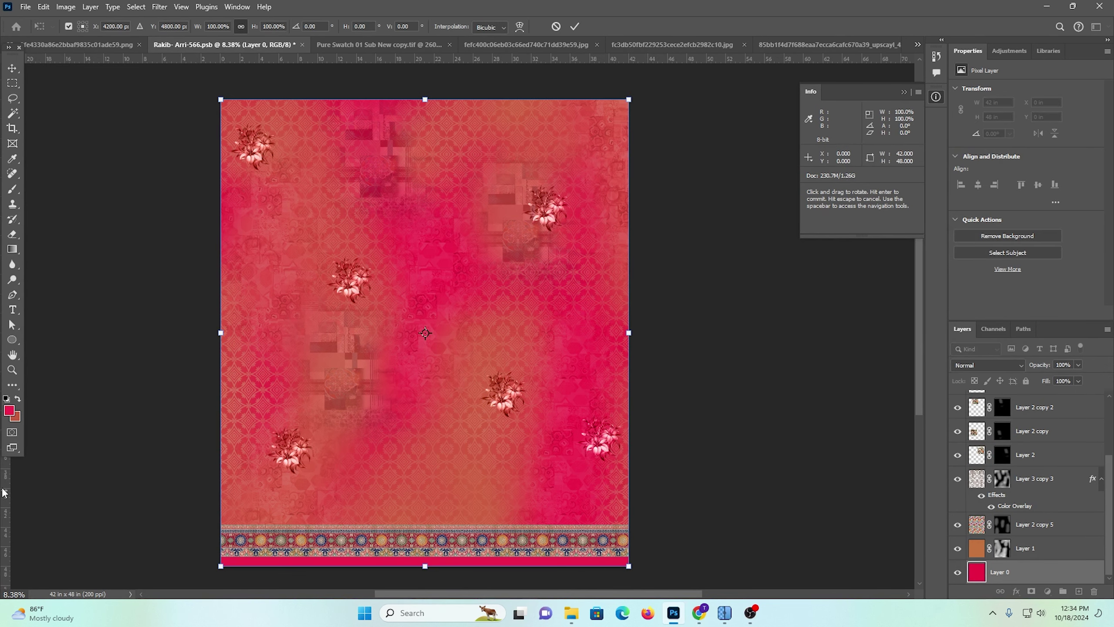
left_click_drag(4, 492, 427, 456)
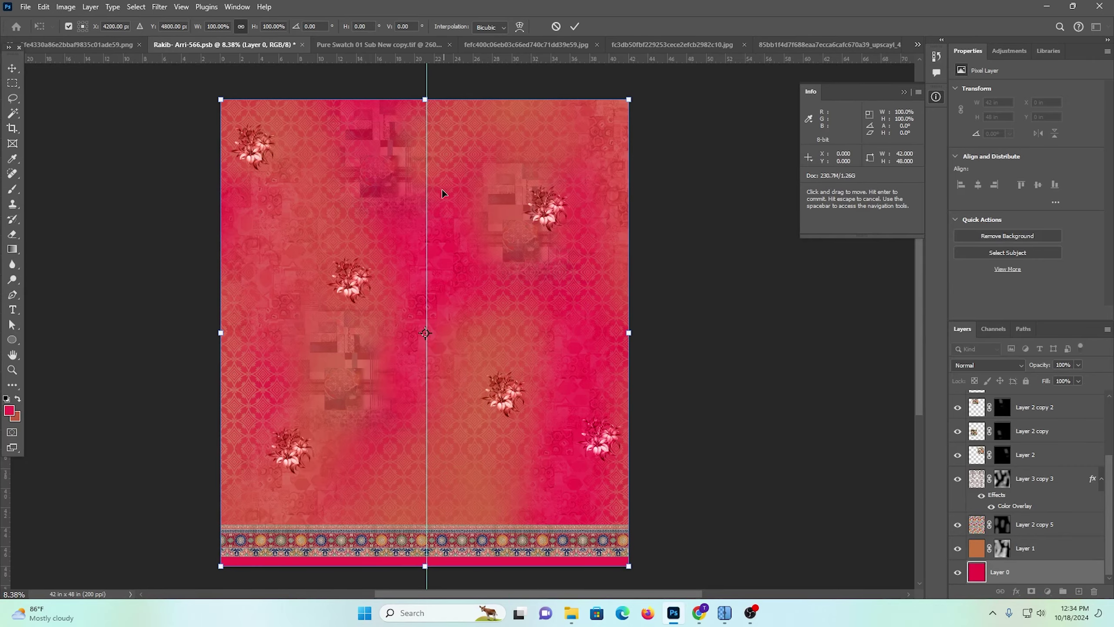
key("ctrl+space")
left_click_drag(531, 343, 491, 225)
key("Return")
key("ctrl+0")
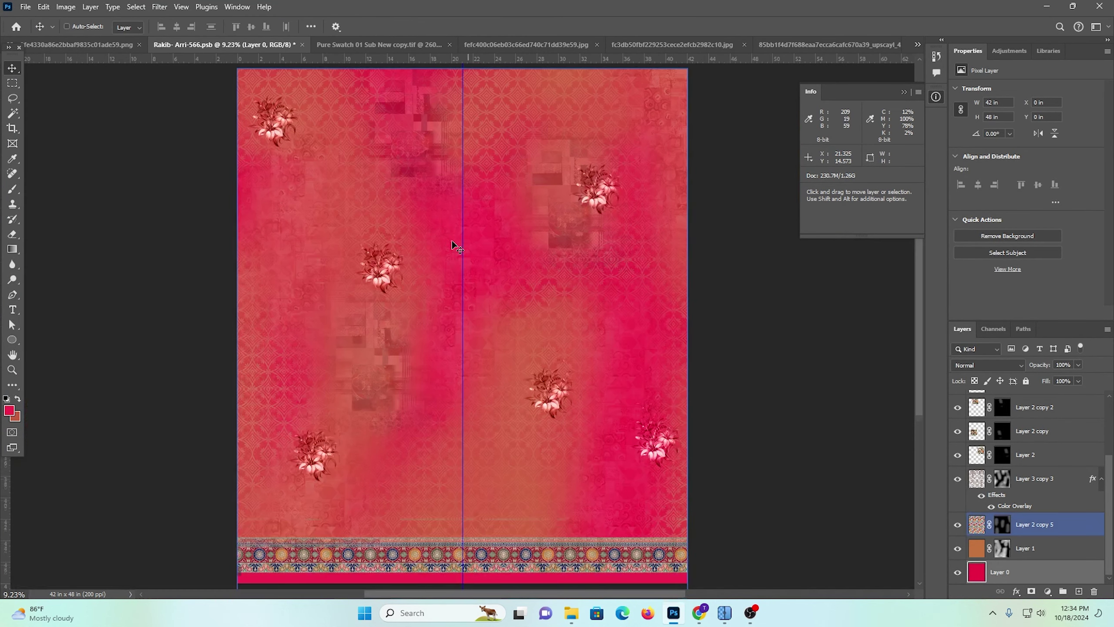
Duplicate the full-width border higher up the canvas and rotate the copy 90° into a vertical strip
scroll(451, 241, "down", 4)
scroll(590, 522, "up", 3)
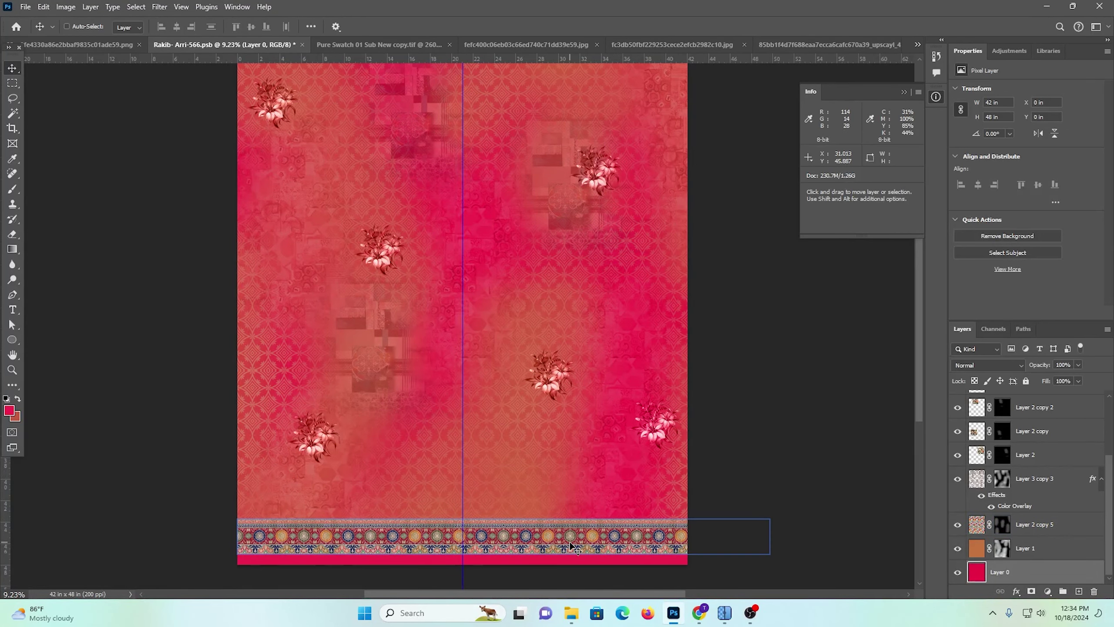
left_click_drag(576, 547, 574, 230)
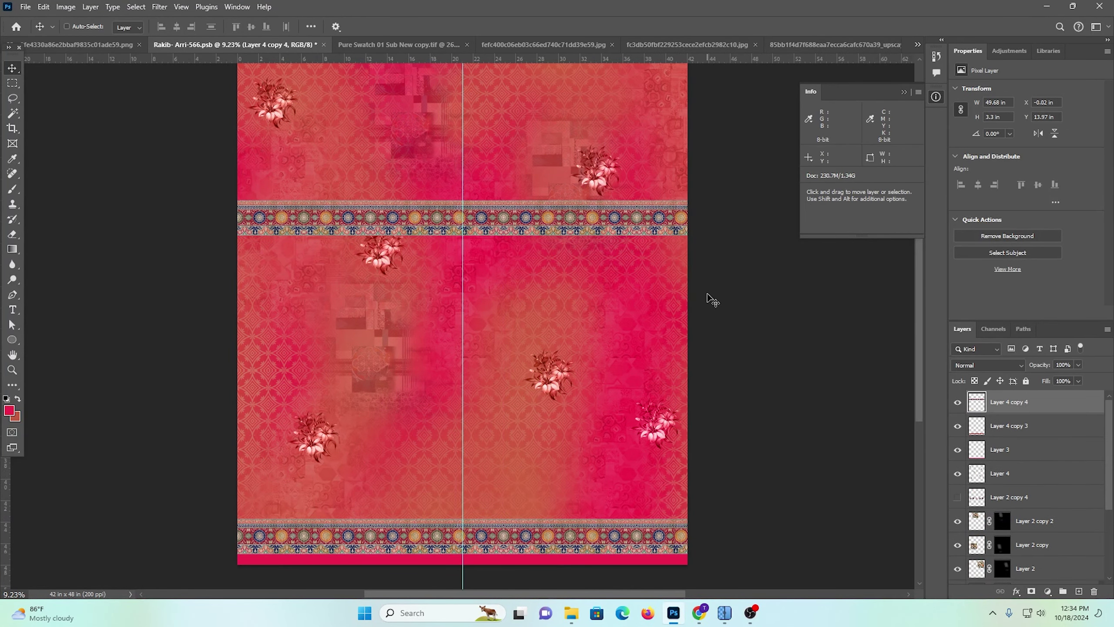
key("ctrl+t")
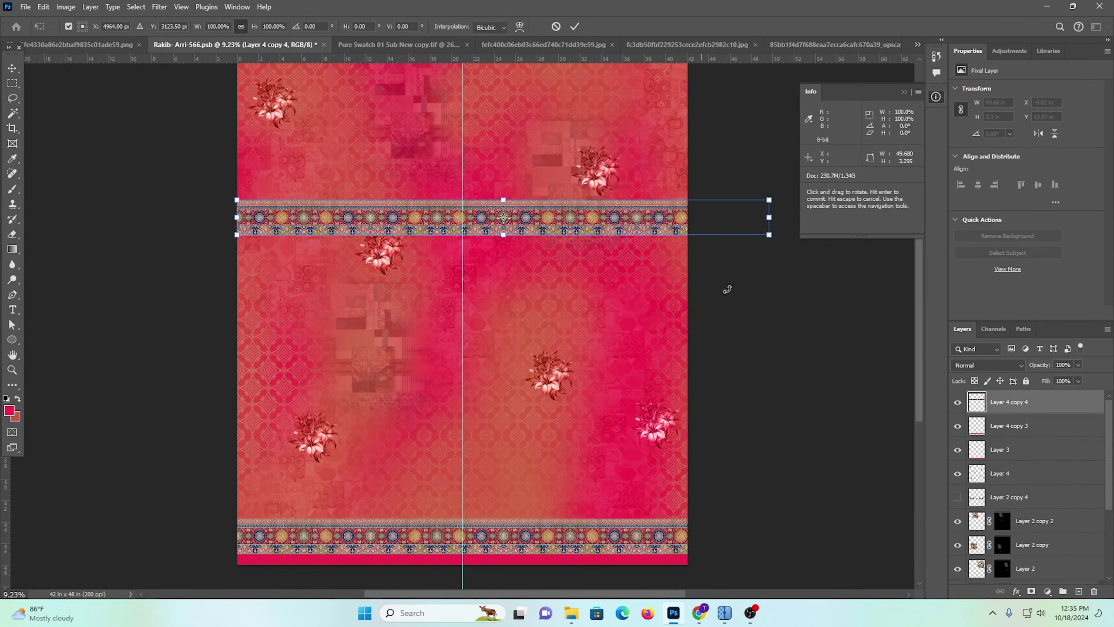
left_click_drag(779, 180, 511, 474)
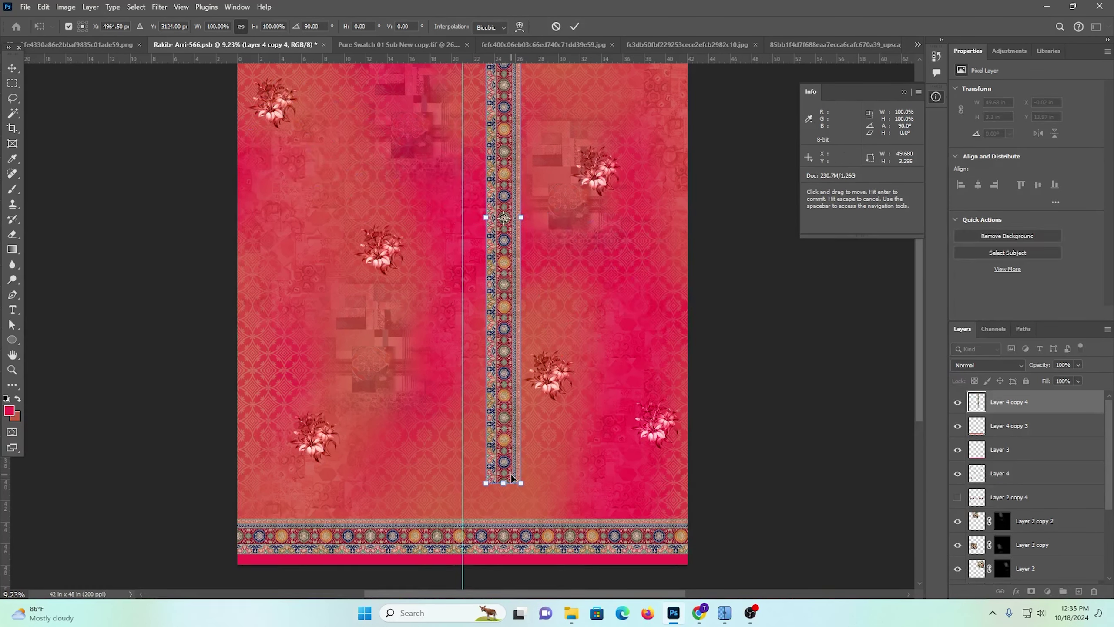
key("Return")
Scale the vertical border strip proportionally to a width of 1.75 in
scroll(519, 415, "up", 1)
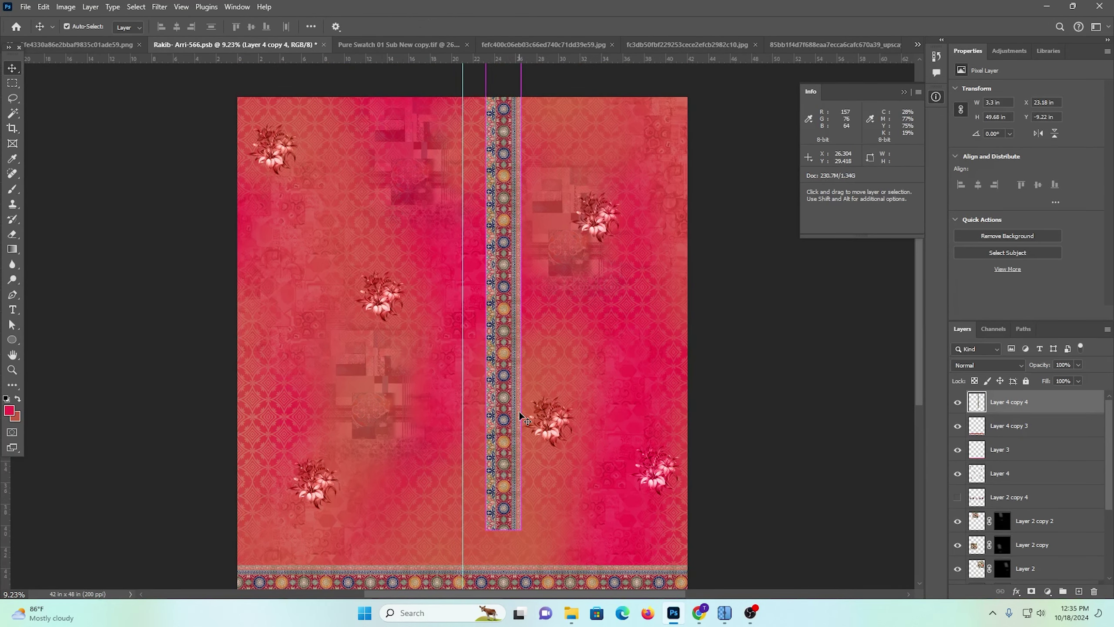
key("ctrl+t")
left_click_drag(504, 533, 503, 361)
key("ctrl+z")
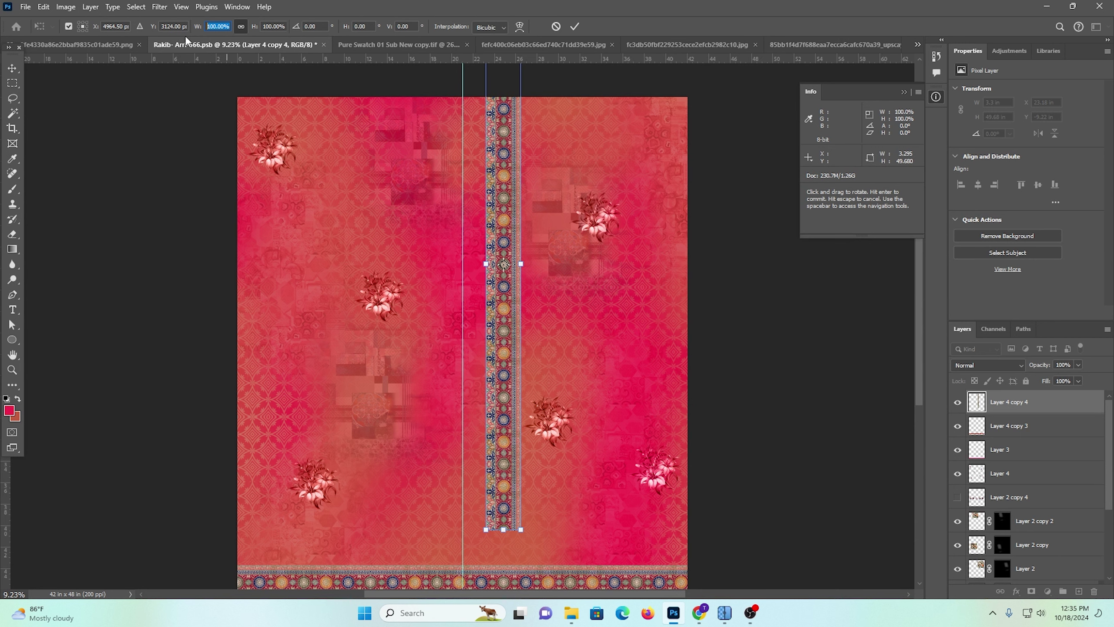
type("1.75")
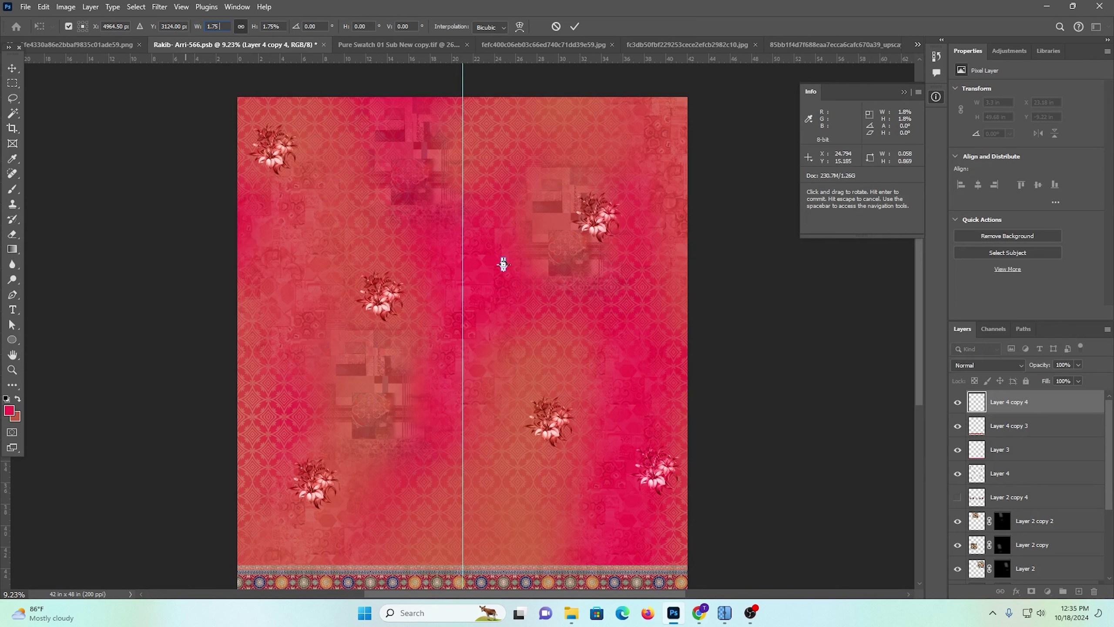
type(" in")
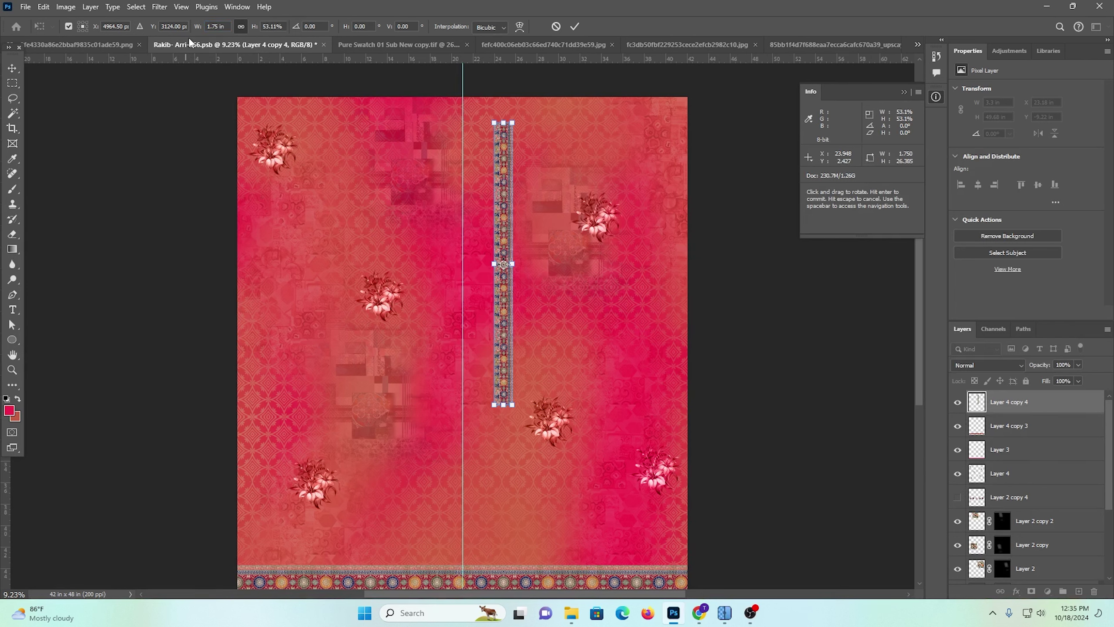
key("Return")
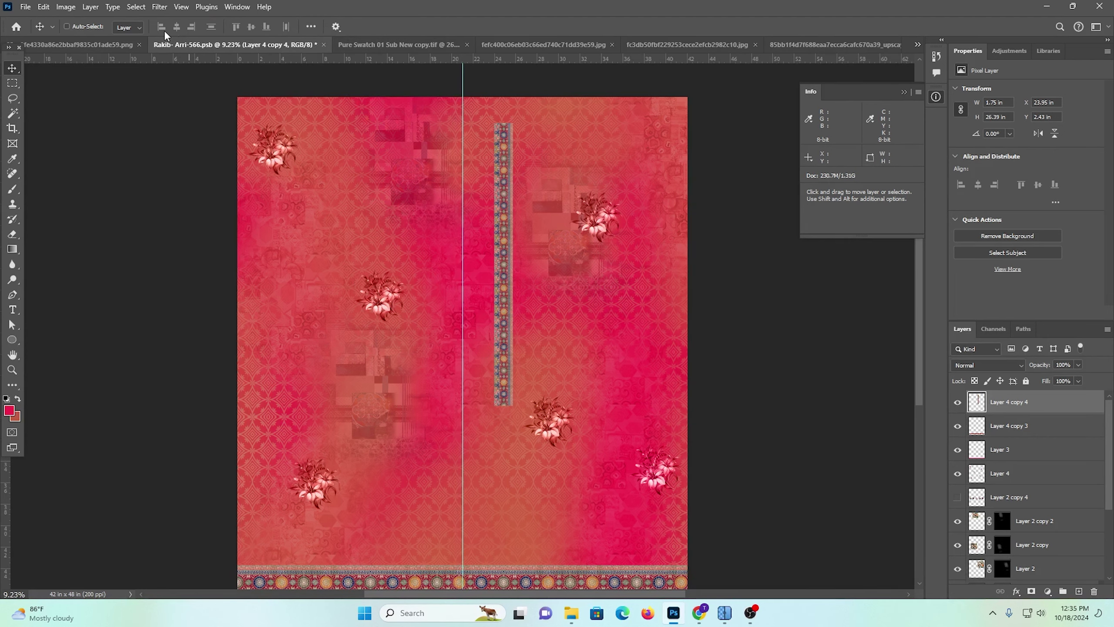
Move the narrow vertical strip just left of the centre guide, to about X 18.54 in
scroll(443, 269, "up", 3)
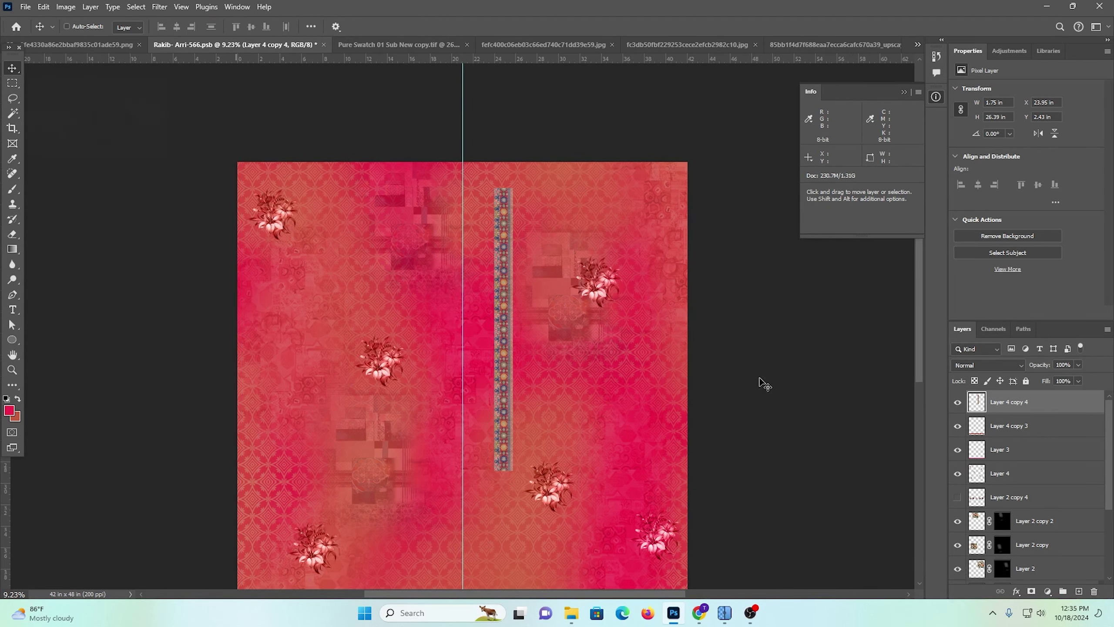
scroll(505, 414, "up", 5)
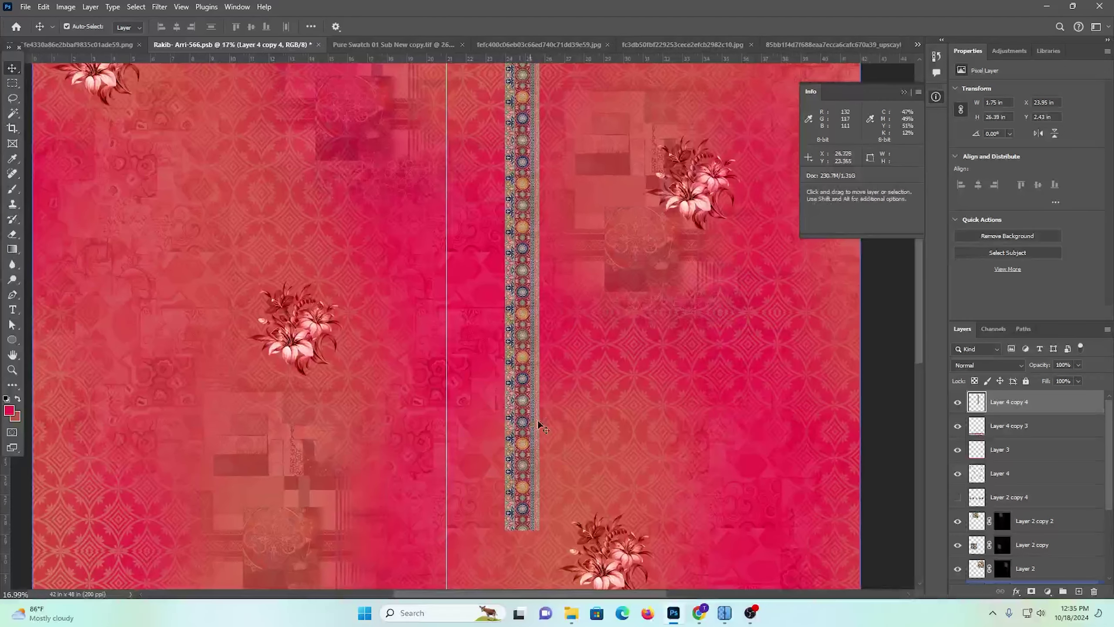
left_click_drag(538, 420, 399, 366)
left_click_drag(447, 422, 455, 314)
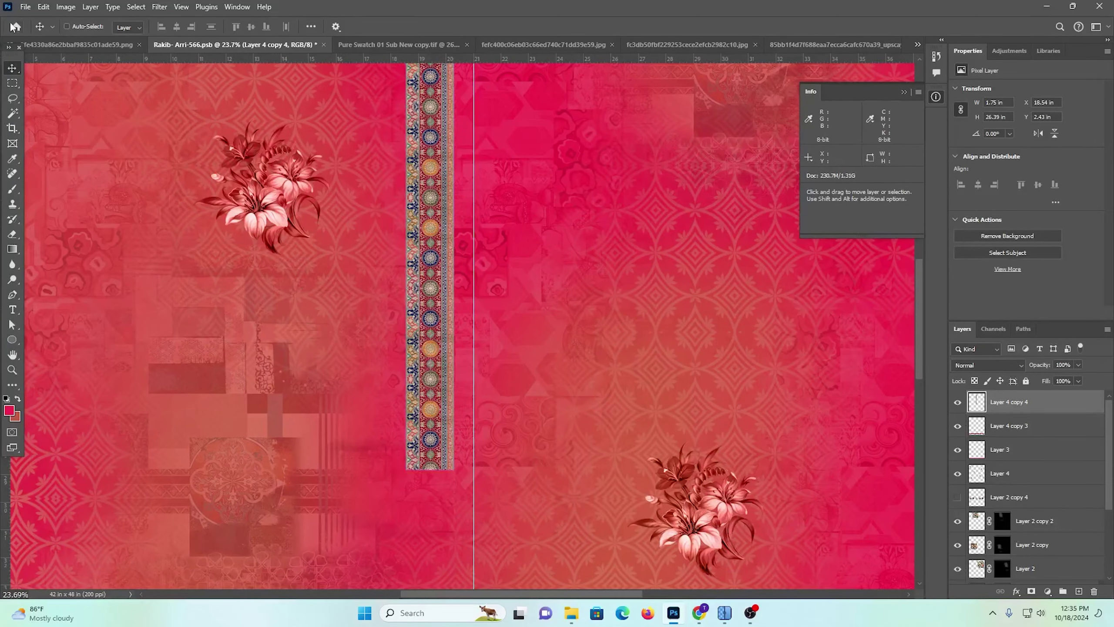
Copy the vertical strip's lower end, about 3.86 in high, onto a new layer and move it right of the centre guide, to X 22.22 in
left_click(12, 83)
left_click_drag(522, 544, 374, 364)
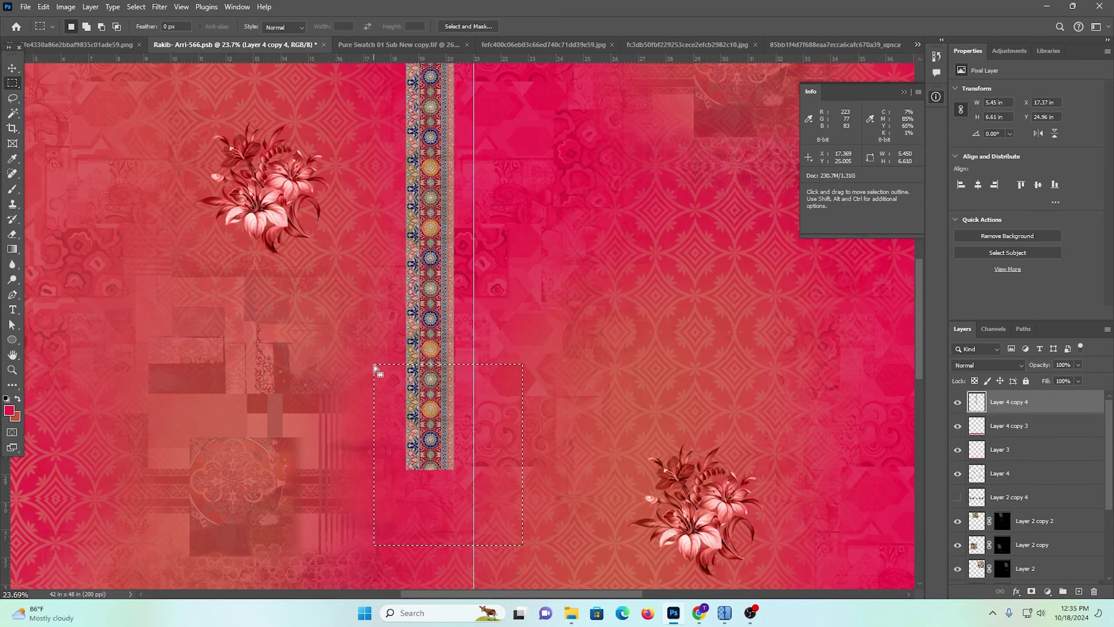
key("ctrl+c")
key("ctrl+v")
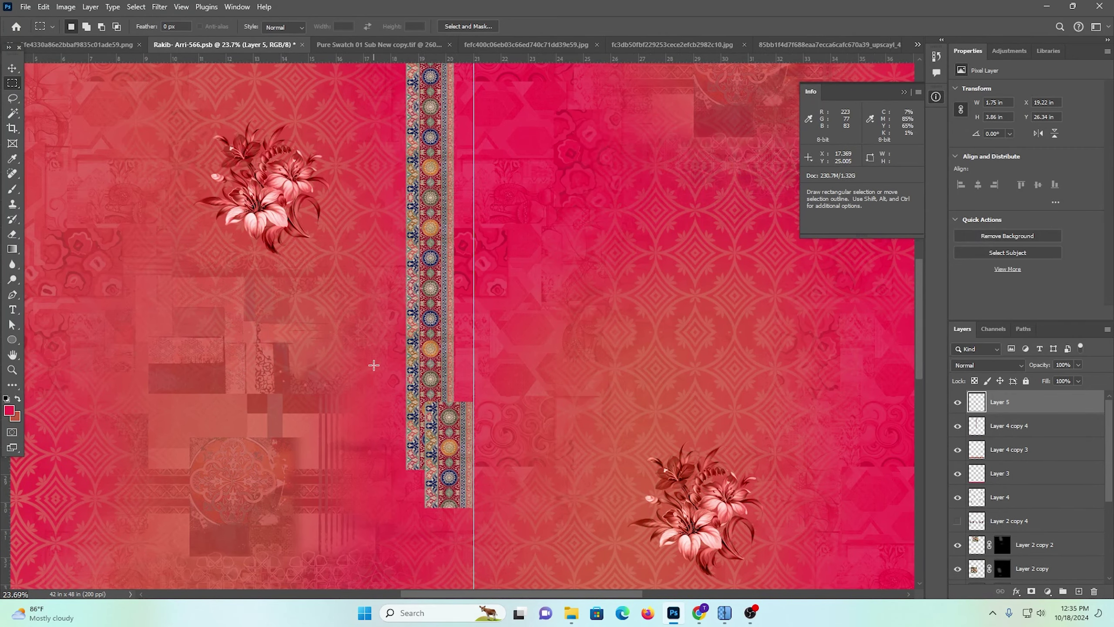
scroll(374, 364, "up", 4)
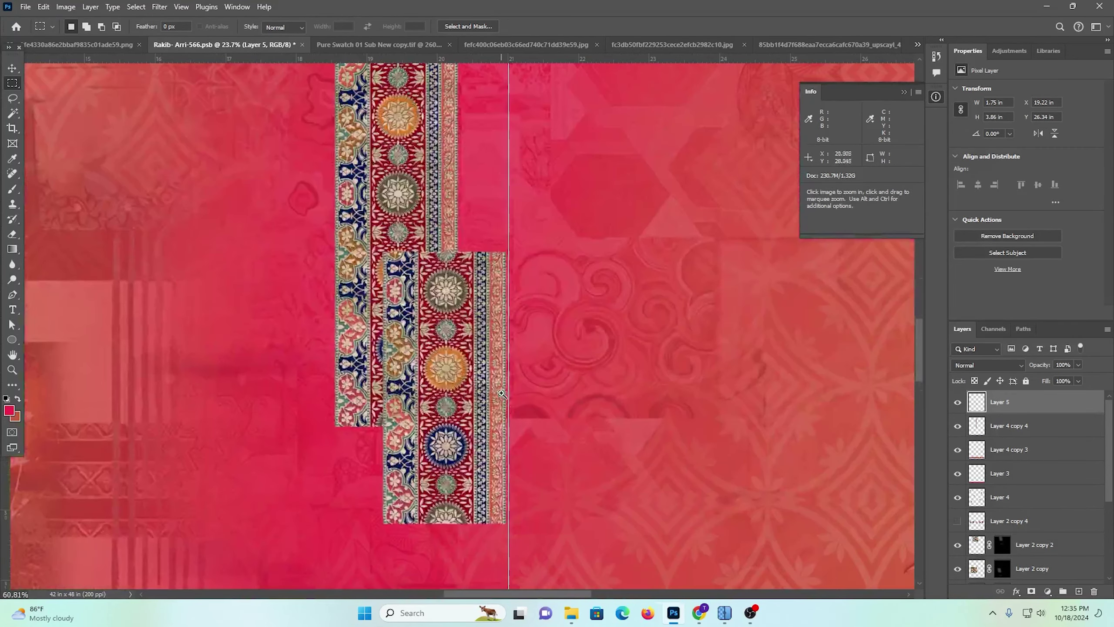
scroll(308, 224, "down", 2)
left_click(12, 68)
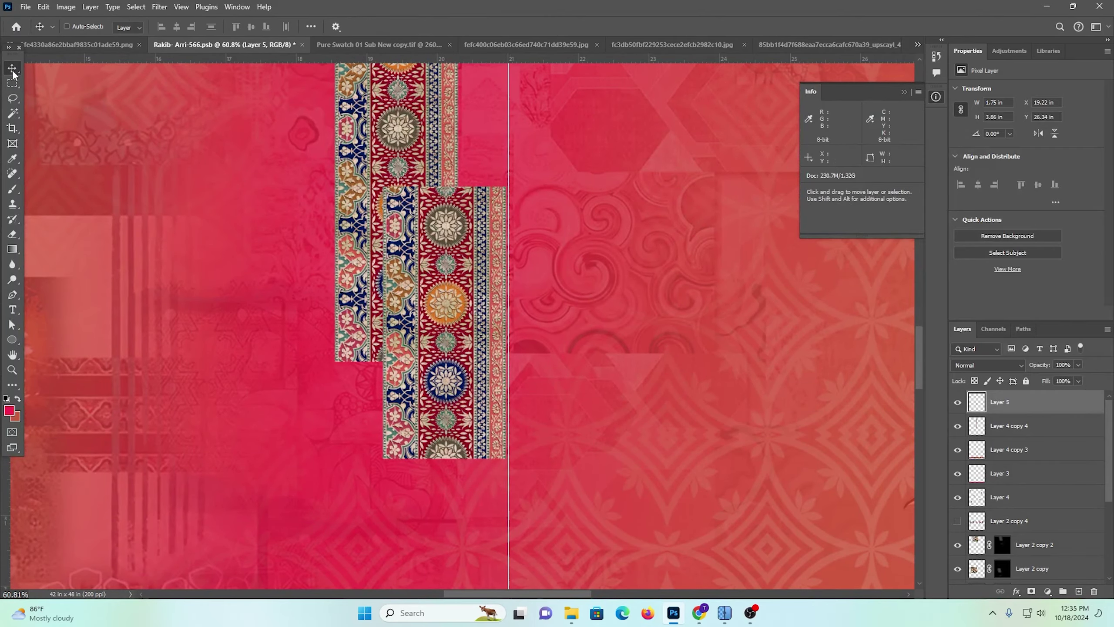
left_click_drag(415, 254, 626, 242)
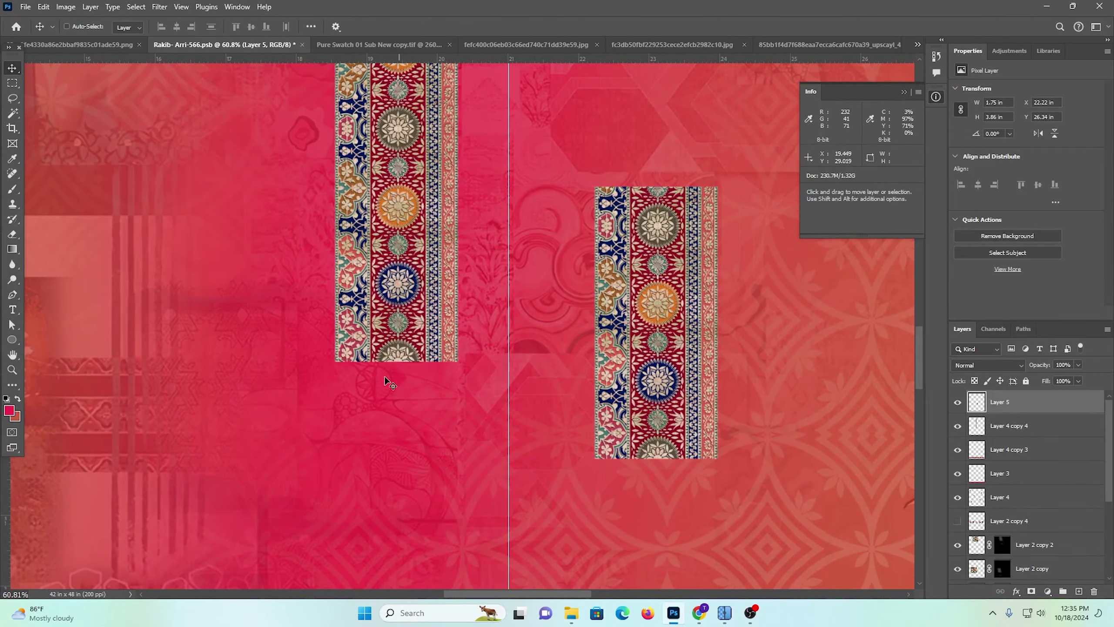
Place a horizontal guide exactly along the bottom edge of the long vertical strip
key("ctrl+space")
left_click_drag(372, 368, 440, 398)
left_click_drag(487, 367, 398, 349)
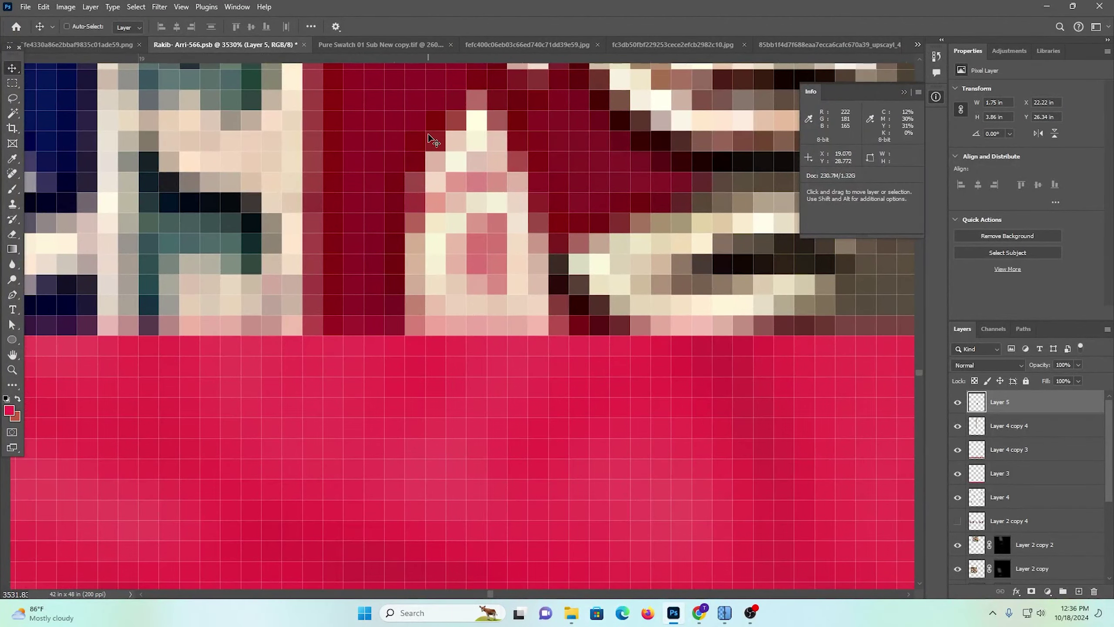
left_click_drag(385, 59, 442, 334)
left_click_drag(552, 377, 294, 281)
left_click_drag(732, 374, 490, 408)
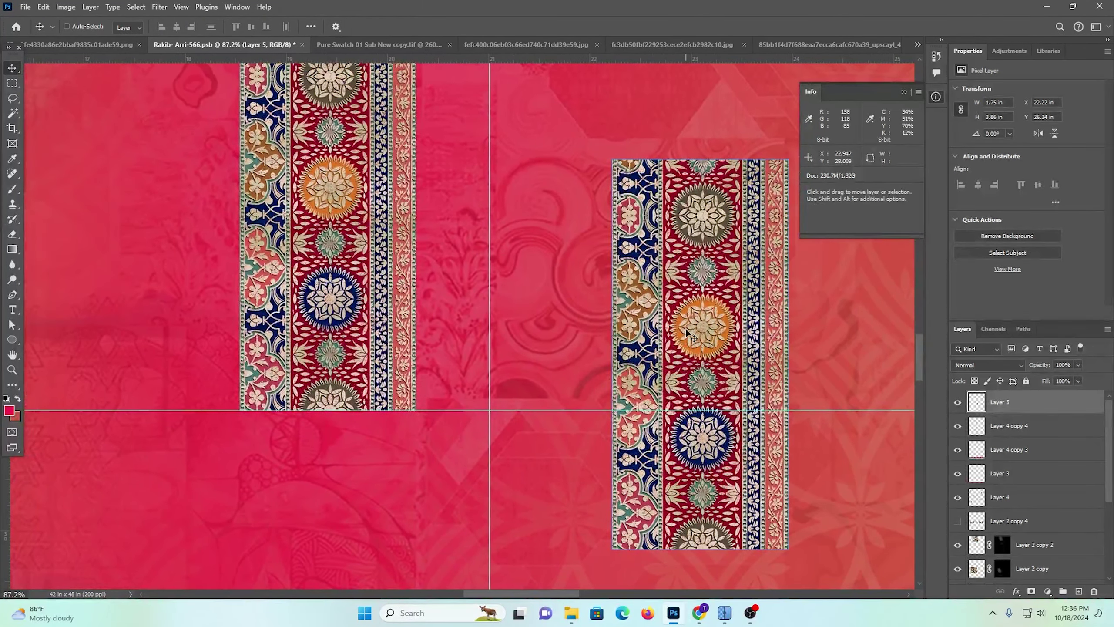
Rest the short strip copy on the horizontal guide, rotate it 90° clockwise and flip it vertically
left_click_drag(676, 307, 634, 294)
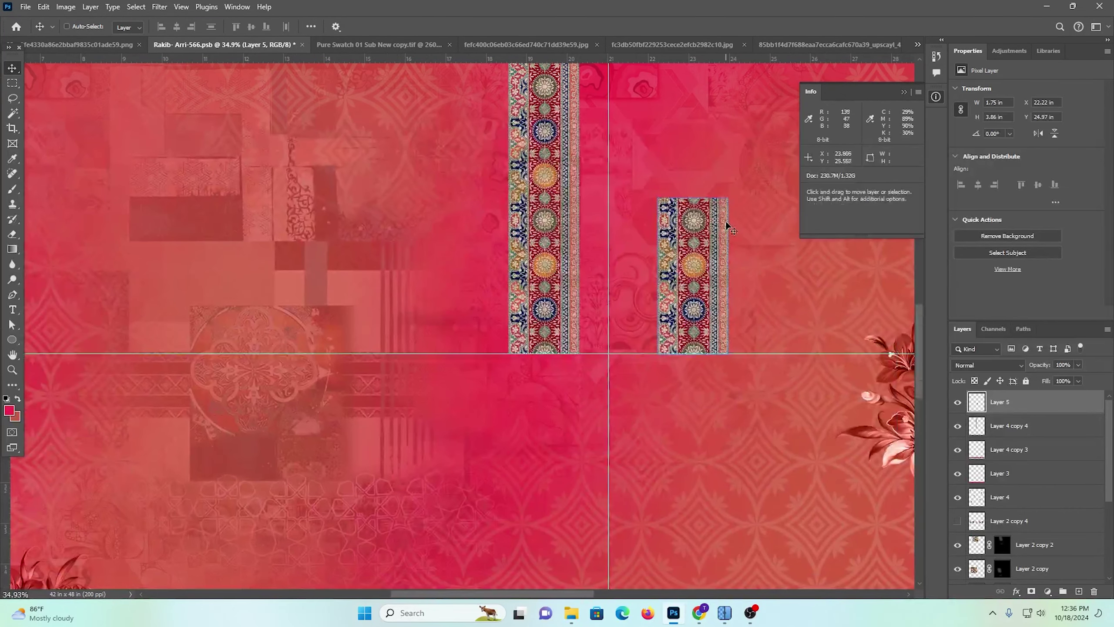
key("ctrl+t")
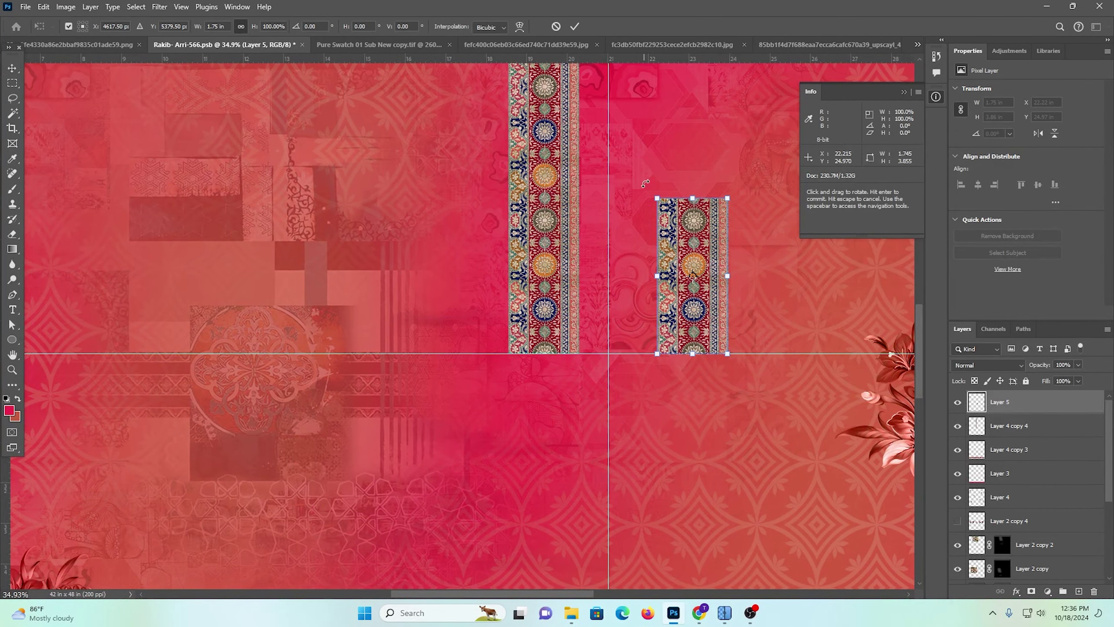
left_click_drag(645, 184, 777, 225)
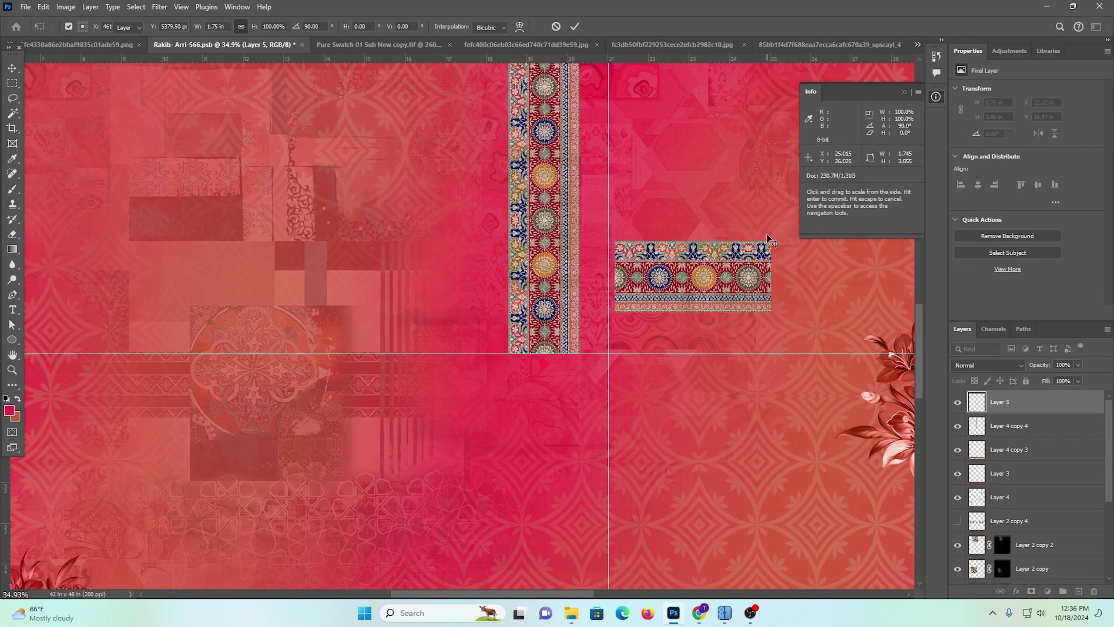
key("Return")
key("ctrl+t")
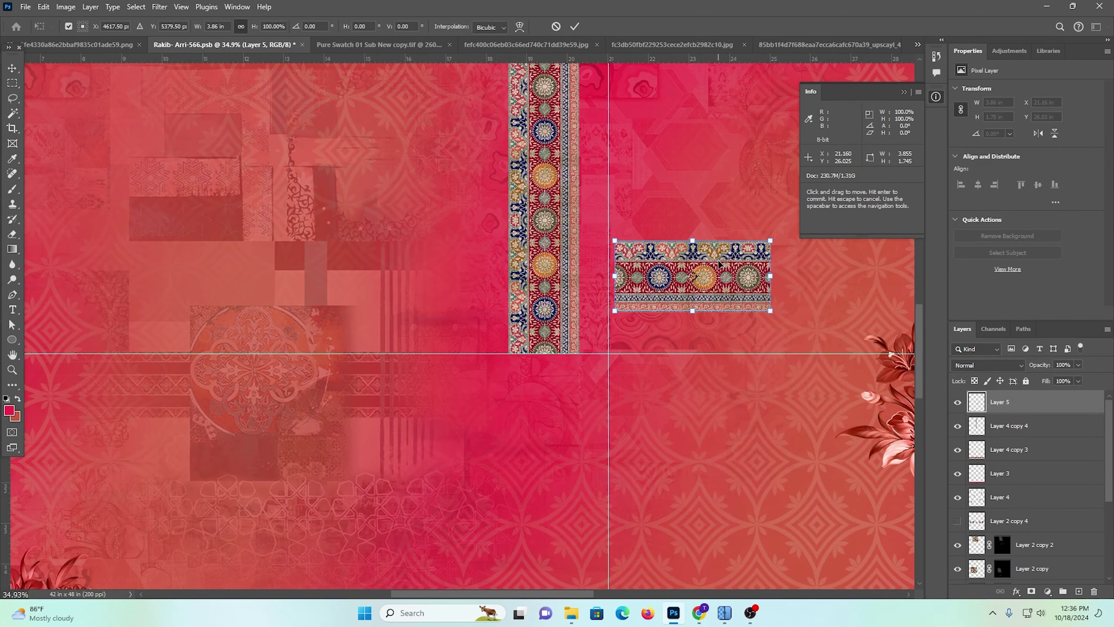
right_click(719, 264)
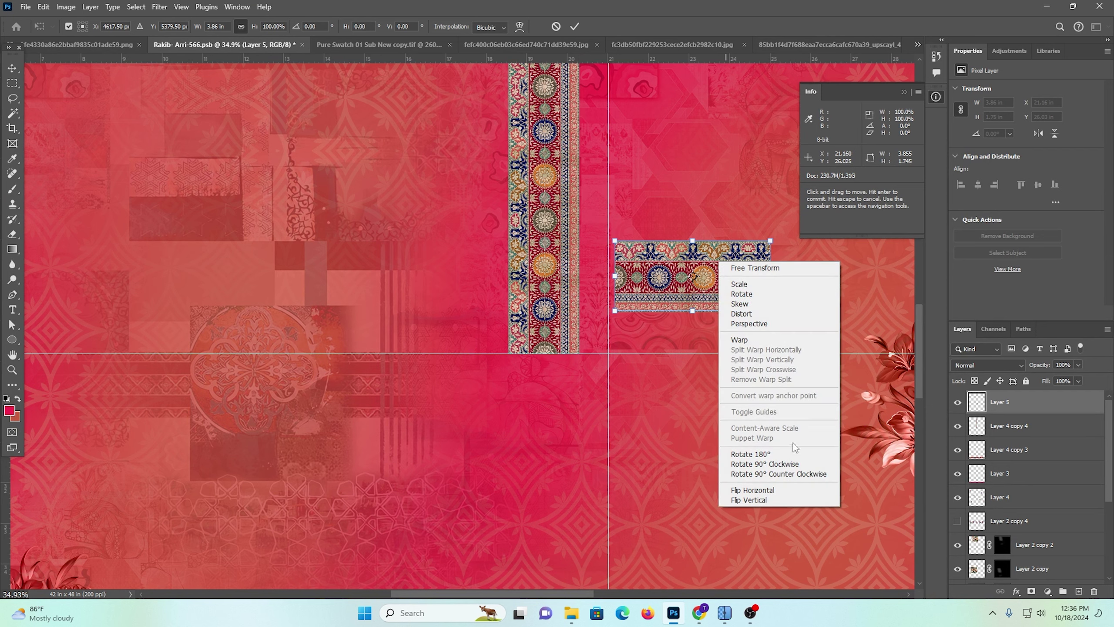
left_click(758, 500)
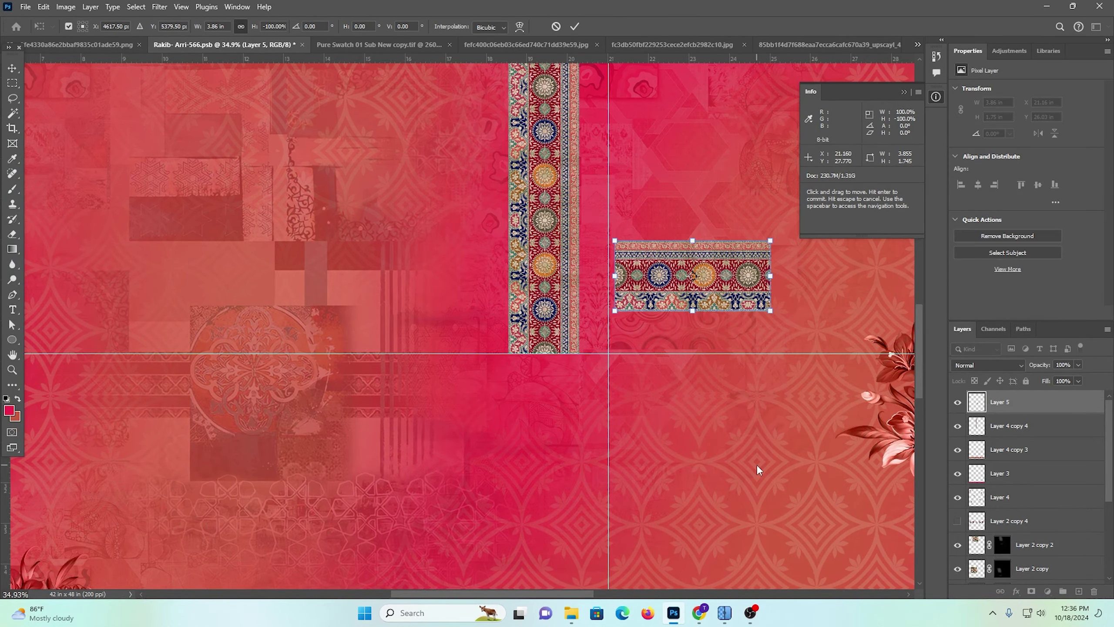
key("Return")
Move the horizontal strip over the vertical strip's lower end so their outer corners coincide, at X 18.54 in and Y 27.07 in
scroll(691, 263, "down", 3)
left_click_drag(662, 227, 708, 312)
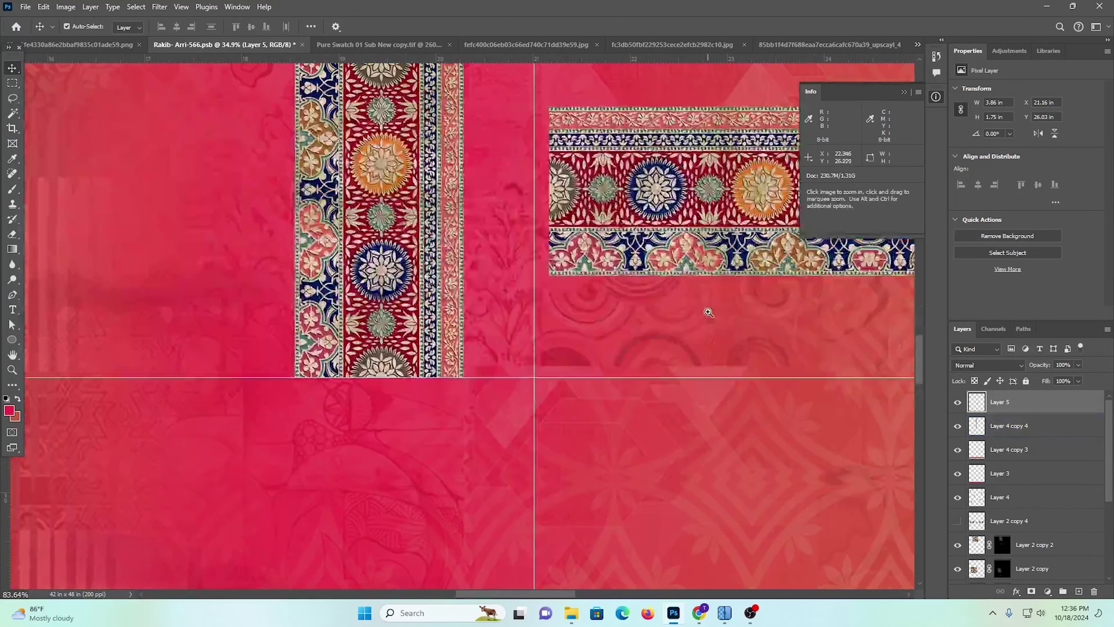
left_click_drag(639, 185, 405, 284)
left_click_drag(301, 371, 462, 359)
scroll(391, 334, "down", 2)
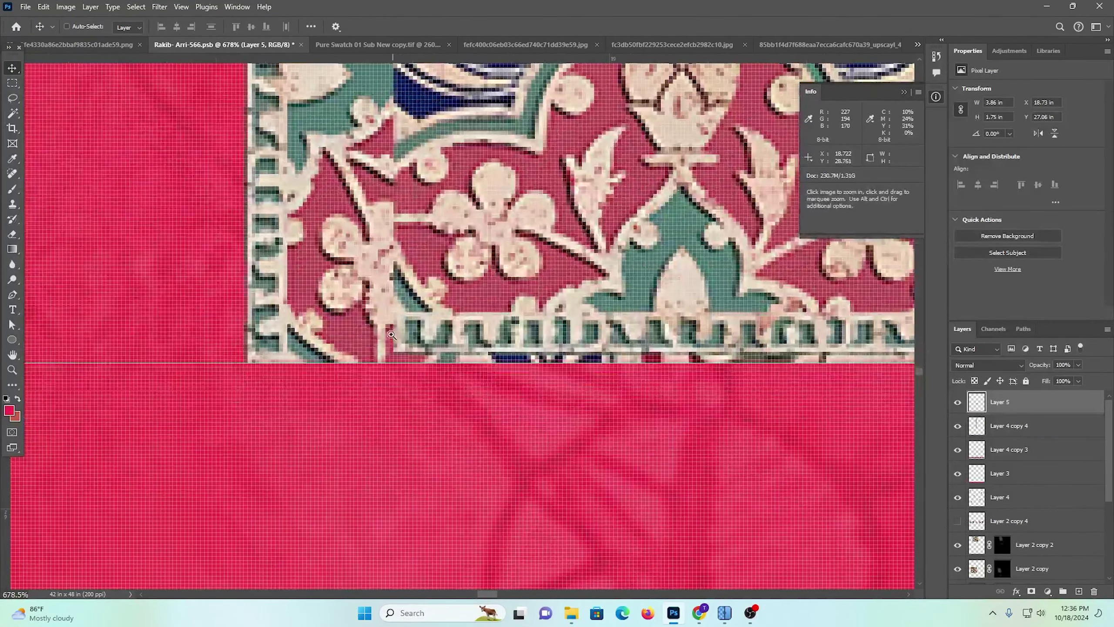
left_click_drag(391, 332, 421, 358)
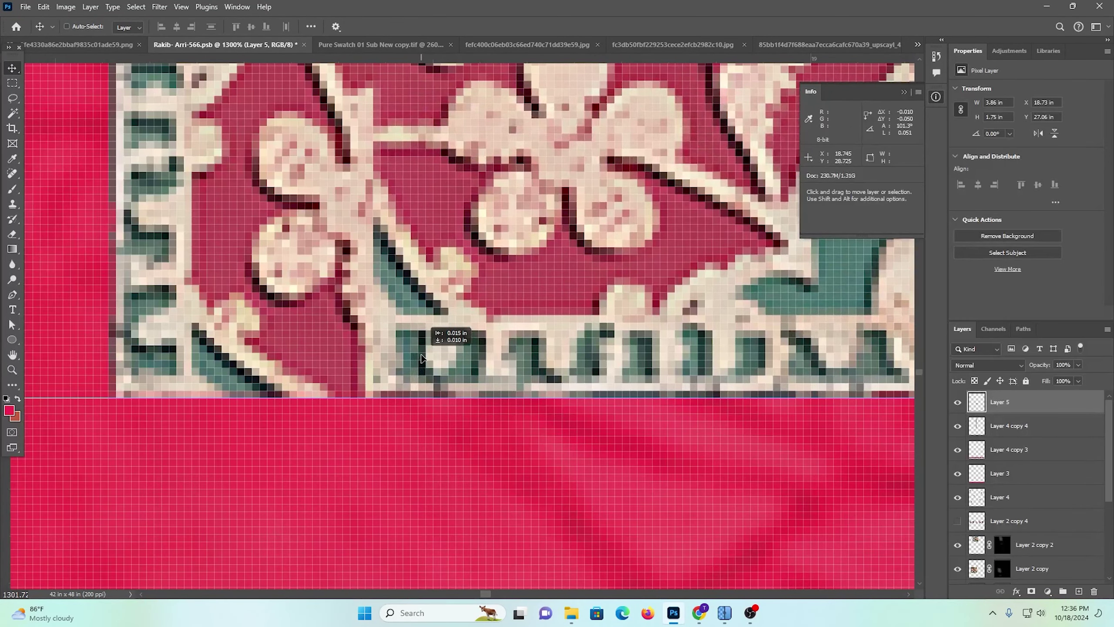
left_click_drag(568, 336, 279, 316)
left_click_drag(114, 252, 395, 318)
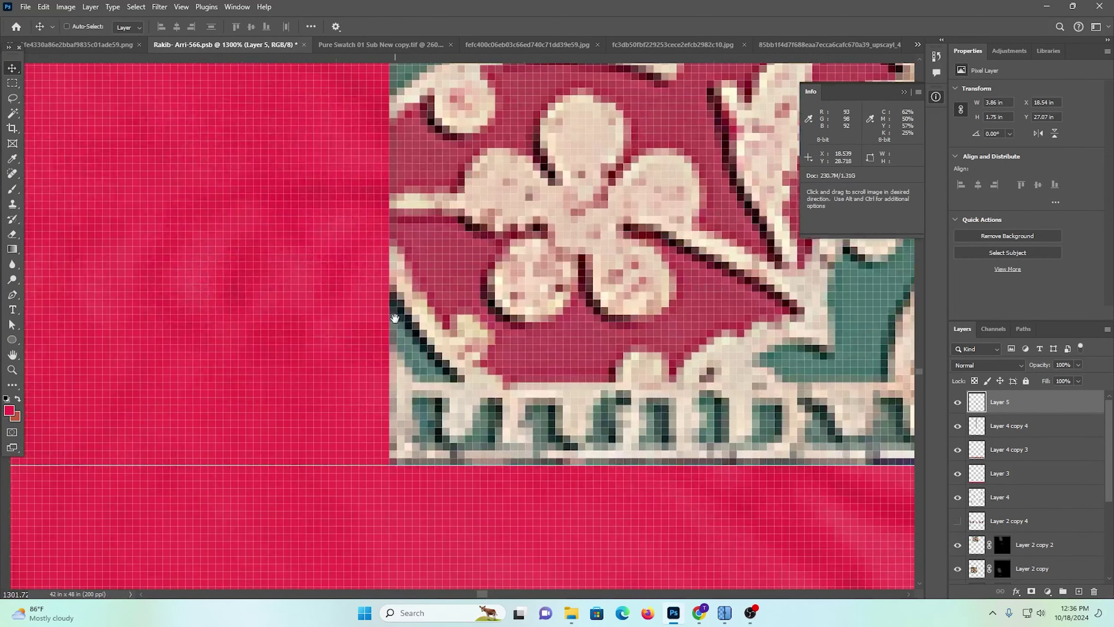
key("ctrl+t")
key("Return")
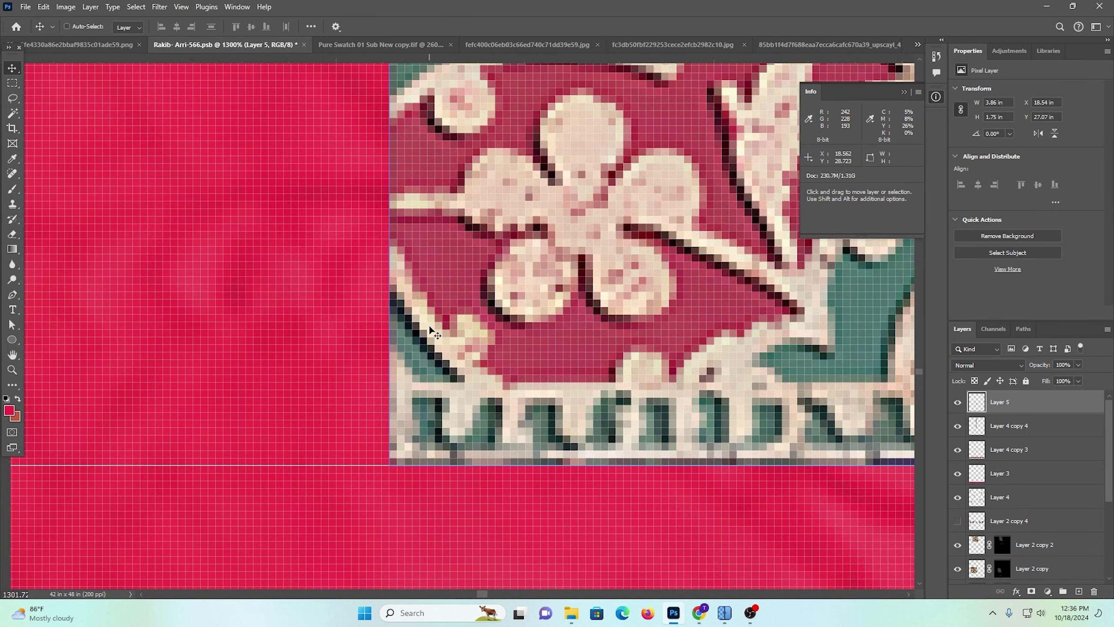
Place a vertical guide exactly along the long strip's outer left edge, hiding Layer 5 while aligning it and showing it again
left_click(958, 403)
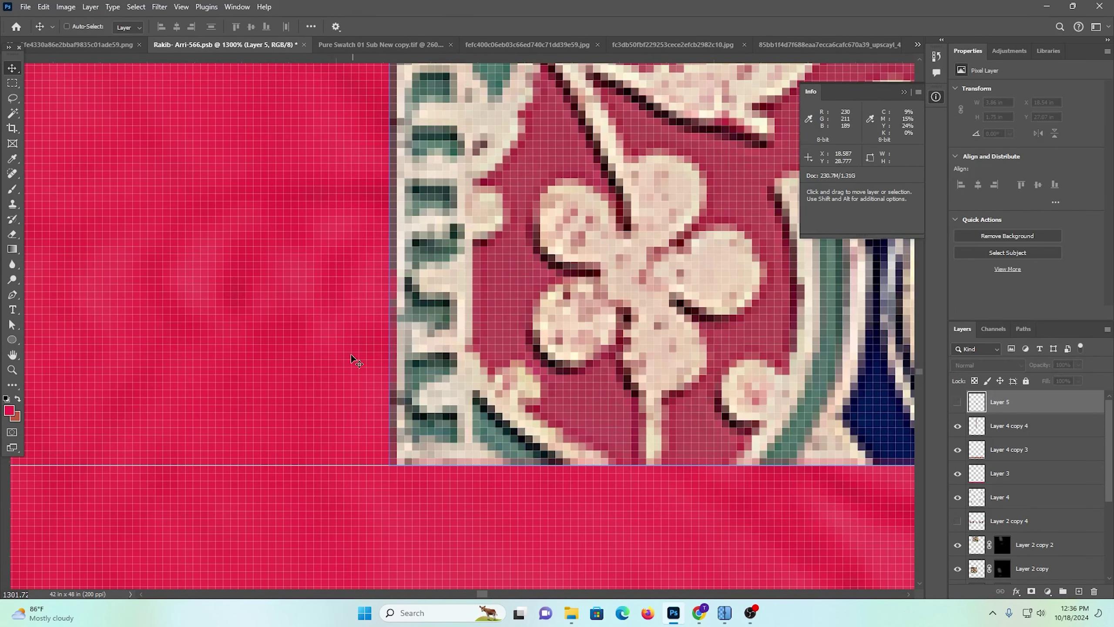
left_click_drag(8, 490, 390, 491)
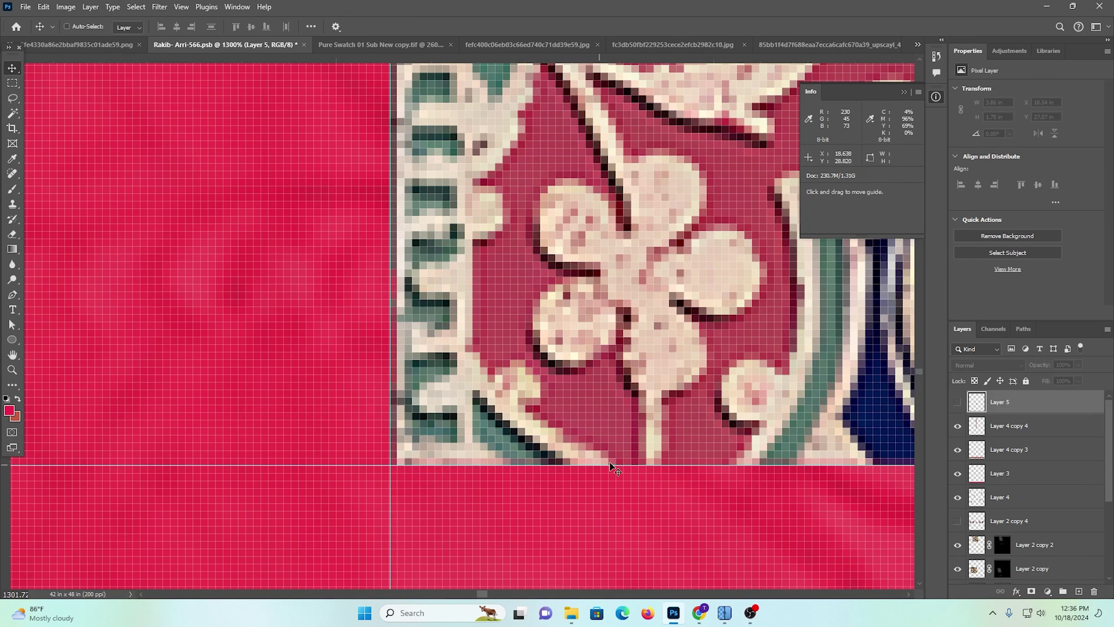
left_click(957, 403)
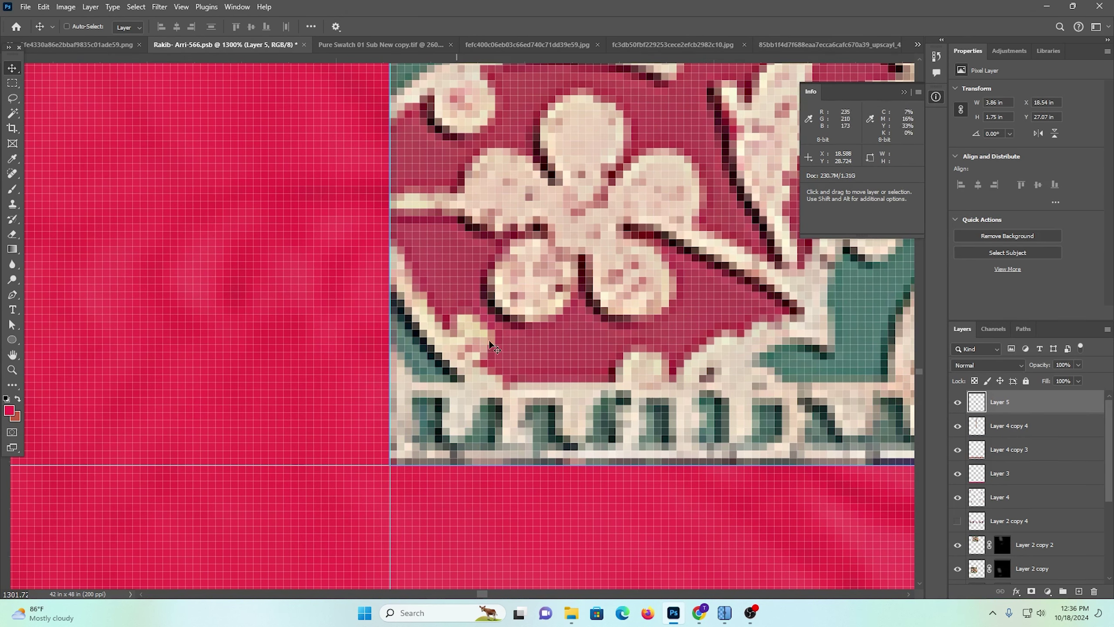
Start a Pen path at the guides' intersection on the outer corner and run it diagonally at 45° up through the strips' inner corner
scroll(489, 340, "down", 15)
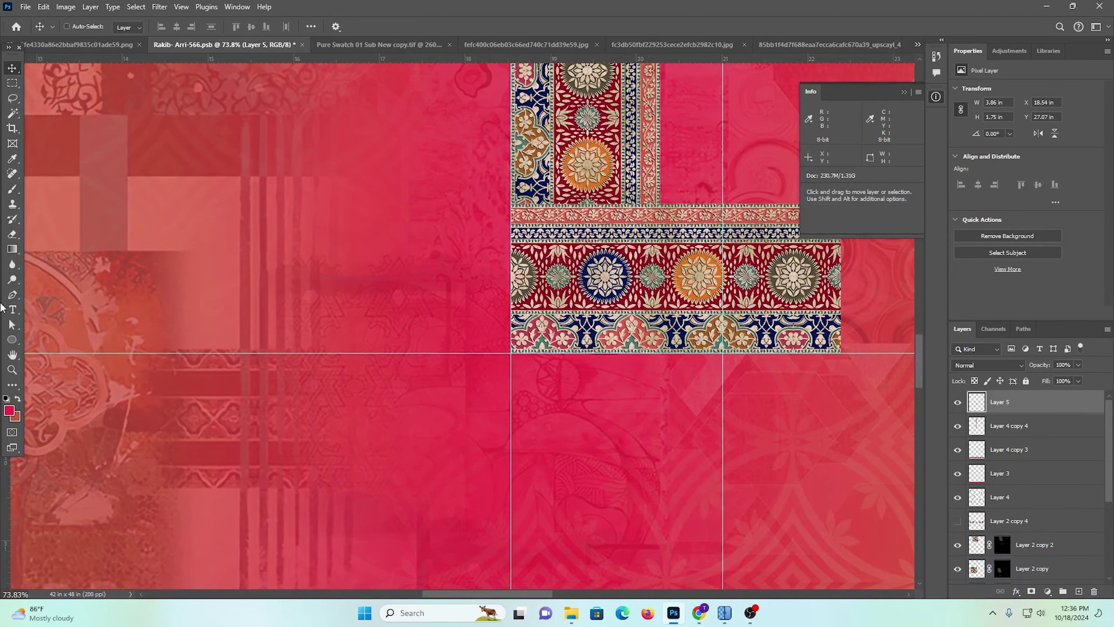
left_click(9, 296)
left_click_drag(507, 346, 638, 339)
scroll(638, 339, "up", 5)
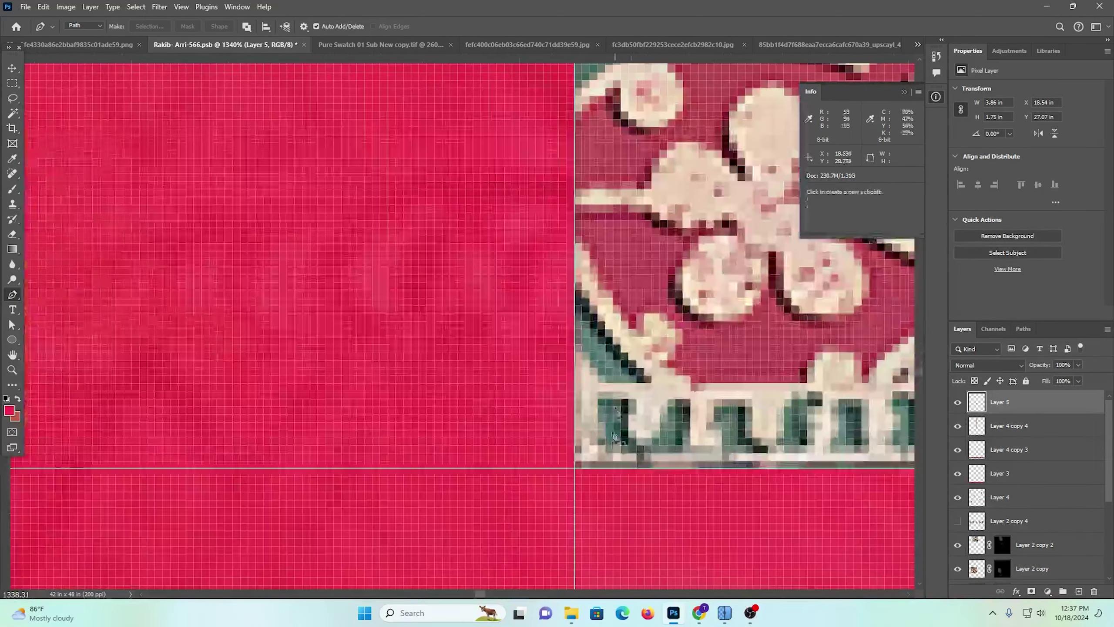
left_click(574, 468)
scroll(575, 468, "down", 15)
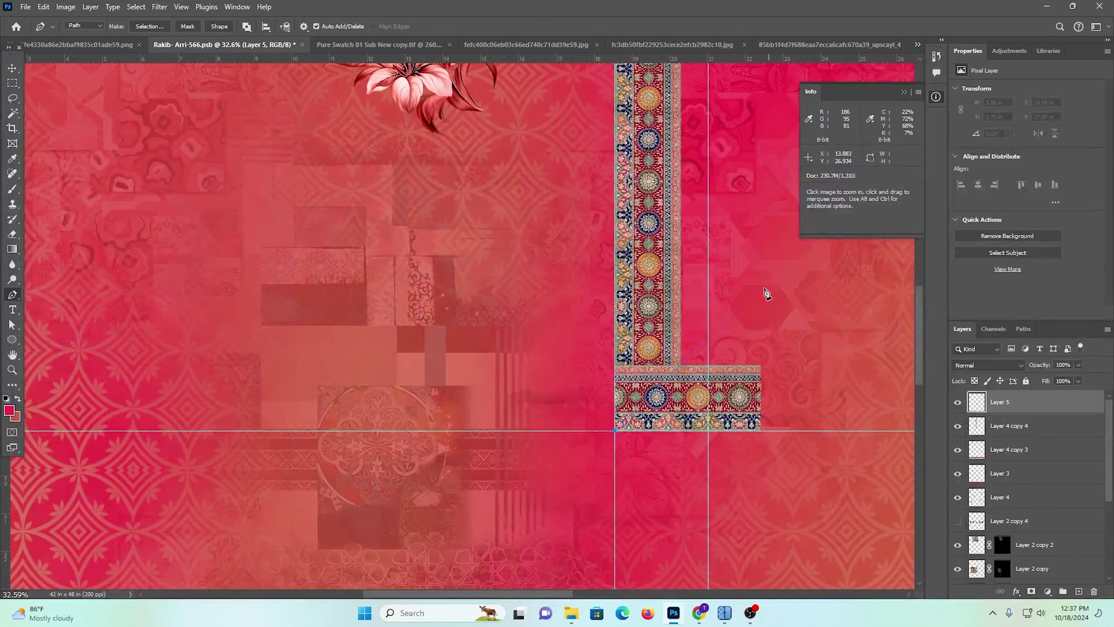
left_click(754, 291, "shift")
left_click(340, 321)
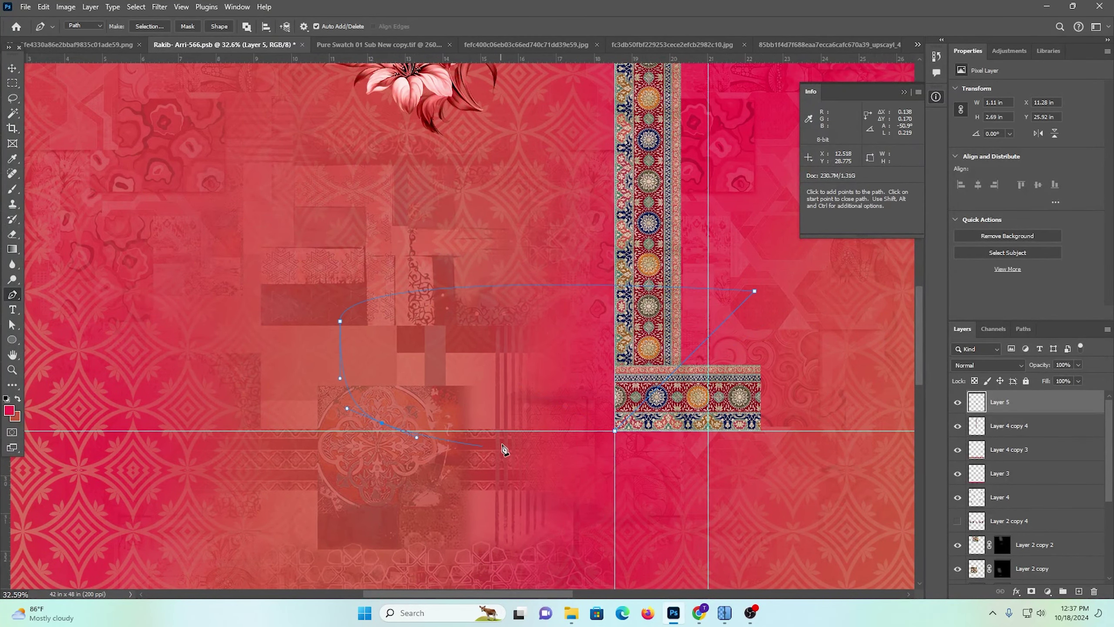
left_click(615, 431)
key("ctrl+z")
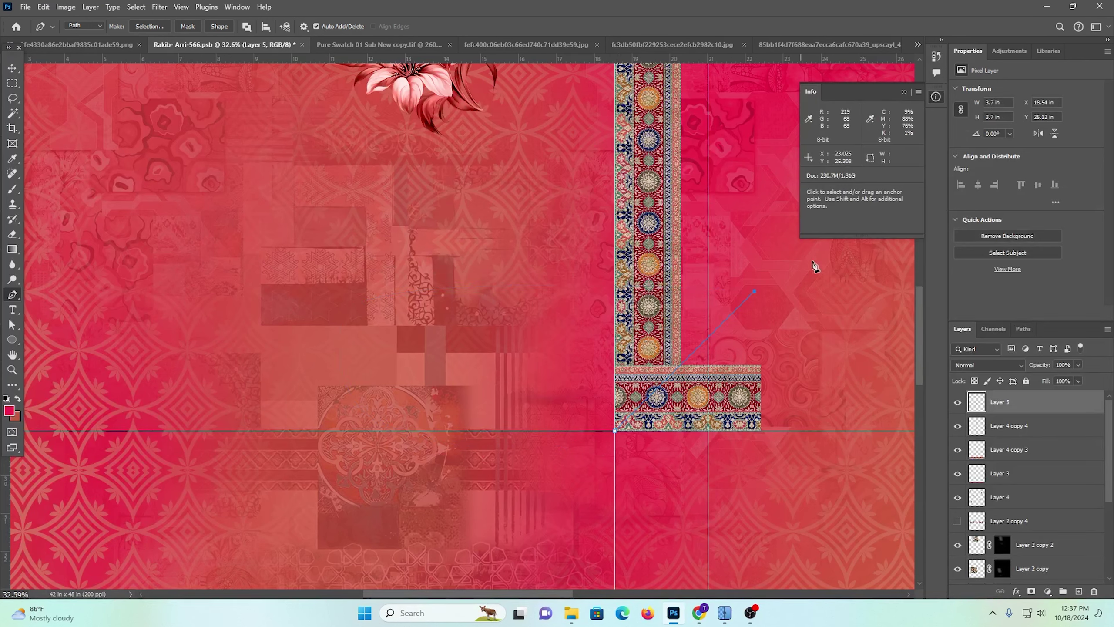
key("ctrl+z")
Close the path around the area left of the diagonal, convert it to a selection, delete that part of Layer 5 and deselect
left_click_drag(323, 282, 349, 383)
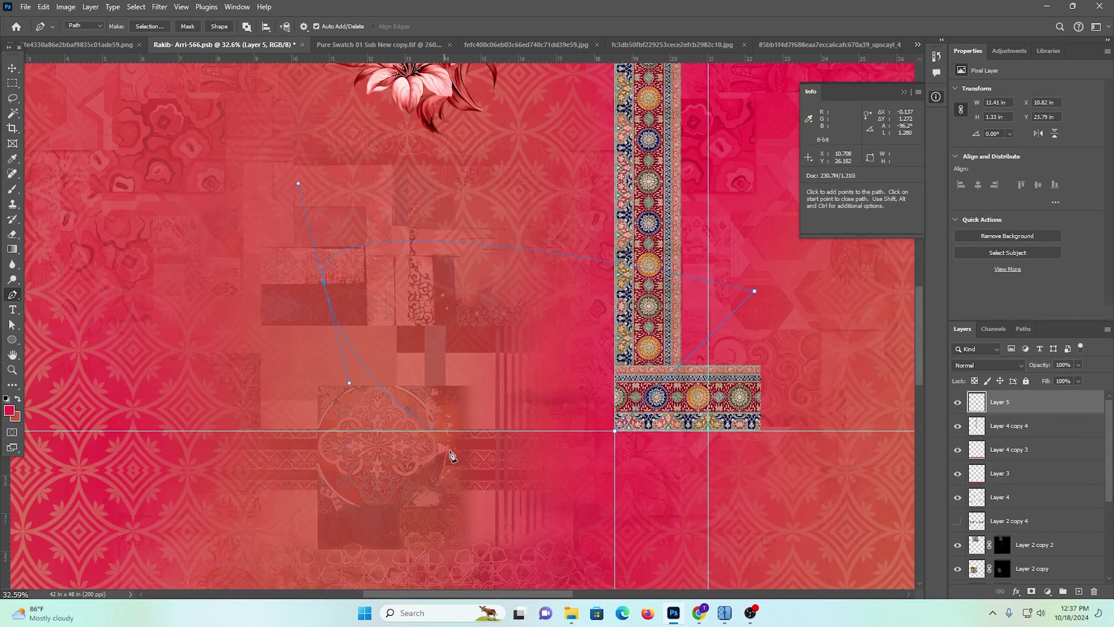
left_click(614, 431)
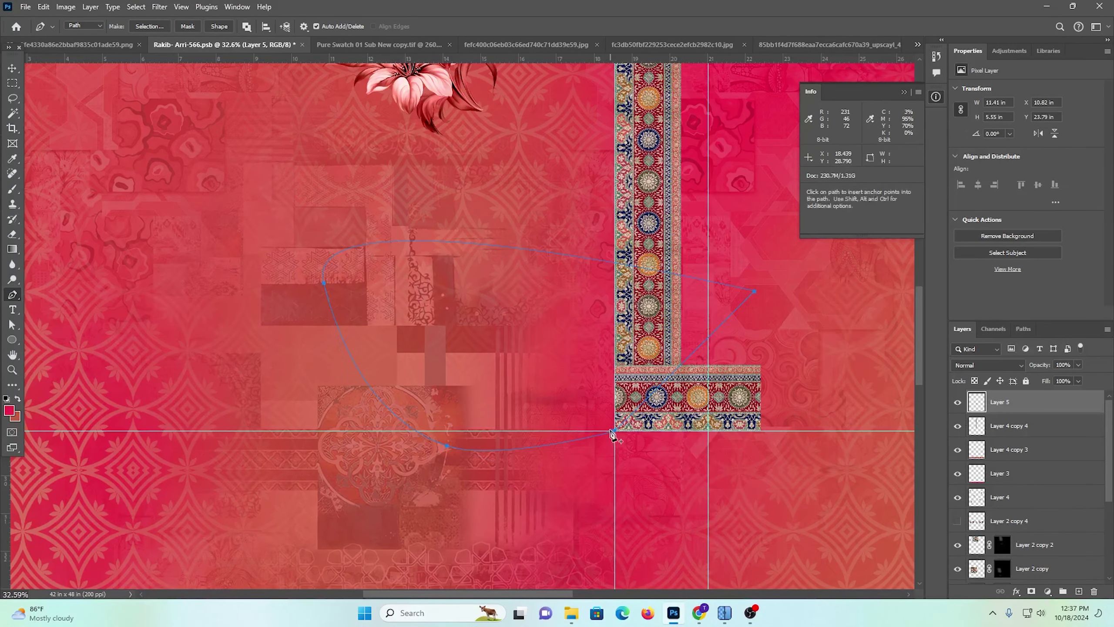
key("ctrl+Return")
key("Delete")
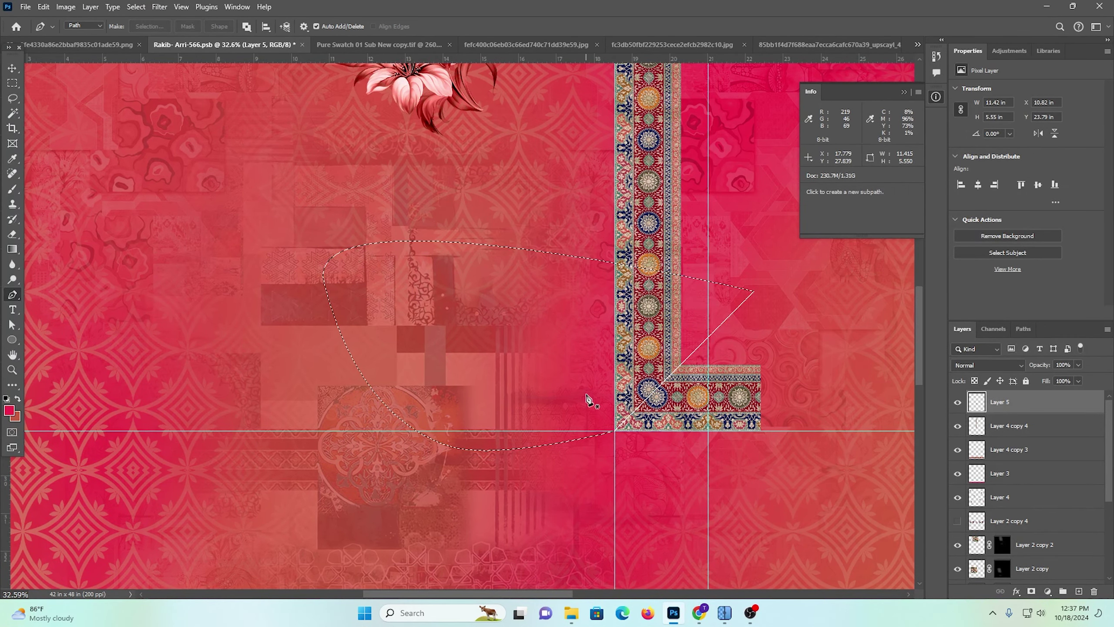
key("ctrl+d")
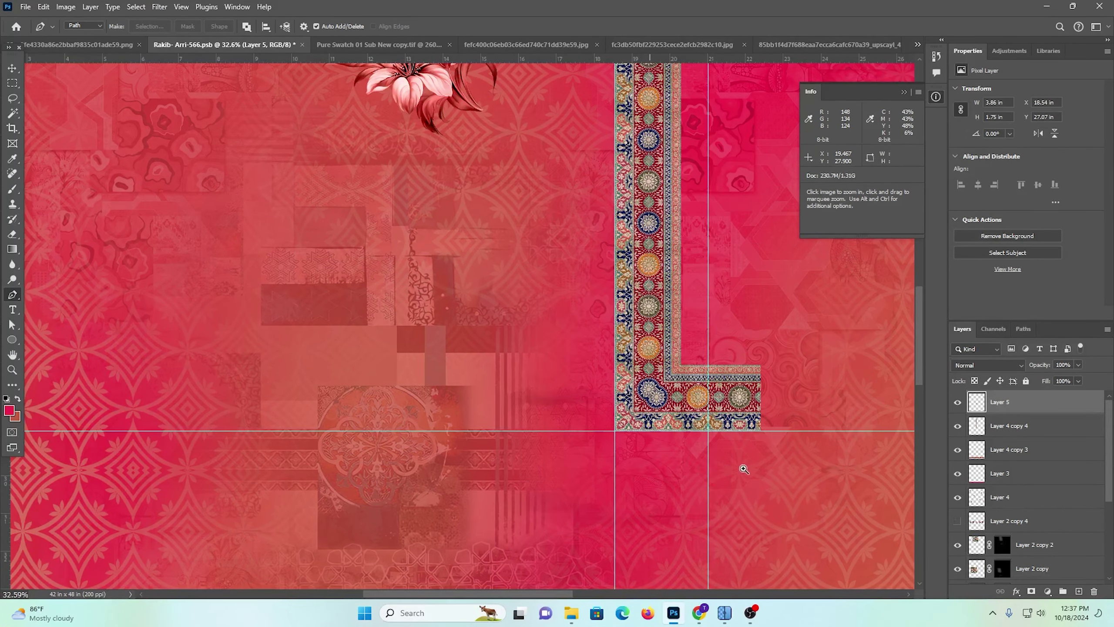
Merge the mitred horizontal strip on Layer 5 with the long vertical strip on Layer 4 copy 4
left_click_drag(744, 469, 563, 406)
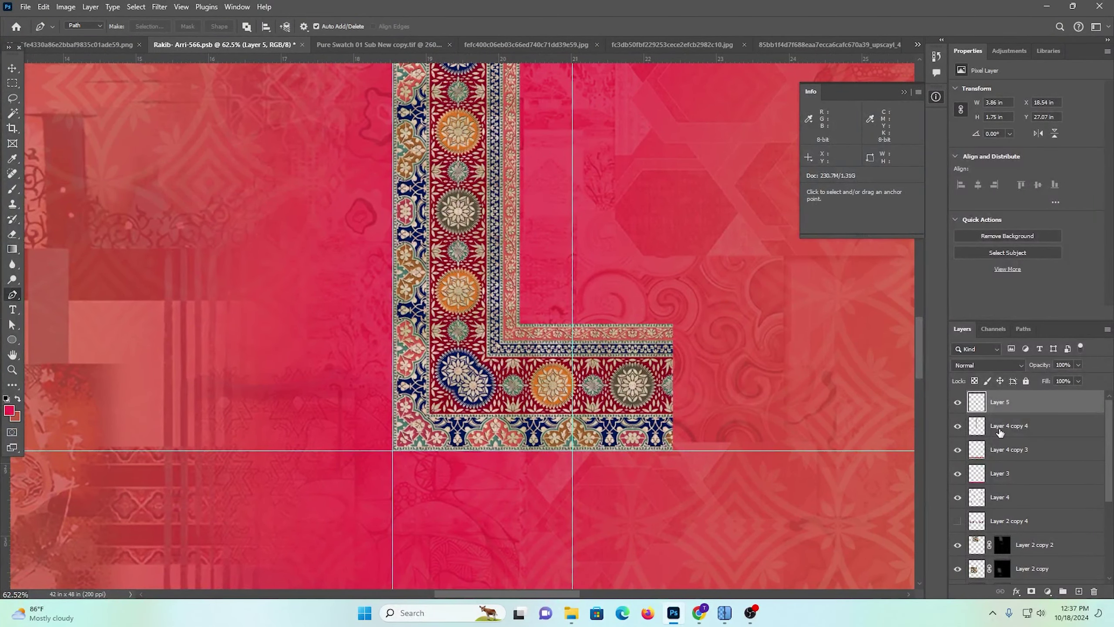
left_click(998, 434, "shift")
key("ctrl+e")
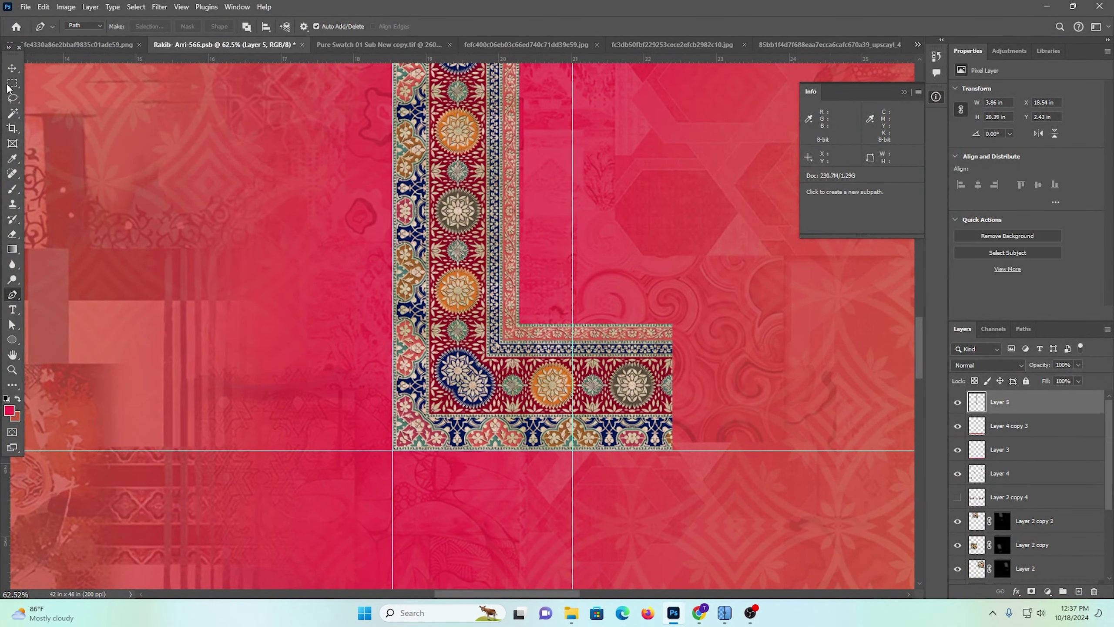
Delete the horizontal arm extending past the vertical strip's inner edge, using a rectangular selection of about 3.84 × 4.9 in, and deselect
key("m")
left_click_drag(796, 525, 519, 171)
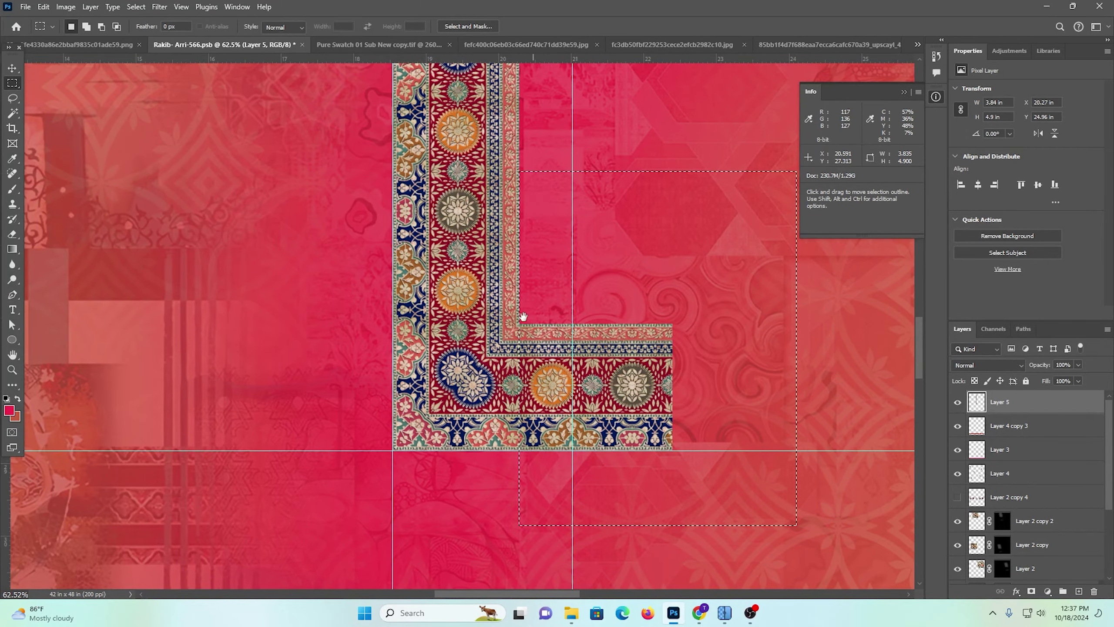
left_click_drag(521, 319, 656, 345)
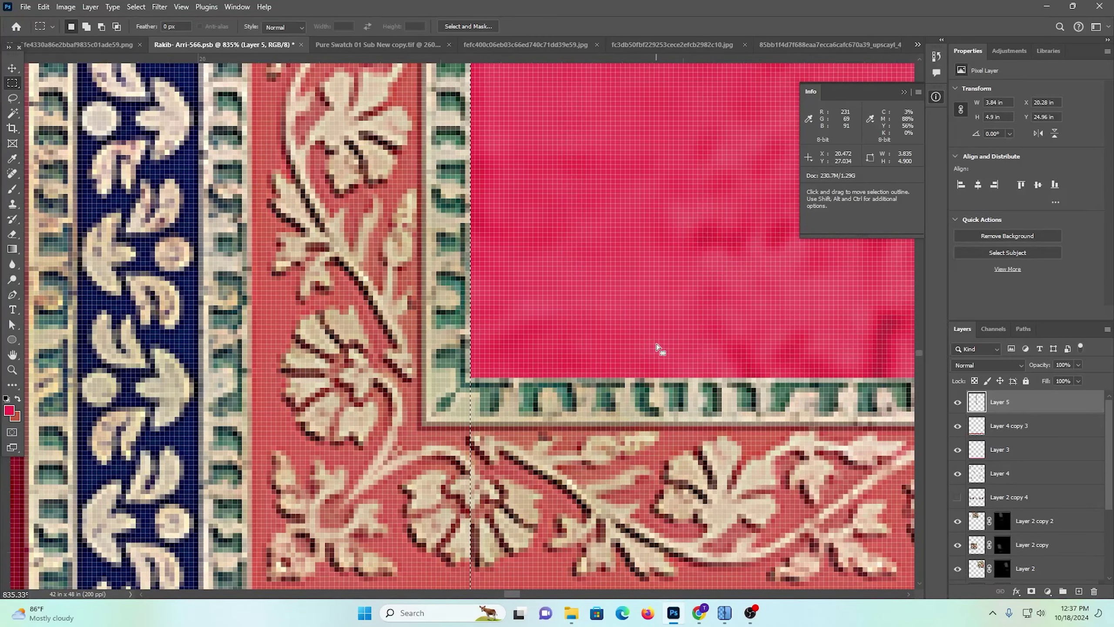
key("Delete")
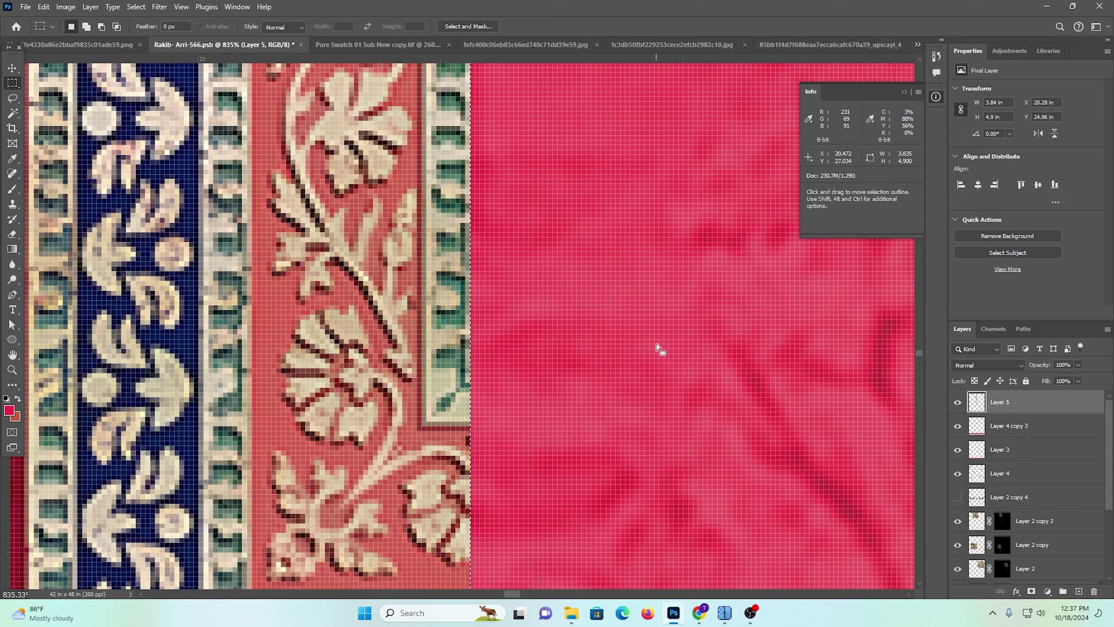
key("Return")
left_click(10, 72)
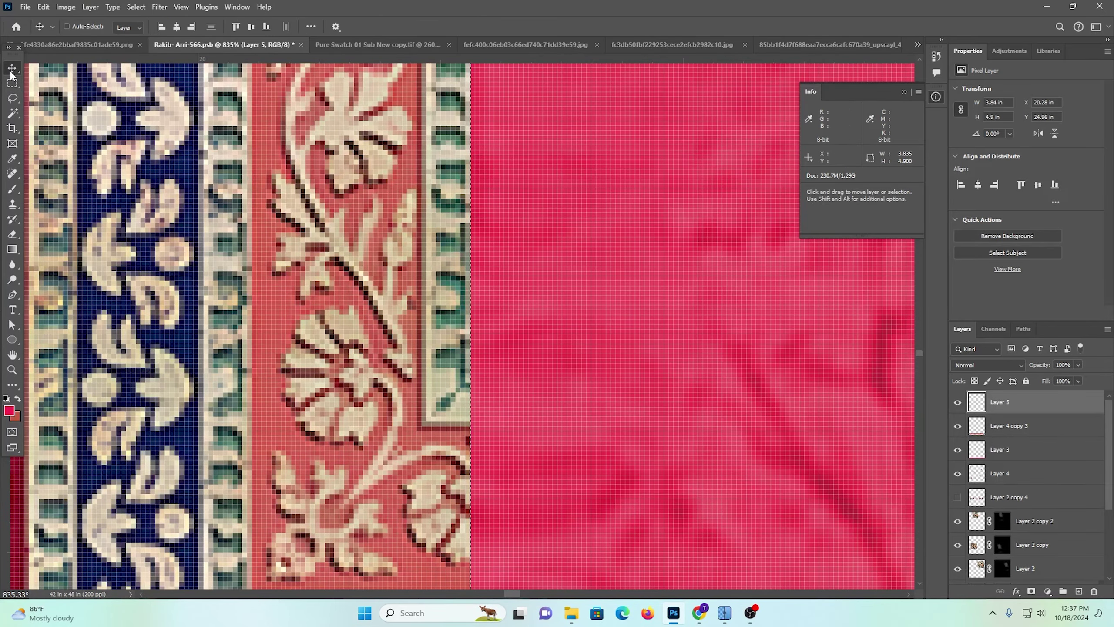
left_click_drag(506, 293, 283, 221)
scroll(411, 291, "up", 2)
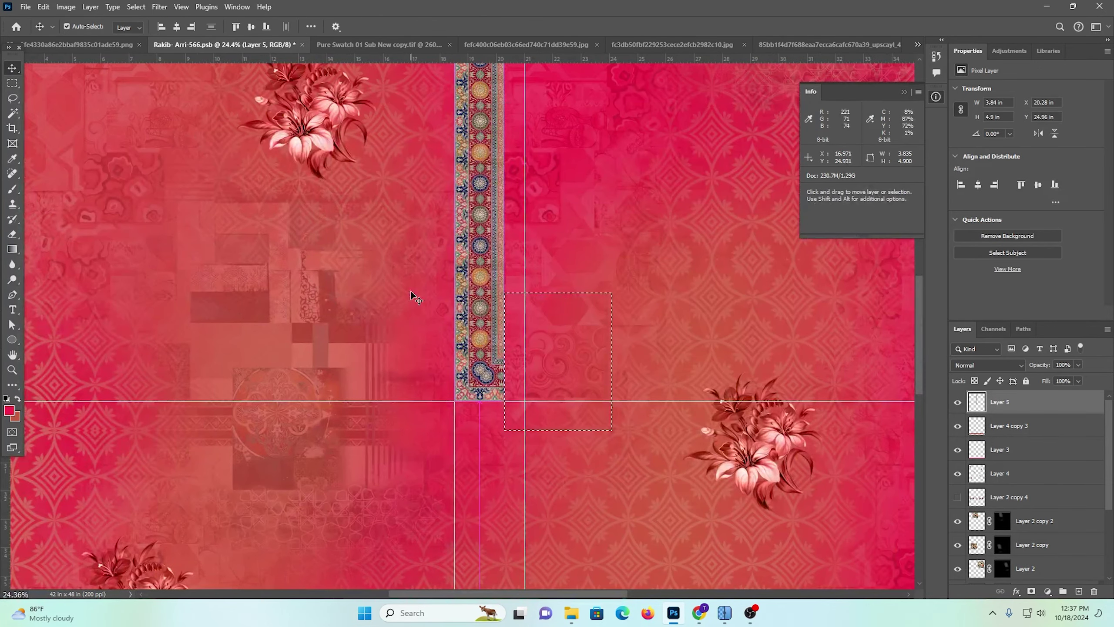
key("ctrl+d")
Remove the vertical guide along the strip's outer left edge, keeping the centre guide
scroll(599, 370, "up", 2)
scroll(598, 369, "up", 4)
scroll(528, 370, "down", 2)
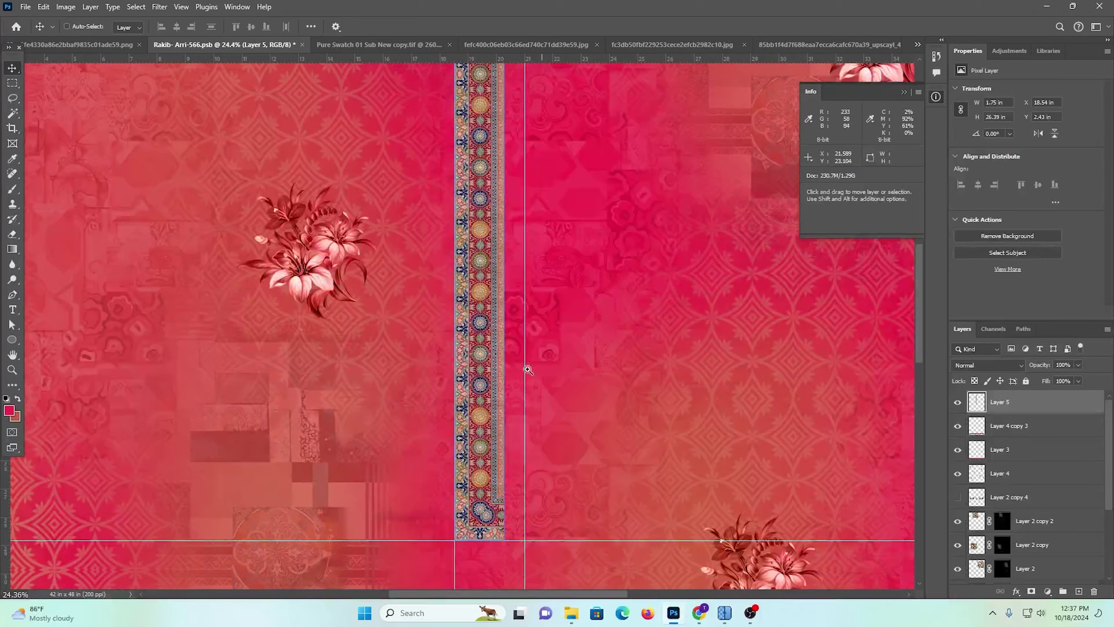
left_click_drag(527, 369, 460, 336)
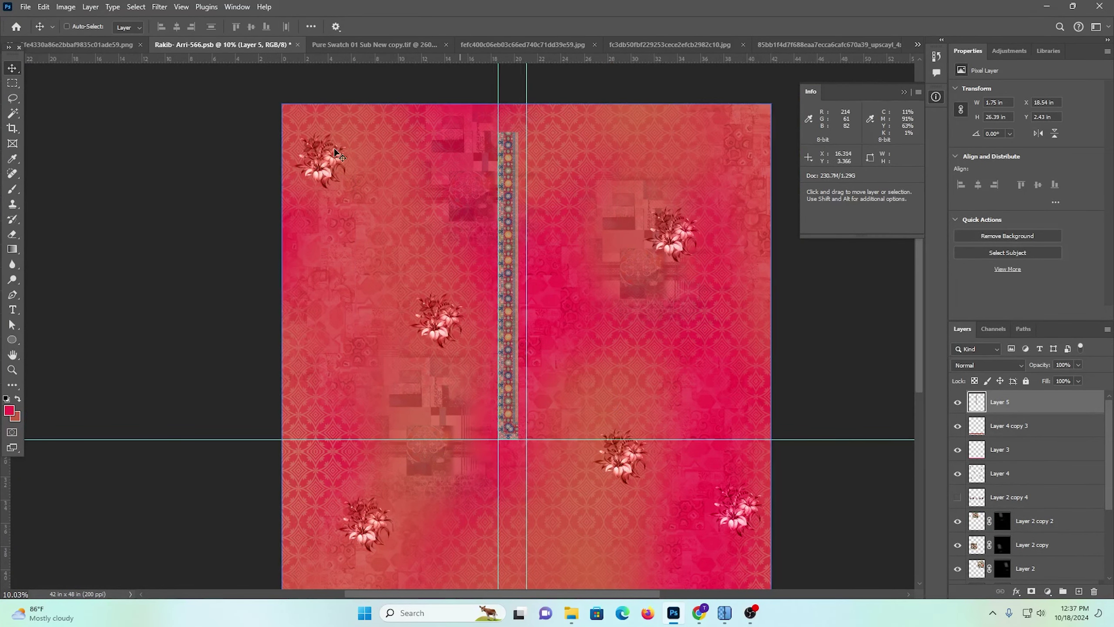
left_click(12, 84)
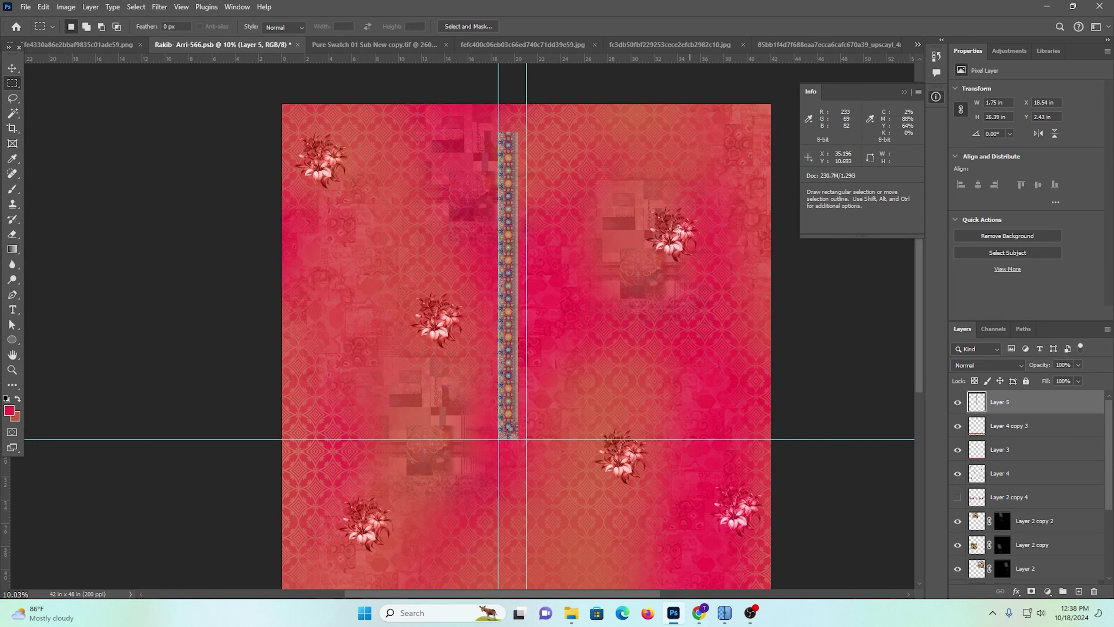
left_click_drag(498, 132, 3, 108)
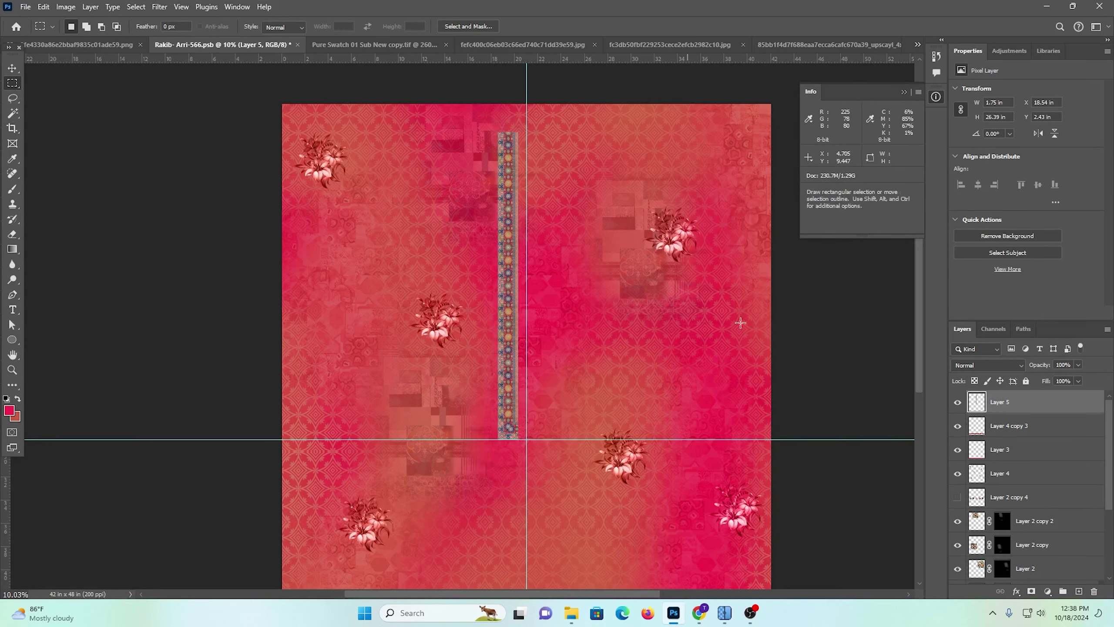
scroll(811, 419, "down", 2)
scroll(1061, 505, "down", 3)
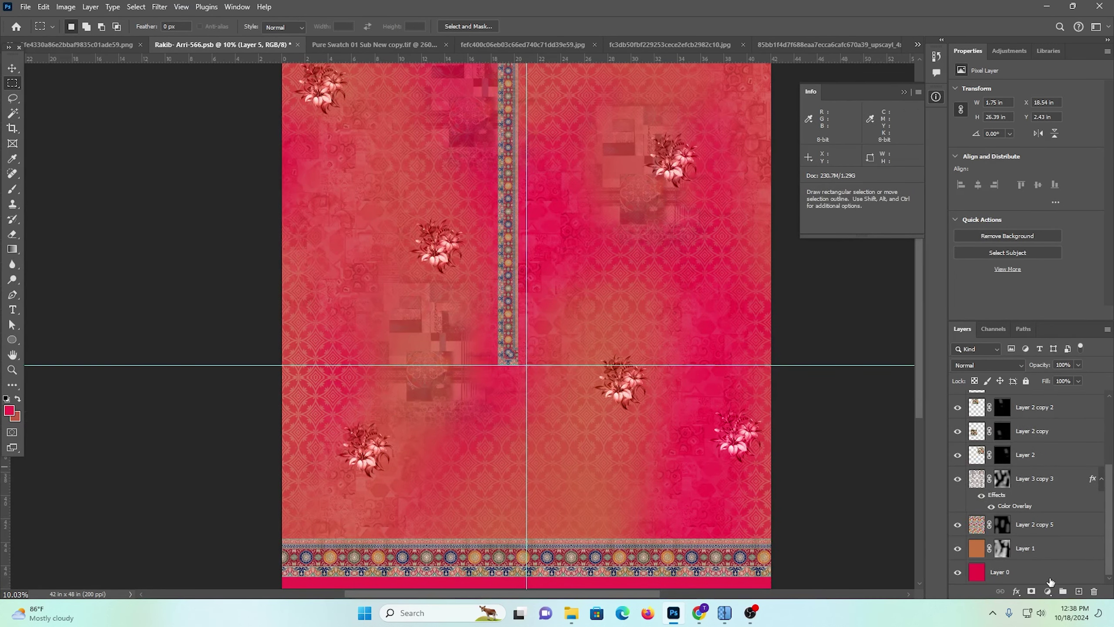
left_click(1055, 580)
key("ctrl+t")
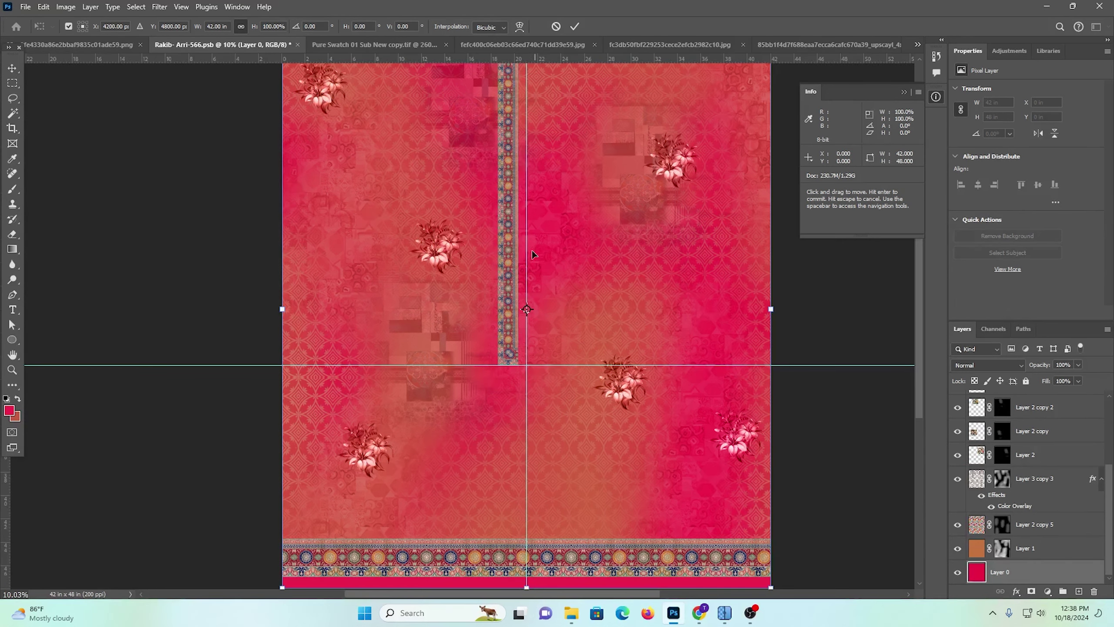
key("Return")
Place a horizontal guide at the lower edge of a rectangular selection about 17.28 in tall from the canvas's top edge, and deselect
key("m")
scroll(645, 329, "up", 4)
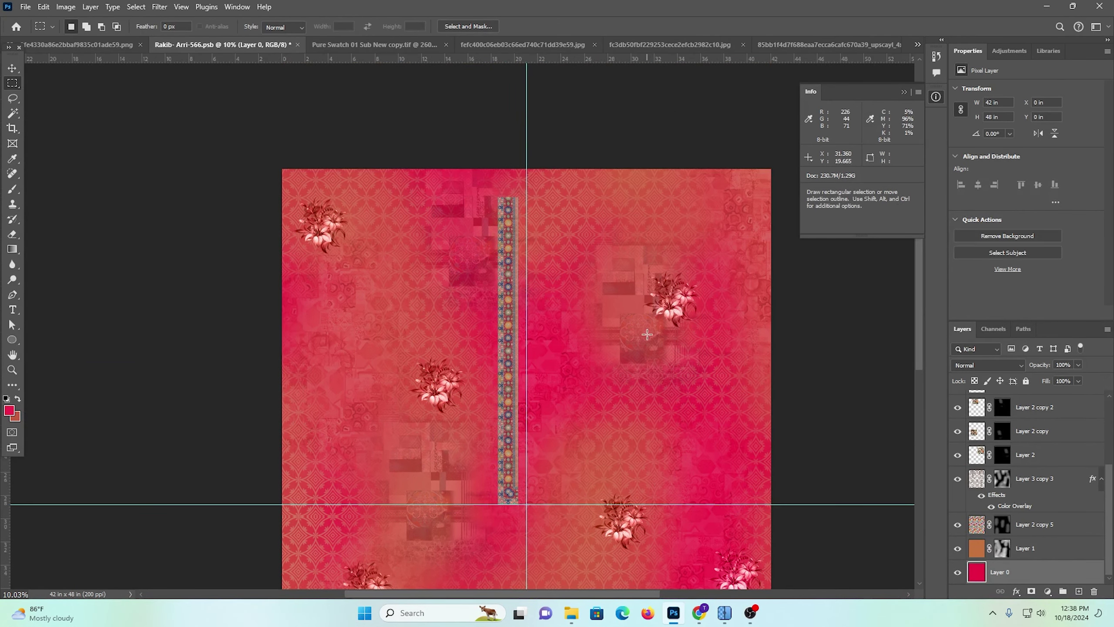
left_click_drag(454, 169, 571, 370)
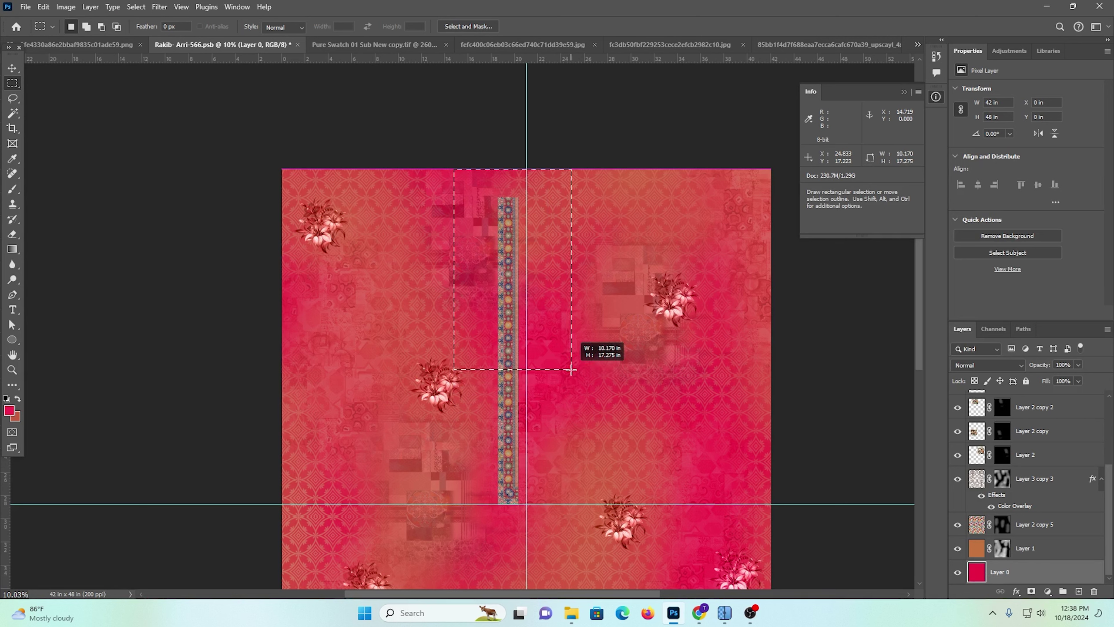
left_click_drag(571, 370, 571, 370)
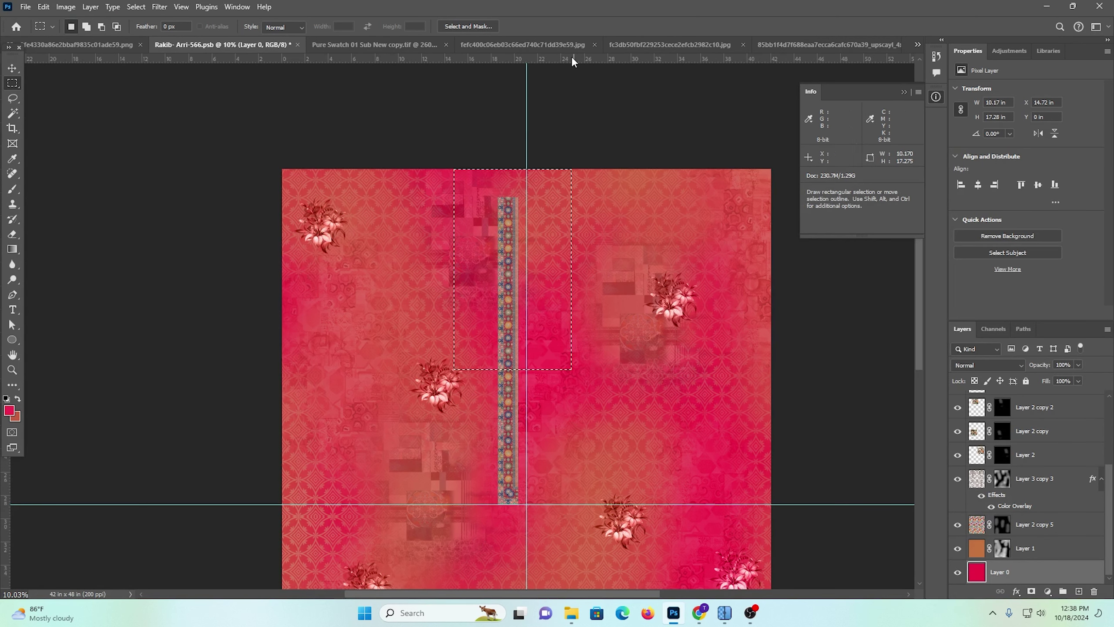
left_click_drag(572, 59, 639, 369)
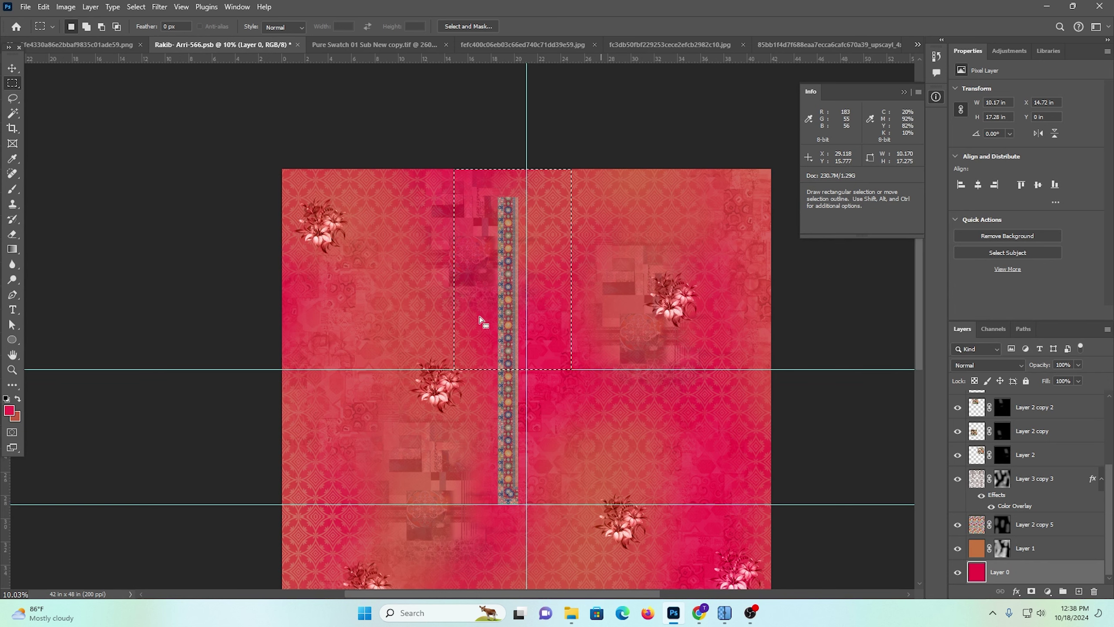
left_click(13, 68)
scroll(440, 259, "up", 1)
key("ctrl+d")
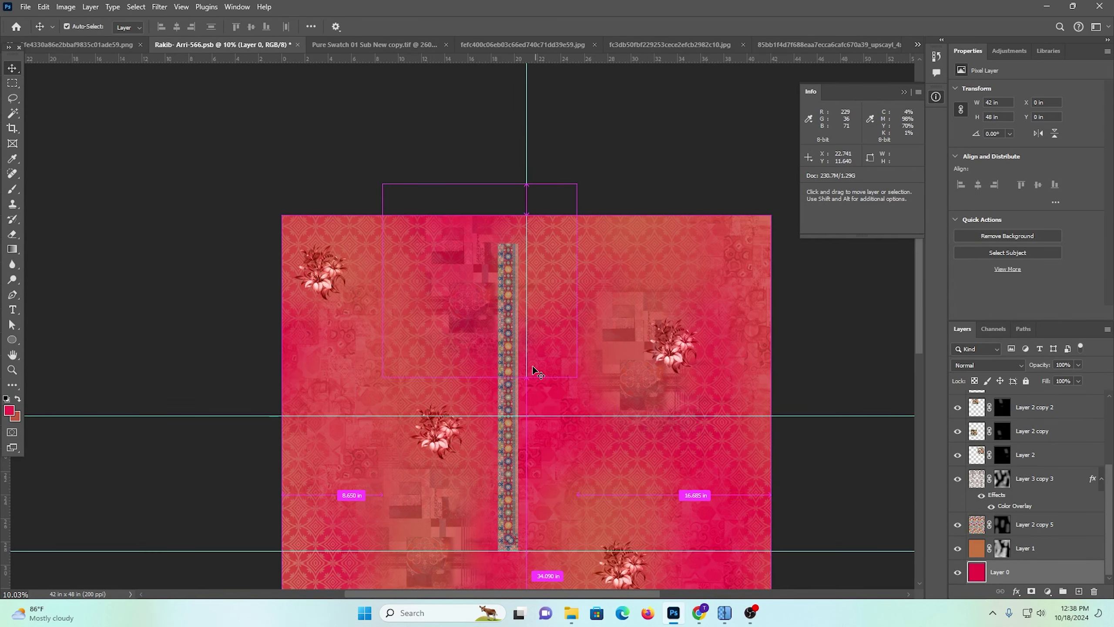
Move the mitred strip on Layer 5 up to the new horizontal guide and align its inner edge with the centre guide
scroll(552, 373, "up", 3)
left_click_drag(497, 353, 486, 186)
scroll(504, 360, "up", 10)
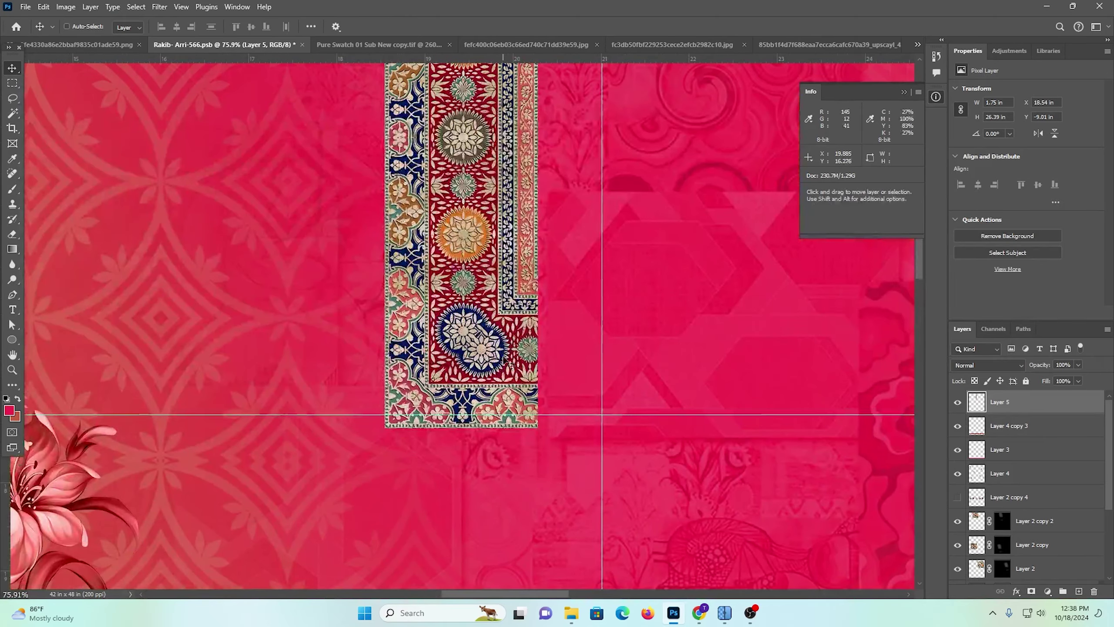
scroll(504, 360, "down", 2)
left_click_drag(504, 339, 499, 326)
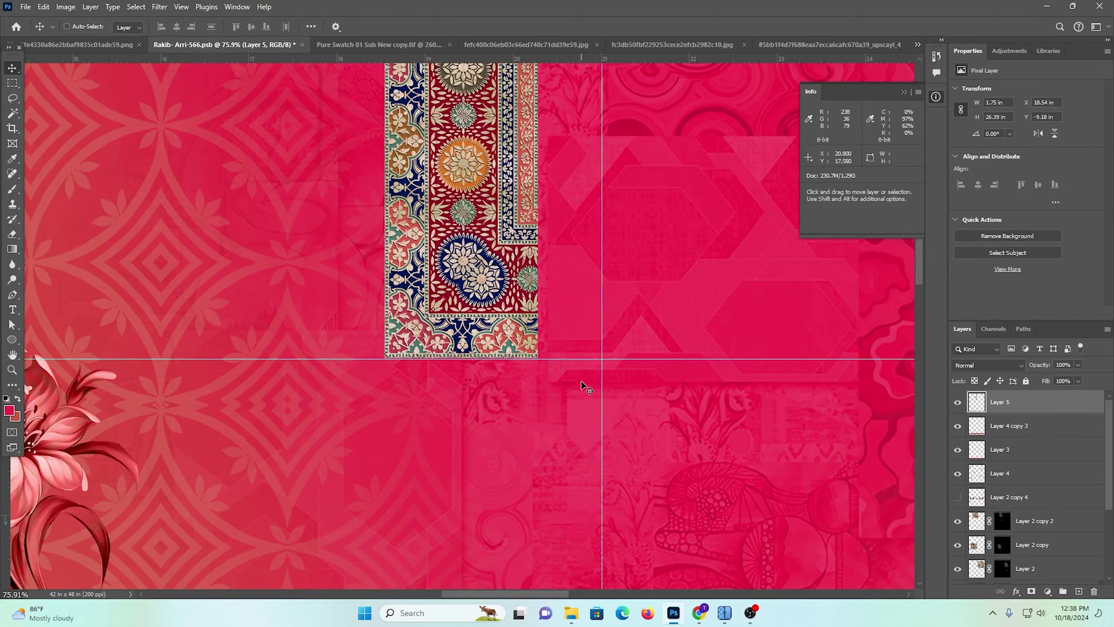
left_click_drag(584, 374, 723, 358)
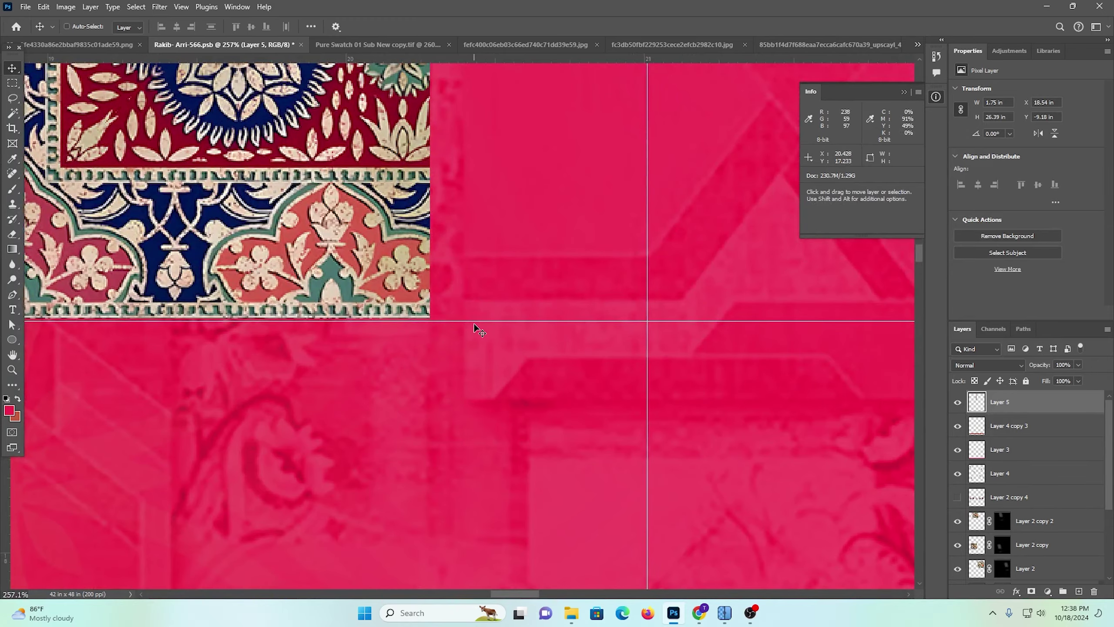
key("Down")
left_click_drag(347, 268, 554, 231)
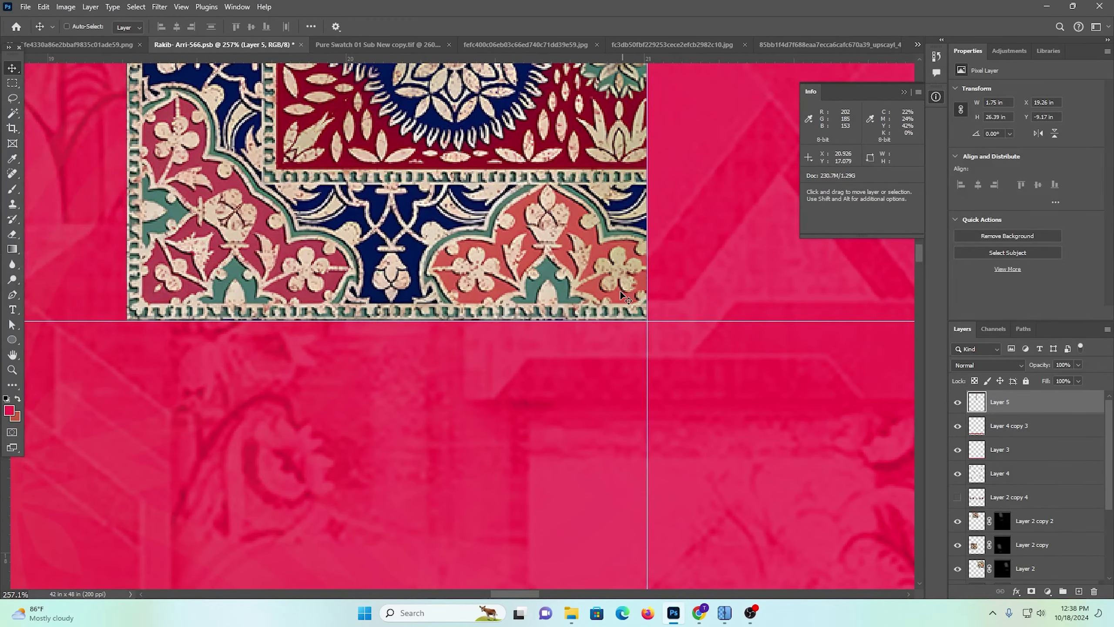
Duplicate the mitred strip to the right of the centre guide and flip the copy horizontally
left_click_drag(583, 297, 491, 283)
mouse_move(577, 253)
left_mouse_down()
mouse_move(493, 295)
mouse_move(584, 261)
left_mouse_up()
key("ctrl+t")
right_click(583, 264)
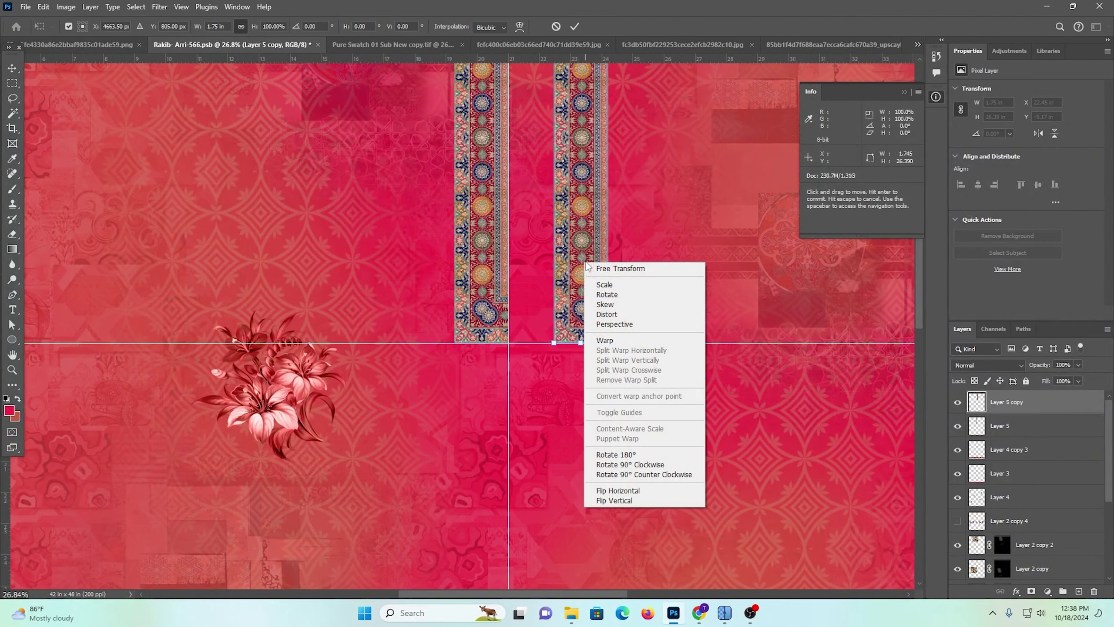
left_click(664, 489)
key("Return")
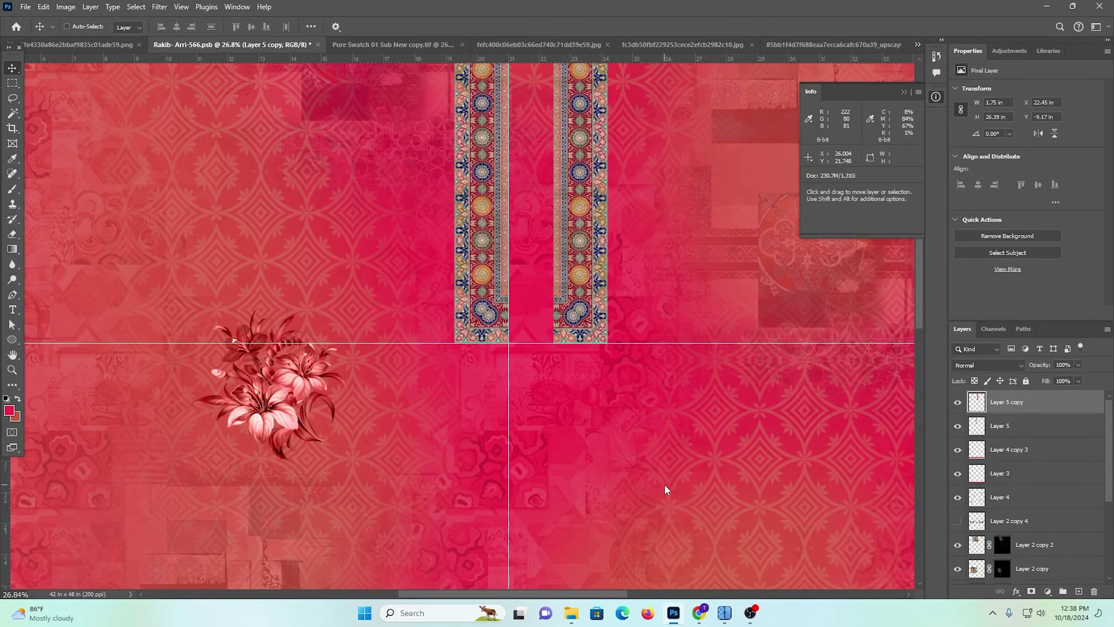
Move the mirrored strip against the original at the centre guide and merge the two strip layers
scroll(609, 291, "up", 4)
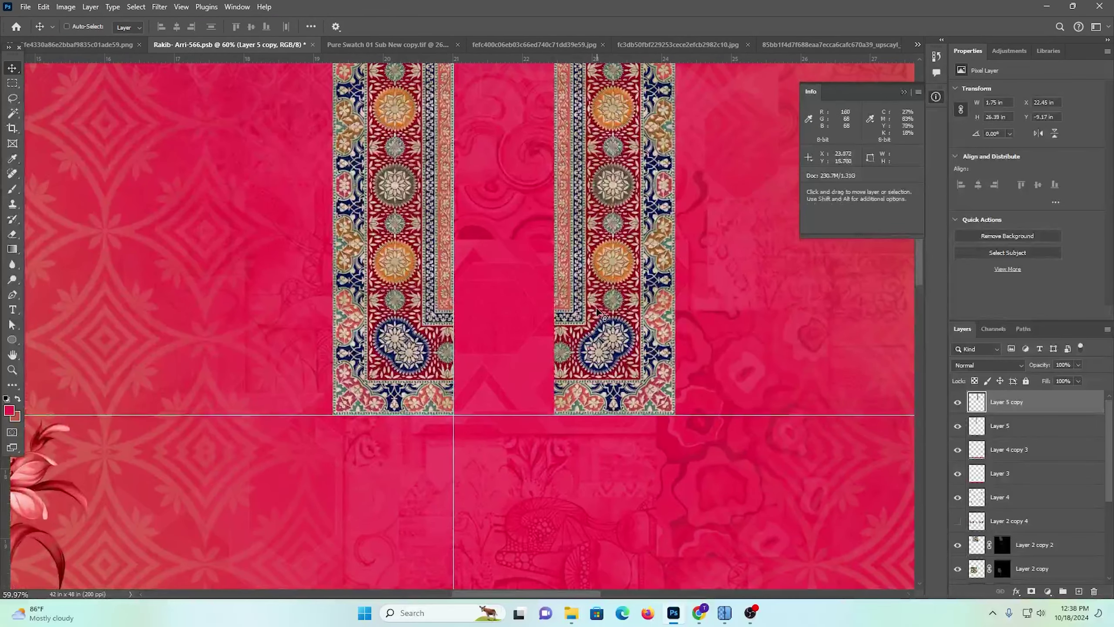
left_click_drag(591, 267, 499, 261, "shift")
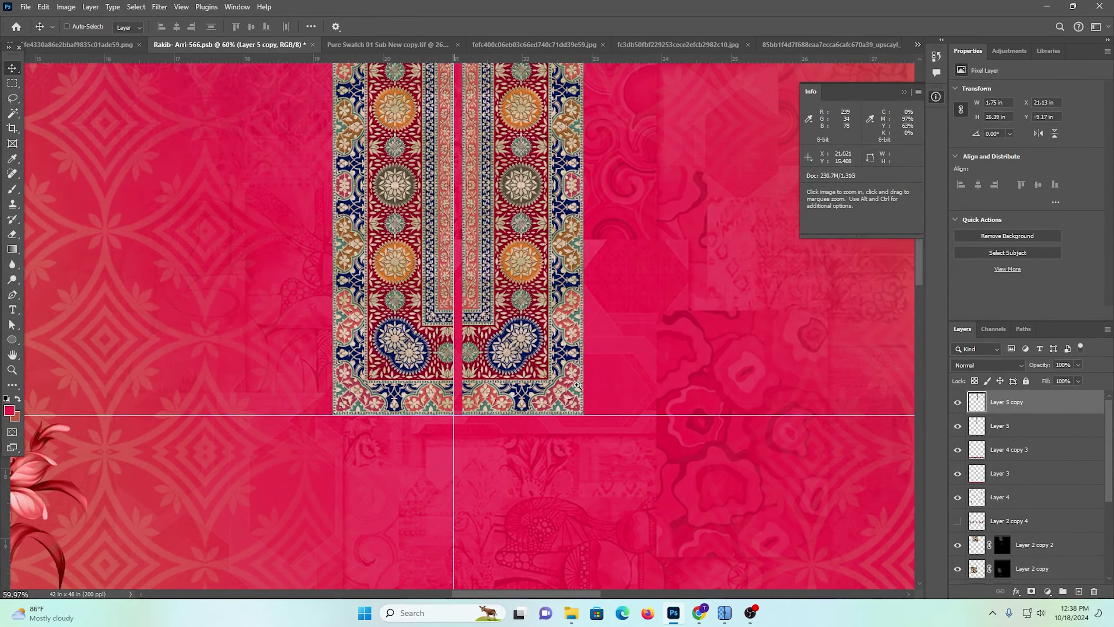
scroll(456, 351, "up", 10)
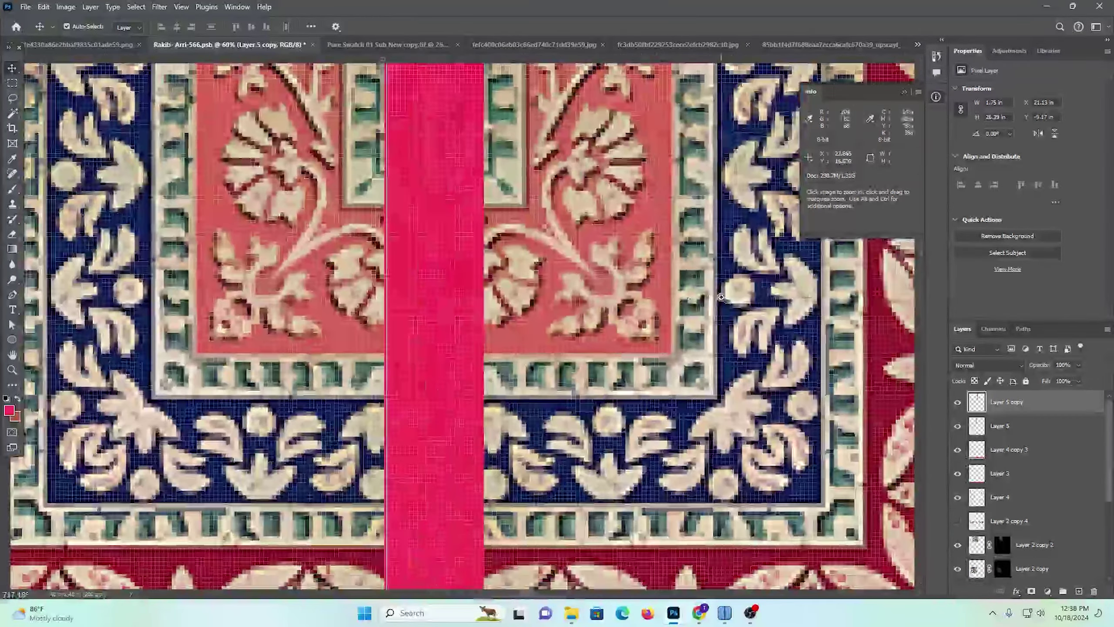
left_click_drag(416, 399, 395, 353)
key("alt+shift+[")
key("ctrl+e")
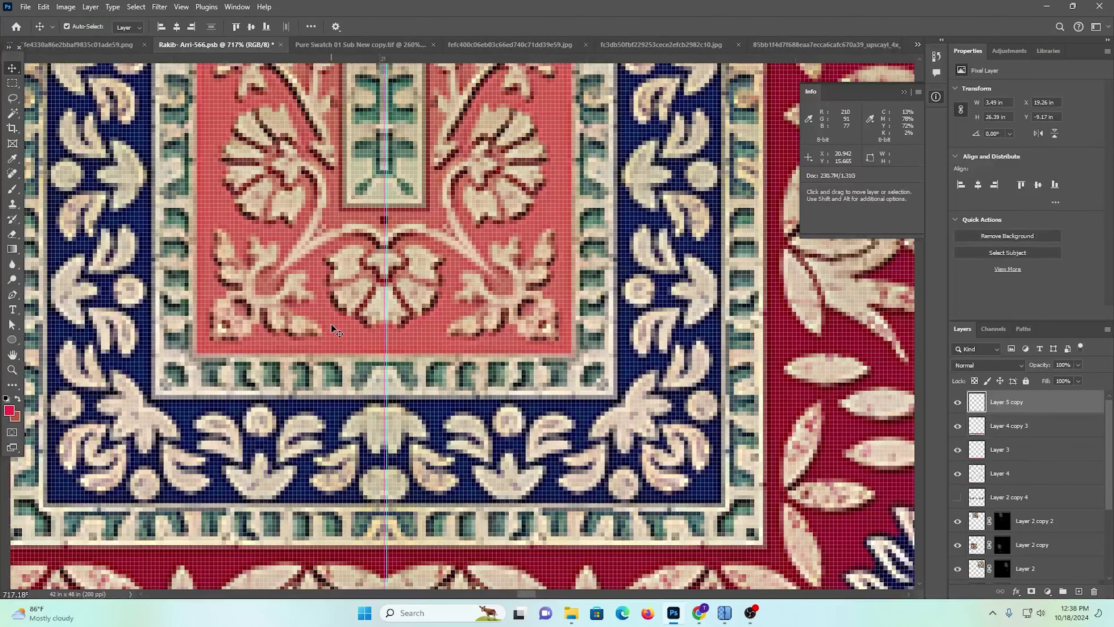
Hide the guides and show the row of coloured bouquets on Layer 2 copy 4
scroll(336, 331, "down", 10)
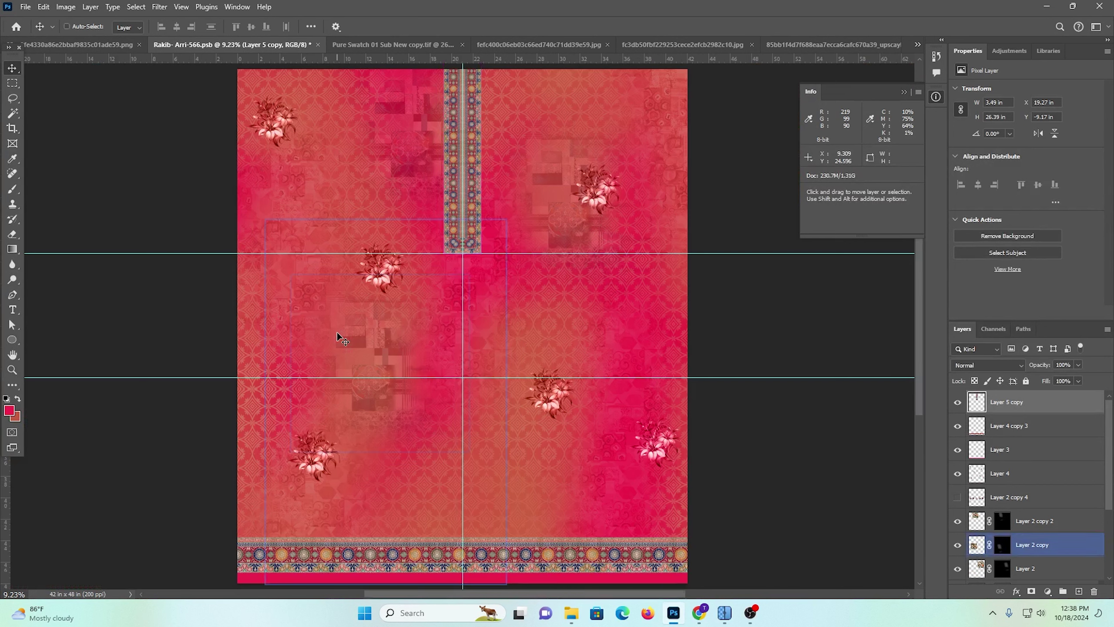
key("ctrl+h")
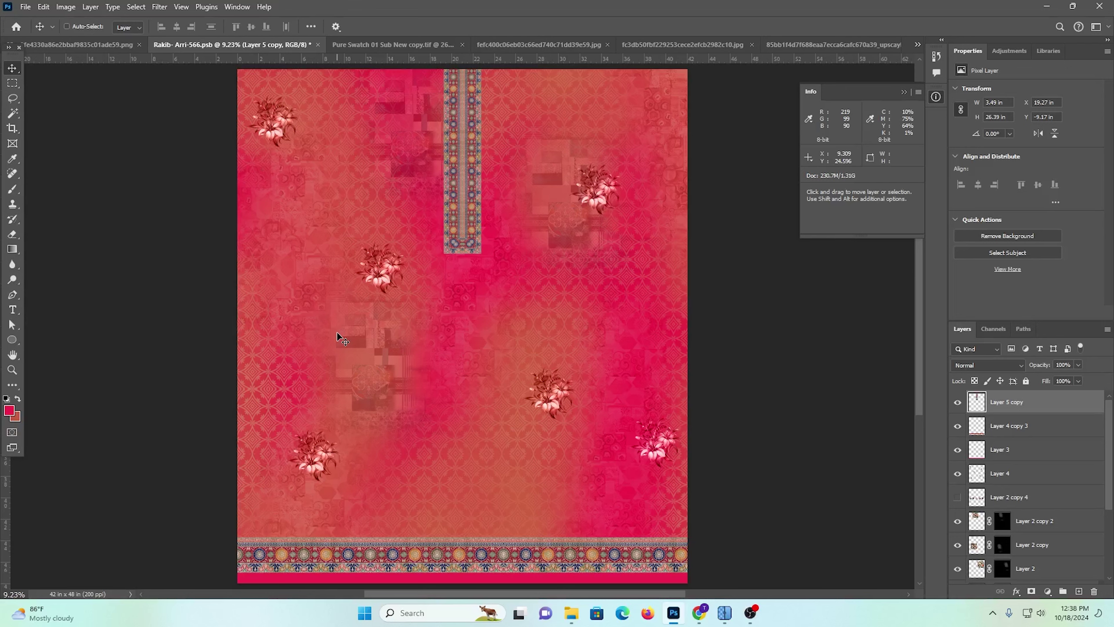
left_click(958, 498)
Copy the middle bouquet of Layer 2 copy 4 to its own layer using a lasso selection about 9 × 15.1 in, and delete the original row layer
left_click(12, 99)
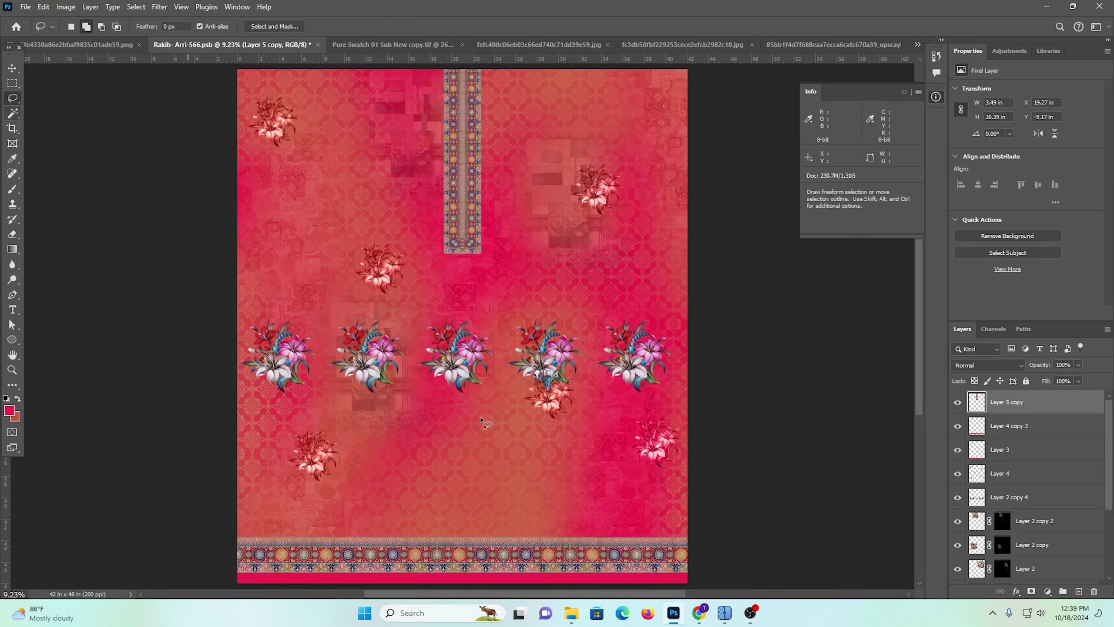
mouse_move(429, 290)
left_mouse_down()
mouse_move(408, 333)
mouse_move(411, 386)
left_mouse_up()
left_click_drag(427, 263, 429, 267)
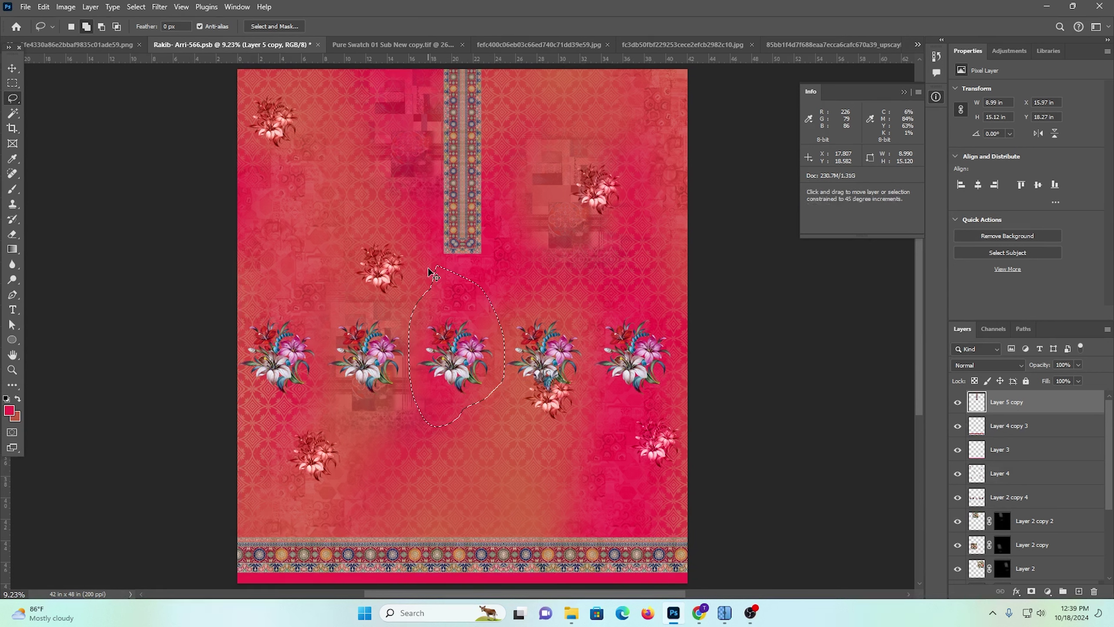
key("ctrl+j")
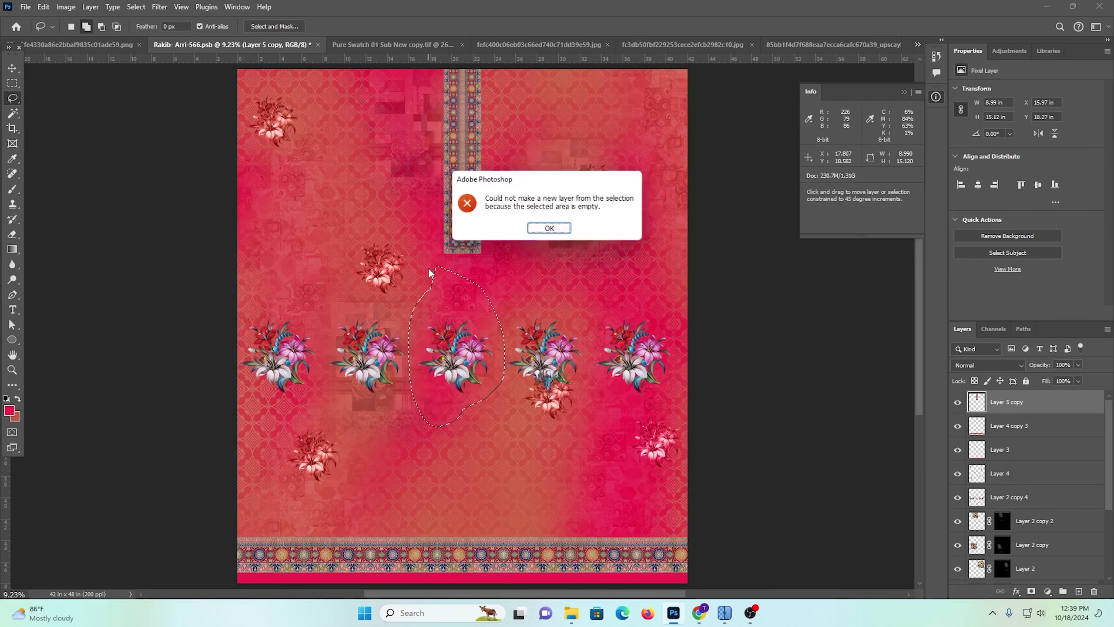
left_click(549, 228)
left_click(1014, 499)
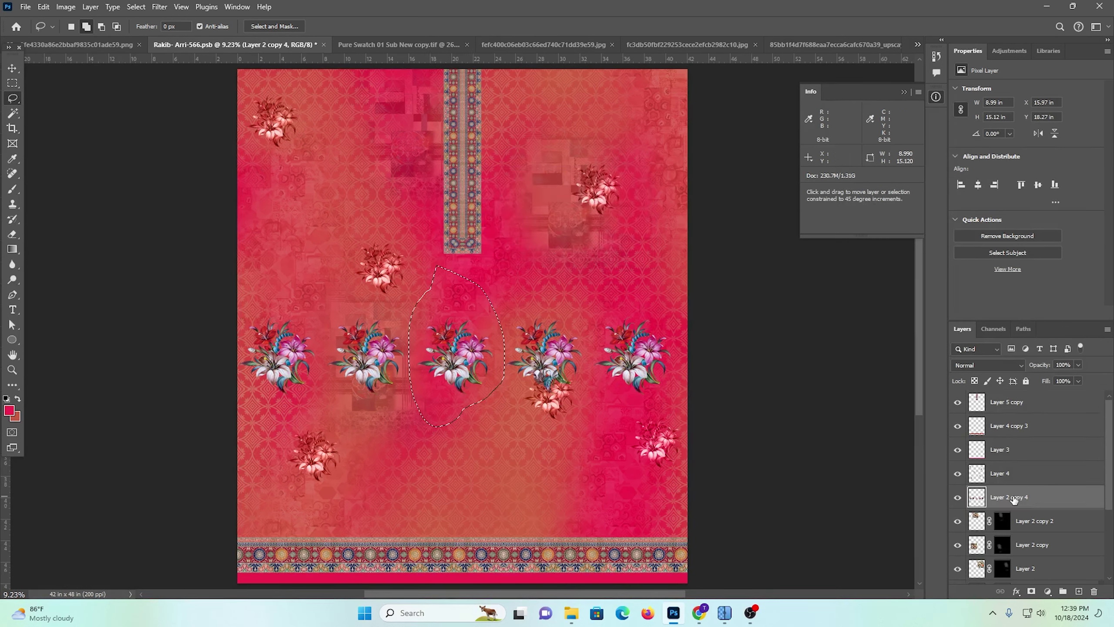
key("ctrl+j")
left_click(999, 522)
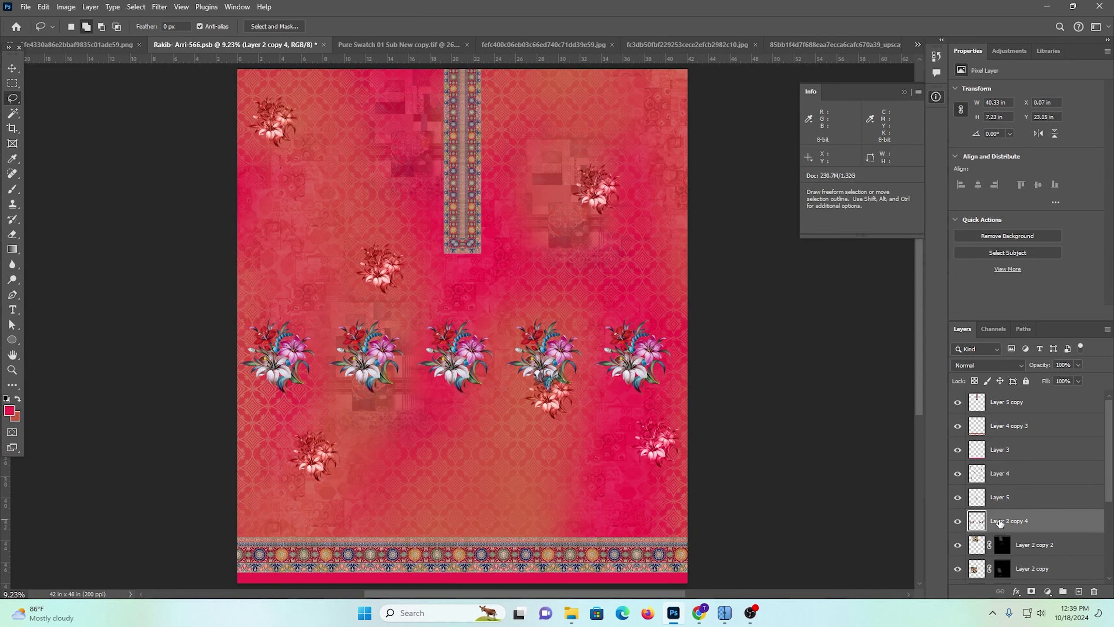
key("Delete")
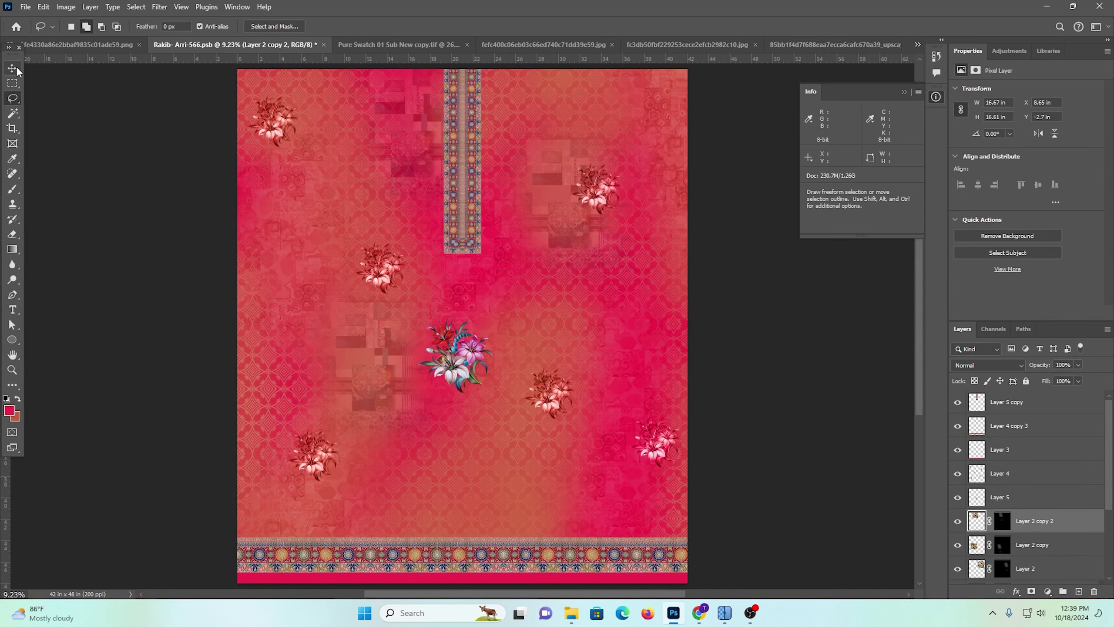